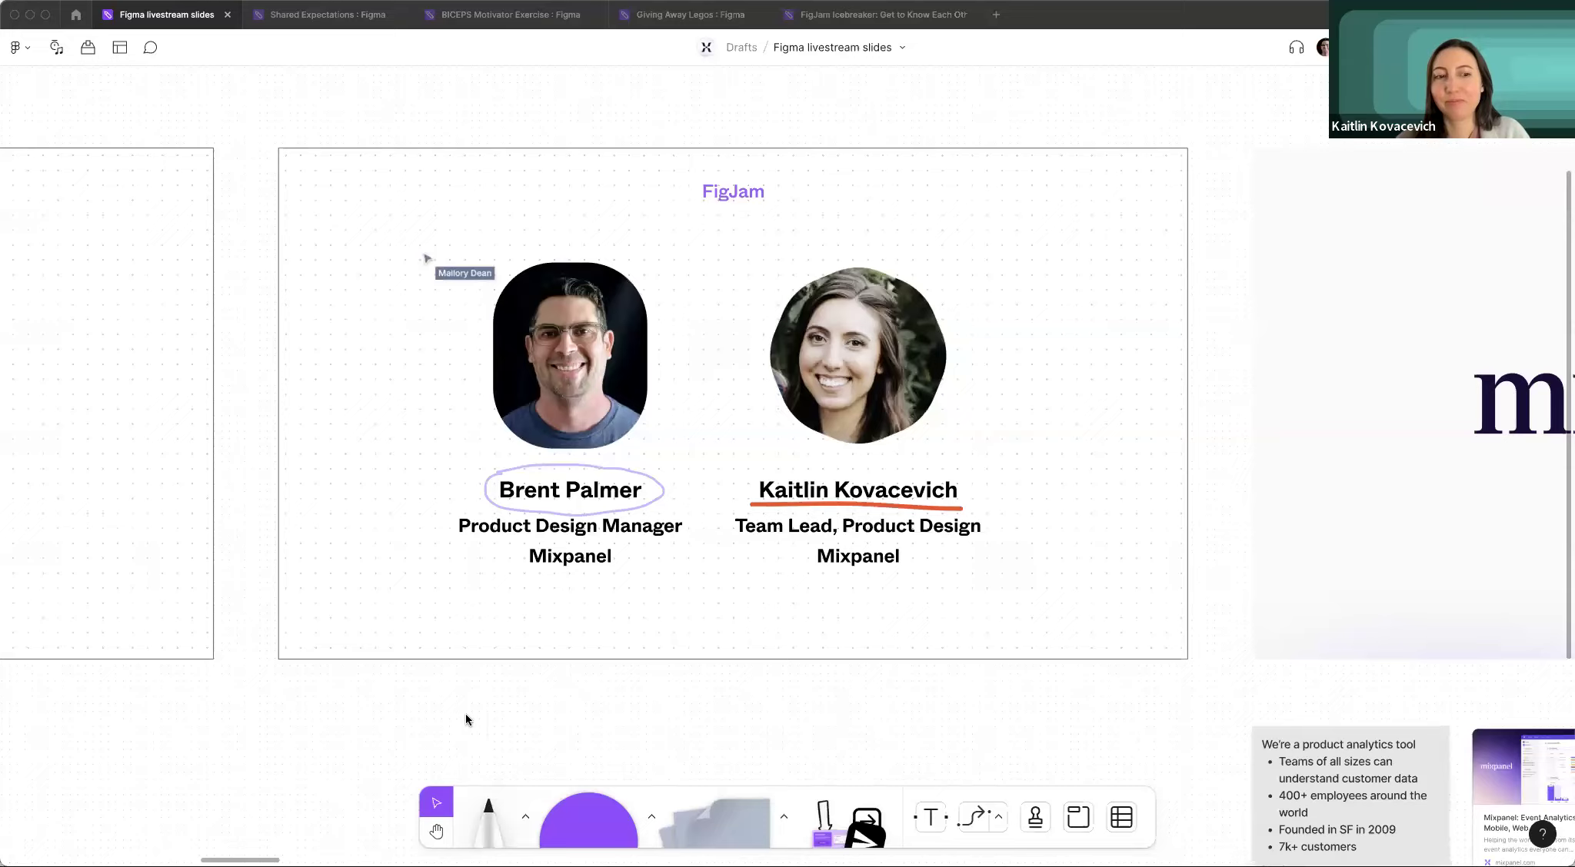
Pan the deck right from the speaker introduction to centre the Mixpanel logo slide and its company-fact notes.
{"action": "scroll", "coordinate": [846, 674], "scroll_direction": "right", "scroll_amount": 1}
{"action": "scroll", "coordinate": [845, 673], "scroll_direction": "right", "scroll_amount": 10}
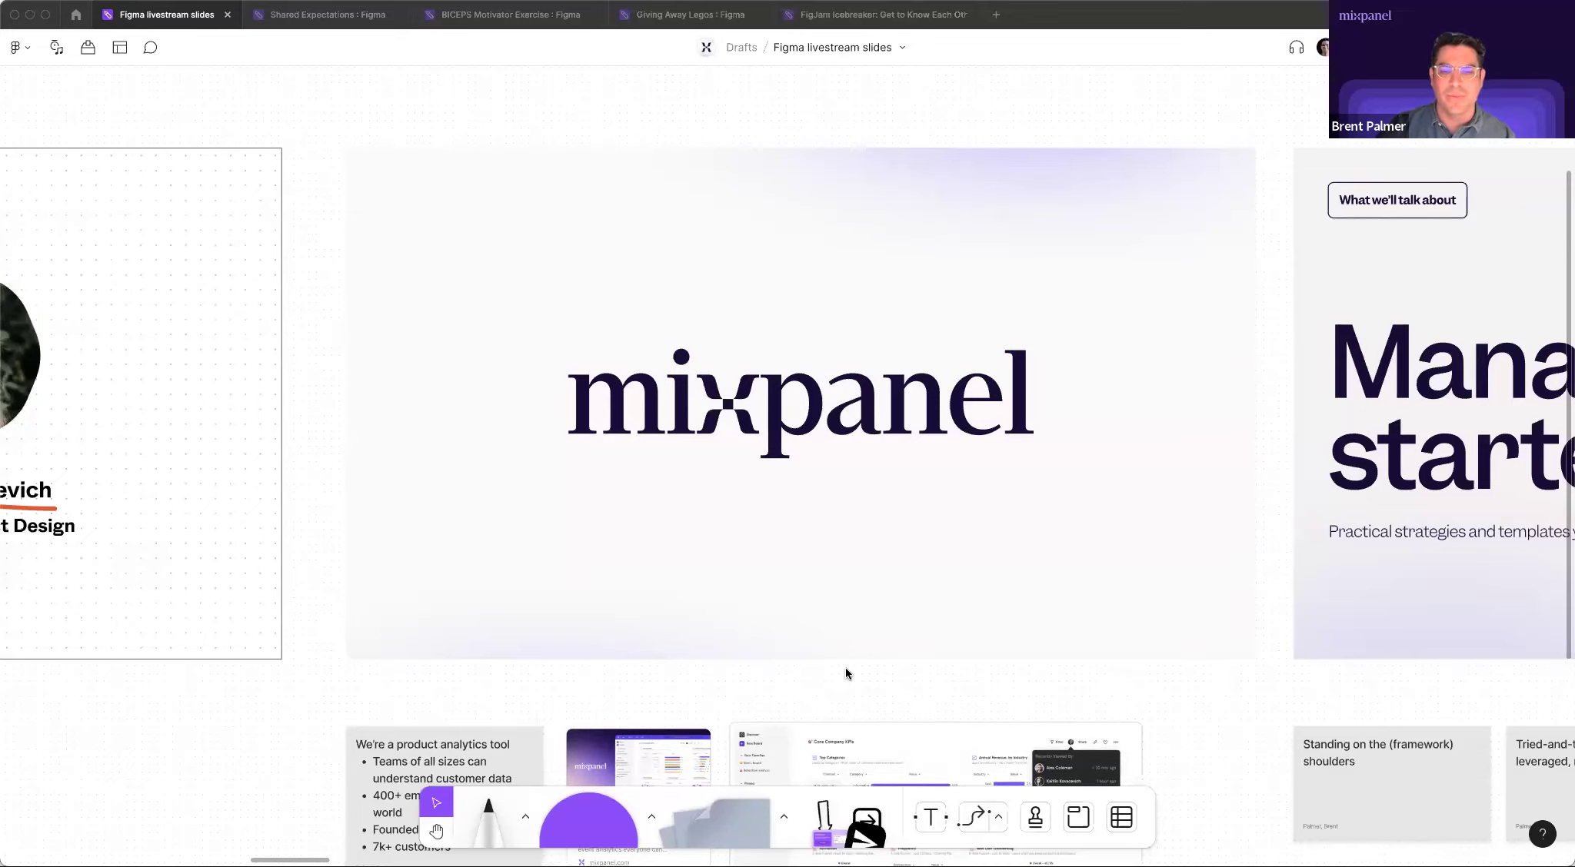
{"action": "scroll", "coordinate": [846, 674], "scroll_direction": "down", "scroll_amount": 2}
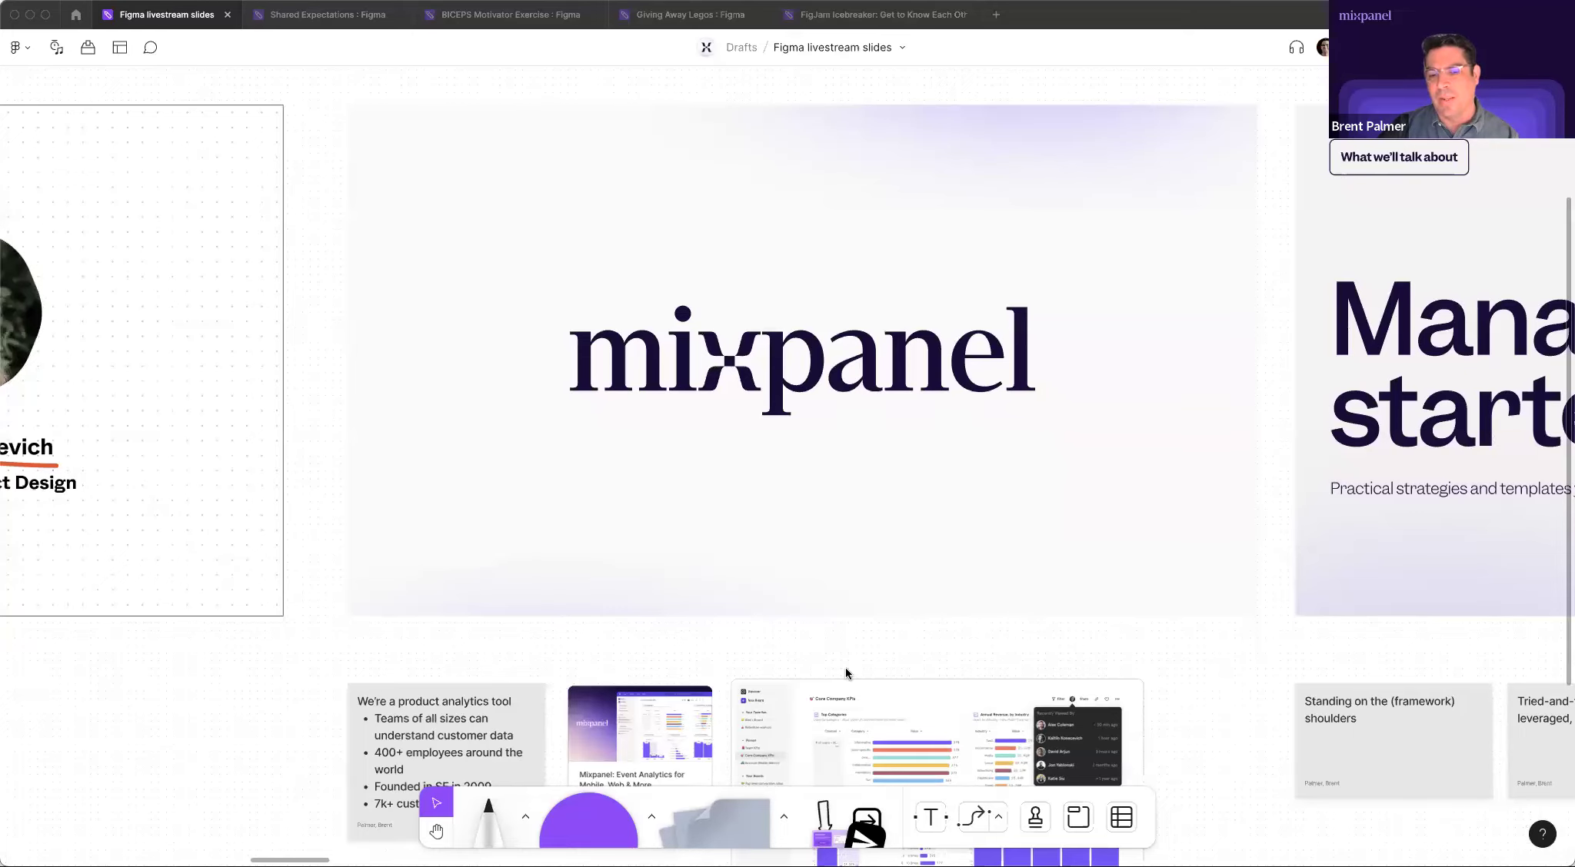
{"action": "scroll", "coordinate": [846, 673], "scroll_direction": "down", "scroll_amount": 1}
{"action": "scroll", "coordinate": [846, 674], "scroll_direction": "up", "scroll_amount": 1}
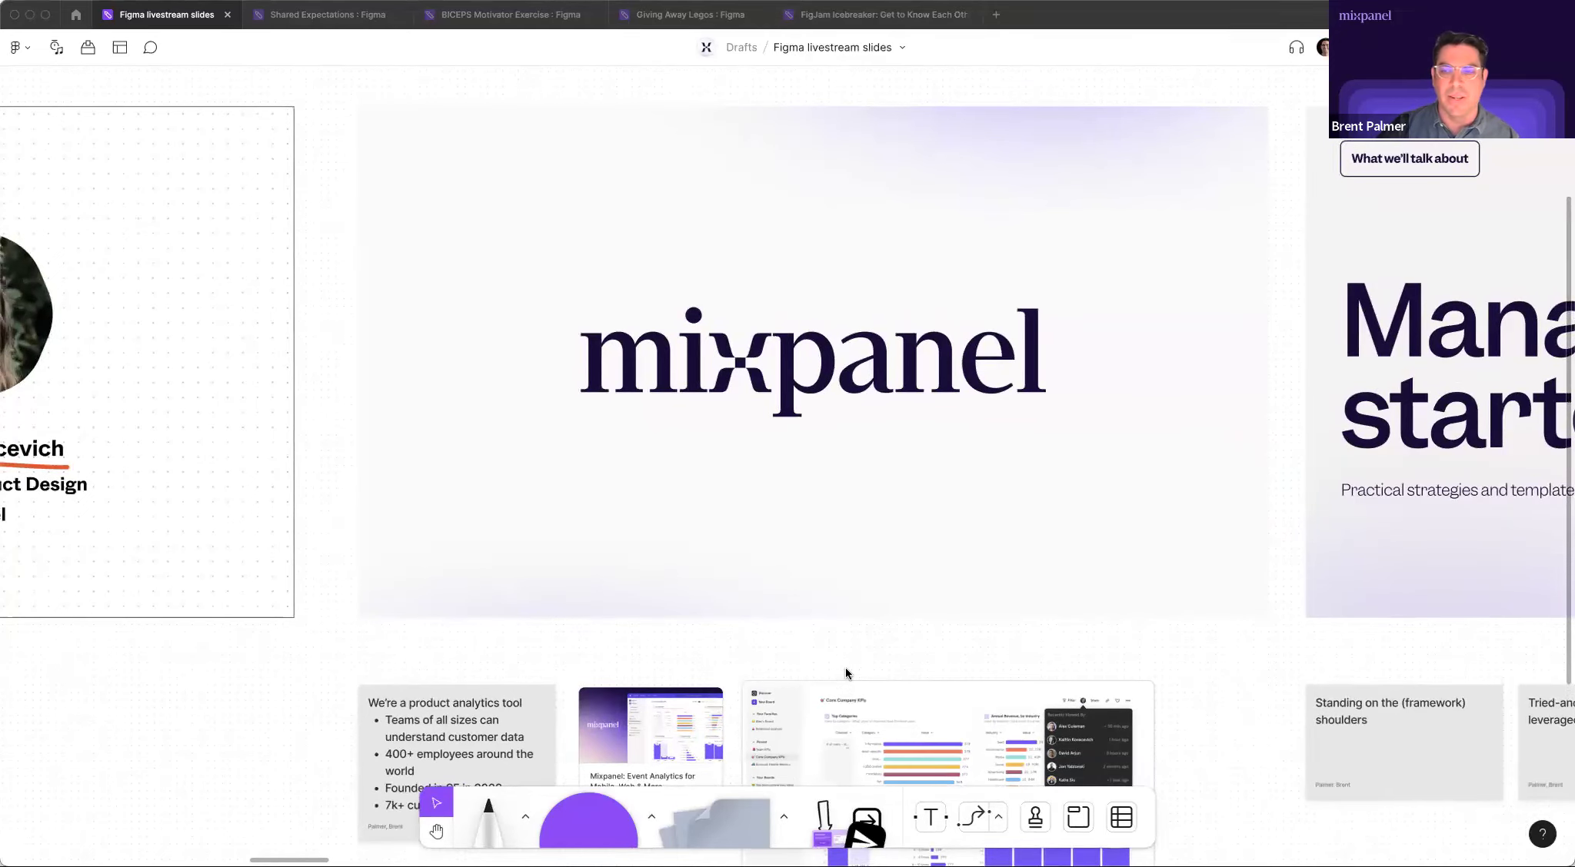
{"action": "scroll", "coordinate": [845, 673], "scroll_direction": "down", "scroll_amount": 2}
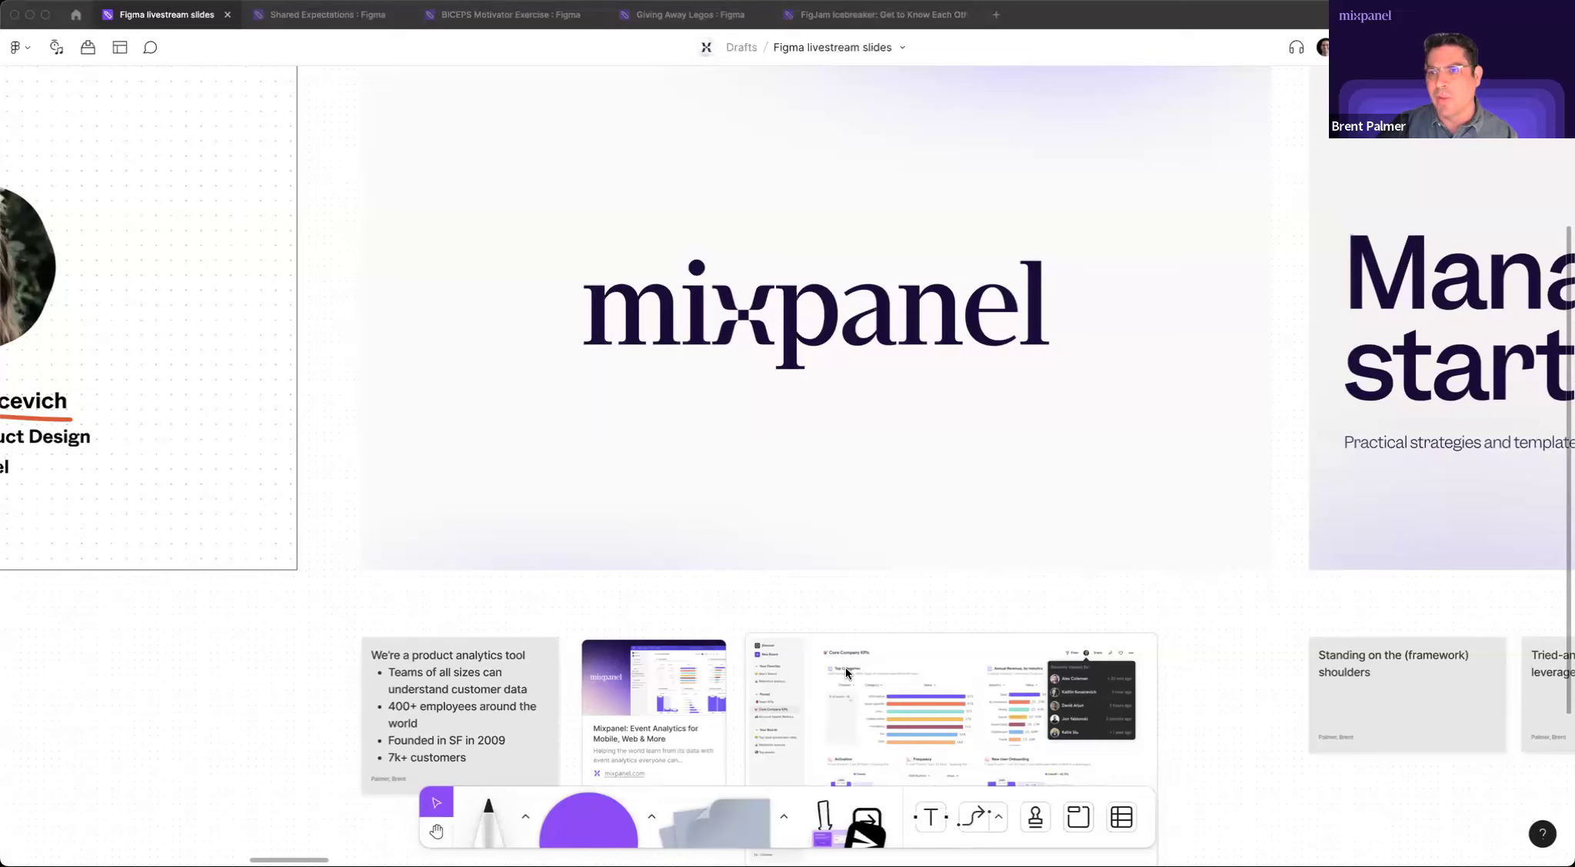
{"action": "scroll", "coordinate": [846, 674], "scroll_direction": "down", "scroll_amount": 2}
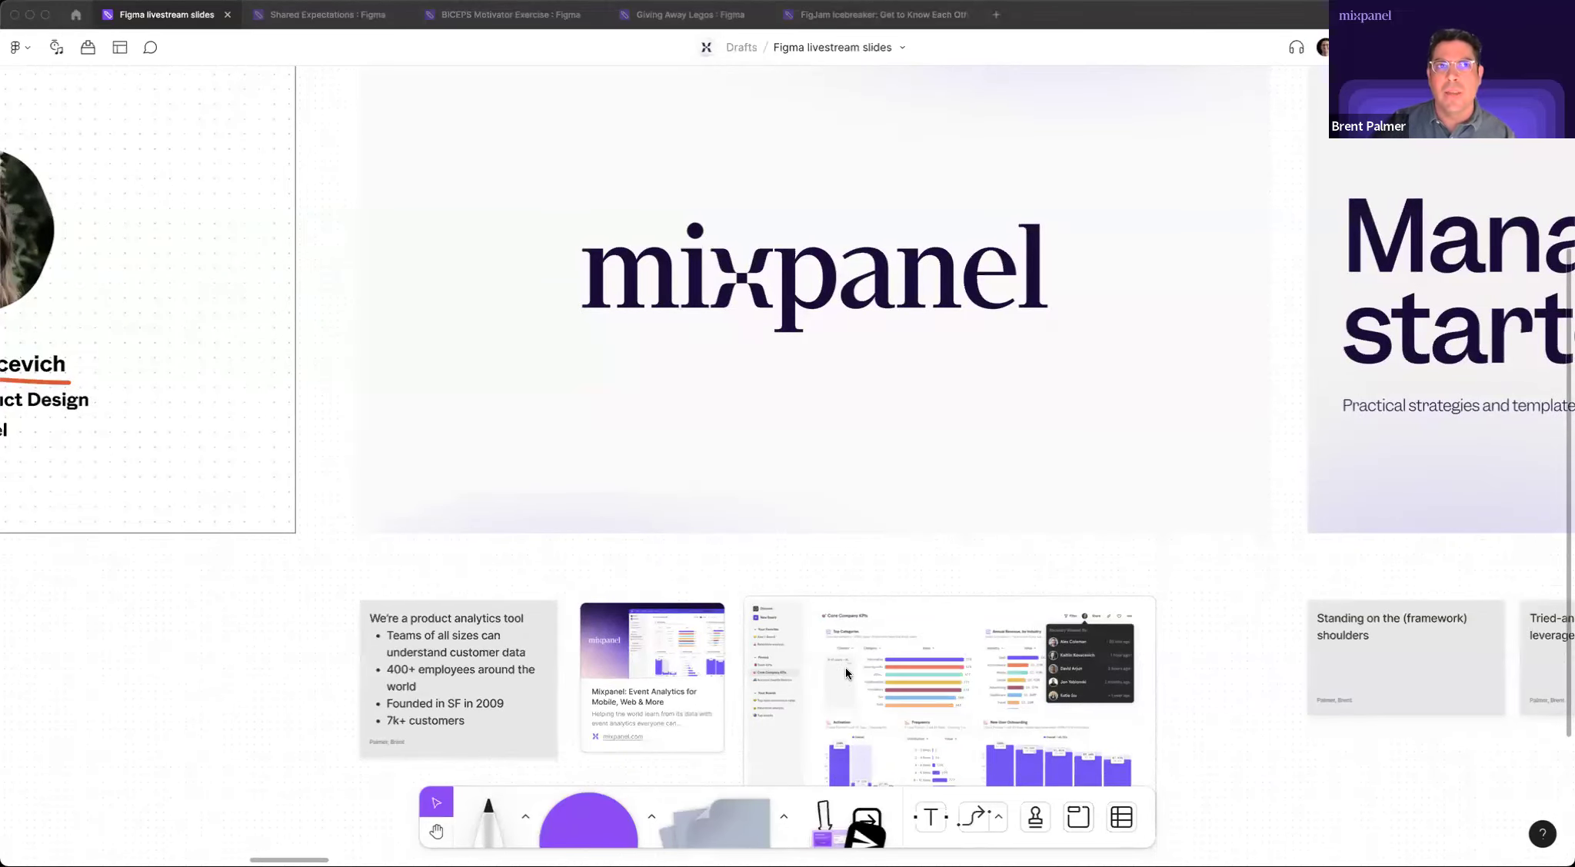
{"action": "scroll", "coordinate": [846, 674], "scroll_direction": "up", "scroll_amount": 3}
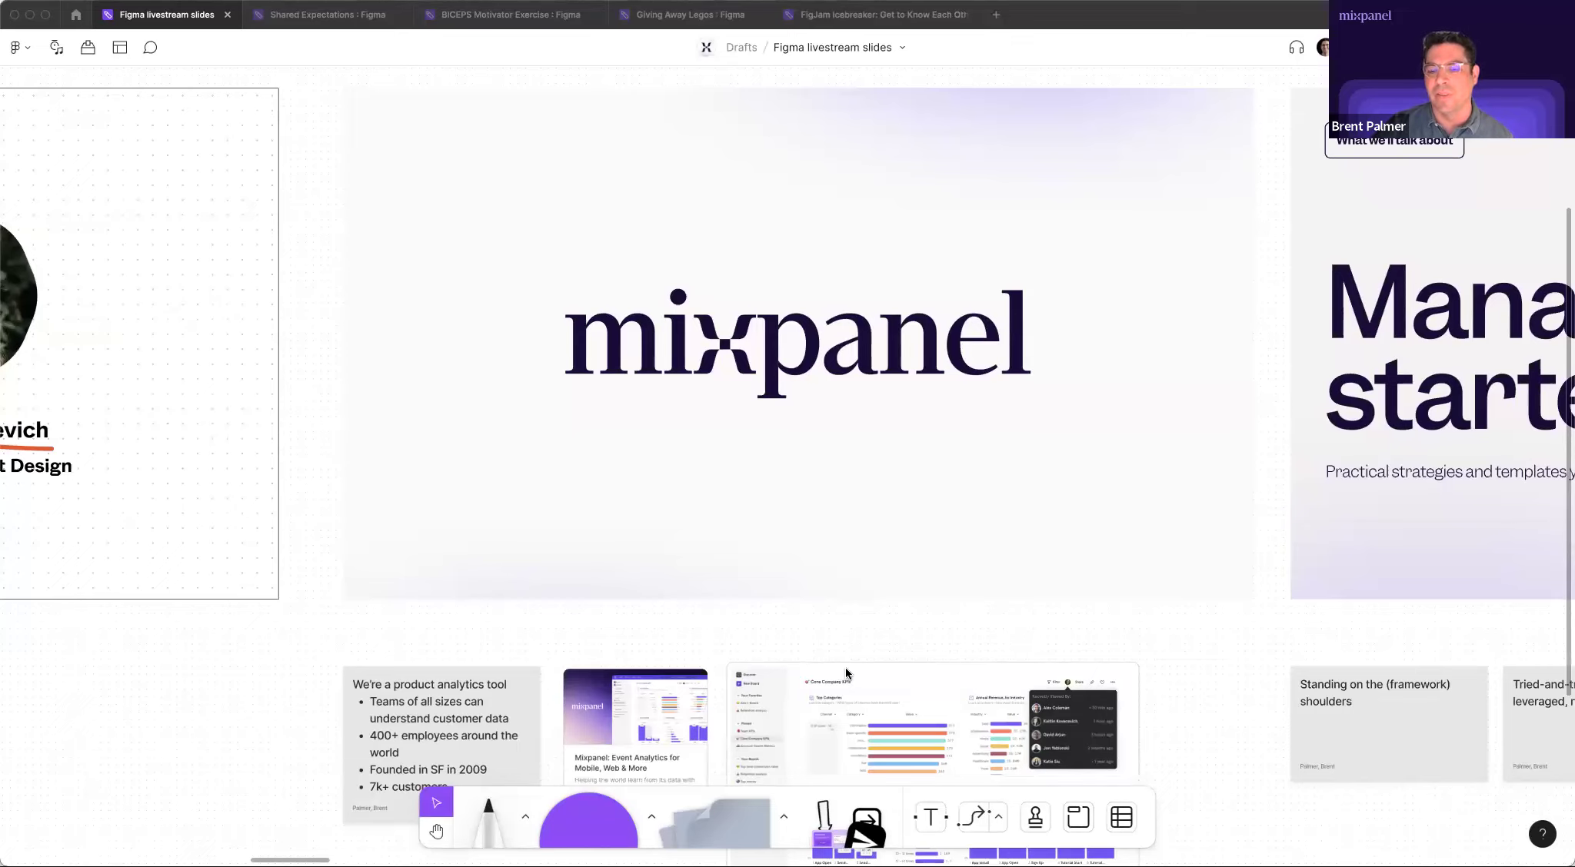
{"action": "scroll", "coordinate": [846, 673], "scroll_direction": "right", "scroll_amount": 5}
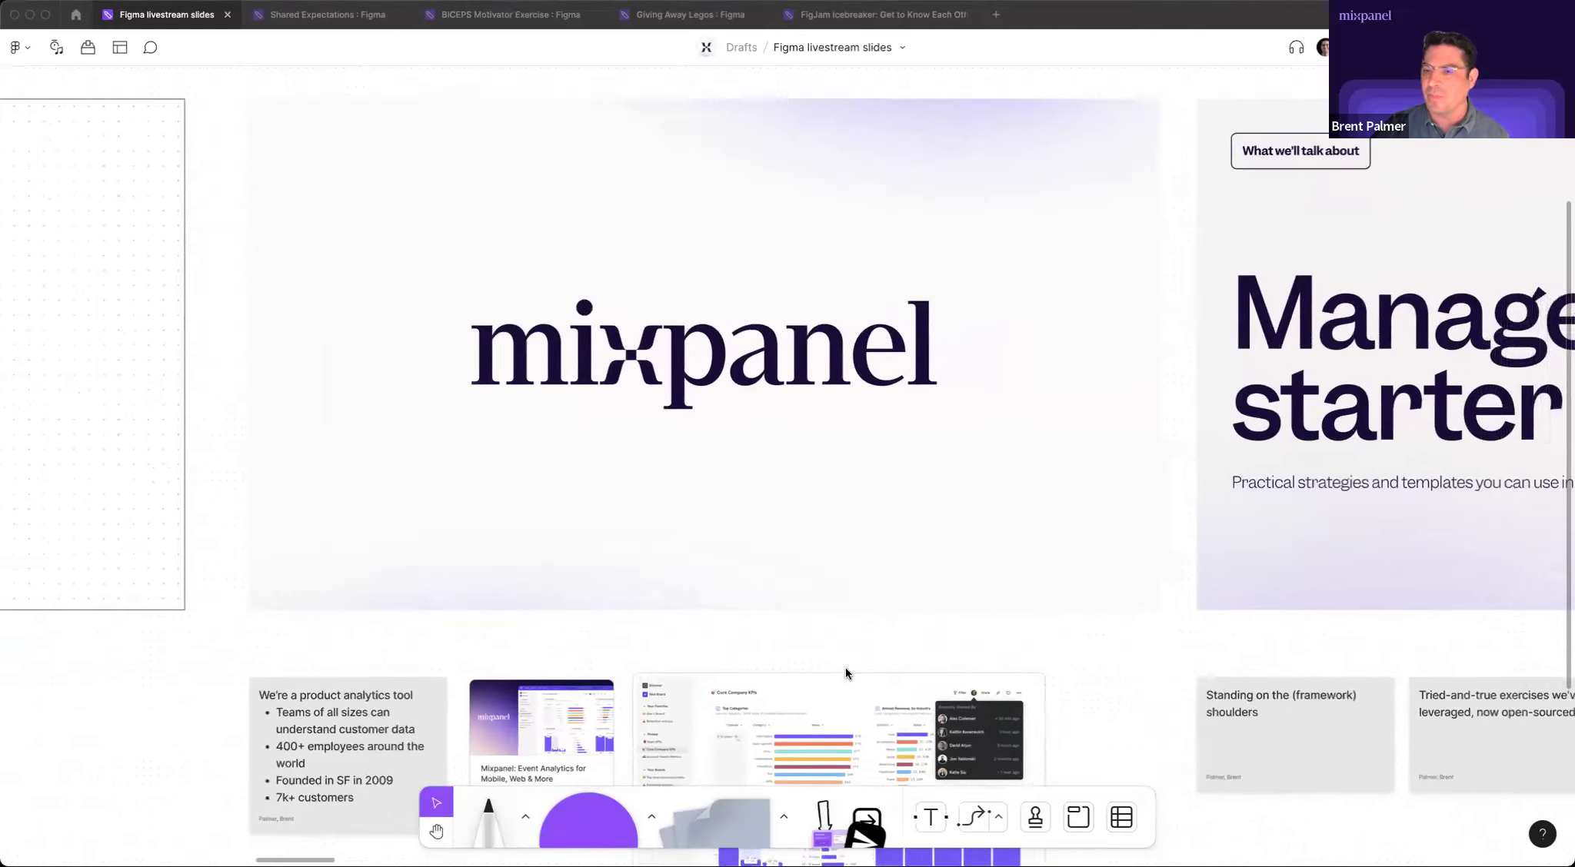
{"action": "scroll", "coordinate": [846, 674], "scroll_direction": "up", "scroll_amount": 3}
Pan past 'Manager 1:1 starter pack' to the dark slide of six template previews, including Career Journey Map.
{"action": "scroll", "coordinate": [846, 673], "scroll_direction": "right", "scroll_amount": 5}
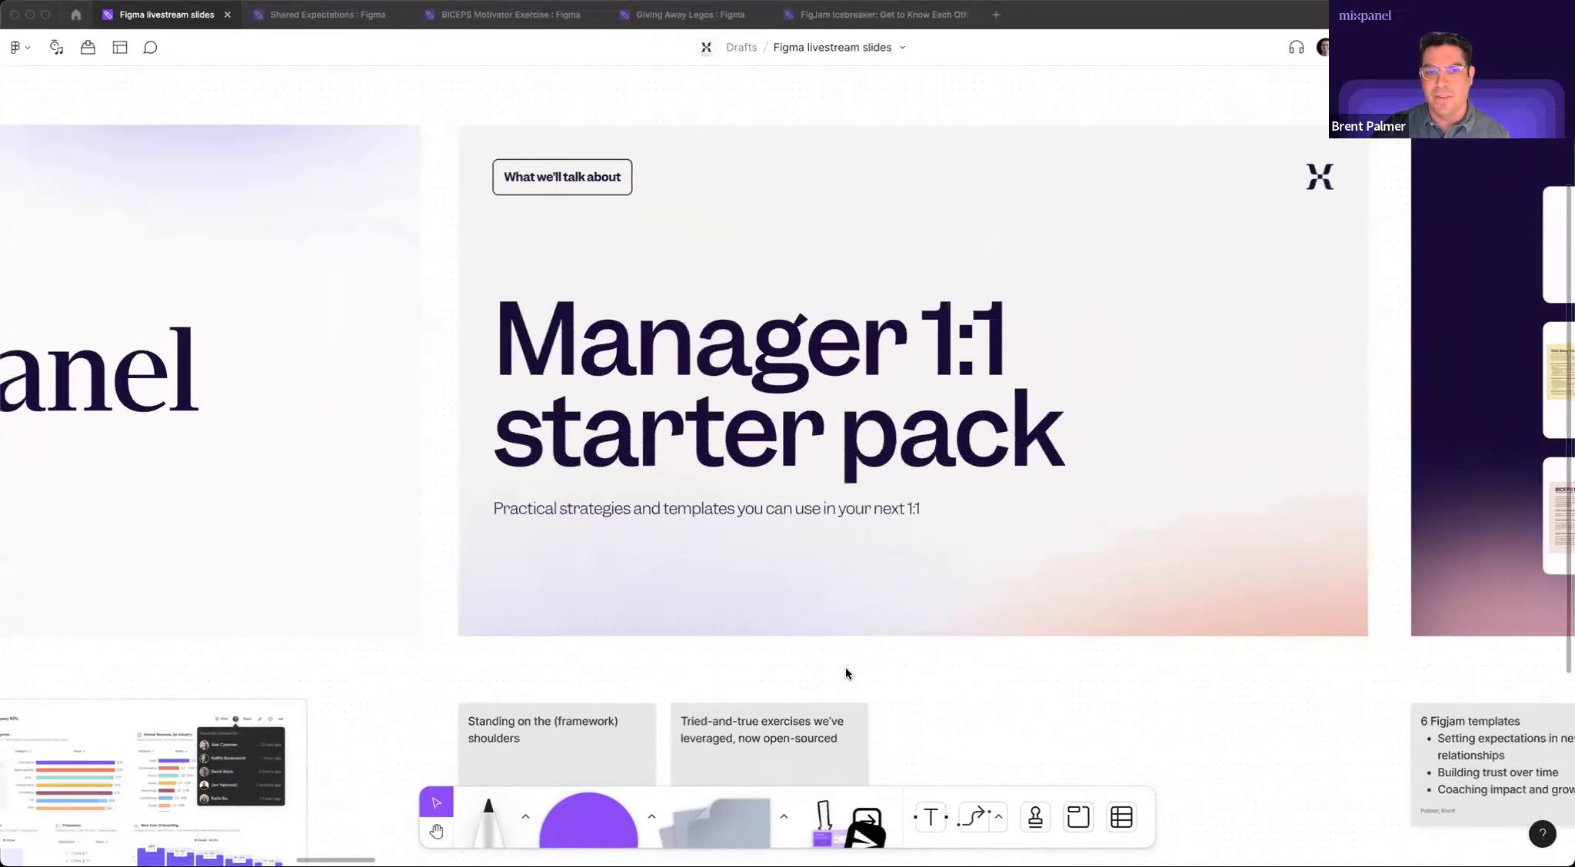
{"action": "scroll", "coordinate": [846, 674], "scroll_direction": "right", "scroll_amount": 3}
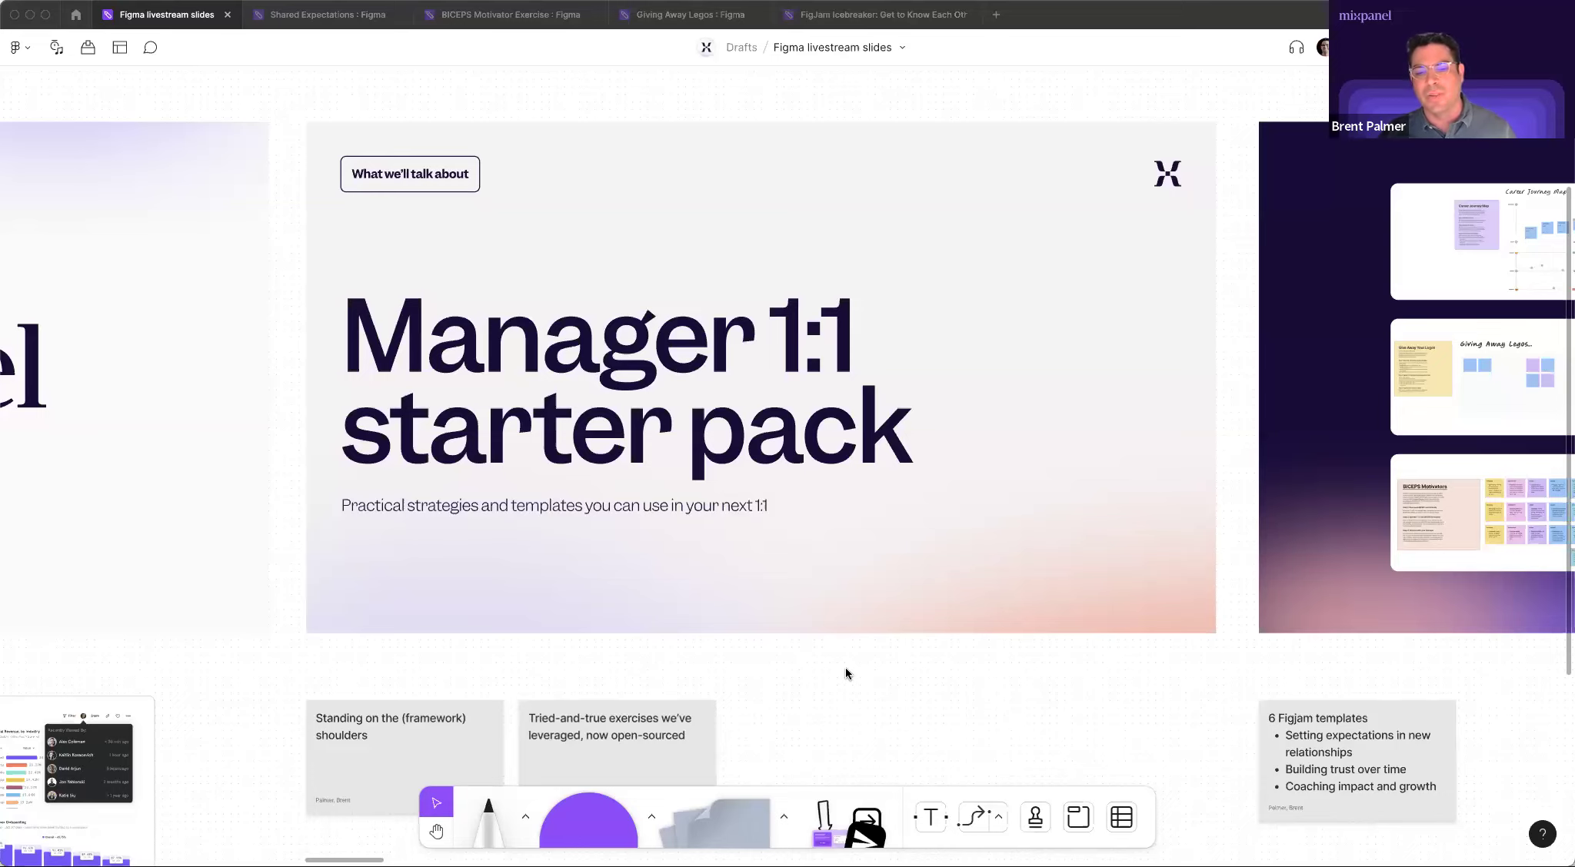
{"action": "scroll", "coordinate": [846, 673], "scroll_direction": "right", "scroll_amount": 2}
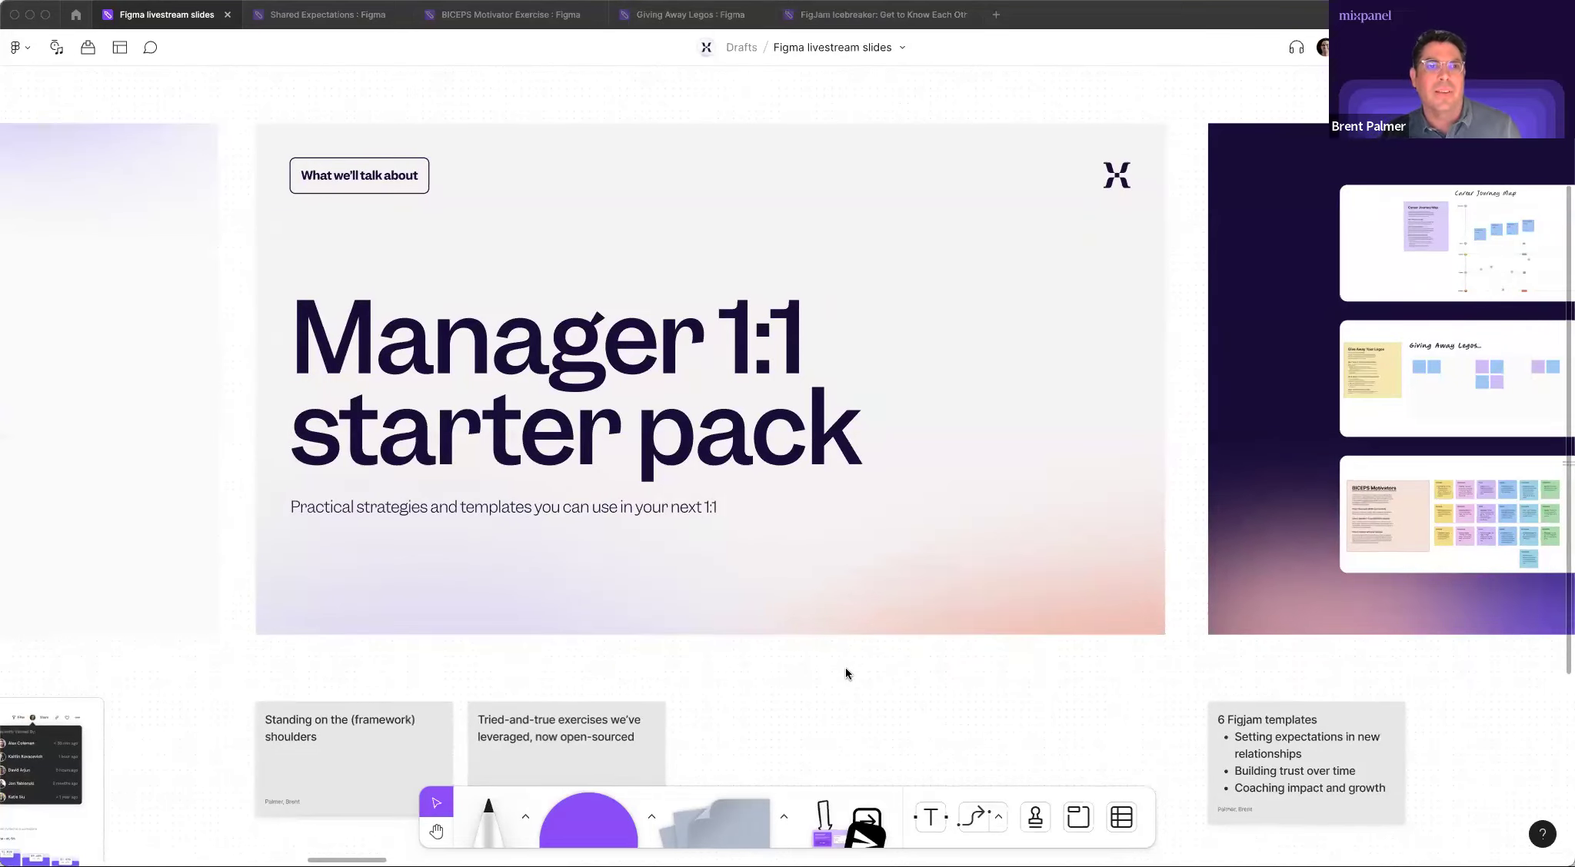
{"action": "scroll", "coordinate": [846, 674], "scroll_direction": "right", "scroll_amount": 1}
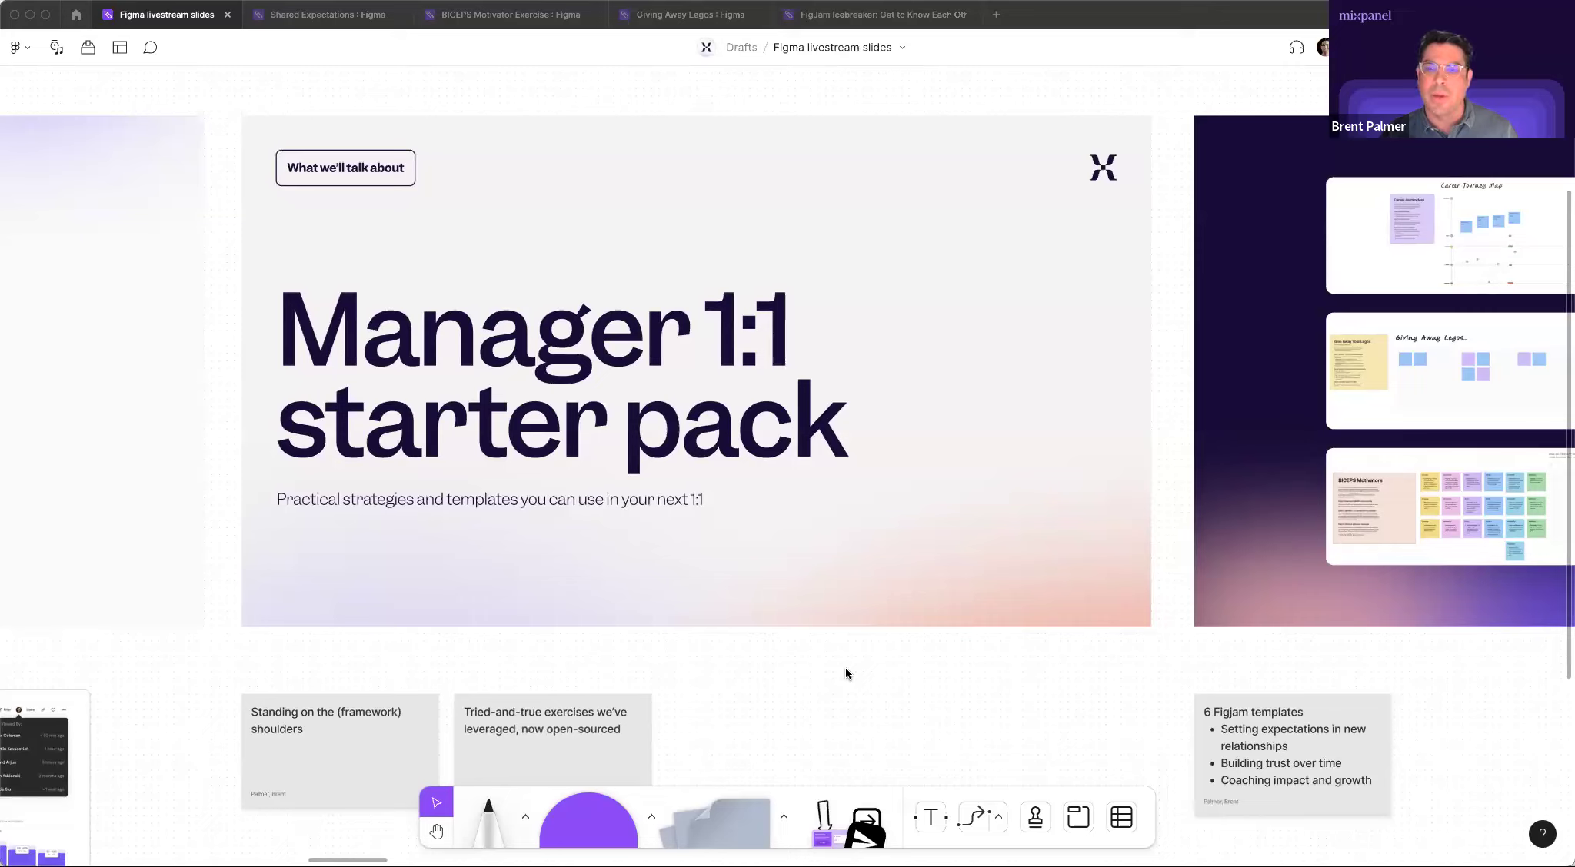
{"action": "scroll", "coordinate": [846, 673], "scroll_direction": "right", "scroll_amount": 2}
{"action": "scroll", "coordinate": [845, 673], "scroll_direction": "right", "scroll_amount": 20}
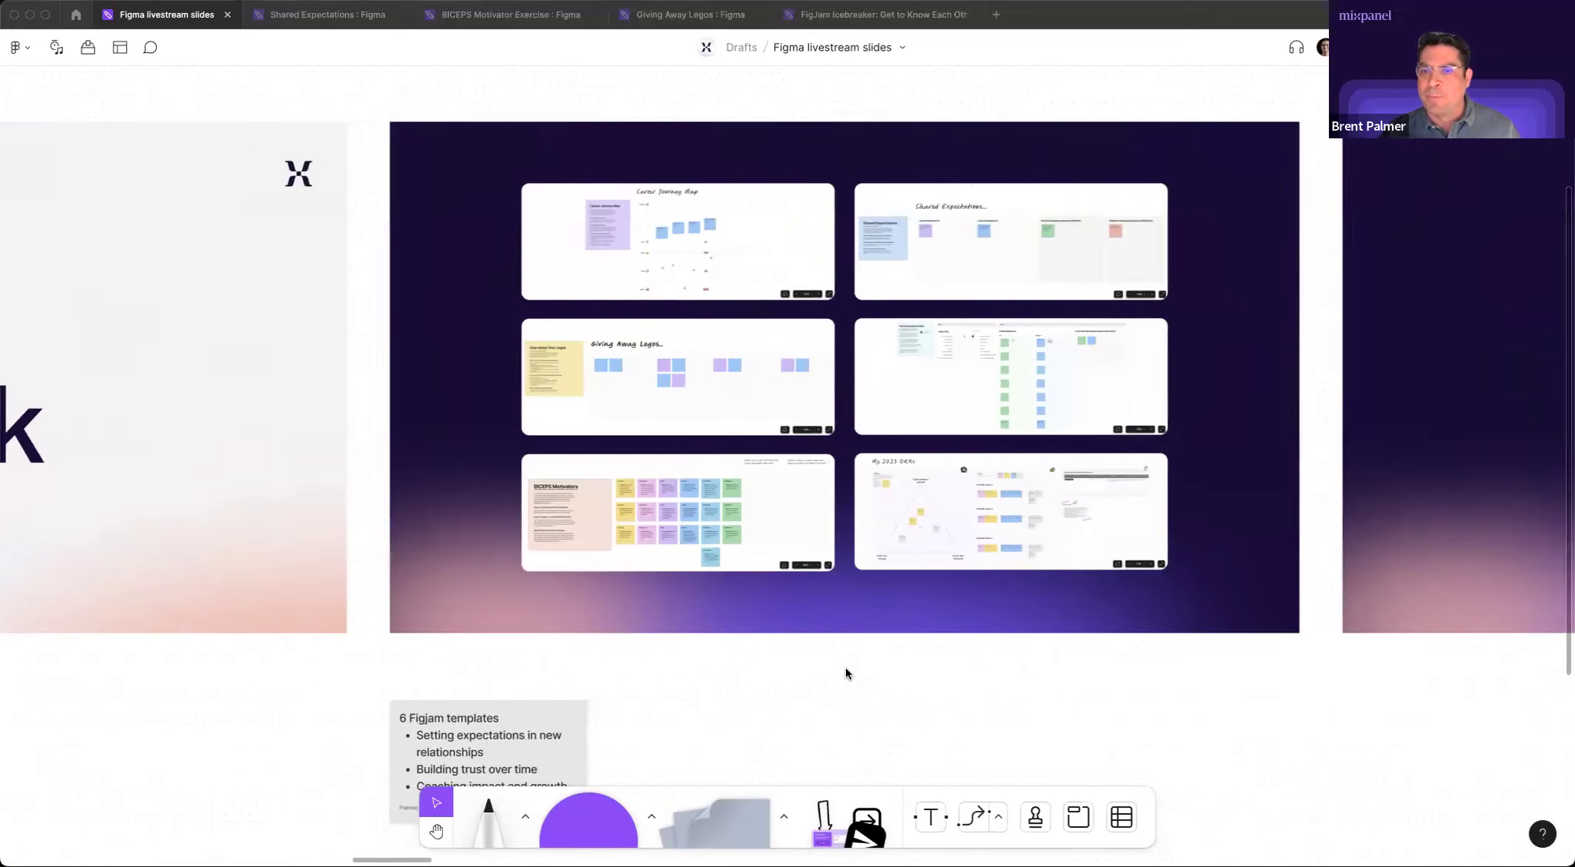
Select the template previews slide, then pan on to the celebration GIF slide about moving from IC to Manager.
{"action": "scroll", "coordinate": [845, 674], "scroll_direction": "up", "scroll_amount": 1}
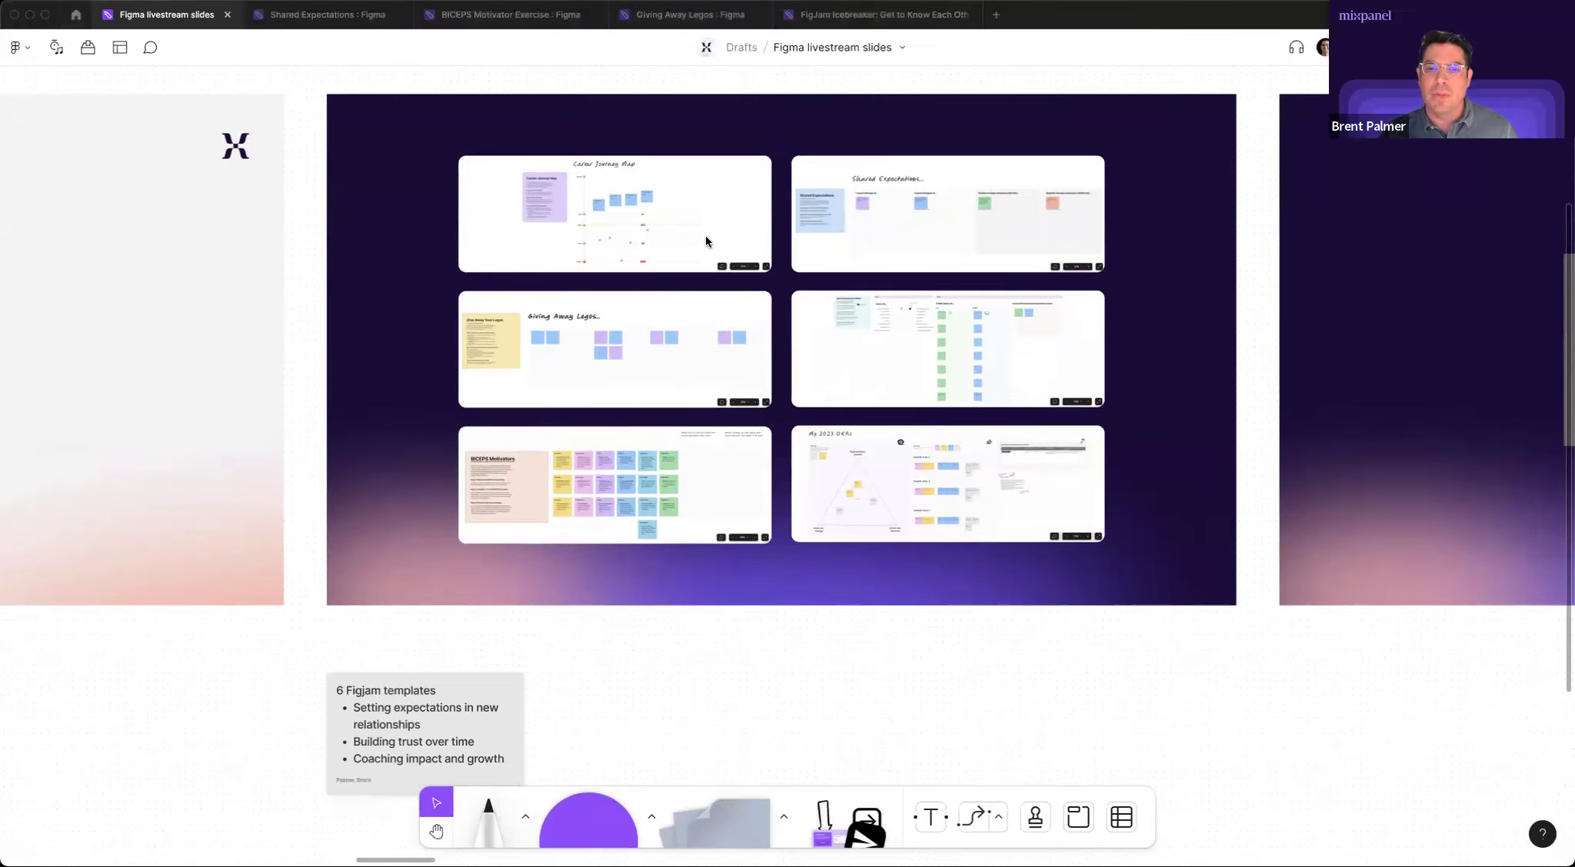
{"action": "left_click", "coordinate": [864, 223]}
{"action": "left_click", "coordinate": [1179, 721]}
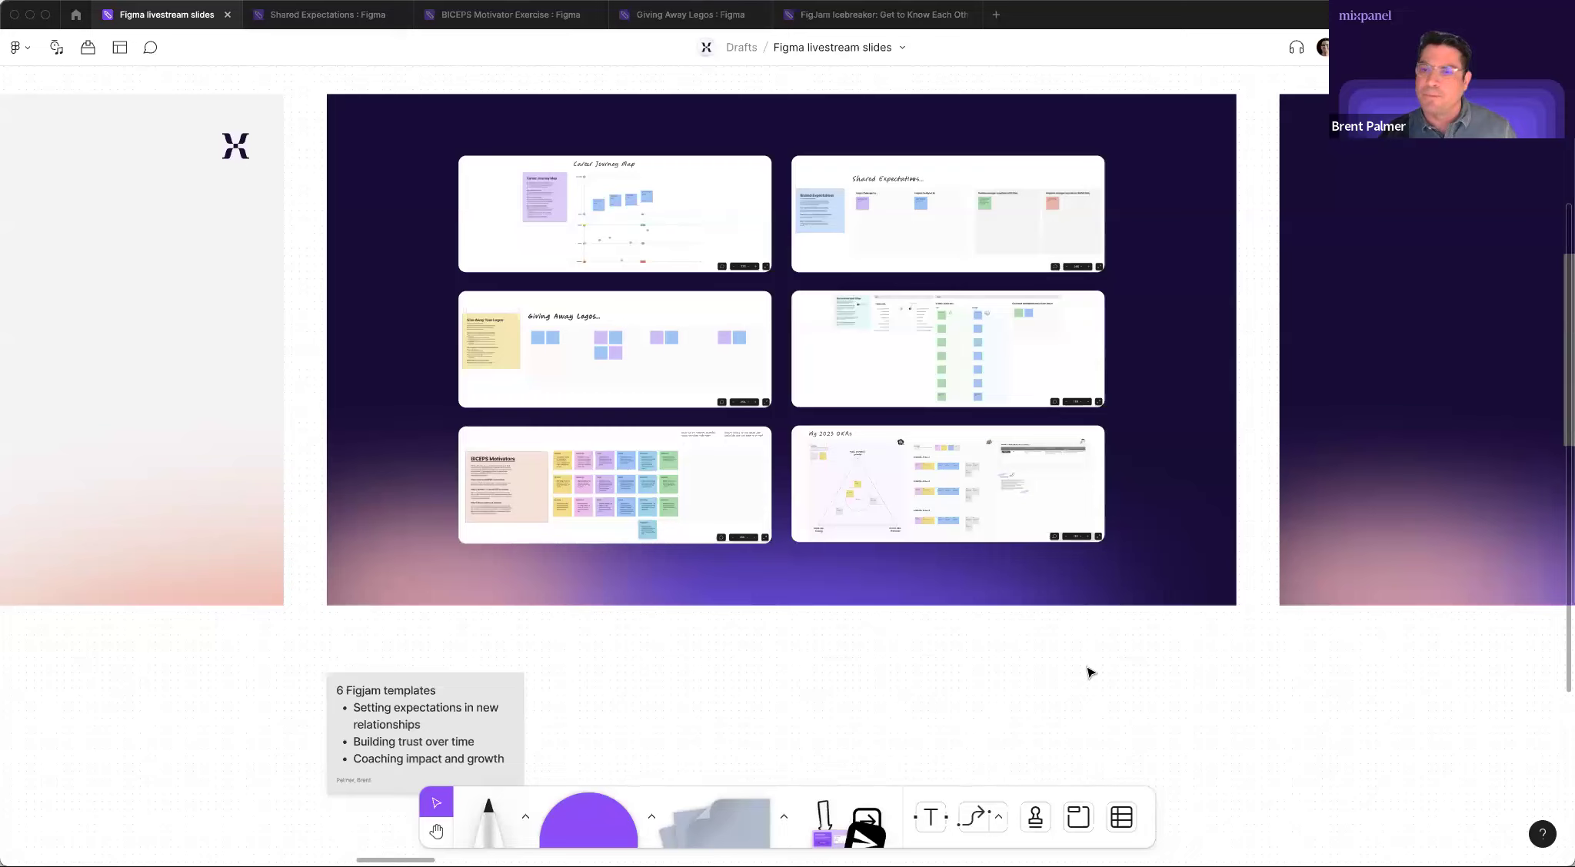
{"action": "scroll", "coordinate": [1090, 673], "scroll_direction": "right", "scroll_amount": 10}
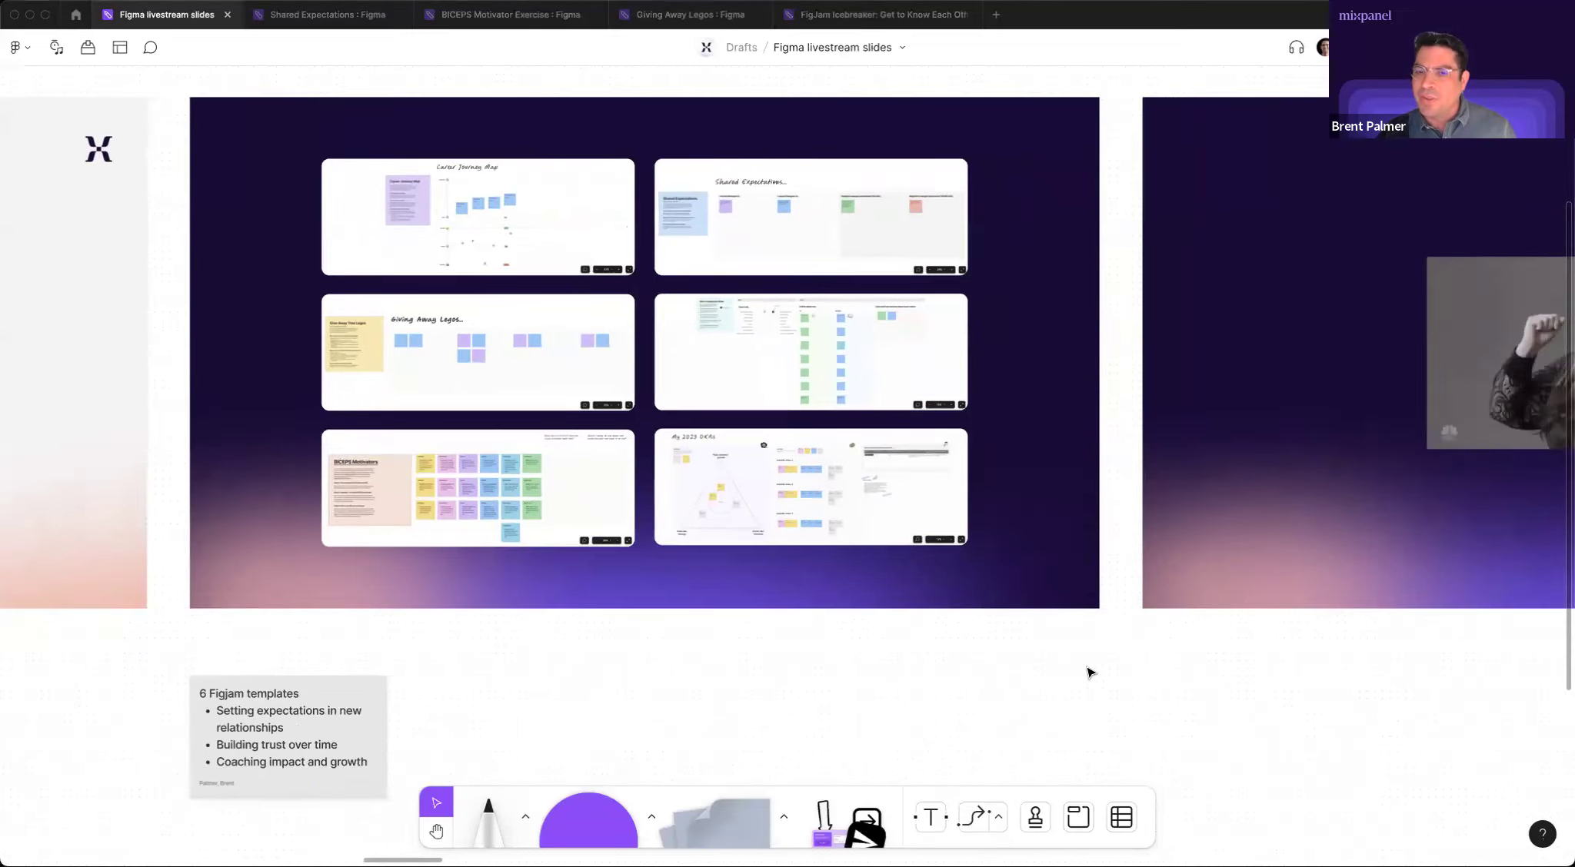
{"action": "scroll", "coordinate": [1091, 674], "scroll_direction": "down", "scroll_amount": 2}
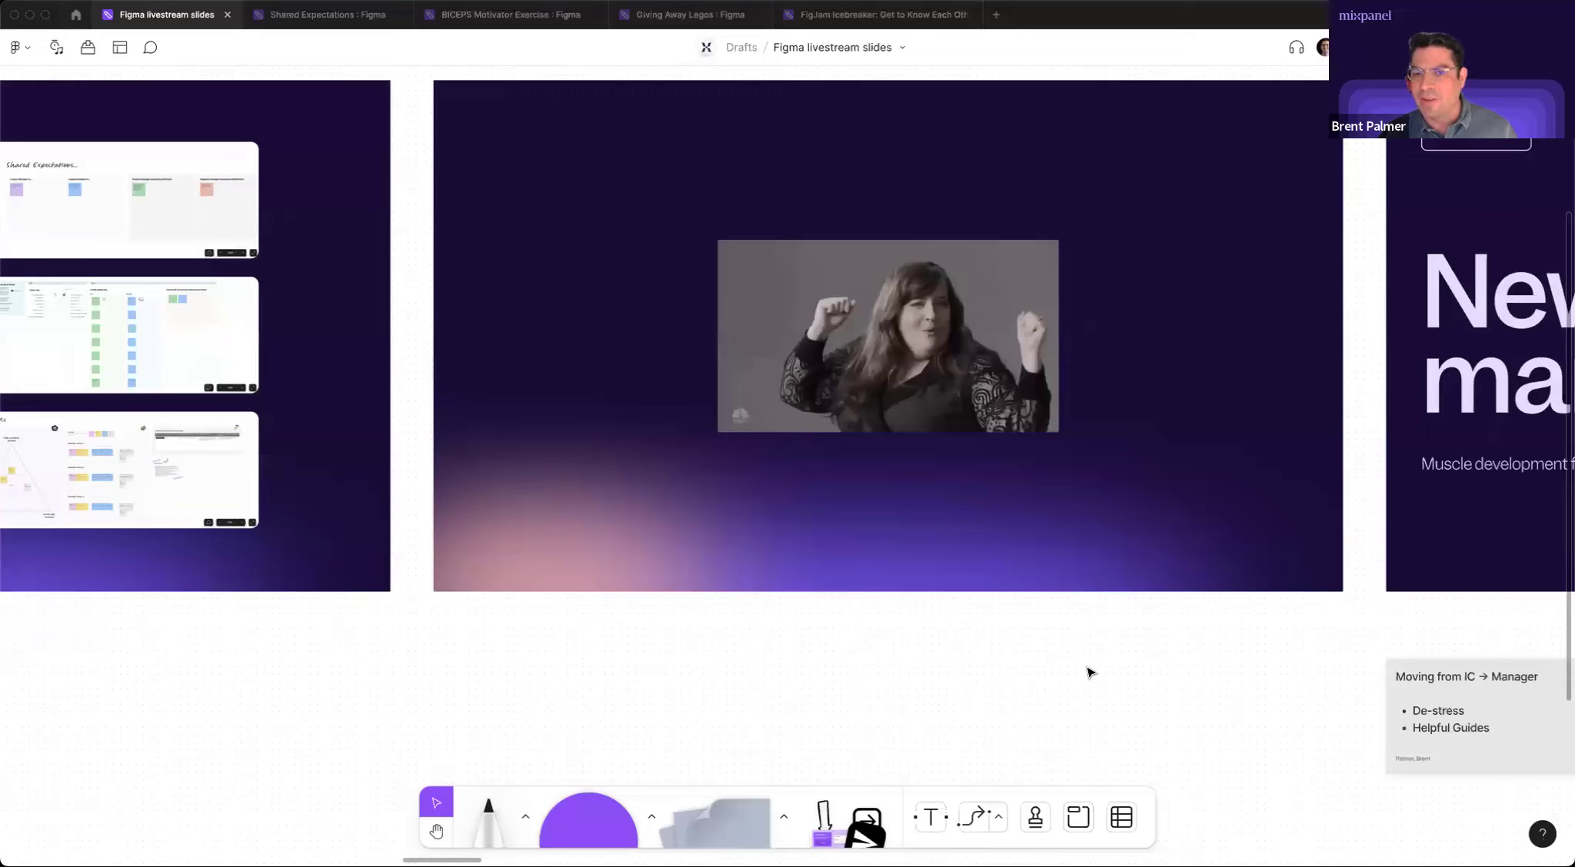
Centre the 'New managers' slide subtitled 'Muscle development for a new set of responsibilities'.
{"action": "scroll", "coordinate": [1090, 673], "scroll_direction": "right", "scroll_amount": 10}
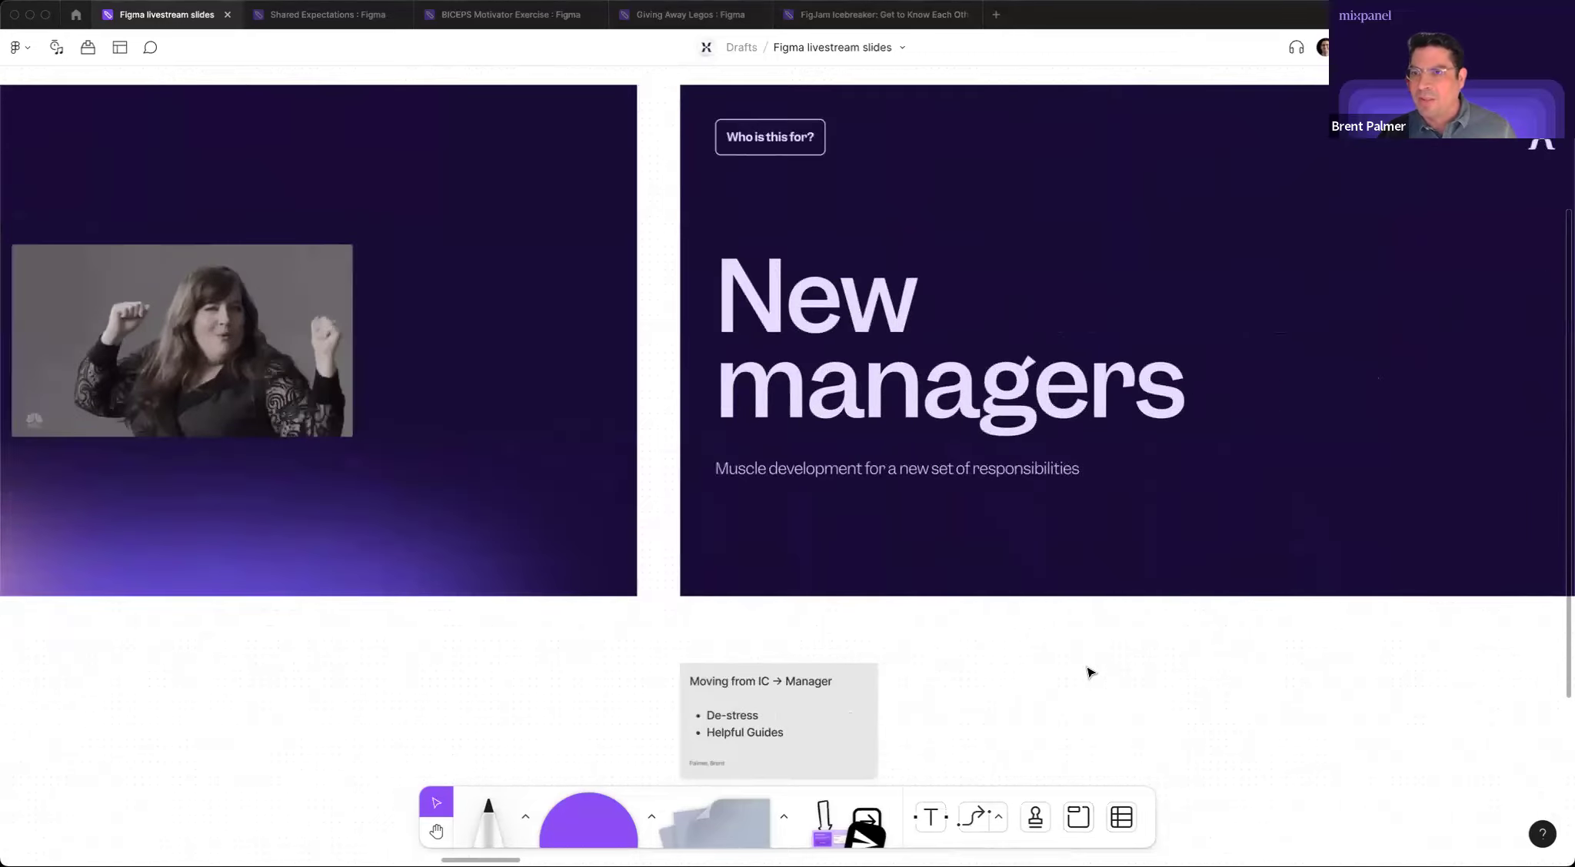
{"action": "scroll", "coordinate": [1091, 674], "scroll_direction": "up", "scroll_amount": 1}
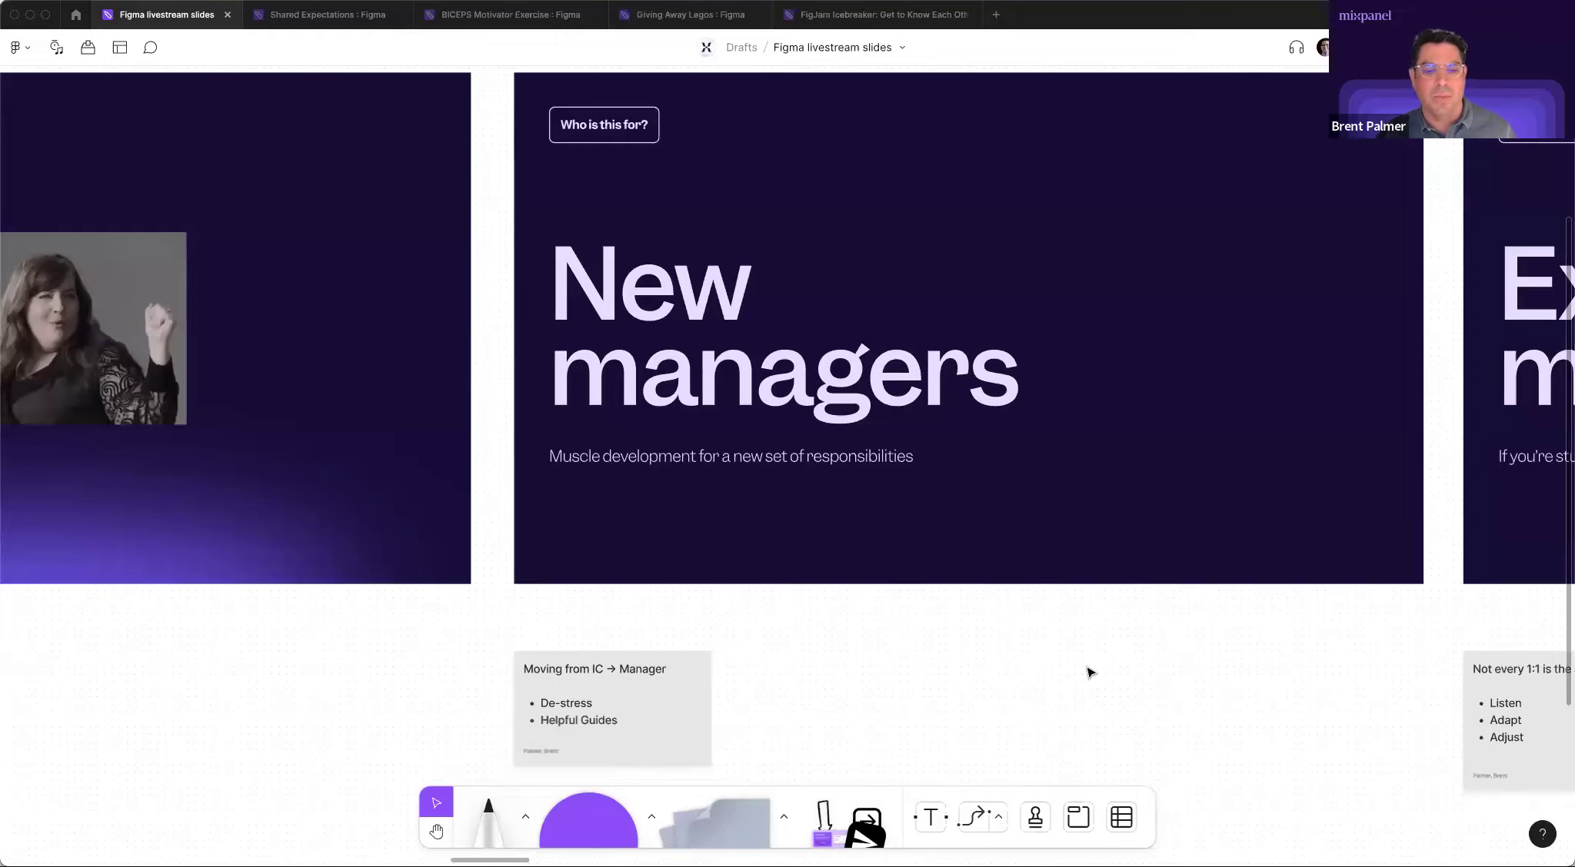
{"action": "scroll", "coordinate": [1090, 673], "scroll_direction": "right", "scroll_amount": 3}
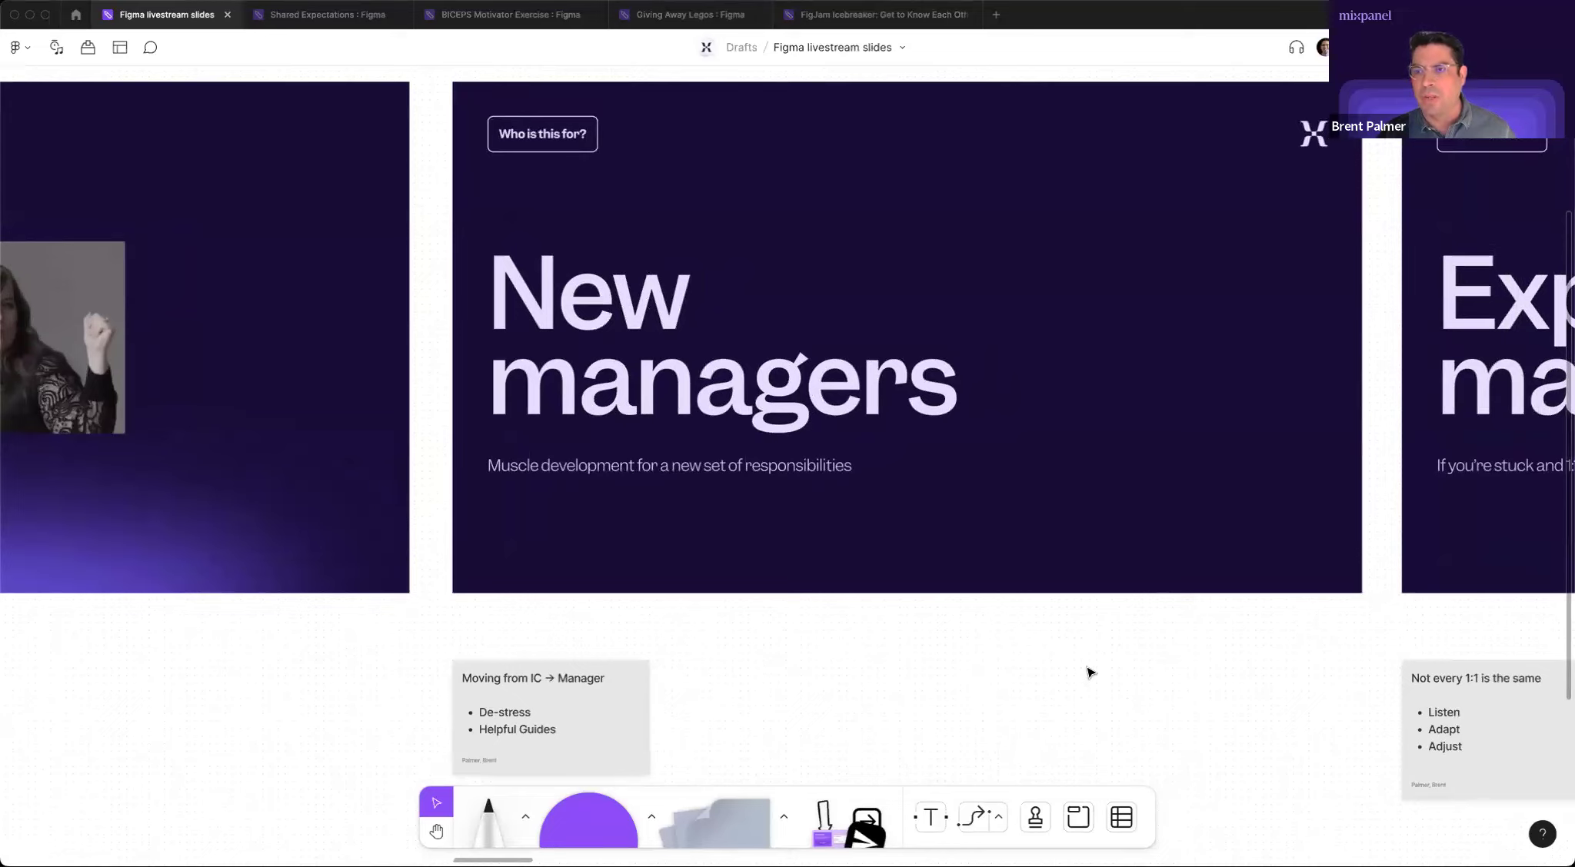
Pan one slide on to centre 'Experienced managers' with its 'Not every 1:1 is the same' note.
{"action": "scroll", "coordinate": [1089, 672], "scroll_direction": "right", "scroll_amount": 10}
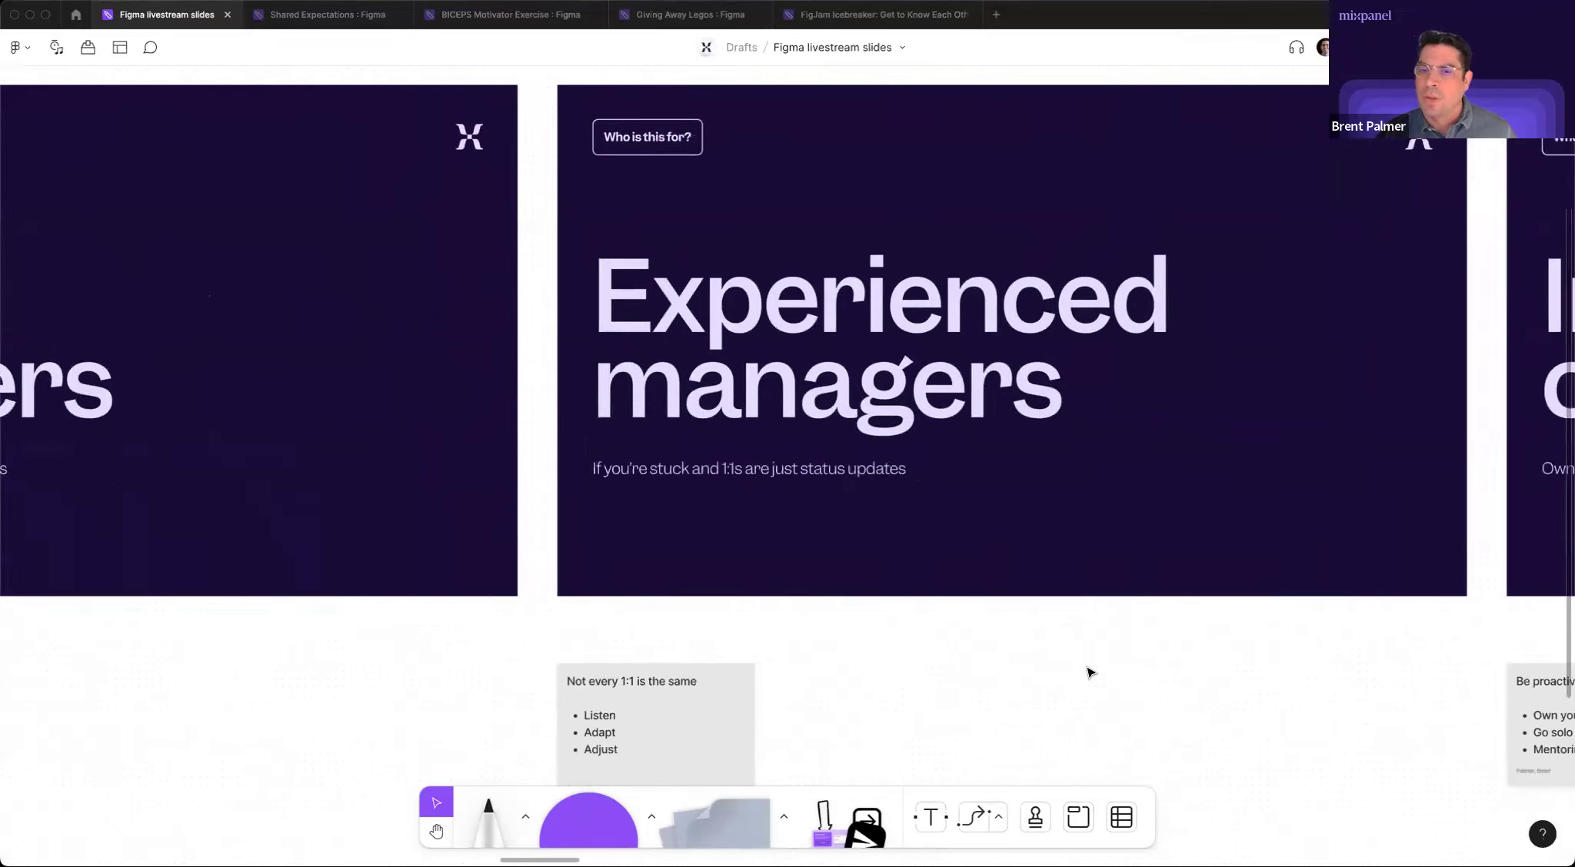
{"action": "scroll", "coordinate": [1089, 673], "scroll_direction": "right", "scroll_amount": 2}
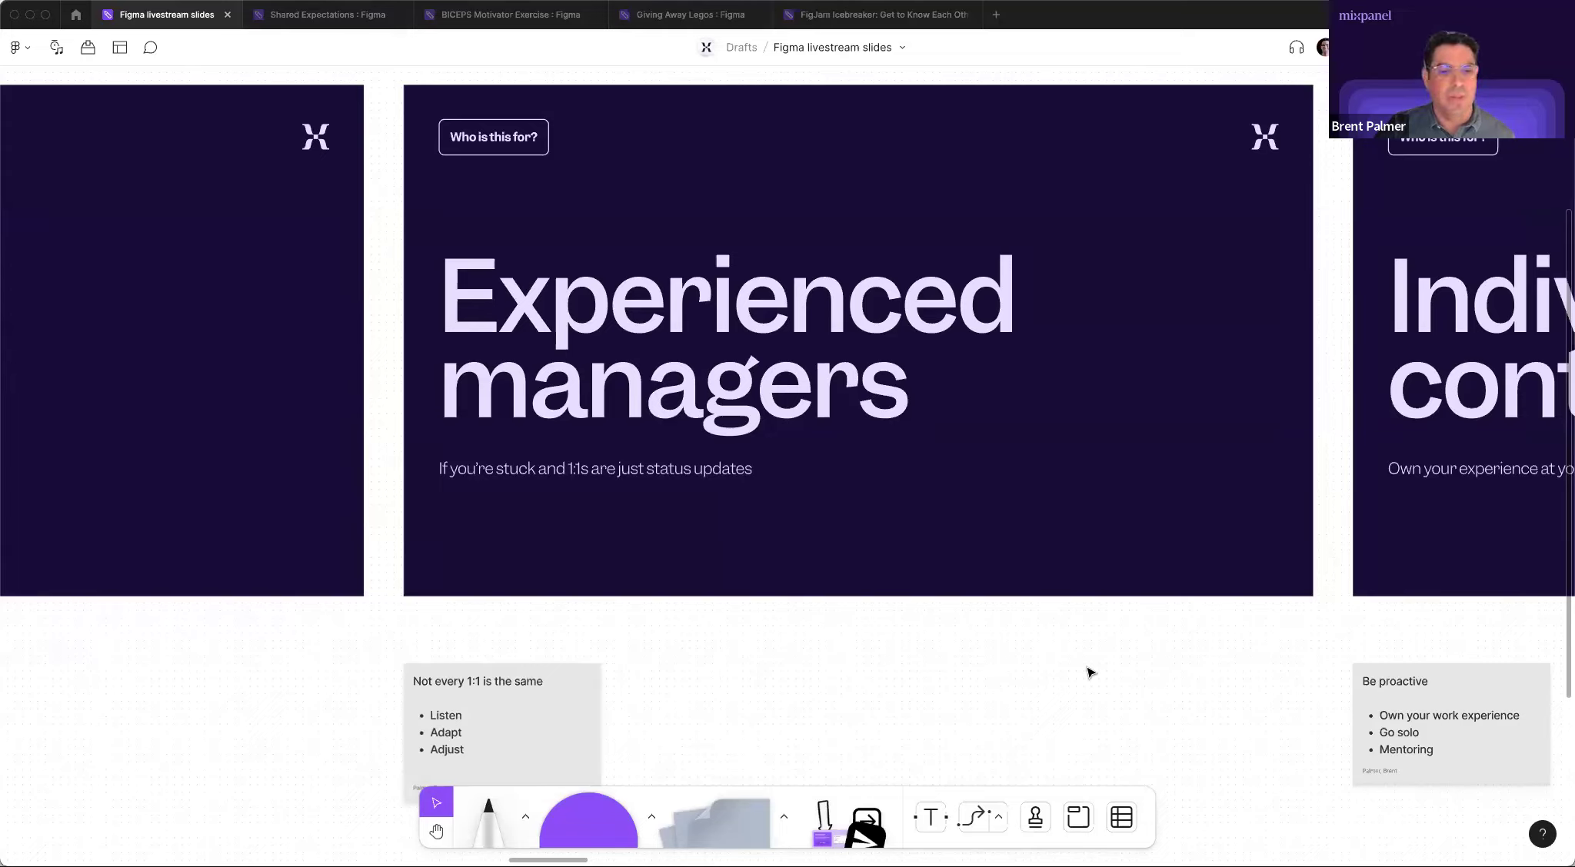
{"action": "scroll", "coordinate": [1088, 673], "scroll_direction": "right", "scroll_amount": 2}
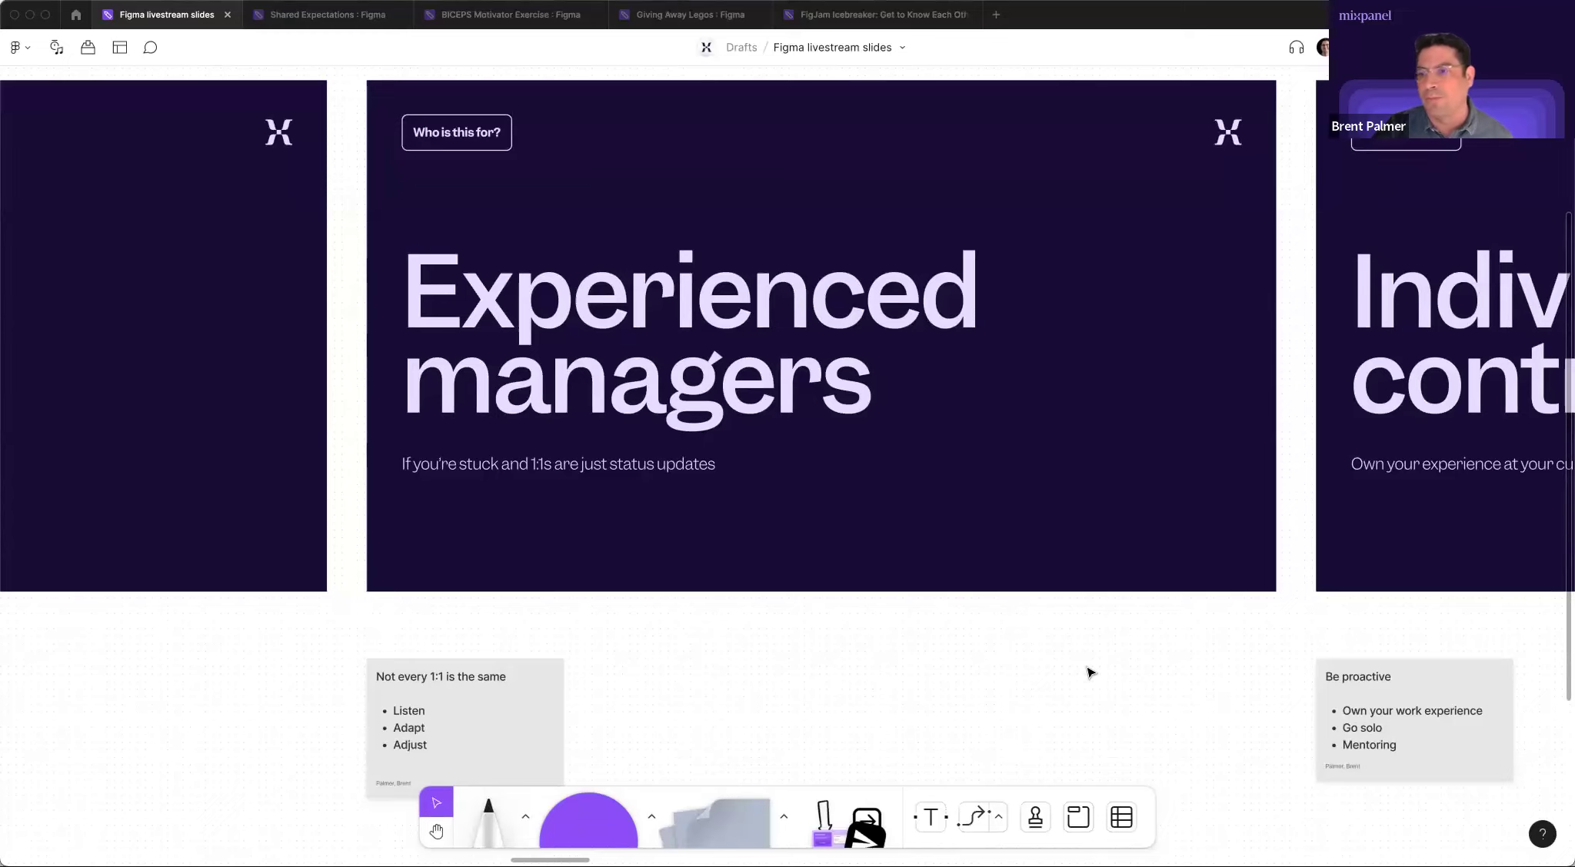
{"action": "scroll", "coordinate": [1090, 673], "scroll_direction": "right", "scroll_amount": 10}
Pan one slide on to centre 'Individual contributors' with its 'Be proactive' note.
{"action": "scroll", "coordinate": [1091, 673], "scroll_direction": "up", "scroll_amount": 1}
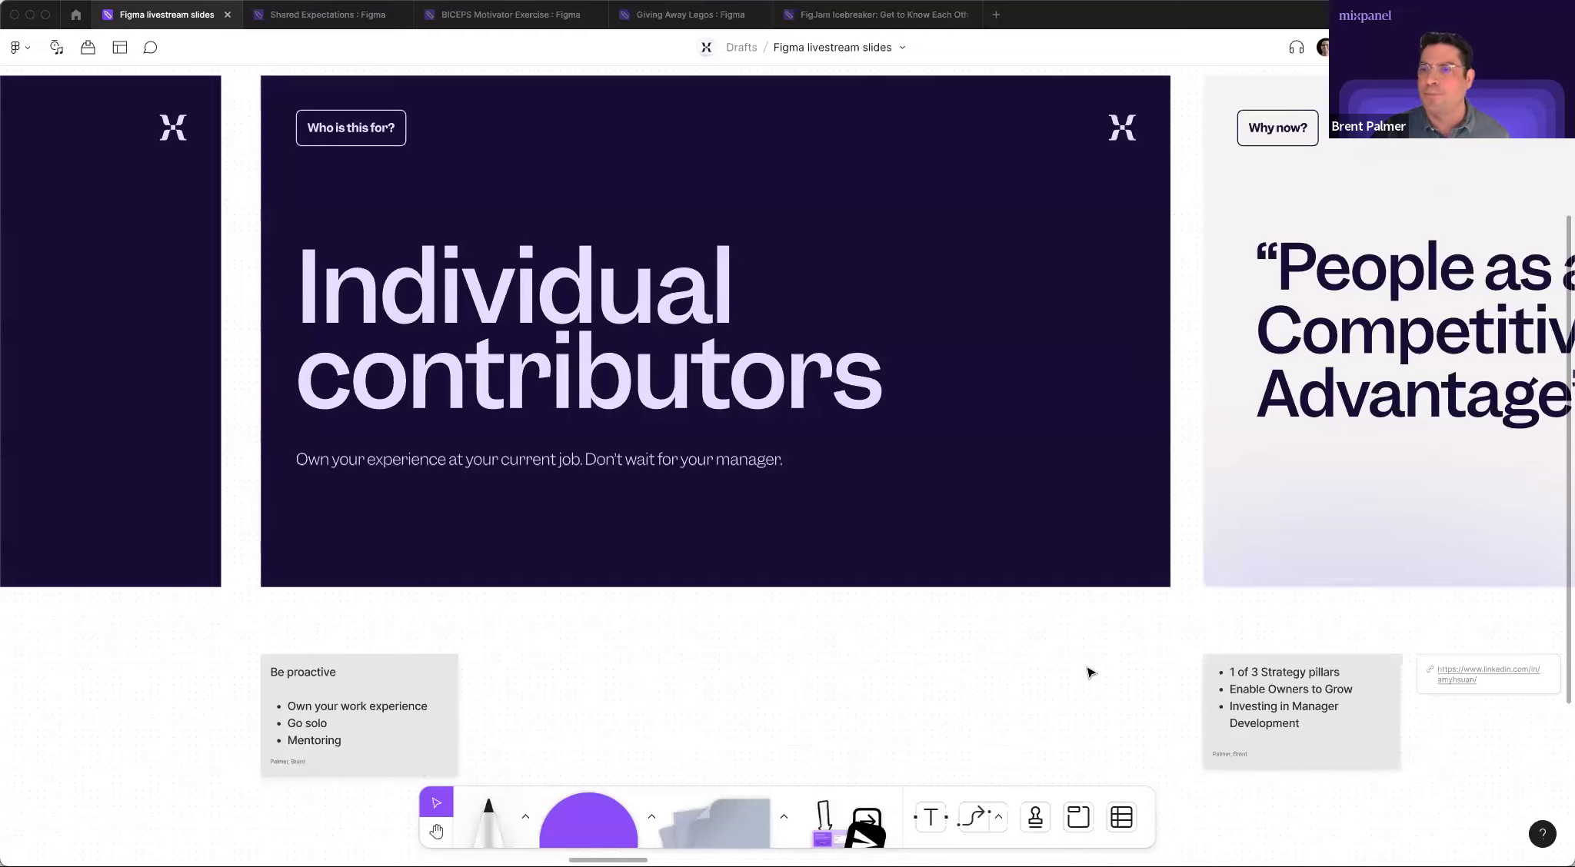
{"action": "scroll", "coordinate": [1090, 673], "scroll_direction": "right", "scroll_amount": 10}
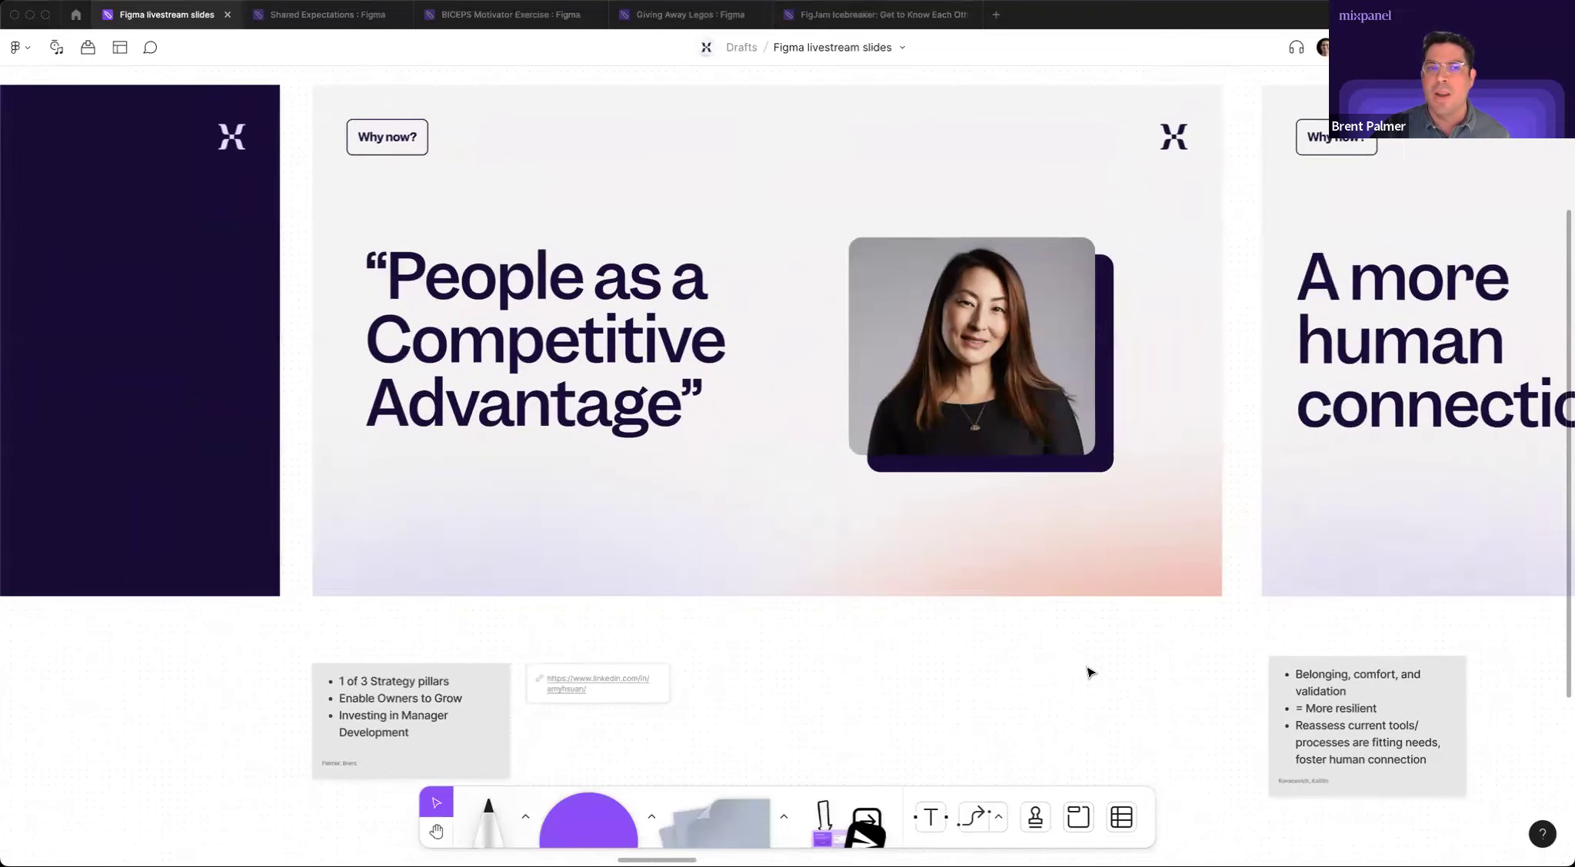
Stamp a heart on the portrait photo's top-right corner on the 'People as a Competitive Advantage' slide.
{"action": "scroll", "coordinate": [1090, 673], "scroll_direction": "right", "scroll_amount": 2}
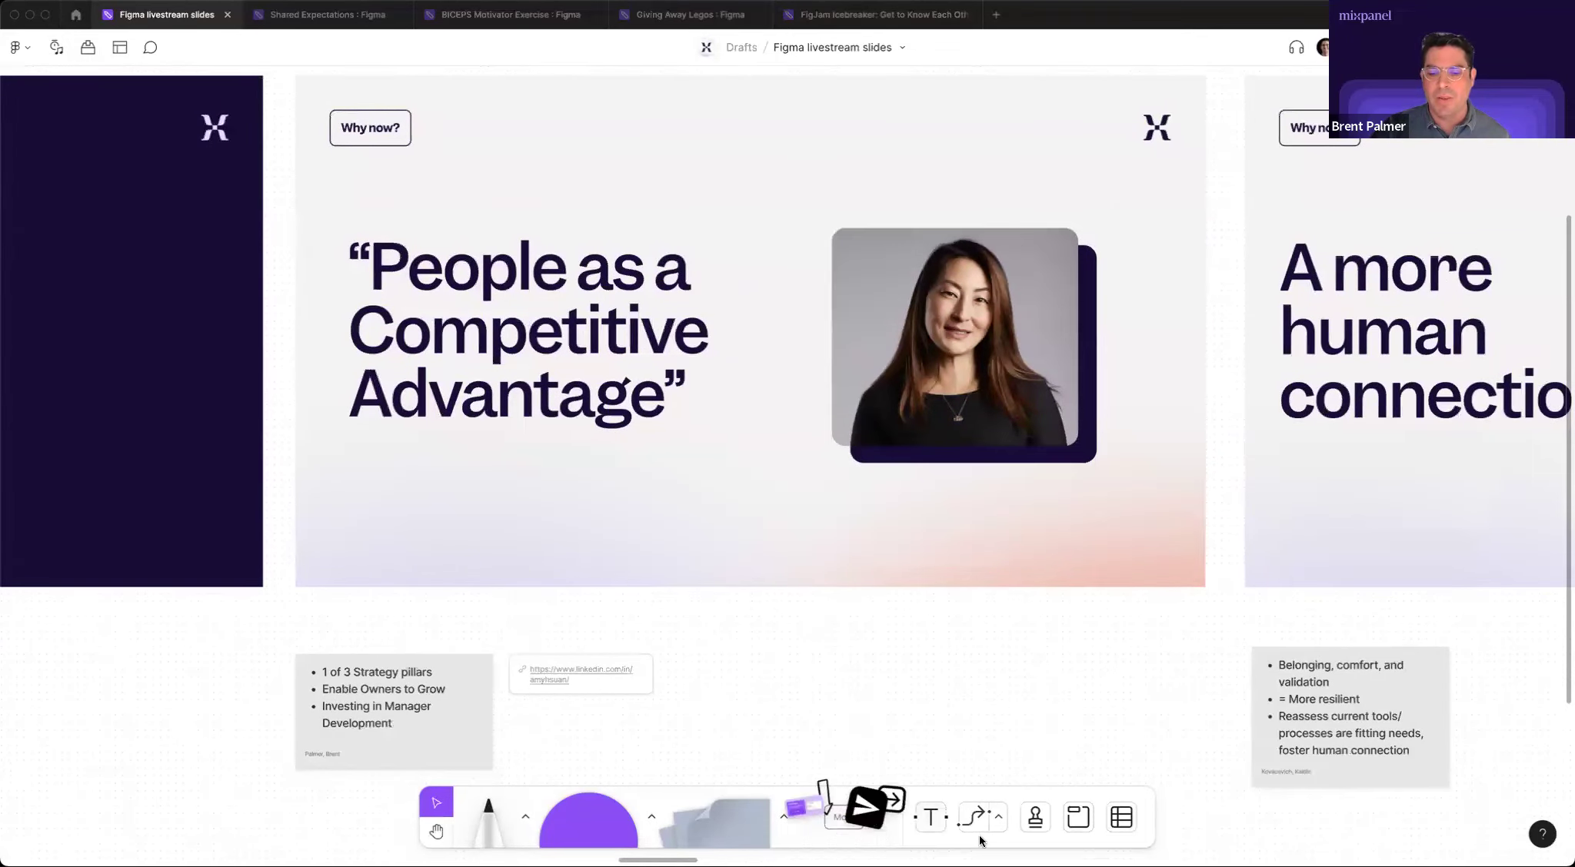
{"action": "key", "text": "e"}
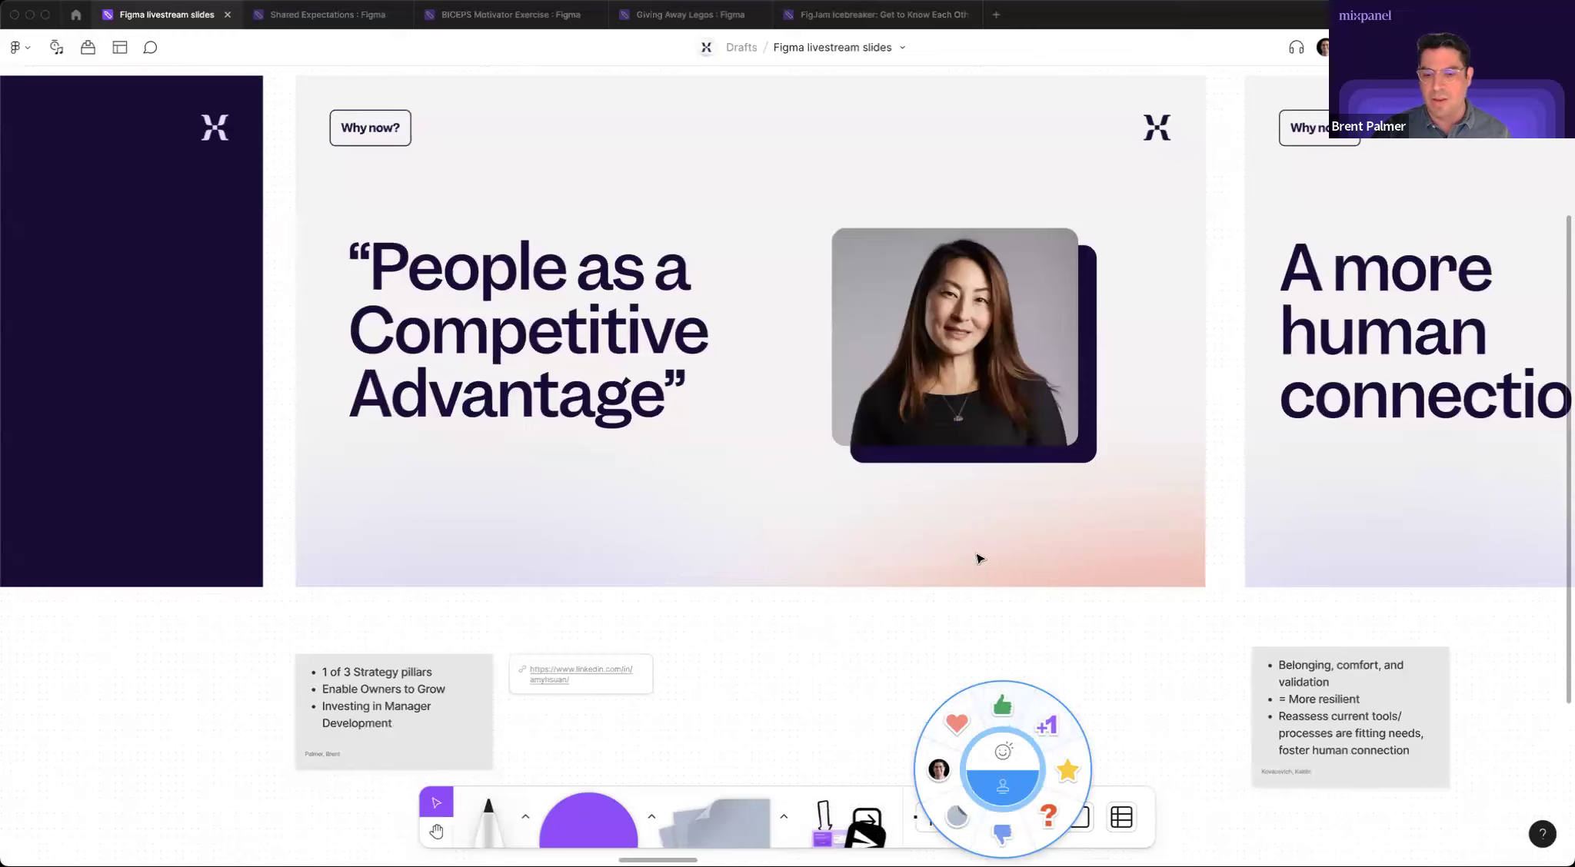
{"action": "left_click", "coordinate": [959, 724]}
{"action": "left_click", "coordinate": [1044, 240]}
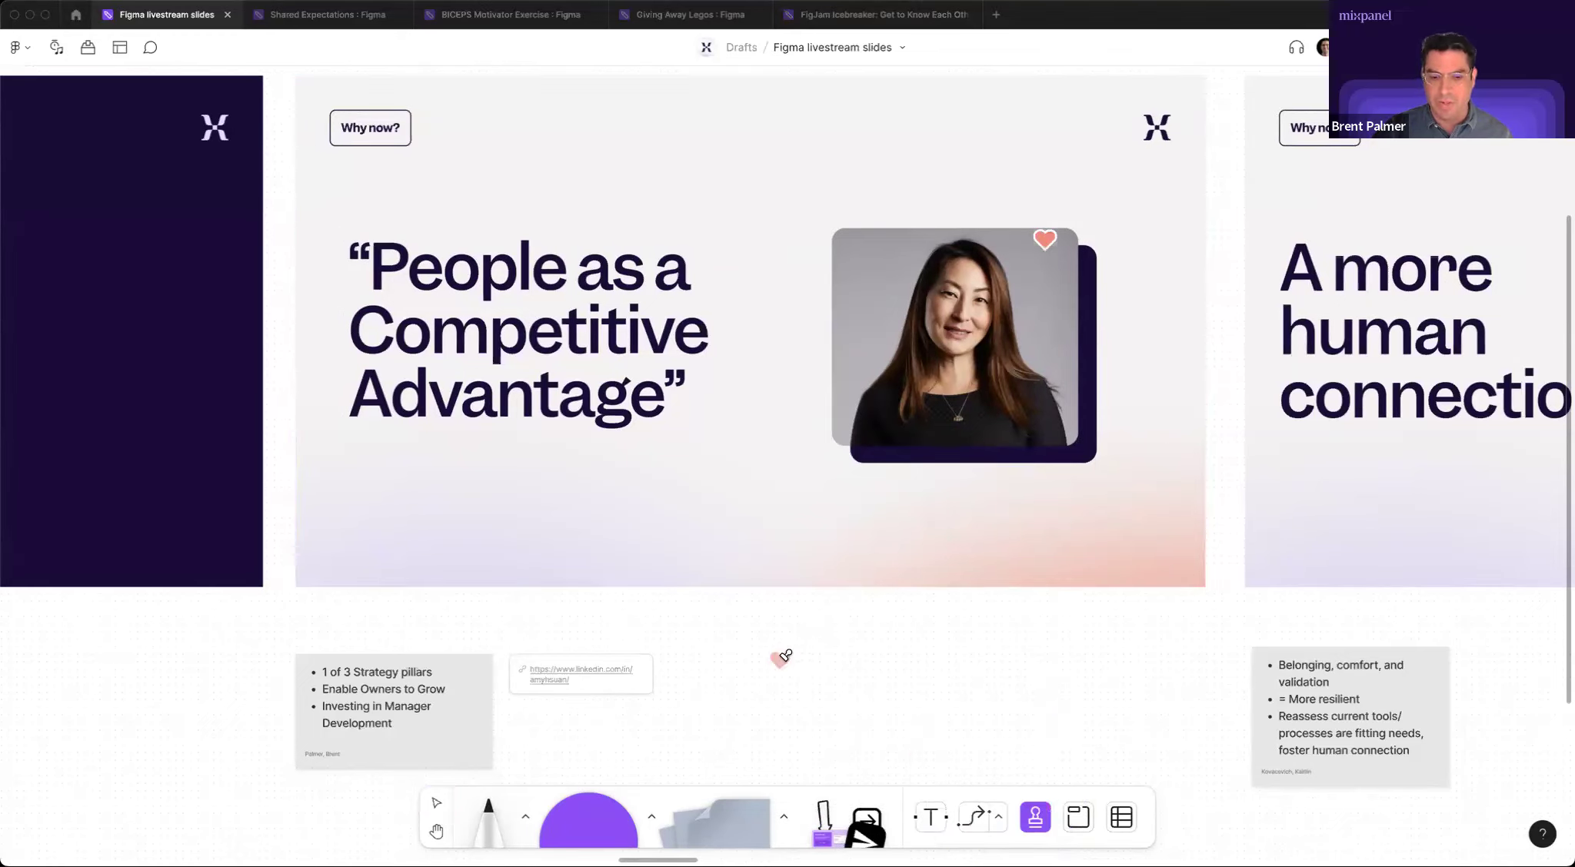
{"action": "key", "text": "Escape"}
{"action": "left_click", "coordinate": [621, 392]}
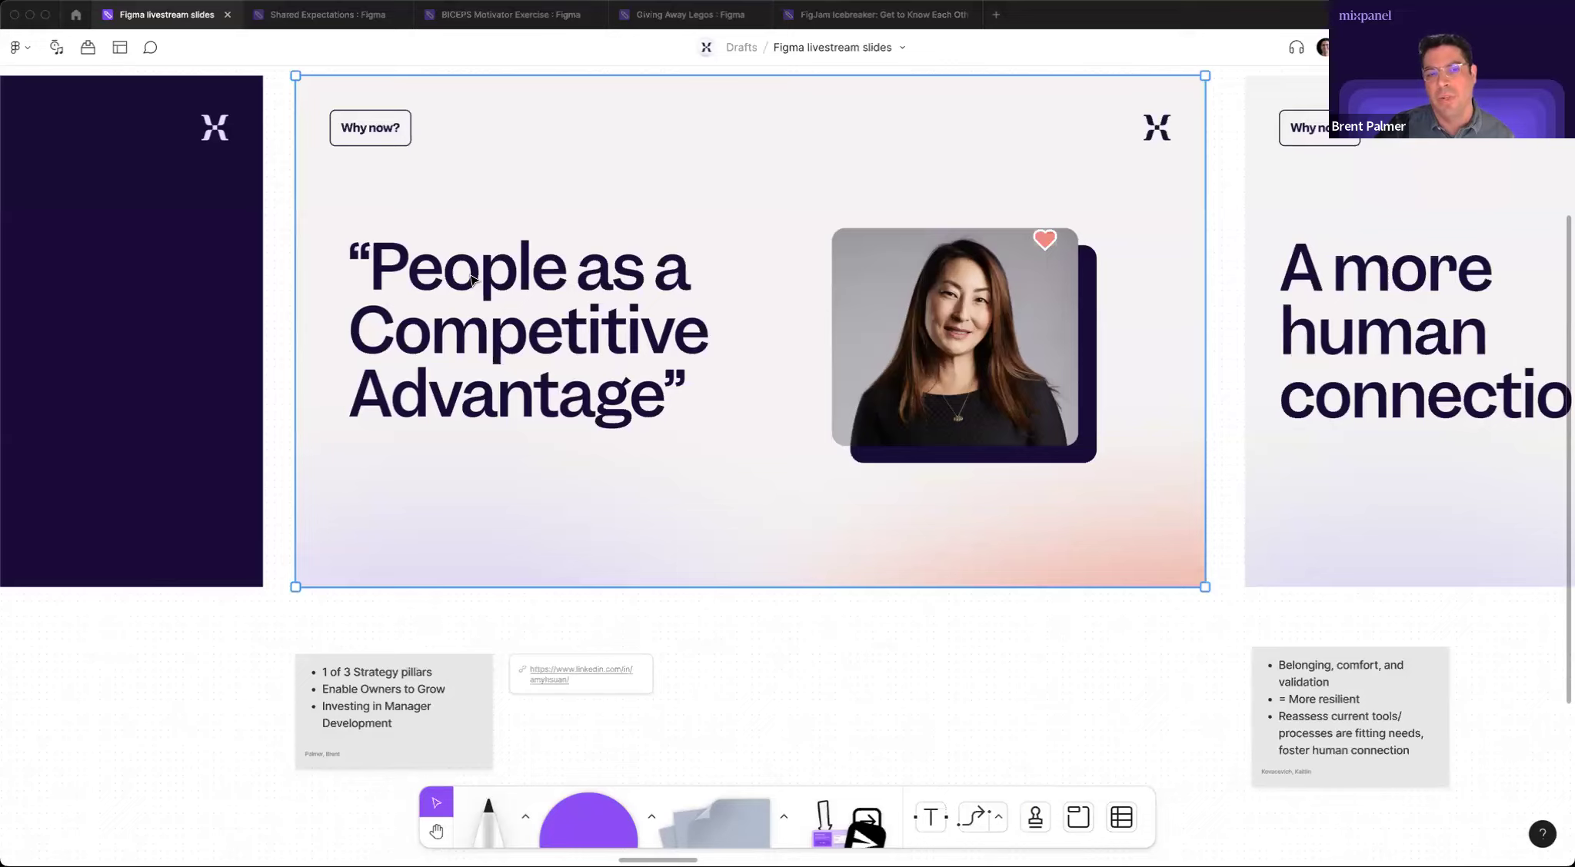
{"action": "left_click", "coordinate": [917, 657]}
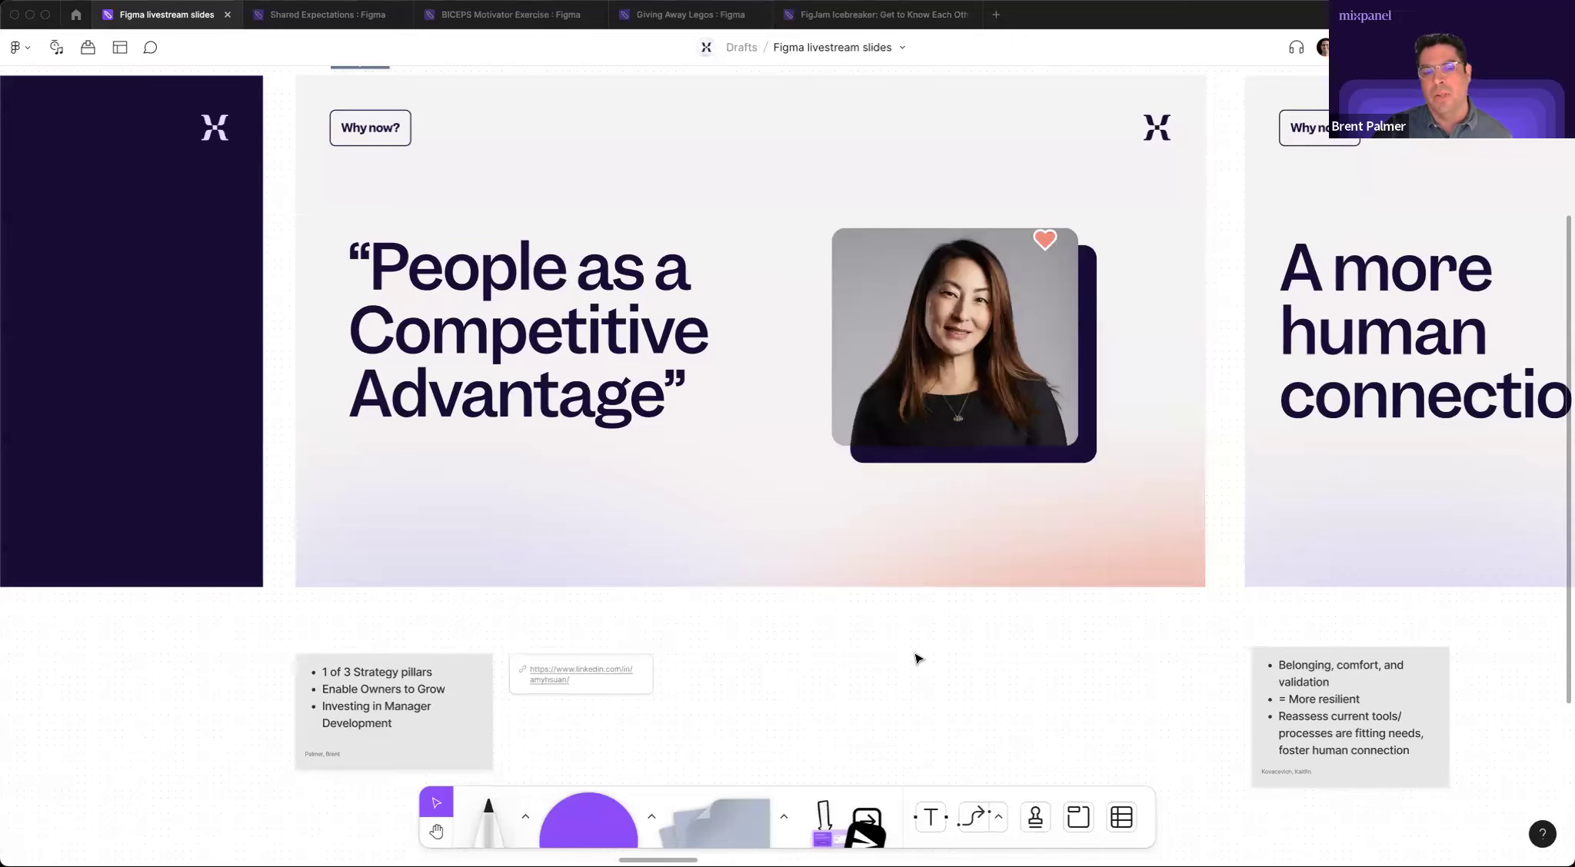
{"action": "scroll", "coordinate": [893, 649], "scroll_direction": "up", "scroll_amount": 1}
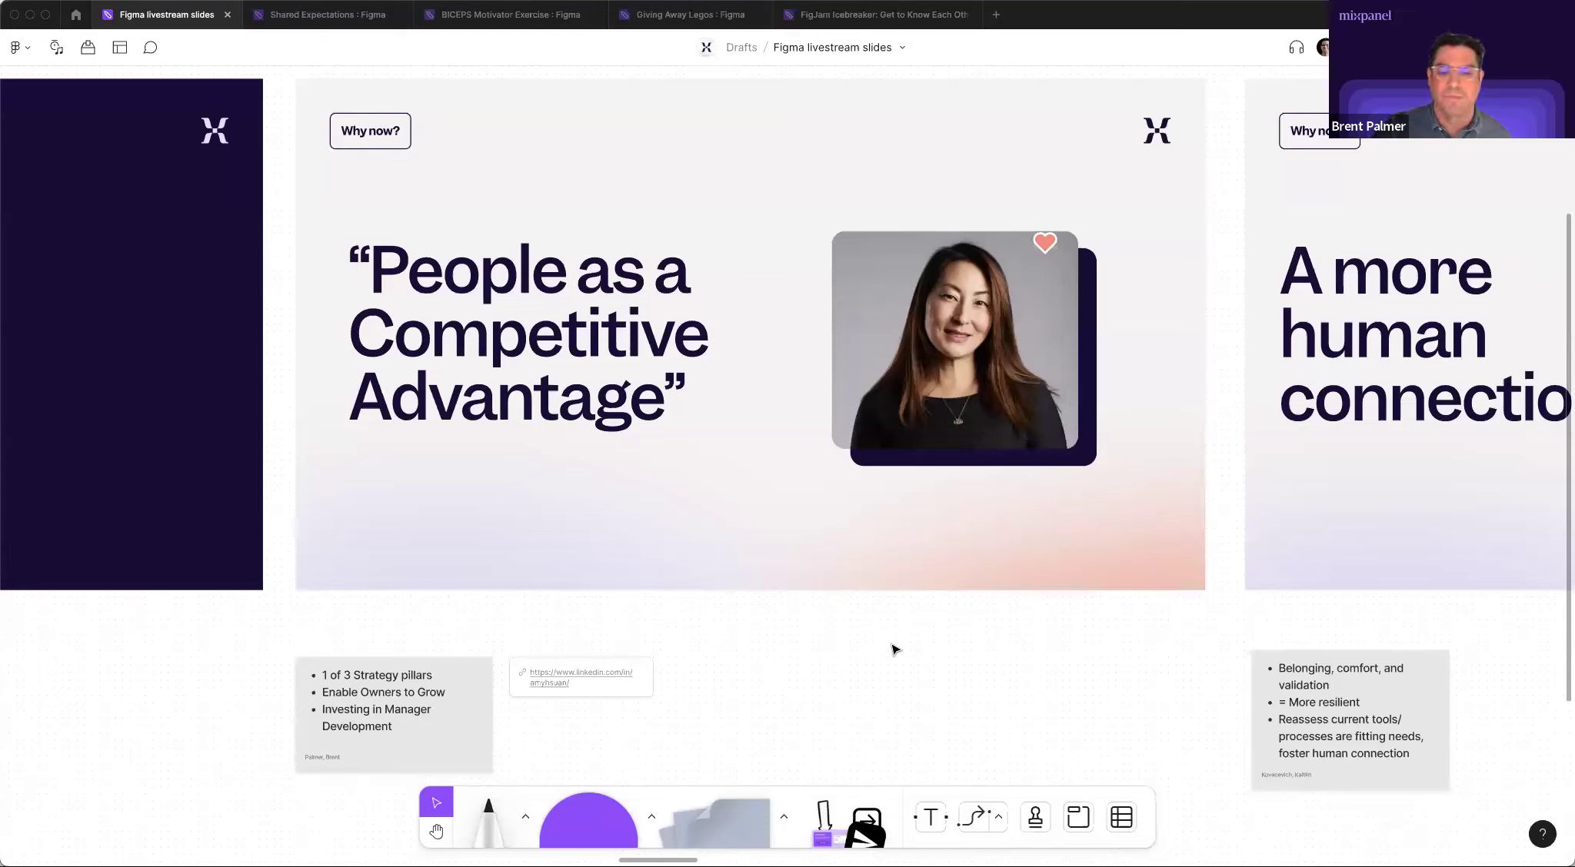
{"action": "scroll", "coordinate": [894, 650], "scroll_direction": "right", "scroll_amount": 10}
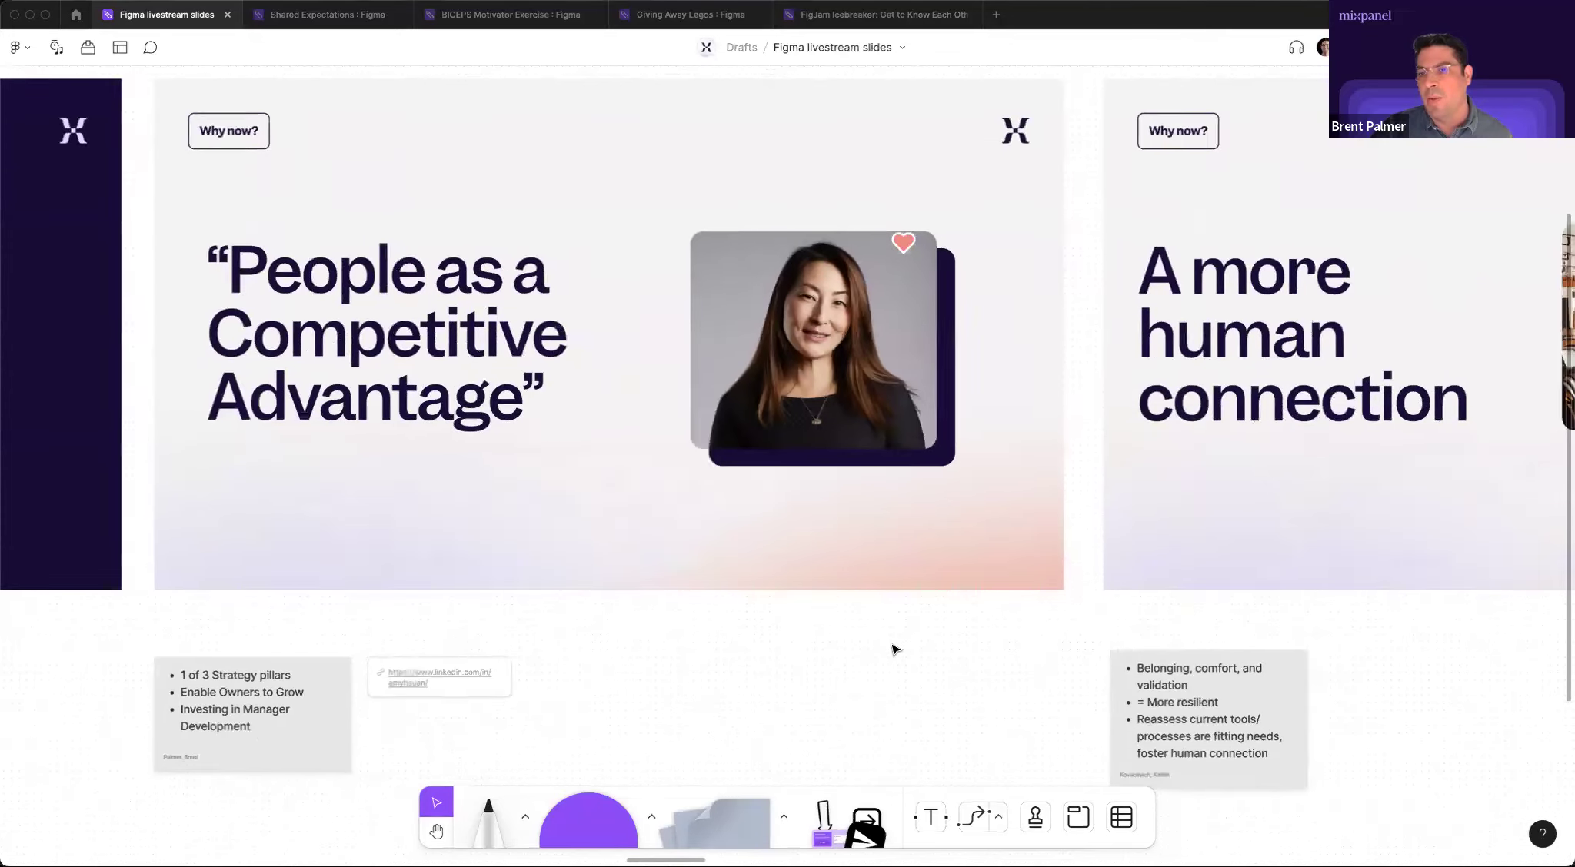
Pan to the 'A more human connection' slide and pick the +1 vote stamp from the stamp wheel.
{"action": "scroll", "coordinate": [894, 650], "scroll_direction": "right", "scroll_amount": 5}
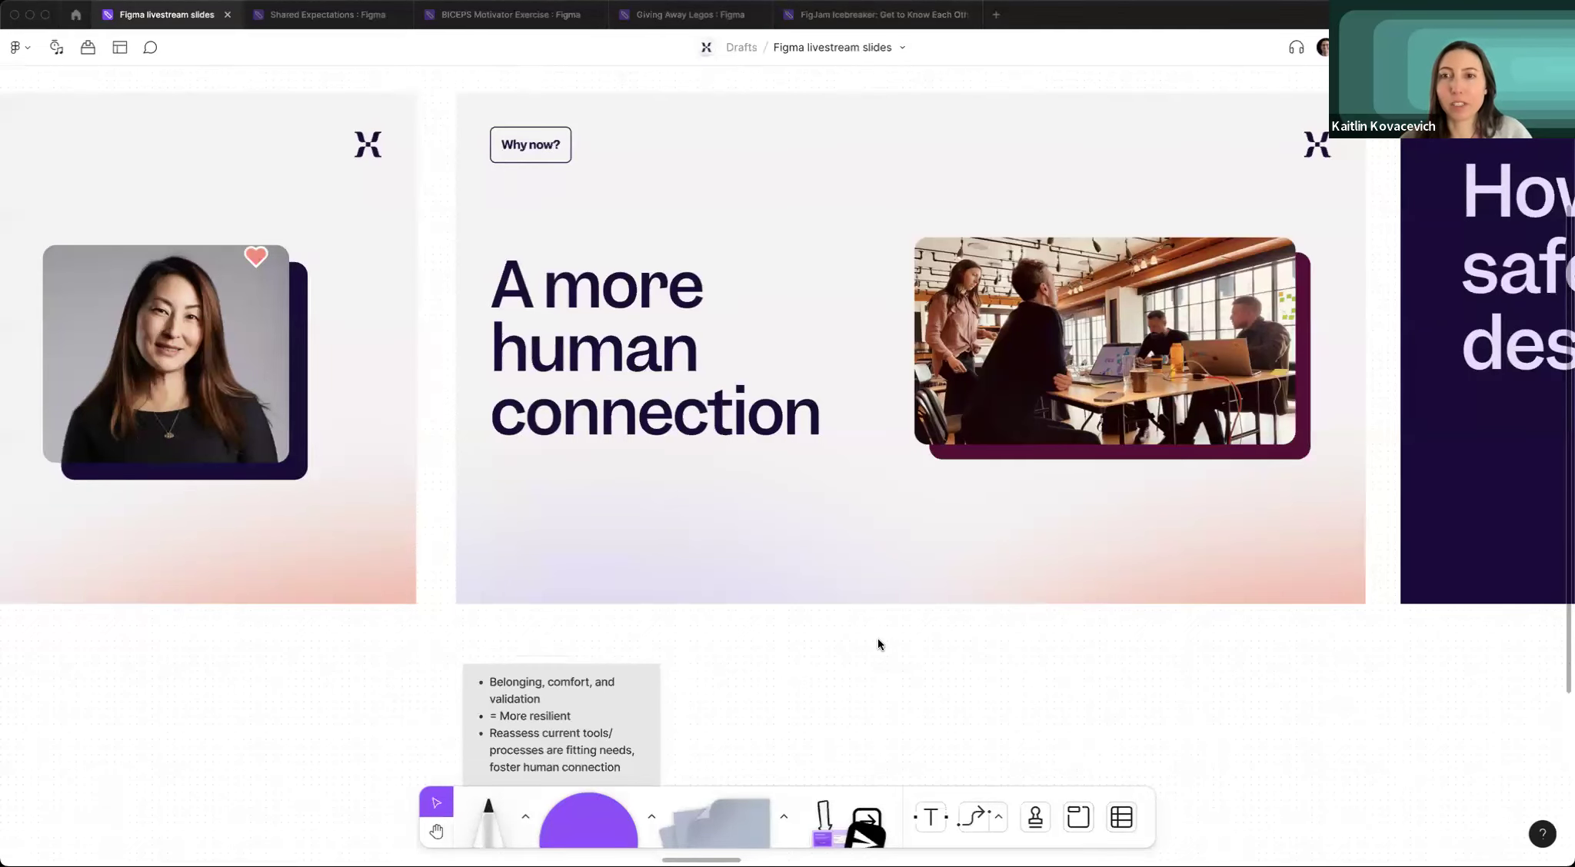
{"action": "scroll", "coordinate": [880, 644], "scroll_direction": "right", "scroll_amount": 3}
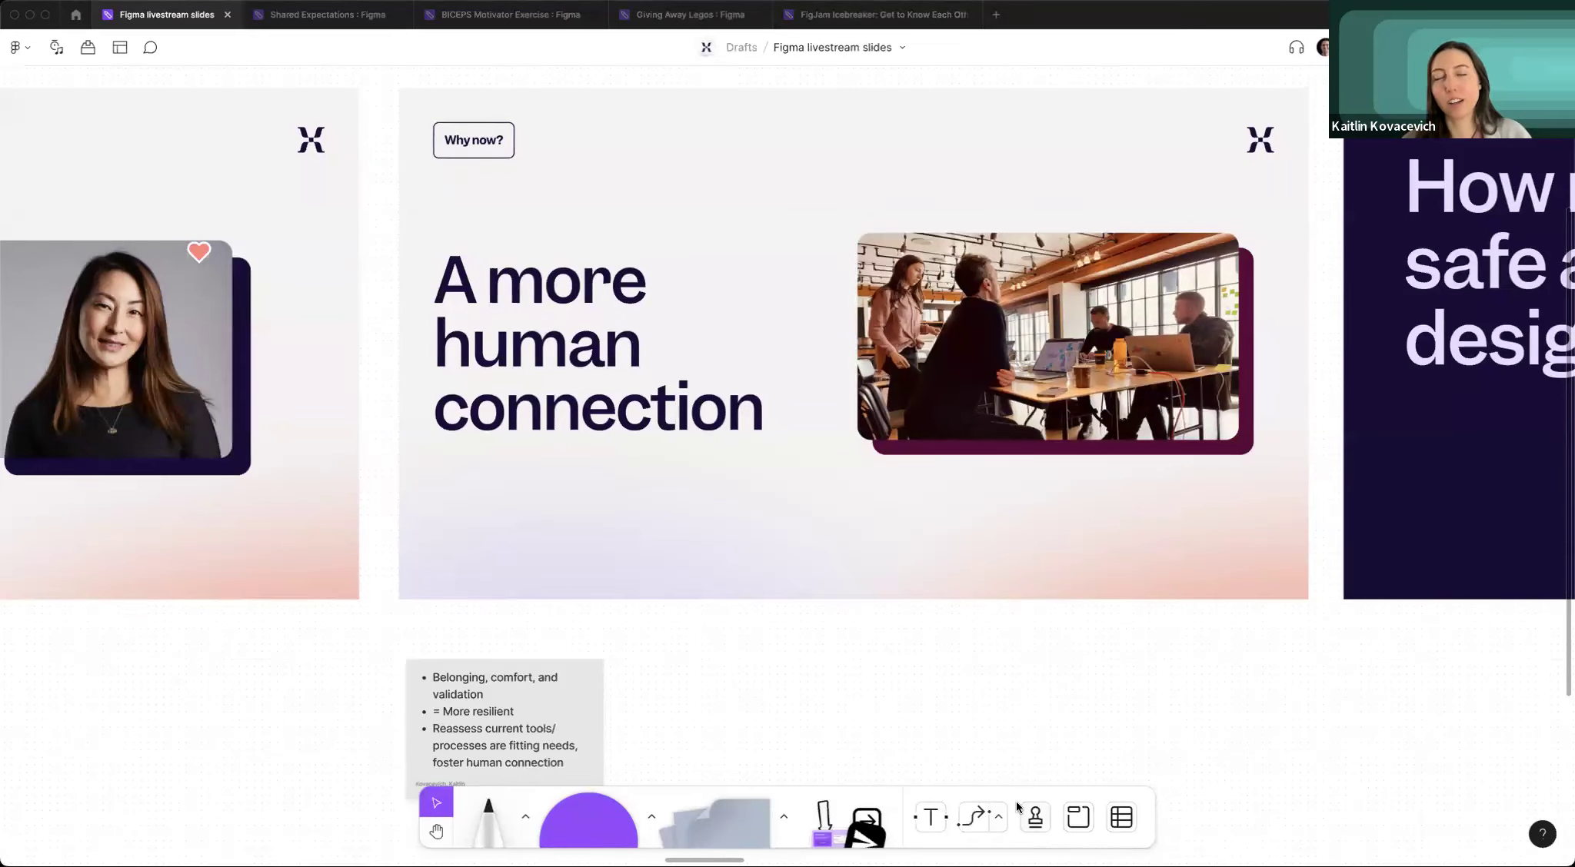
{"action": "left_click", "coordinate": [1040, 817]}
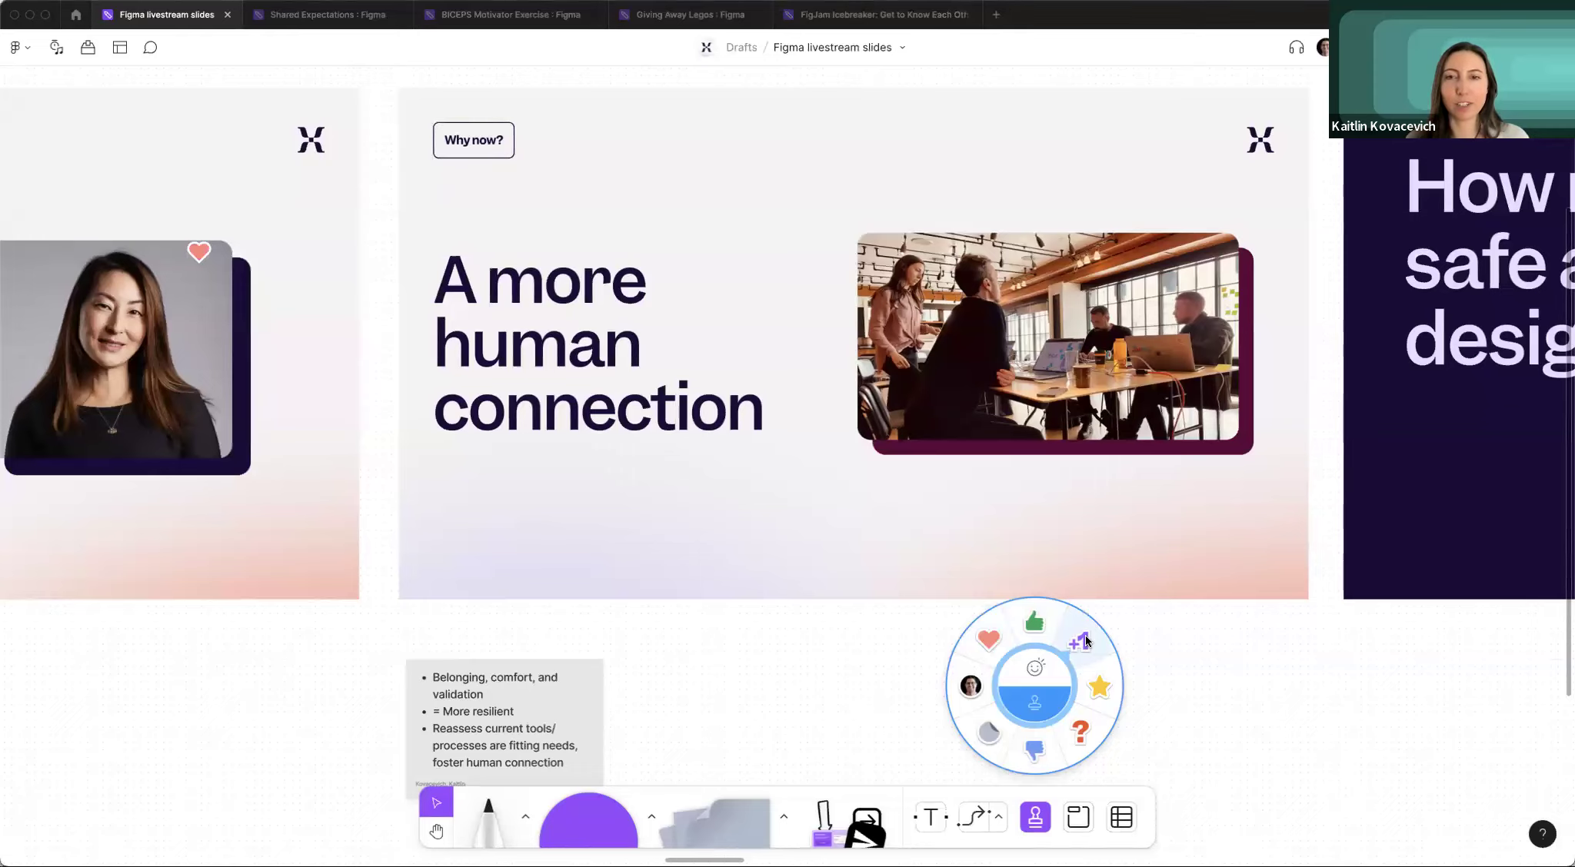
{"action": "left_click", "coordinate": [1084, 641]}
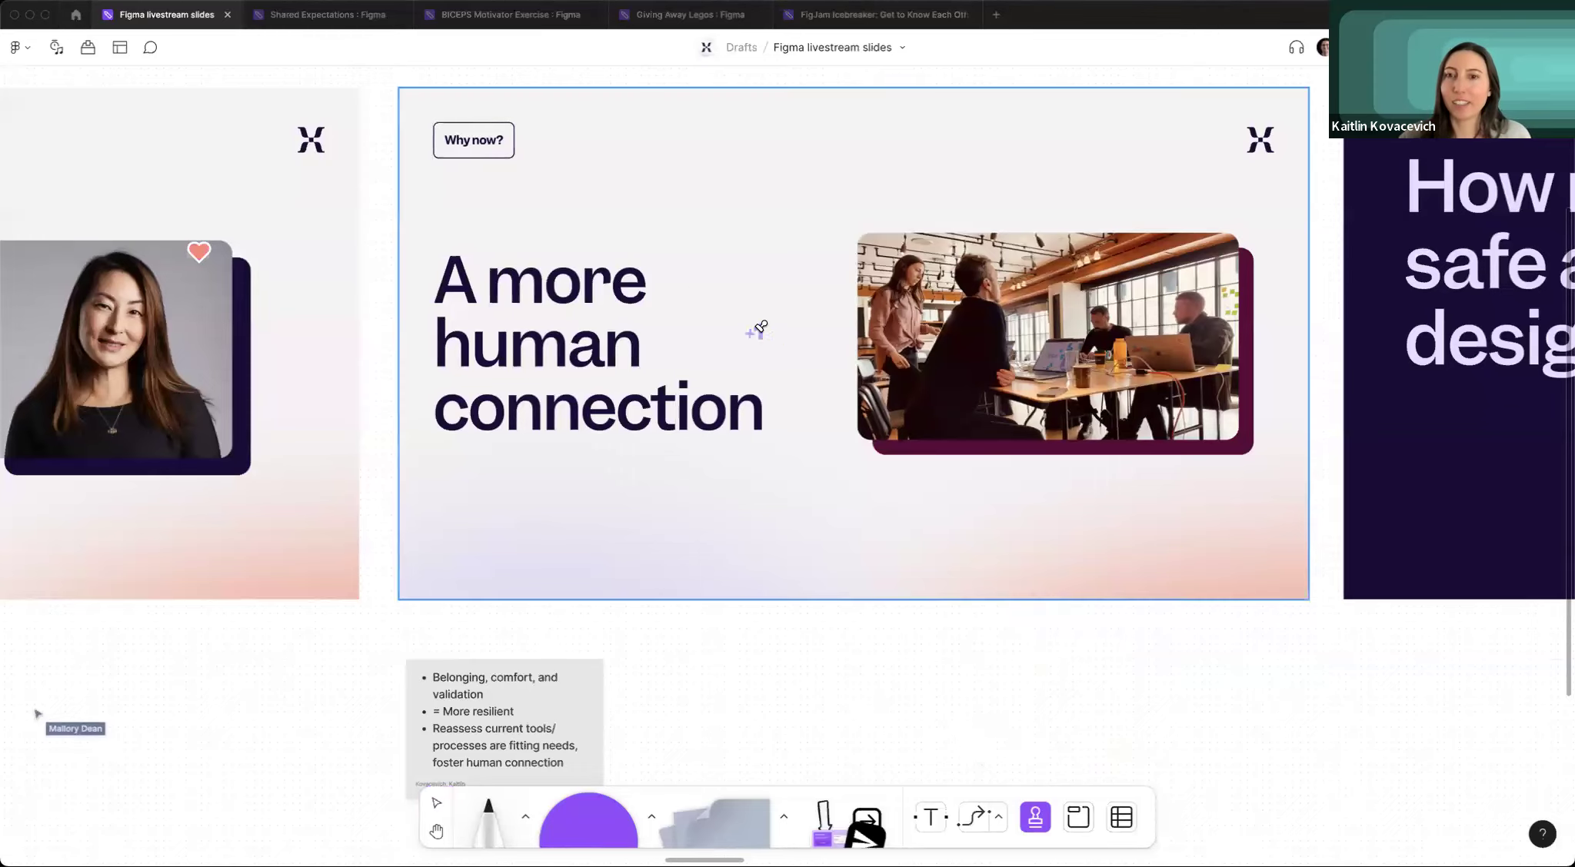
Drop the +1 stamp and pan to the 'How might we grow designers at all levels?' slide.
{"action": "scroll", "coordinate": [694, 282], "scroll_direction": "right", "scroll_amount": 10}
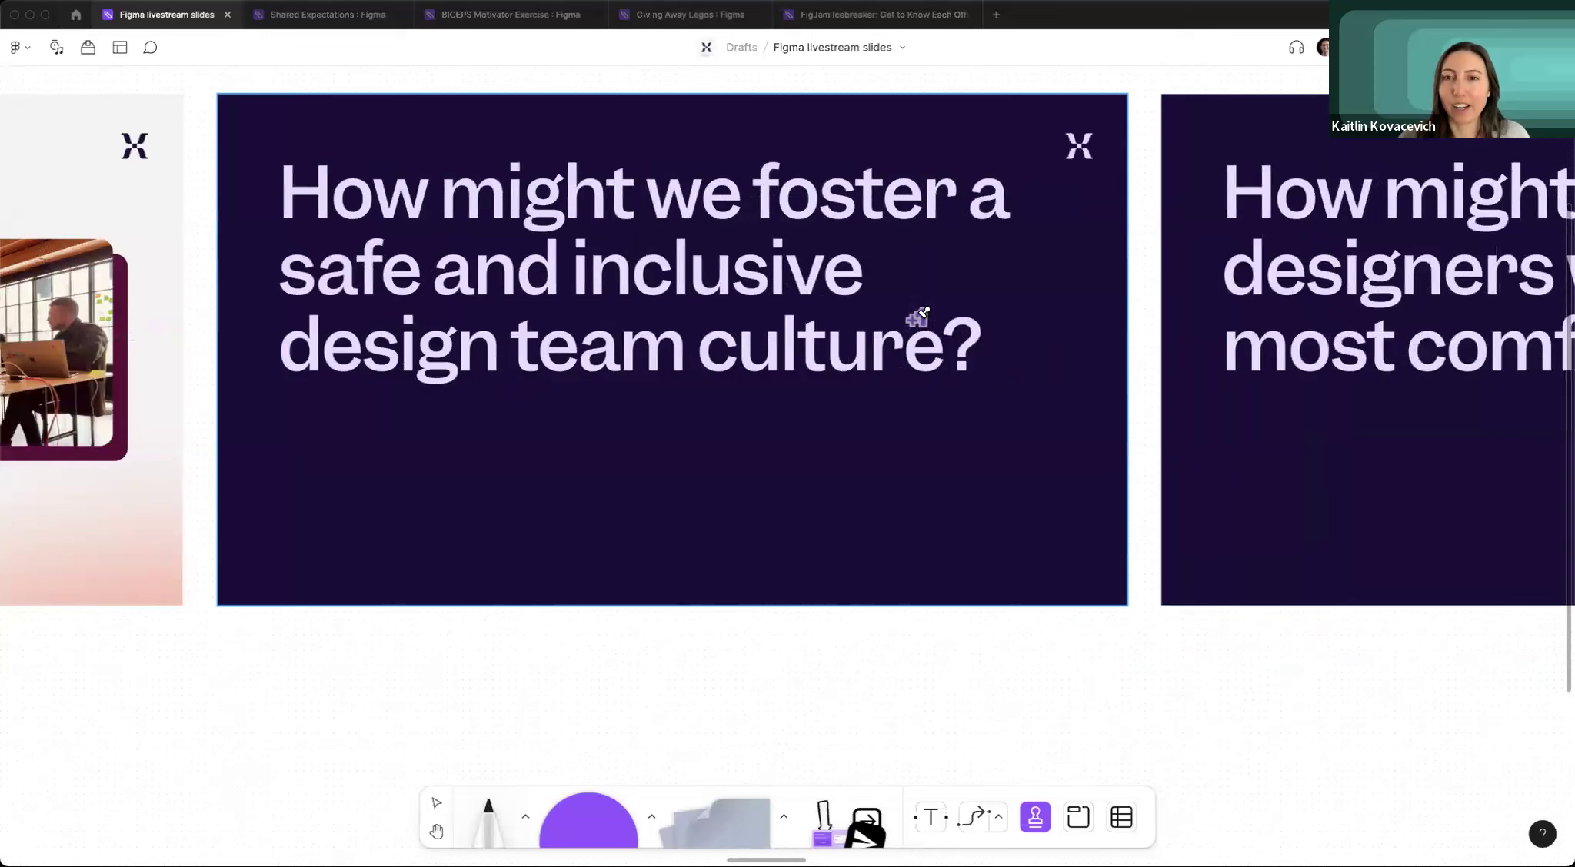
{"action": "key", "text": "Escape"}
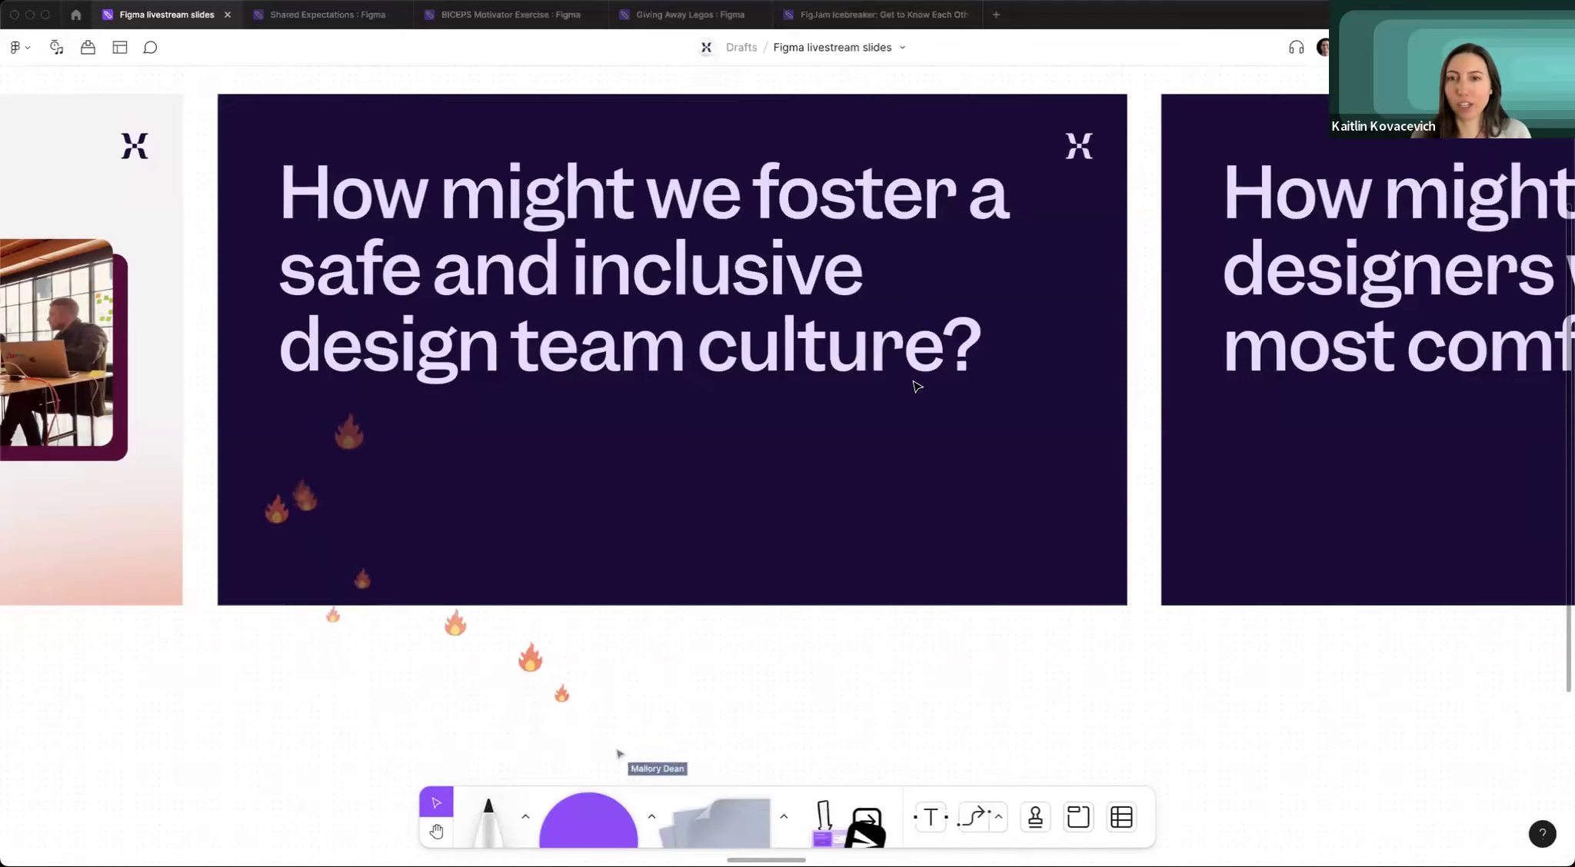
{"action": "scroll", "coordinate": [917, 386], "scroll_direction": "right", "scroll_amount": 10}
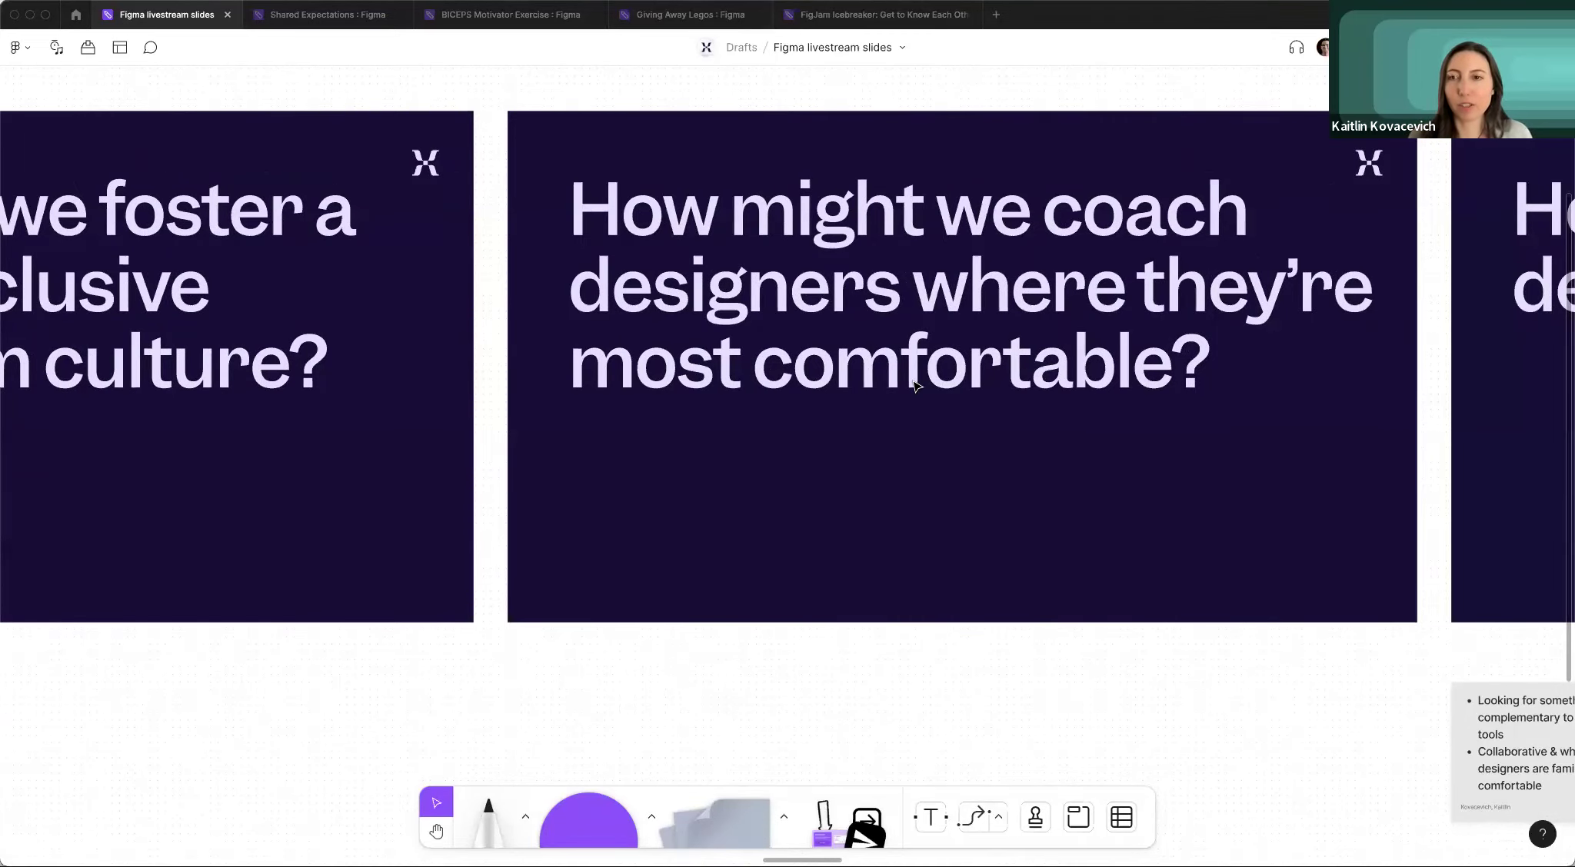
{"action": "scroll", "coordinate": [916, 386], "scroll_direction": "right", "scroll_amount": 10}
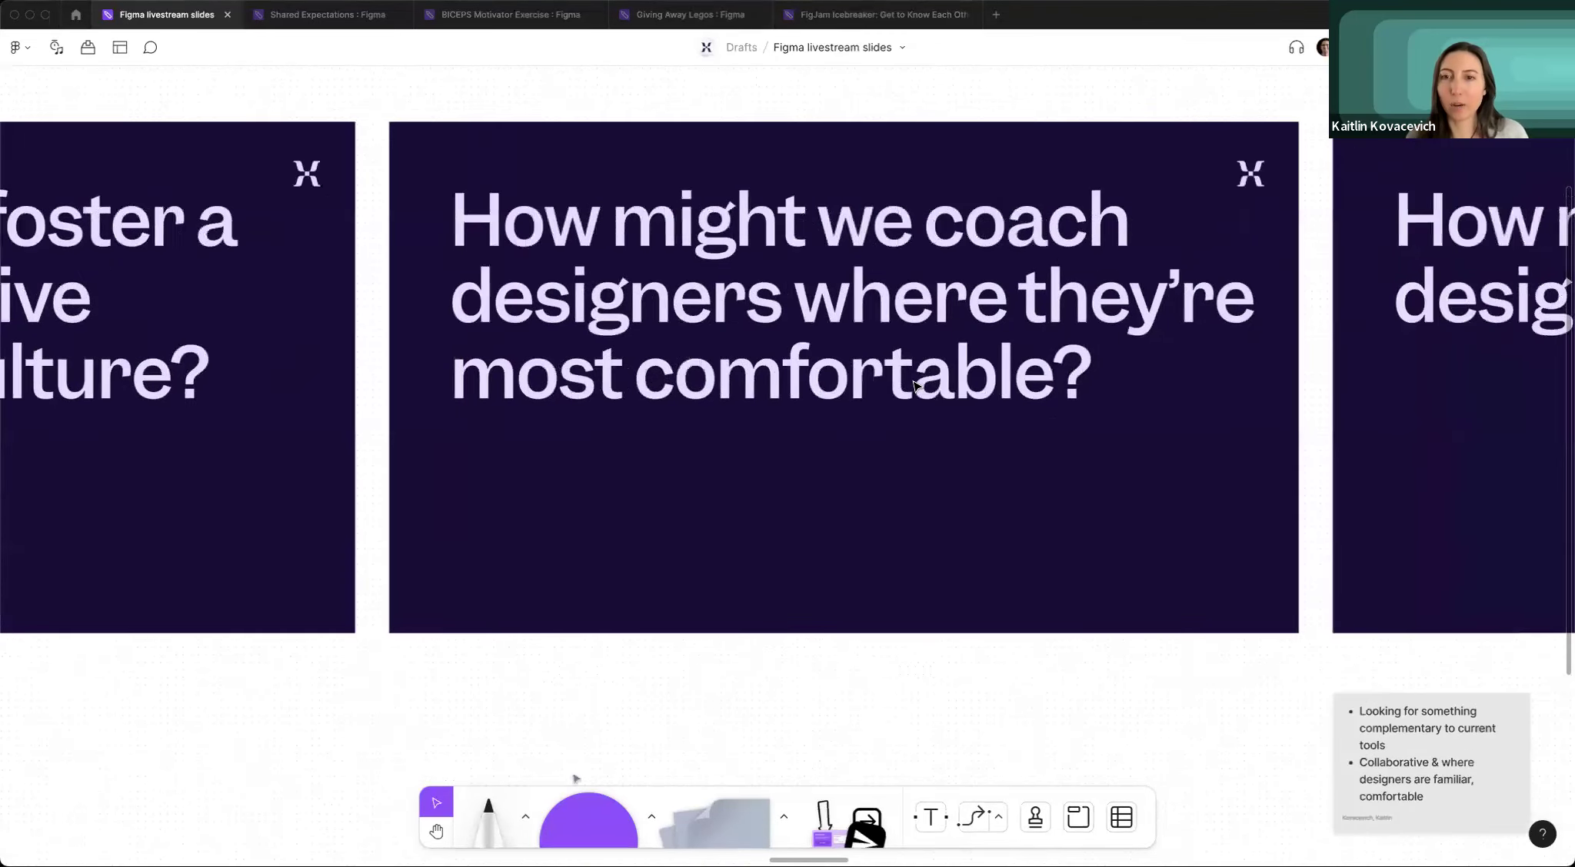
{"action": "scroll", "coordinate": [916, 386], "scroll_direction": "down", "scroll_amount": 2}
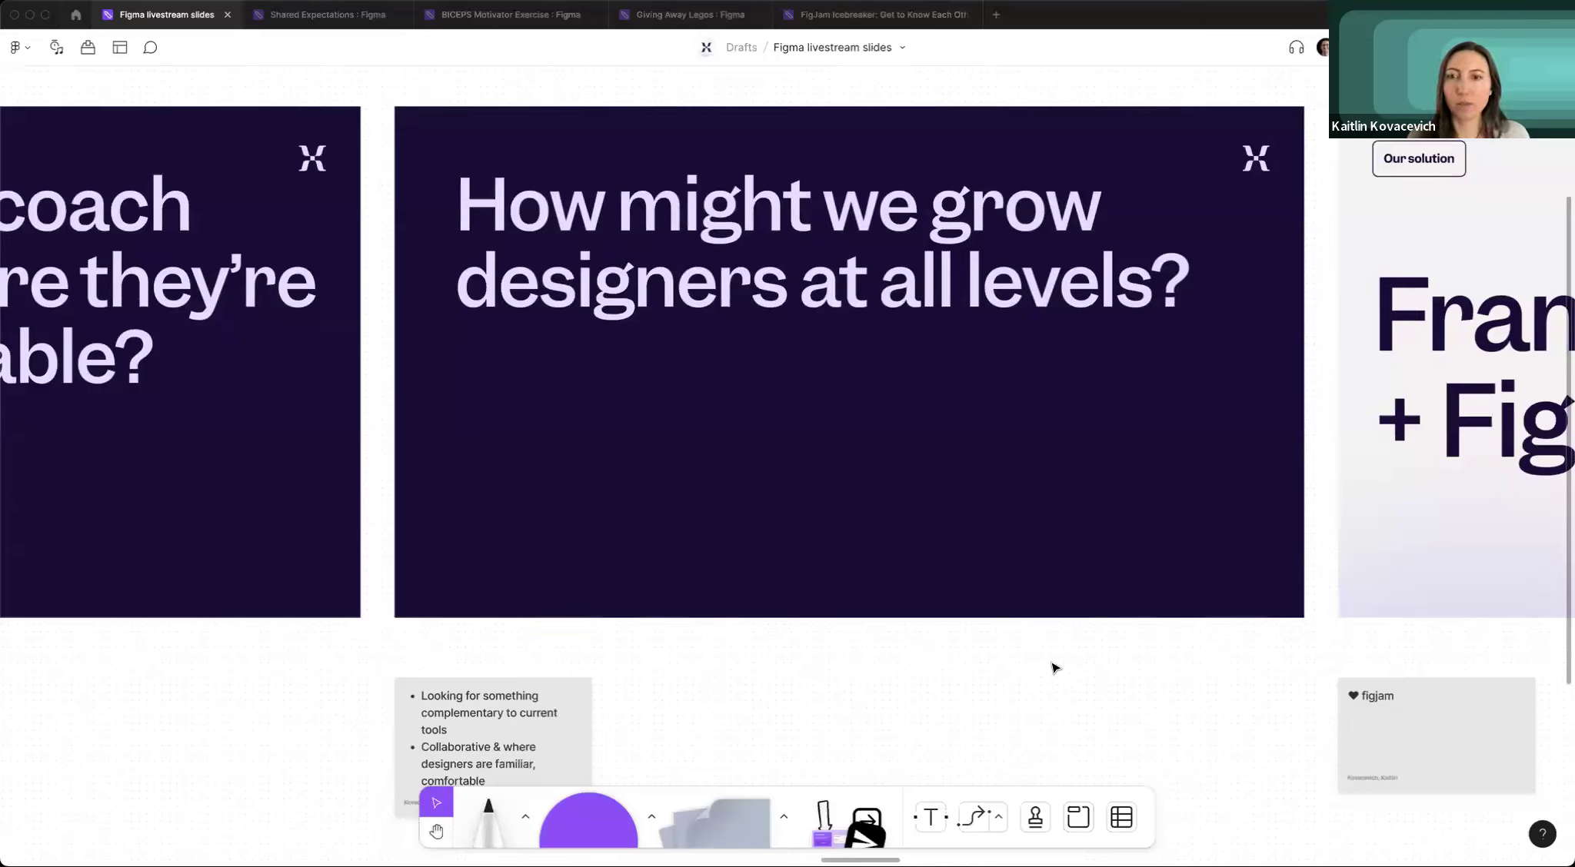
Toggle the stamp wheel between emoji reactions and stamps, then close it without stamping.
{"action": "left_click", "coordinate": [1037, 822]}
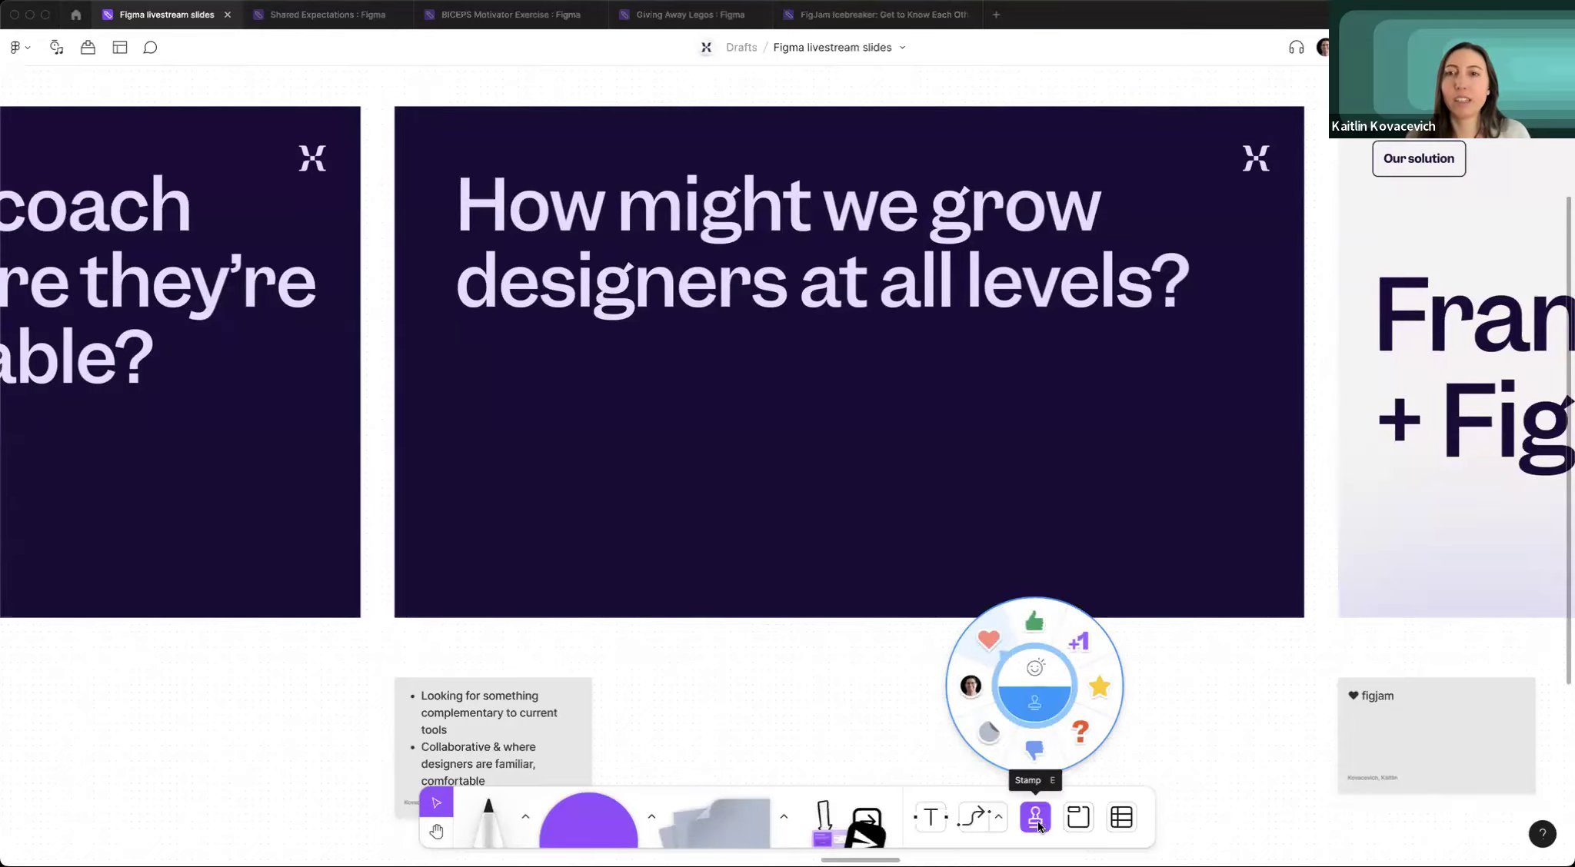
{"action": "left_click", "coordinate": [1025, 677]}
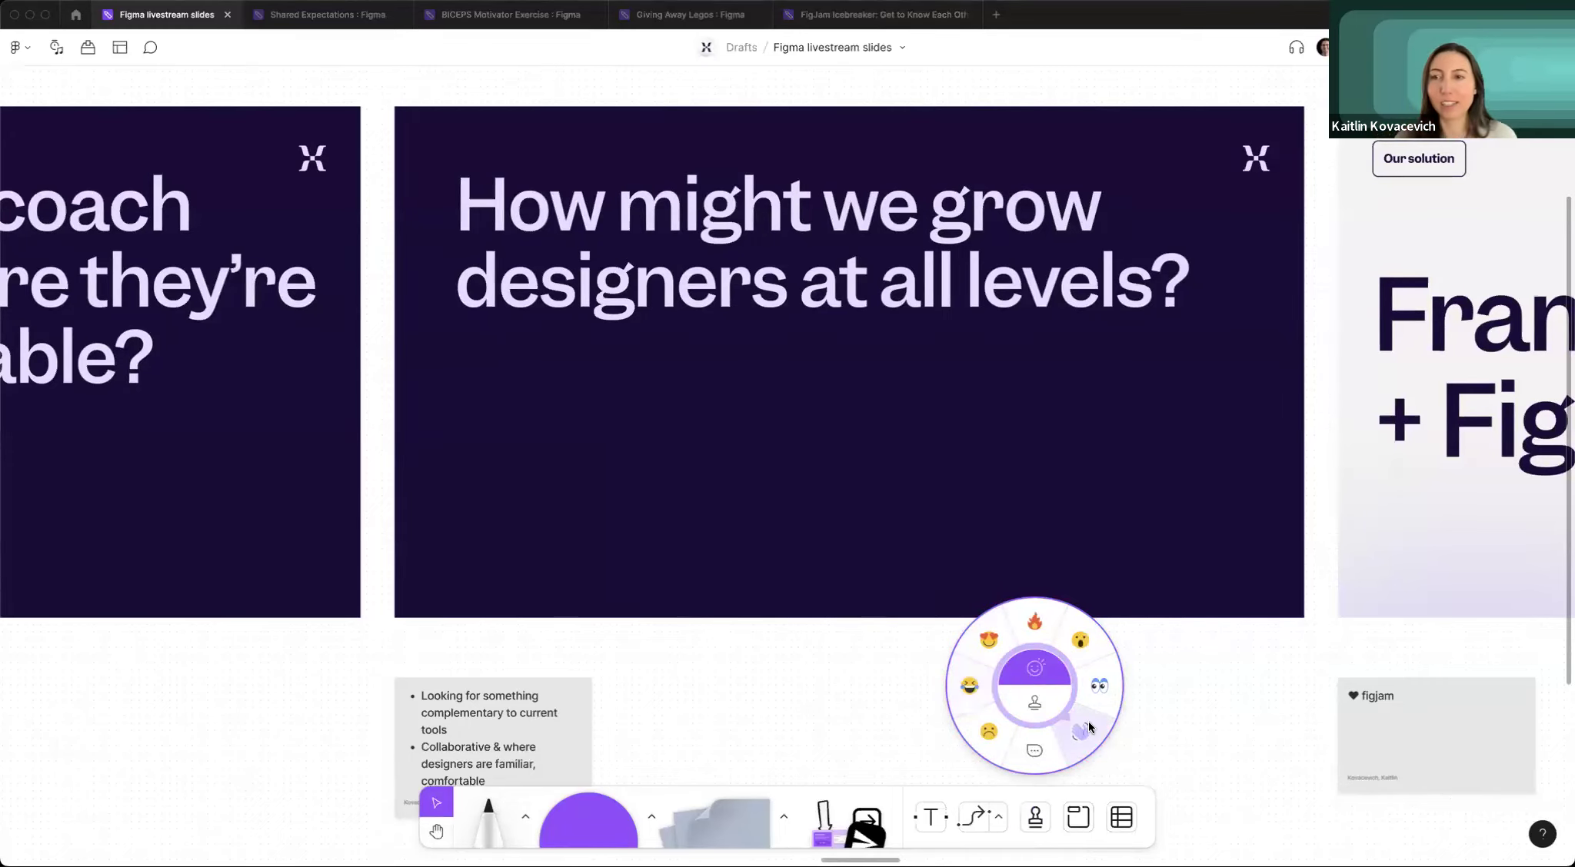
{"action": "left_click", "coordinate": [1038, 695]}
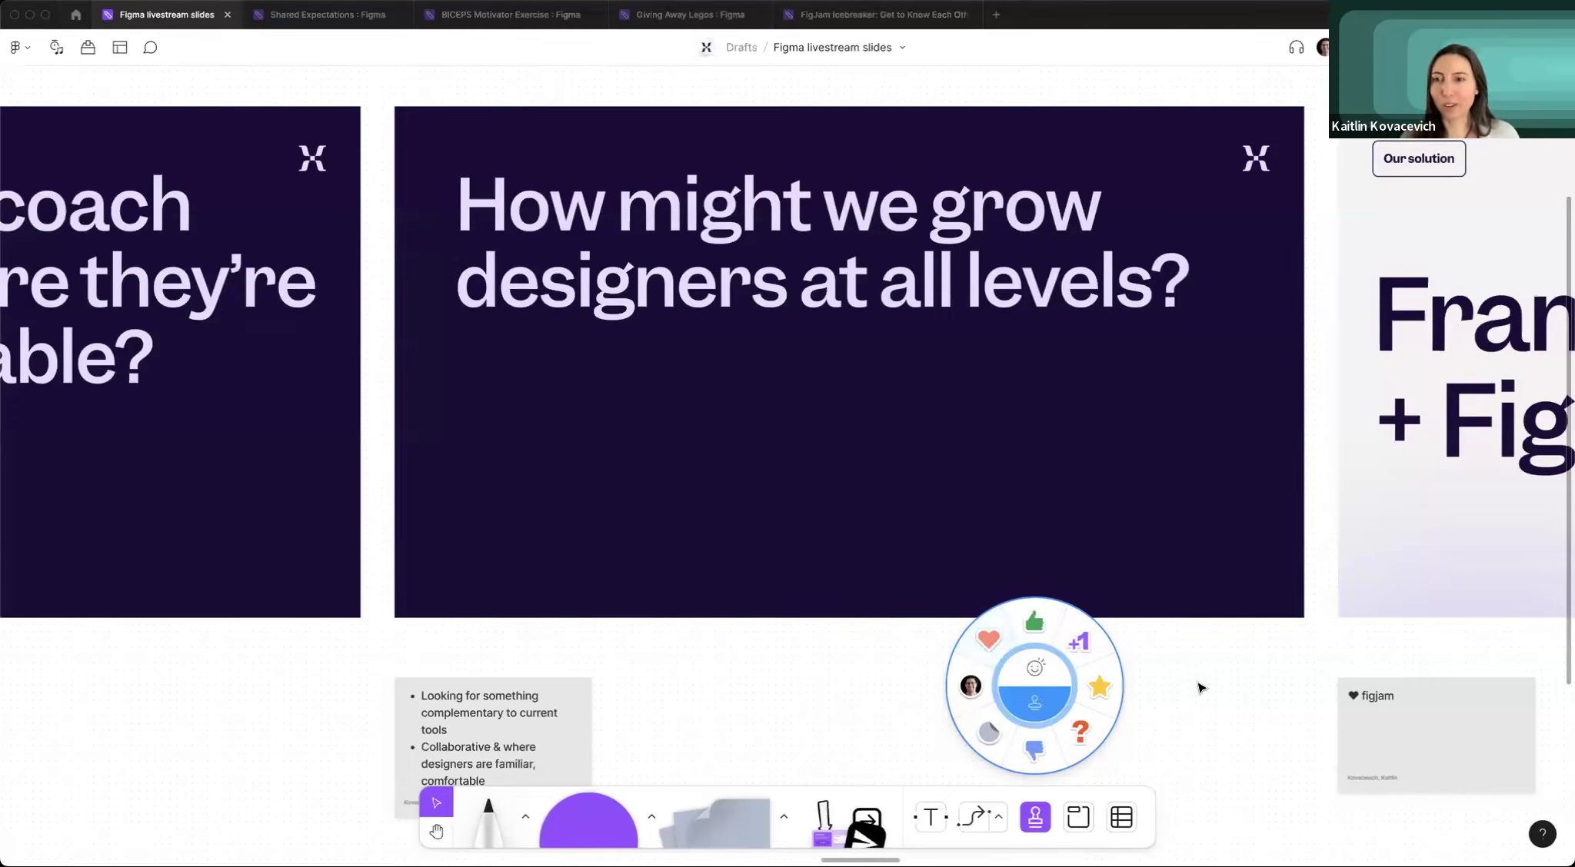
{"action": "key", "text": "Escape"}
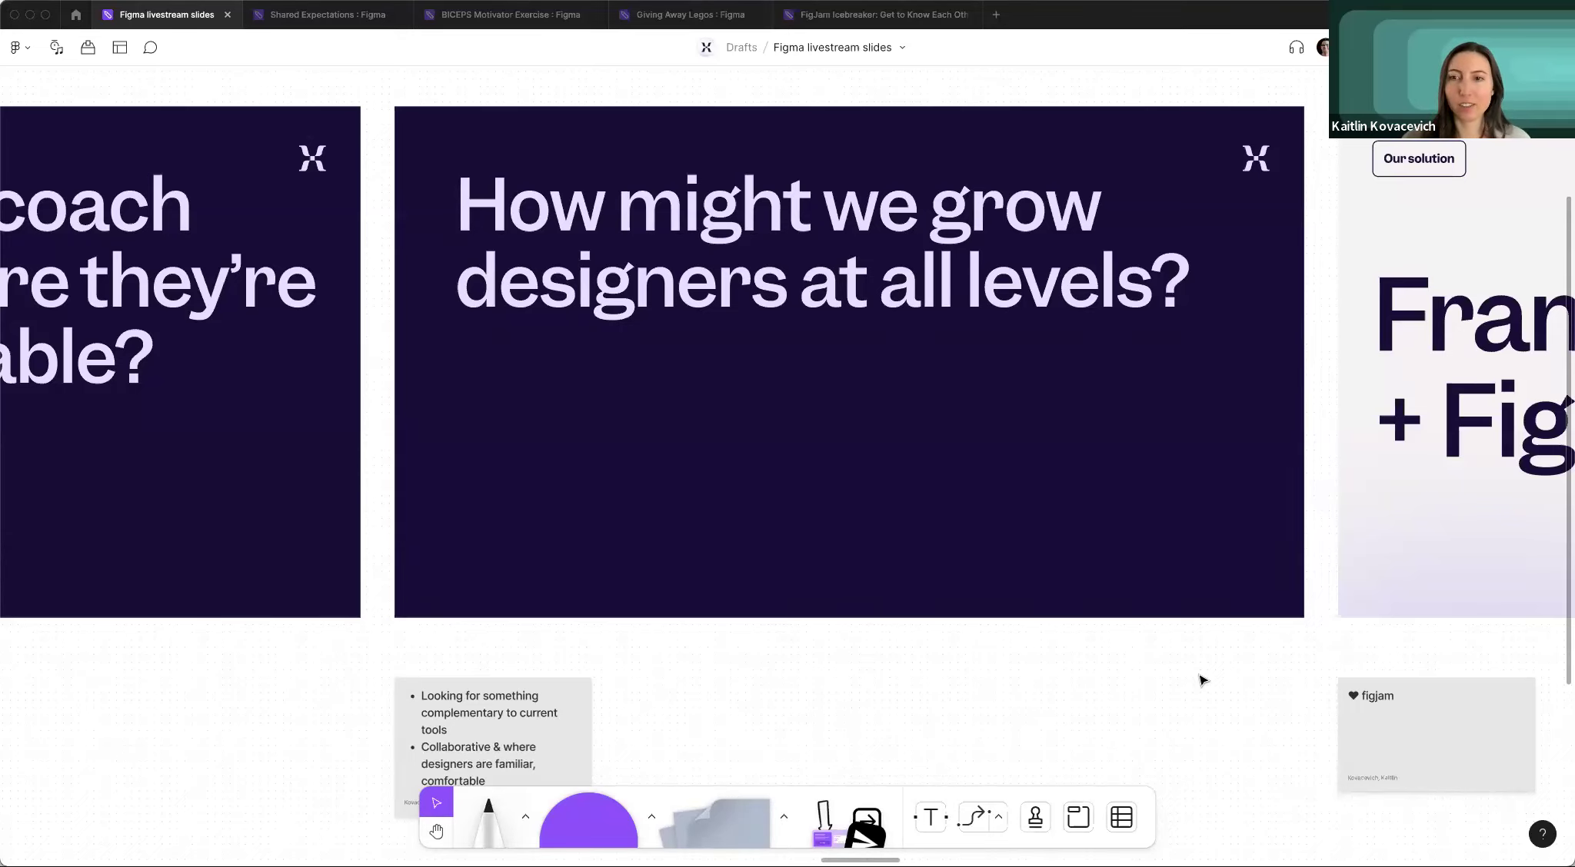
Place a heart stamp beside the word Frameworks on the 'Frameworks + FigJam' slide.
{"action": "scroll", "coordinate": [1204, 680], "scroll_direction": "right", "scroll_amount": 10}
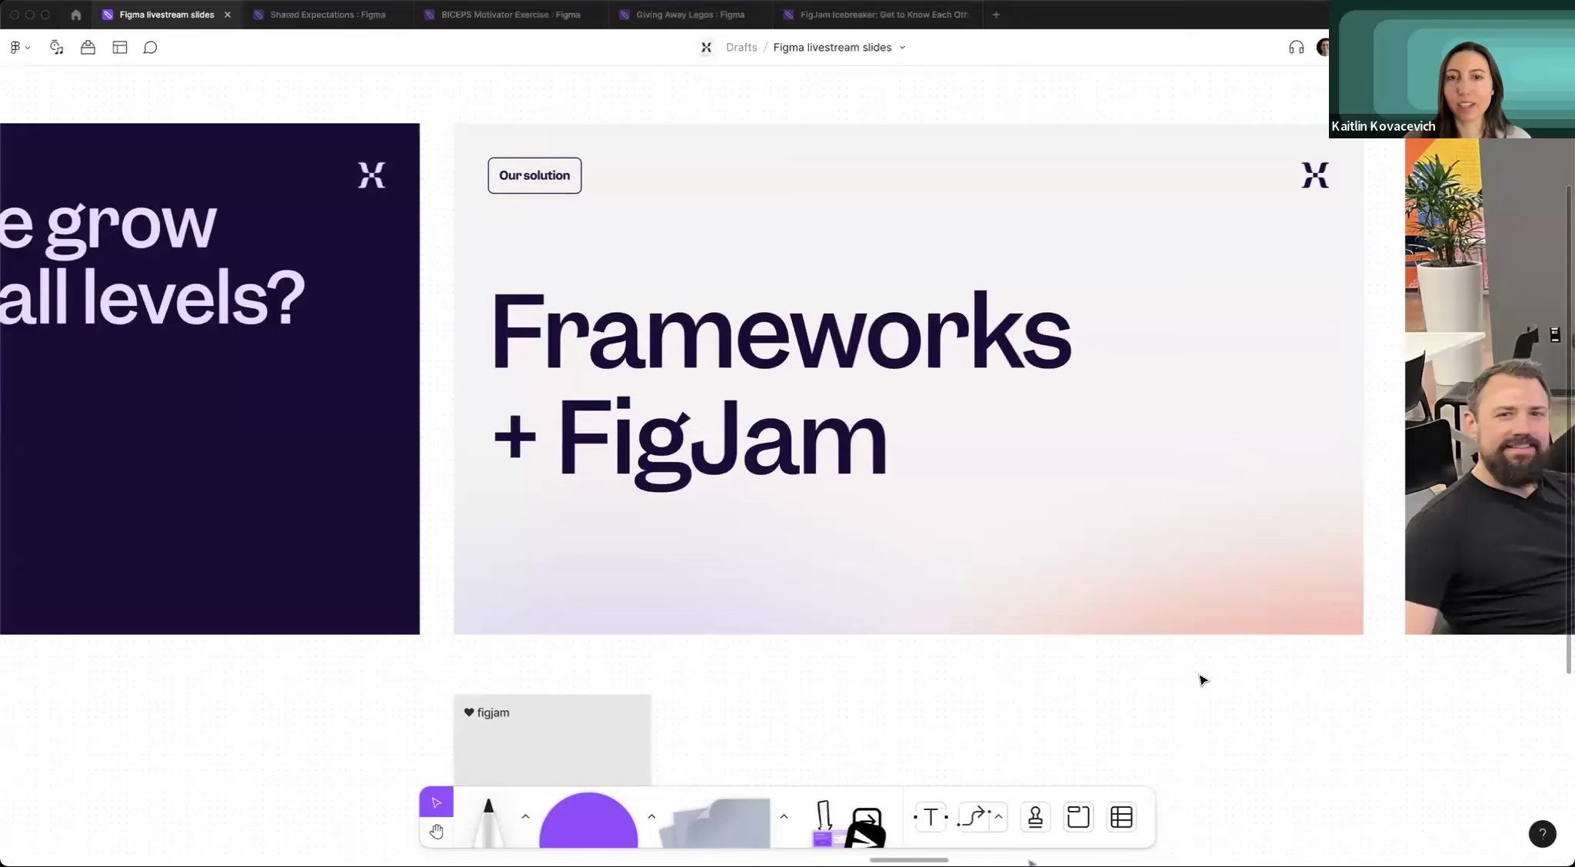
{"action": "left_click", "coordinate": [1035, 816]}
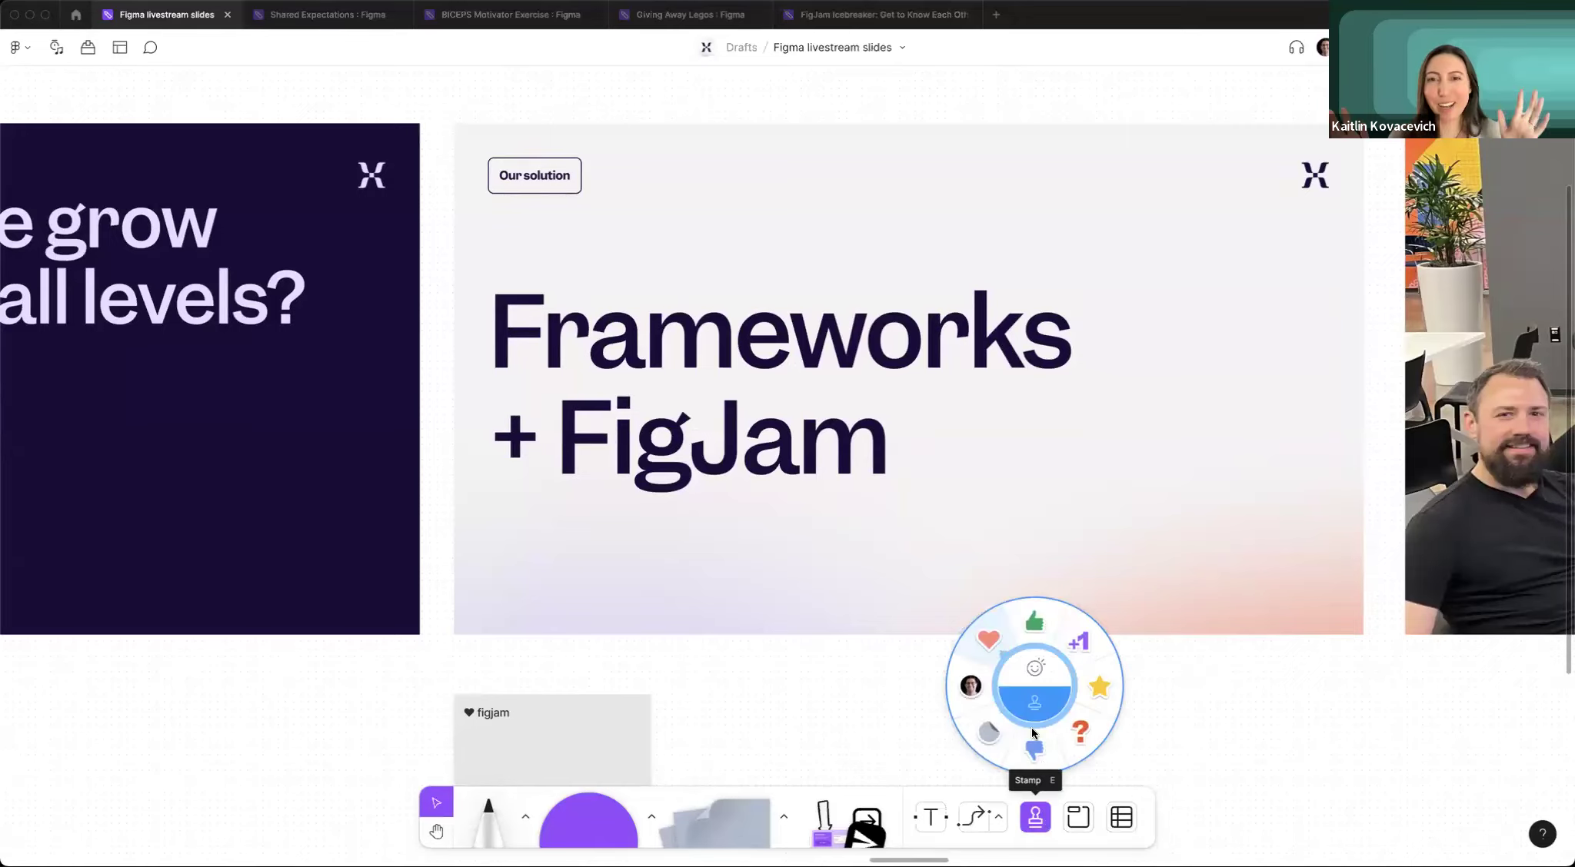
{"action": "left_click", "coordinate": [989, 639]}
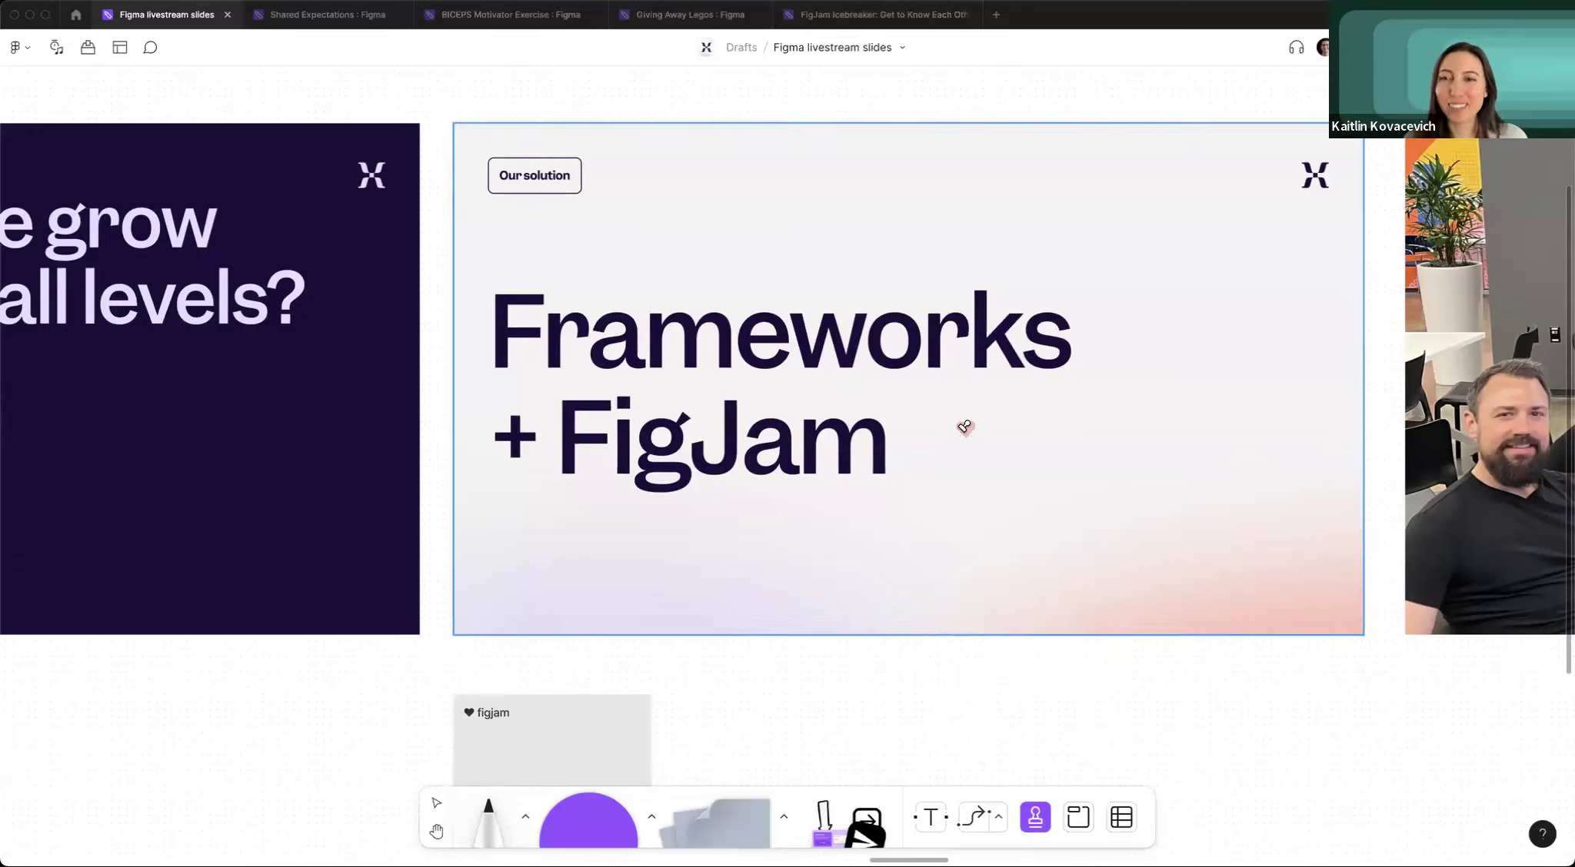
{"action": "left_click", "coordinate": [1055, 291]}
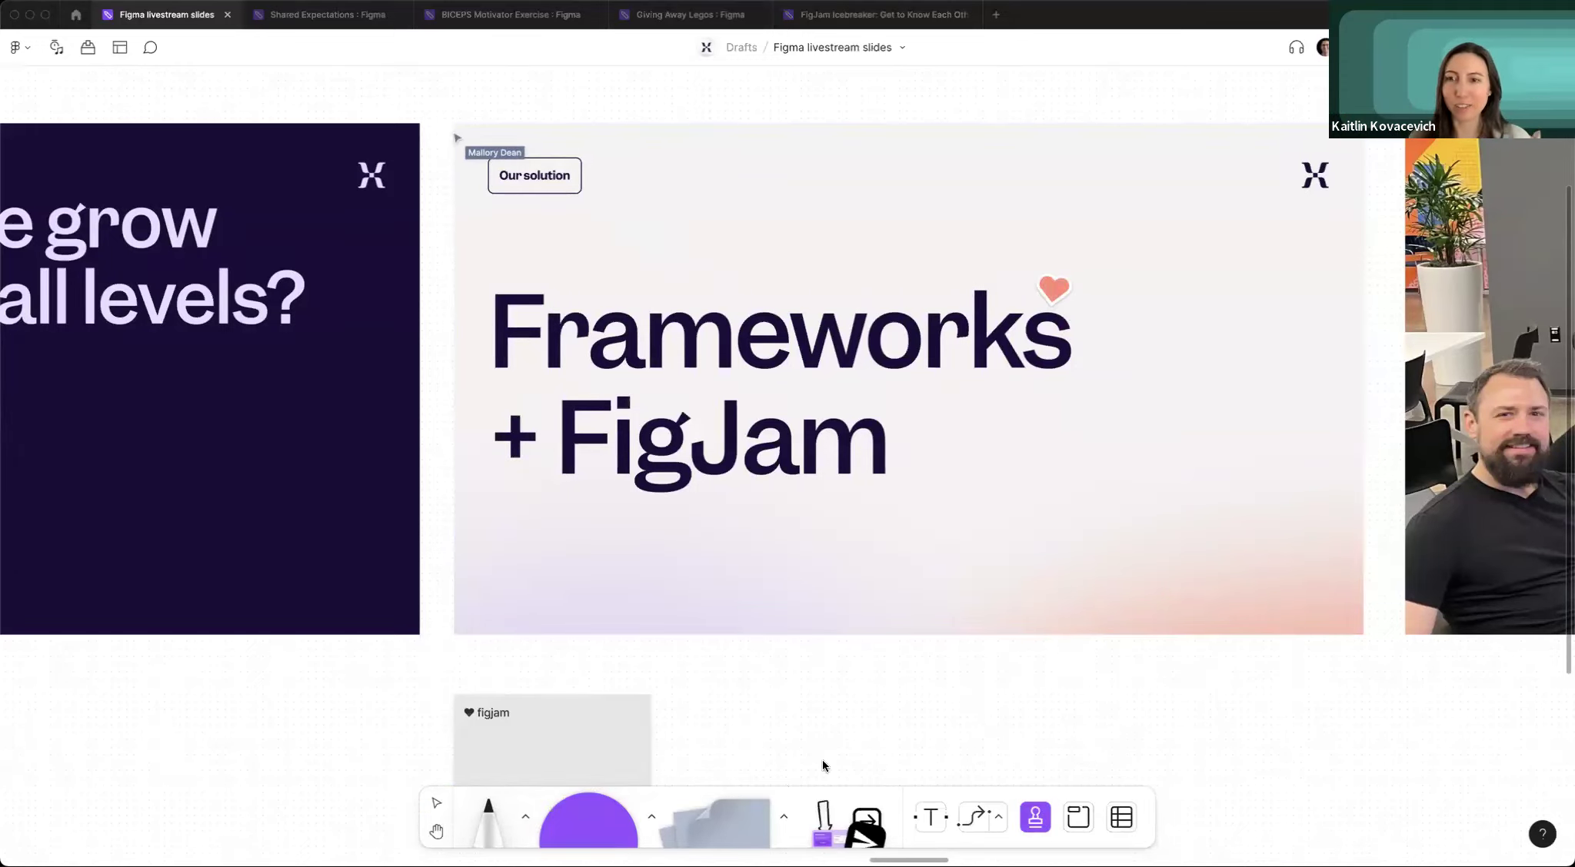
Spray fire emote reactions across the Frameworks slide.
{"action": "left_click", "coordinate": [1034, 822]}
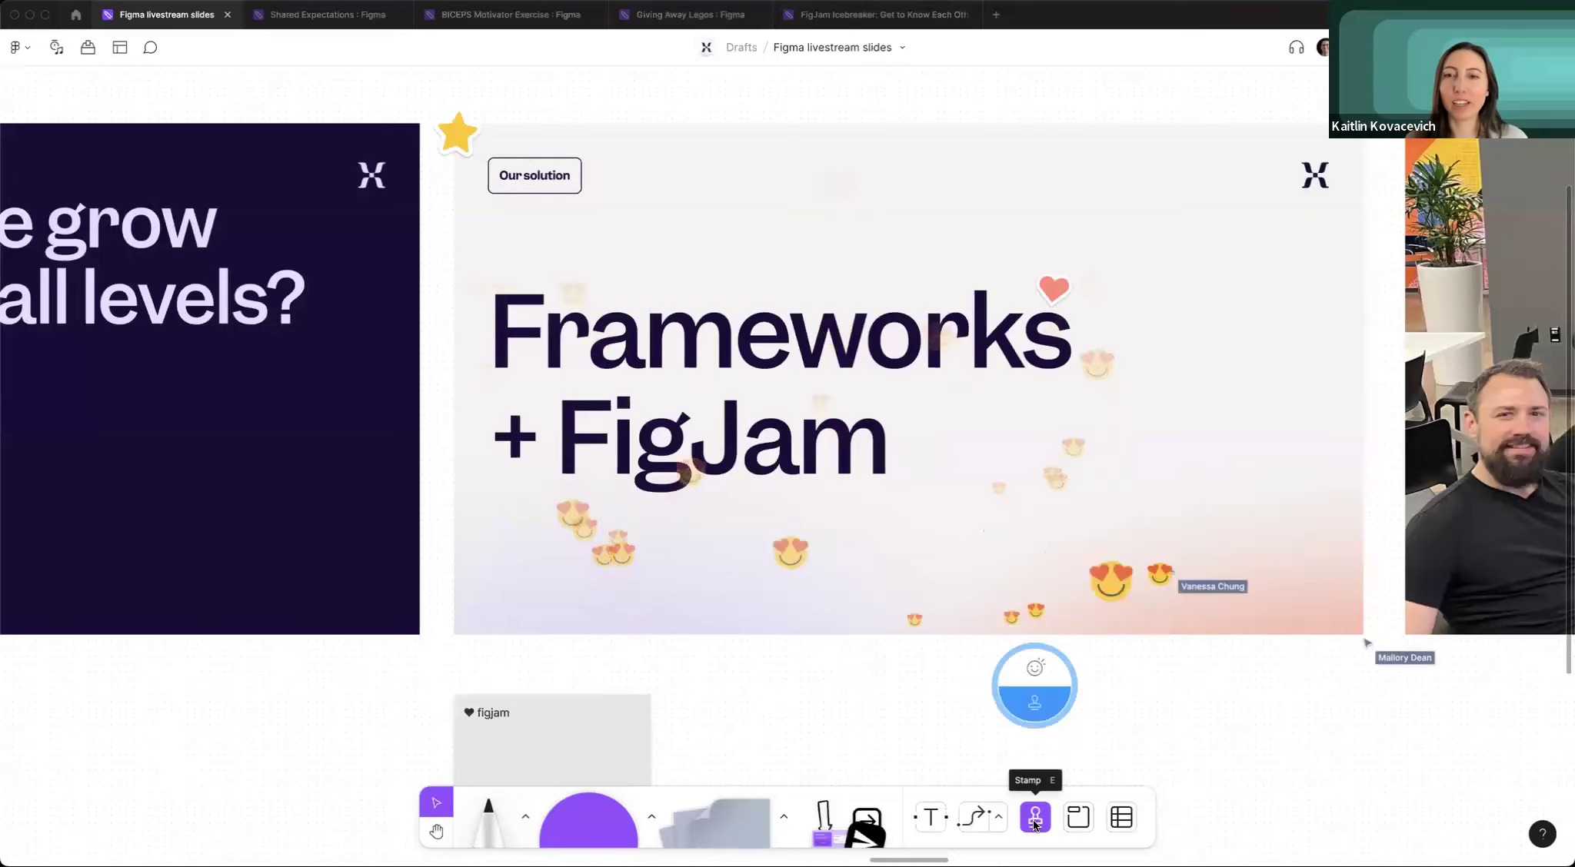
{"action": "left_click", "coordinate": [1048, 632]}
{"action": "mouse_move", "coordinate": [1009, 562]}
{"action": "left_mouse_down"}
{"action": "mouse_move", "coordinate": [930, 551]}
{"action": "mouse_move", "coordinate": [684, 607]}
{"action": "left_mouse_up"}
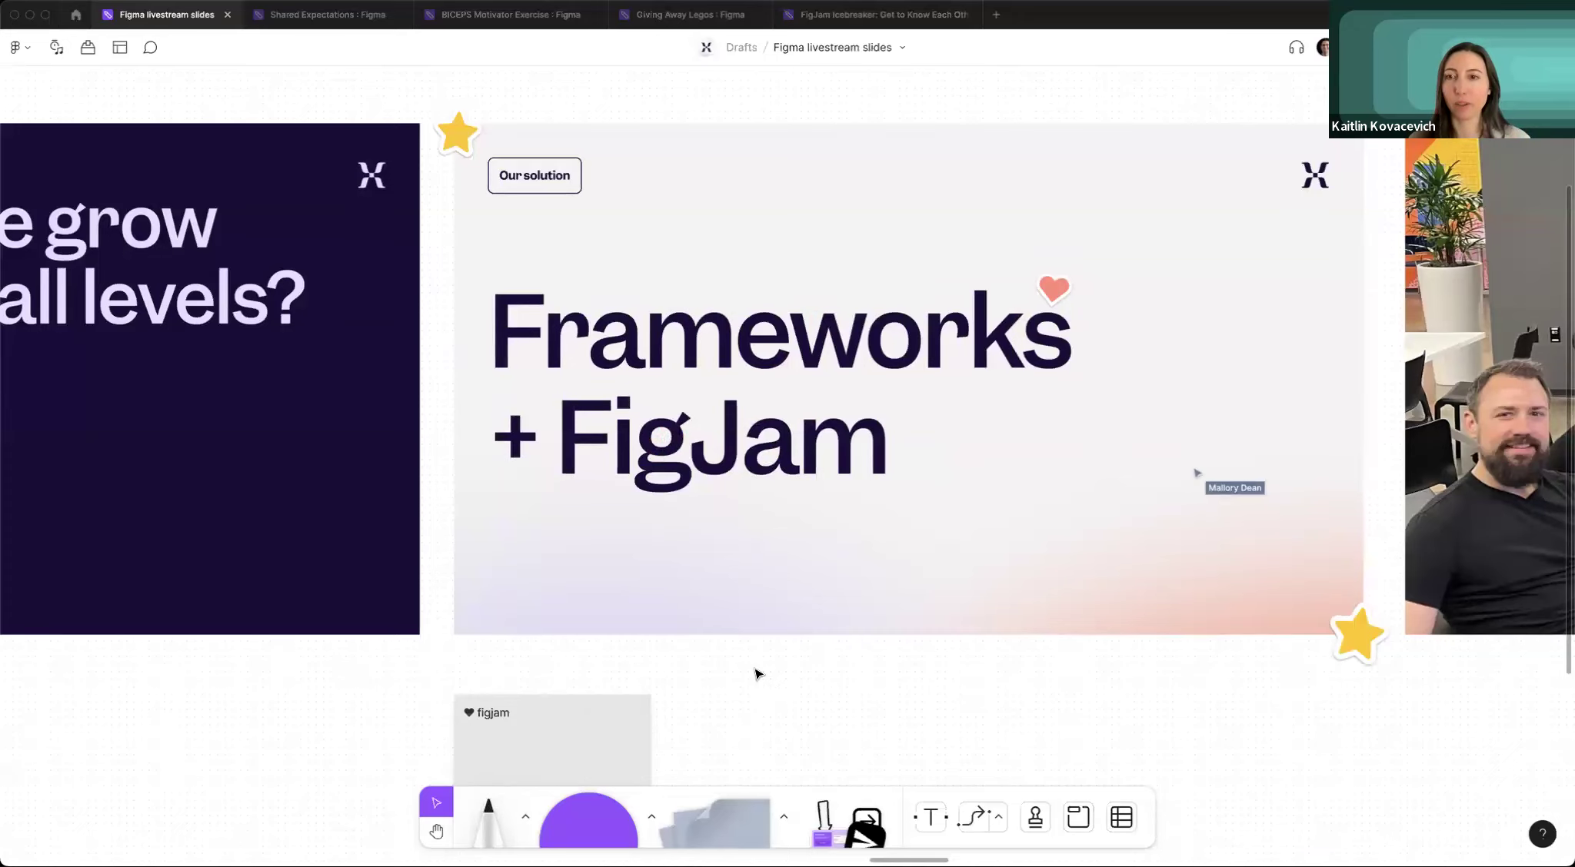
Spray heart-eyes emotes across the team photo slide.
{"action": "scroll", "coordinate": [755, 674], "scroll_direction": "right", "scroll_amount": 15}
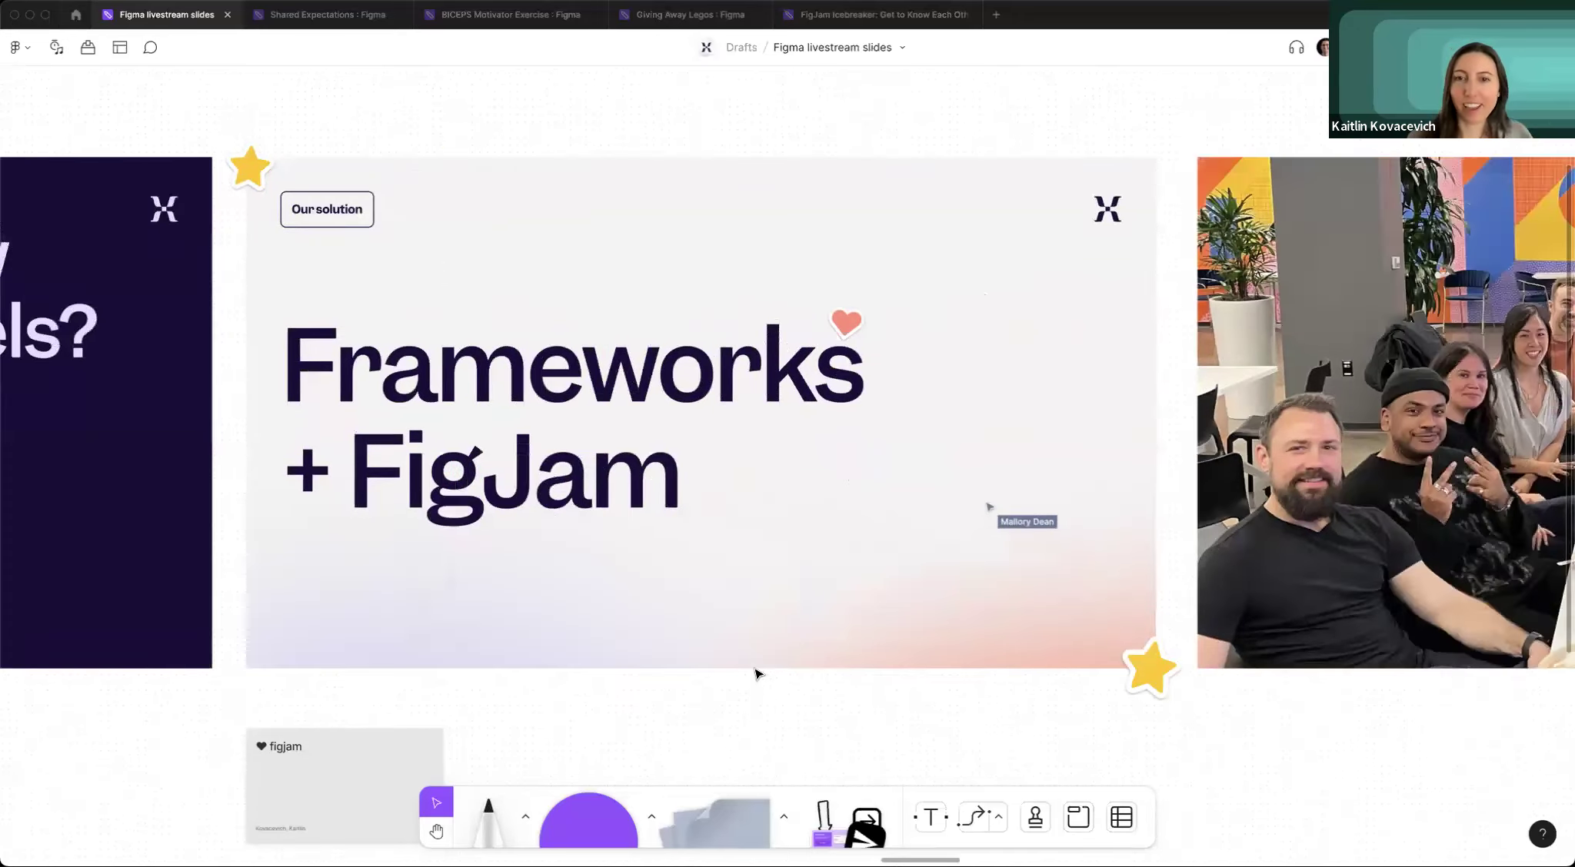
{"action": "scroll", "coordinate": [755, 674], "scroll_direction": "right", "scroll_amount": 5}
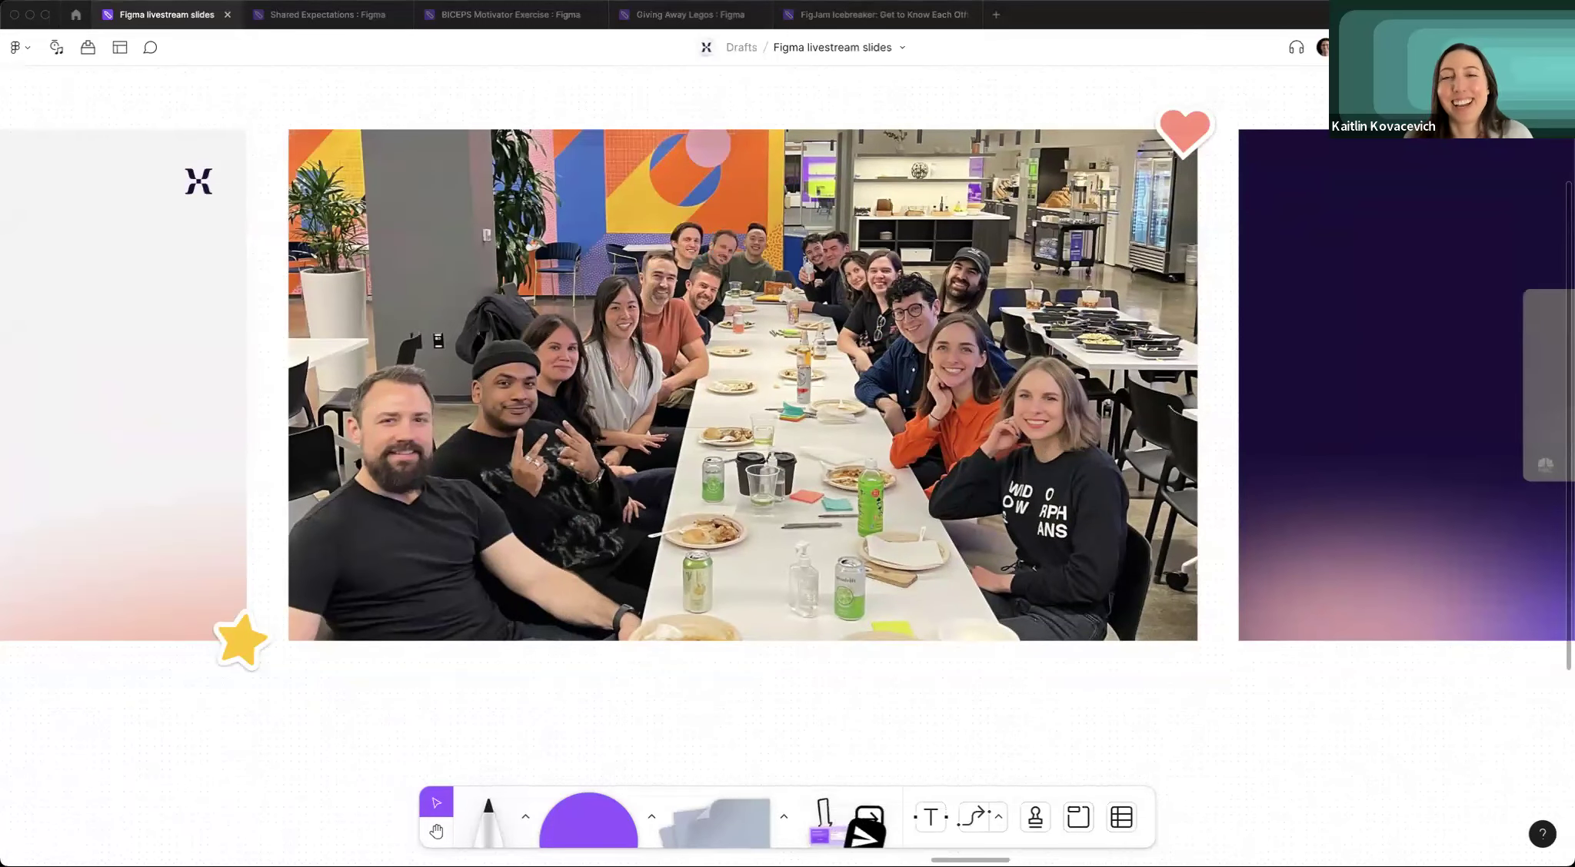
{"action": "key", "text": "e"}
{"action": "left_click", "coordinate": [1040, 675]}
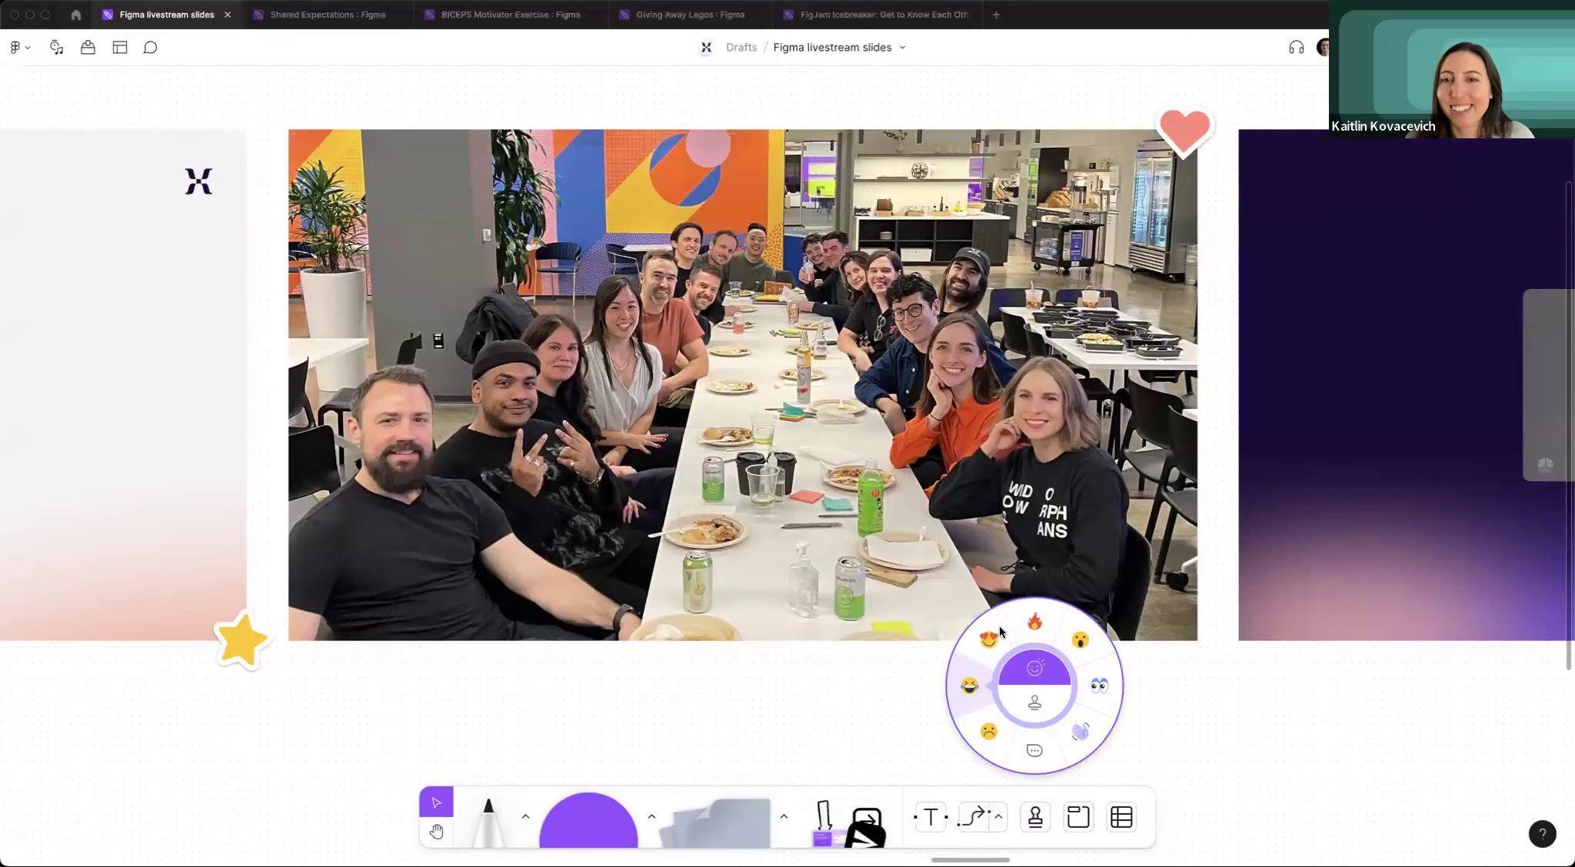
{"action": "left_click", "coordinate": [993, 632]}
{"action": "mouse_move", "coordinate": [976, 369]}
{"action": "left_mouse_down"}
{"action": "mouse_move", "coordinate": [602, 560]}
{"action": "mouse_move", "coordinate": [538, 539]}
{"action": "mouse_move", "coordinate": [506, 692]}
{"action": "left_mouse_up"}
Put the marker away and pan right to the 'Sharing expectations' slide.
{"action": "left_click", "coordinate": [492, 819]}
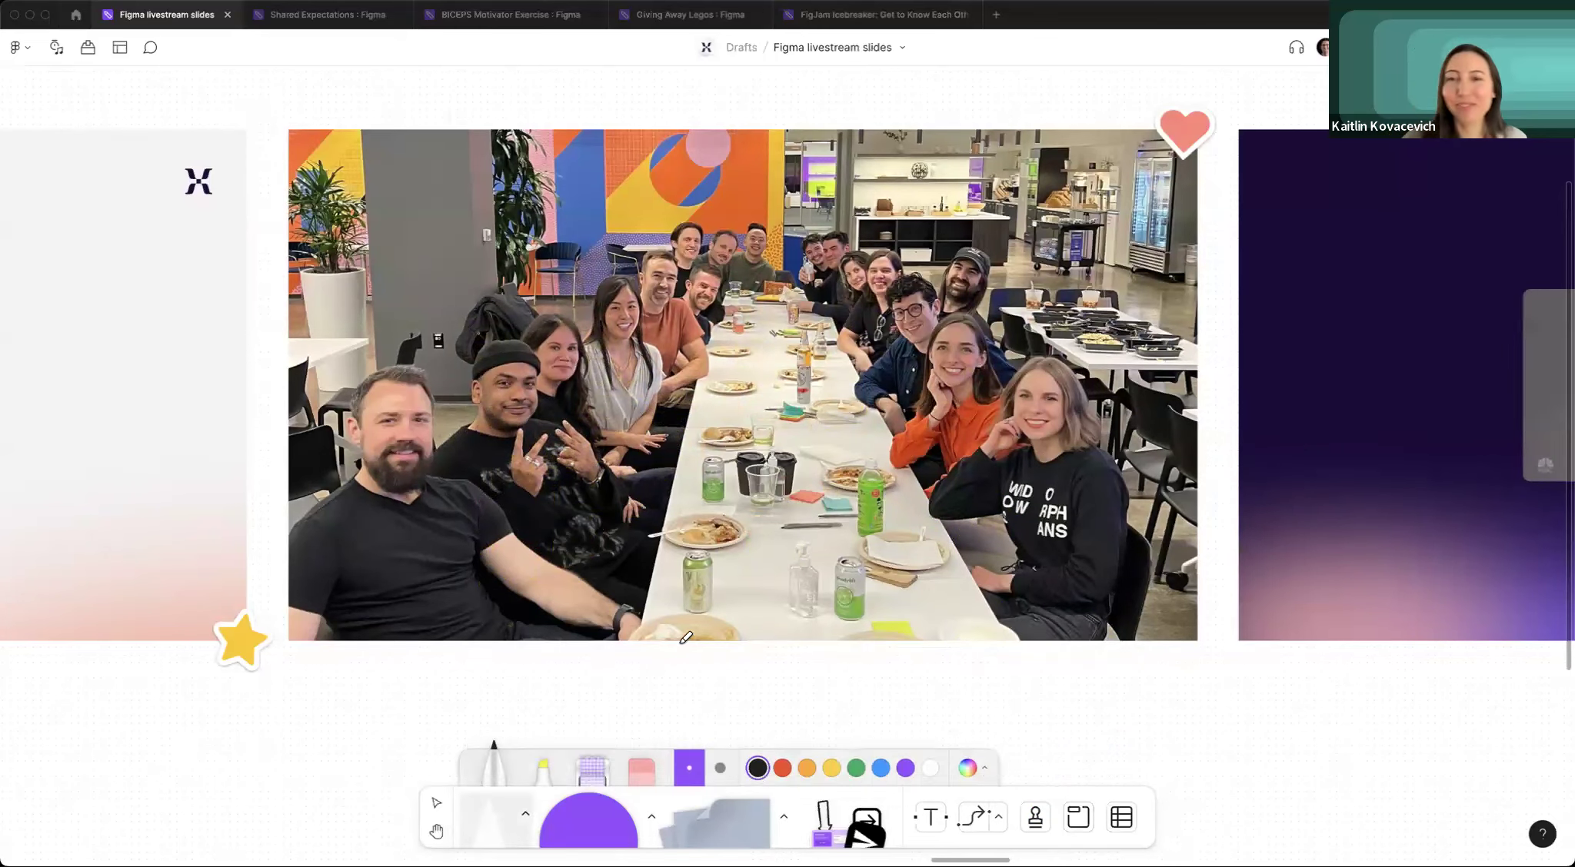
{"action": "key", "text": "Escape"}
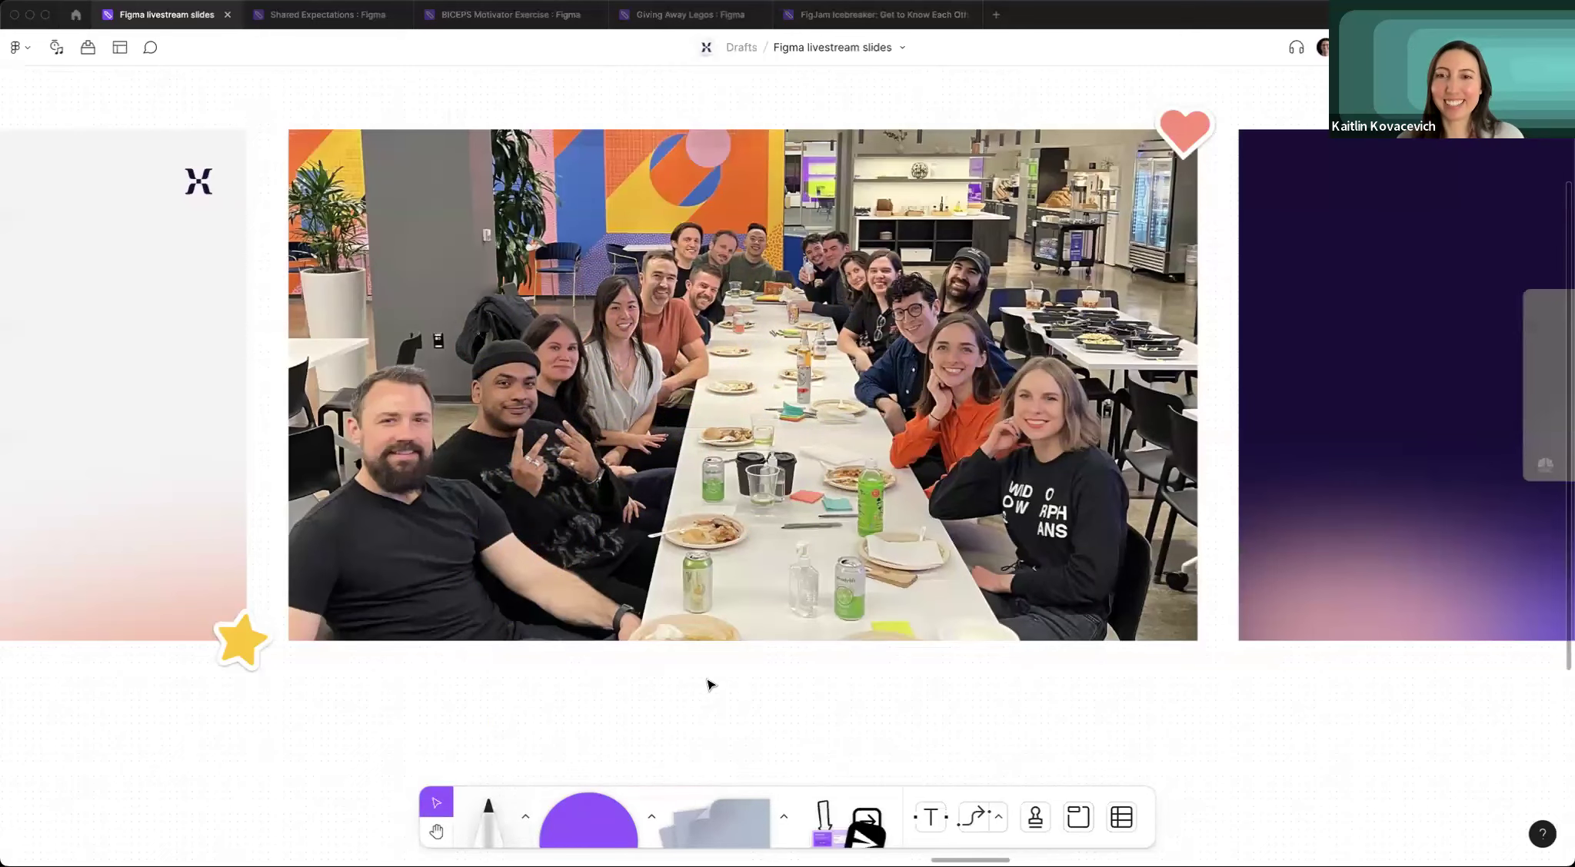
{"action": "scroll", "coordinate": [707, 684], "scroll_direction": "right", "scroll_amount": 10}
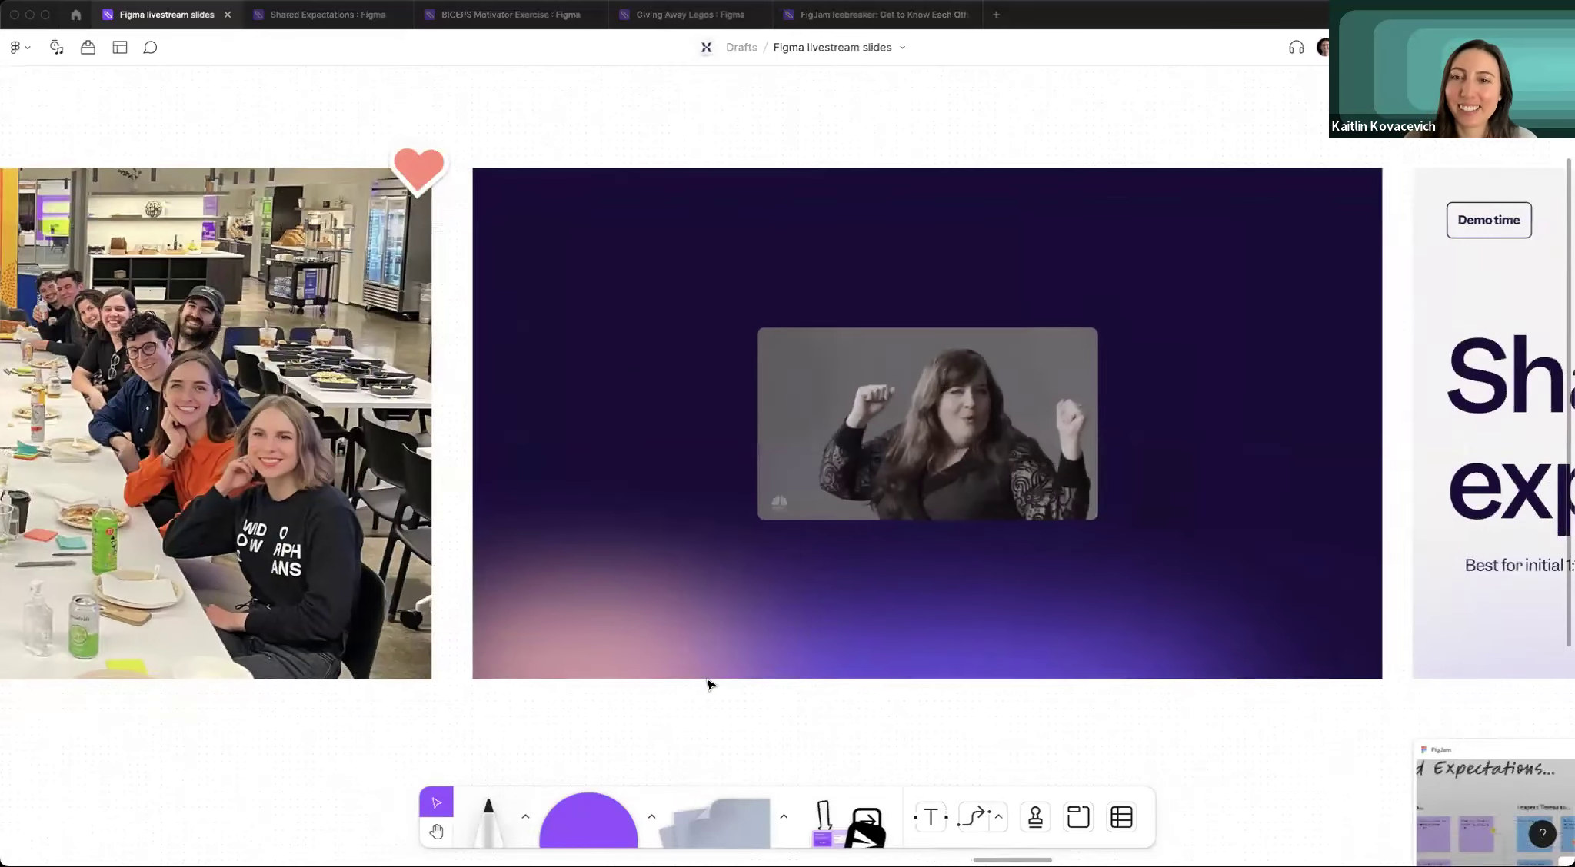
{"action": "scroll", "coordinate": [707, 684], "scroll_direction": "right", "scroll_amount": 2}
{"action": "scroll", "coordinate": [707, 685], "scroll_direction": "right", "scroll_amount": 12}
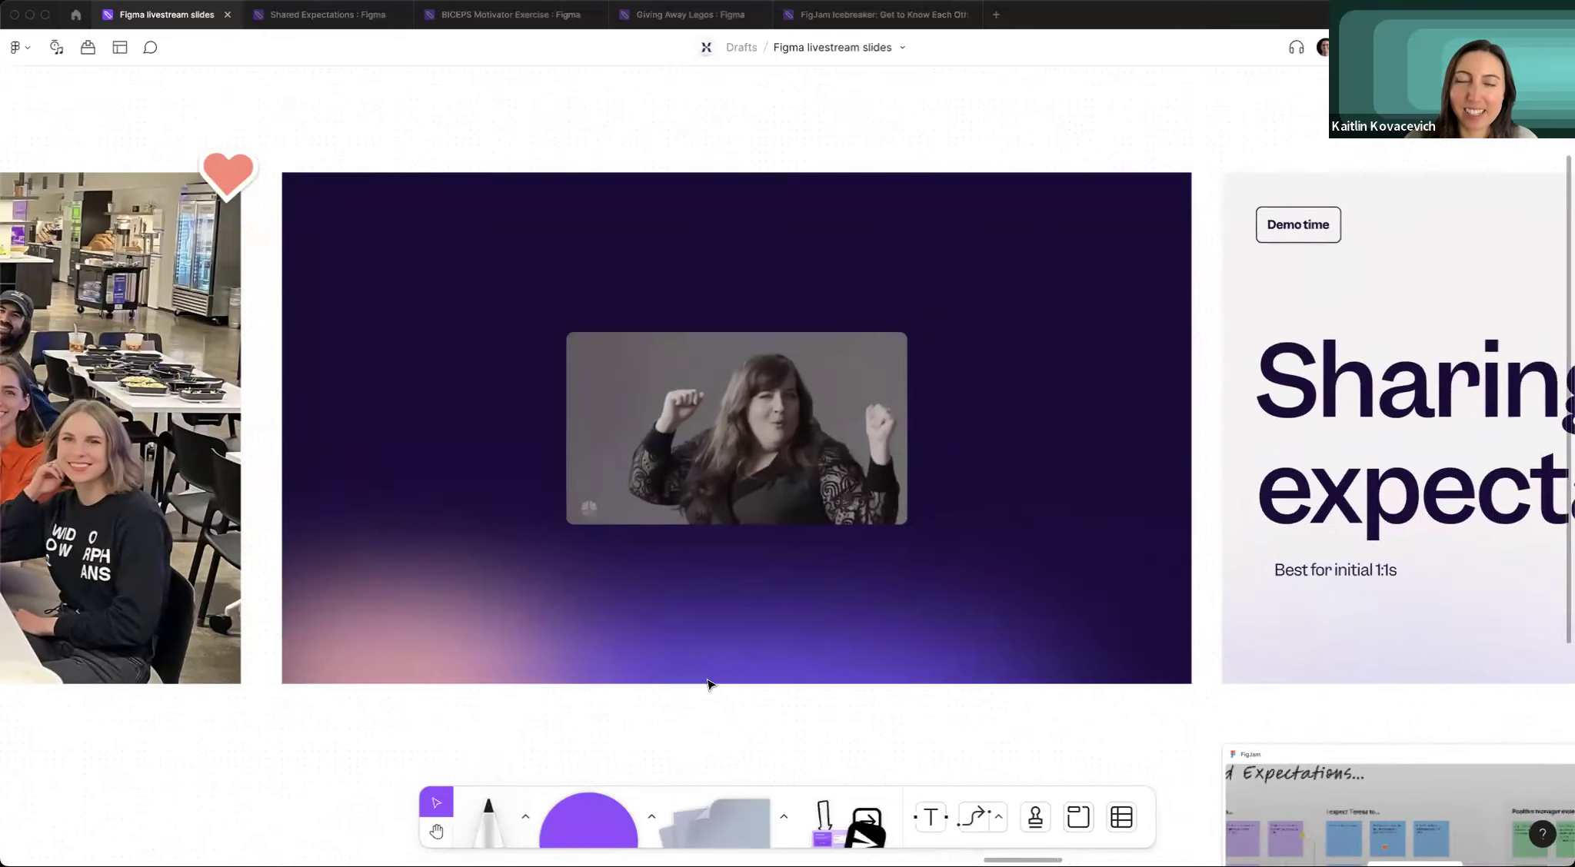
{"action": "scroll", "coordinate": [707, 684], "scroll_direction": "down", "scroll_amount": 1}
{"action": "scroll", "coordinate": [708, 685], "scroll_direction": "right", "scroll_amount": 1}
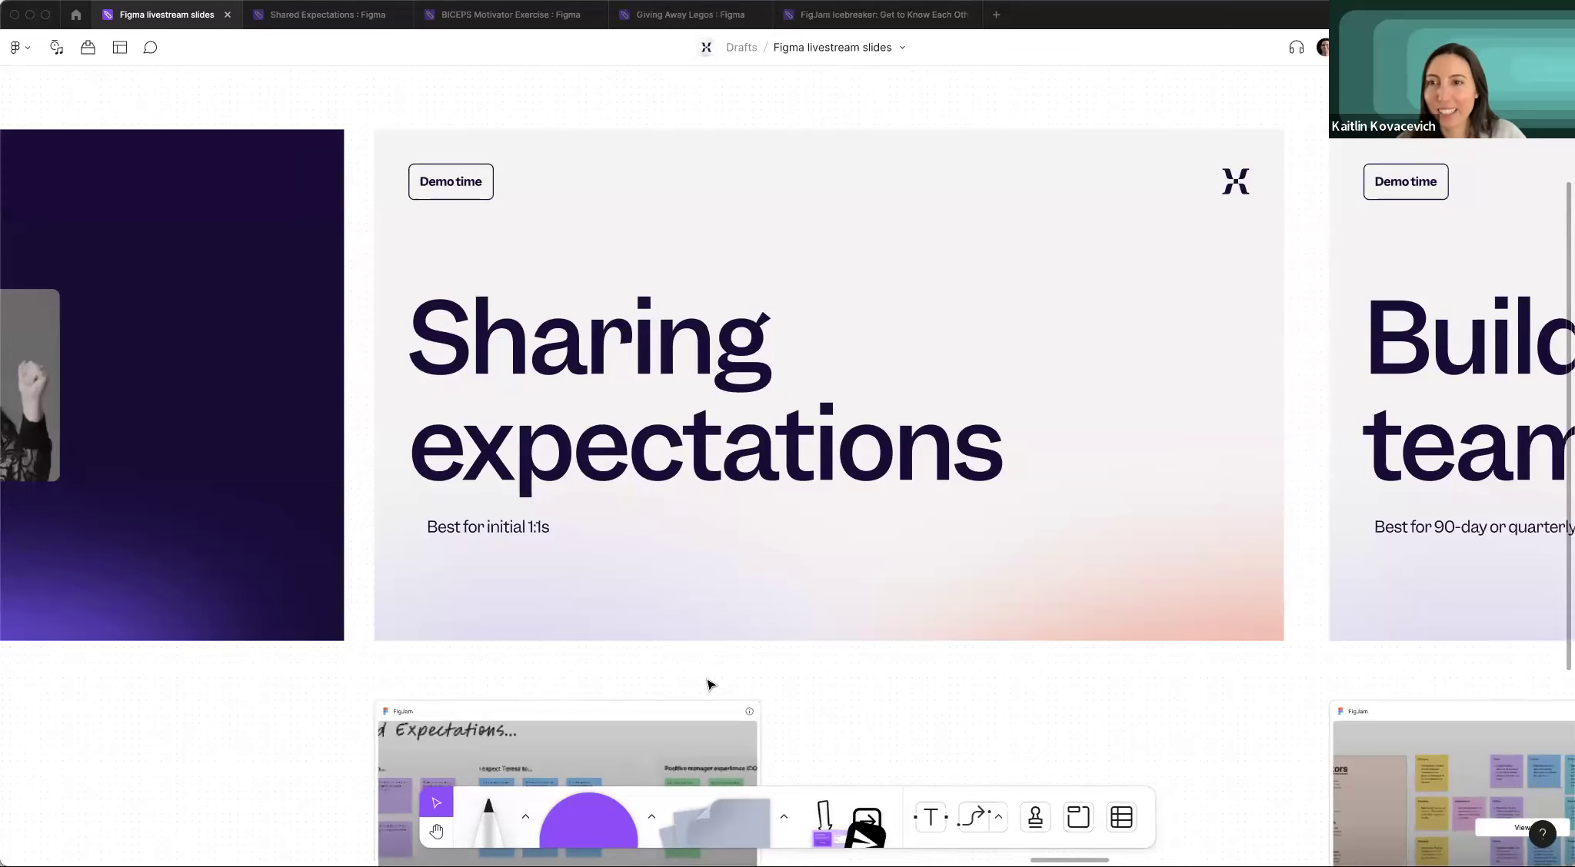
Switch to the Shared Expectations board's browser tab.
{"action": "scroll", "coordinate": [708, 684], "scroll_direction": "down", "scroll_amount": 2}
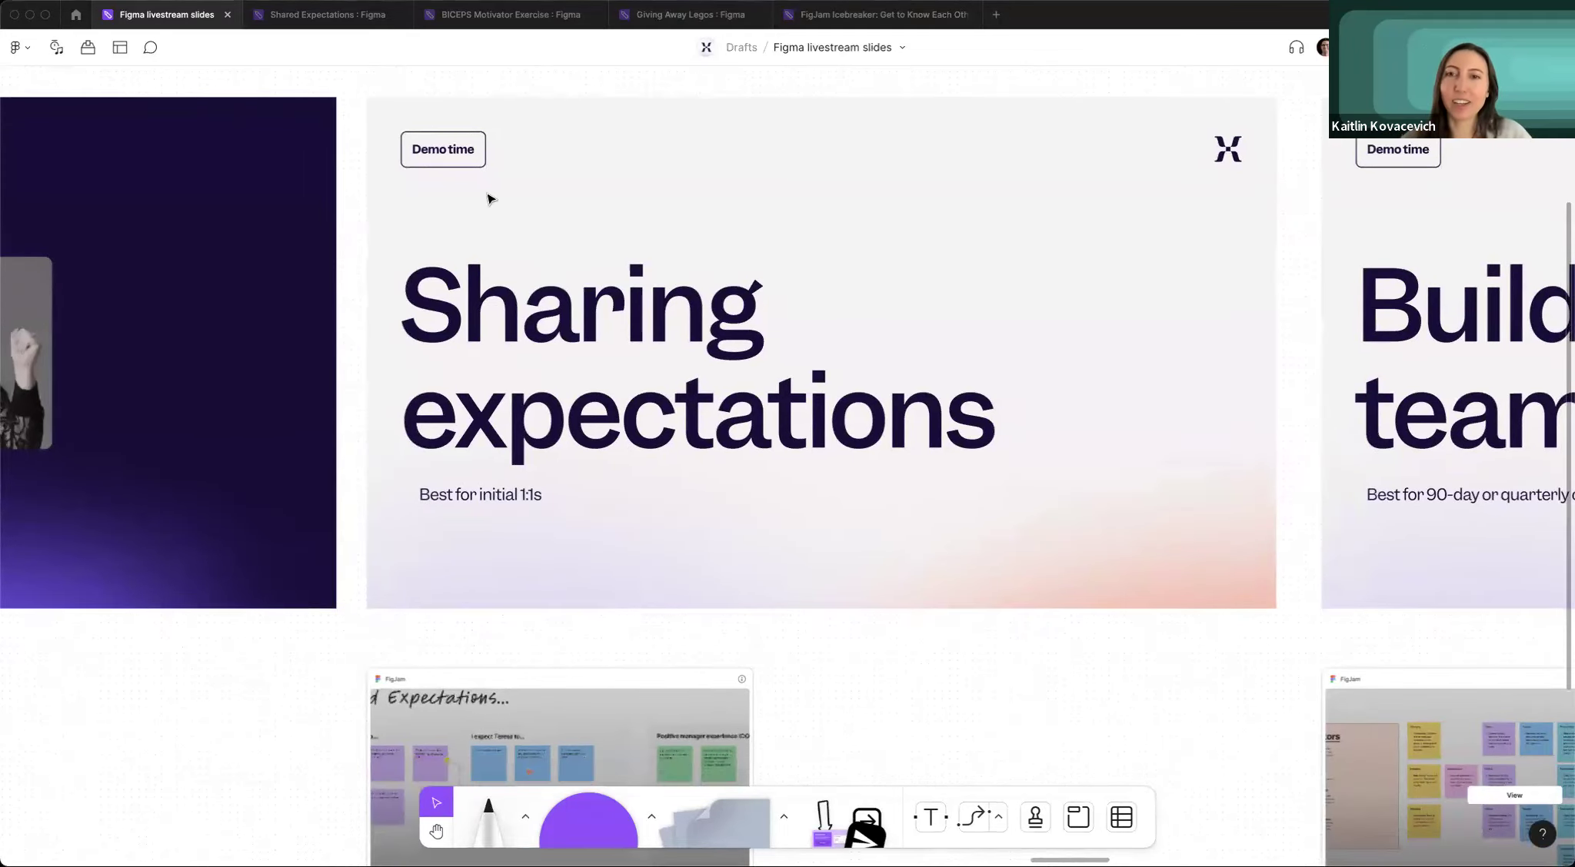
{"action": "left_click", "coordinate": [348, 17]}
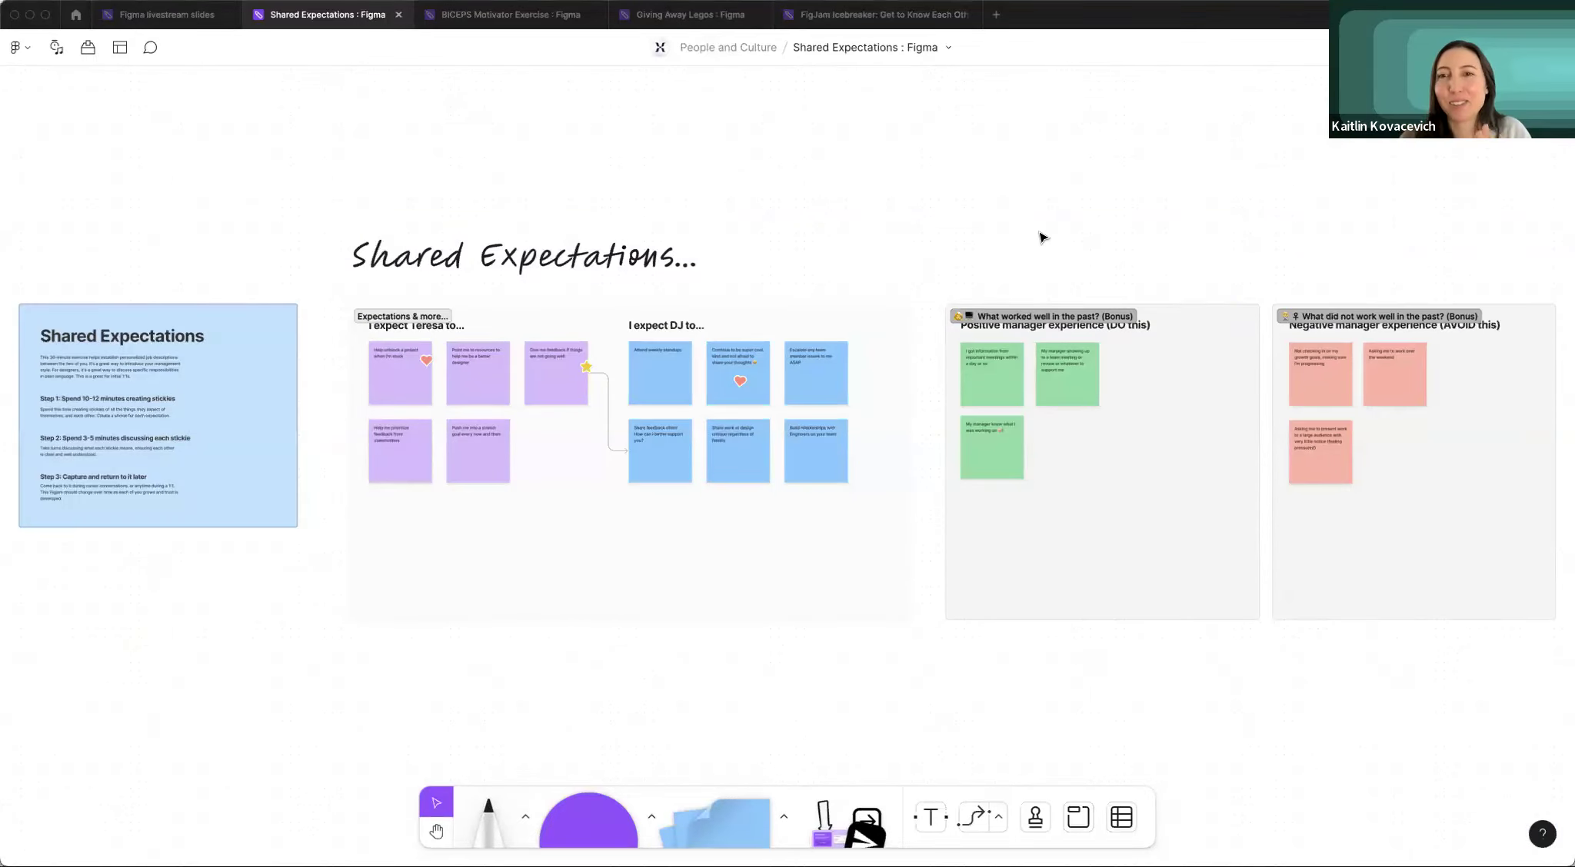
Zoom in on the Expectations & more section and the Shared Expectations board.
{"action": "scroll", "coordinate": [1039, 237], "scroll_direction": "down", "scroll_amount": 2}
{"action": "scroll", "coordinate": [1040, 236], "scroll_direction": "left", "scroll_amount": 2}
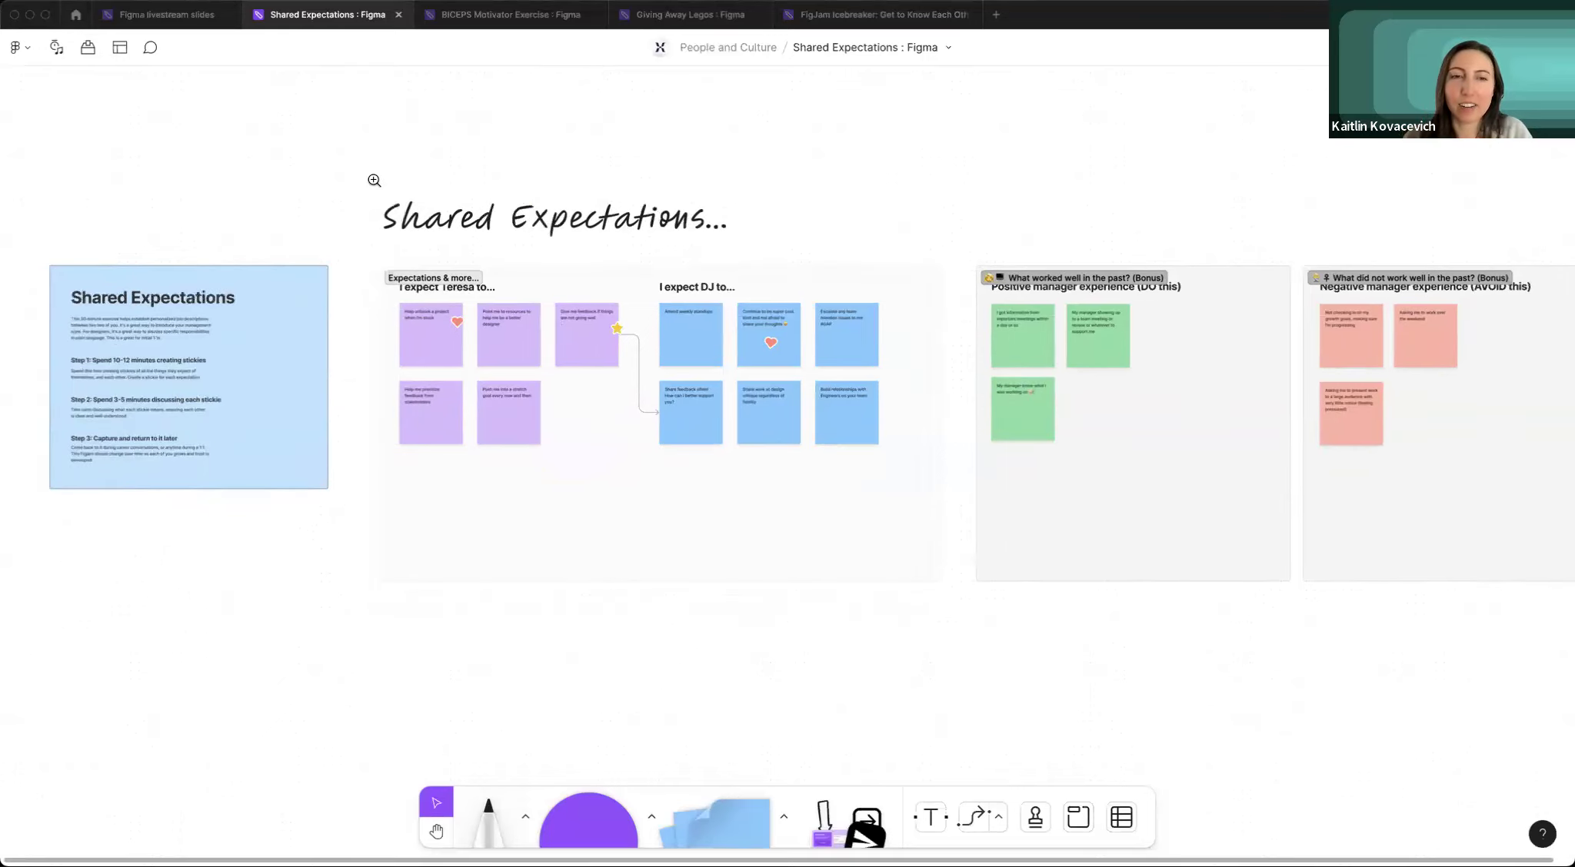
{"action": "left_click_drag", "start_coordinate": [332, 190], "coordinate": [977, 661]}
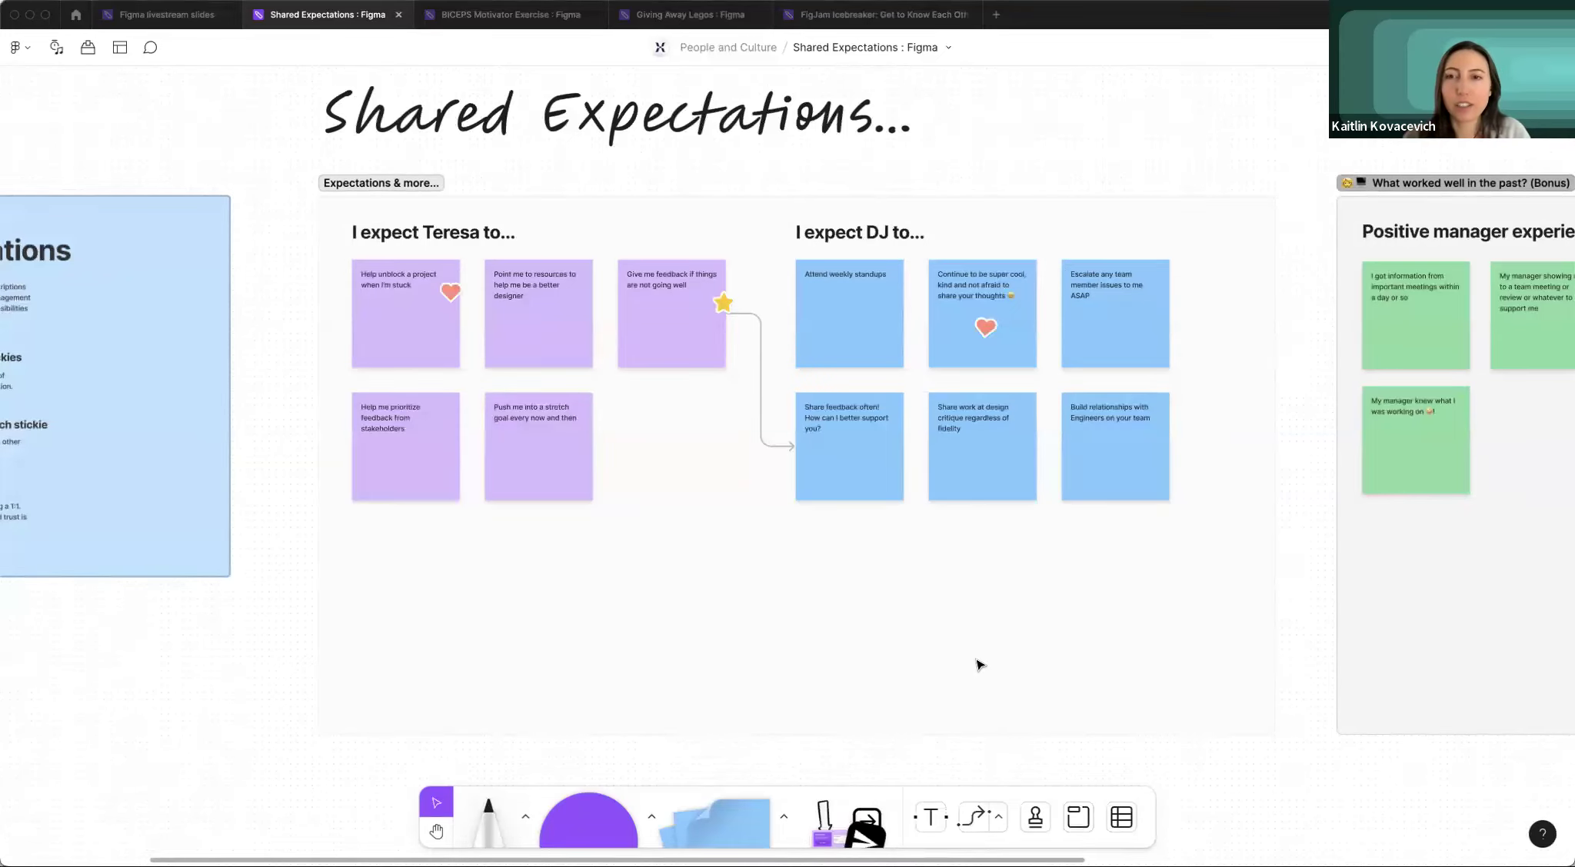
{"action": "scroll", "coordinate": [978, 665], "scroll_direction": "left", "scroll_amount": 2}
{"action": "scroll", "coordinate": [978, 664], "scroll_direction": "down", "scroll_amount": 1}
{"action": "scroll", "coordinate": [979, 664], "scroll_direction": "left", "scroll_amount": 1}
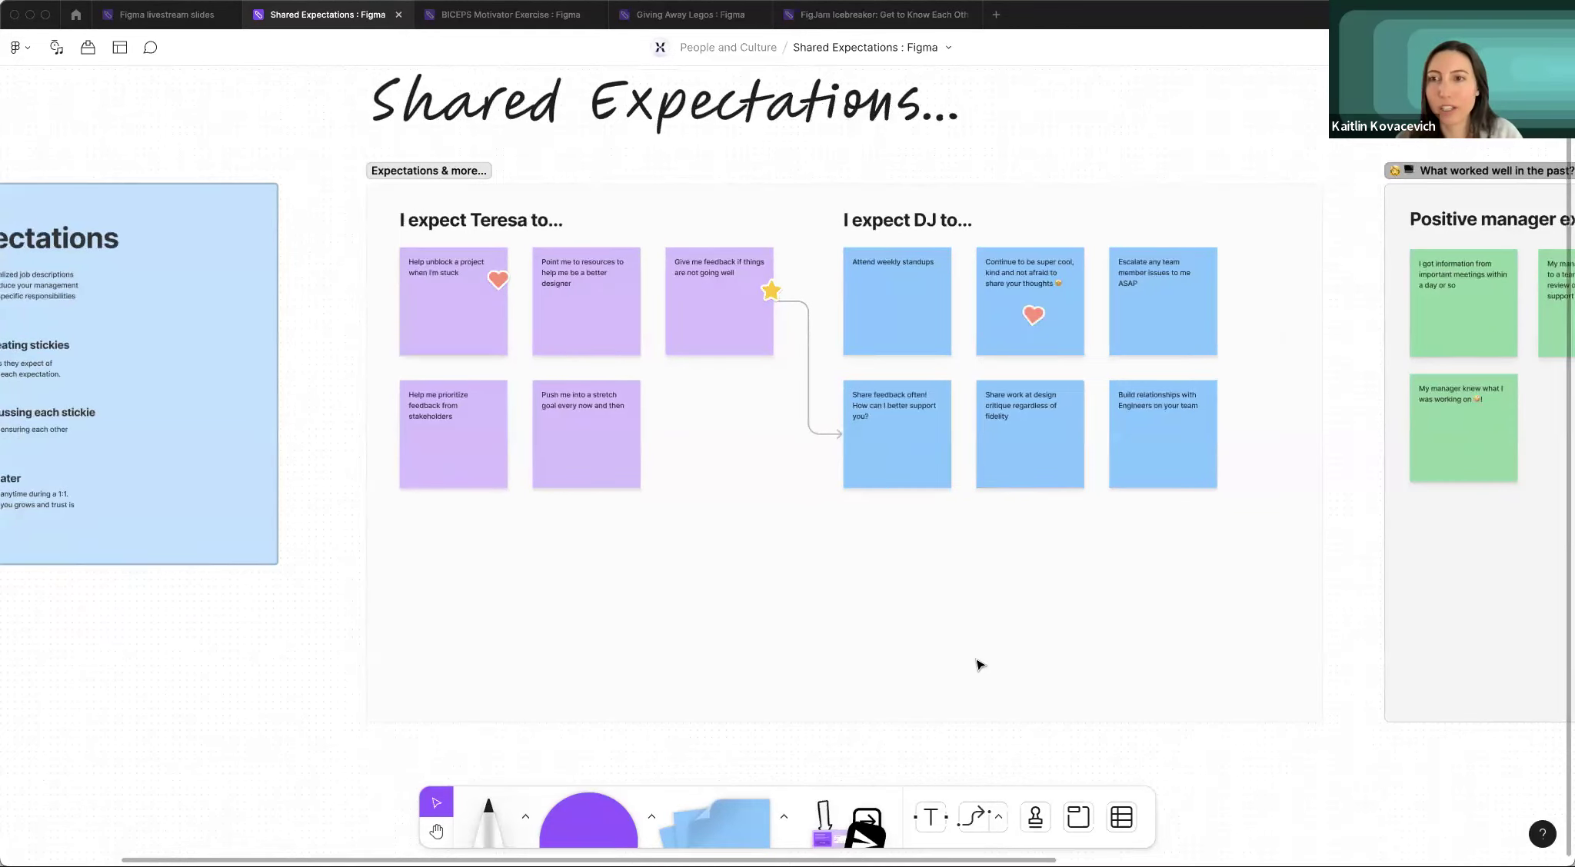
{"action": "scroll", "coordinate": [978, 665], "scroll_direction": "right", "scroll_amount": 1}
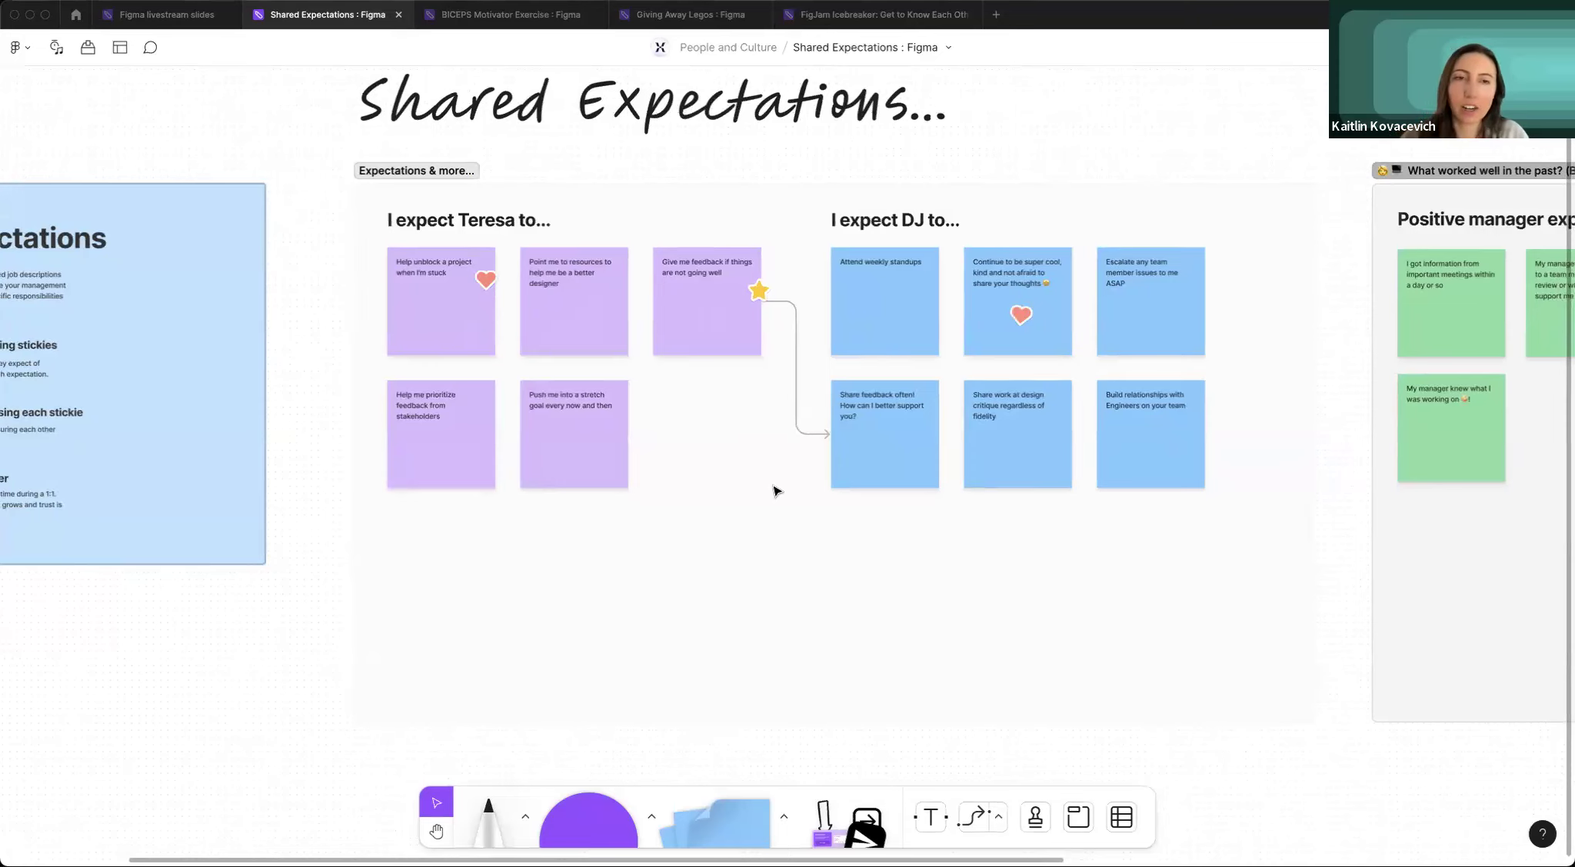
{"action": "left_click_drag", "start_coordinate": [278, 84], "coordinate": [1354, 670]}
{"action": "scroll", "coordinate": [1353, 670], "scroll_direction": "up", "scroll_amount": 1}
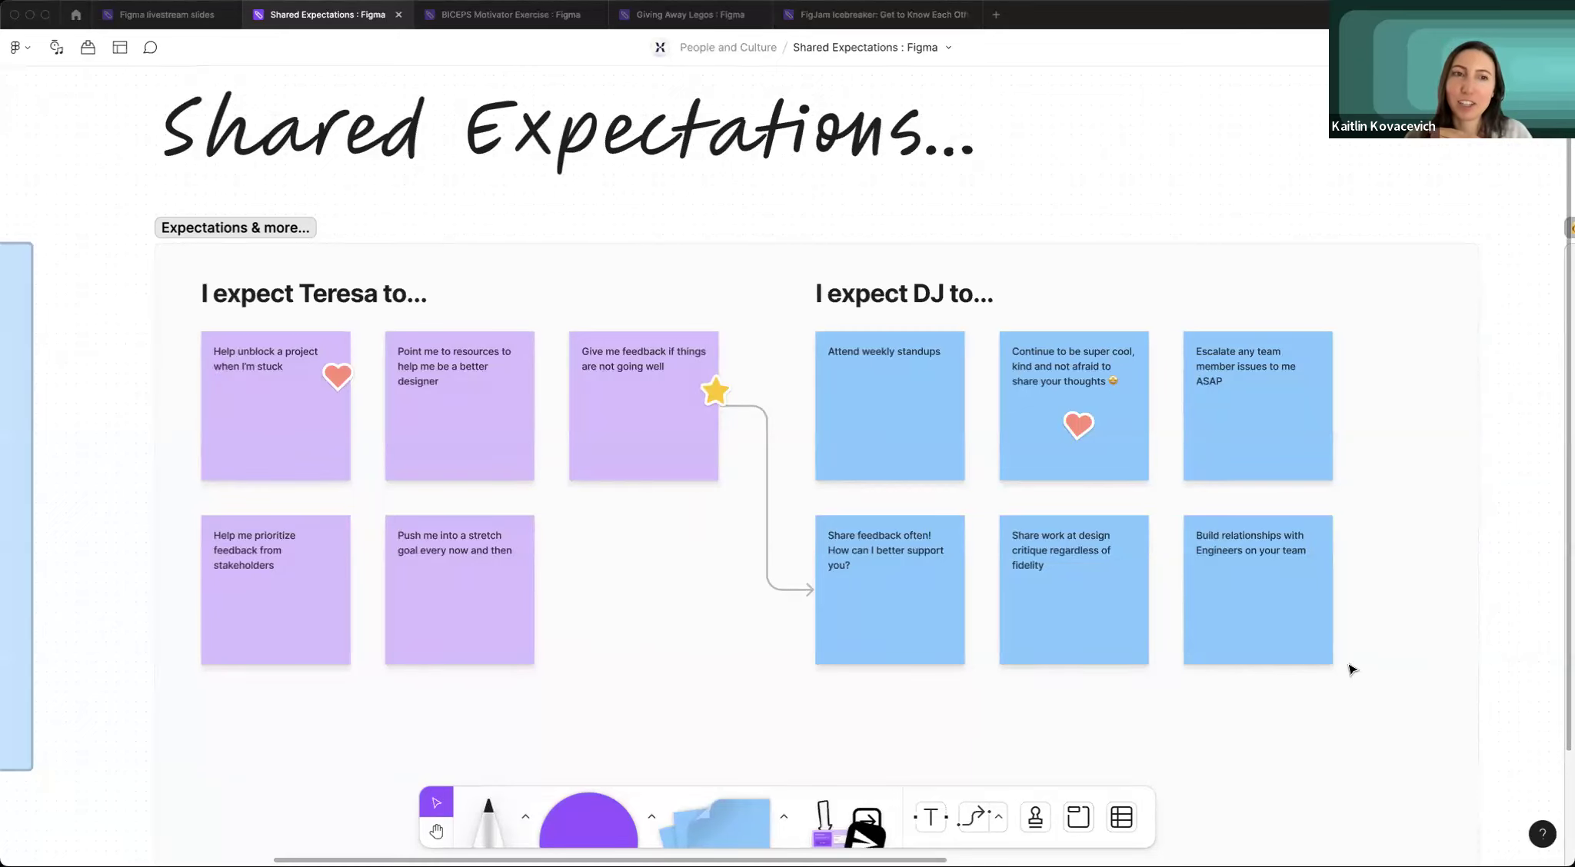
Select the 'Help me prioritize' and 'Push me into a stretch' stickies, then scroll right.
{"action": "left_click", "coordinate": [1034, 820]}
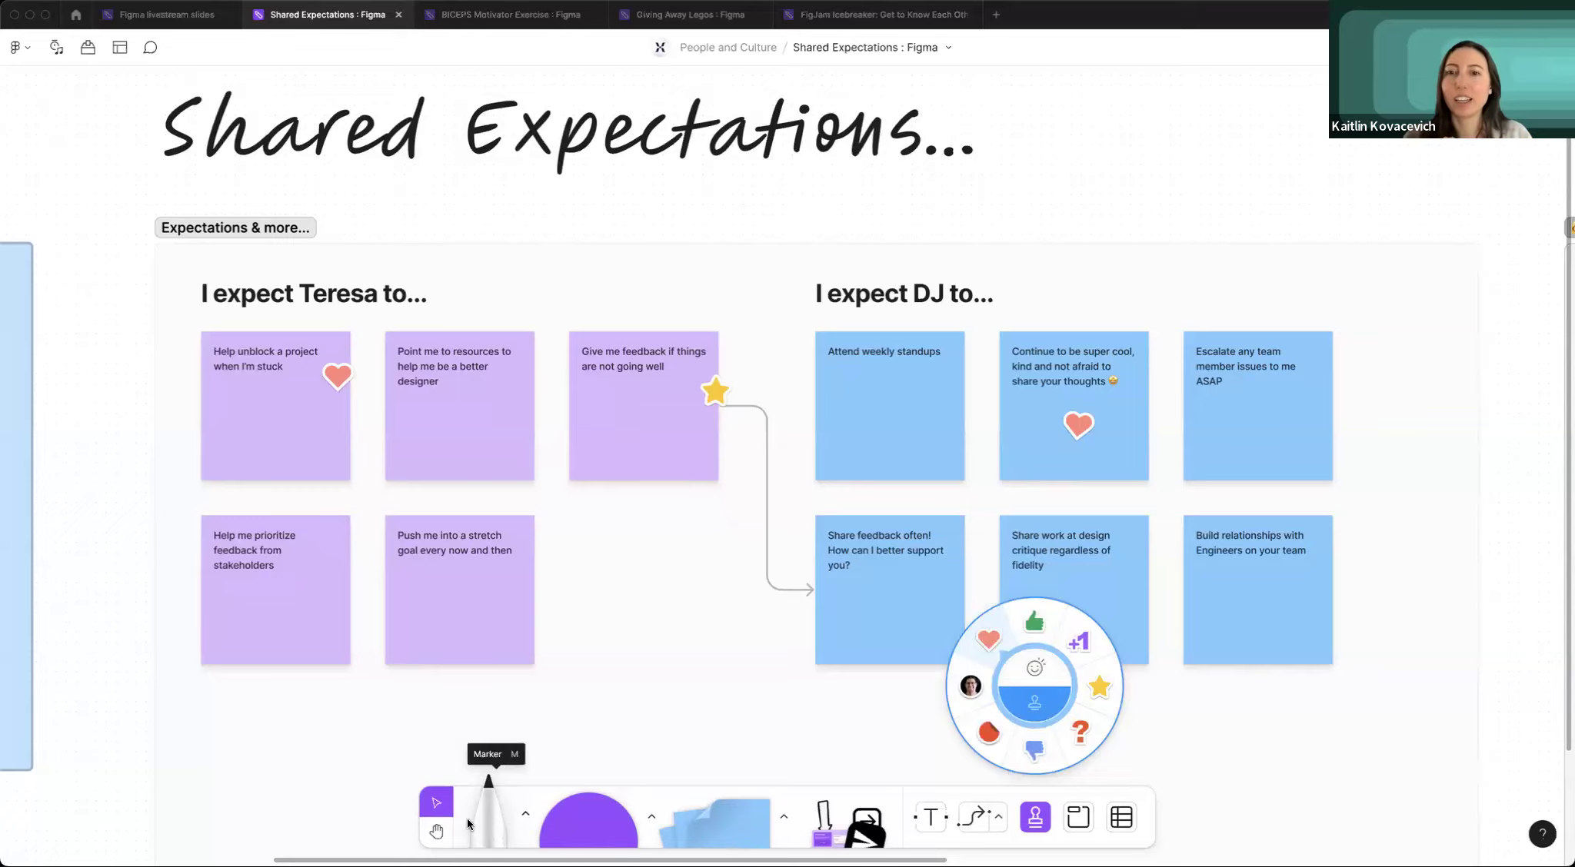
{"action": "key", "text": "Escape"}
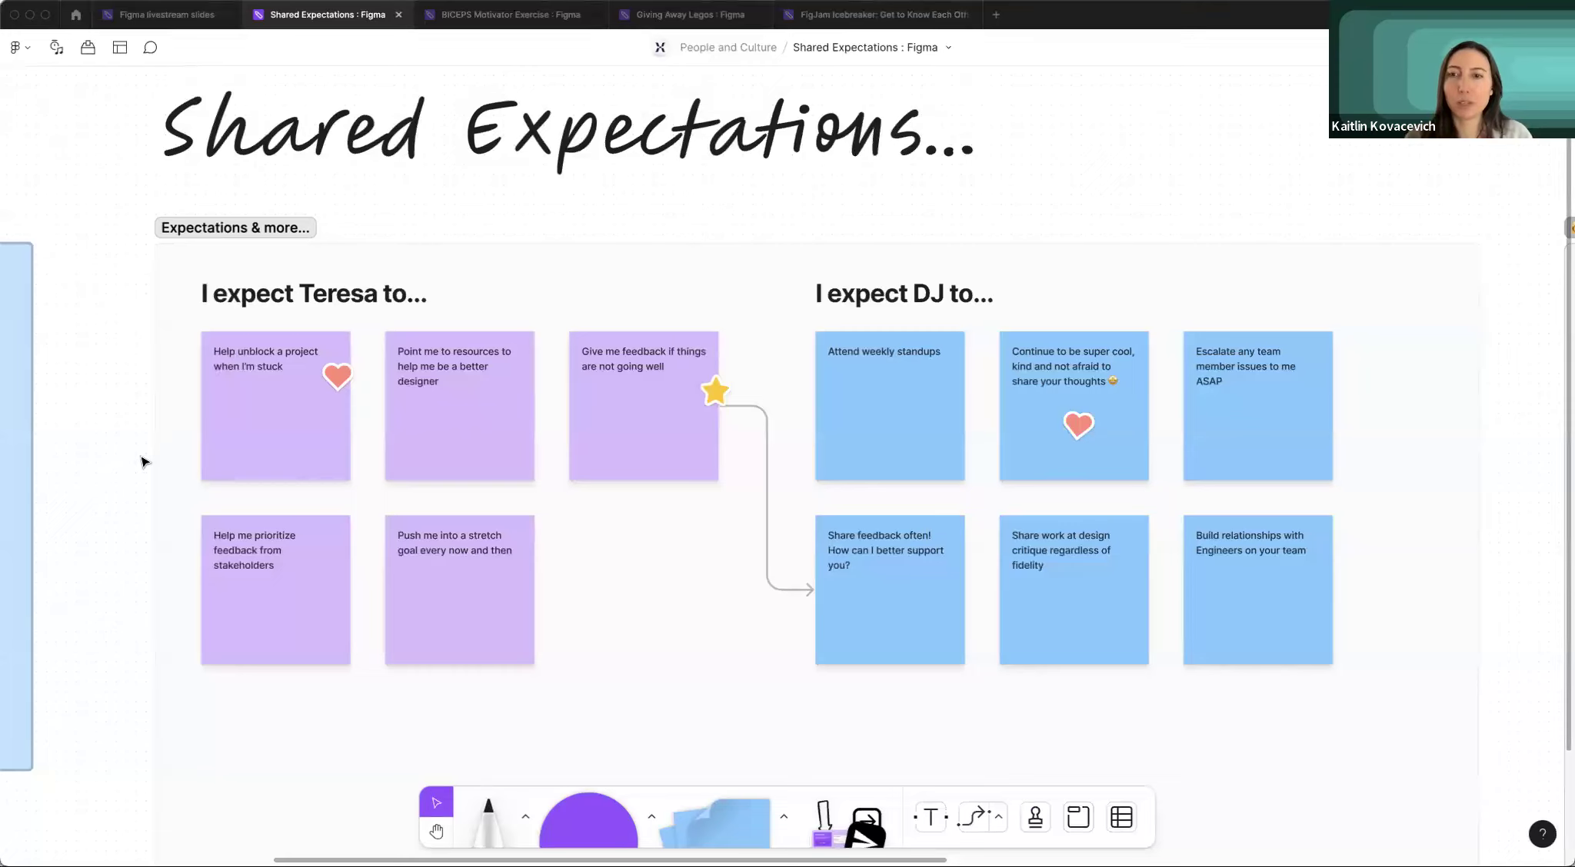
{"action": "left_click", "coordinate": [292, 616]}
{"action": "left_click", "coordinate": [457, 610]}
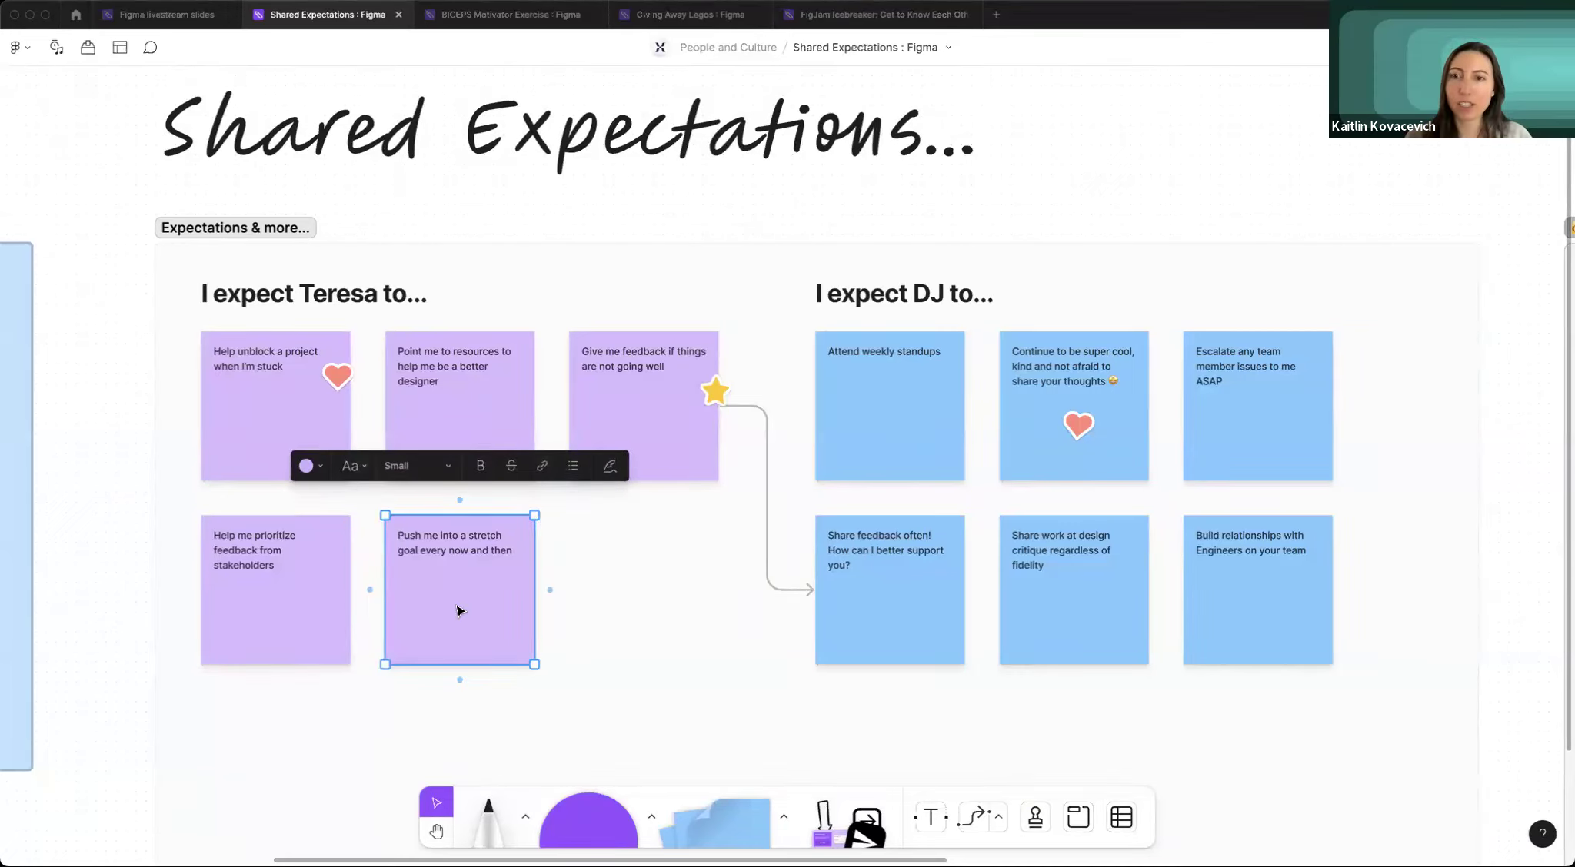
{"action": "scroll", "coordinate": [492, 600], "scroll_direction": "right", "scroll_amount": 12}
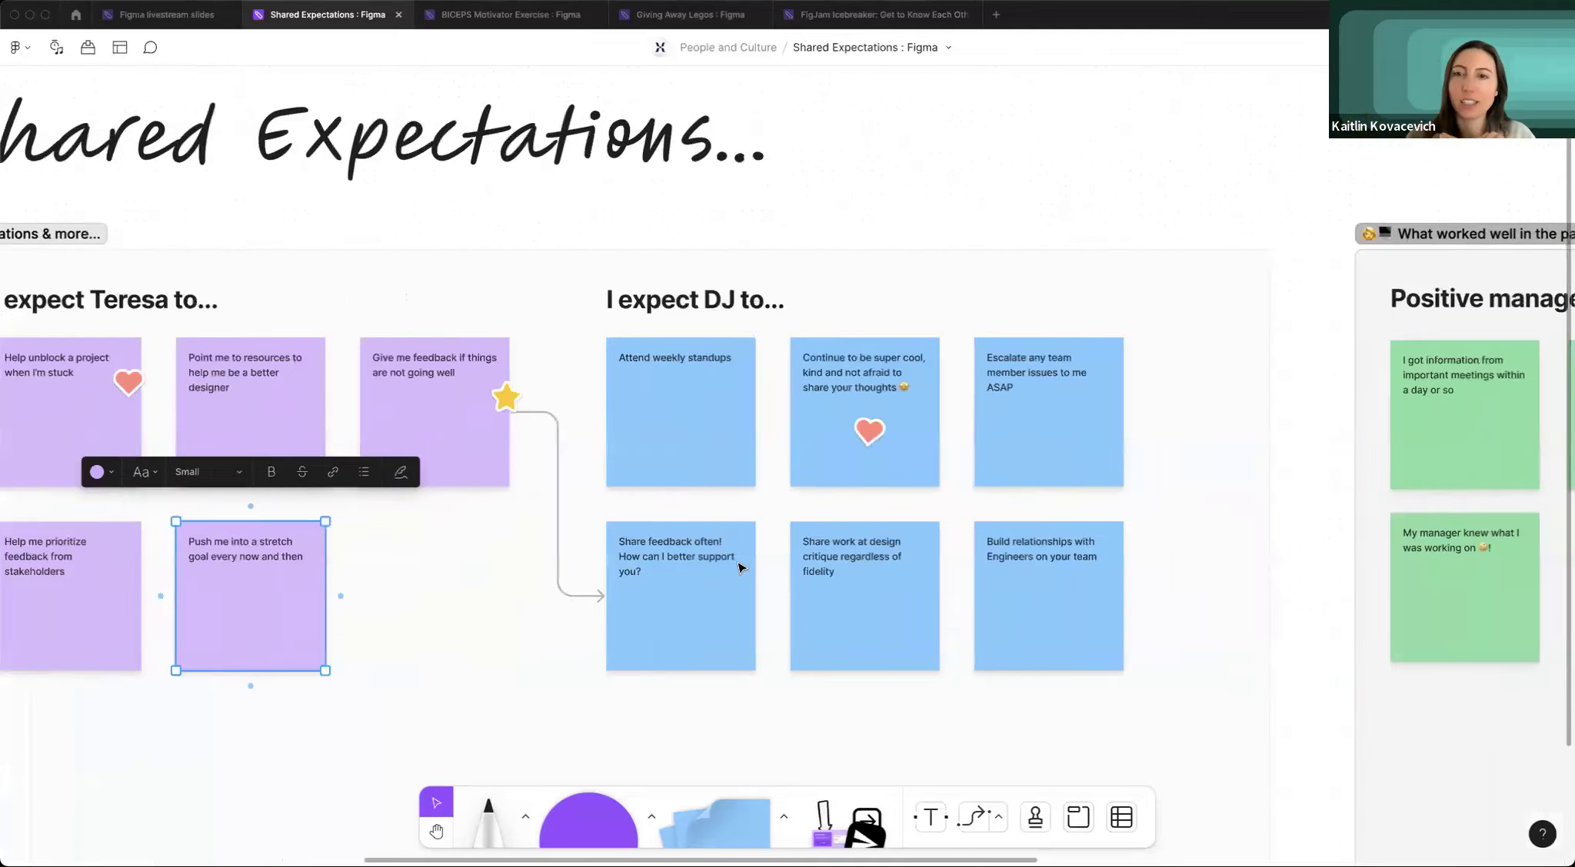
{"action": "scroll", "coordinate": [738, 567], "scroll_direction": "right", "scroll_amount": 8}
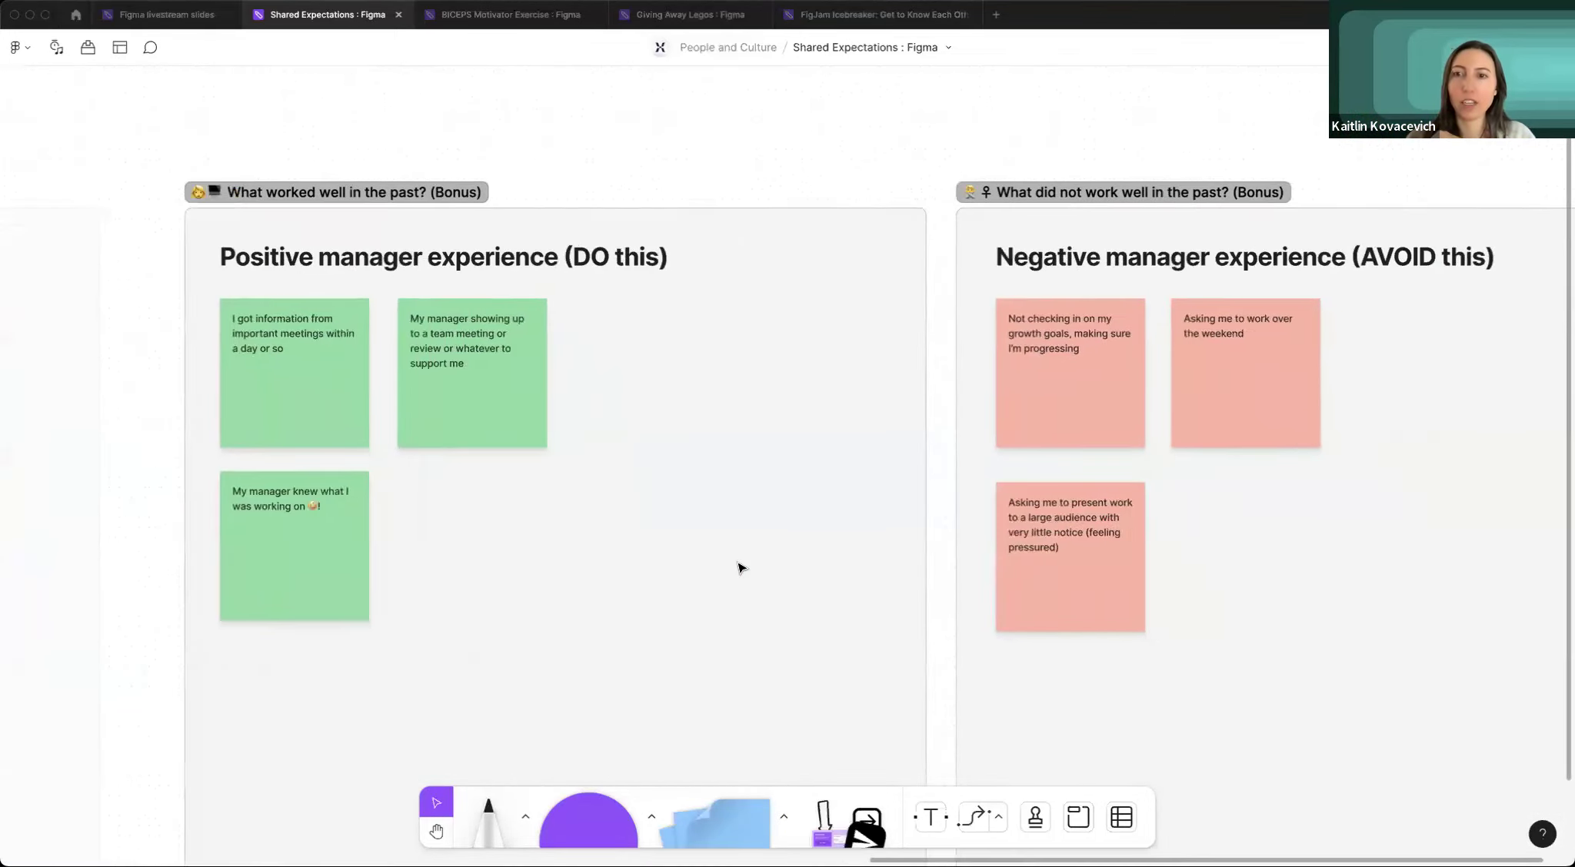
Zoom to fit the whole Shared Expectations board with Shift+1.
{"action": "scroll", "coordinate": [738, 568], "scroll_direction": "right", "scroll_amount": 1}
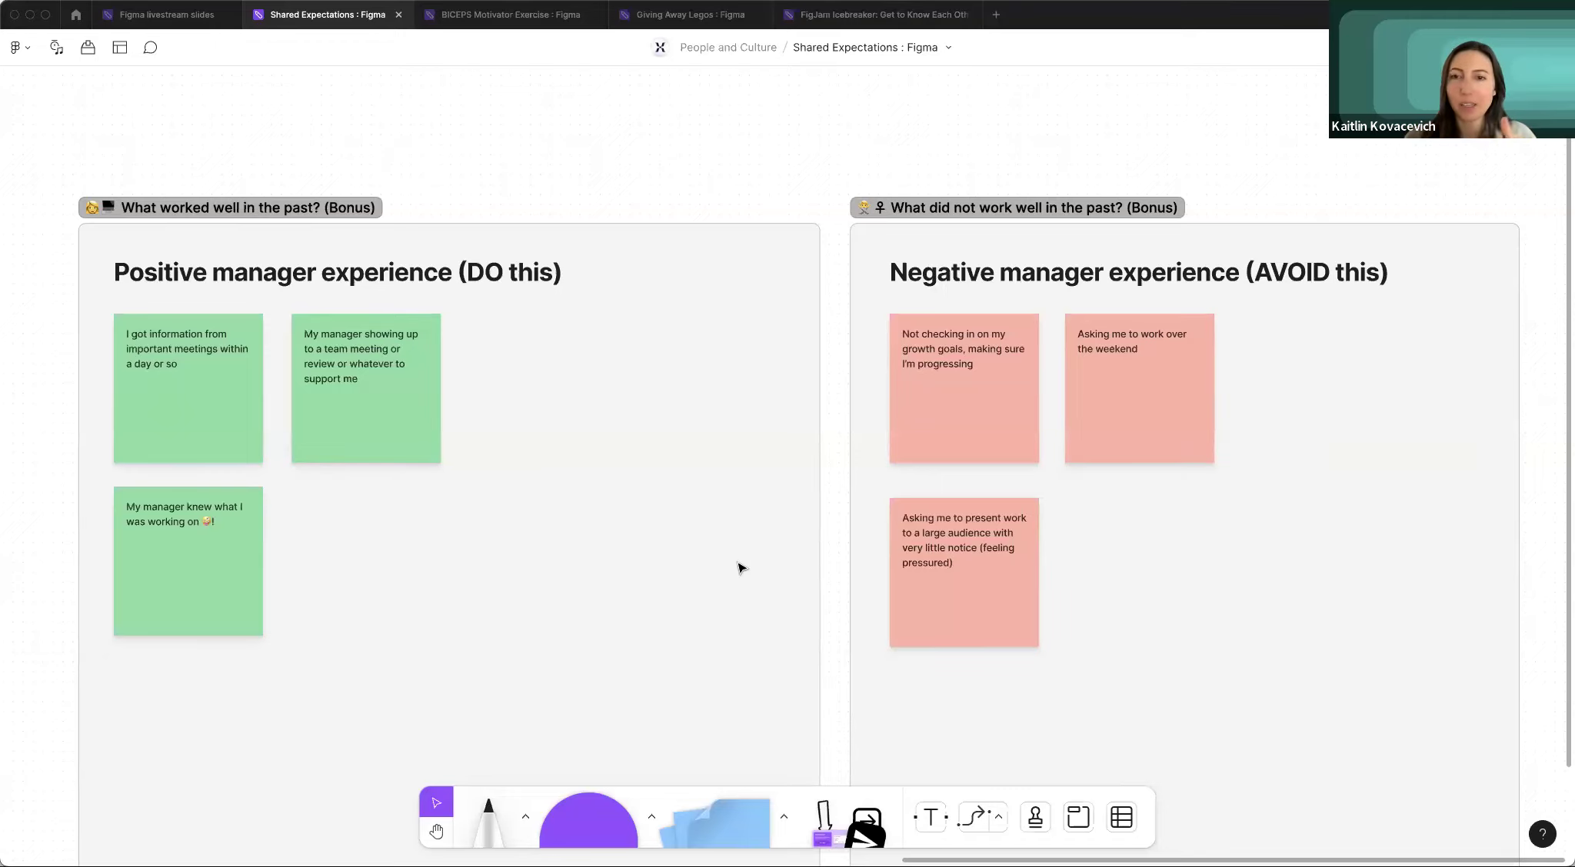
{"action": "key", "text": "shift+1"}
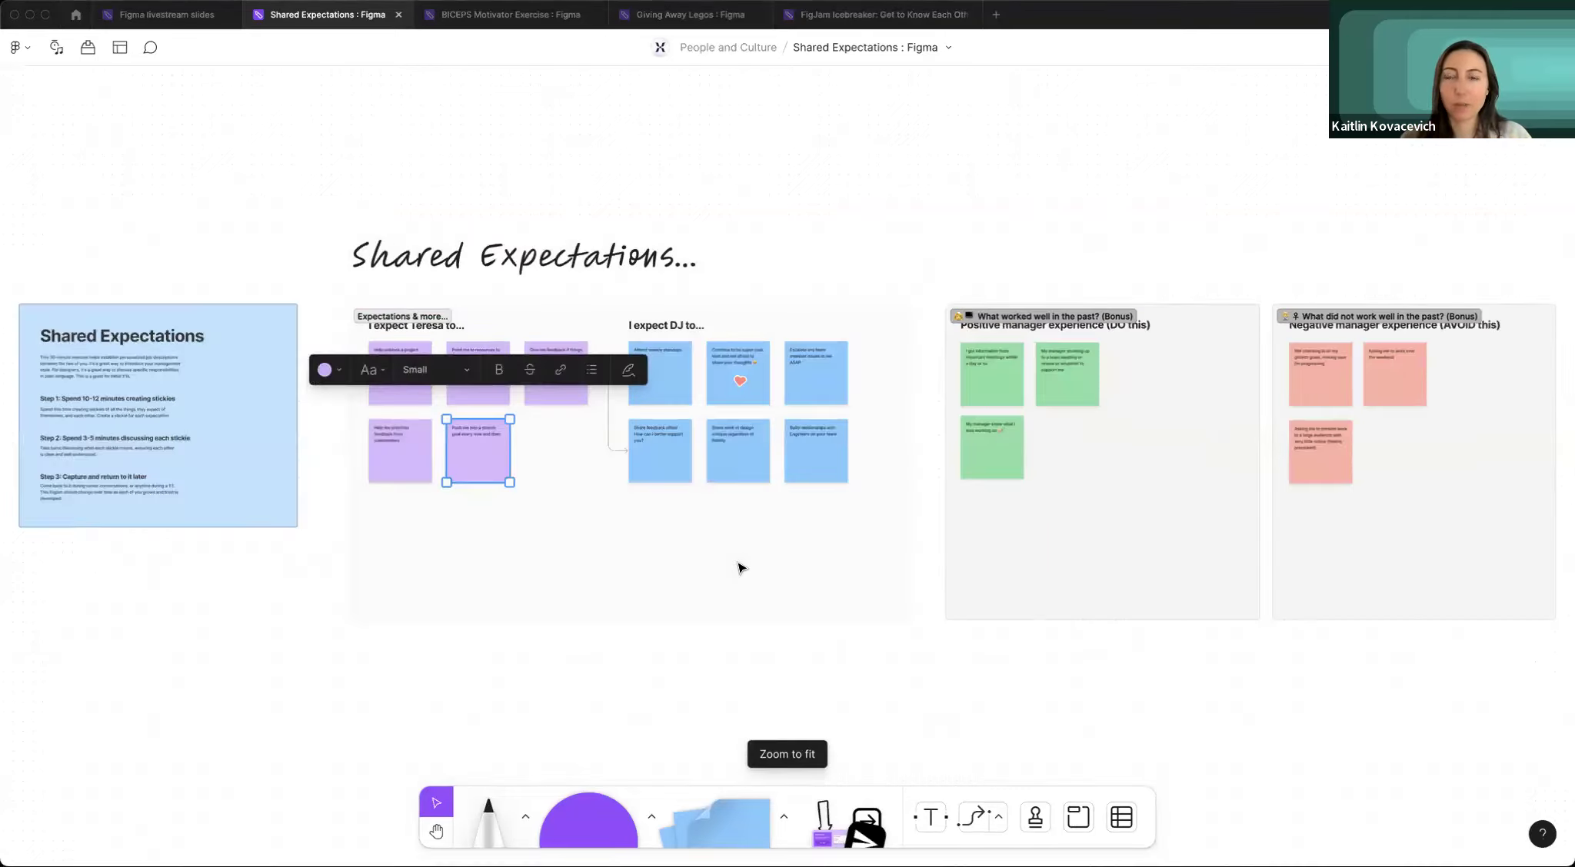
Pick the heart-eyes emote and spray it from the stickies toward the title.
{"action": "left_click", "coordinate": [360, 193]}
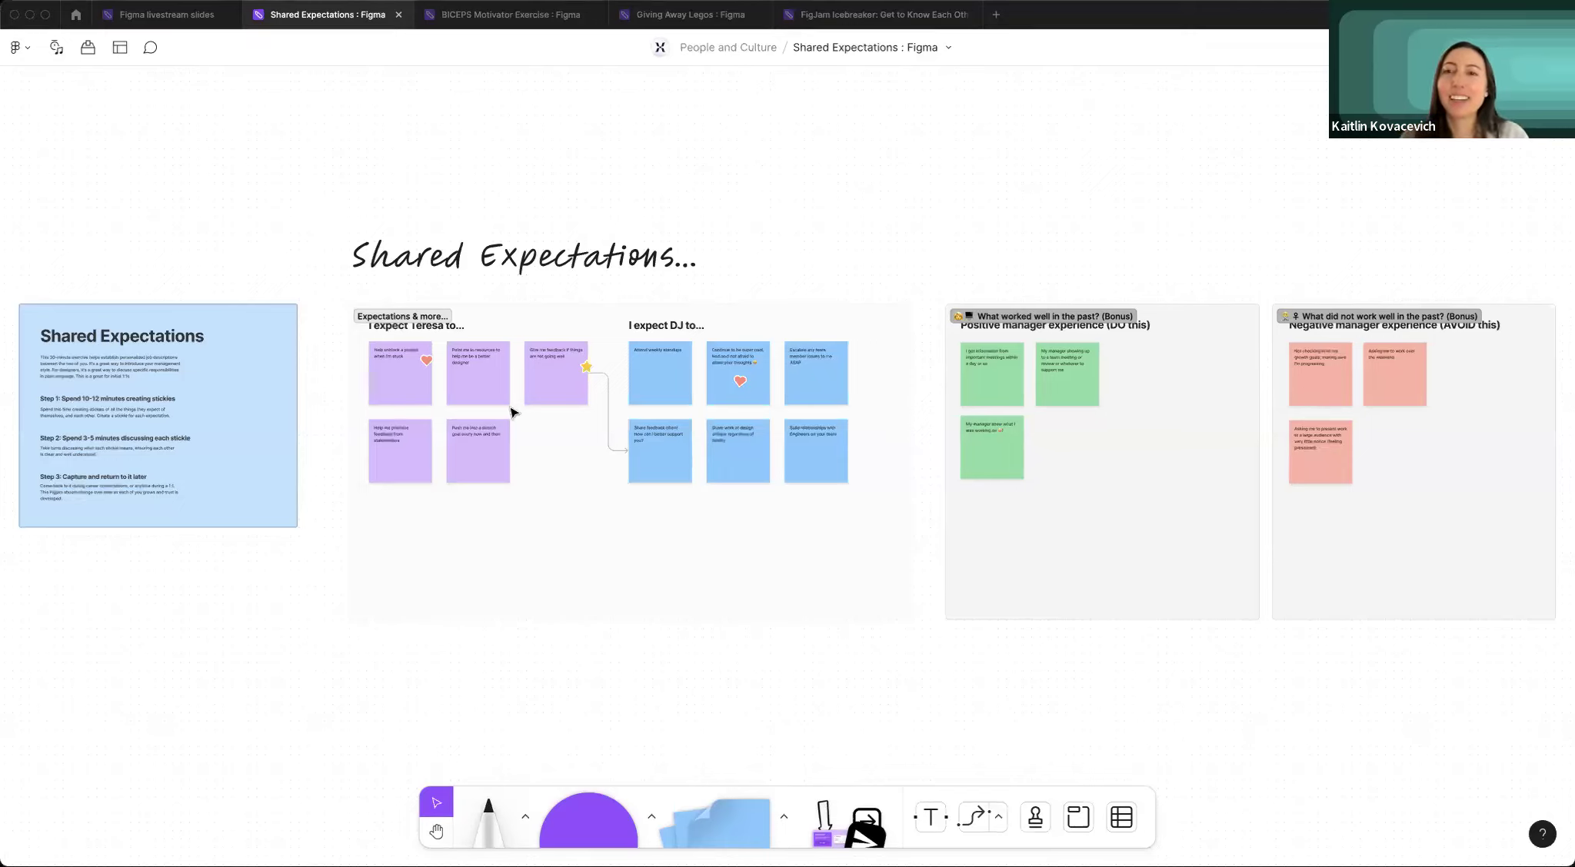
{"action": "left_click", "coordinate": [1035, 816]}
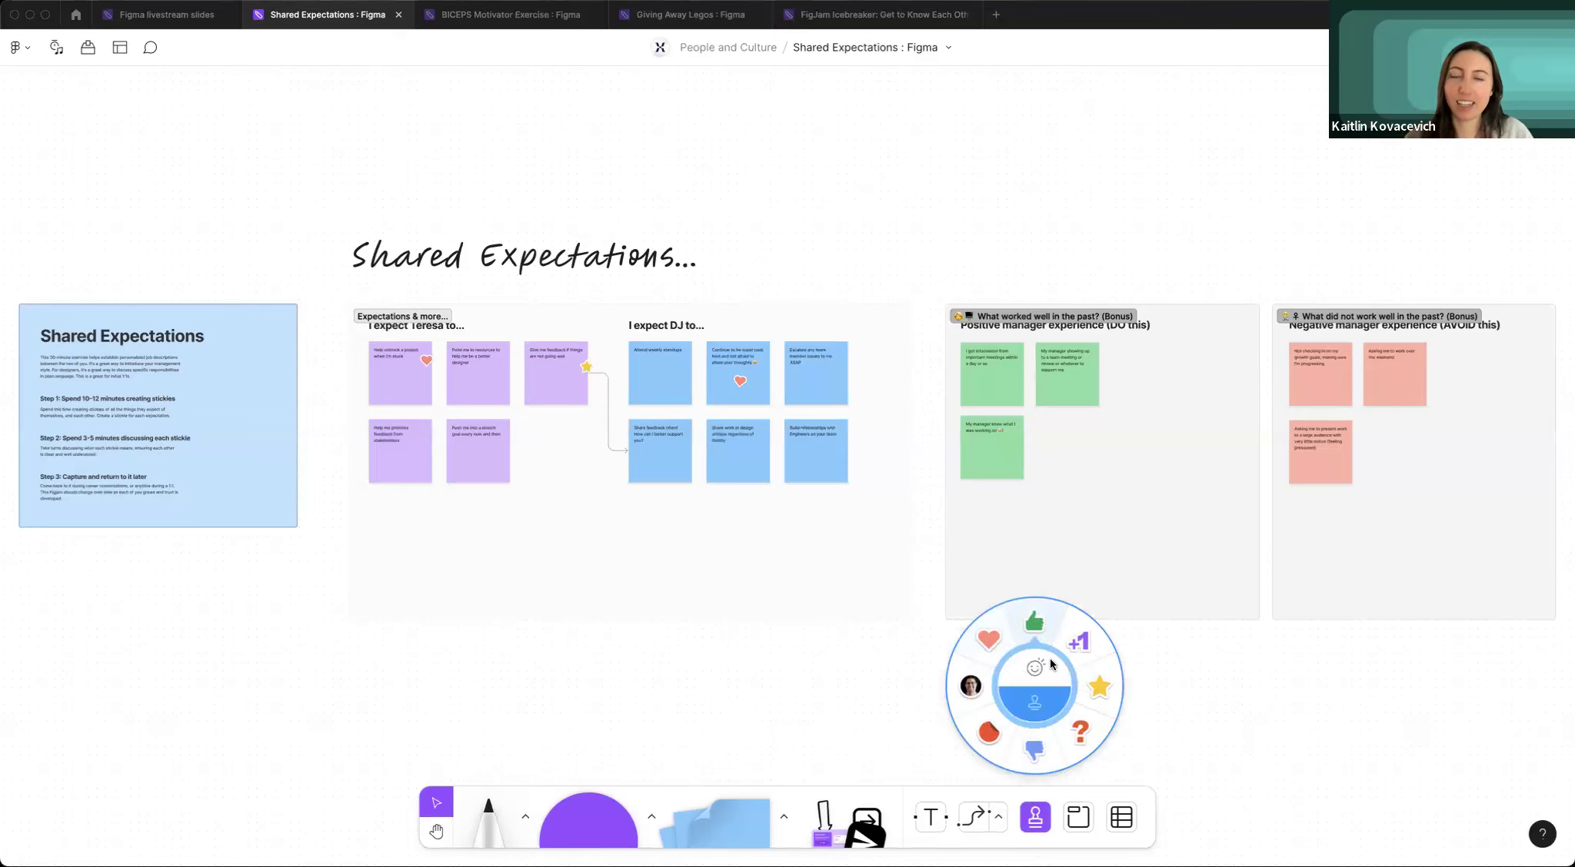
{"action": "left_click", "coordinate": [1033, 675]}
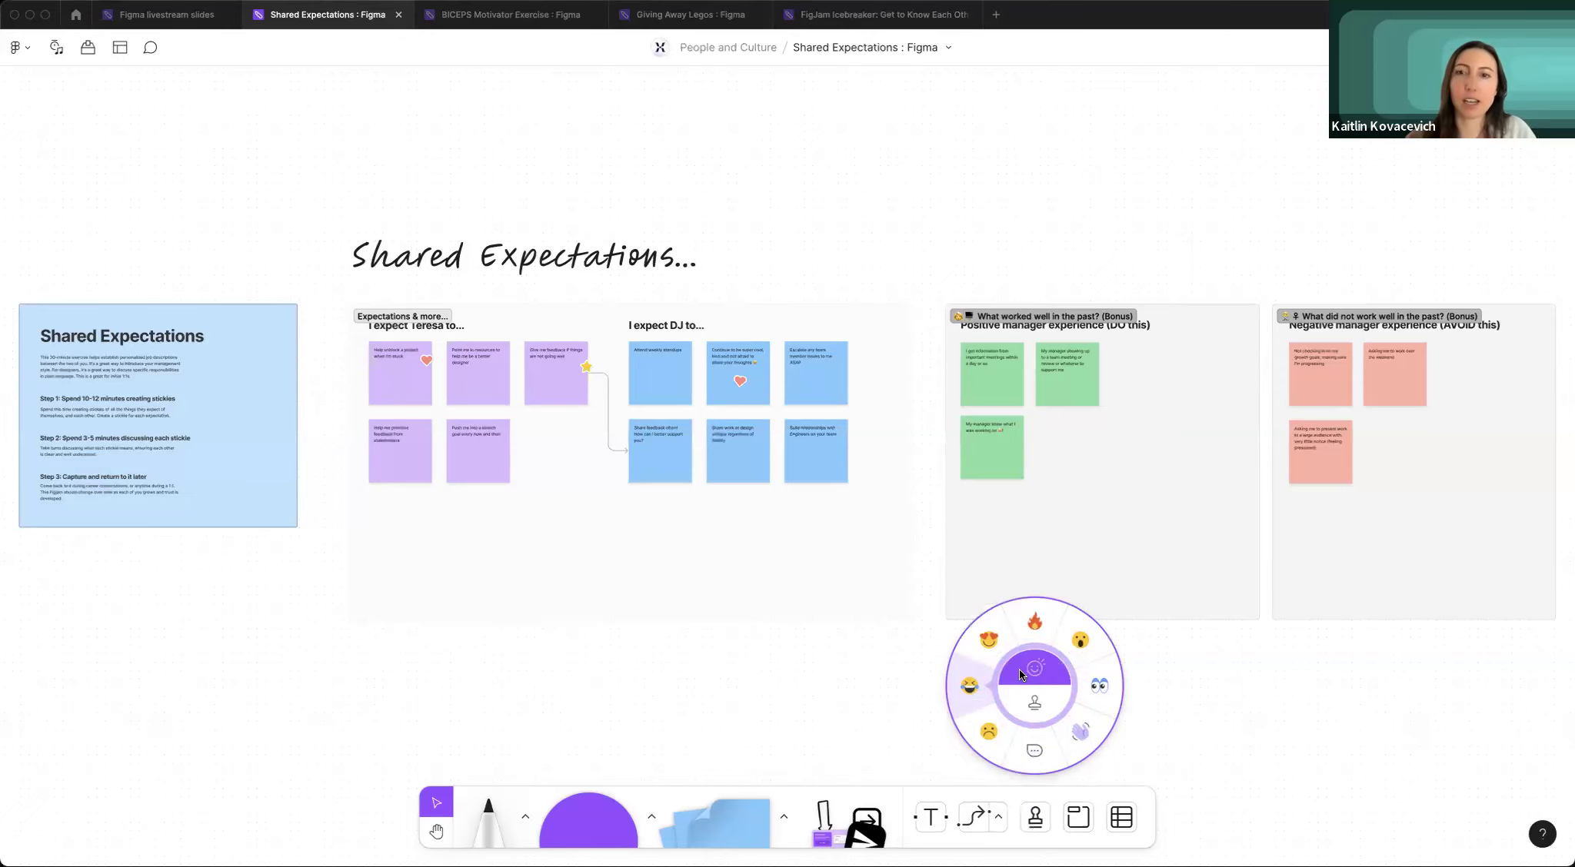
{"action": "left_click", "coordinate": [989, 639]}
{"action": "mouse_move", "coordinate": [543, 308]}
{"action": "left_mouse_down"}
{"action": "mouse_move", "coordinate": [688, 269]}
{"action": "mouse_move", "coordinate": [519, 255]}
{"action": "mouse_move", "coordinate": [338, 287]}
{"action": "left_mouse_up"}
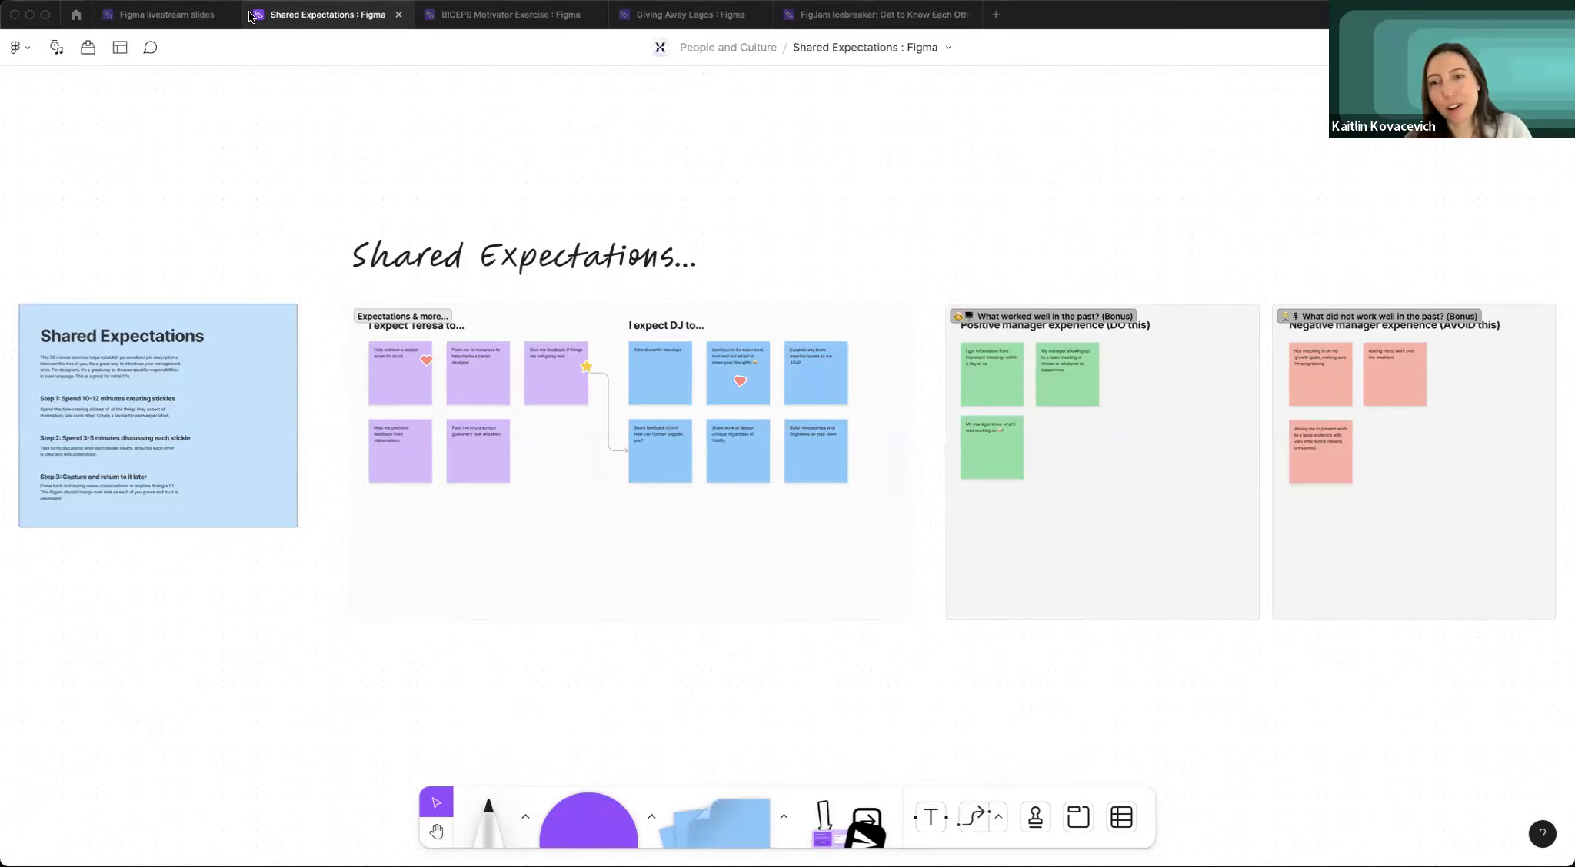
{"action": "mouse_move", "coordinate": [185, 23]}
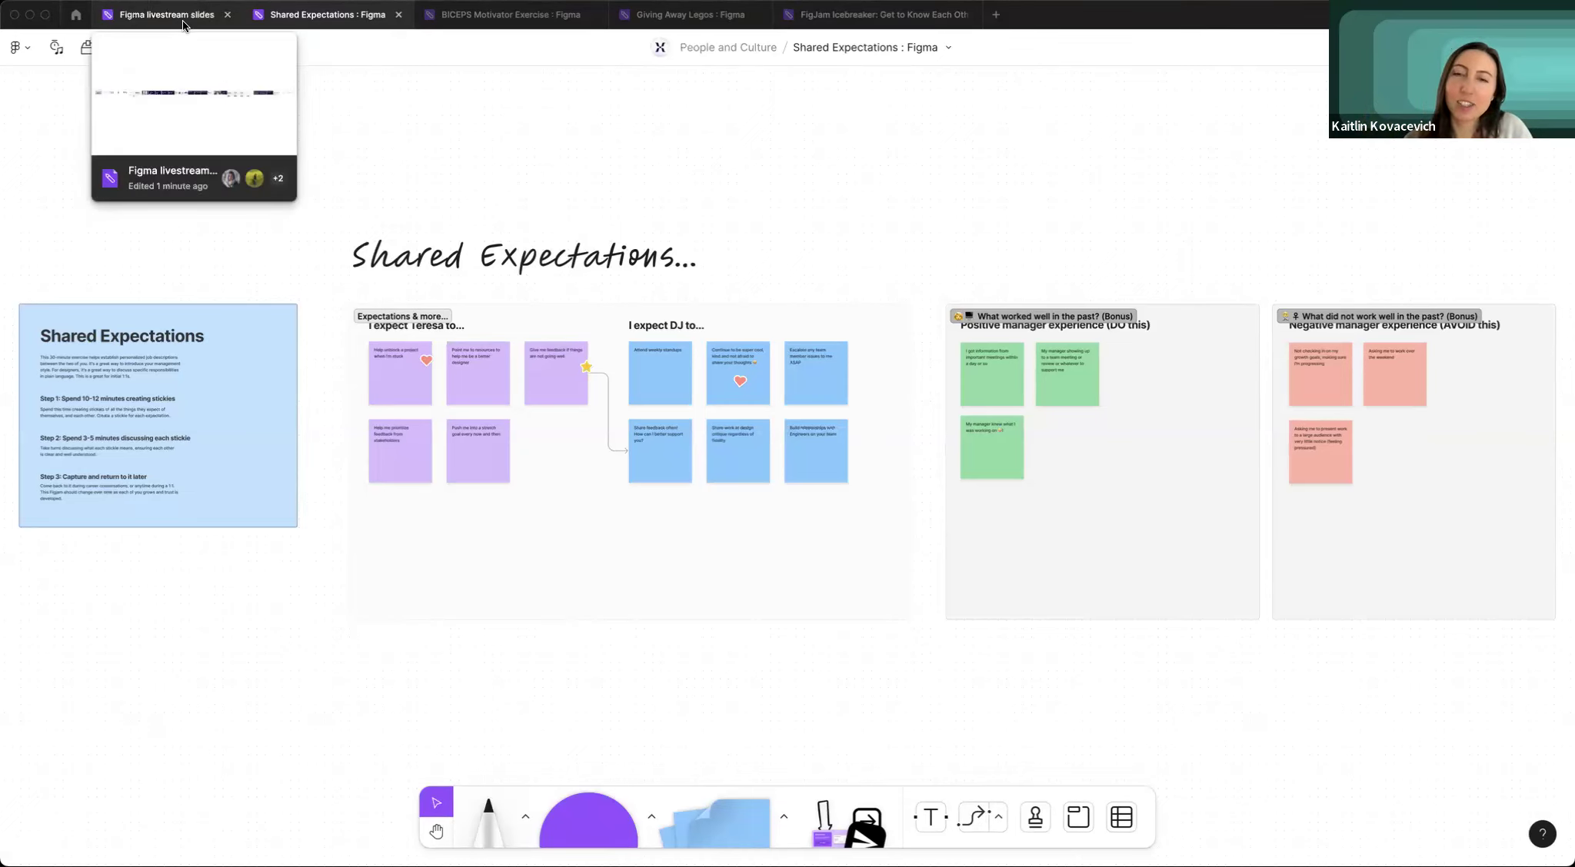
Scroll the livestream slides to Building team trust, then switch to the BICEPS Motivator Exercise board.
{"action": "left_click", "coordinate": [185, 17]}
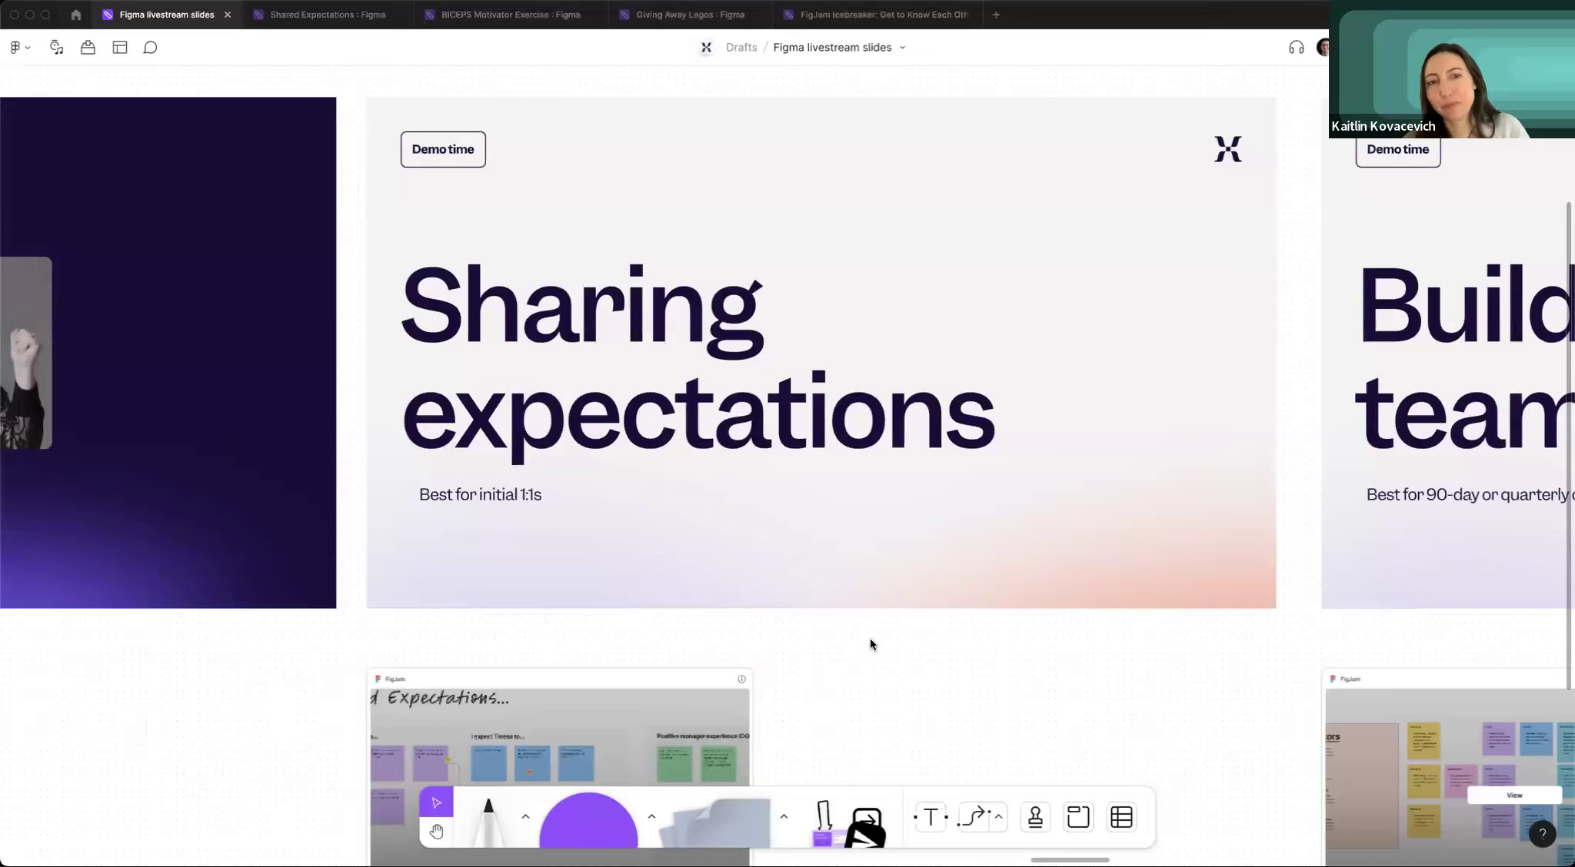
{"action": "scroll", "coordinate": [871, 644], "scroll_direction": "right", "scroll_amount": 5}
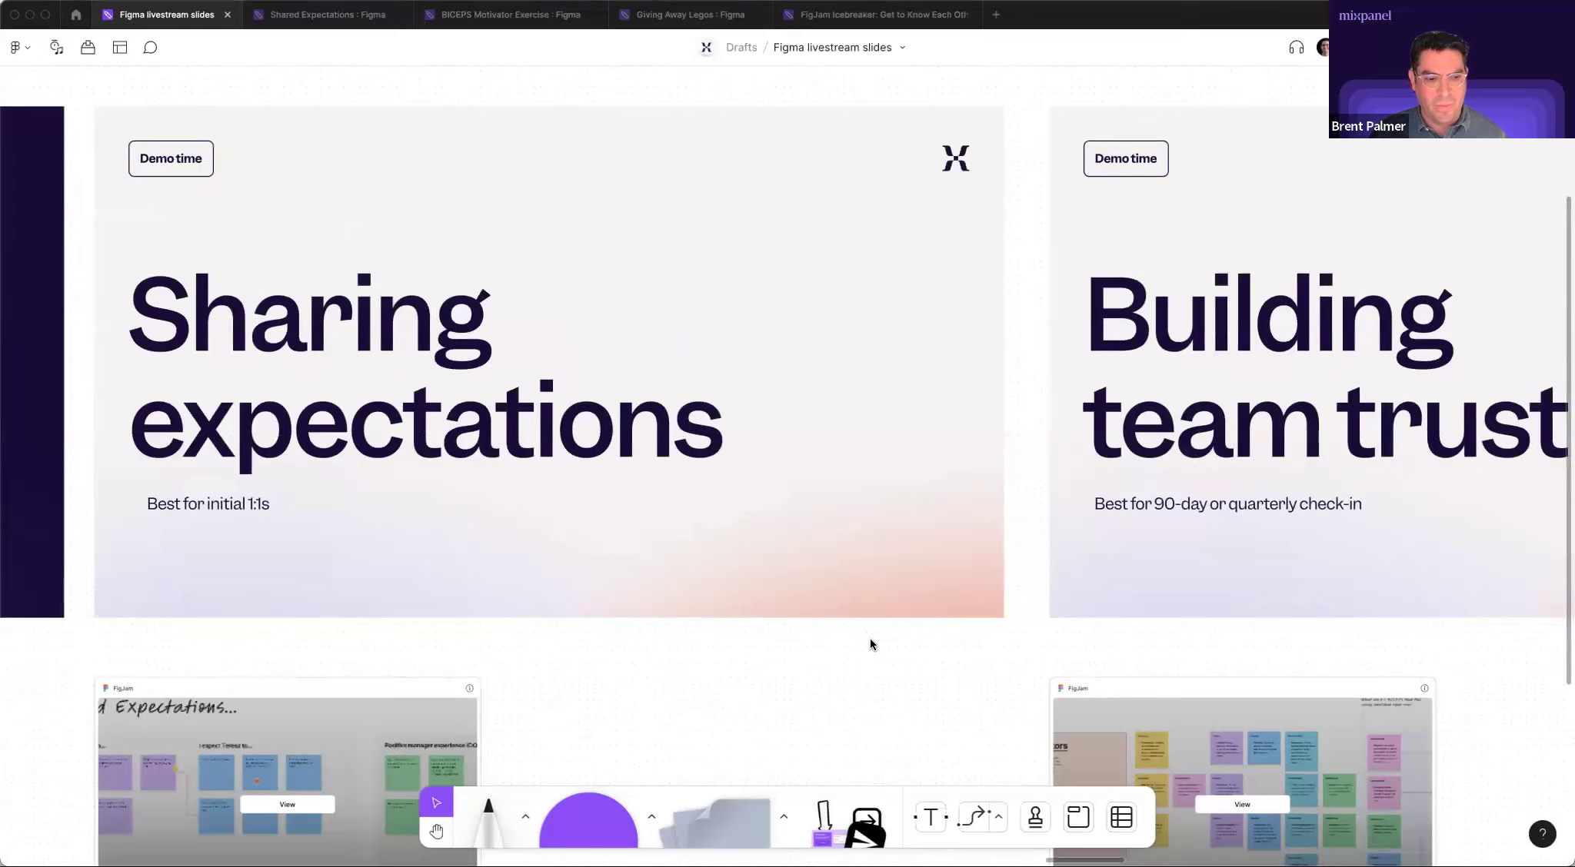
{"action": "scroll", "coordinate": [871, 644], "scroll_direction": "right", "scroll_amount": 10}
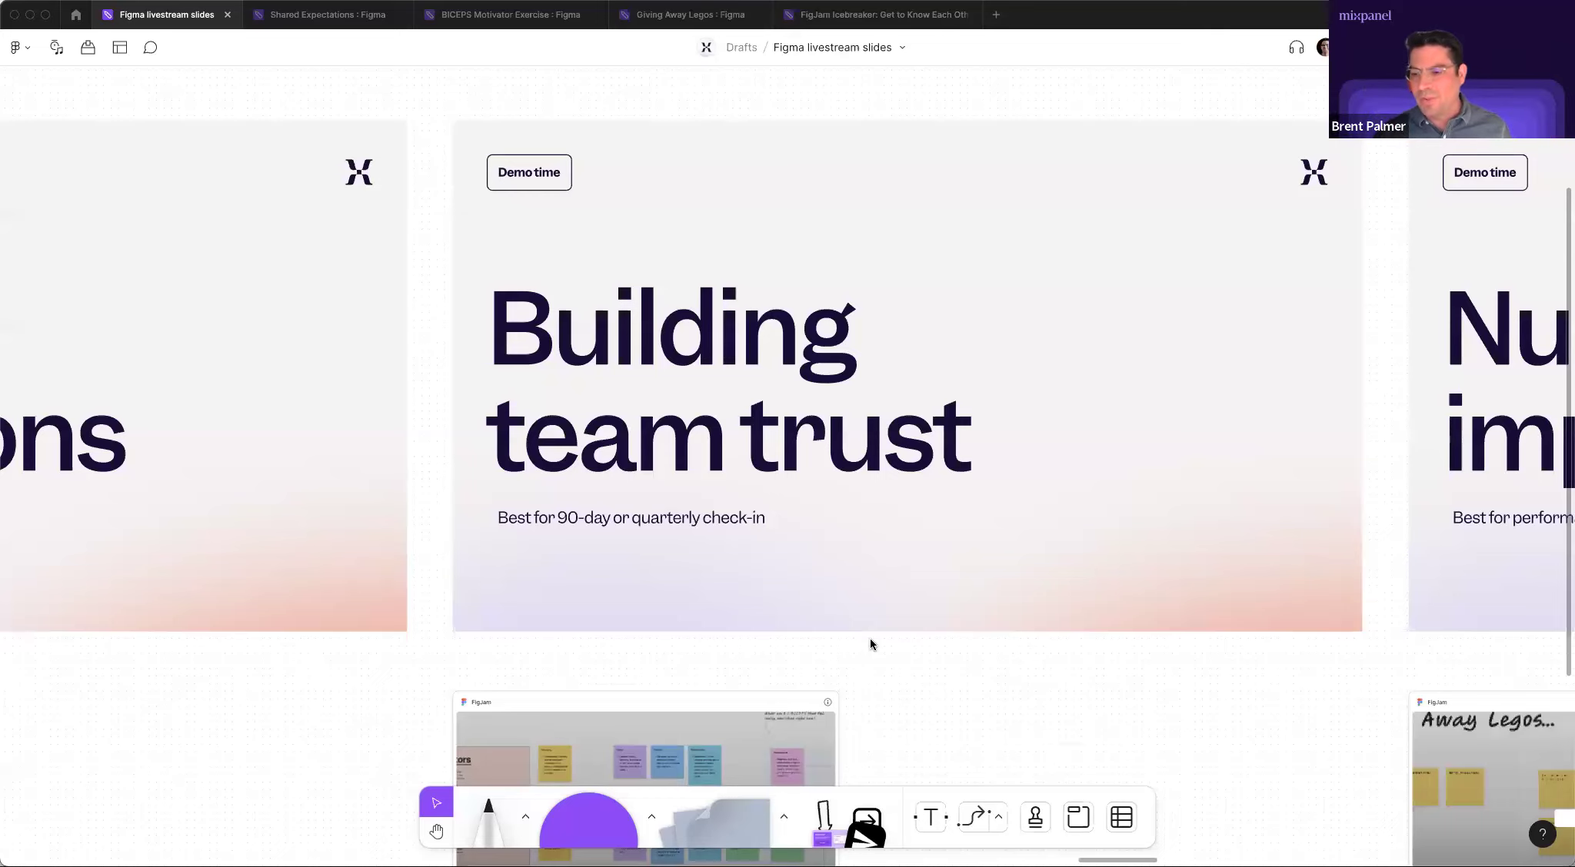
{"action": "scroll", "coordinate": [870, 644], "scroll_direction": "down", "scroll_amount": 3}
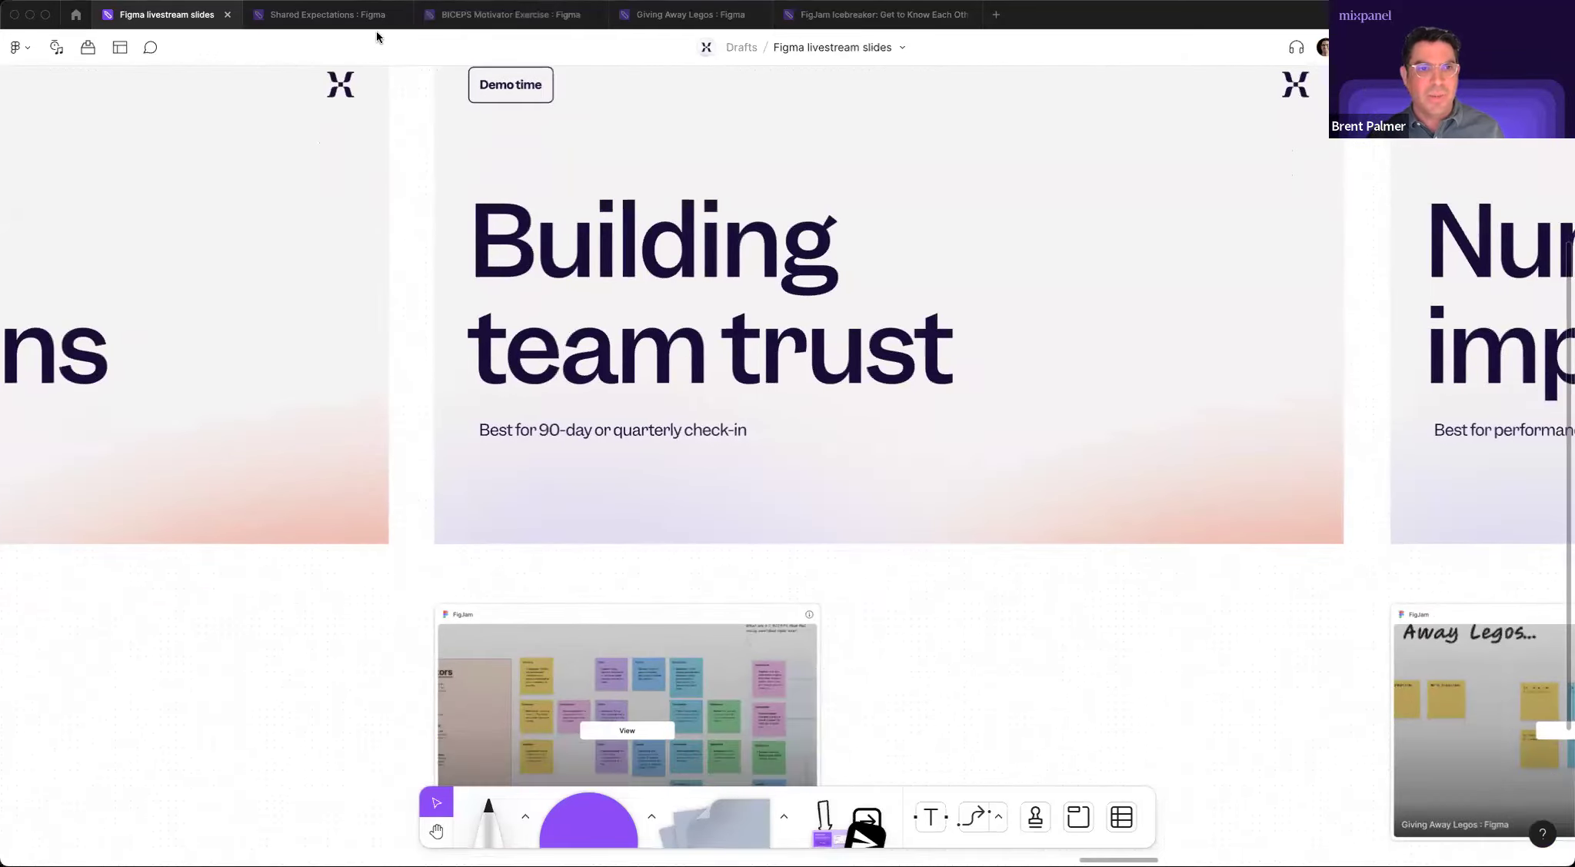
{"action": "mouse_move", "coordinate": [464, 21]}
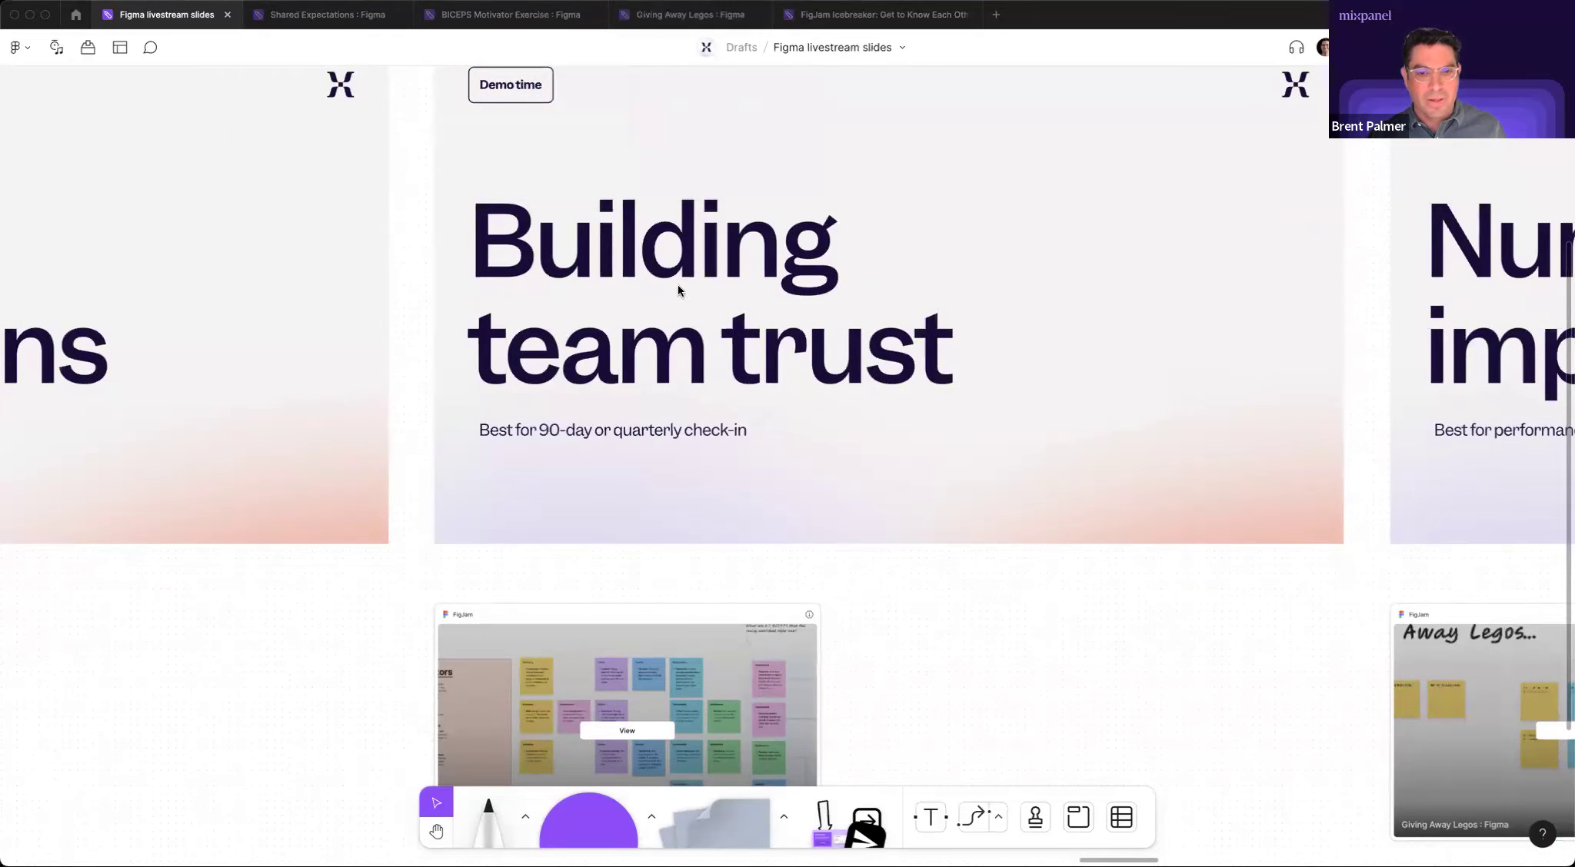
{"action": "left_click", "coordinate": [487, 11]}
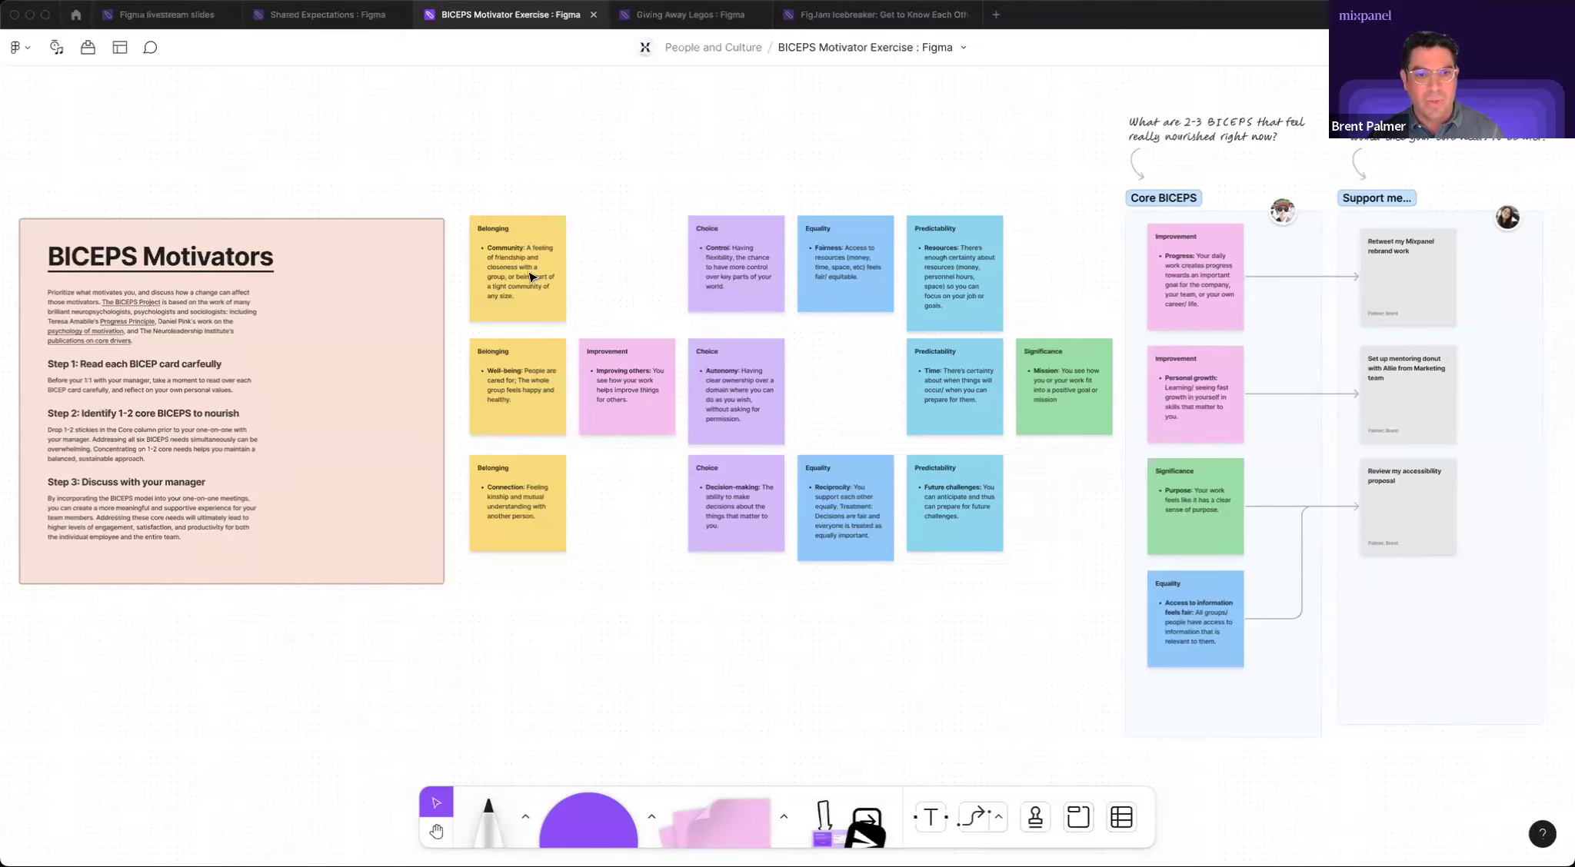
{"action": "left_click", "coordinate": [608, 382]}
{"action": "left_click", "coordinate": [730, 400]}
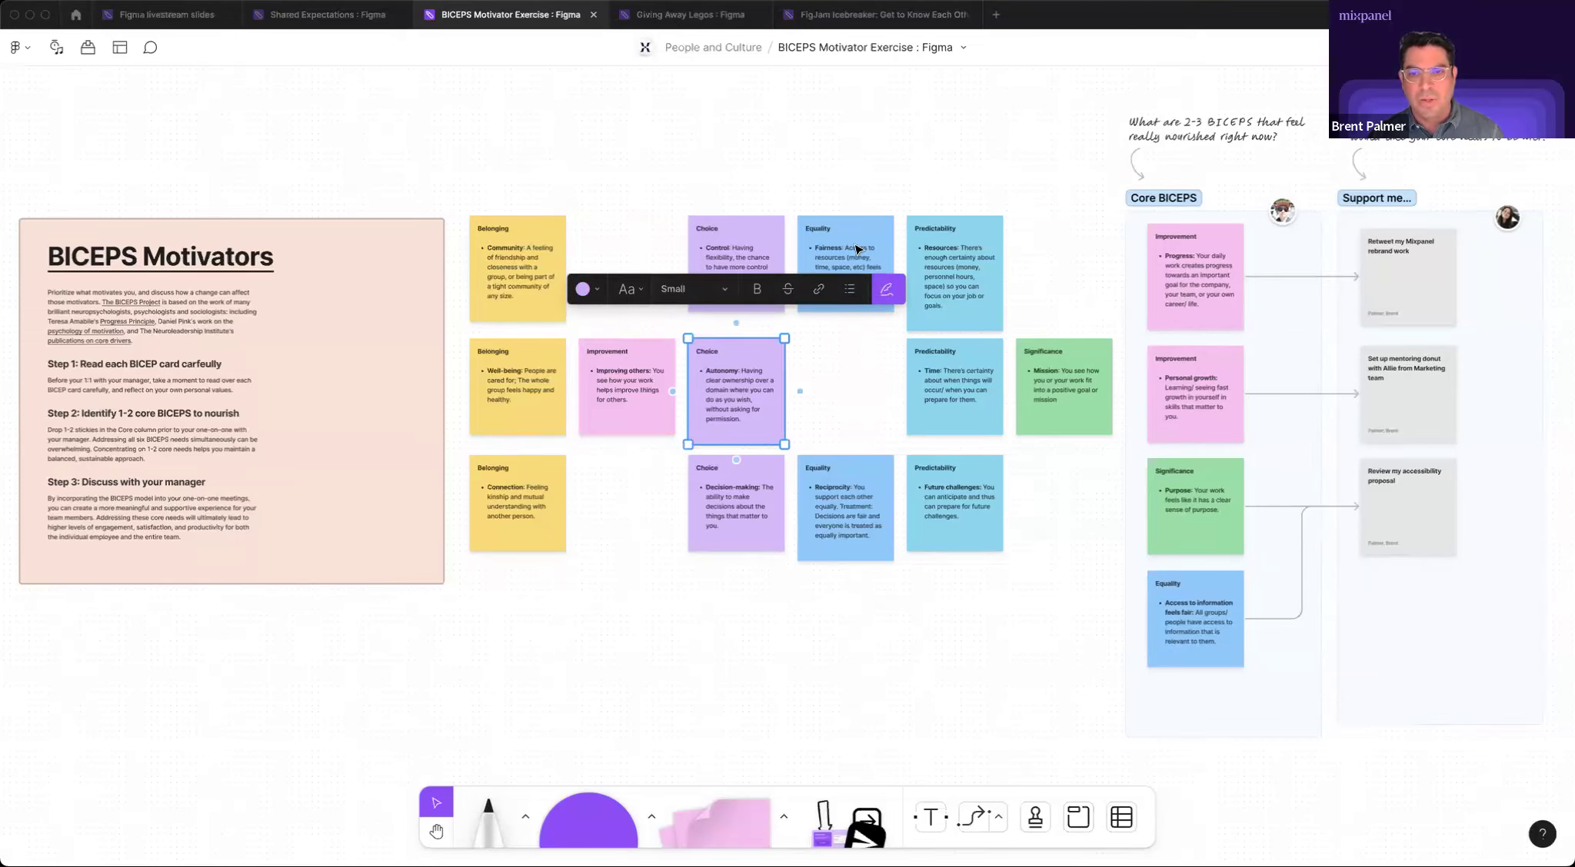
{"action": "left_click", "coordinate": [1071, 413]}
{"action": "left_click", "coordinate": [1081, 566]}
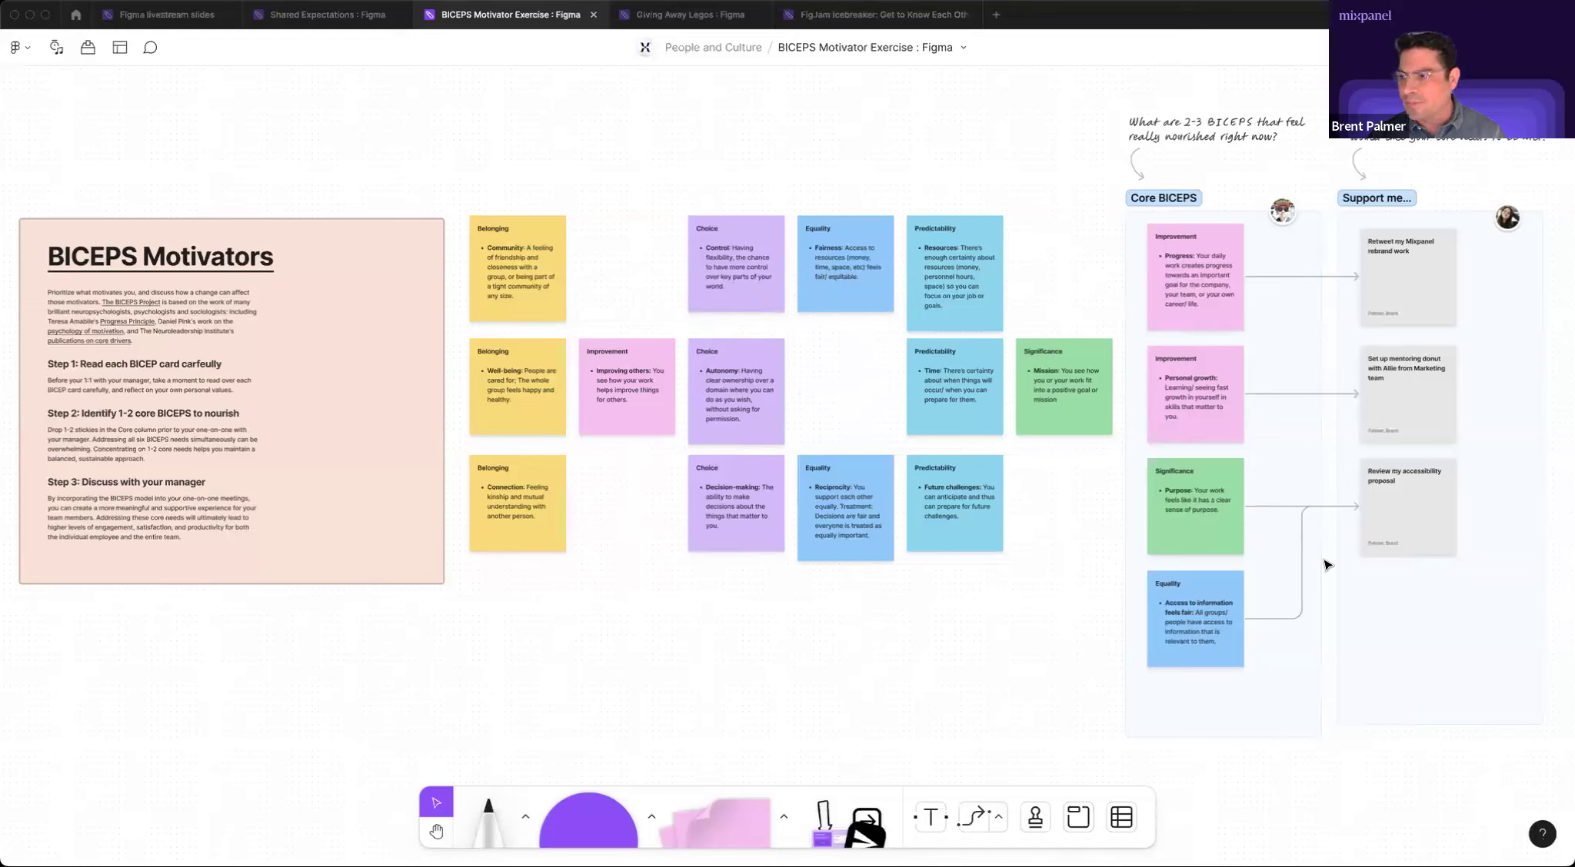
{"action": "left_click_drag", "start_coordinate": [1049, 632], "coordinate": [517, 324]}
{"action": "left_click", "coordinate": [668, 612]}
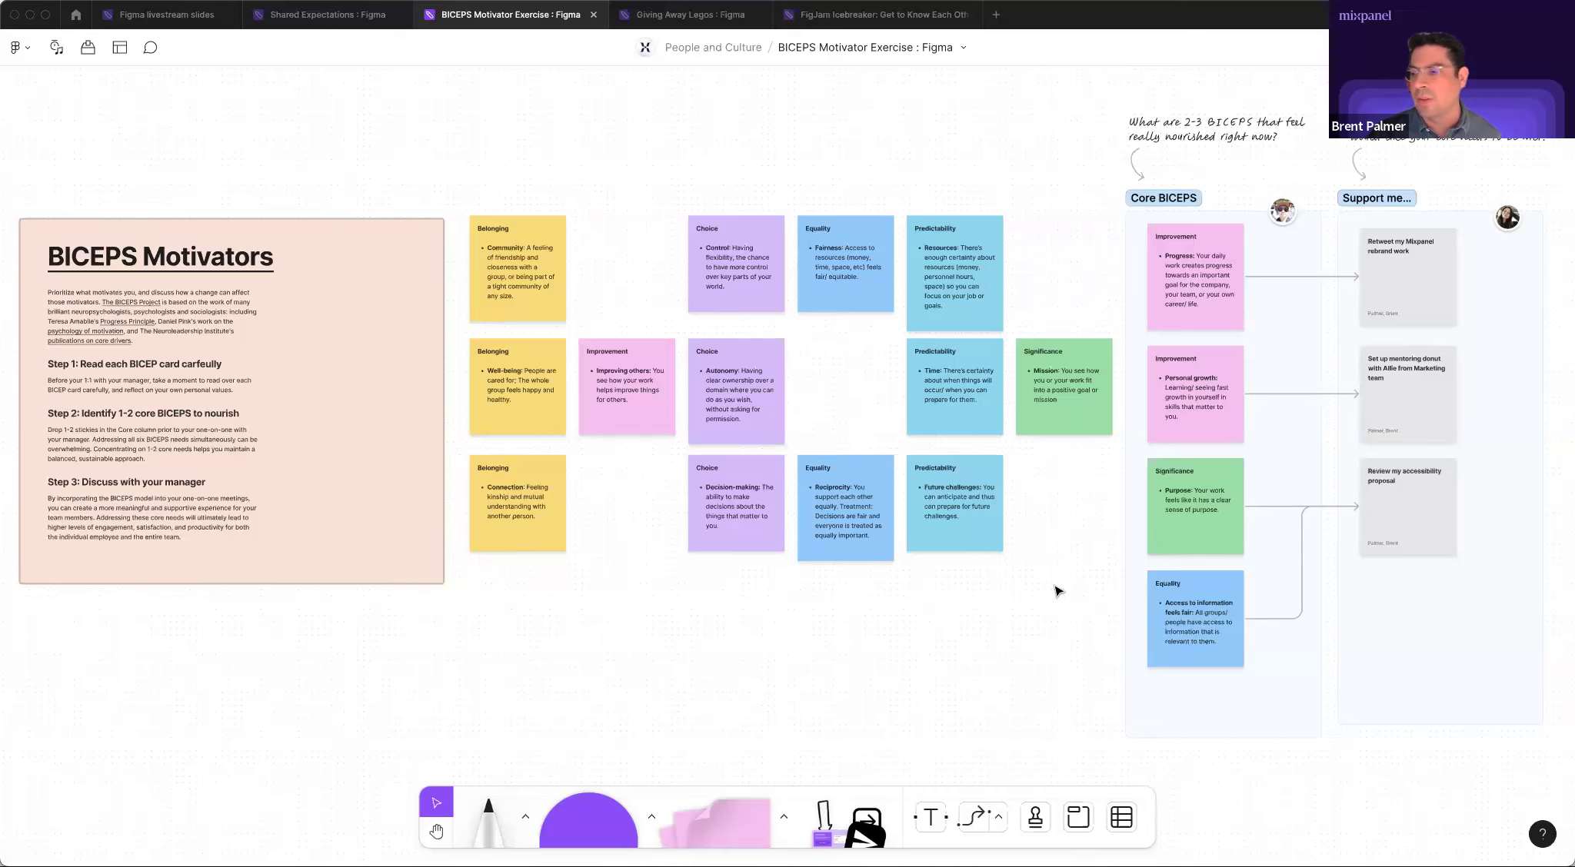
Select and clear a group of stickies, then pan over to the Core BICEPS column.
{"action": "scroll", "coordinate": [1055, 590], "scroll_direction": "right", "scroll_amount": 2}
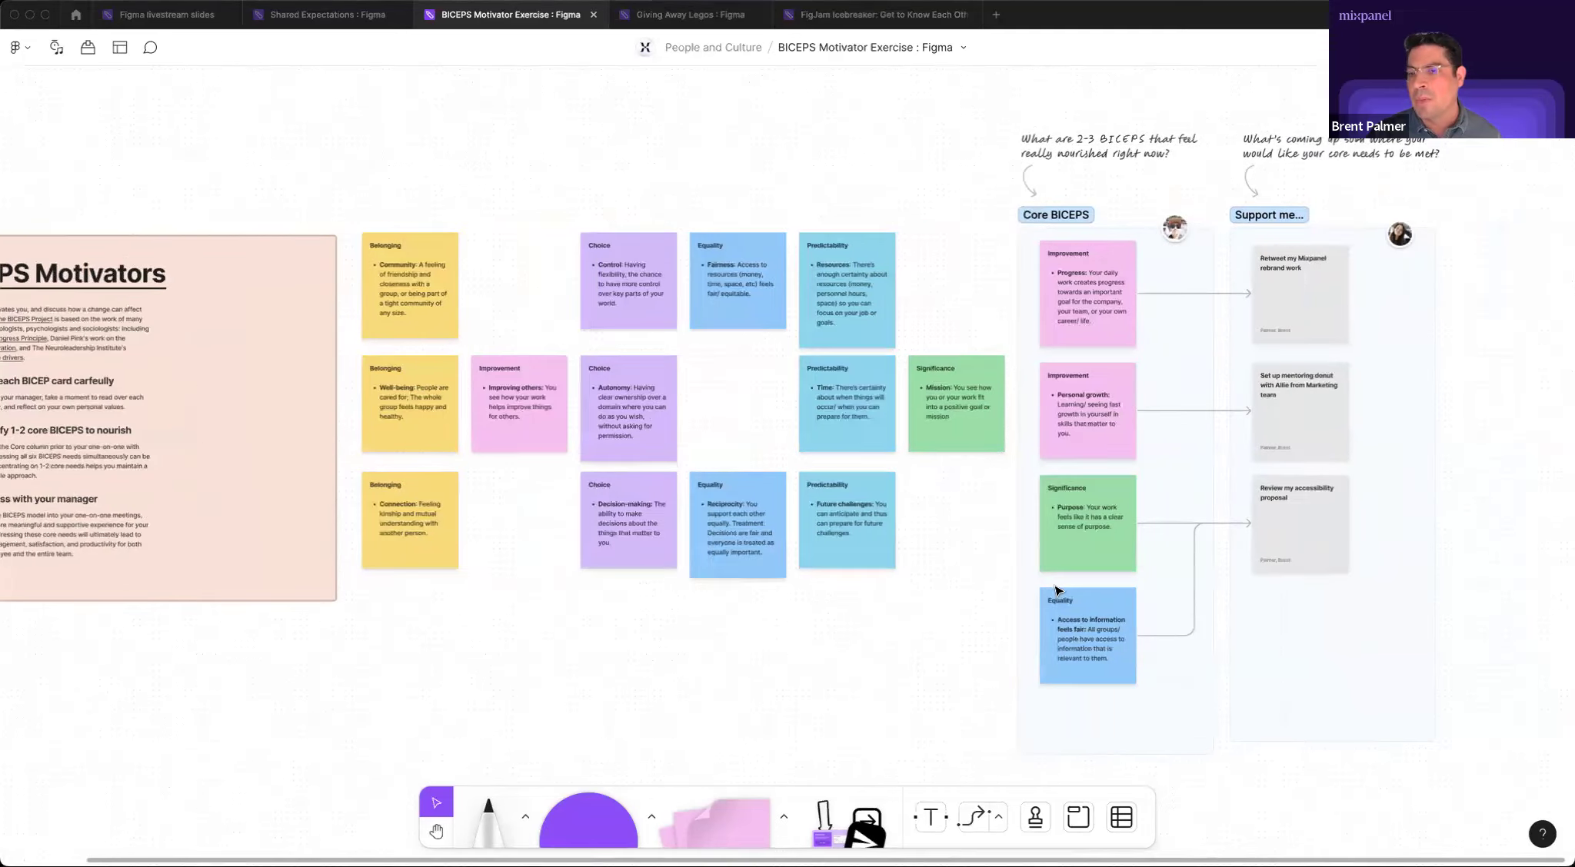
{"action": "scroll", "coordinate": [1054, 590], "scroll_direction": "left", "scroll_amount": 3}
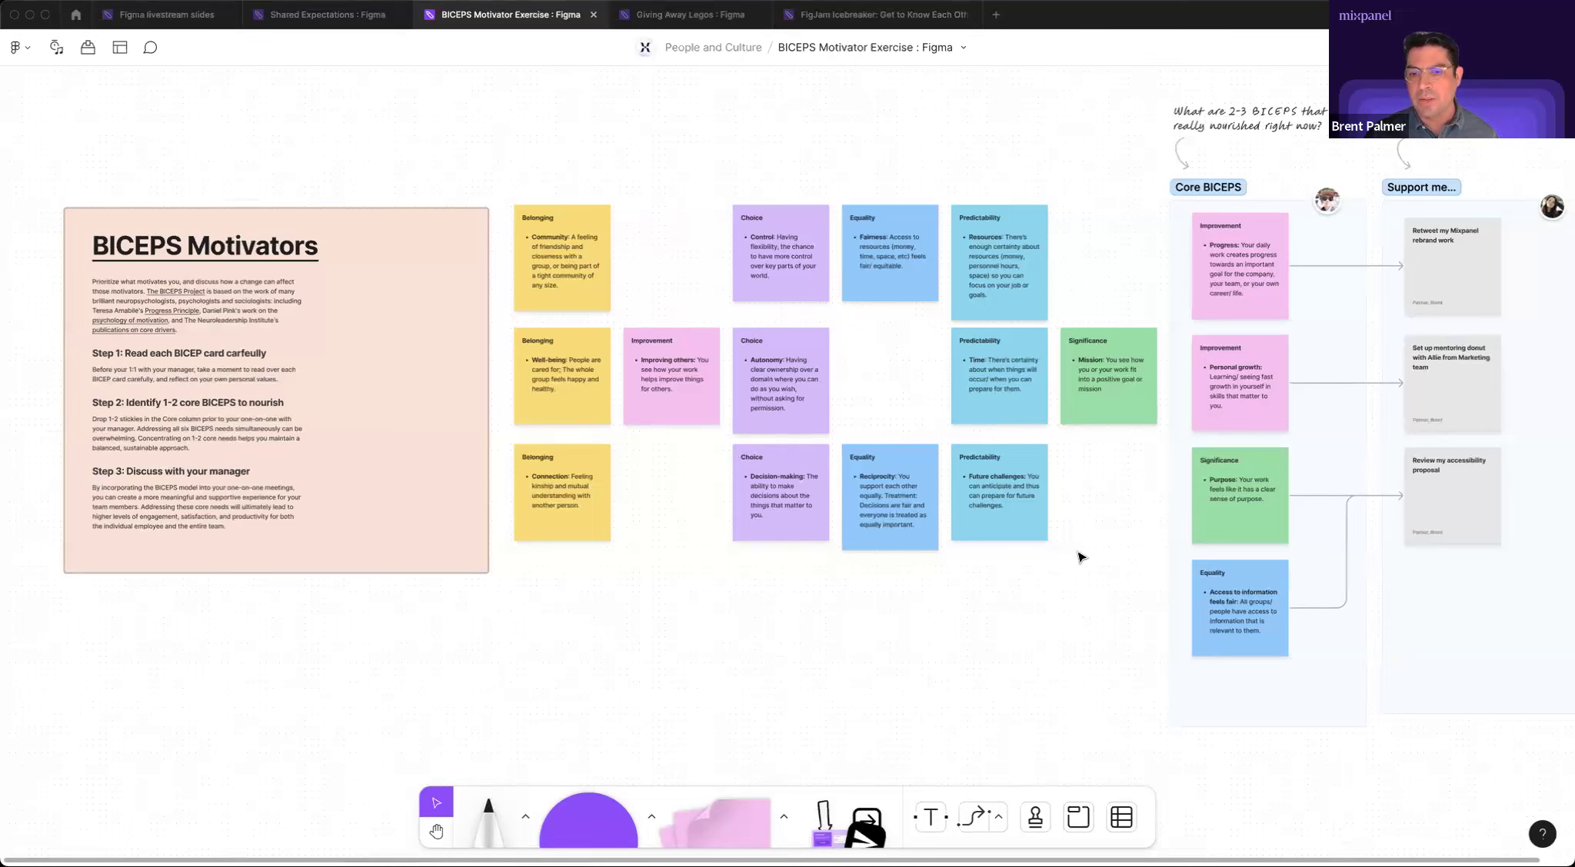
{"action": "left_click_drag", "start_coordinate": [1088, 552], "coordinate": [510, 201]}
{"action": "left_click", "coordinate": [671, 631]}
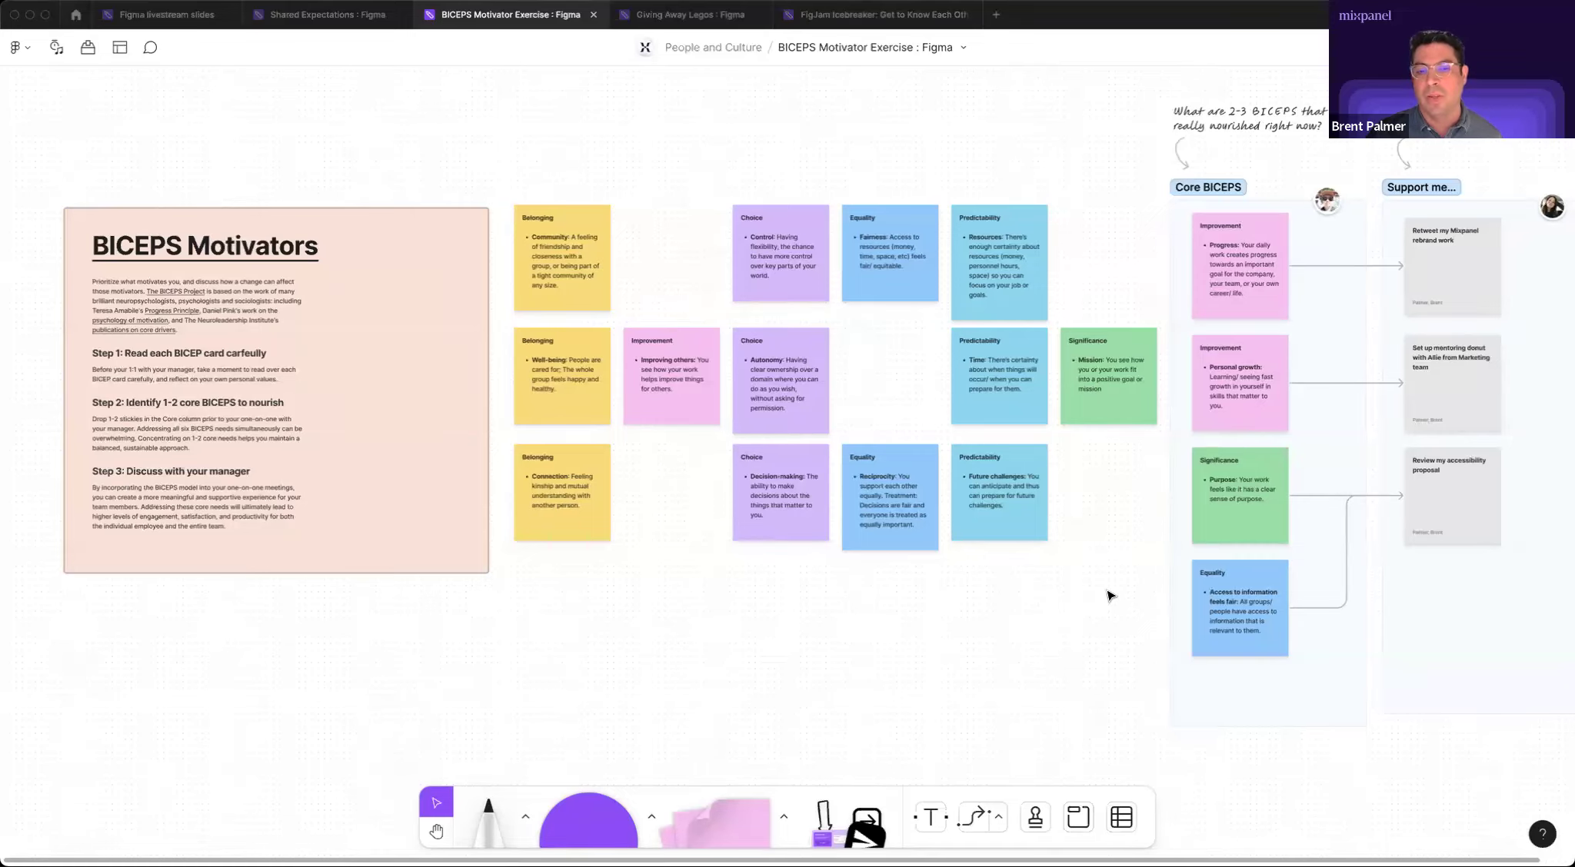
{"action": "scroll", "coordinate": [1100, 590], "scroll_direction": "right", "scroll_amount": 2}
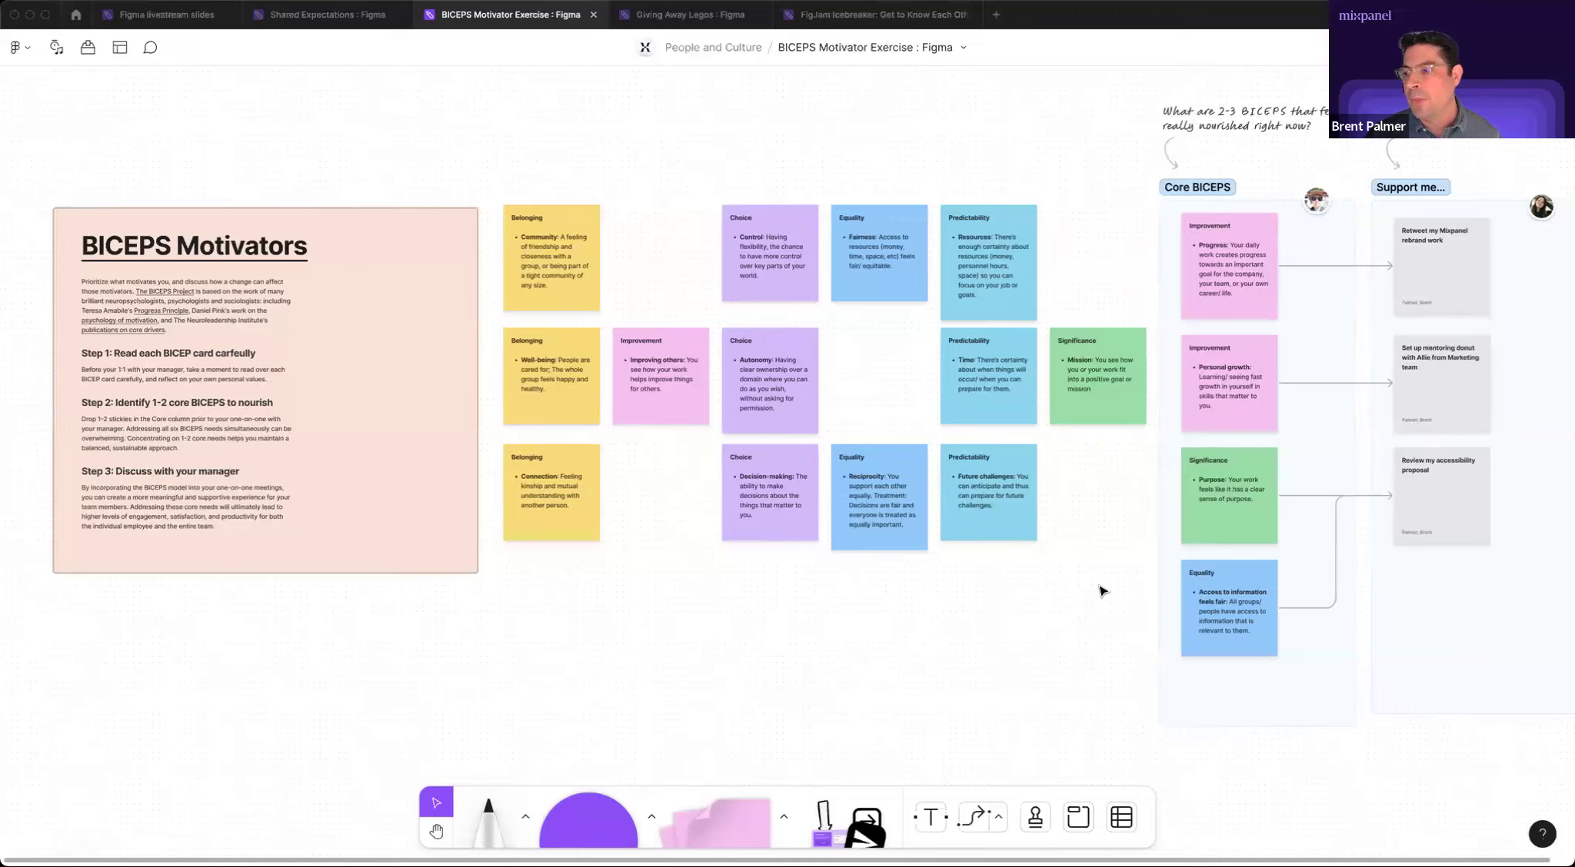
{"action": "scroll", "coordinate": [1100, 590], "scroll_direction": "right", "scroll_amount": 10}
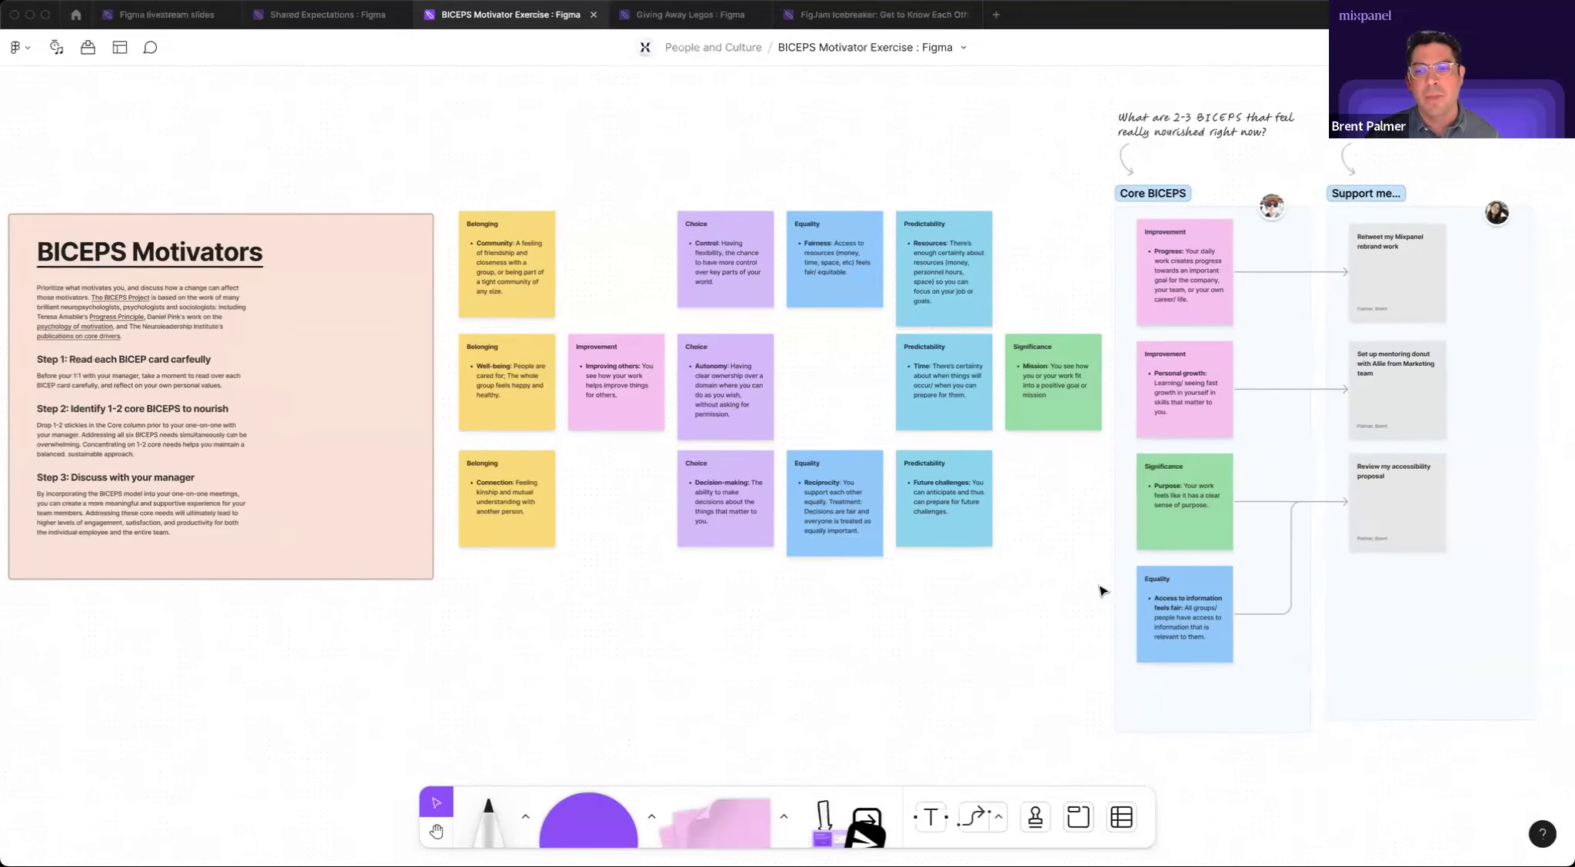
{"action": "scroll", "coordinate": [978, 278], "scroll_direction": "down", "scroll_amount": 5}
{"action": "scroll", "coordinate": [978, 278], "scroll_direction": "right", "scroll_amount": 2}
Check the Progress, Personal growth and prompt notes, then zoom in twice on Progress.
{"action": "left_click", "coordinate": [990, 277]}
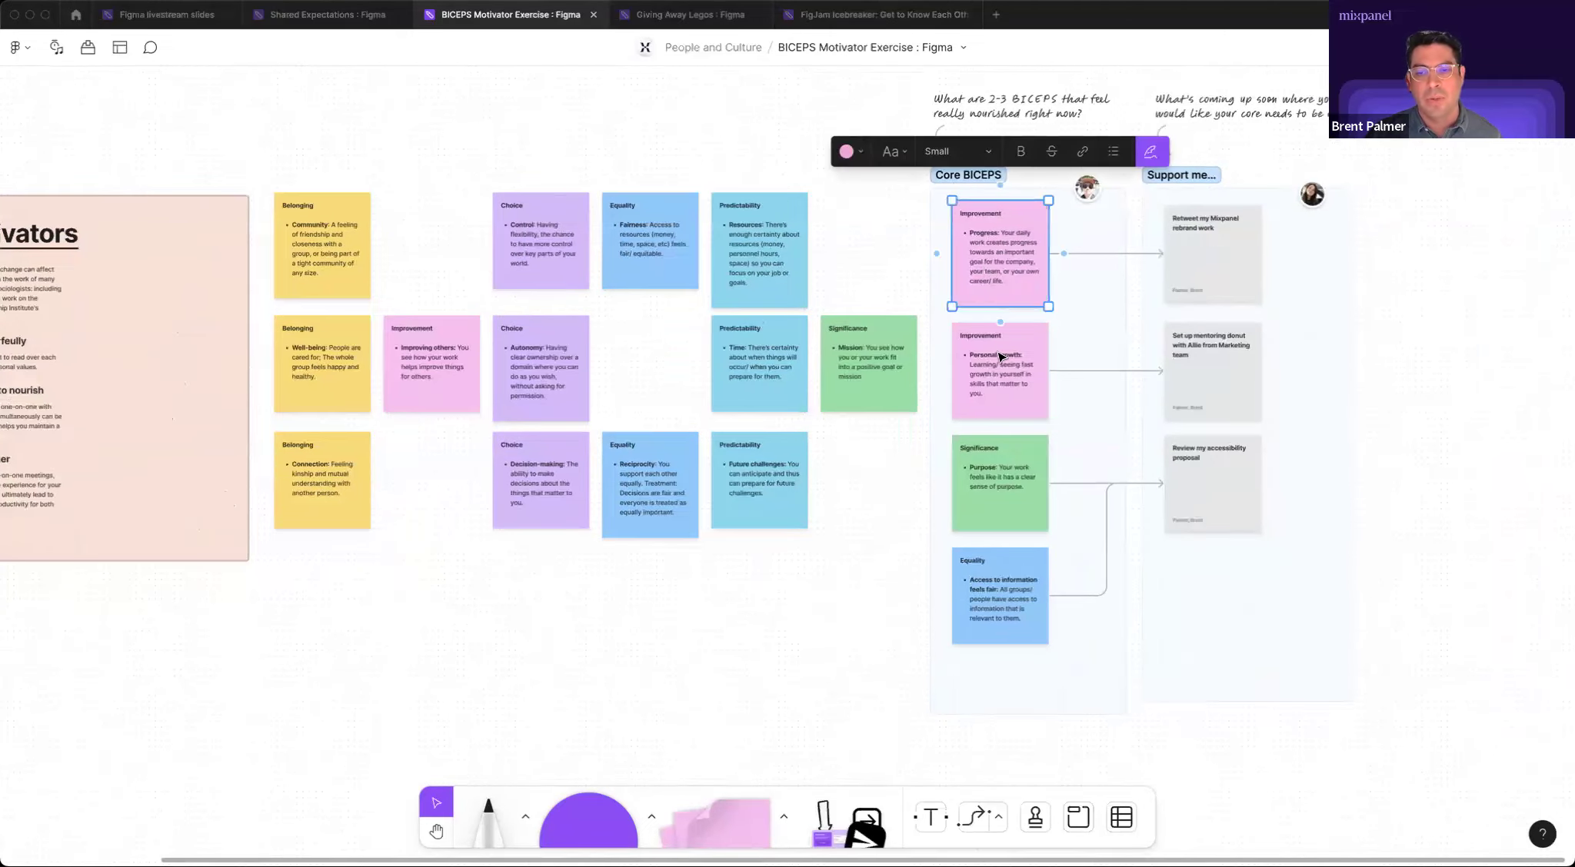
{"action": "left_click", "coordinate": [1001, 355]}
{"action": "left_click", "coordinate": [989, 256]}
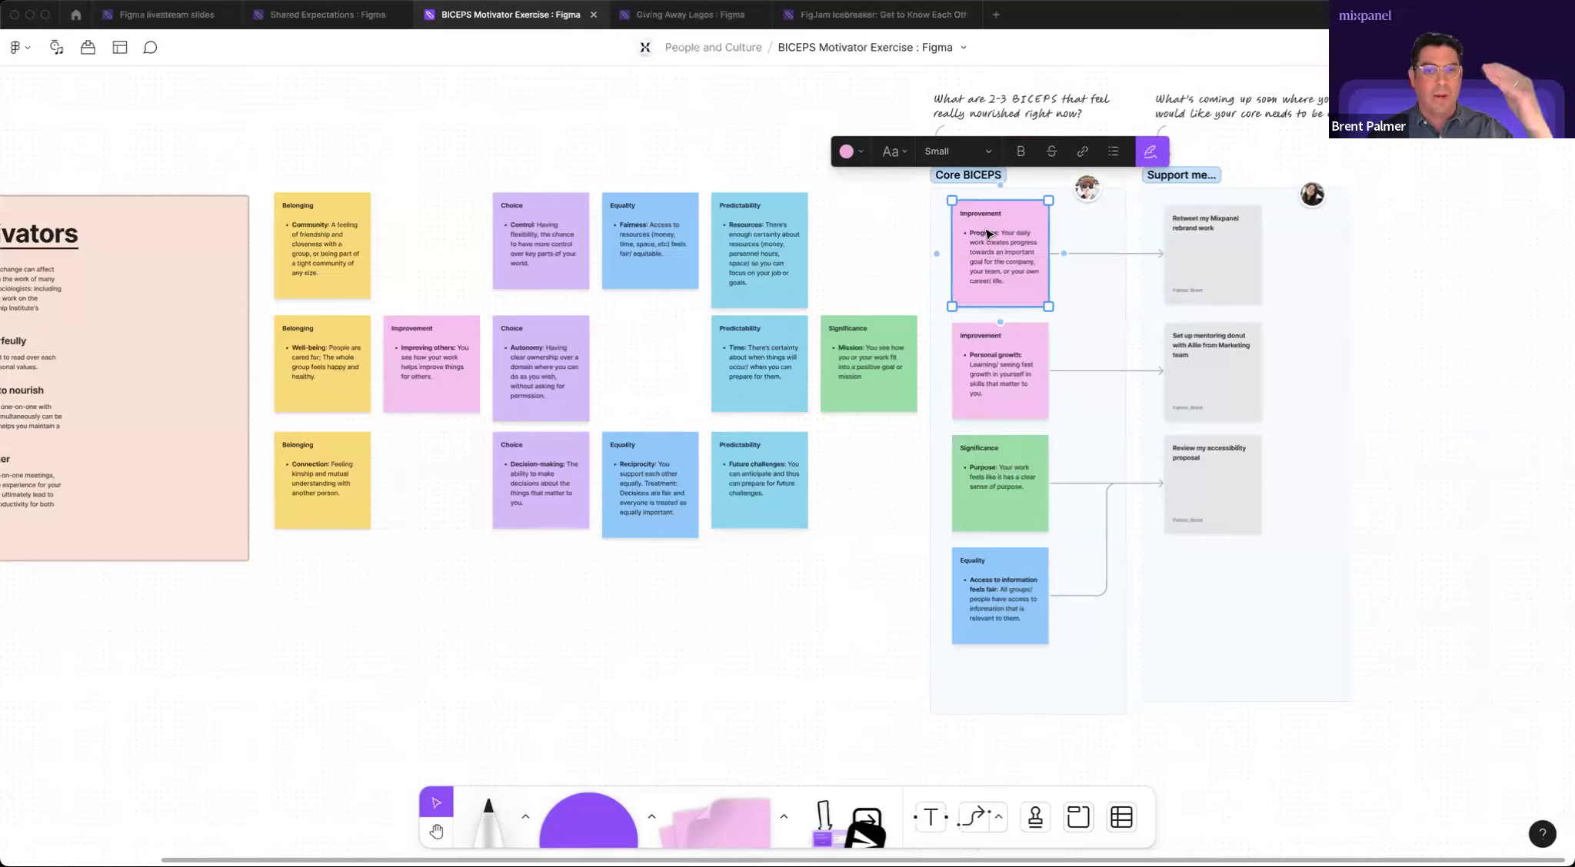
{"action": "left_click", "coordinate": [1047, 114]}
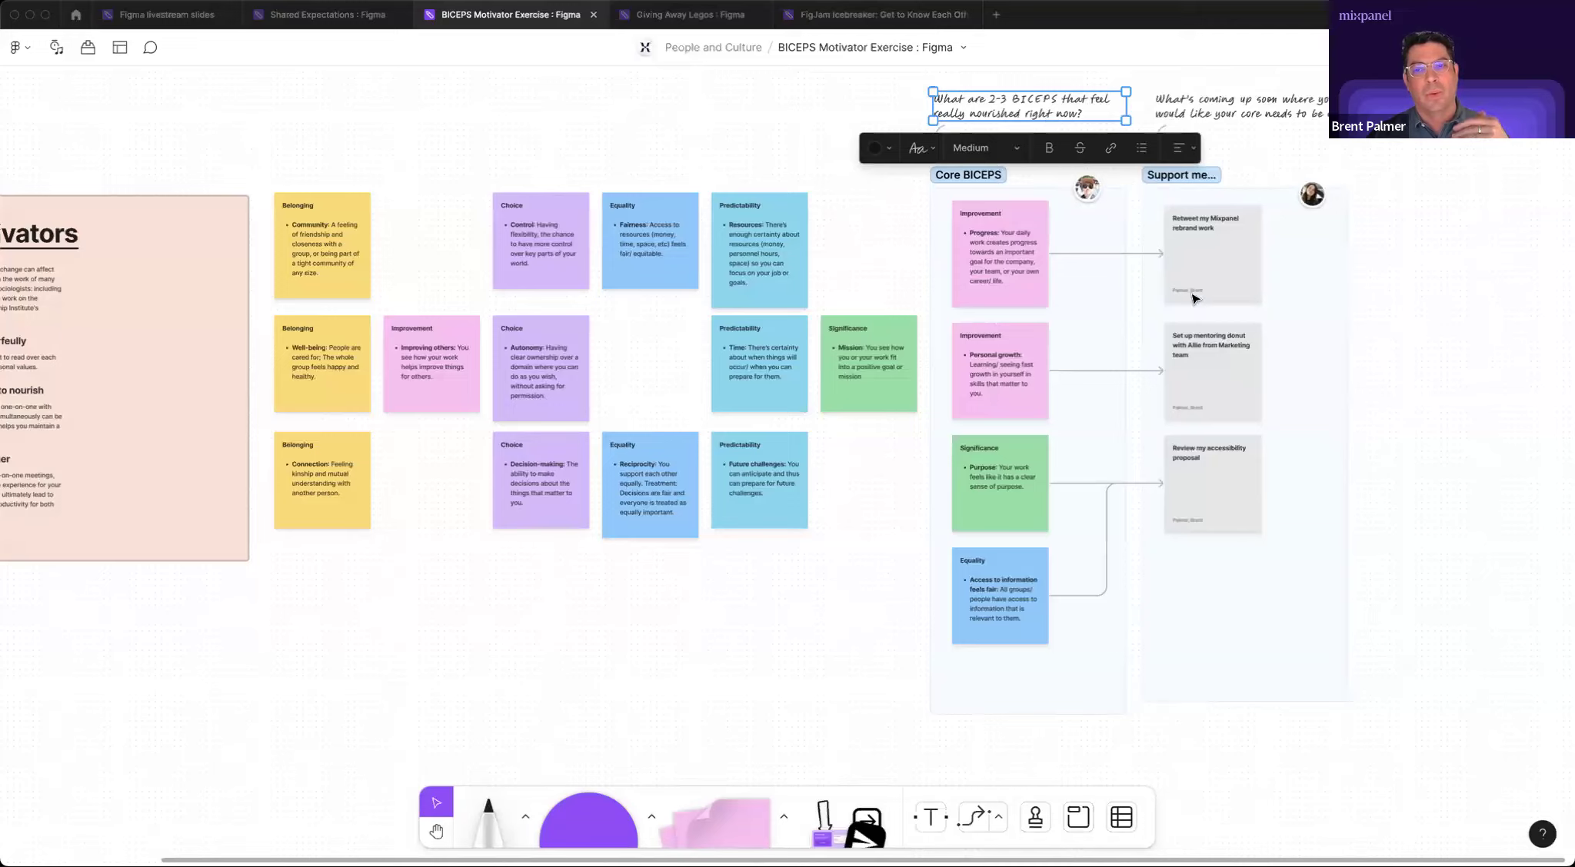
{"action": "left_click", "coordinate": [995, 266]}
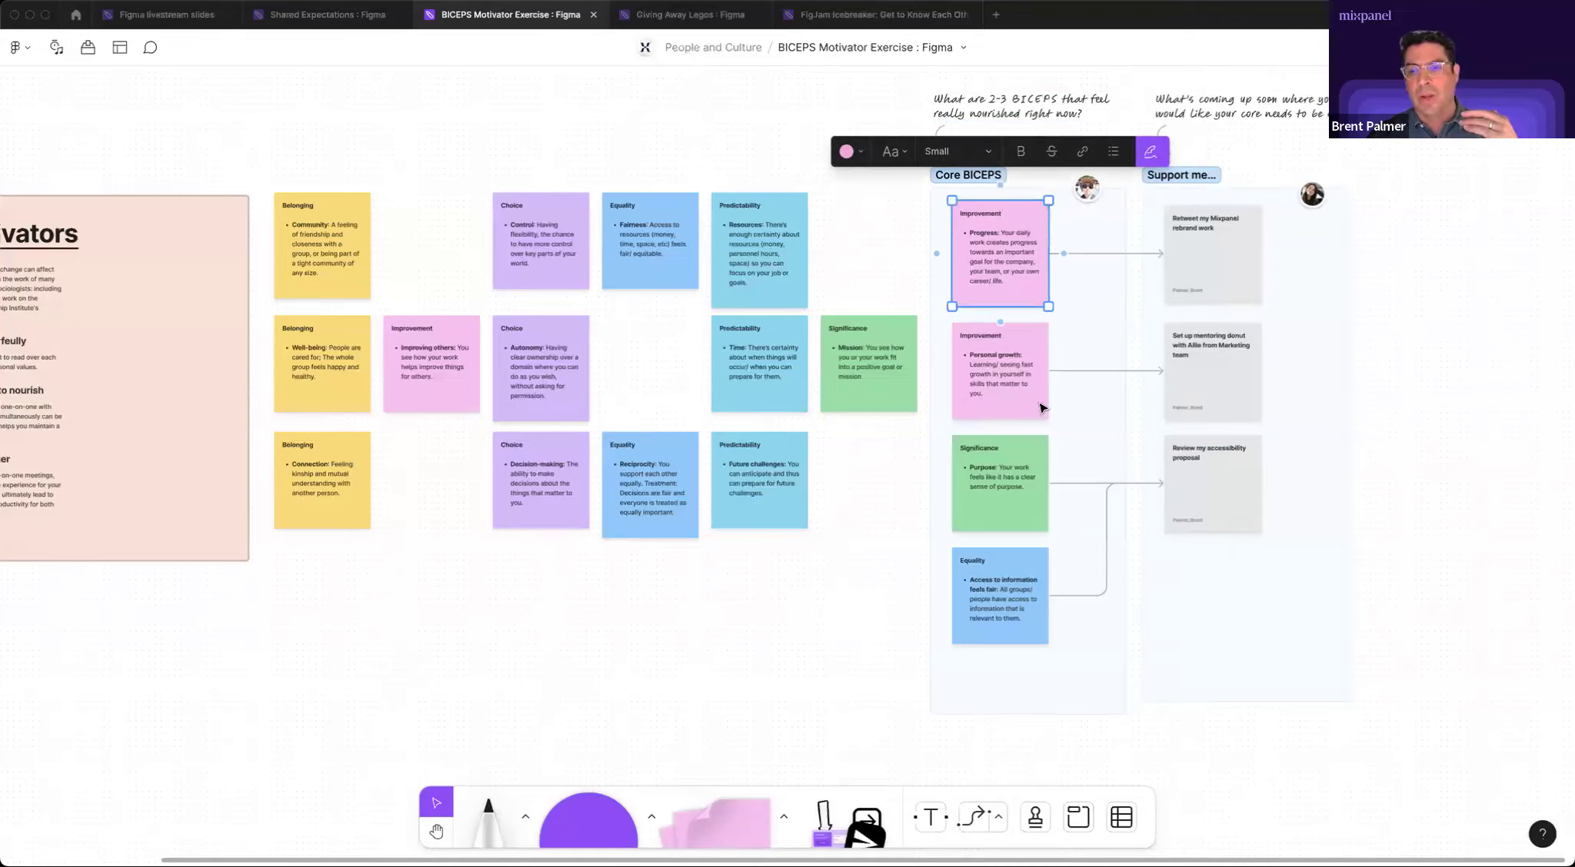
{"action": "left_click", "coordinate": [1380, 318]}
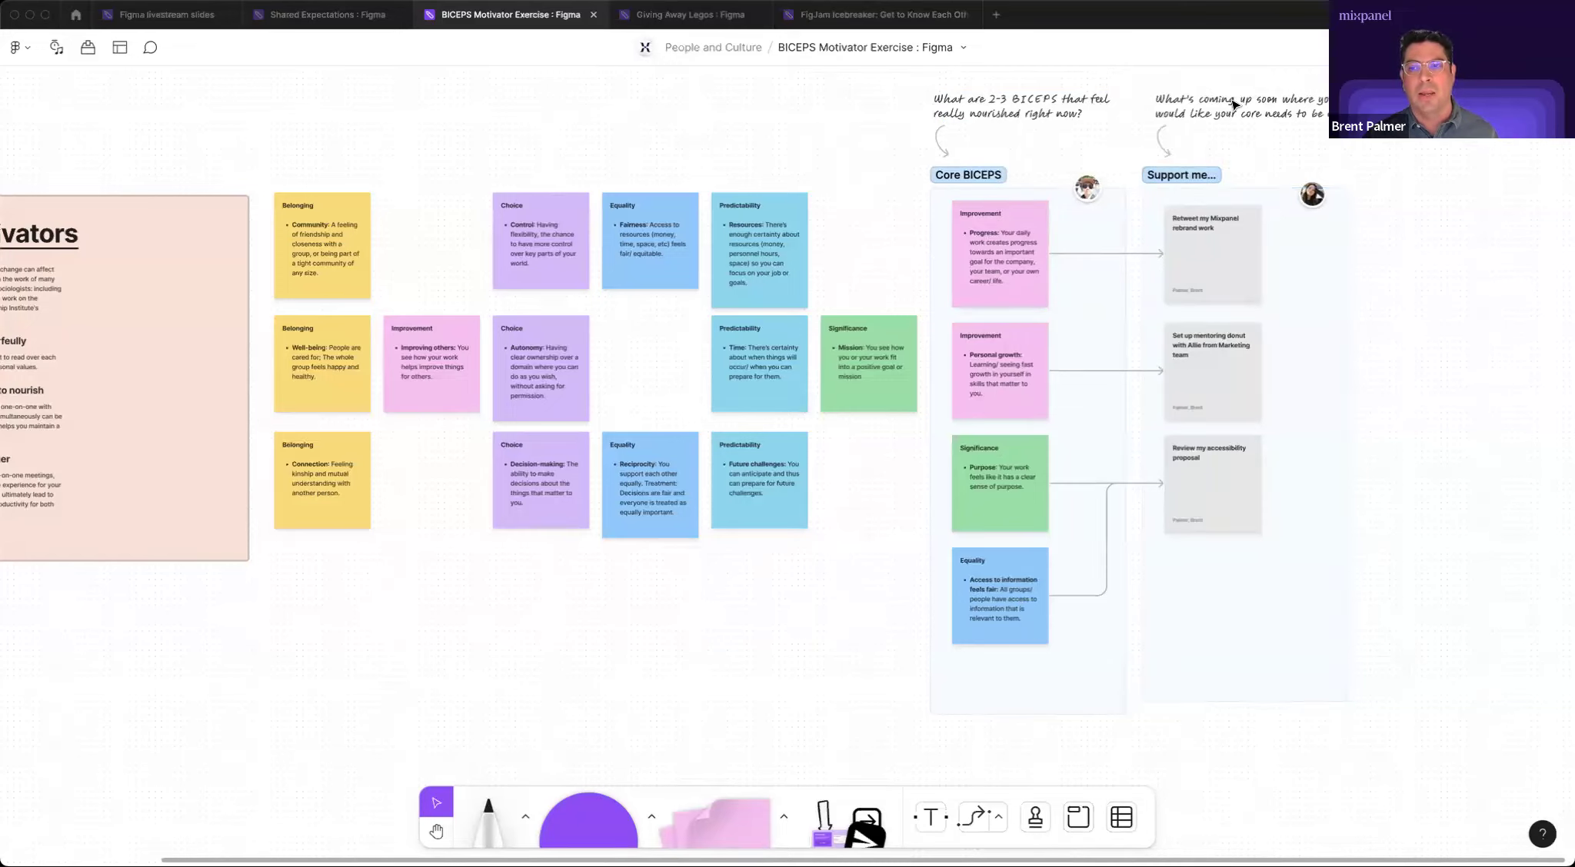
{"action": "left_click", "coordinate": [883, 158]}
{"action": "left_click", "coordinate": [883, 159]}
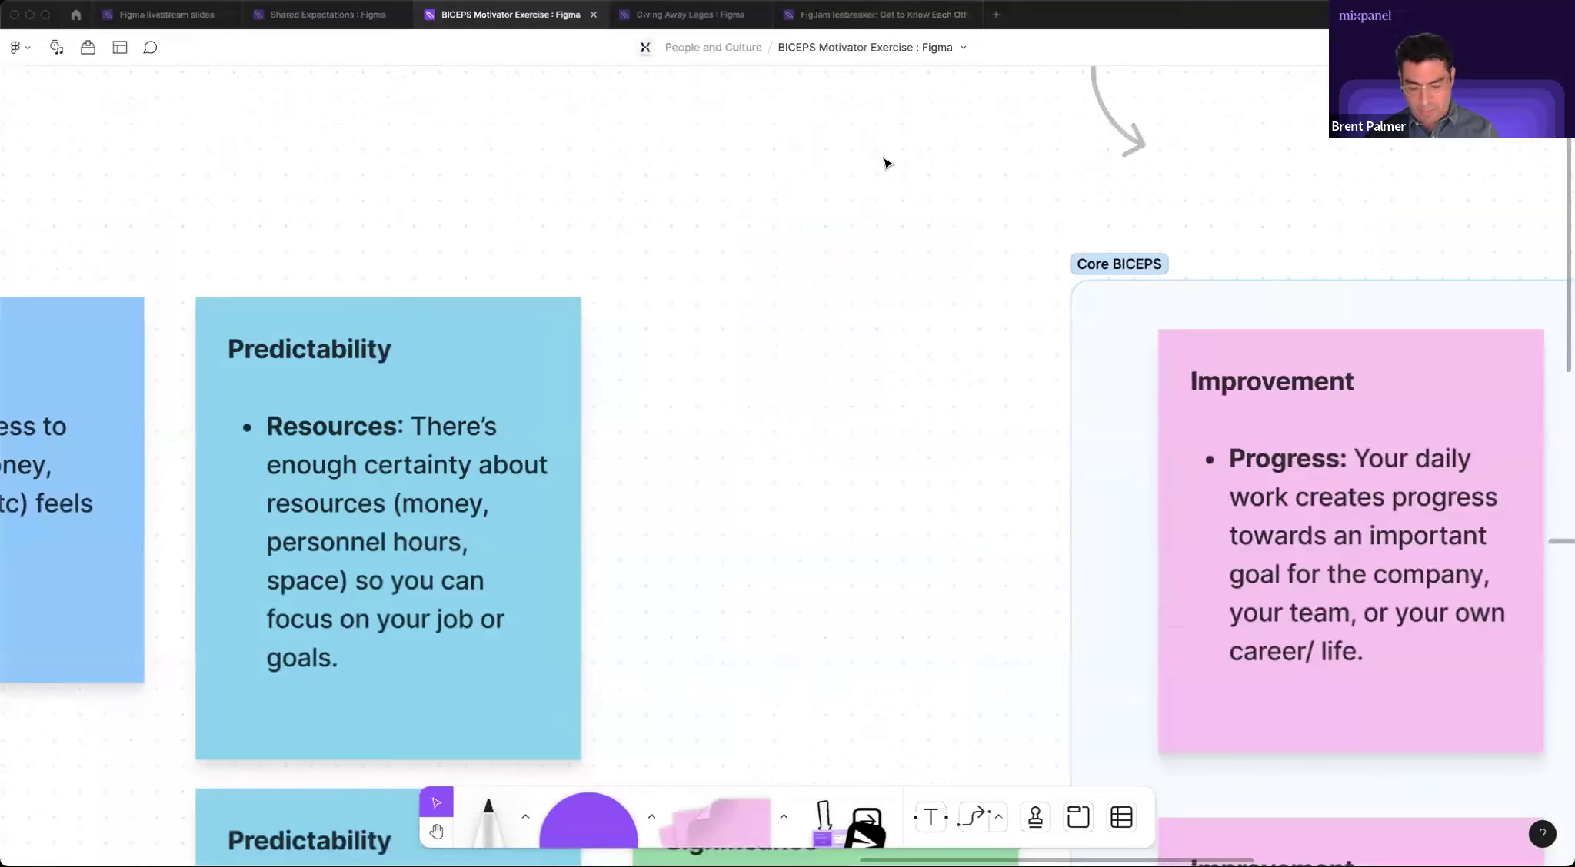
Zoom back out and point out the avatars on the Core BICEPS and Support me columns.
{"action": "key", "text": "super+minus"}
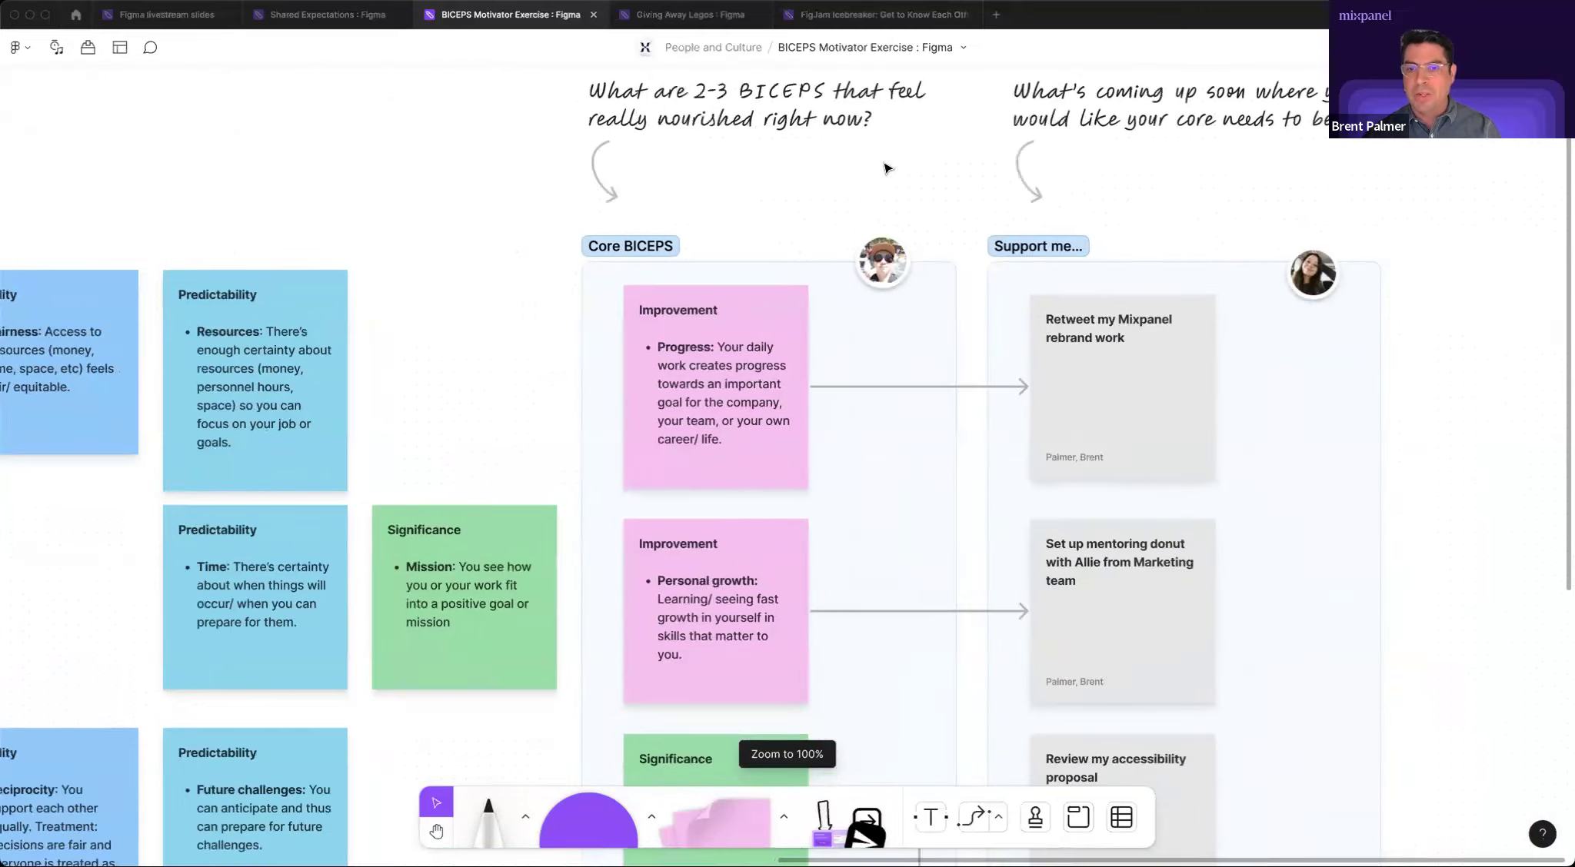
{"action": "left_click", "coordinate": [887, 254]}
{"action": "left_click", "coordinate": [1440, 297]}
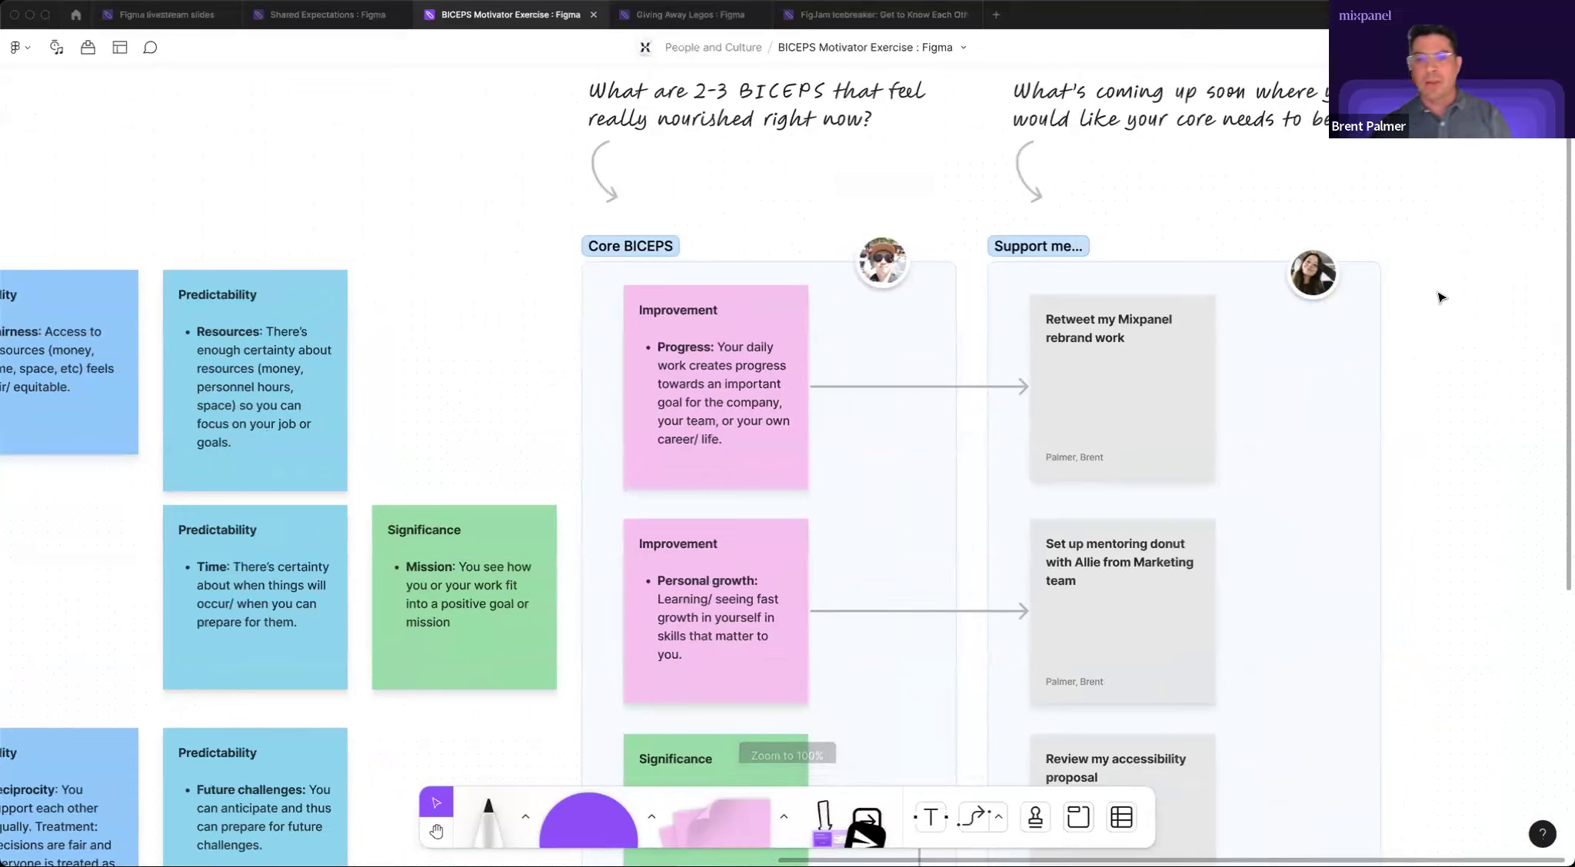
{"action": "left_click", "coordinate": [1312, 274]}
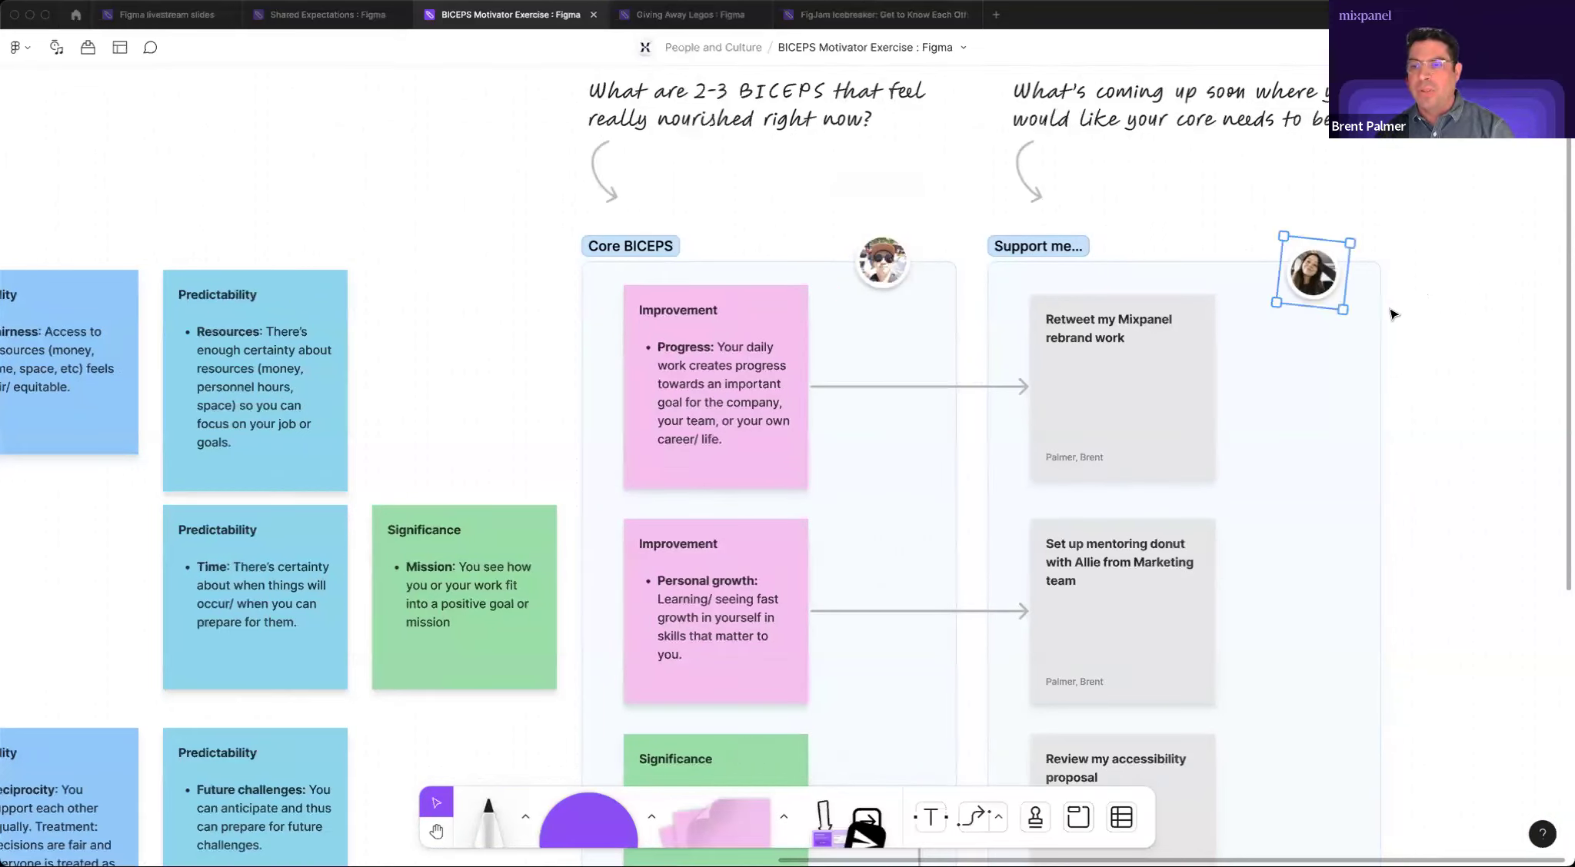
{"action": "left_click", "coordinate": [1458, 361]}
{"action": "scroll", "coordinate": [738, 322], "scroll_direction": "down", "scroll_amount": 2}
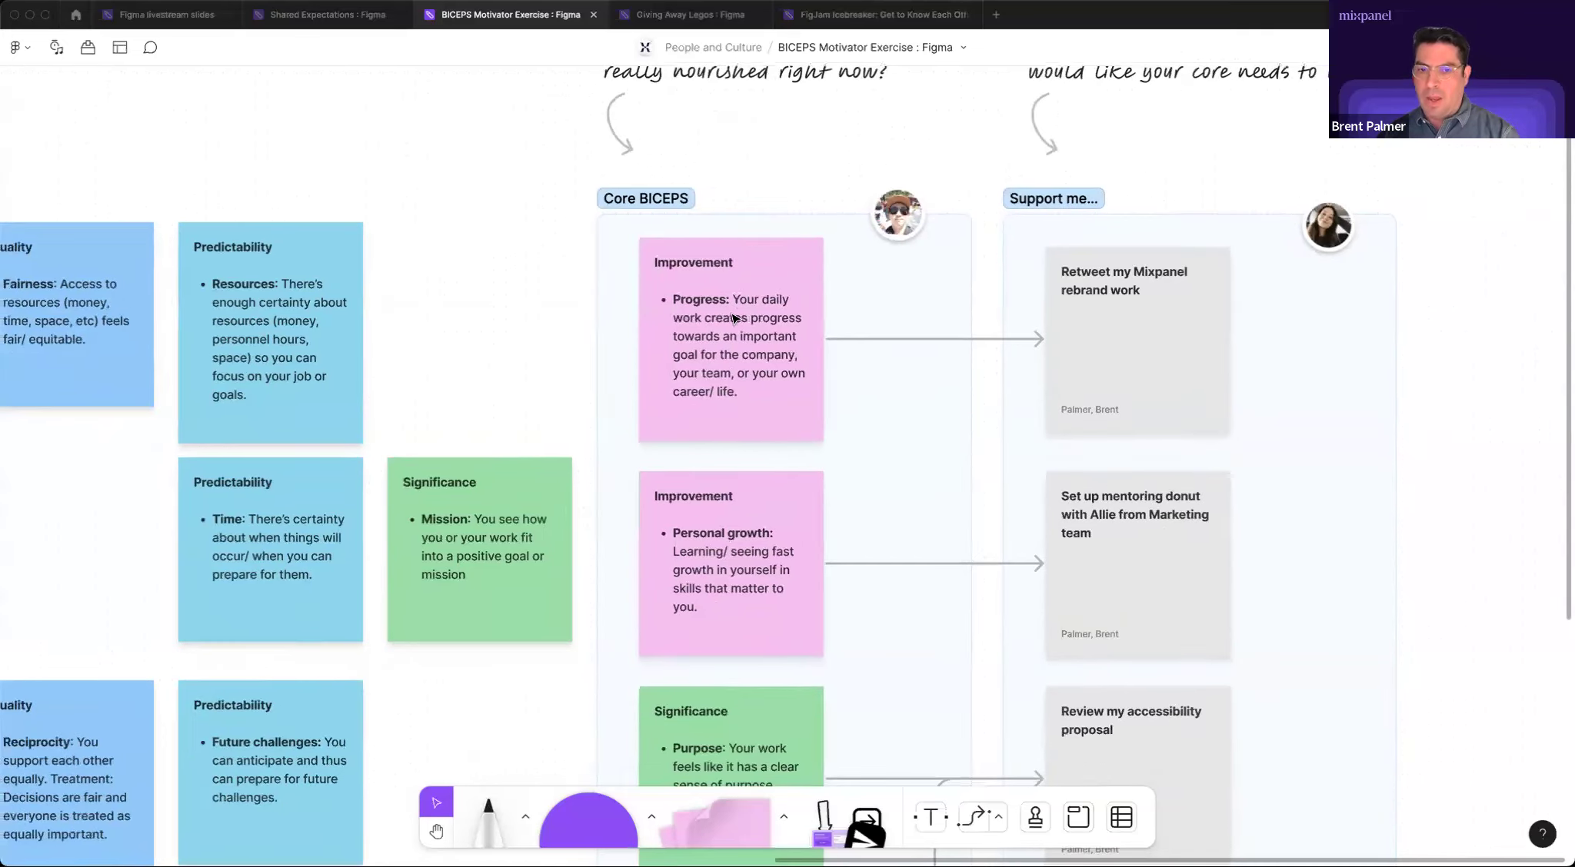
Highlight the Progress note's bullet text inside the sticky.
{"action": "double_click", "coordinate": [732, 341]}
{"action": "triple_click", "coordinate": [733, 338]}
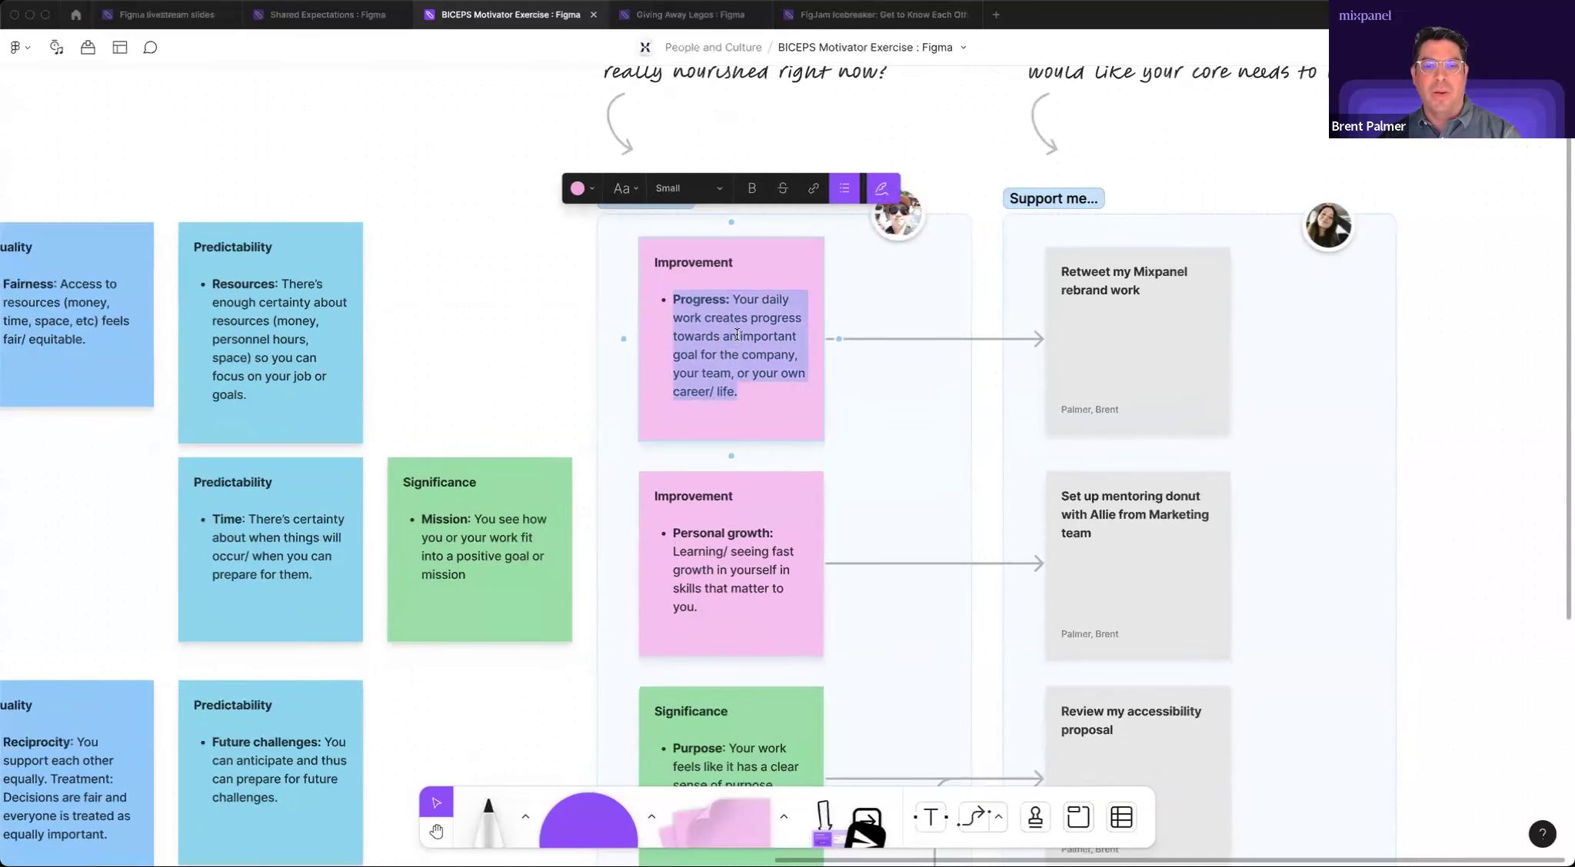
{"action": "left_click", "coordinate": [538, 329]}
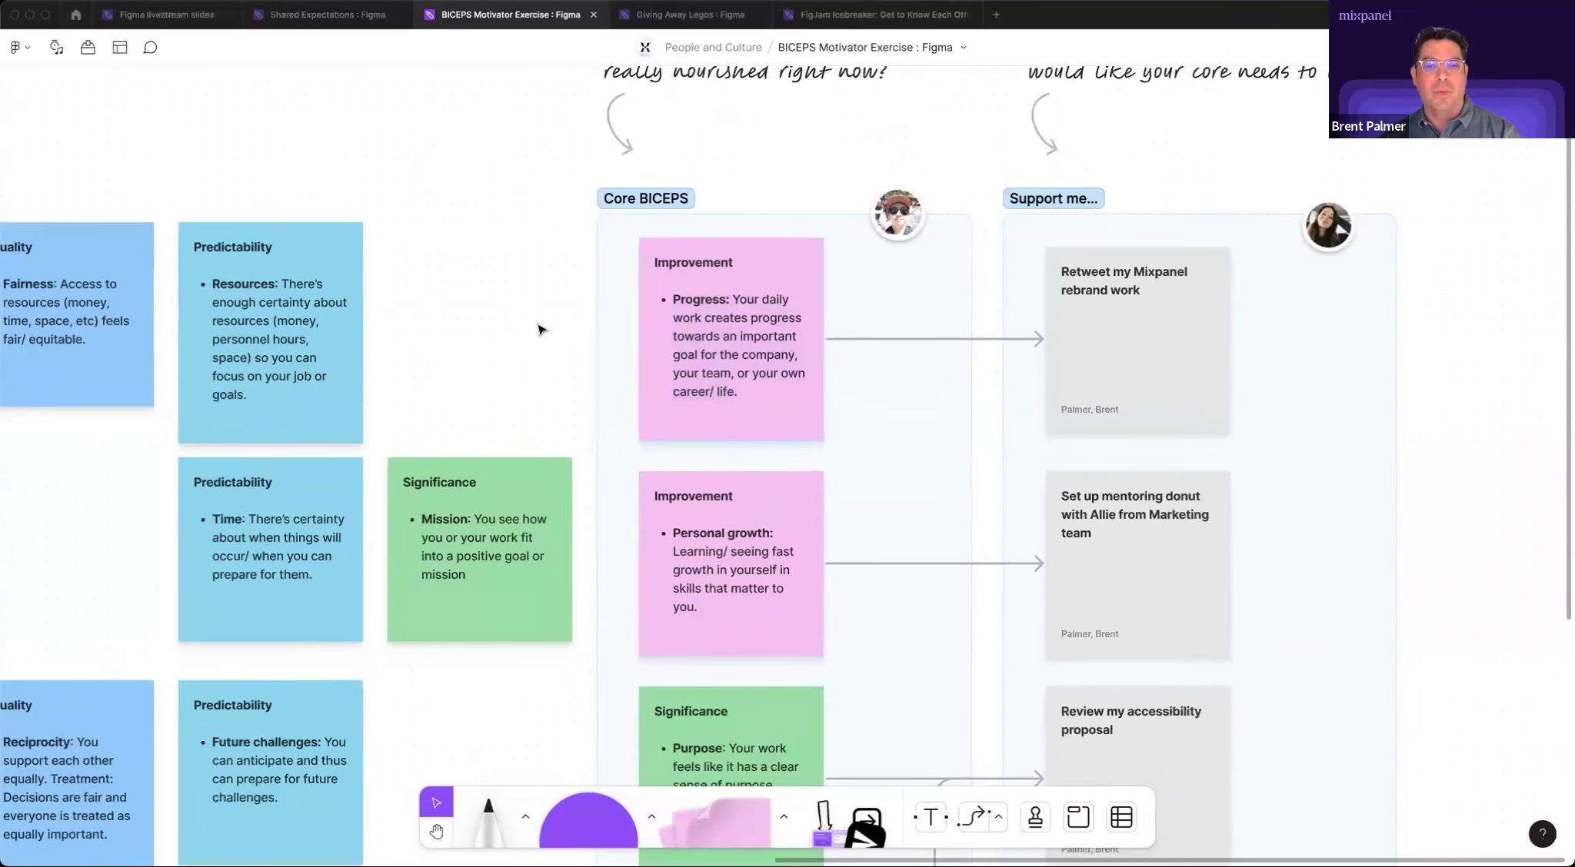
{"action": "left_click", "coordinate": [771, 377]}
{"action": "double_click", "coordinate": [769, 376]}
{"action": "left_click", "coordinate": [758, 380]}
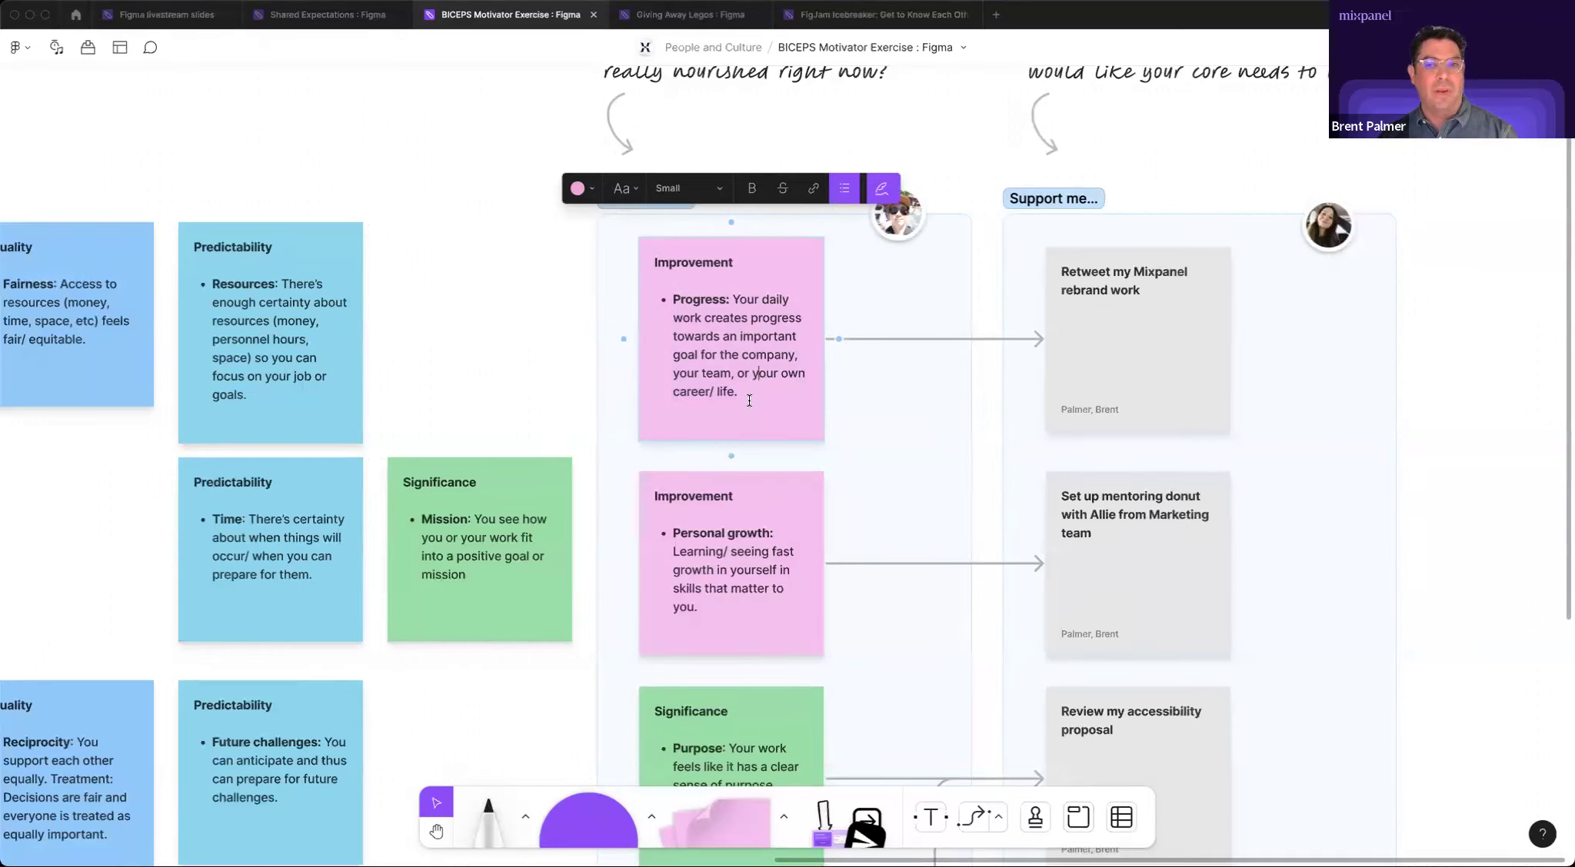
{"action": "left_click", "coordinate": [1396, 281]}
Match the Progress note with the 'Retweet my Mixpanel rebrand work' card.
{"action": "left_click", "coordinate": [1341, 232]}
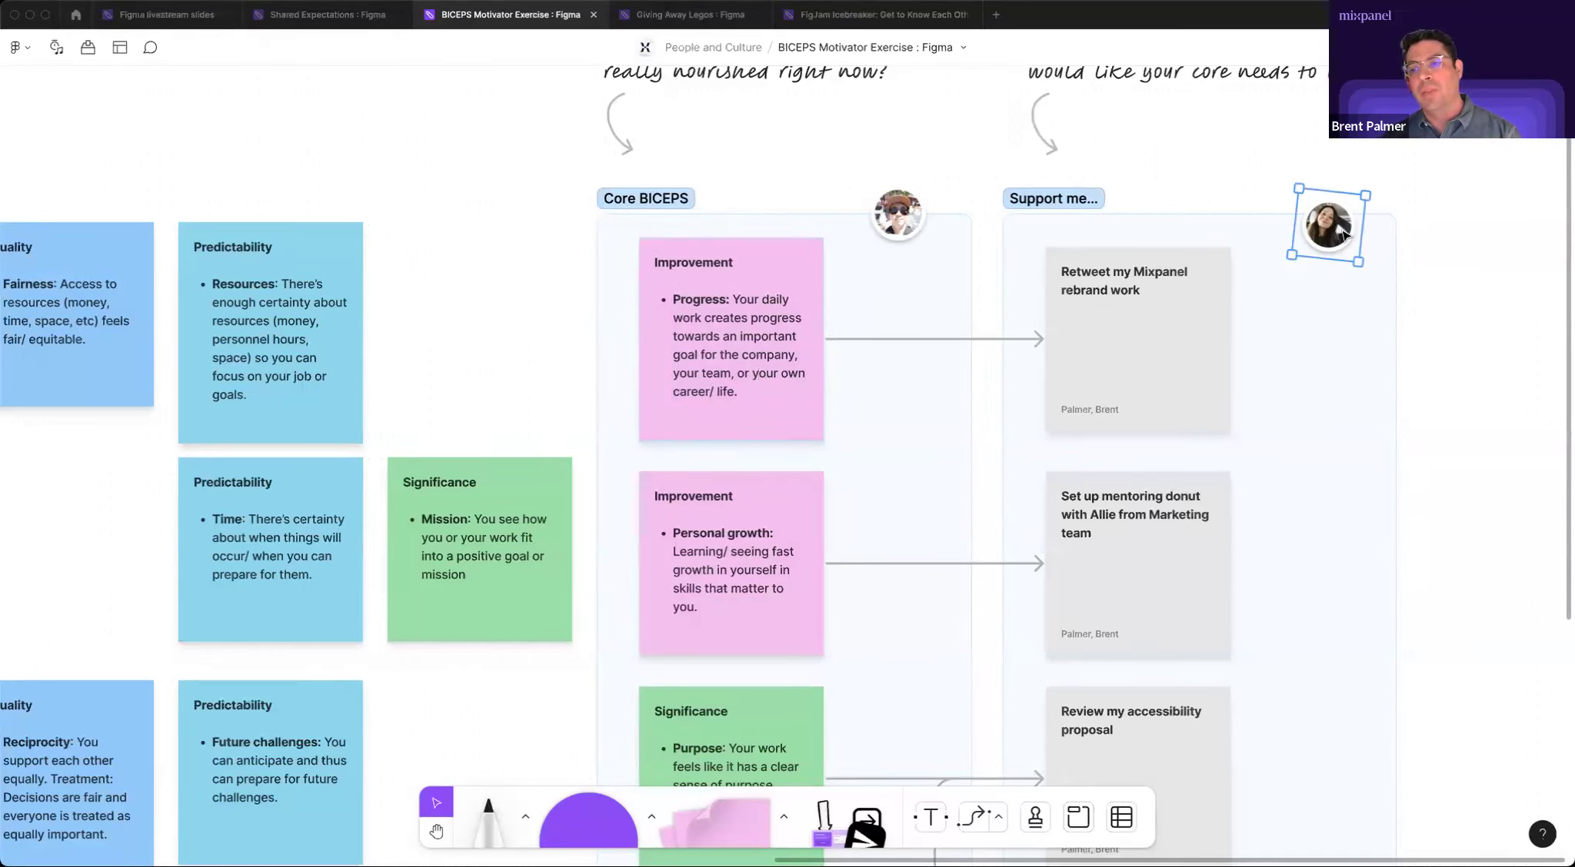
{"action": "left_click", "coordinate": [1184, 333]}
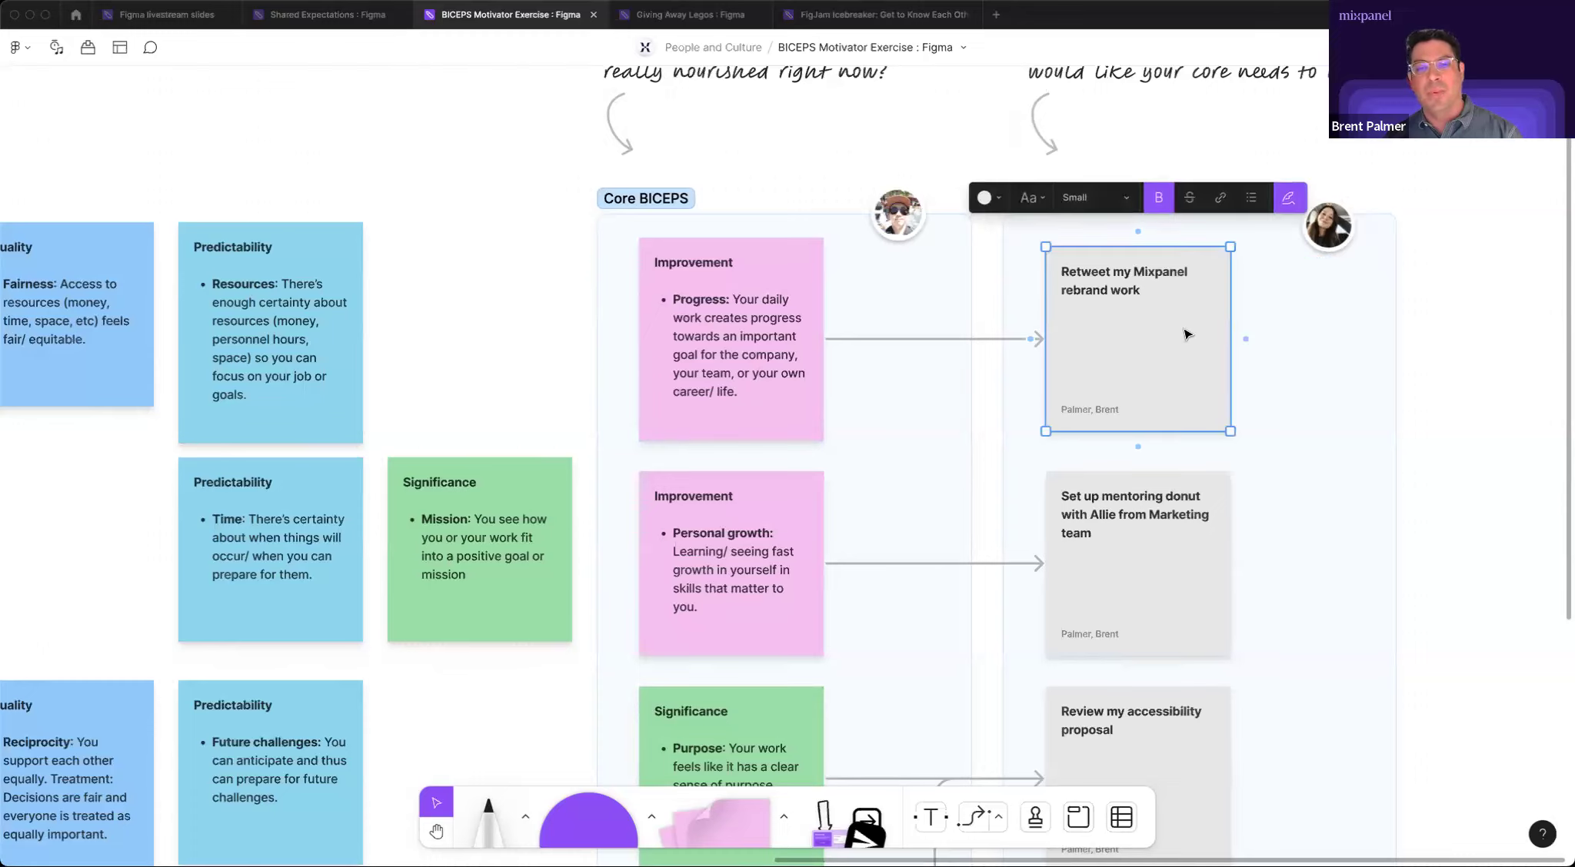
{"action": "left_click", "coordinate": [1465, 300]}
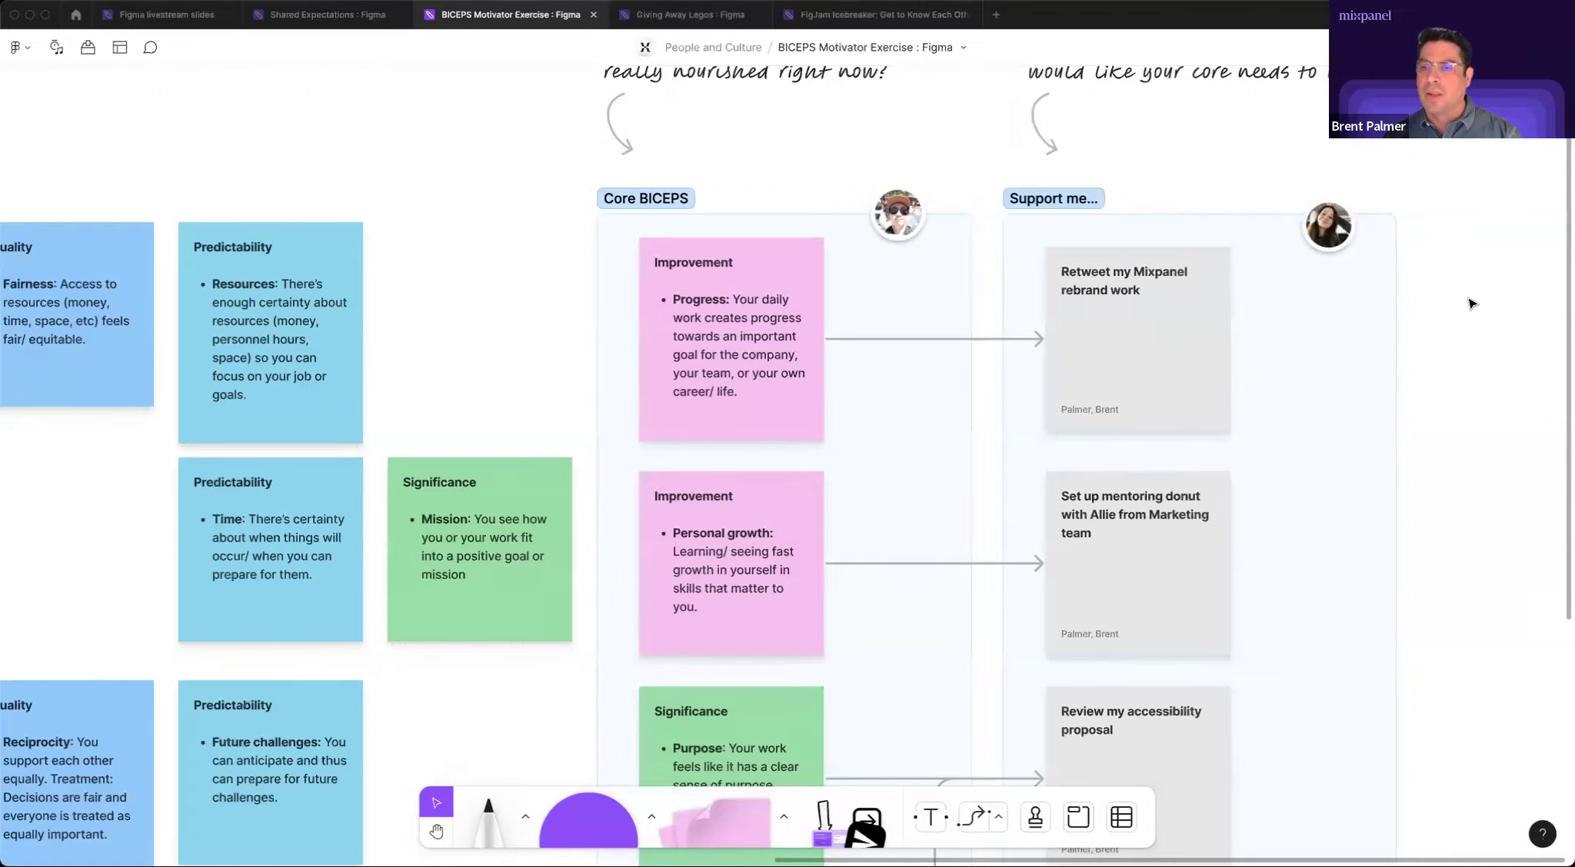
{"action": "double_click", "coordinate": [762, 378]}
{"action": "double_click", "coordinate": [756, 380]}
{"action": "left_click", "coordinate": [757, 394]}
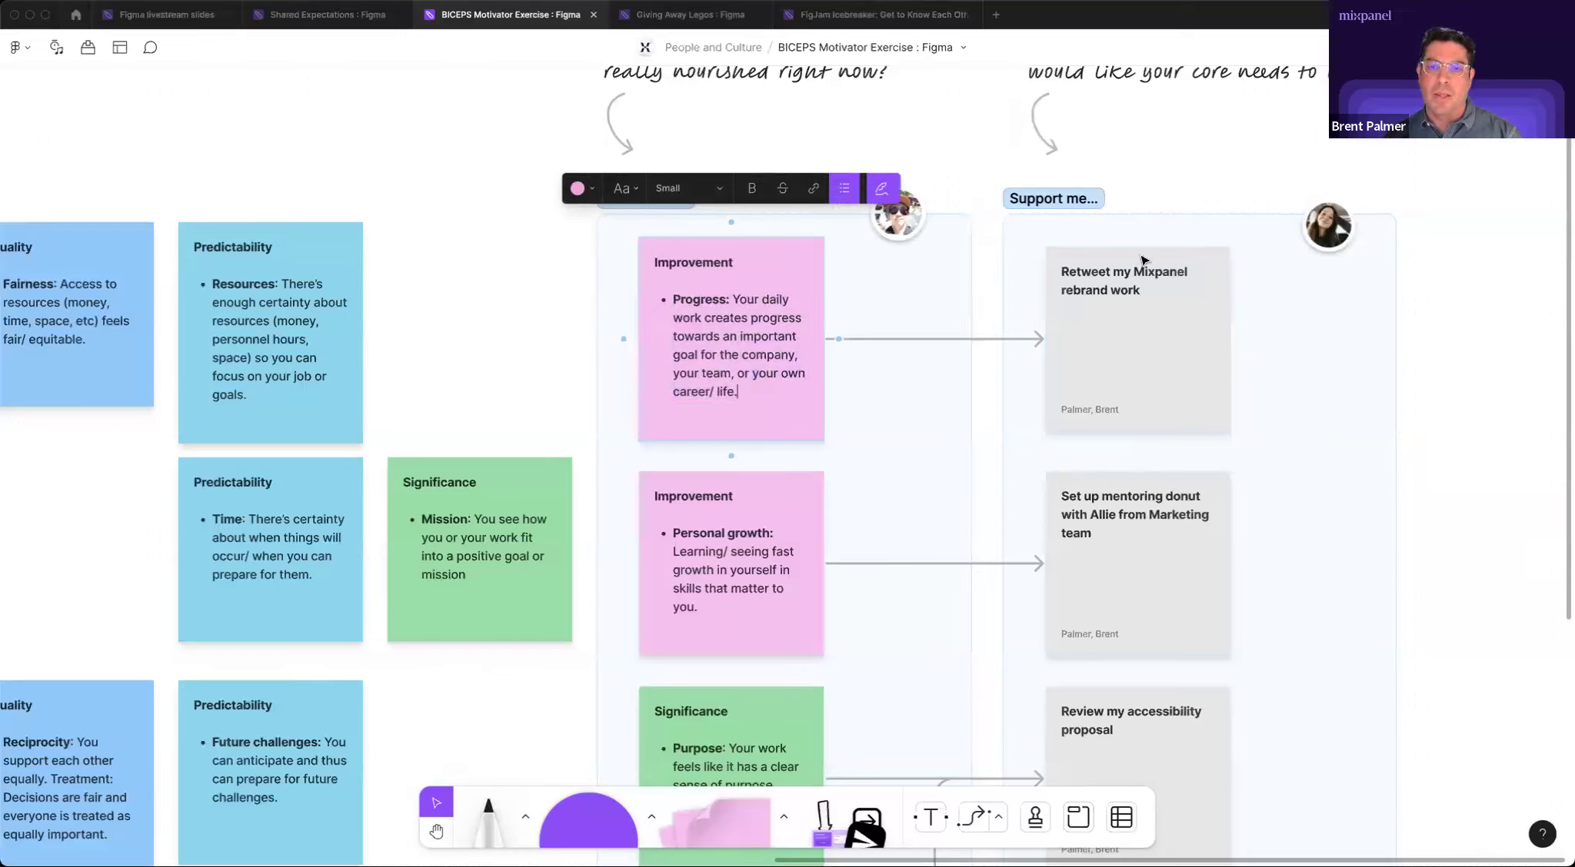
{"action": "left_click", "coordinate": [1153, 377]}
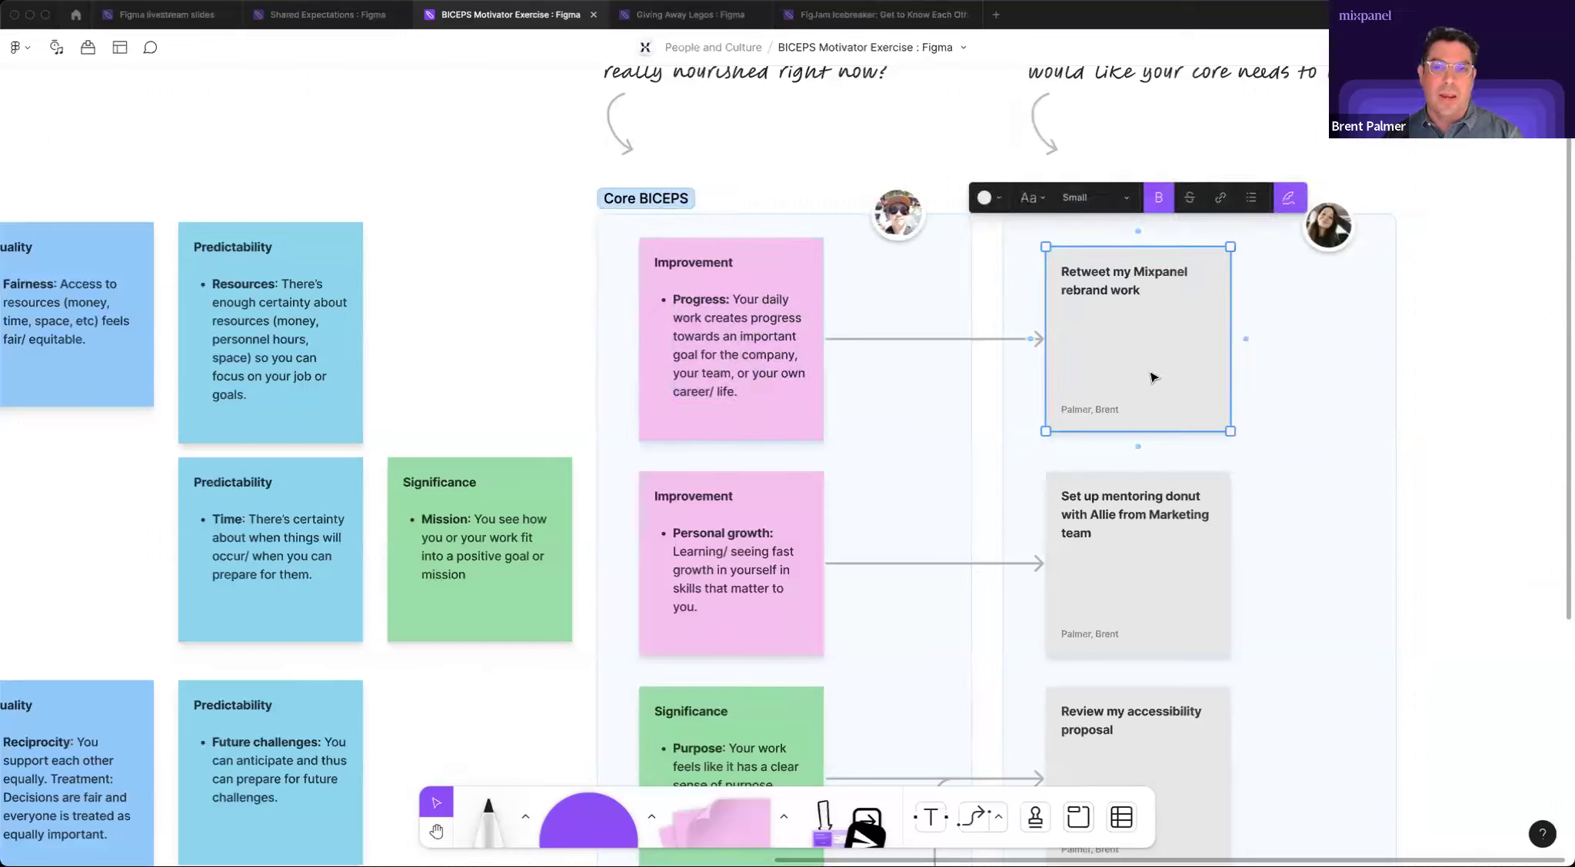
{"action": "scroll", "coordinate": [1153, 377], "scroll_direction": "down", "scroll_amount": 3}
{"action": "left_click", "coordinate": [1459, 394]}
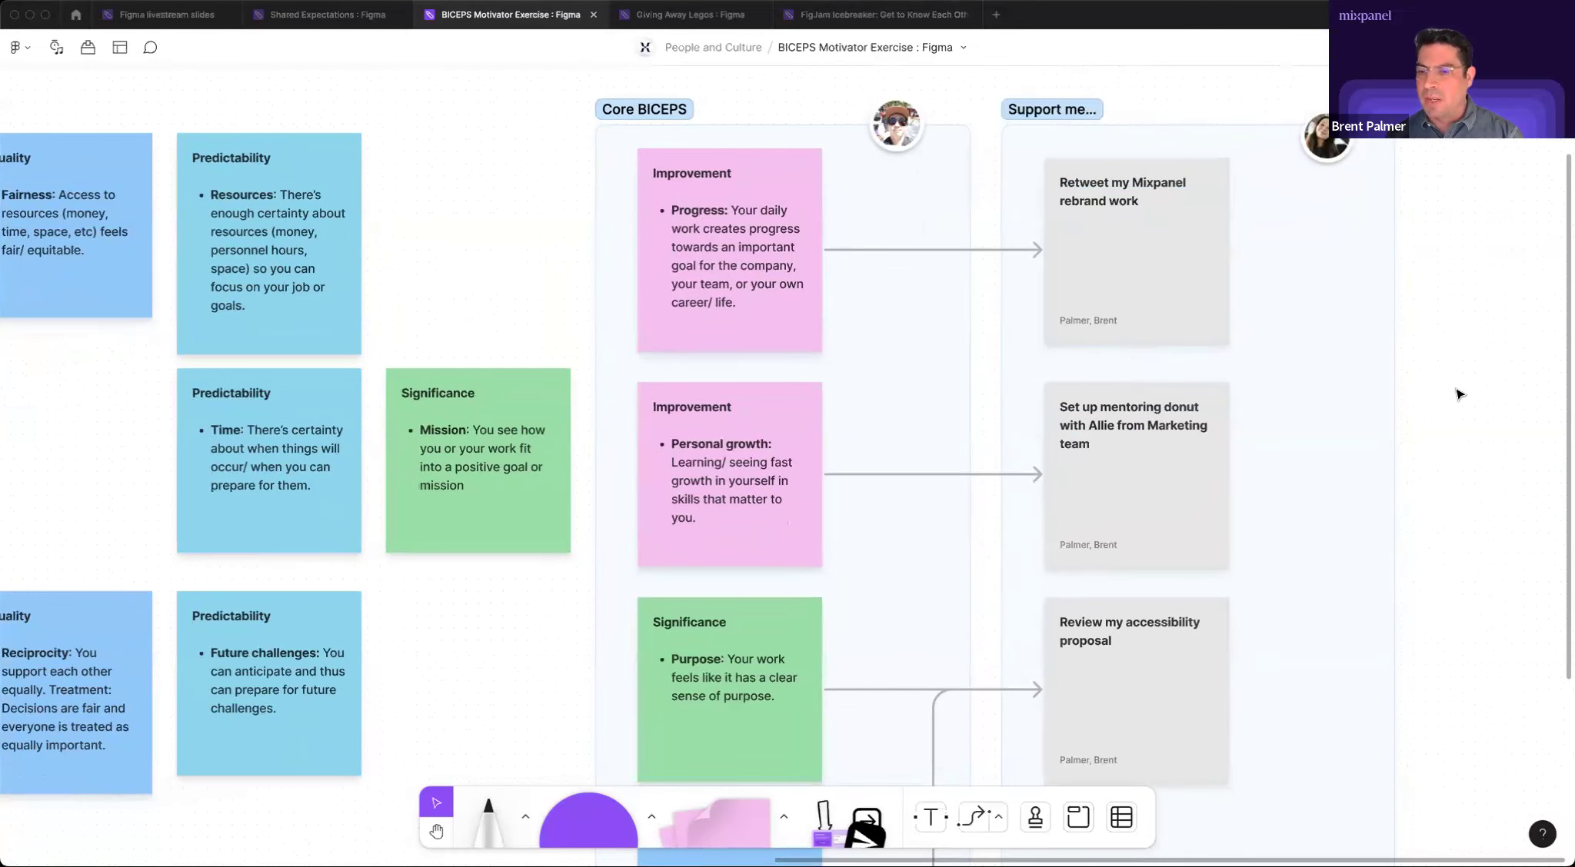
Point out the Personal growth note and its matching mentoring donut card.
{"action": "scroll", "coordinate": [1458, 394], "scroll_direction": "down", "scroll_amount": 3}
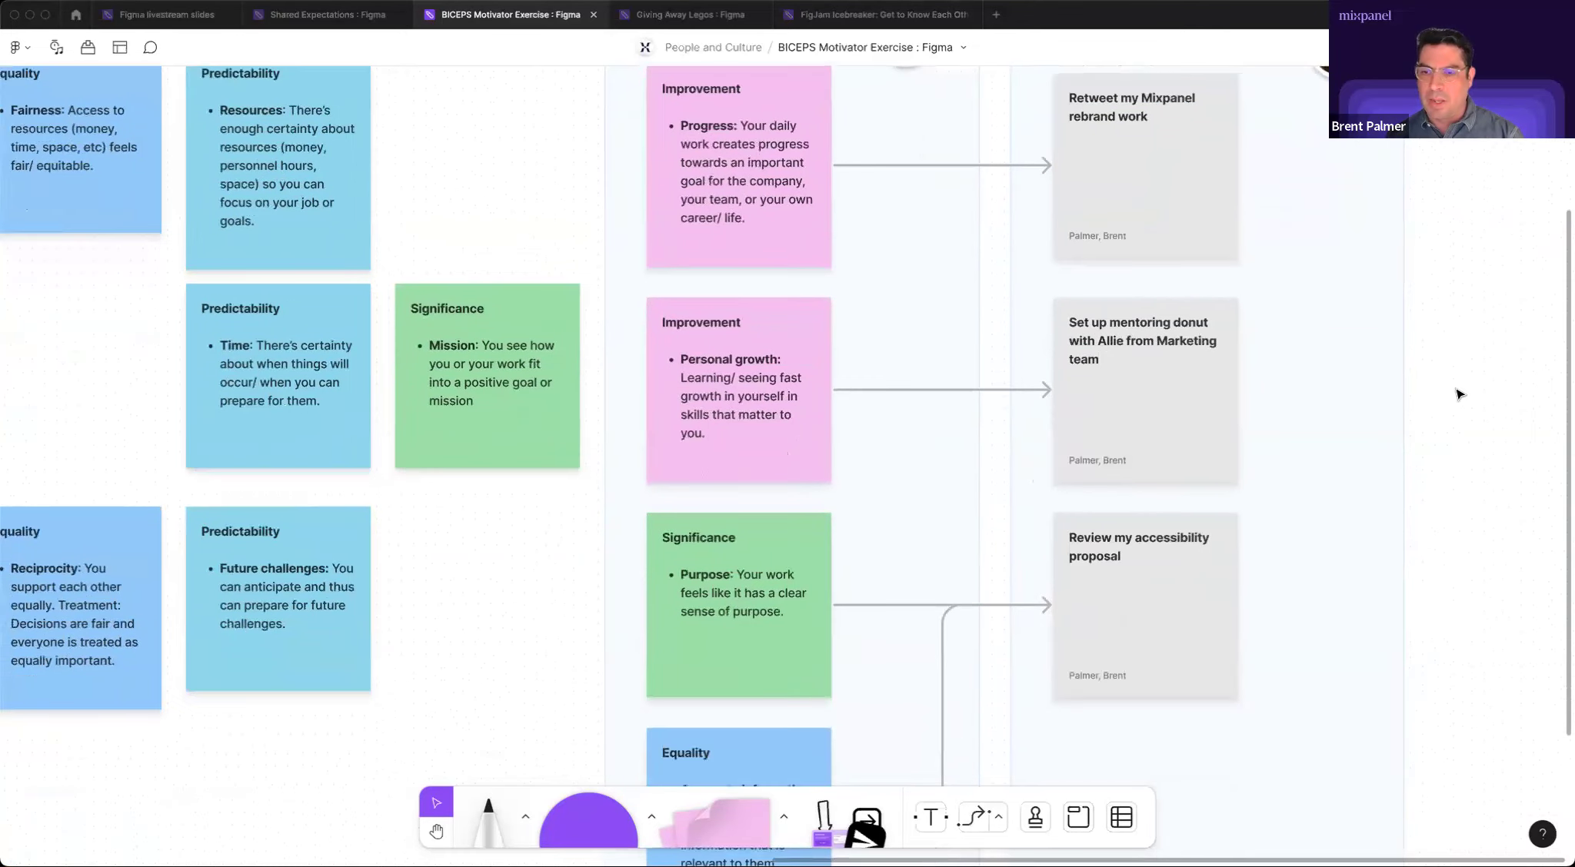
{"action": "double_click", "coordinate": [736, 400]}
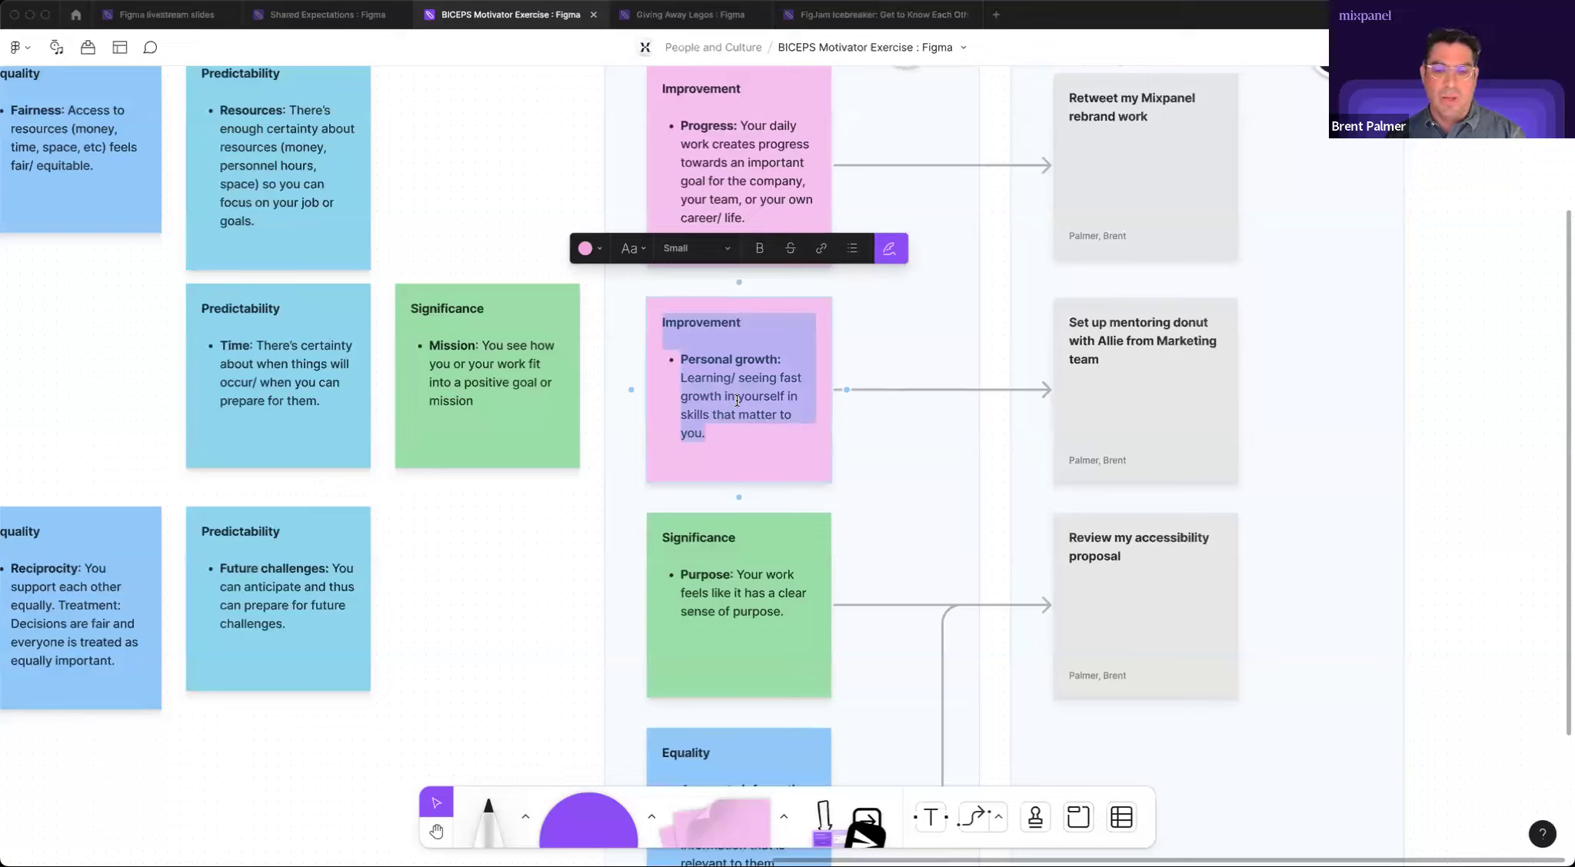
{"action": "left_click", "coordinate": [736, 400]}
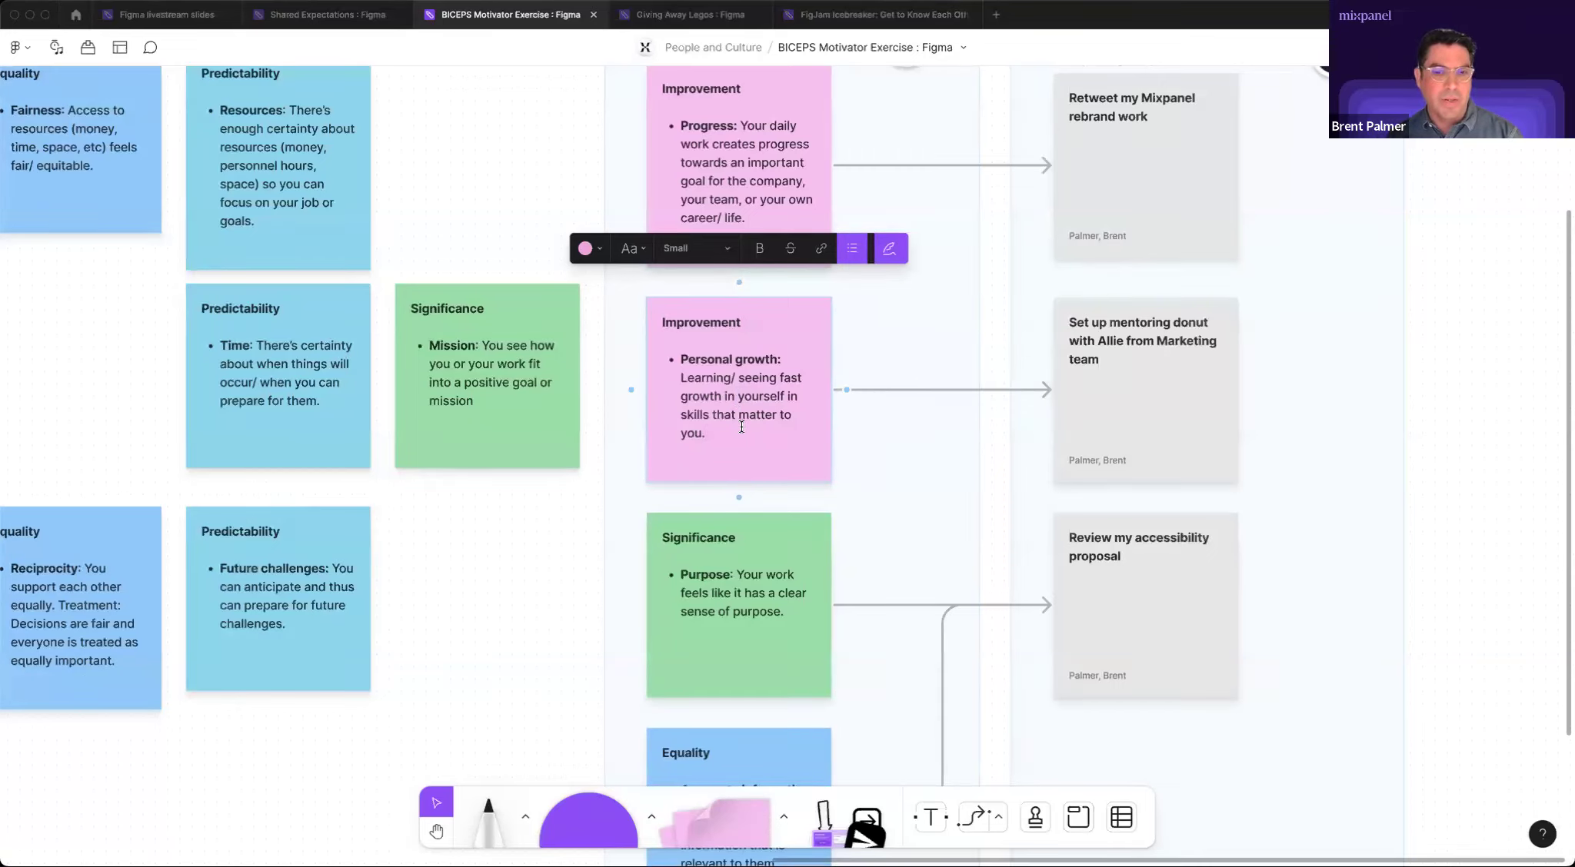
{"action": "left_click", "coordinate": [1509, 446]}
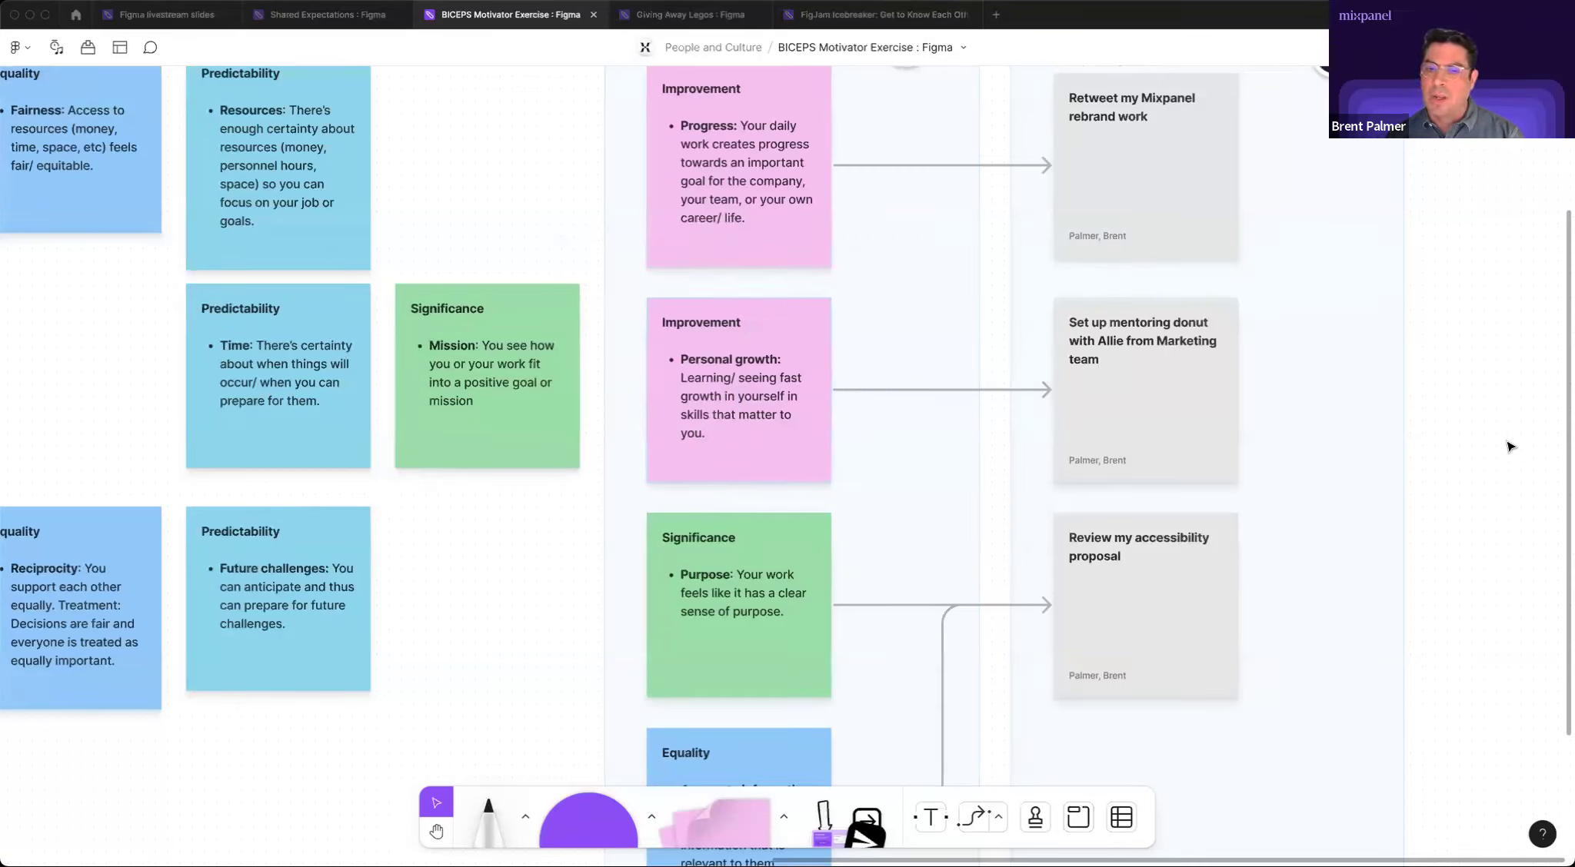
{"action": "left_click", "coordinate": [1137, 425]}
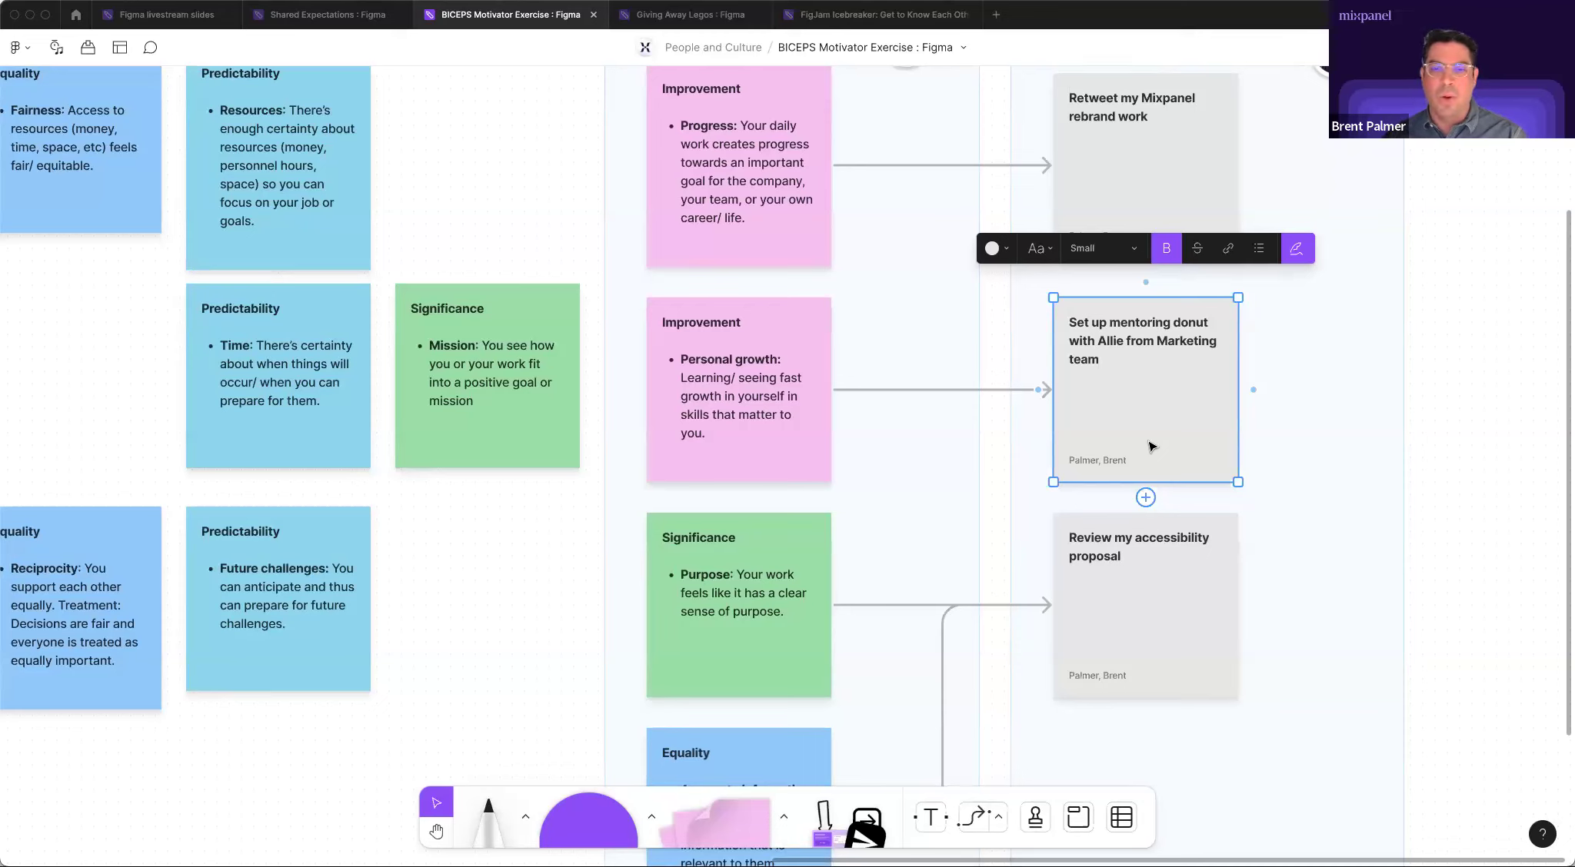
{"action": "left_click", "coordinate": [1451, 453]}
Select the Significance and Equality sticky notes, briefly entering Equality's text.
{"action": "scroll", "coordinate": [1451, 453], "scroll_direction": "down", "scroll_amount": 5}
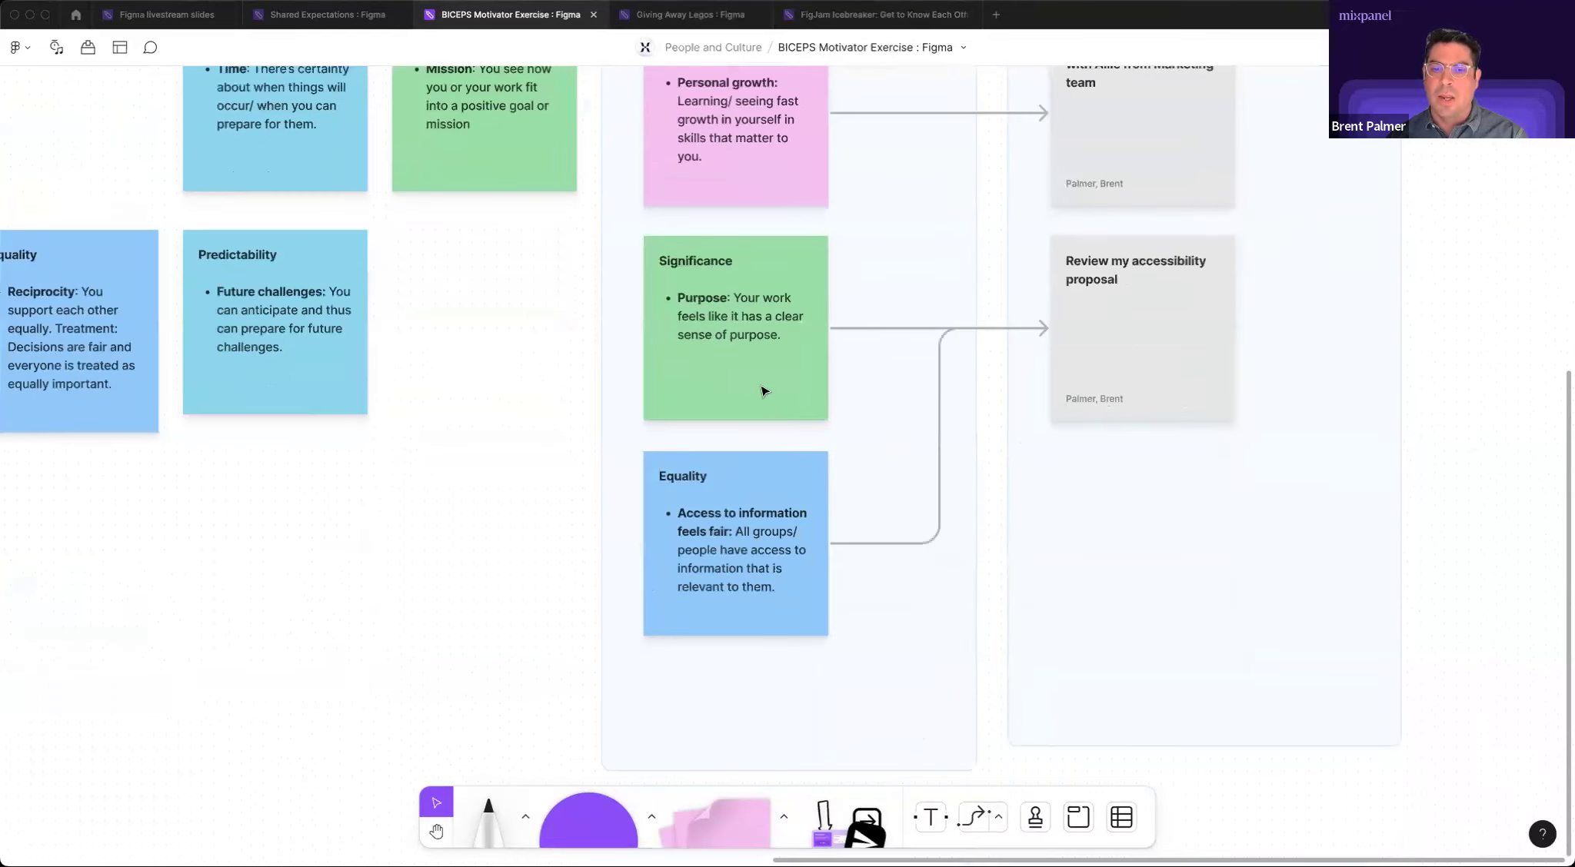
{"action": "left_click", "coordinate": [761, 392]}
{"action": "left_click", "coordinate": [763, 521]}
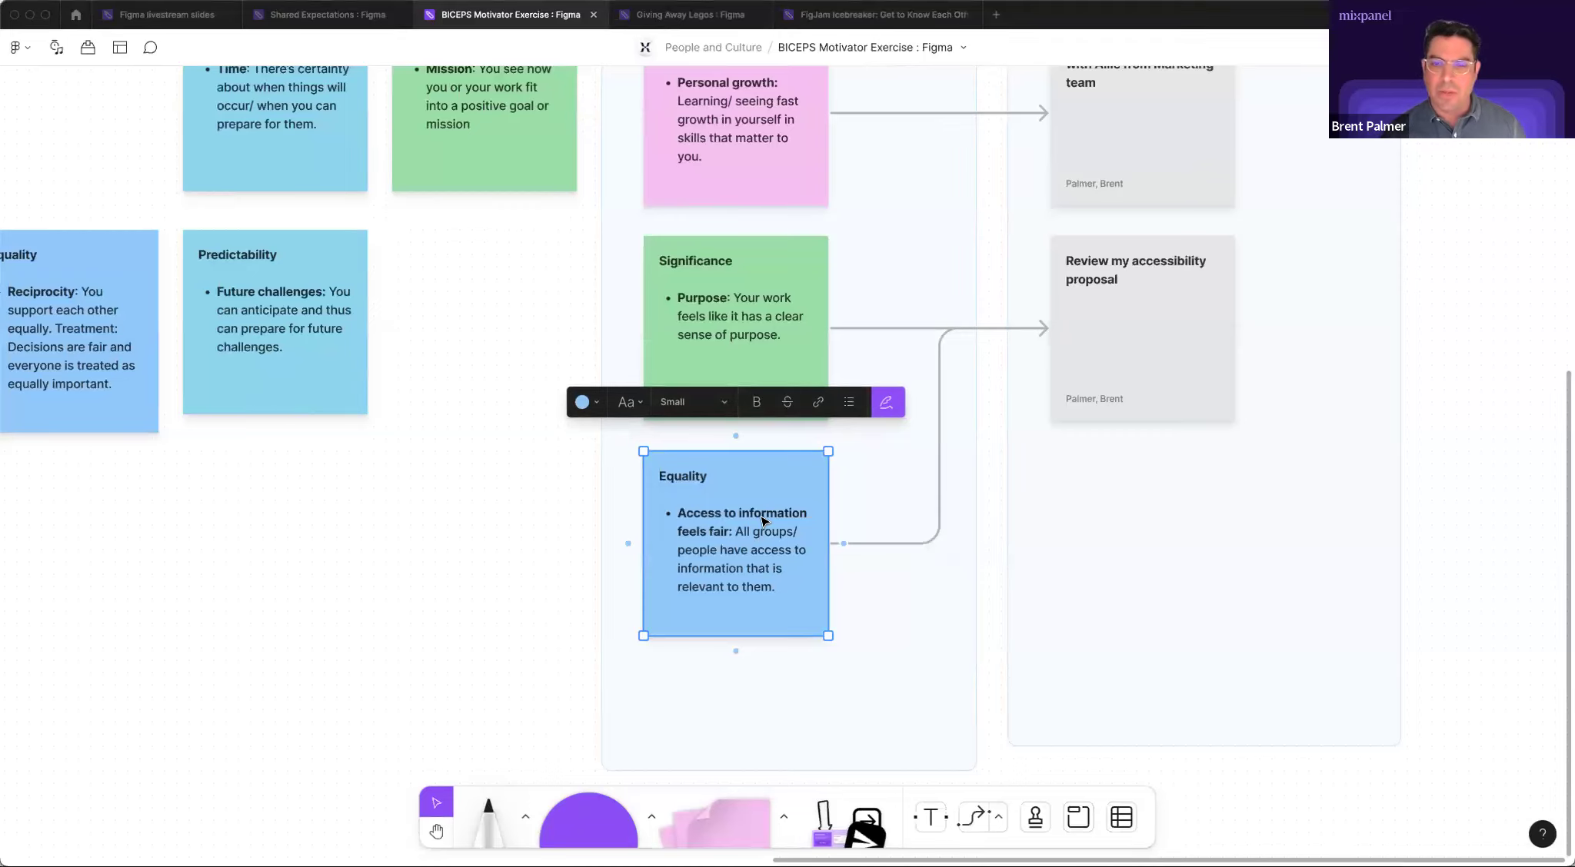
{"action": "left_click", "coordinate": [729, 361]}
{"action": "left_click", "coordinate": [780, 590]}
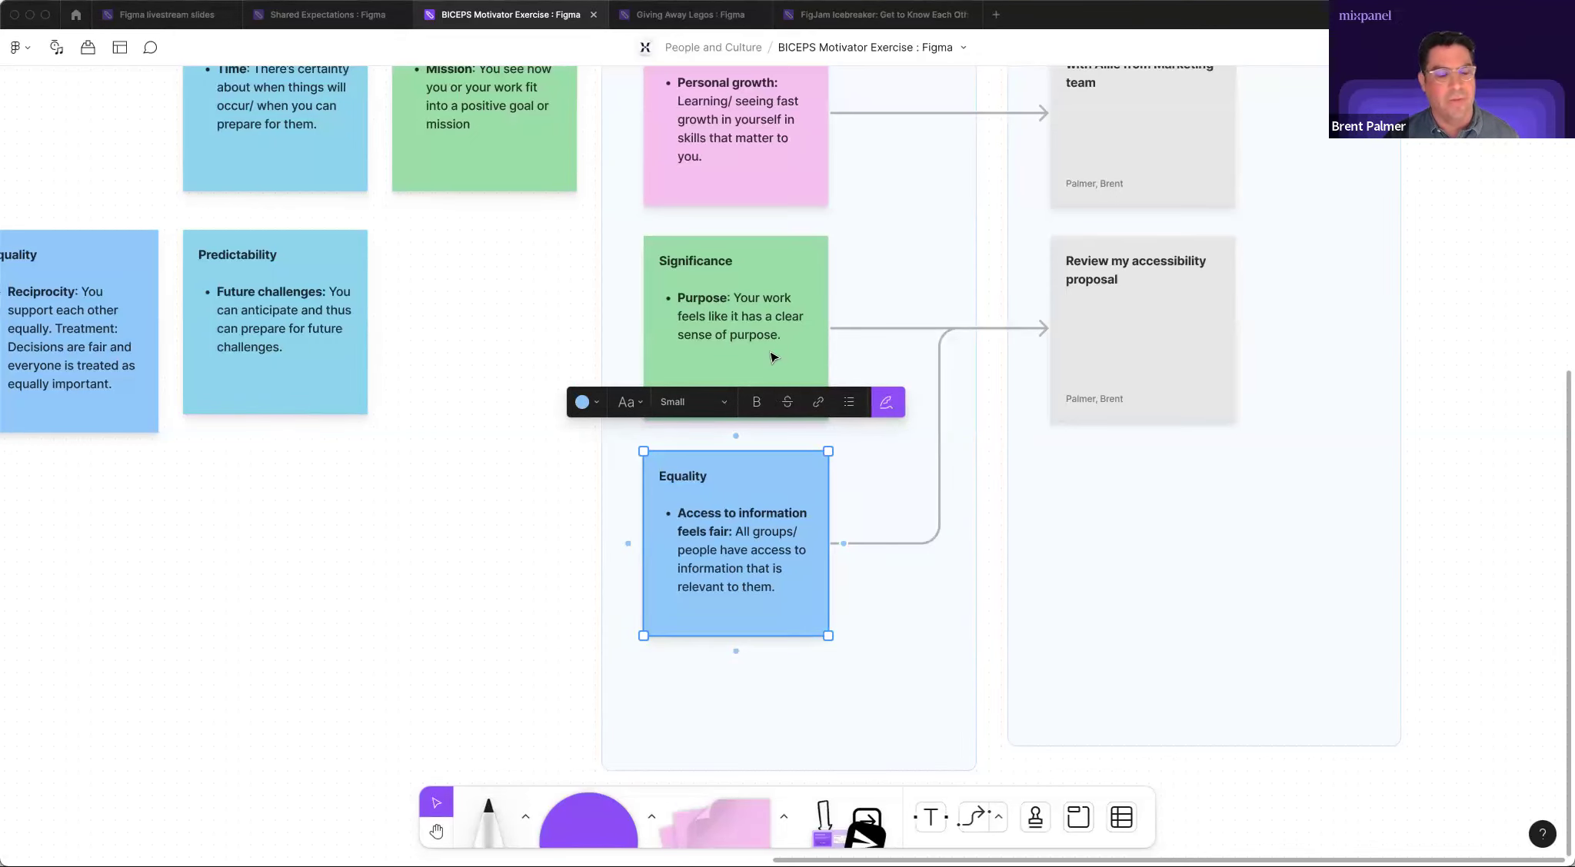
{"action": "left_click", "coordinate": [757, 559]}
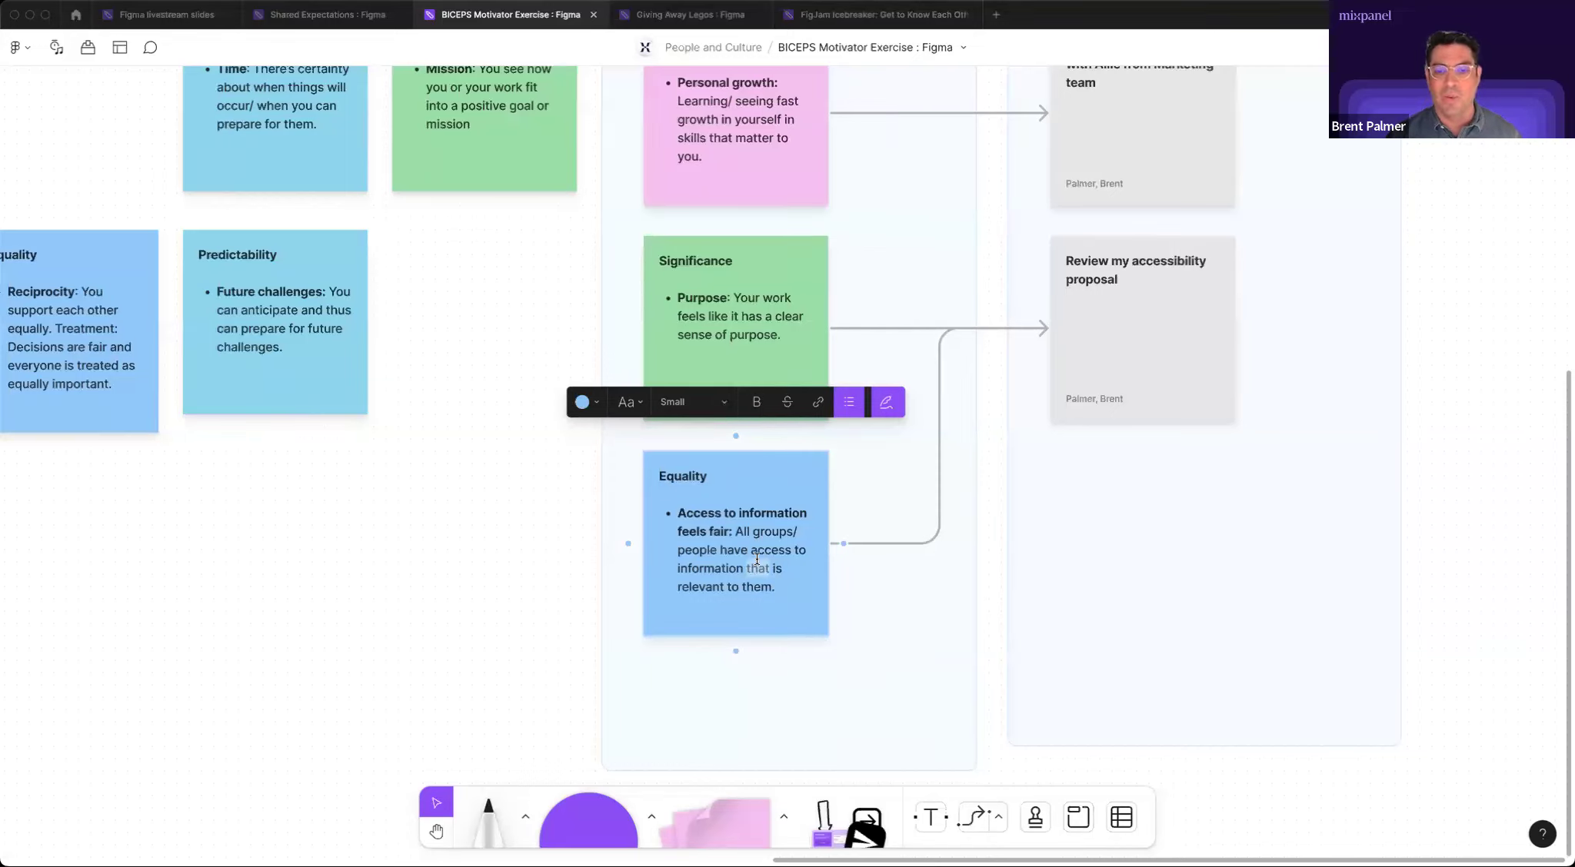
{"action": "left_click", "coordinate": [1484, 447]}
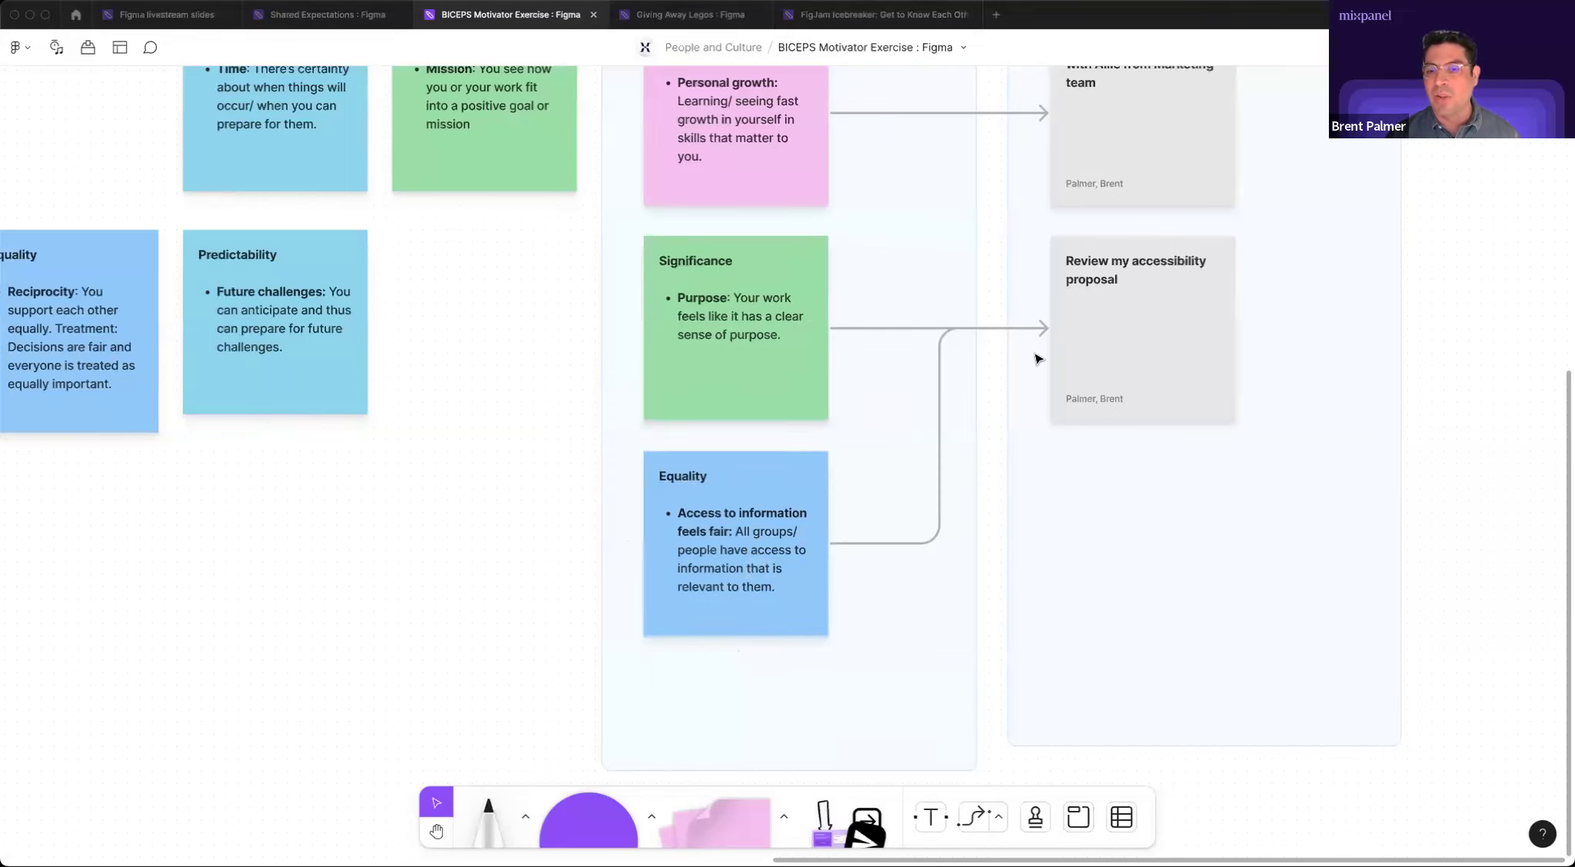
Select the connector to the accessibility proposal card, then zoom to fit with Shift+1.
{"action": "left_click", "coordinate": [1001, 329]}
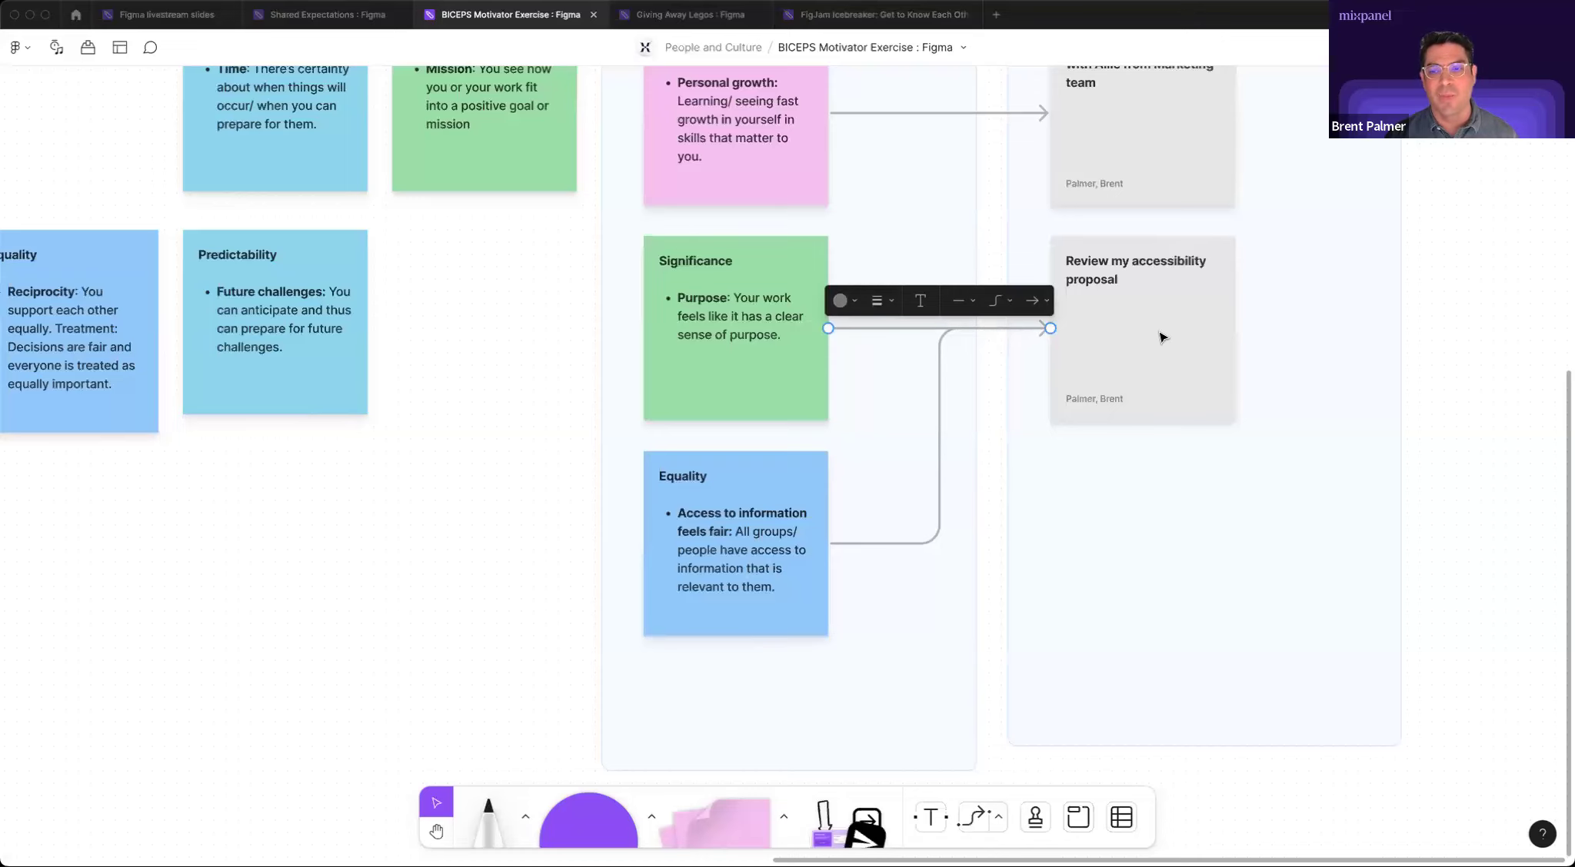
{"action": "left_click", "coordinate": [1487, 372]}
{"action": "scroll", "coordinate": [1230, 380], "scroll_direction": "up", "scroll_amount": 2}
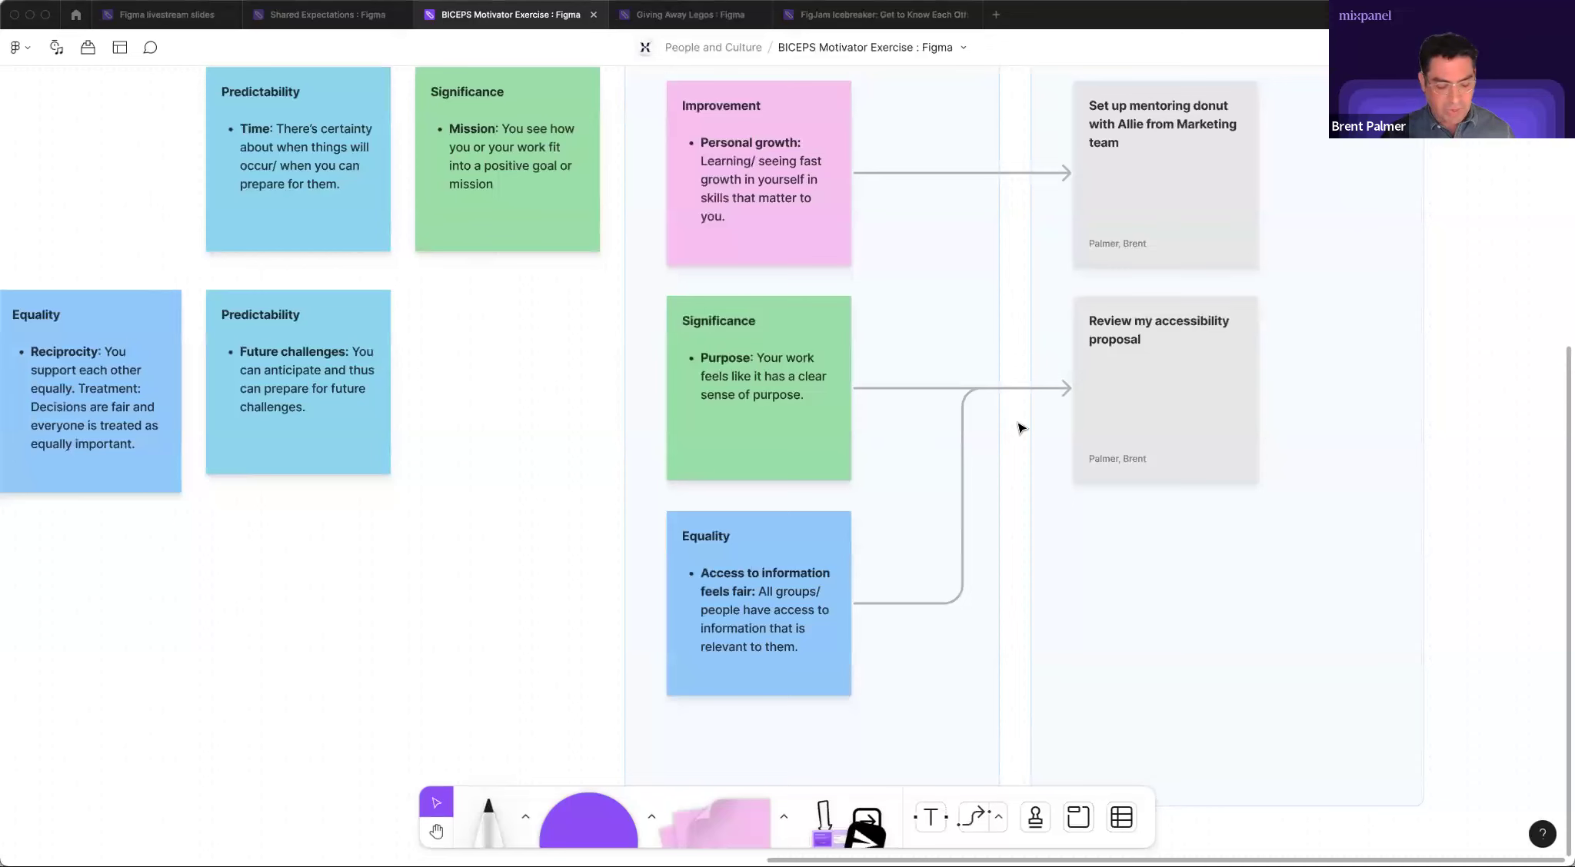
{"action": "key", "text": "shift+1"}
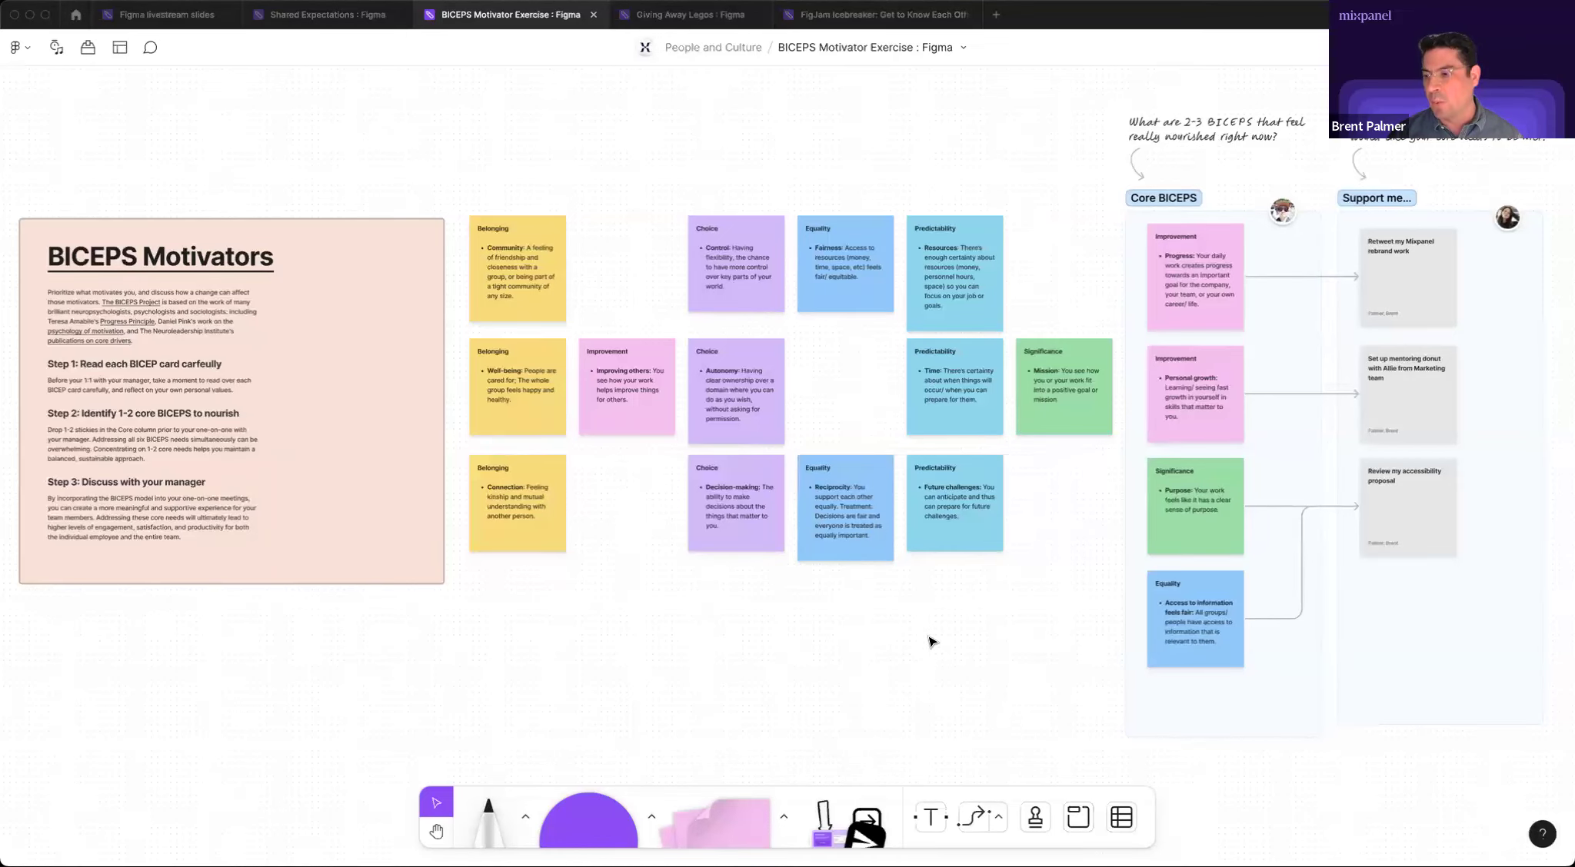
Select the Retweet, mentoring donut and accessibility proposal cards in the Support me column.
{"action": "scroll", "coordinate": [930, 641], "scroll_direction": "right", "scroll_amount": 2}
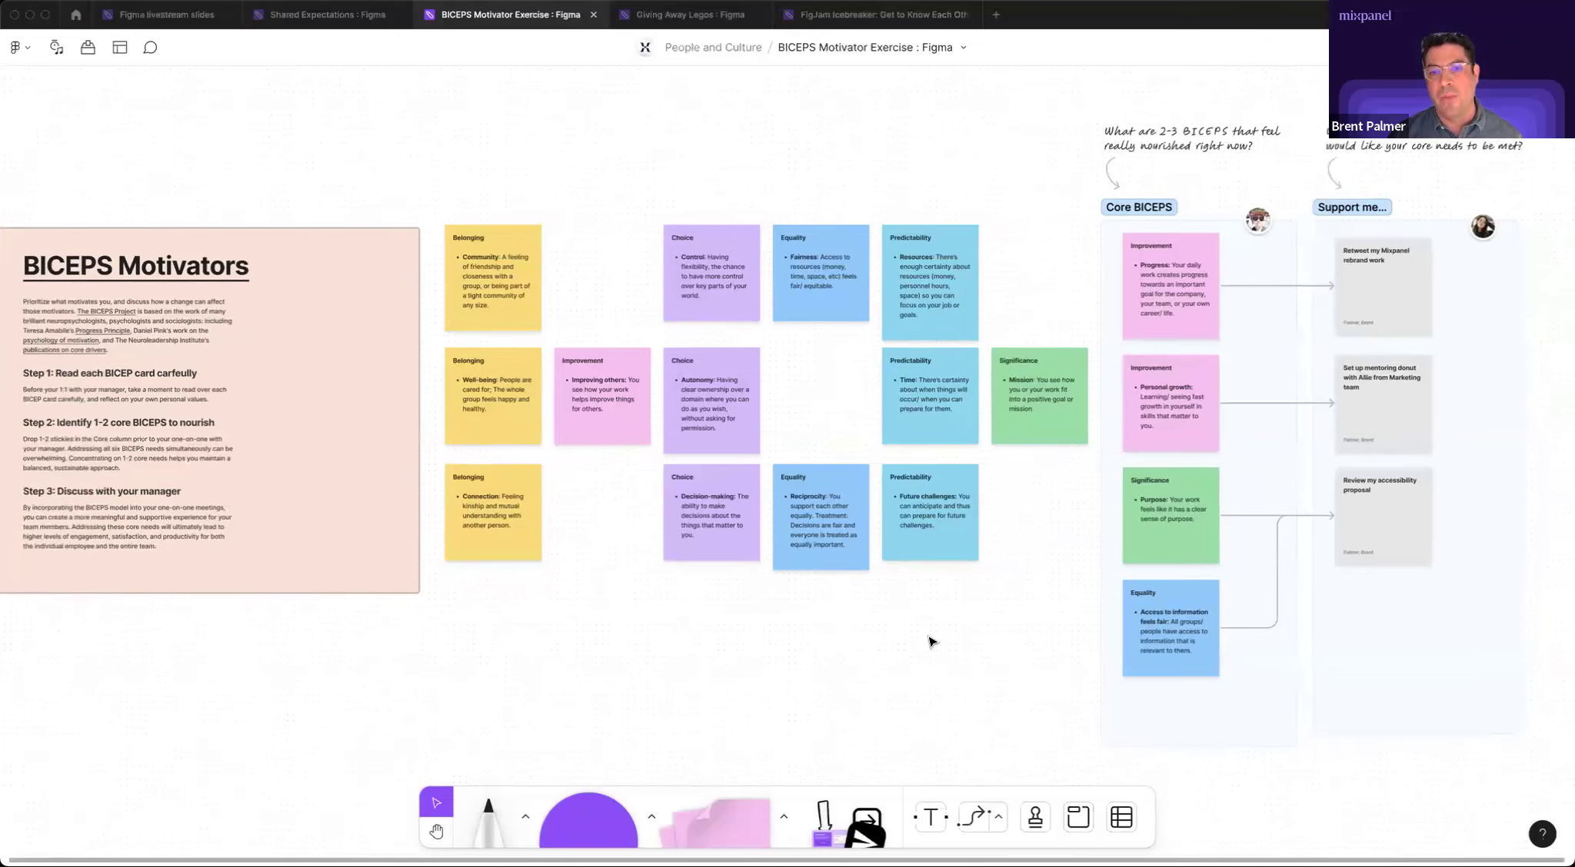
{"action": "left_click", "coordinate": [1389, 307]}
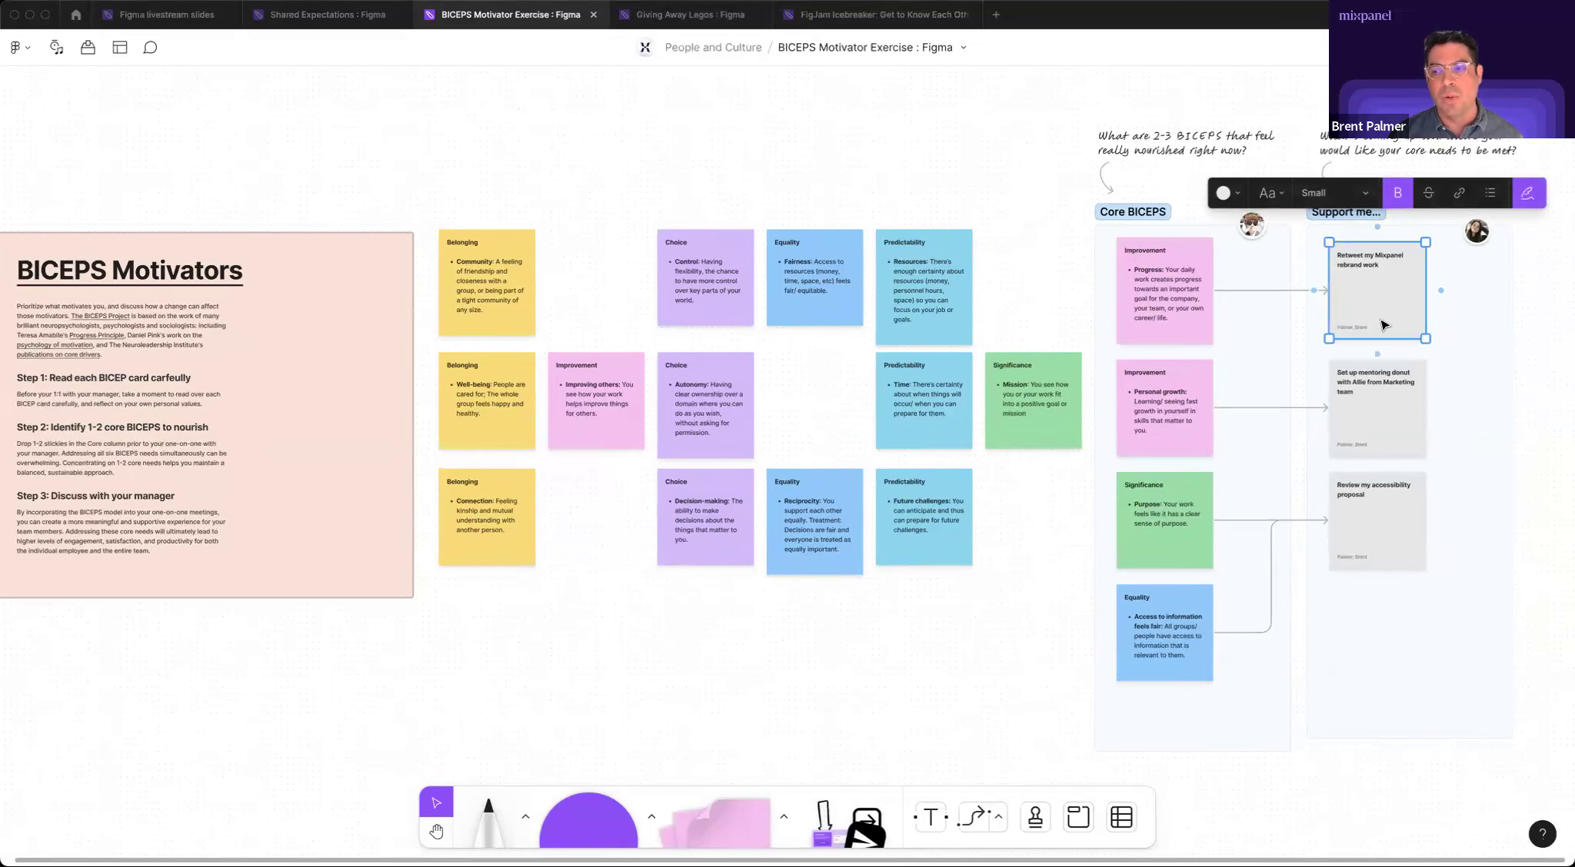
{"action": "left_click", "coordinate": [1380, 415]}
{"action": "left_click", "coordinate": [1393, 513]}
{"action": "left_click", "coordinate": [972, 643]}
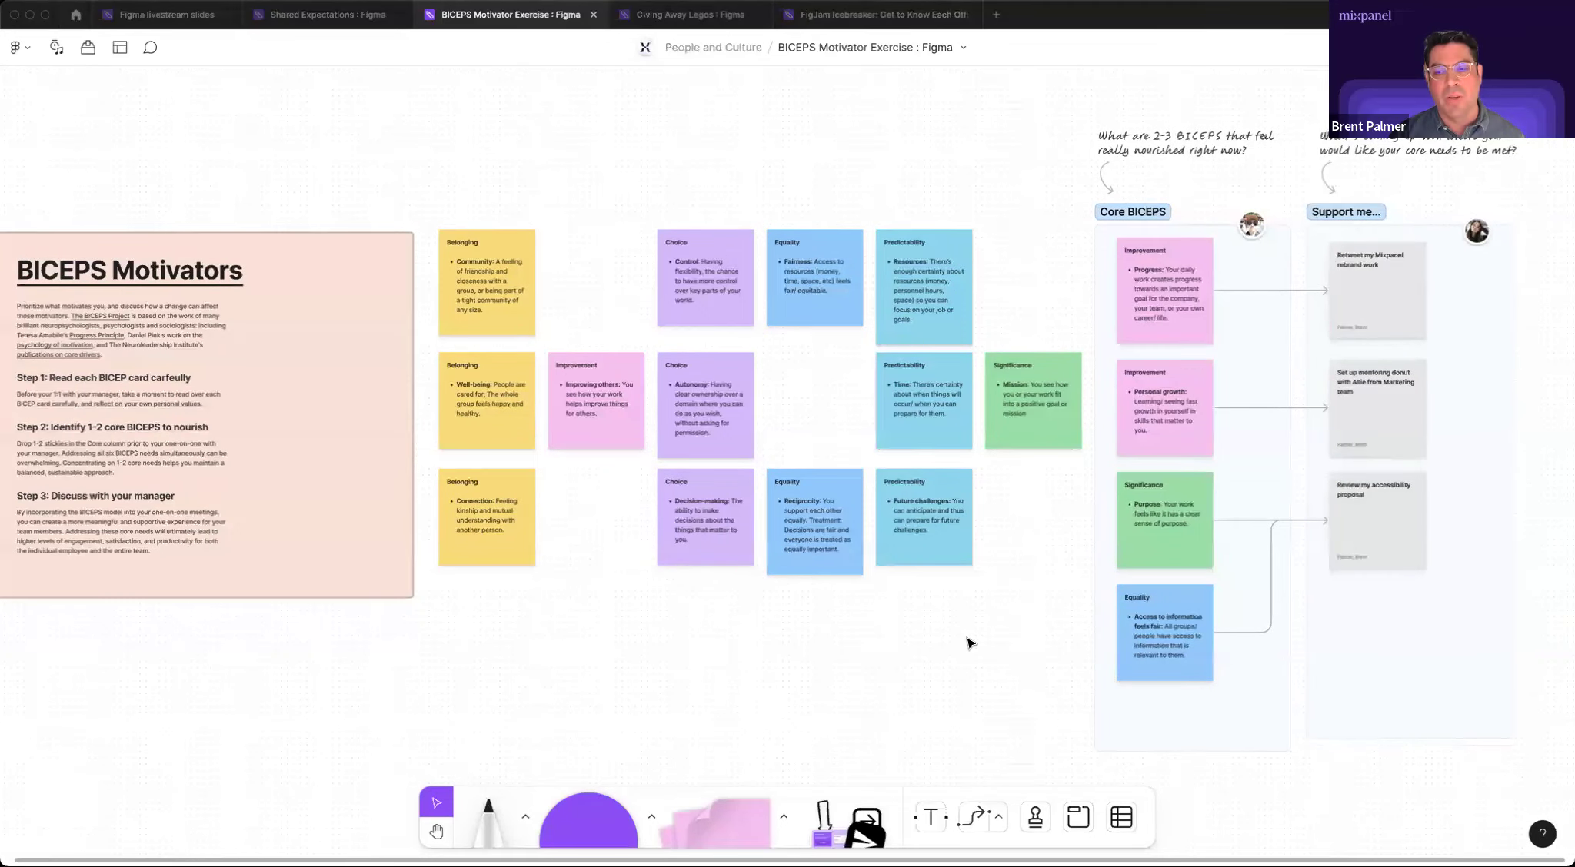
{"action": "scroll", "coordinate": [969, 642], "scroll_direction": "left", "scroll_amount": 3}
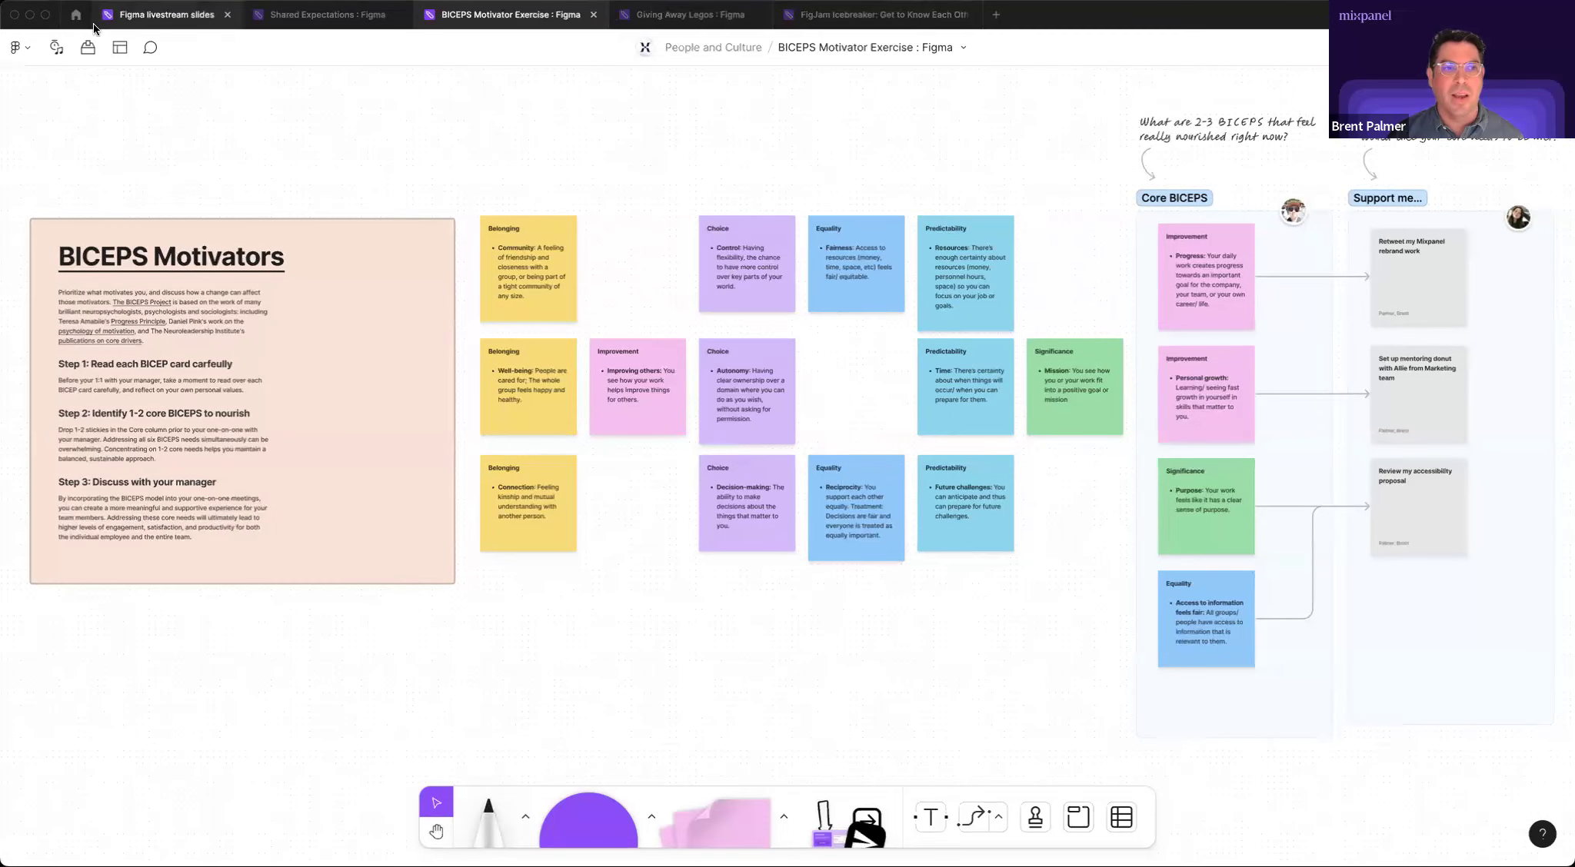
Return to the Figma livestream slides and scroll right to the Nurturing impact slide.
{"action": "left_click", "coordinate": [170, 17]}
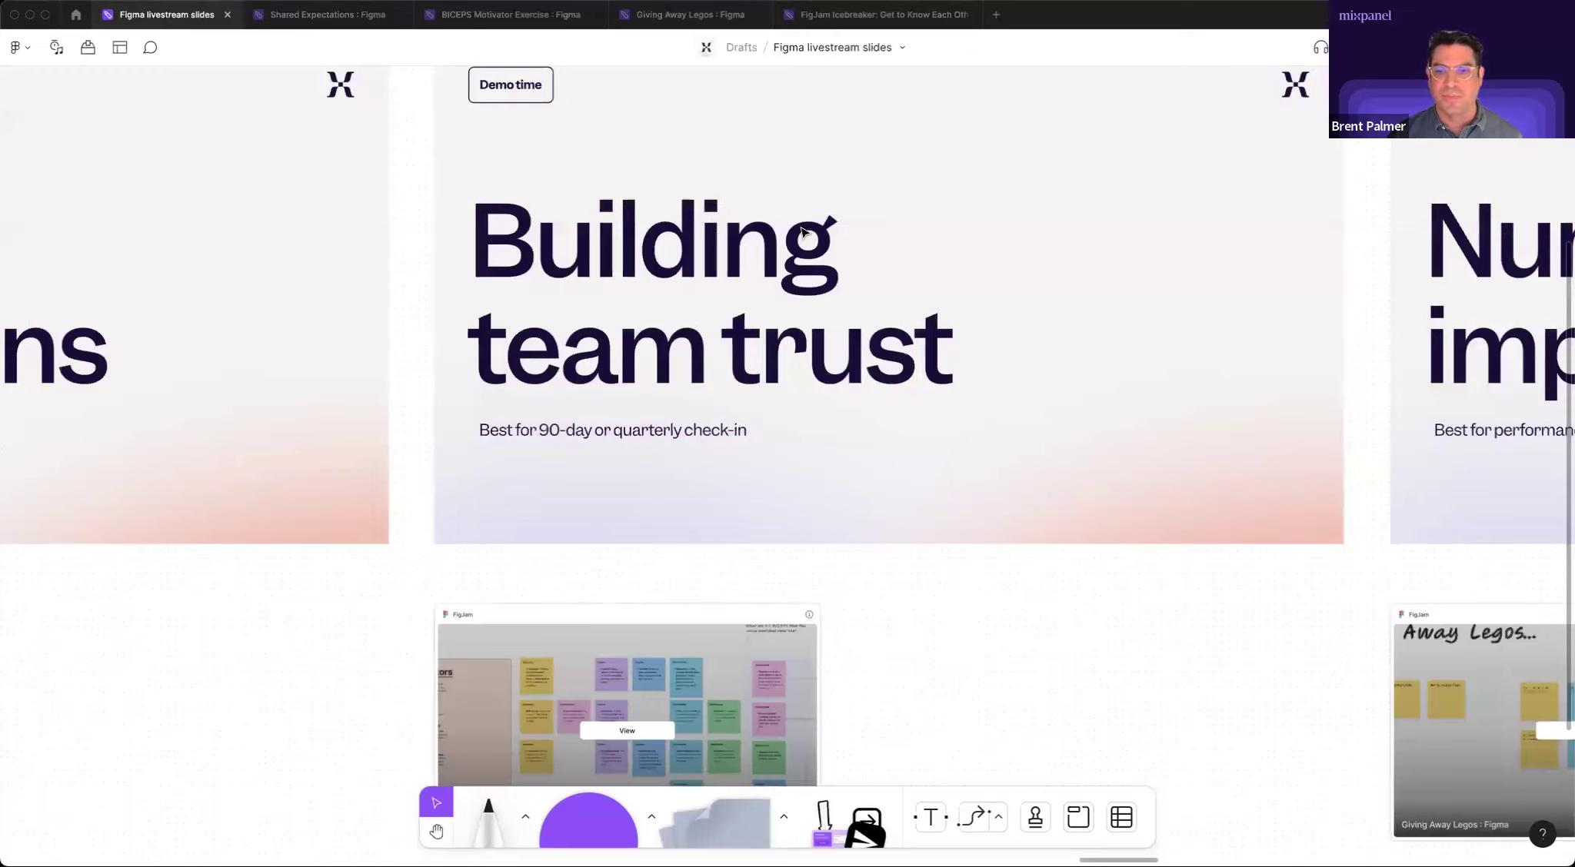
{"action": "scroll", "coordinate": [1075, 387], "scroll_direction": "right", "scroll_amount": 15}
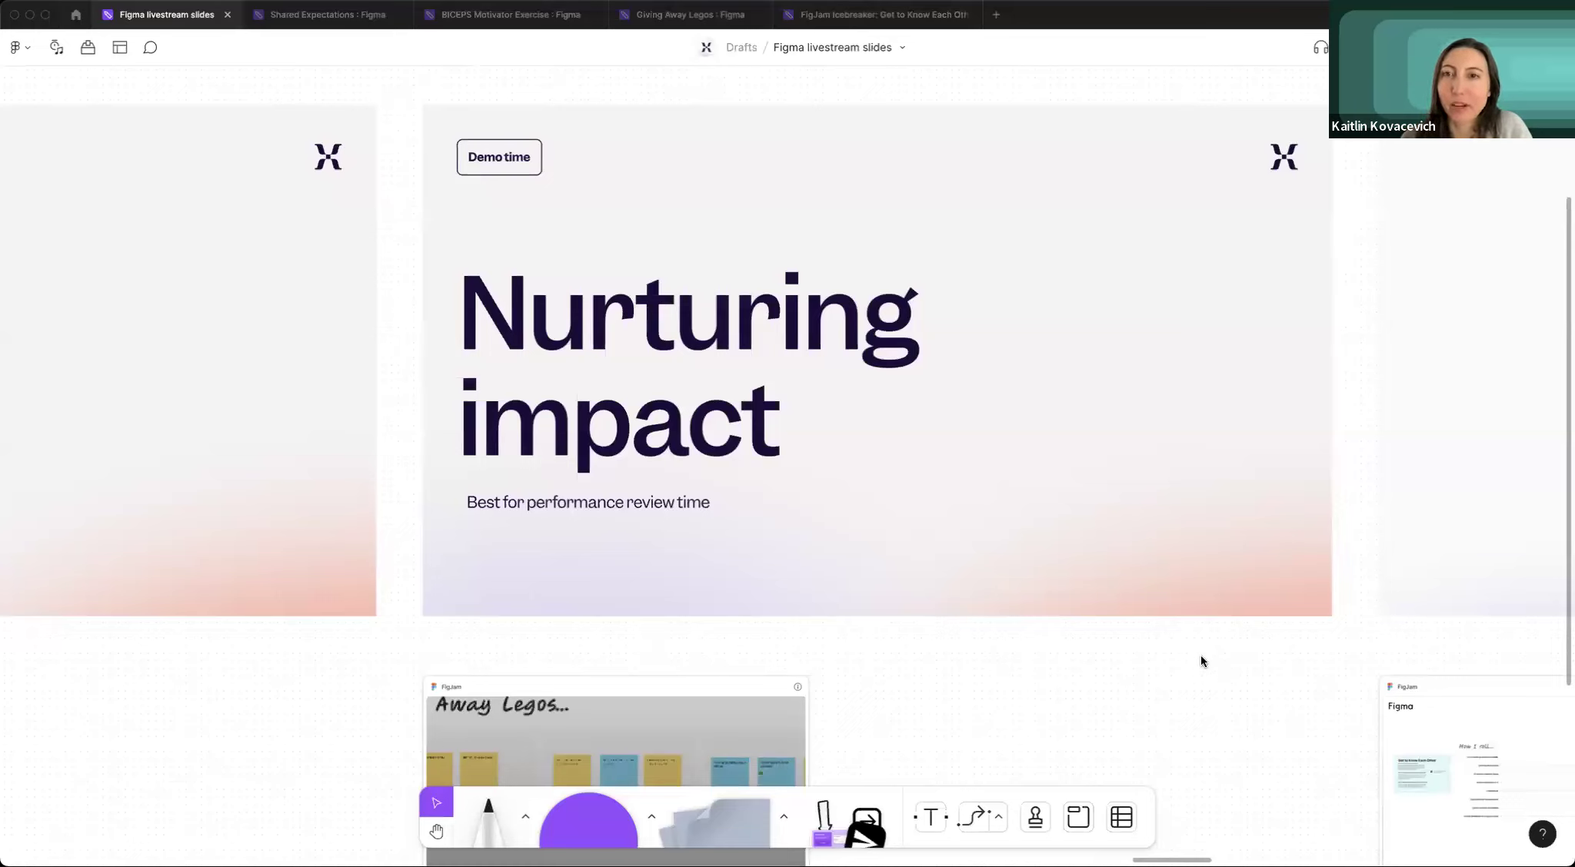
On the Giving Away Legos board, stamp a +1 on the instructions card.
{"action": "left_click", "coordinate": [657, 16]}
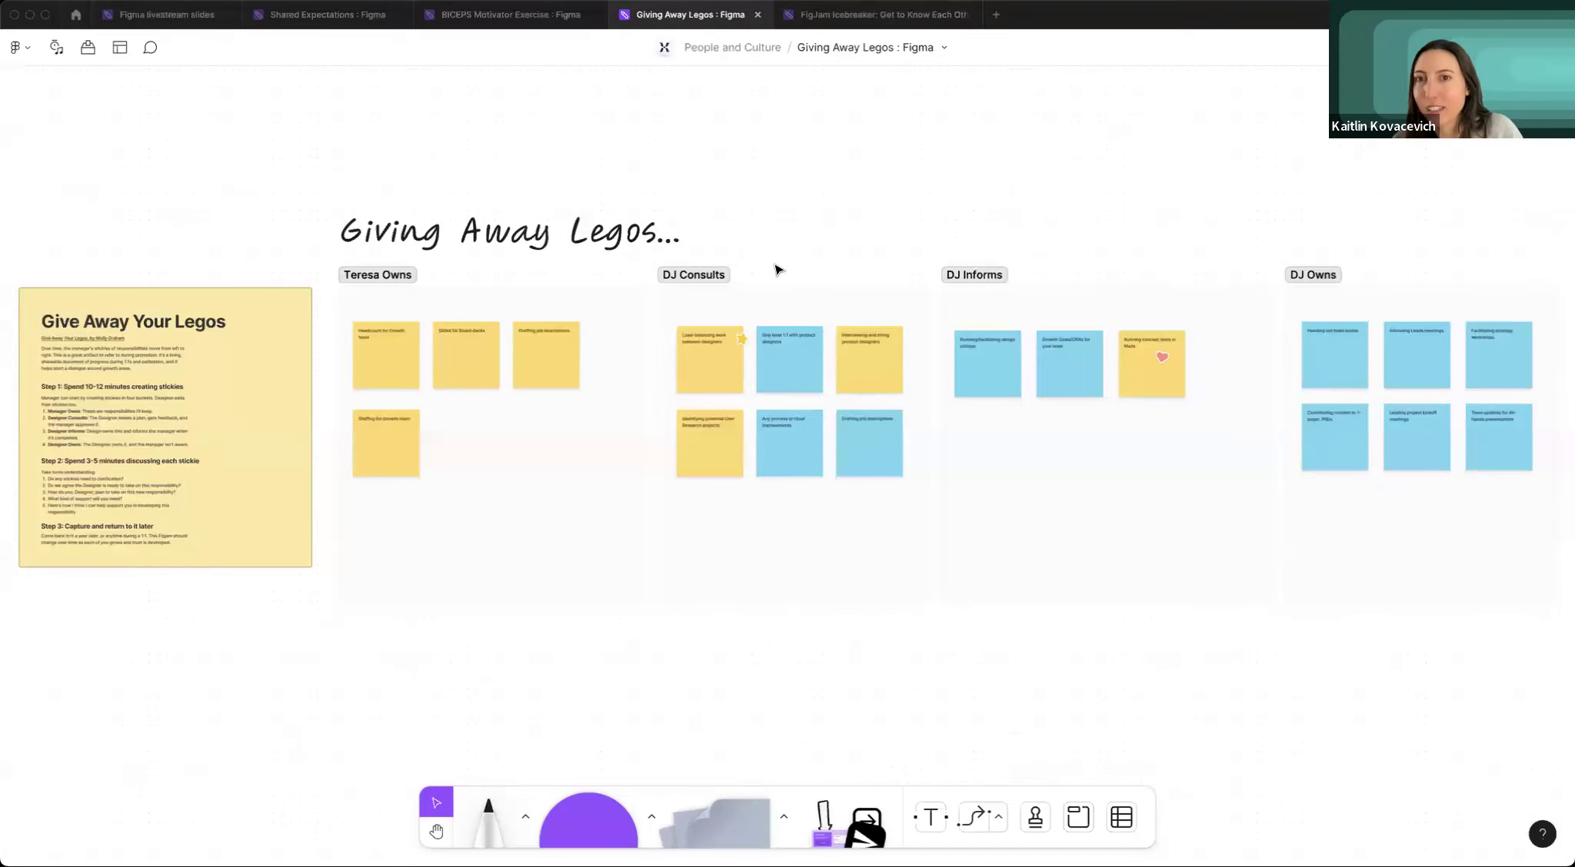
{"action": "scroll", "coordinate": [775, 268], "scroll_direction": "right", "scroll_amount": 1}
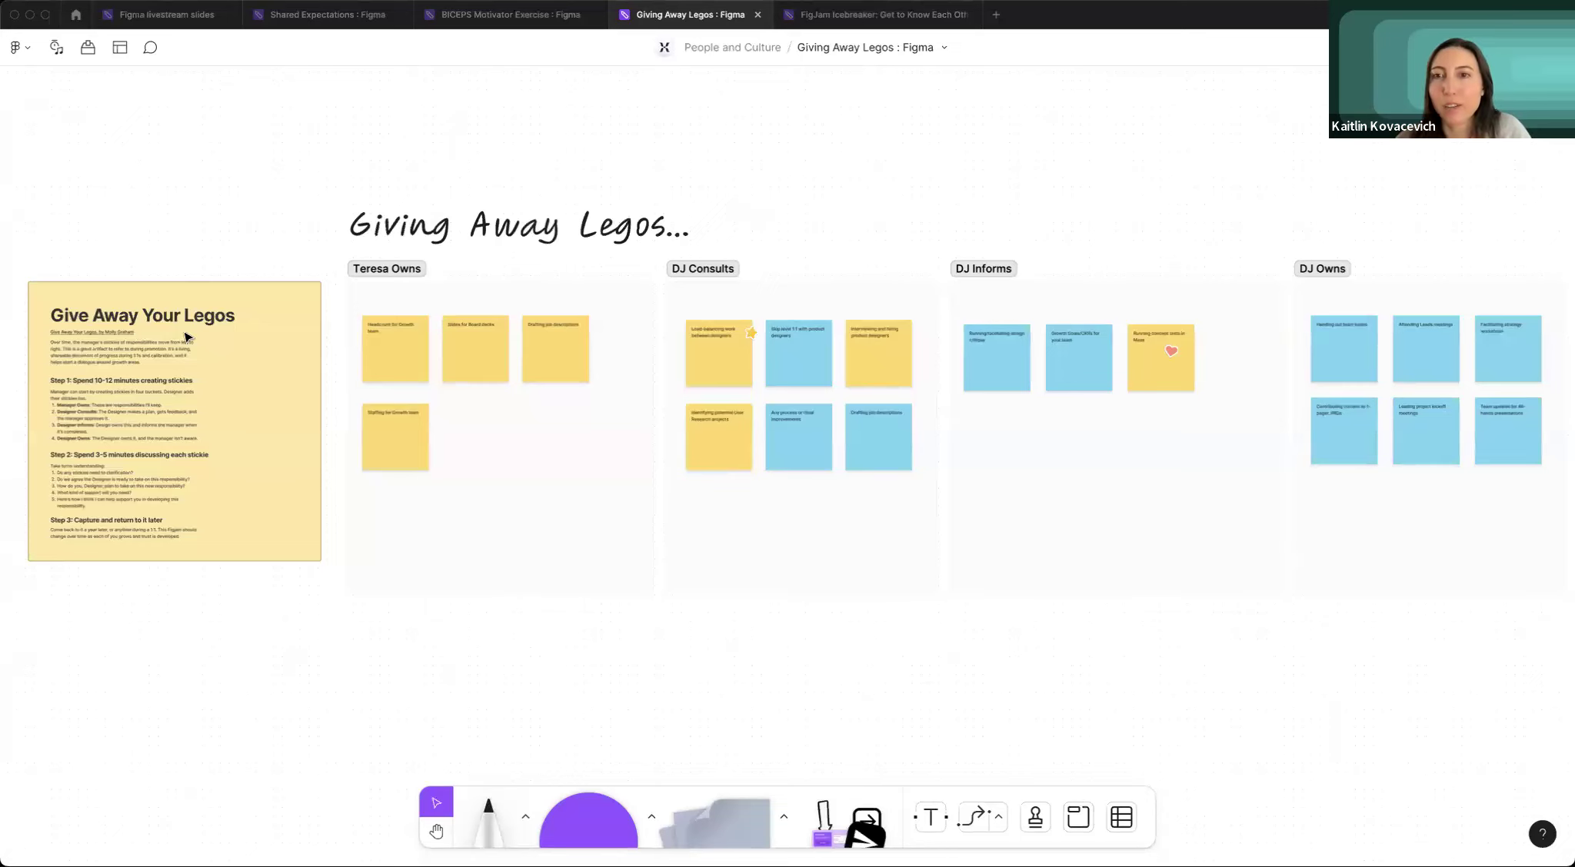
{"action": "left_click", "coordinate": [1074, 815]}
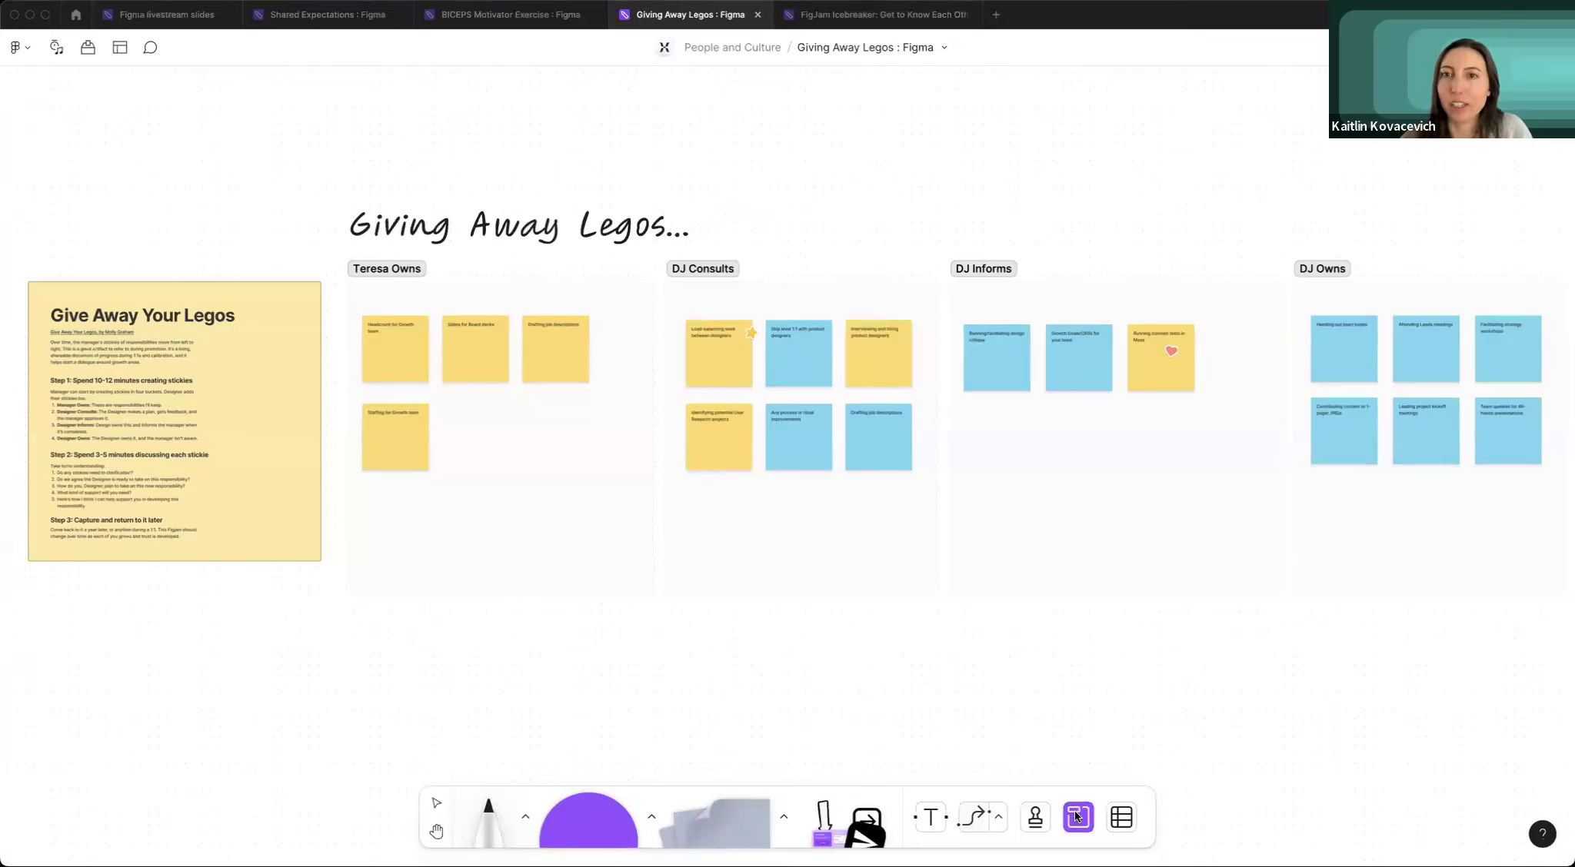
{"action": "left_click", "coordinate": [1035, 818]}
{"action": "left_click", "coordinate": [1076, 646]}
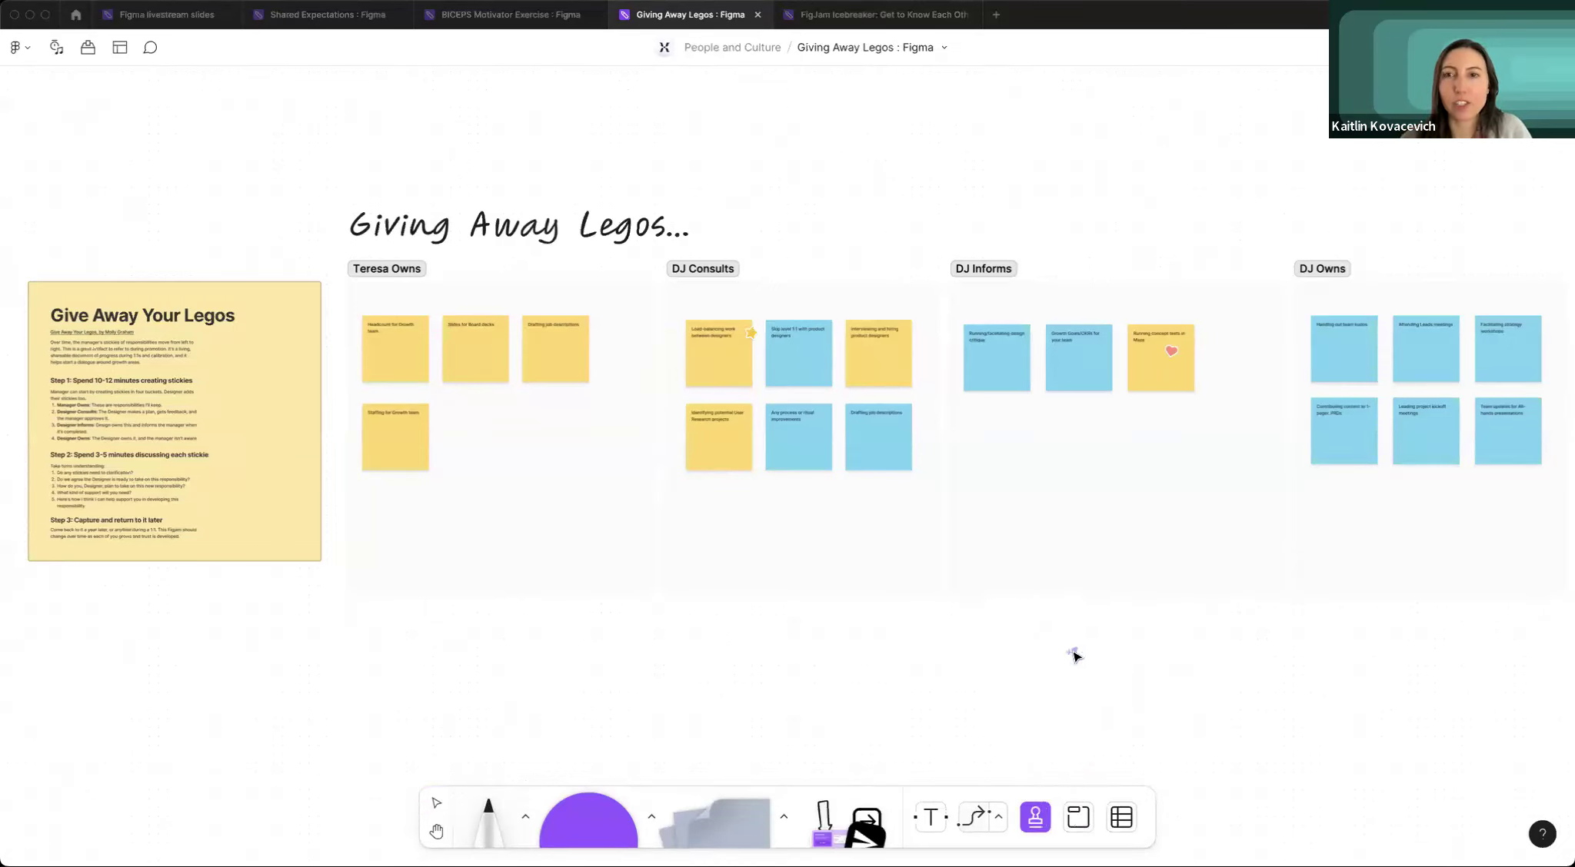
{"action": "left_click", "coordinate": [147, 335]}
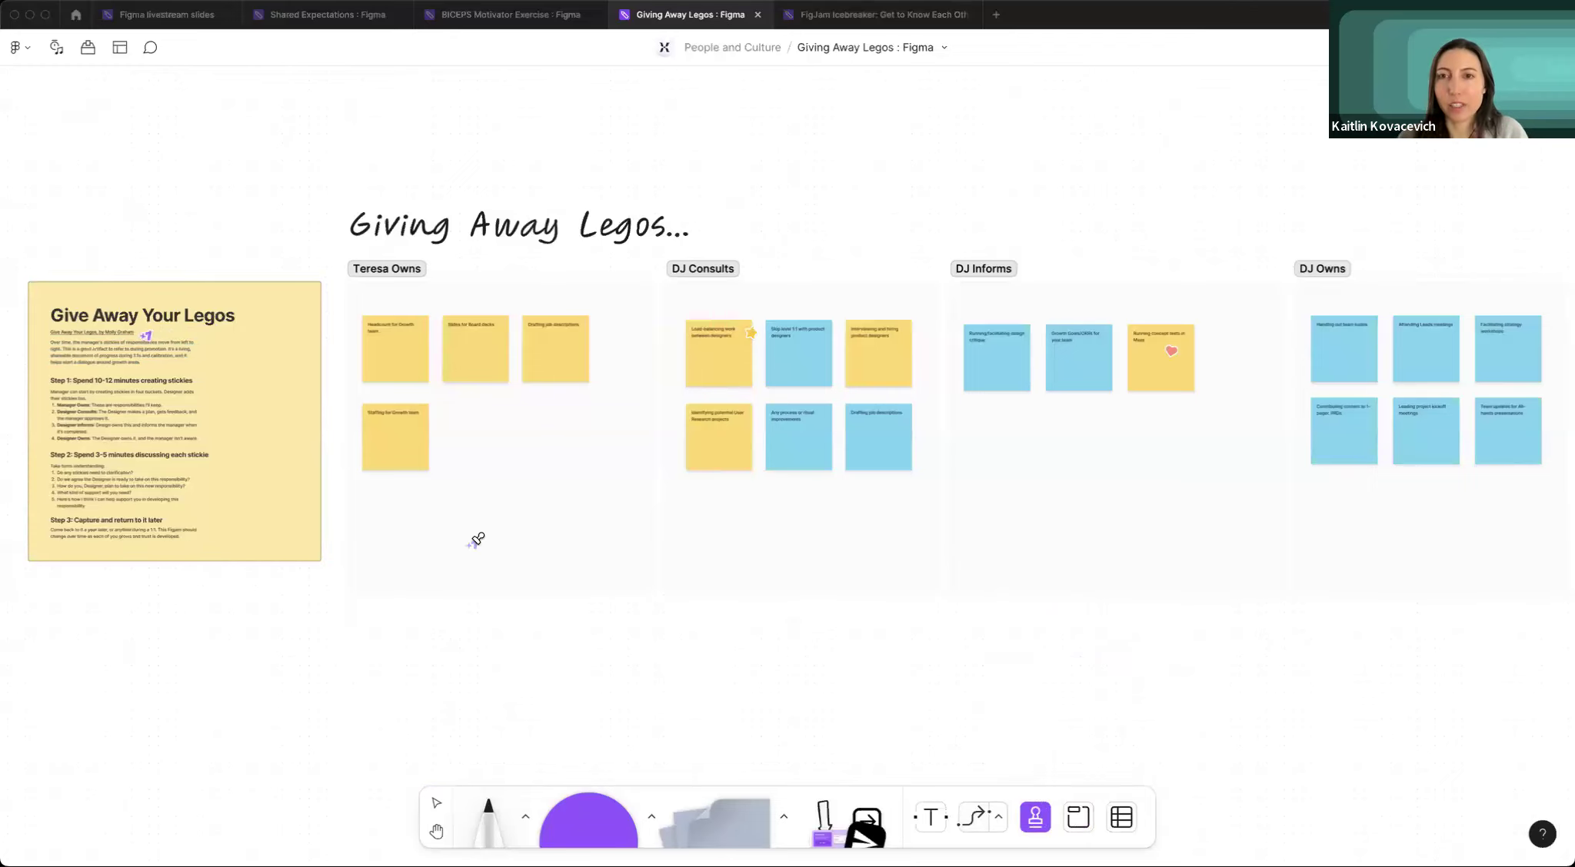
Return to Select and zoom in on the sticky-note columns.
{"action": "left_click", "coordinate": [437, 804]}
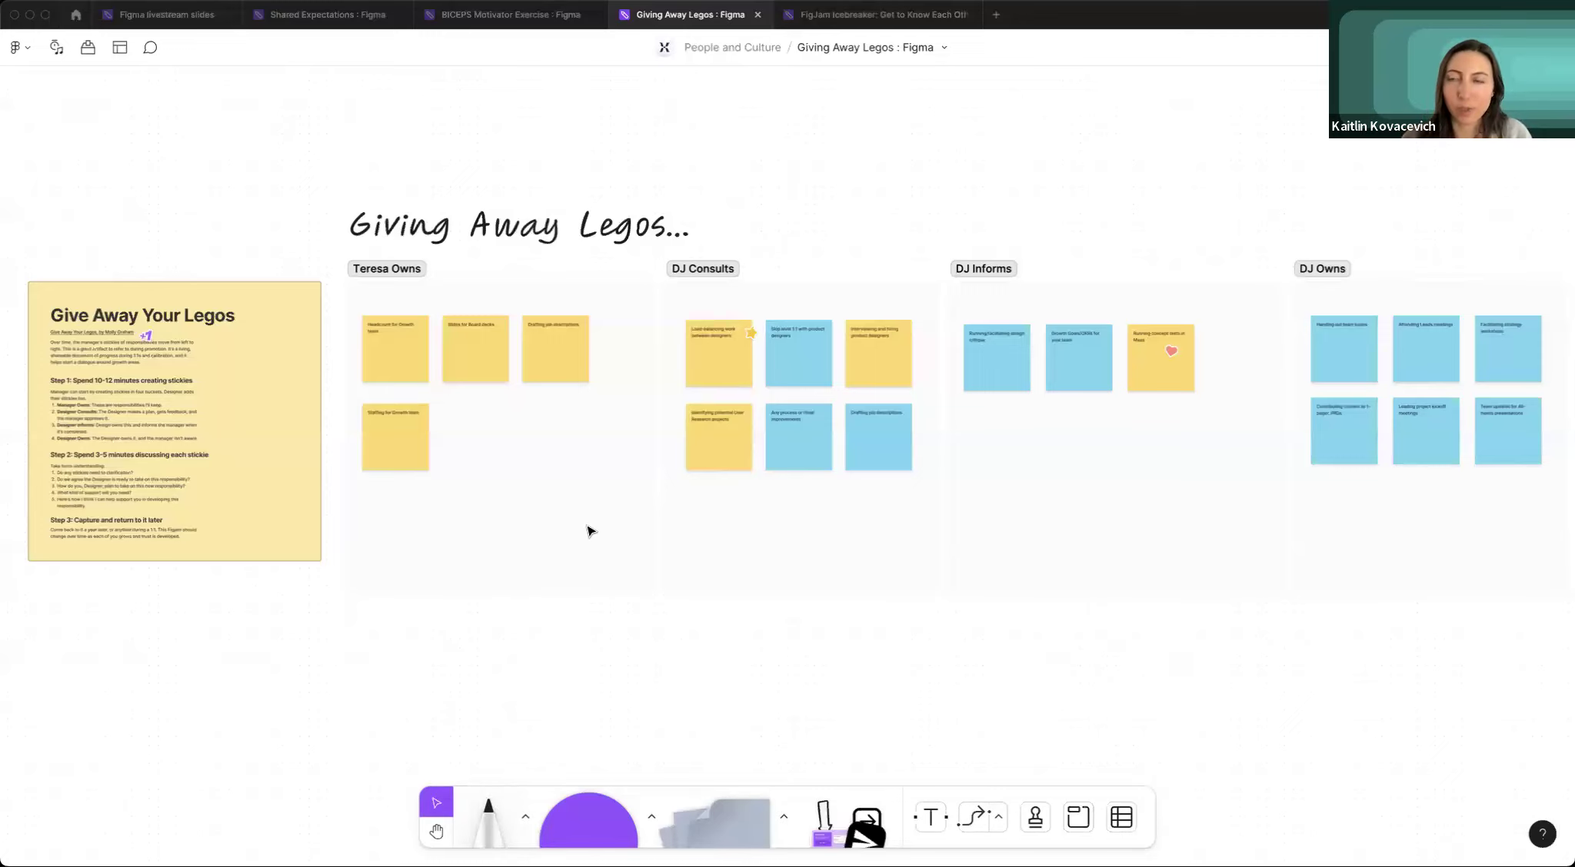
{"action": "left_click_drag", "start_coordinate": [334, 205], "coordinate": [1350, 622]}
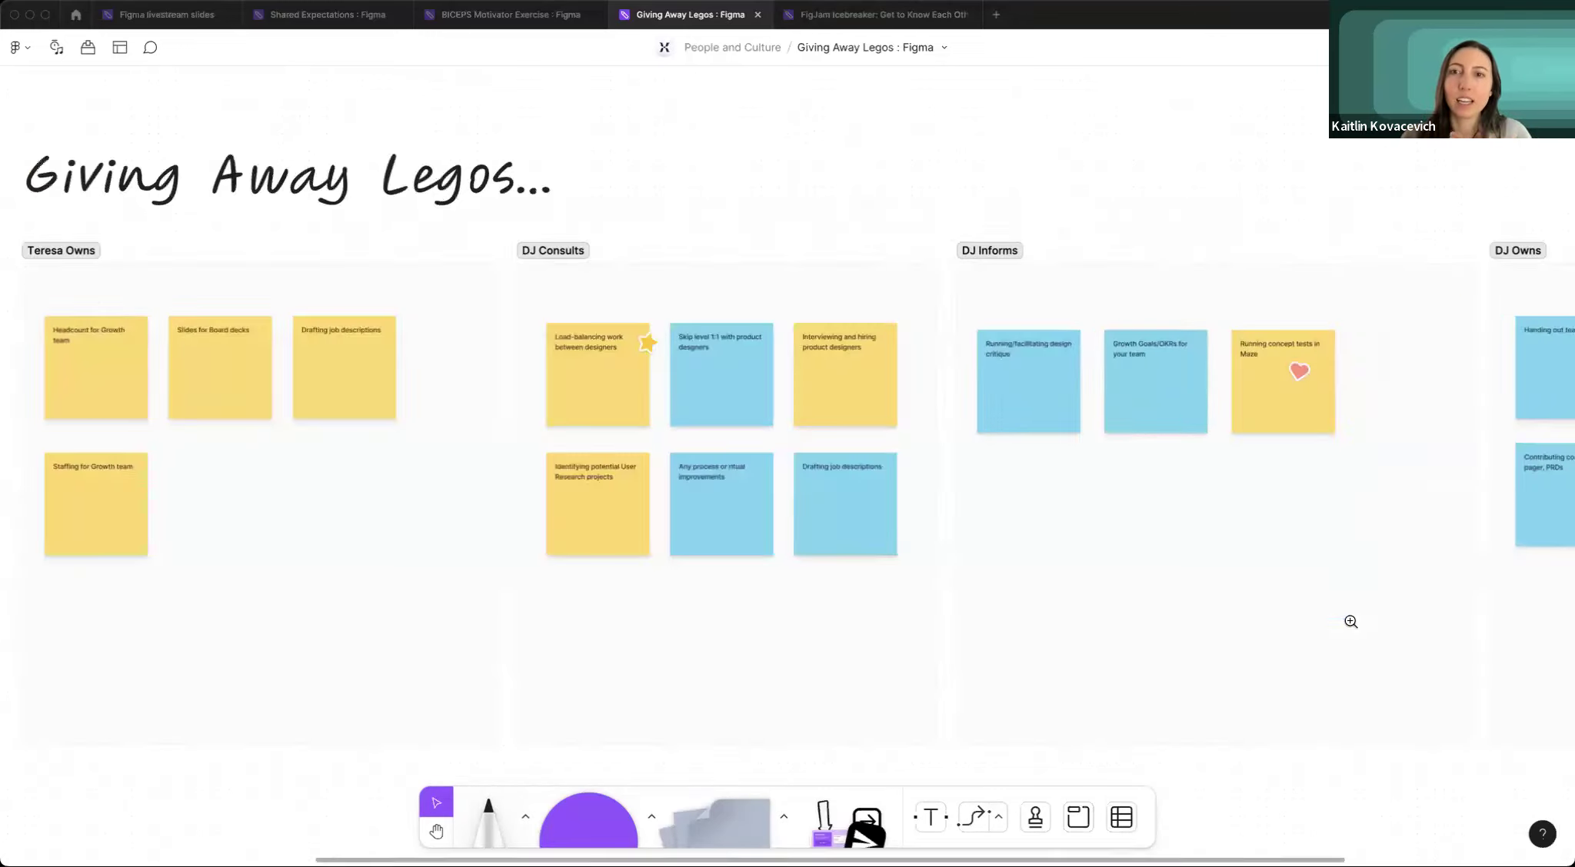
{"action": "scroll", "coordinate": [1353, 625], "scroll_direction": "down", "scroll_amount": 2}
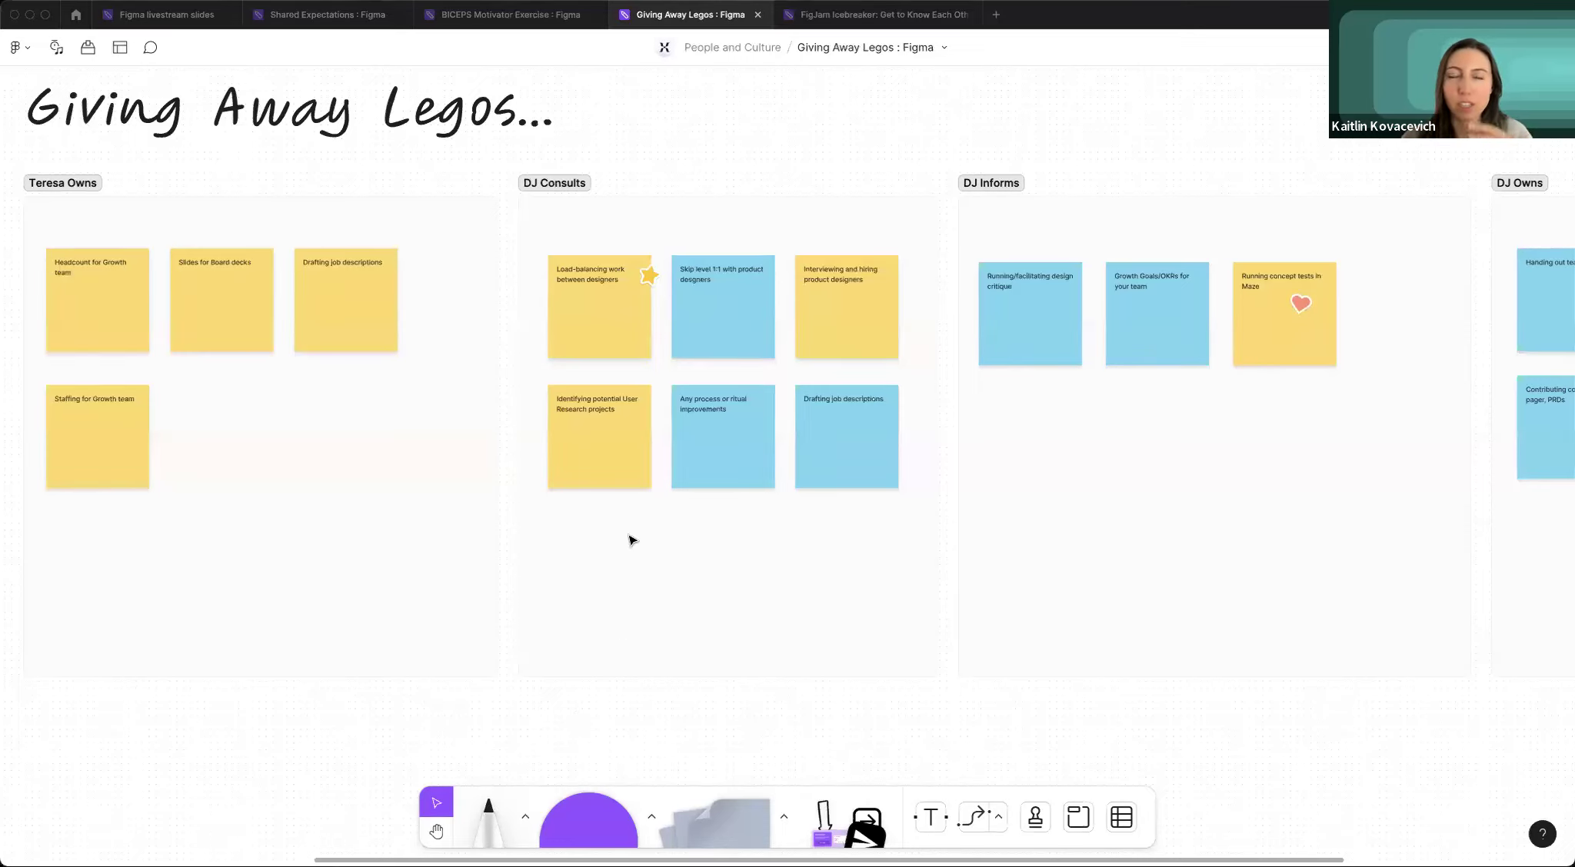
Add a light-blue 'Build a Figma plugin' sticky below the DJ Informs stickies, aligned with its column.
{"action": "left_click", "coordinate": [1061, 300]}
{"action": "left_click", "coordinate": [834, 311]}
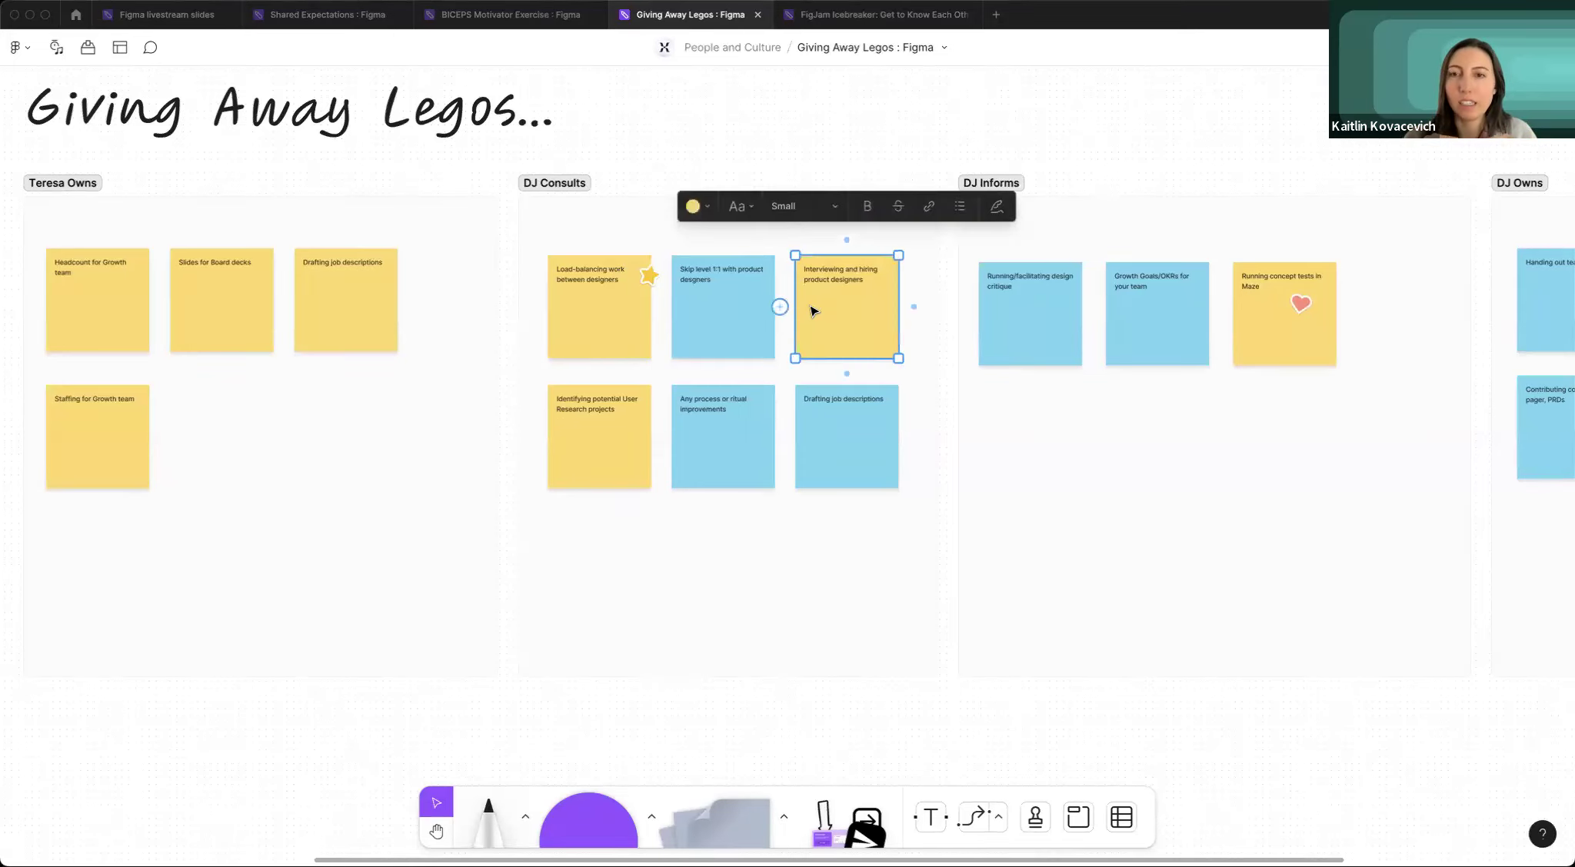
{"action": "left_click", "coordinate": [601, 399]}
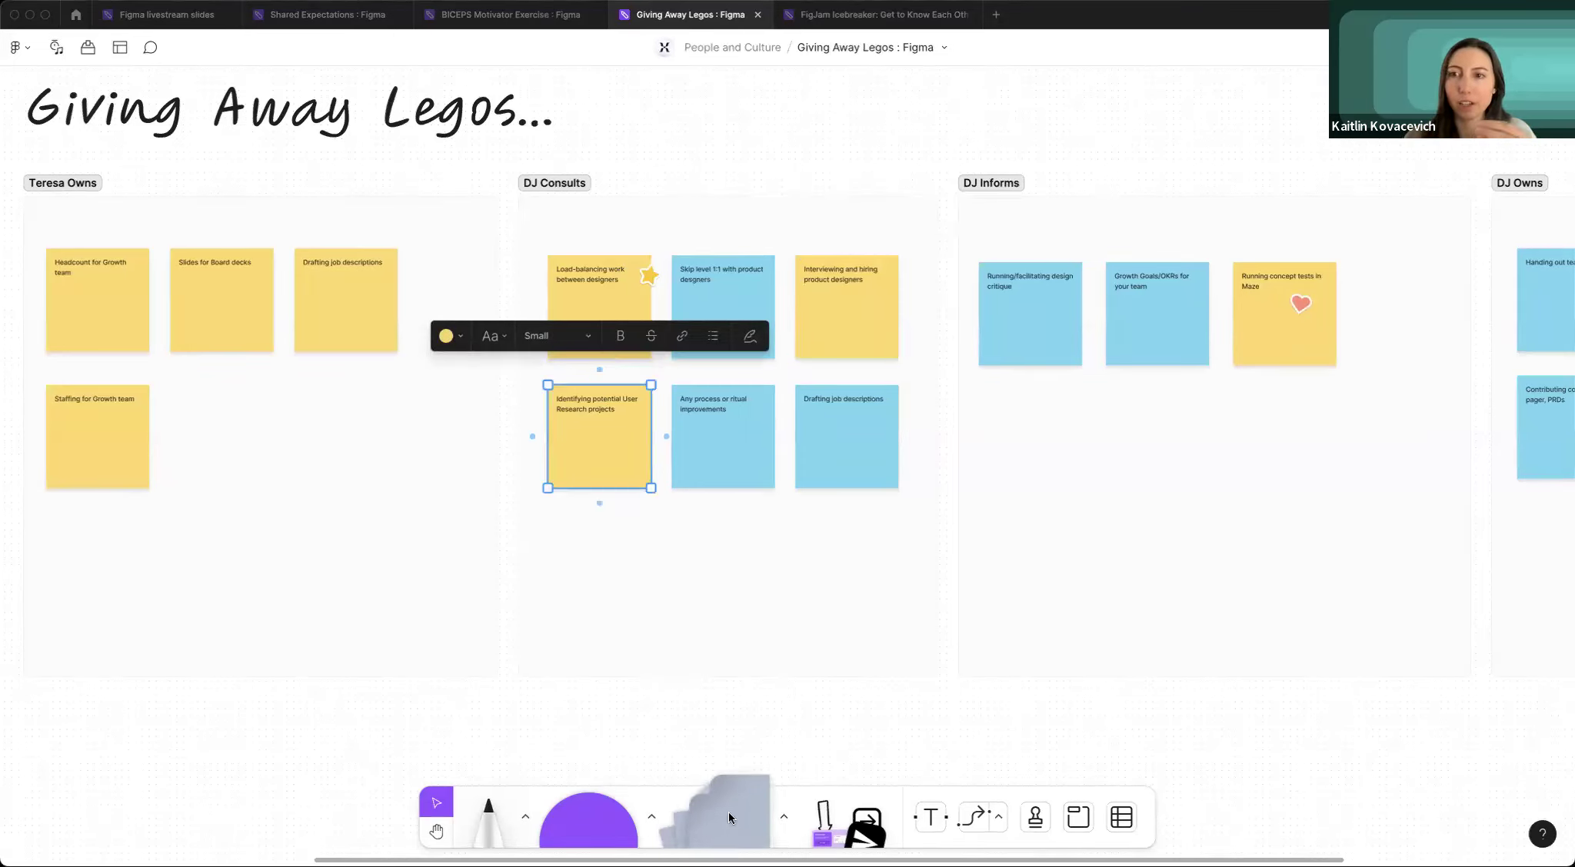
{"action": "left_click_drag", "start_coordinate": [729, 819], "coordinate": [1026, 429]}
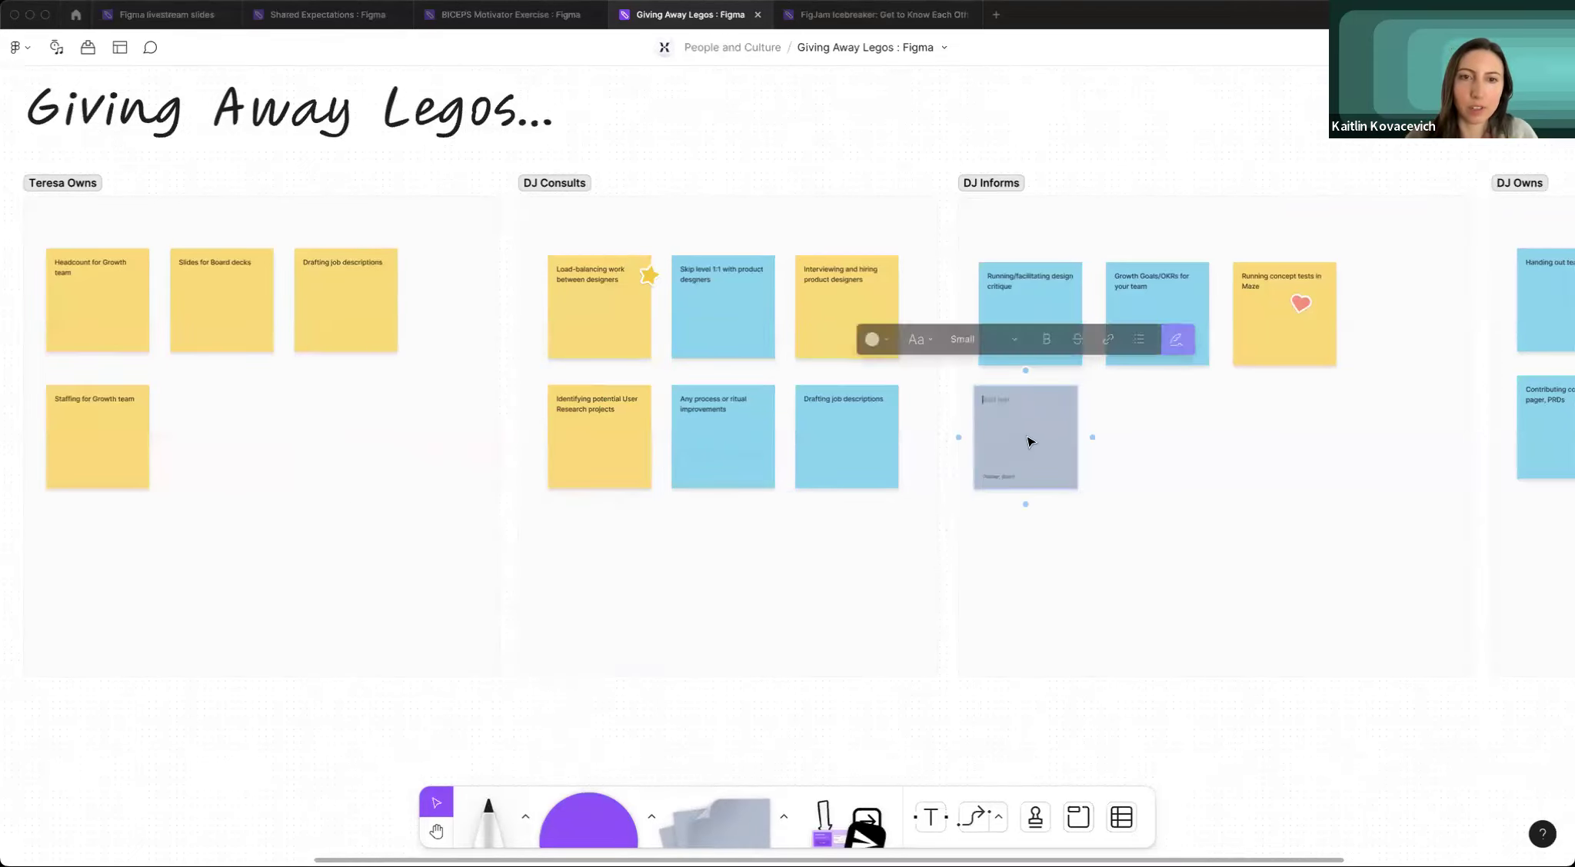
{"action": "left_click", "coordinate": [883, 339]}
{"action": "left_click", "coordinate": [888, 300]}
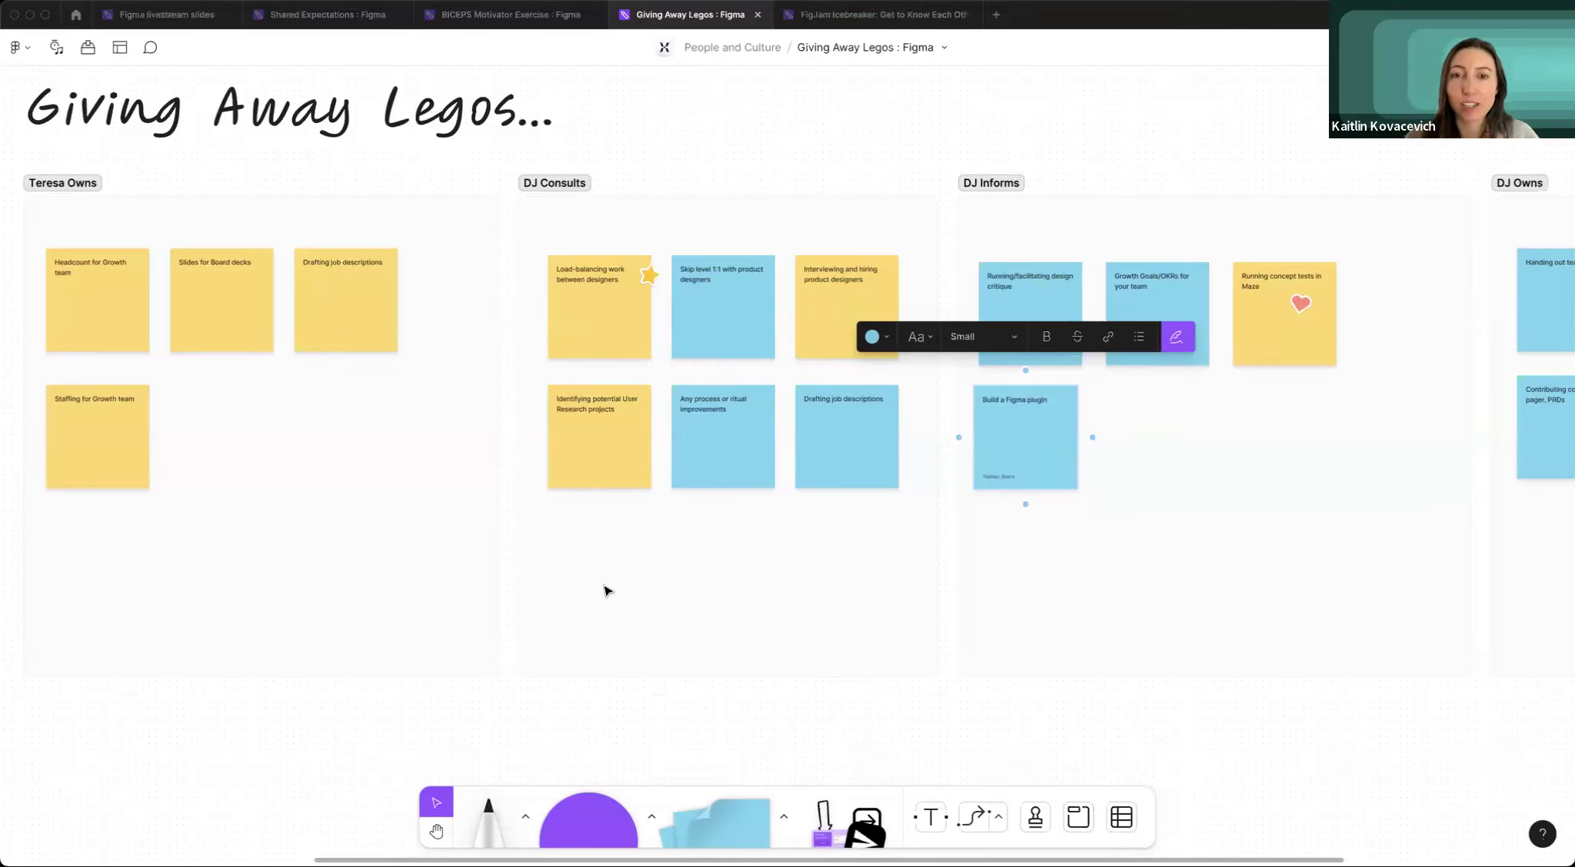
{"action": "left_click", "coordinate": [736, 703]}
{"action": "left_click_drag", "start_coordinate": [1031, 439], "coordinate": [1034, 436]}
{"action": "left_click", "coordinate": [1201, 139]}
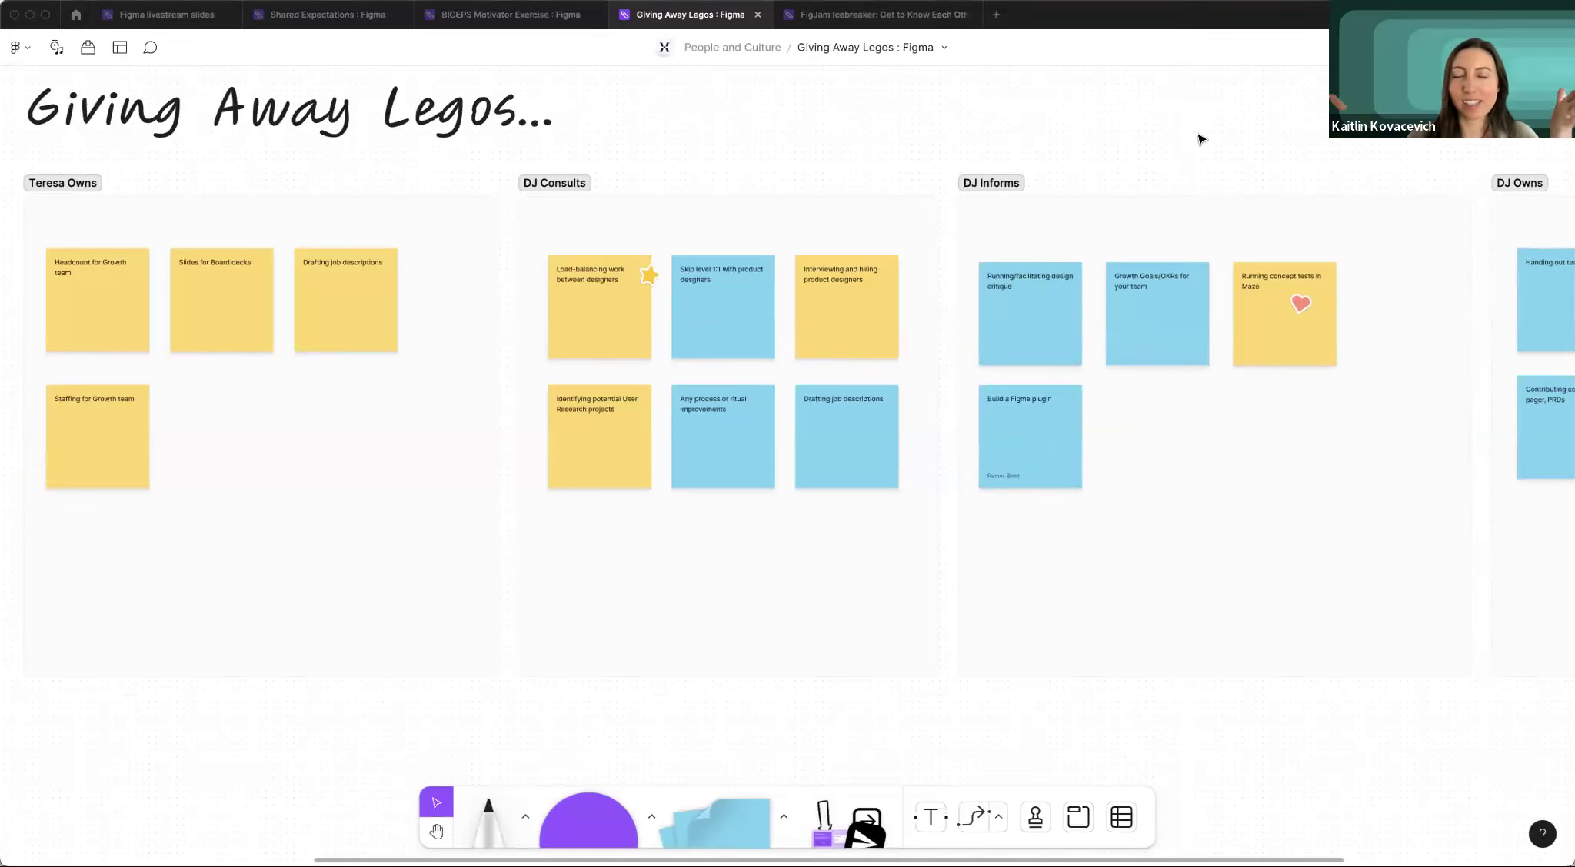
Draw a horizontal connector under the whole board and restyle it as a right-pointing arrow.
{"action": "scroll", "coordinate": [1168, 158], "scroll_direction": "right", "scroll_amount": 4}
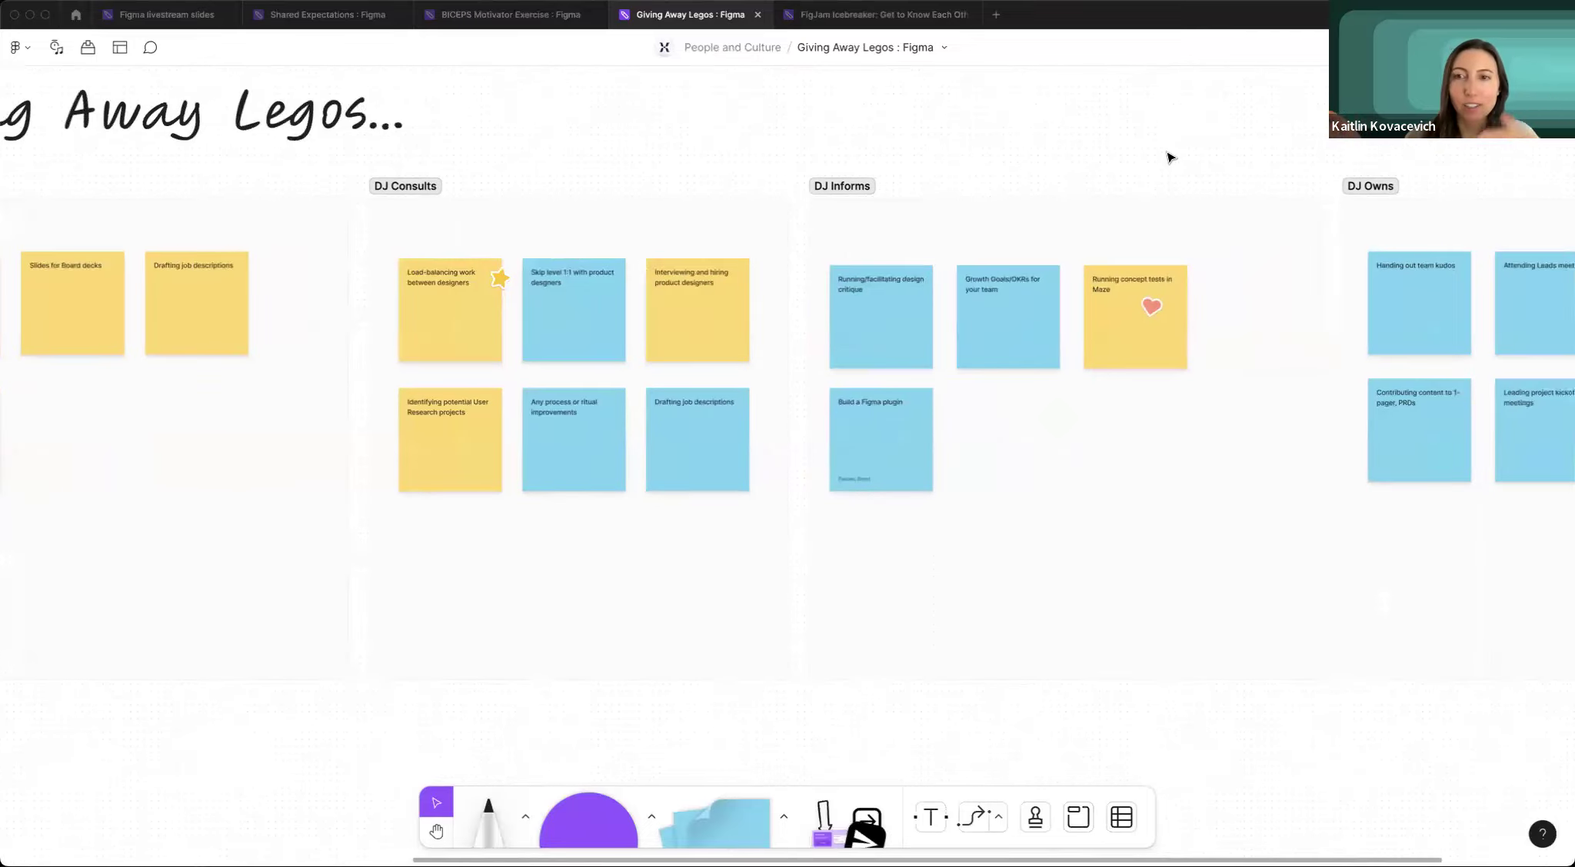
{"action": "scroll", "coordinate": [1168, 158], "scroll_direction": "down", "scroll_amount": 5}
{"action": "scroll", "coordinate": [1084, 377], "scroll_direction": "down", "scroll_amount": 2}
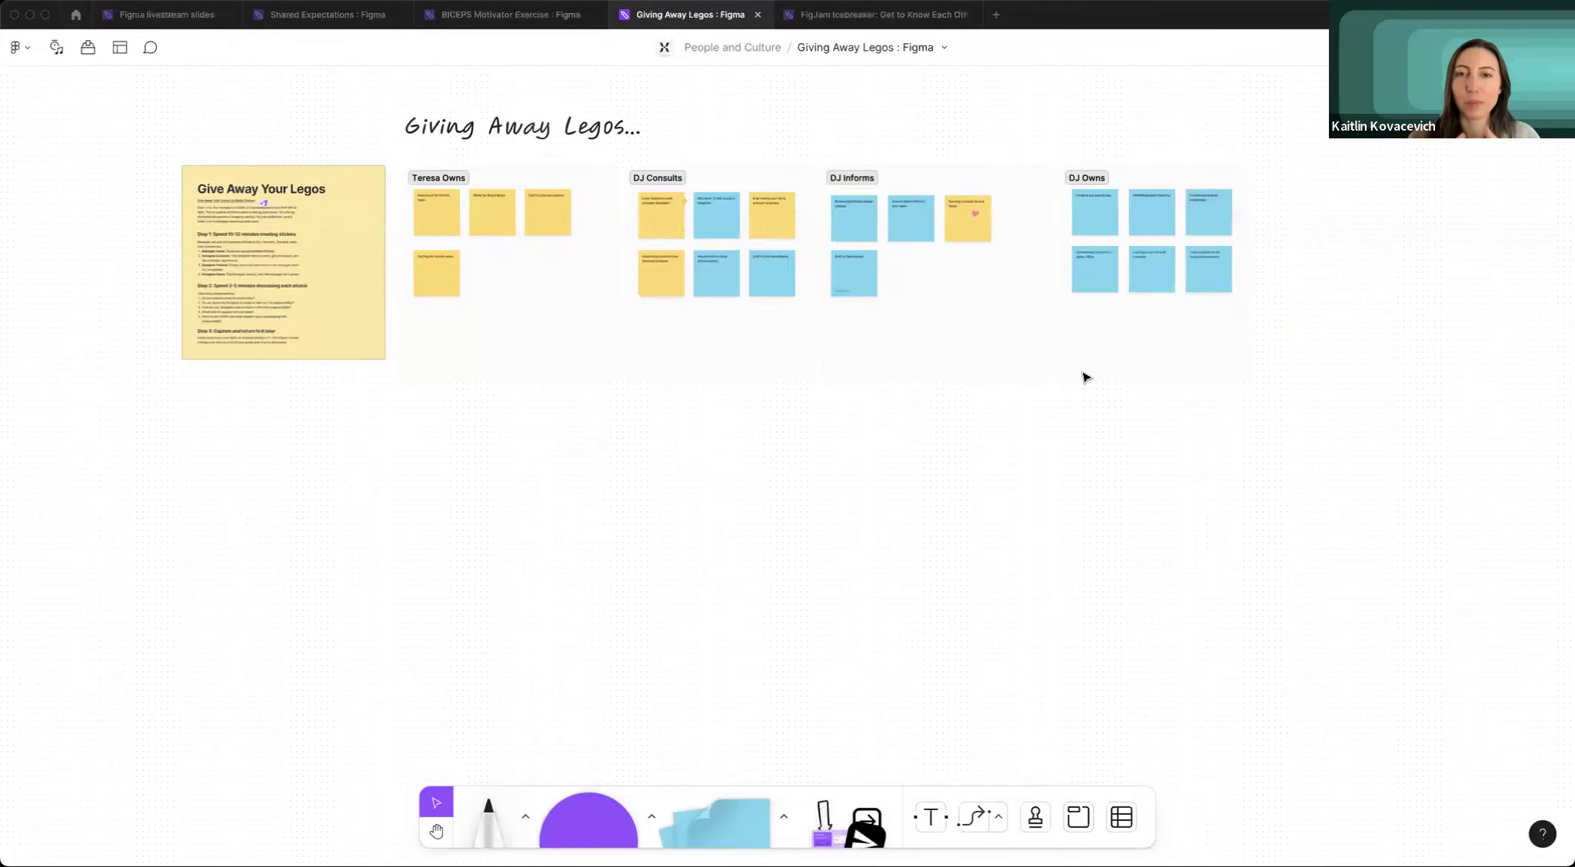
{"action": "scroll", "coordinate": [1084, 377], "scroll_direction": "down", "scroll_amount": 1}
{"action": "left_click", "coordinate": [966, 817]}
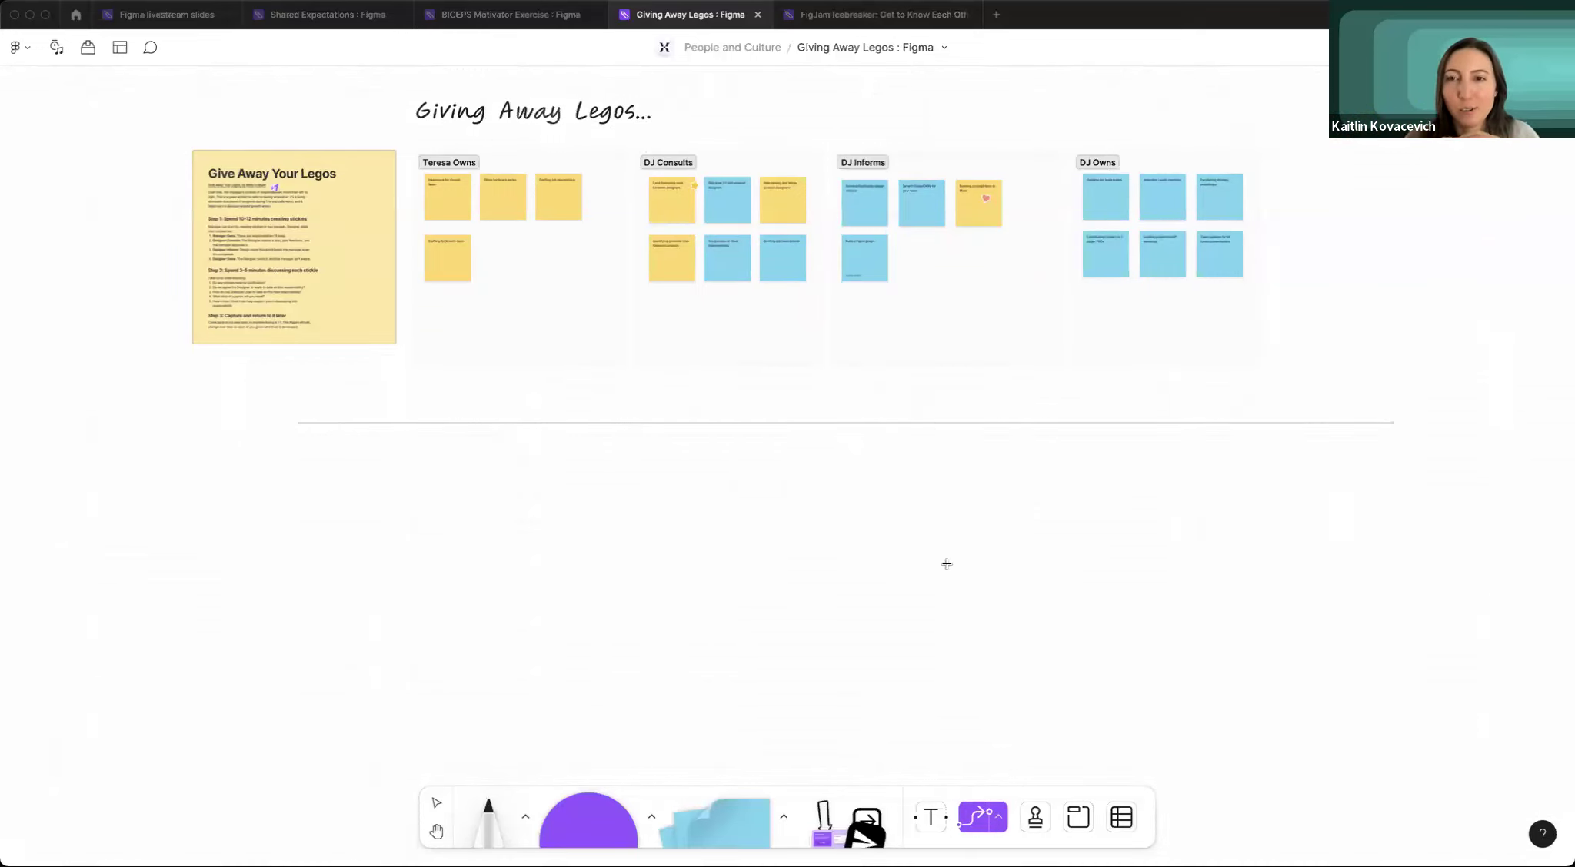
{"action": "key", "text": "v"}
{"action": "left_click_drag", "start_coordinate": [944, 564], "coordinate": [730, 376]}
{"action": "left_click", "coordinate": [790, 405]}
{"action": "left_click", "coordinate": [771, 363]}
{"action": "left_click", "coordinate": [783, 527]}
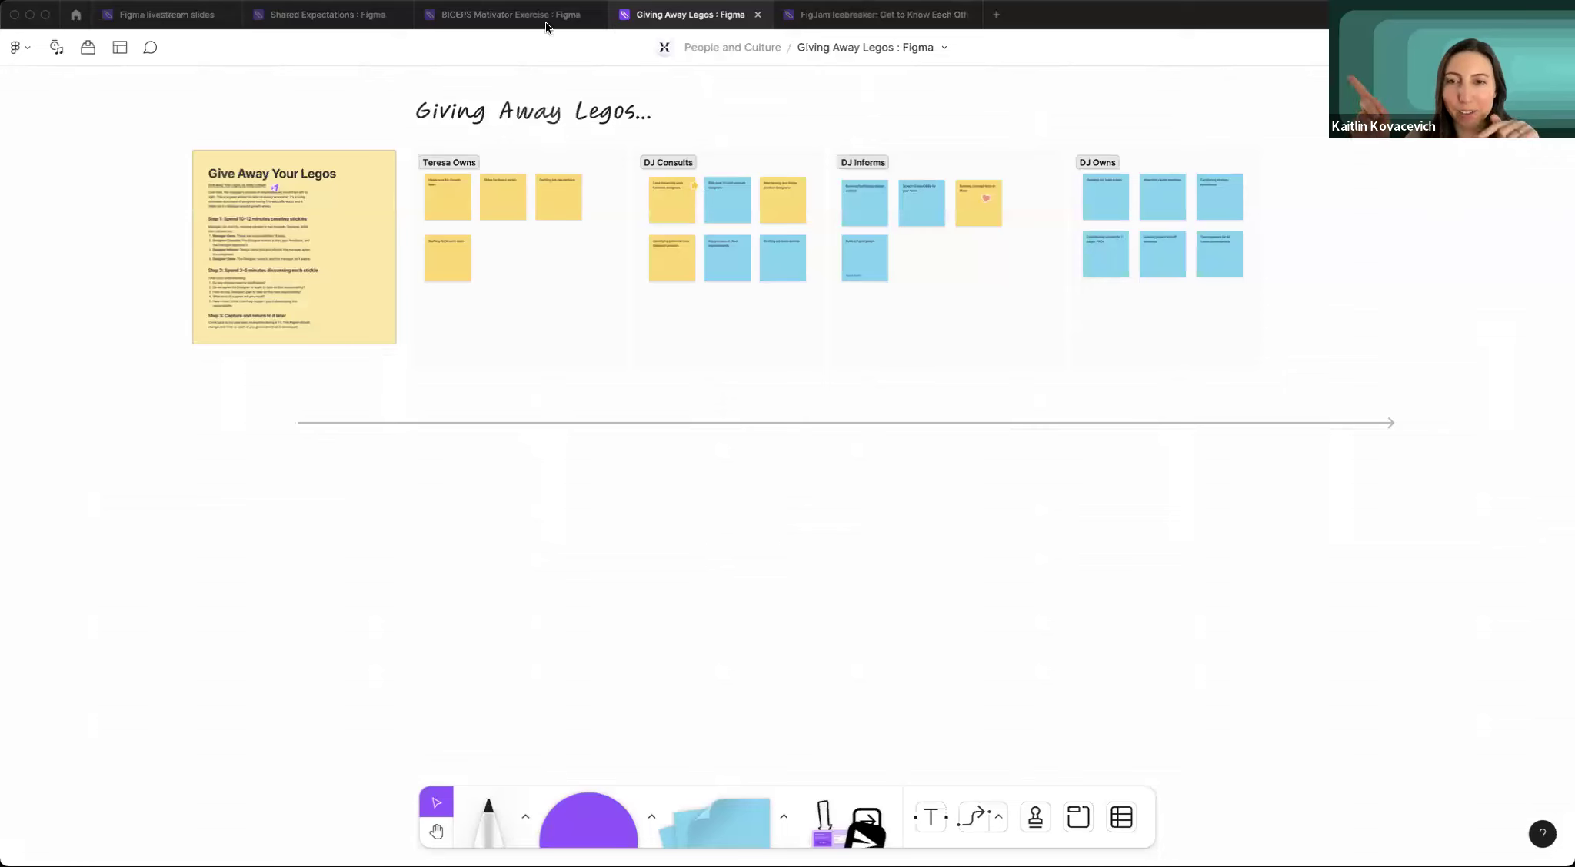
{"action": "mouse_move", "coordinate": [232, 9]}
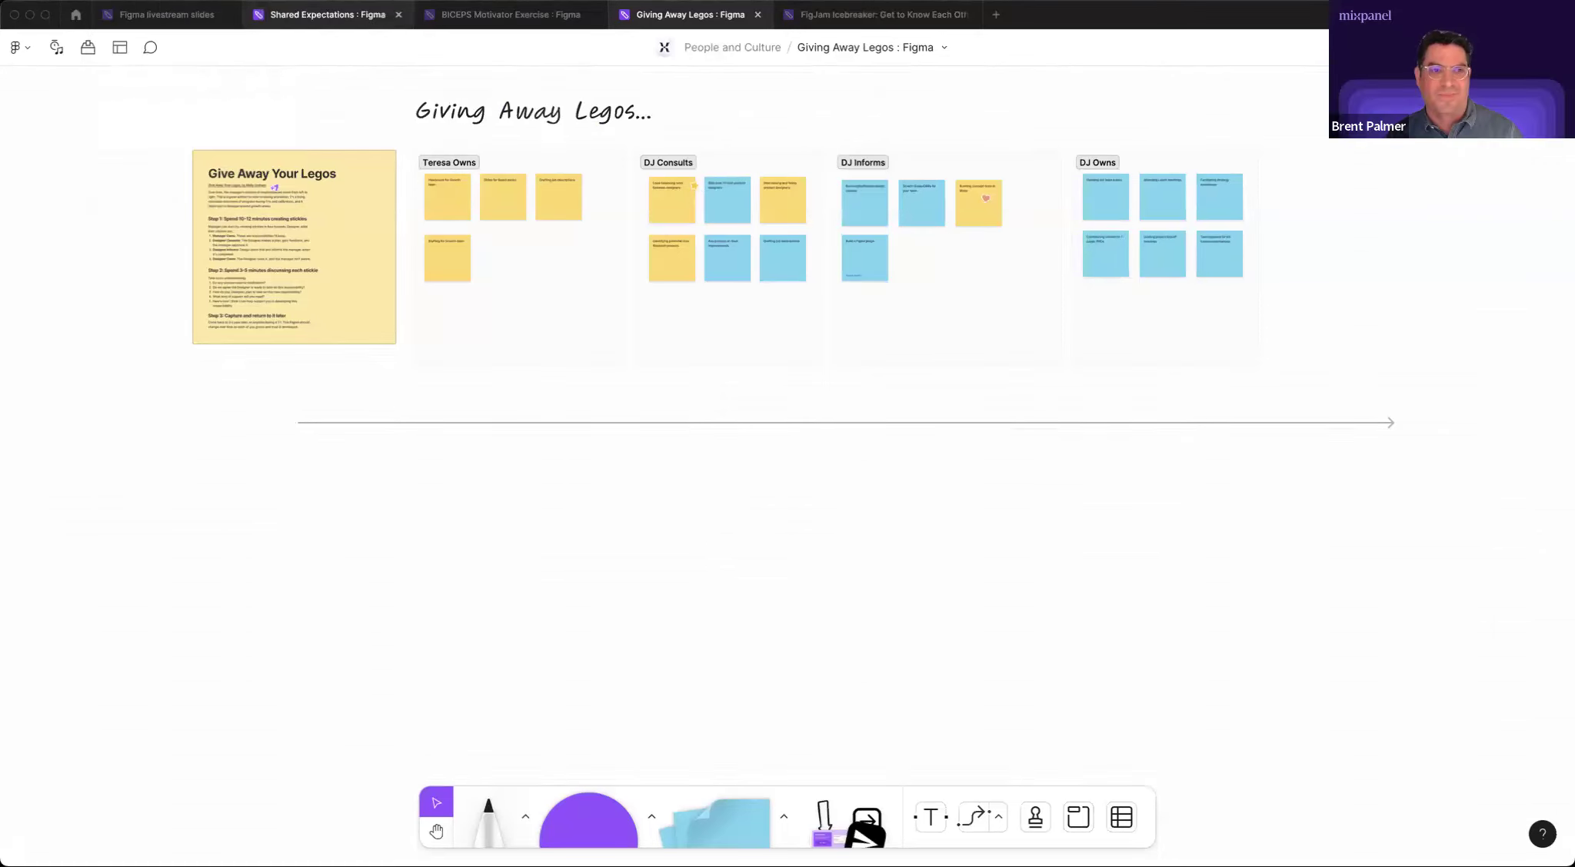
From the livestream slides' Reflection Time! FigJam embed, open the Icebreaker: Get to Know Each Other board.
{"action": "left_click", "coordinate": [161, 17]}
{"action": "scroll", "coordinate": [652, 413], "scroll_direction": "right", "scroll_amount": 10}
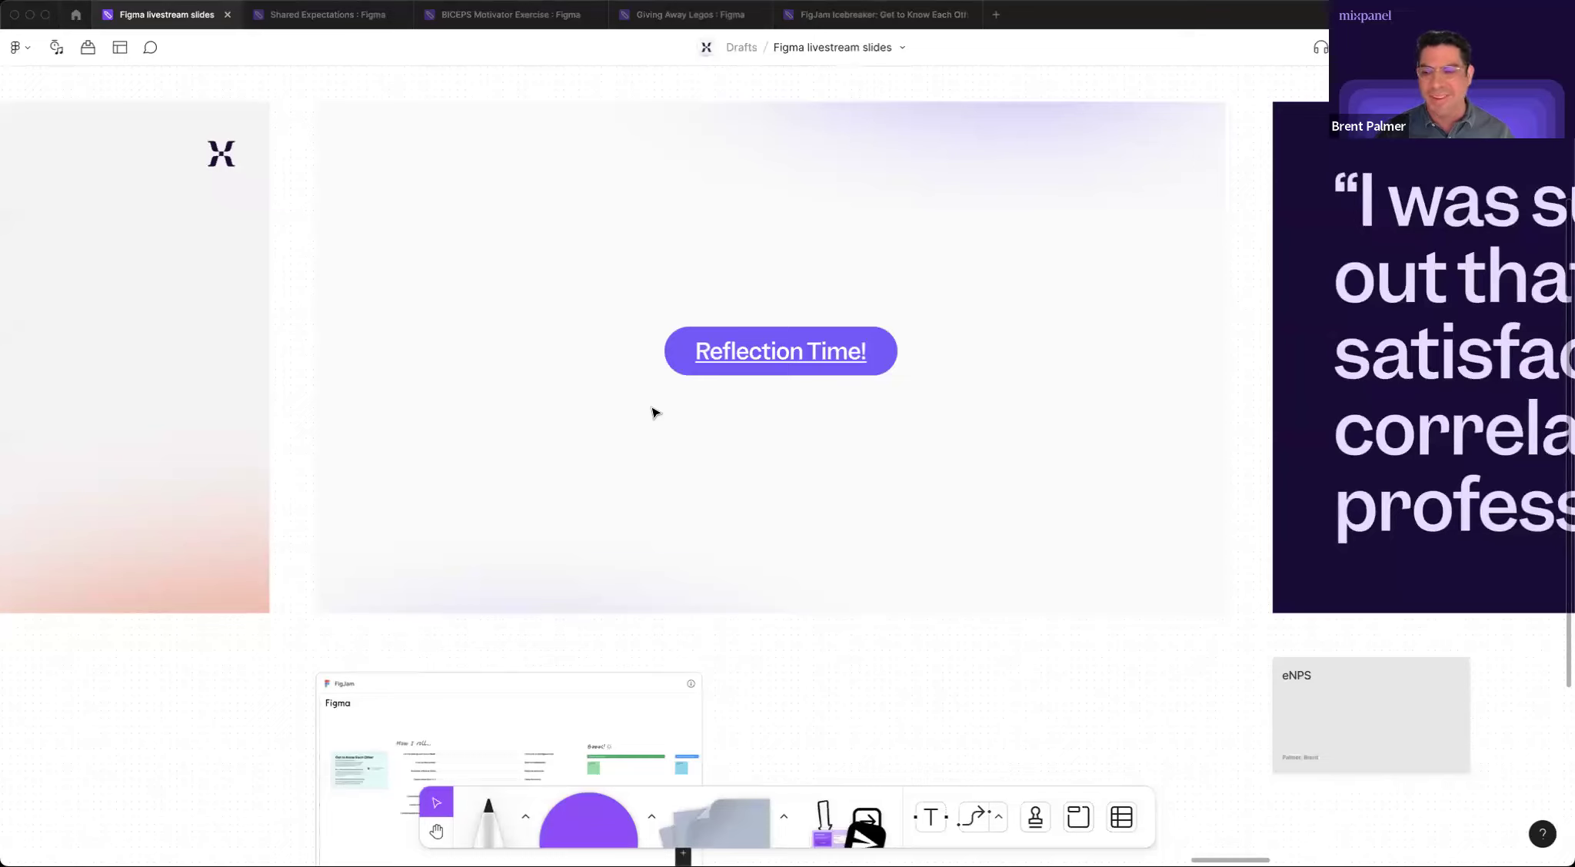
{"action": "scroll", "coordinate": [652, 412], "scroll_direction": "down", "scroll_amount": 2}
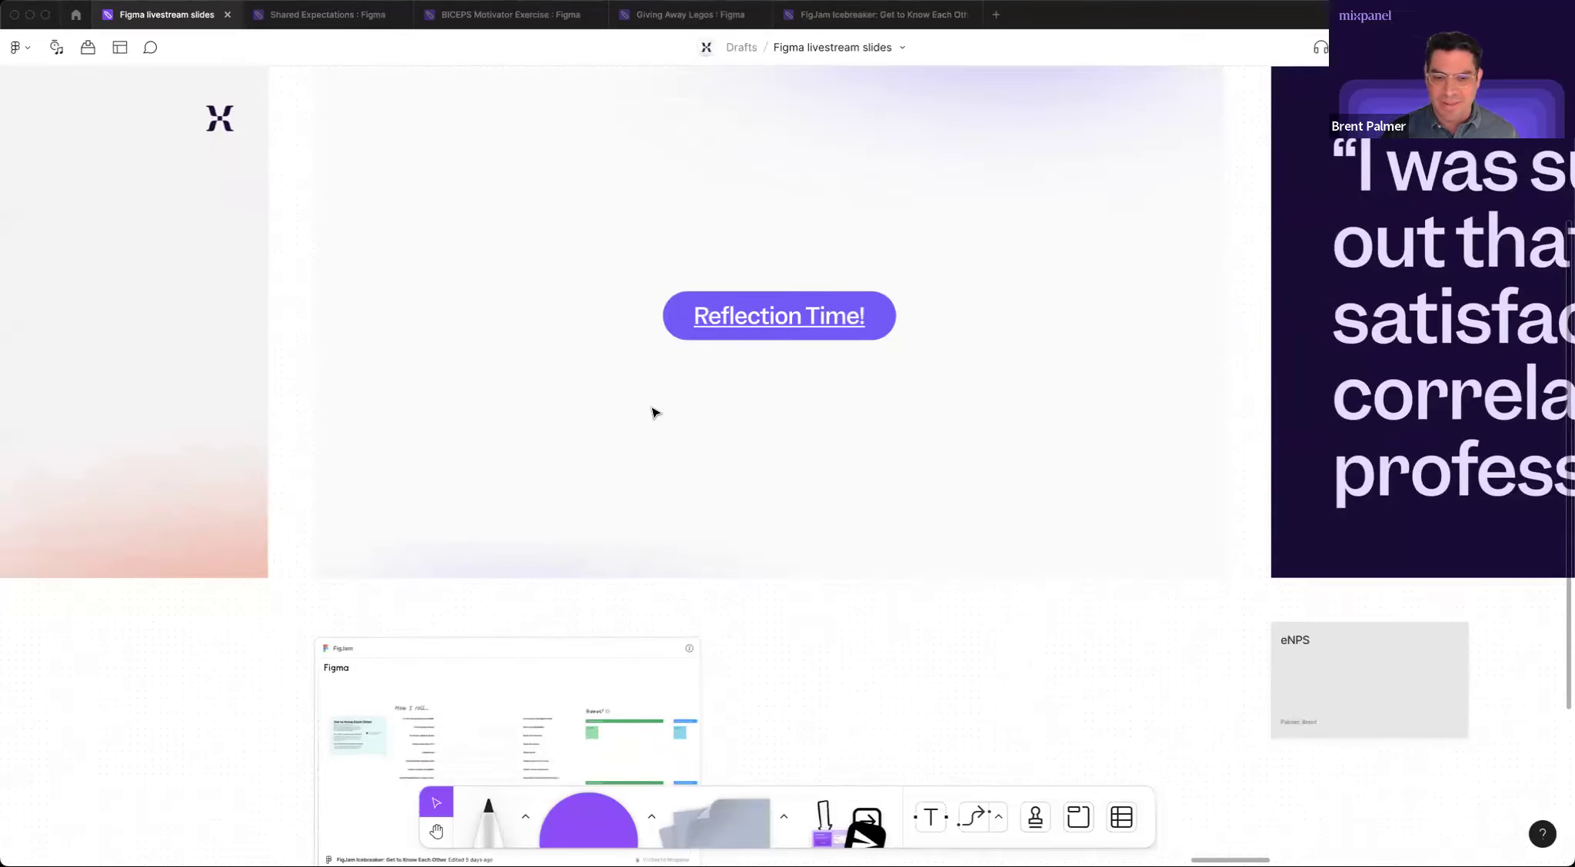
{"action": "scroll", "coordinate": [652, 413], "scroll_direction": "down", "scroll_amount": 3}
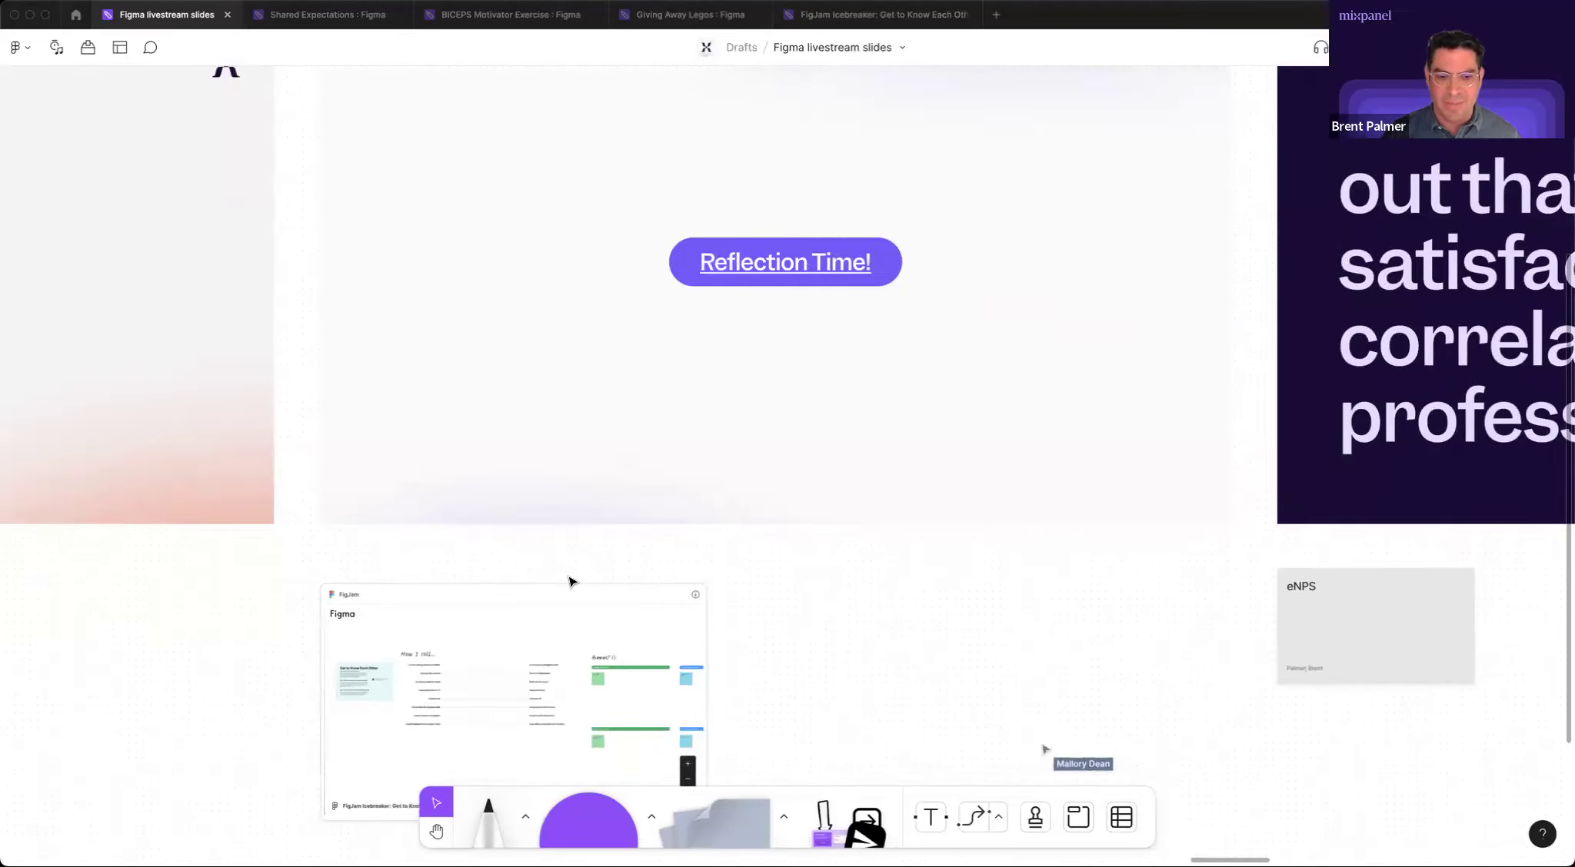
{"action": "left_click", "coordinate": [446, 636]}
{"action": "left_click", "coordinate": [876, 15]}
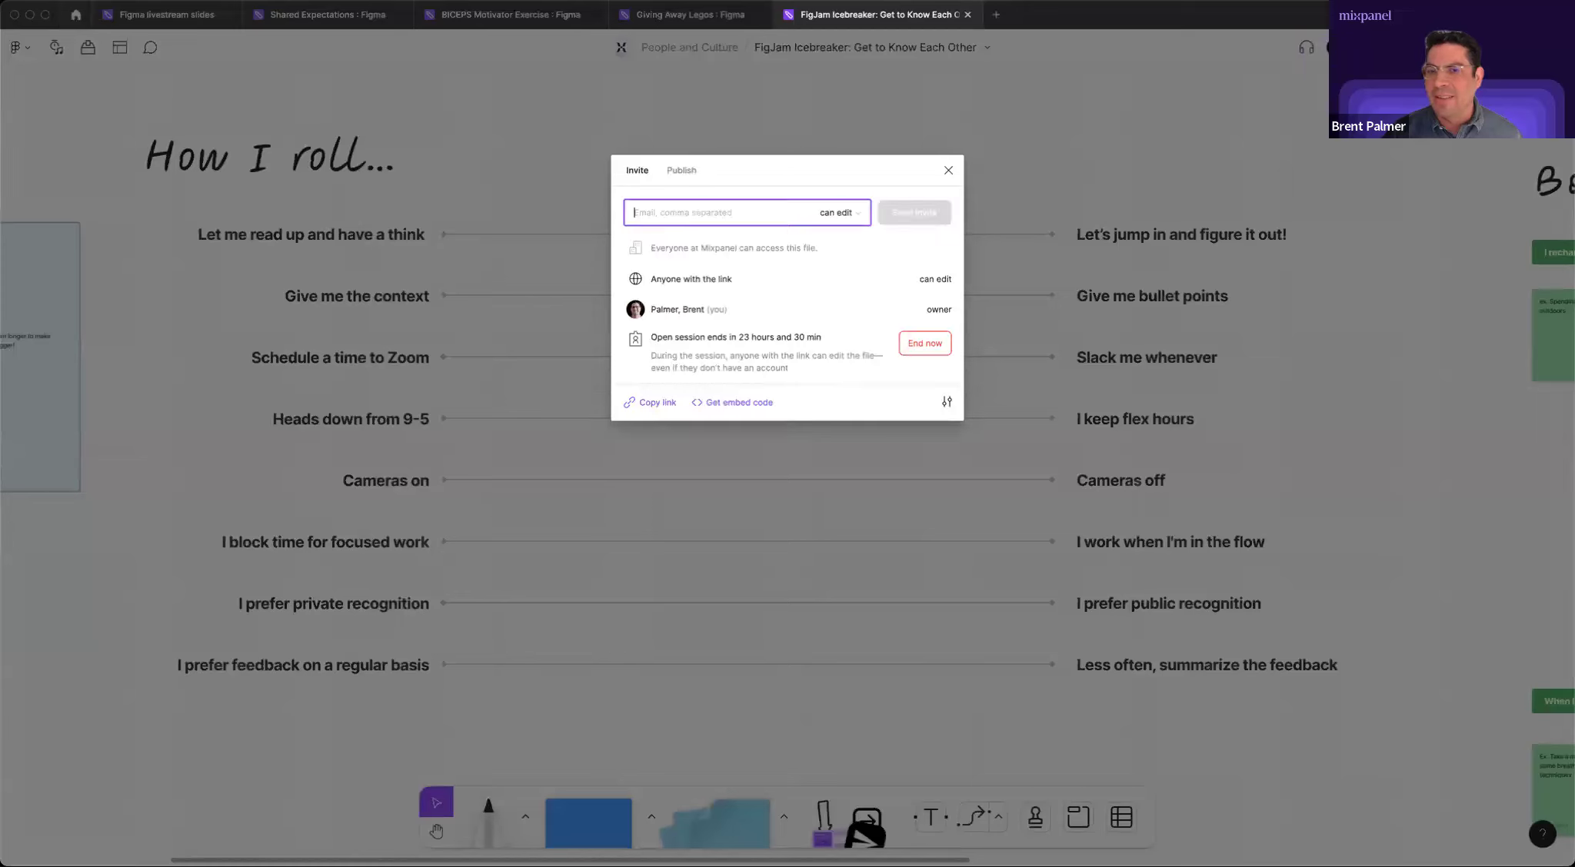
Copy the Icebreaker board link from the Share dialog, then close the dialog.
{"action": "left_click", "coordinate": [651, 403]}
{"action": "left_click", "coordinate": [948, 170]}
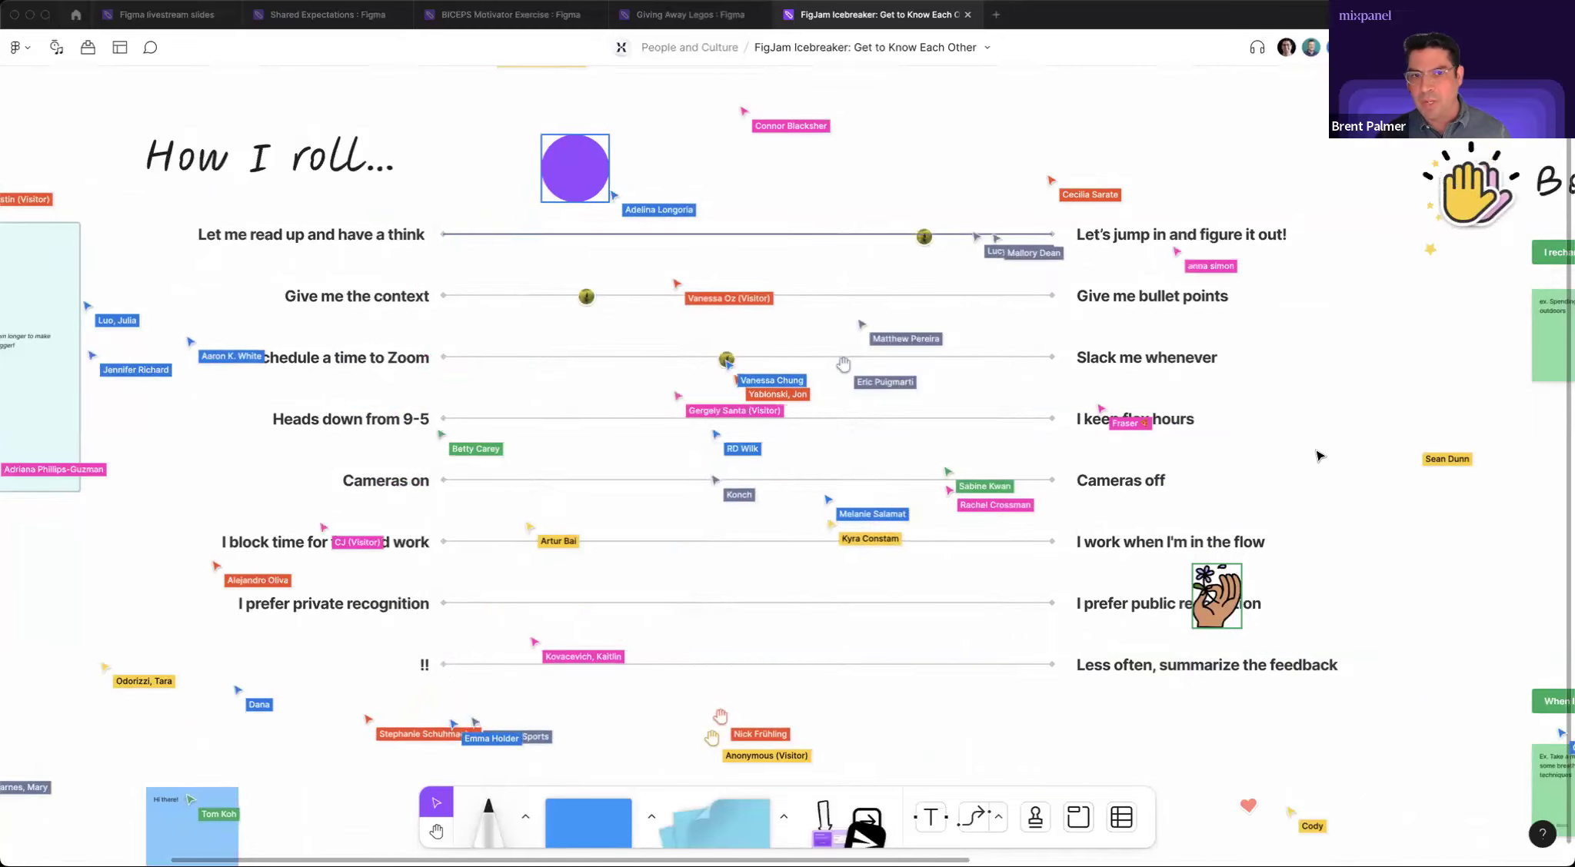
Zoom in on the How I roll sliders and stamp an avatar on the focused-work line.
{"action": "key", "text": "super+minus"}
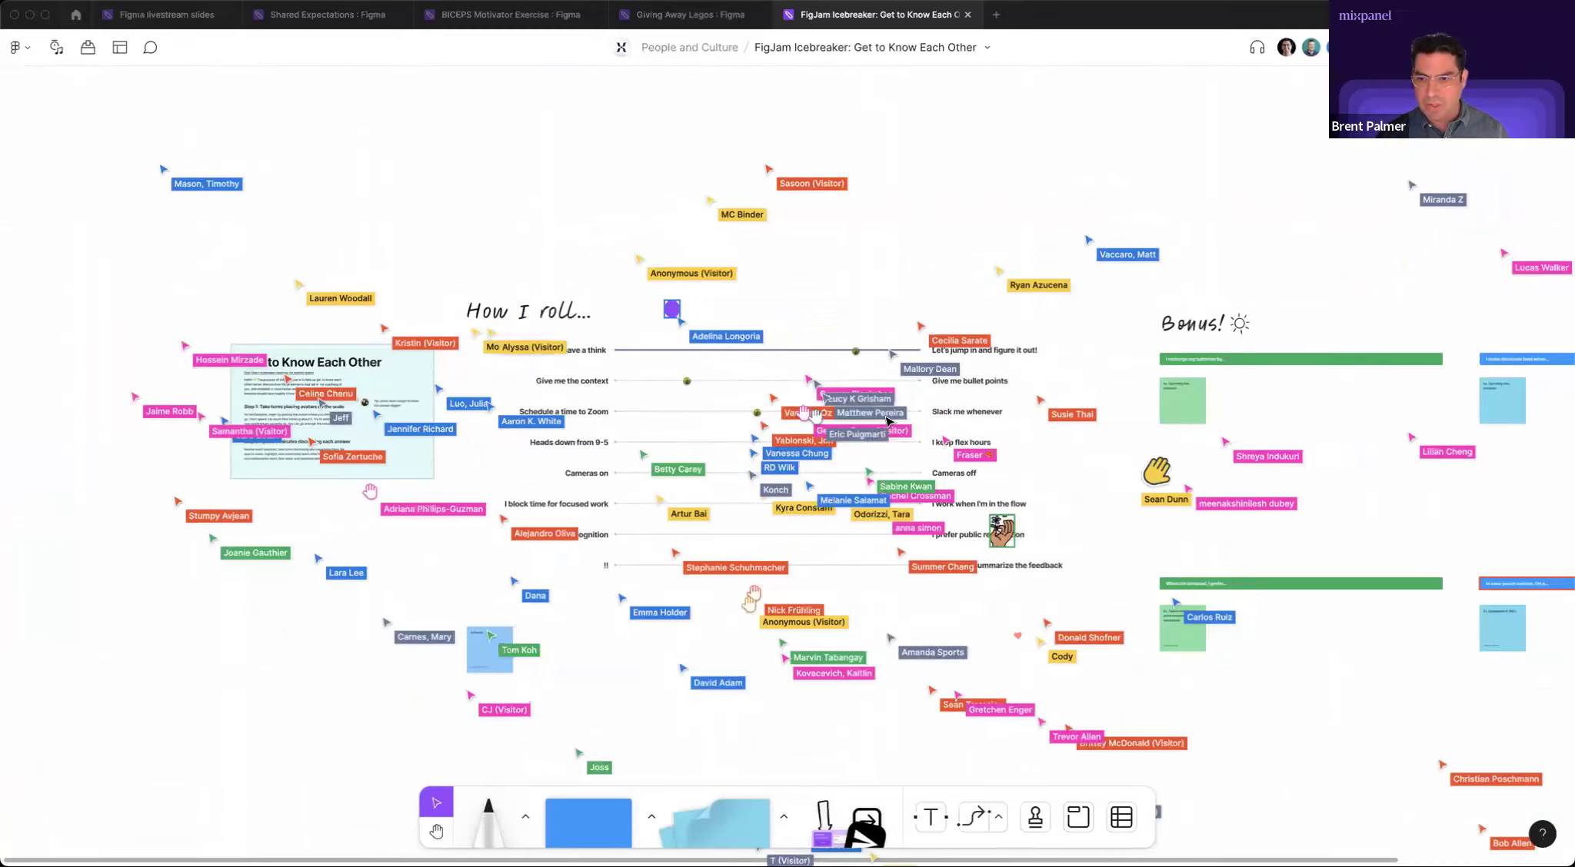
{"action": "scroll", "coordinate": [442, 426], "scroll_direction": "down", "scroll_amount": 3}
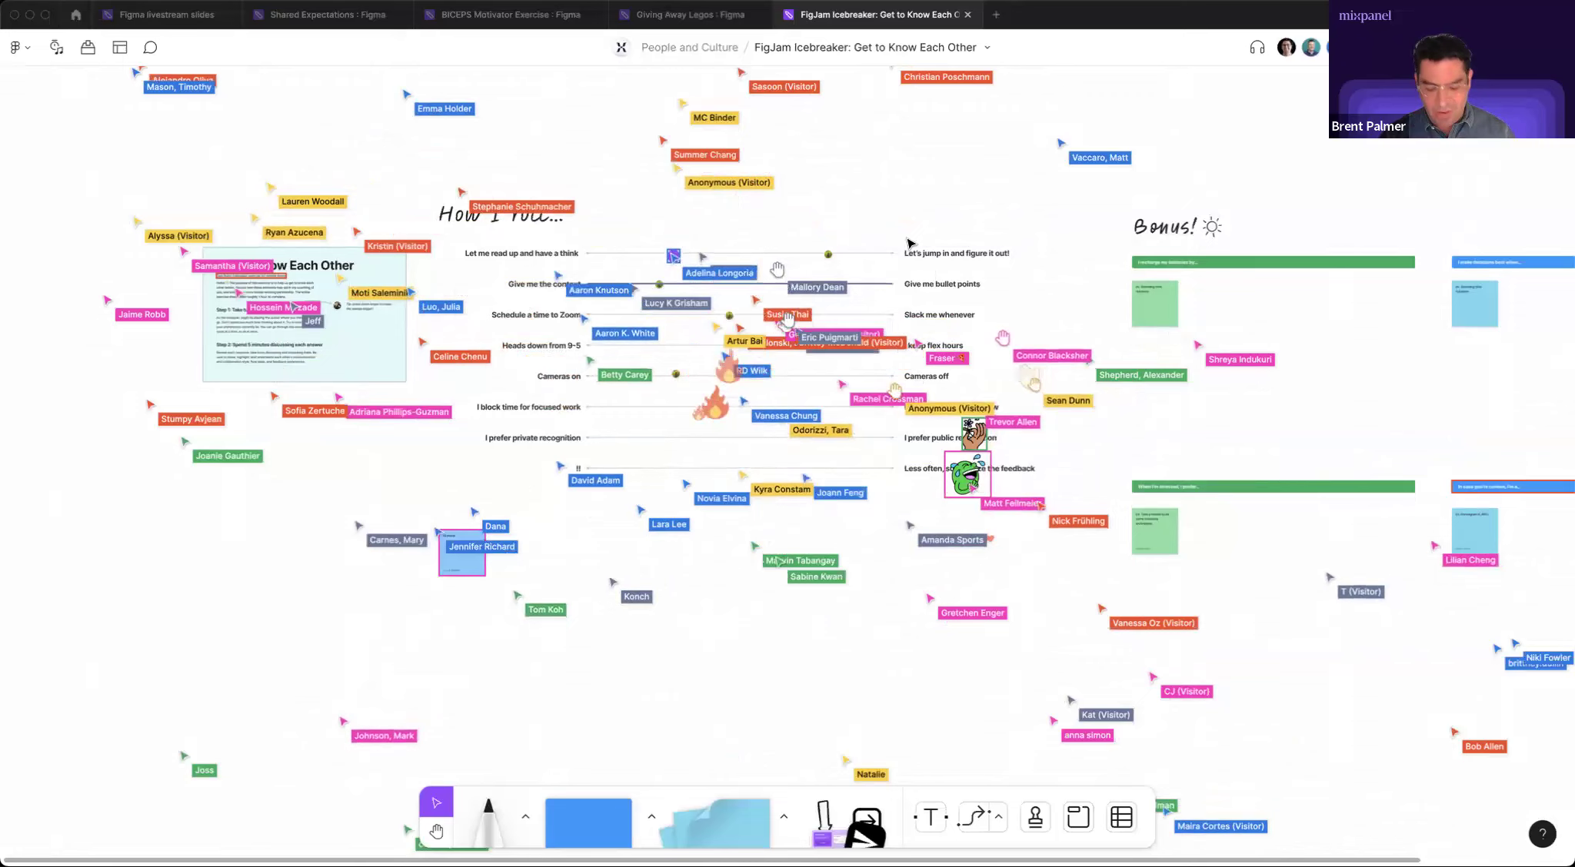
{"action": "left_click_drag", "start_coordinate": [475, 203], "coordinate": [983, 507]}
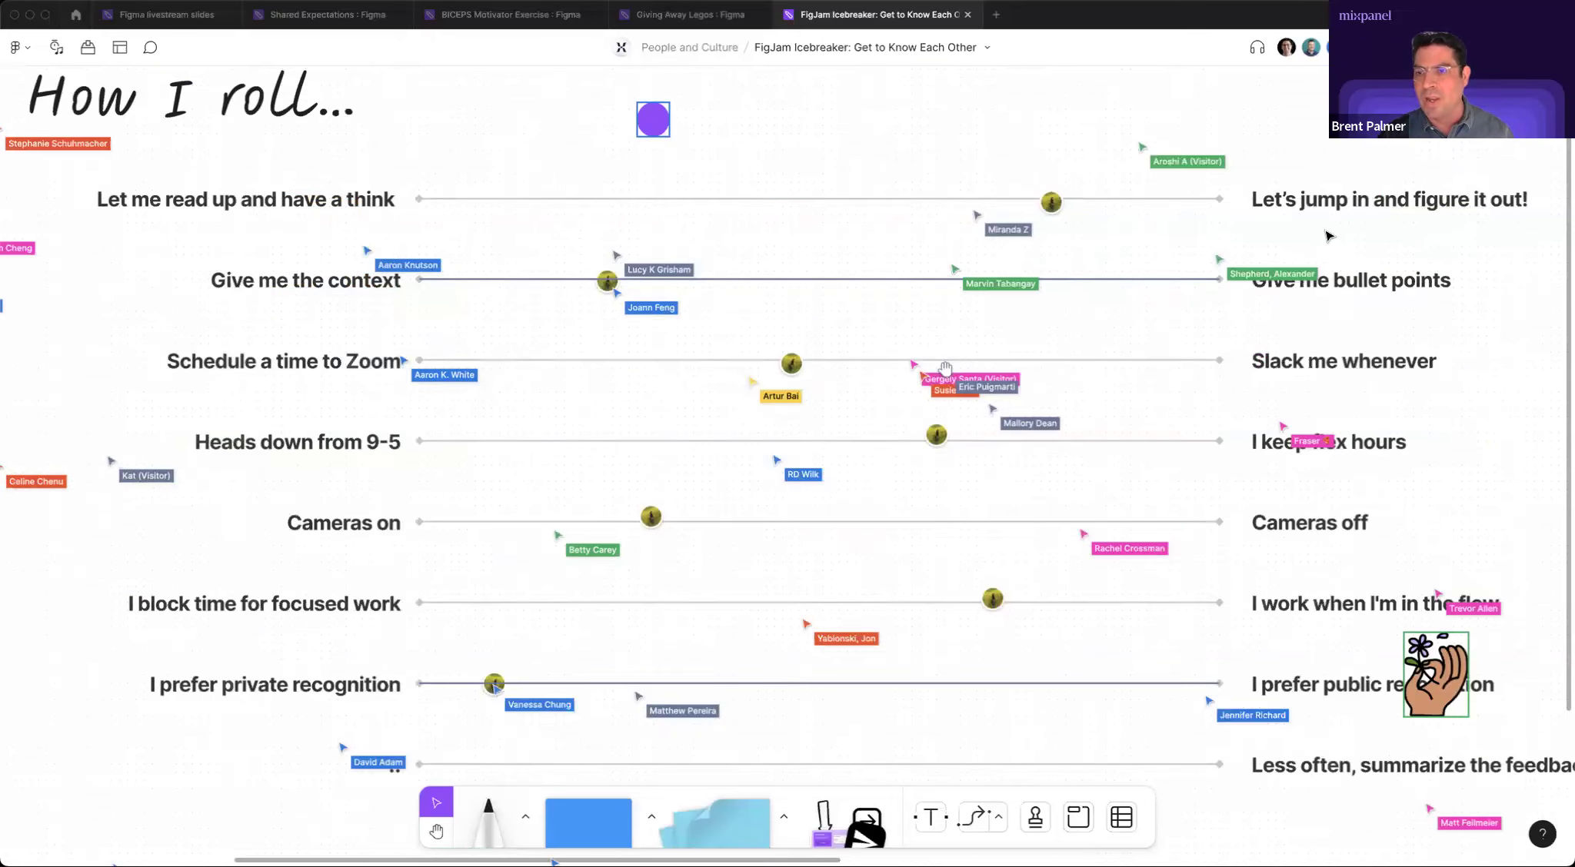
{"action": "scroll", "coordinate": [1145, 163], "scroll_direction": "down", "scroll_amount": 1}
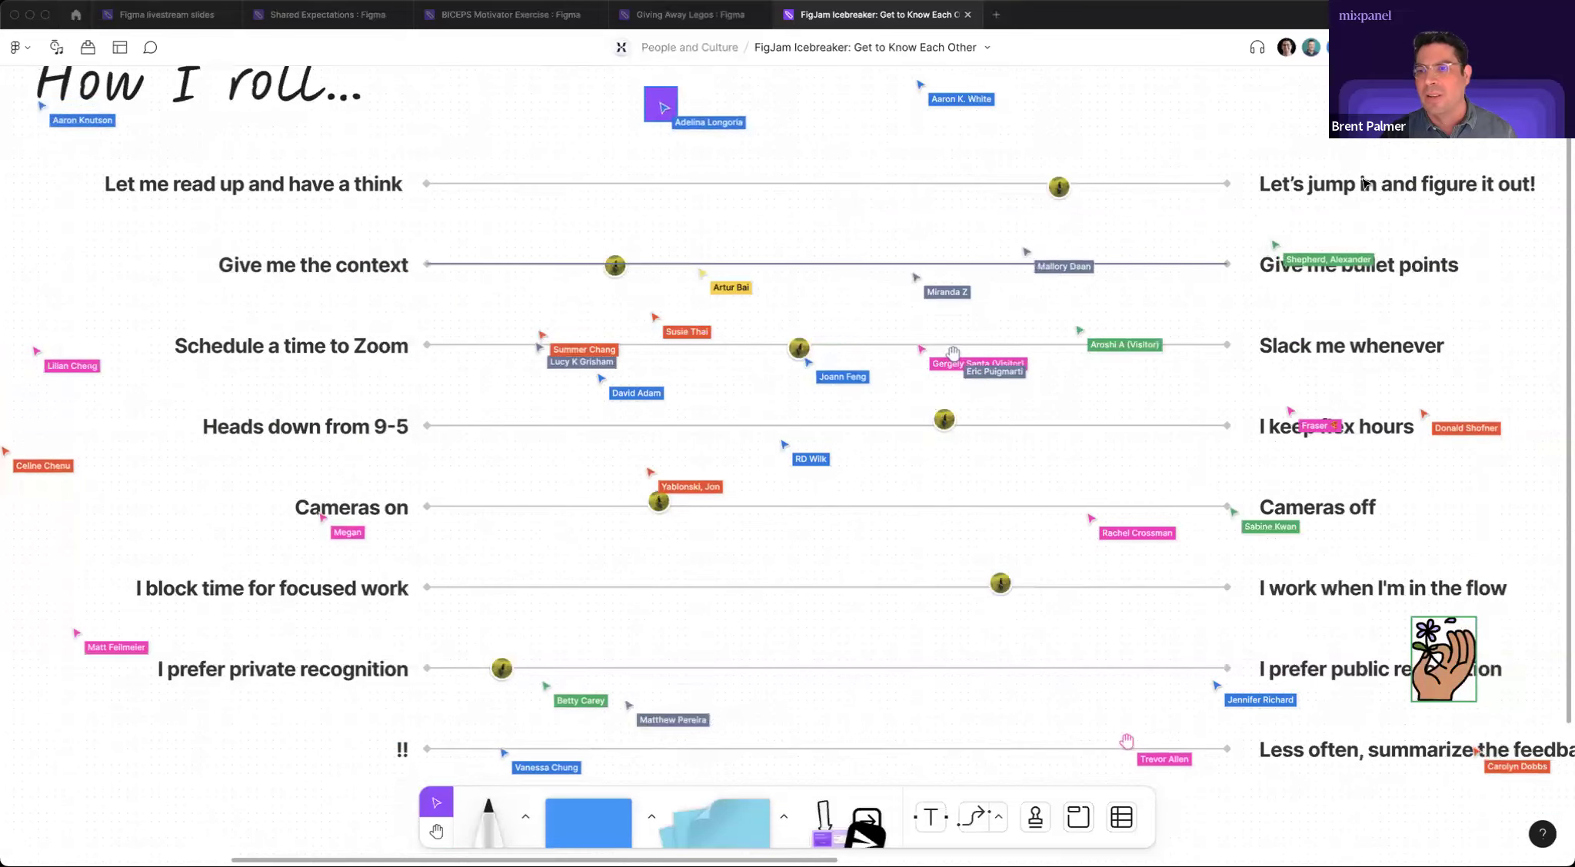
{"action": "left_click", "coordinate": [1363, 185]}
{"action": "key", "text": "e"}
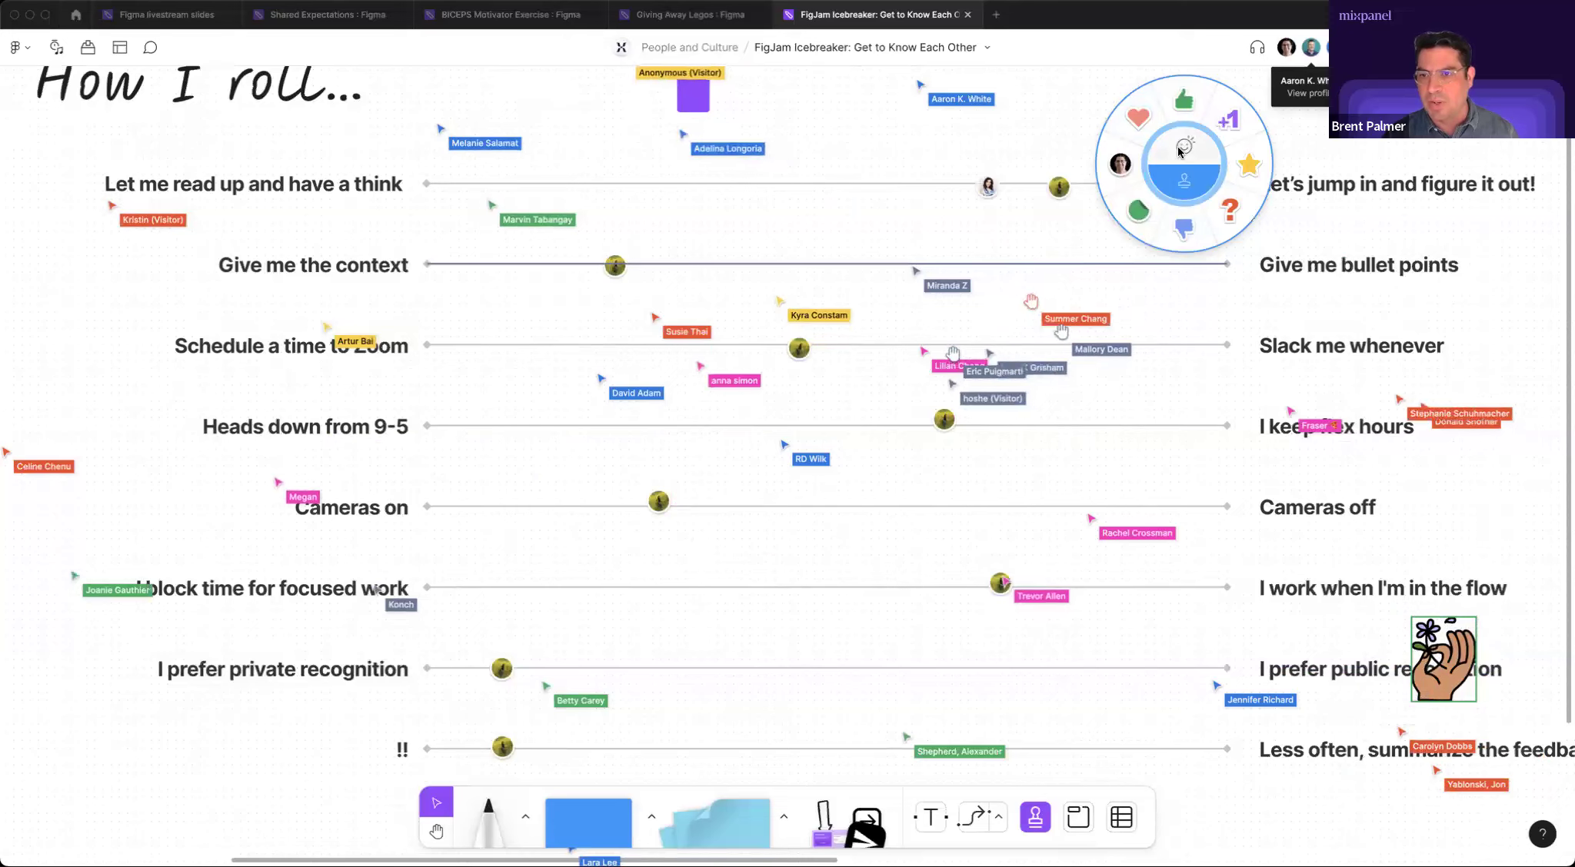
{"action": "left_click", "coordinate": [1123, 164]}
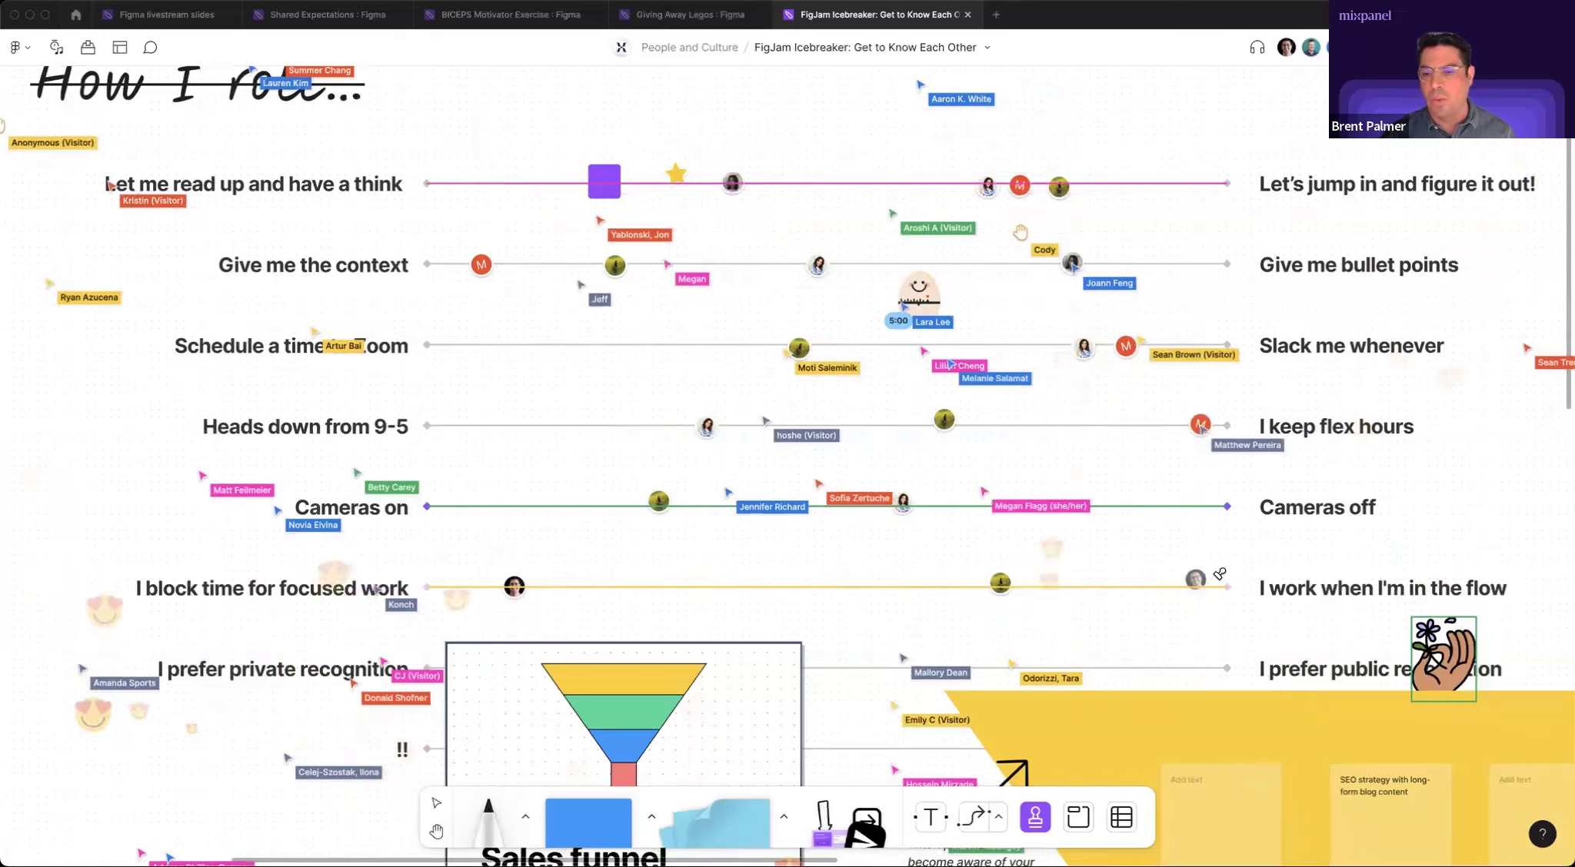
{"action": "left_click", "coordinate": [531, 582]}
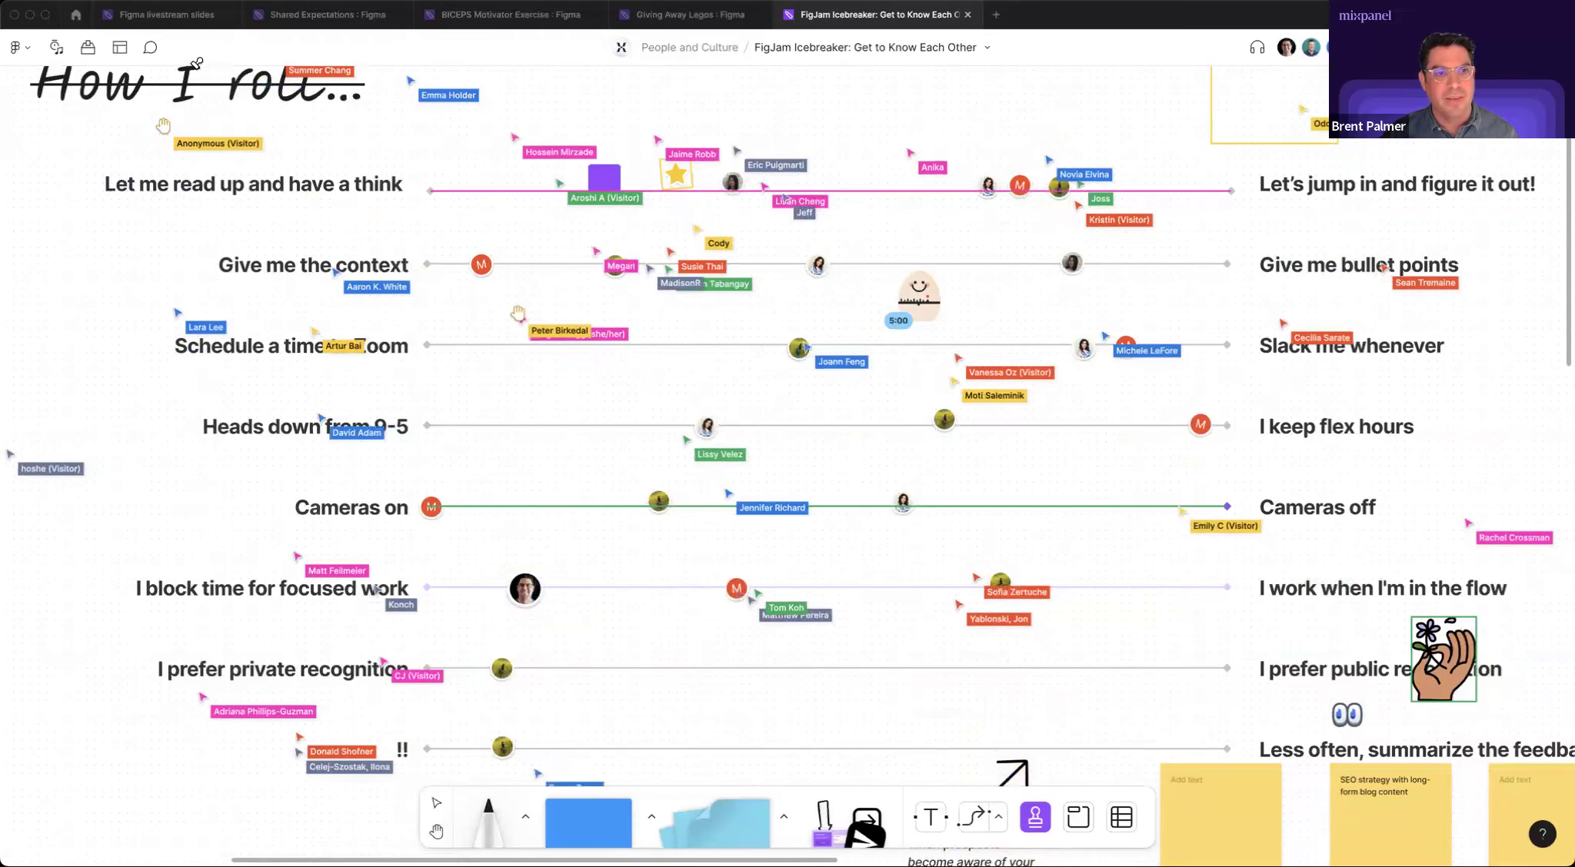
Start the 05:00 timer with Lo-fi hip hop background music, then return to Select.
{"action": "left_click", "coordinate": [56, 47]}
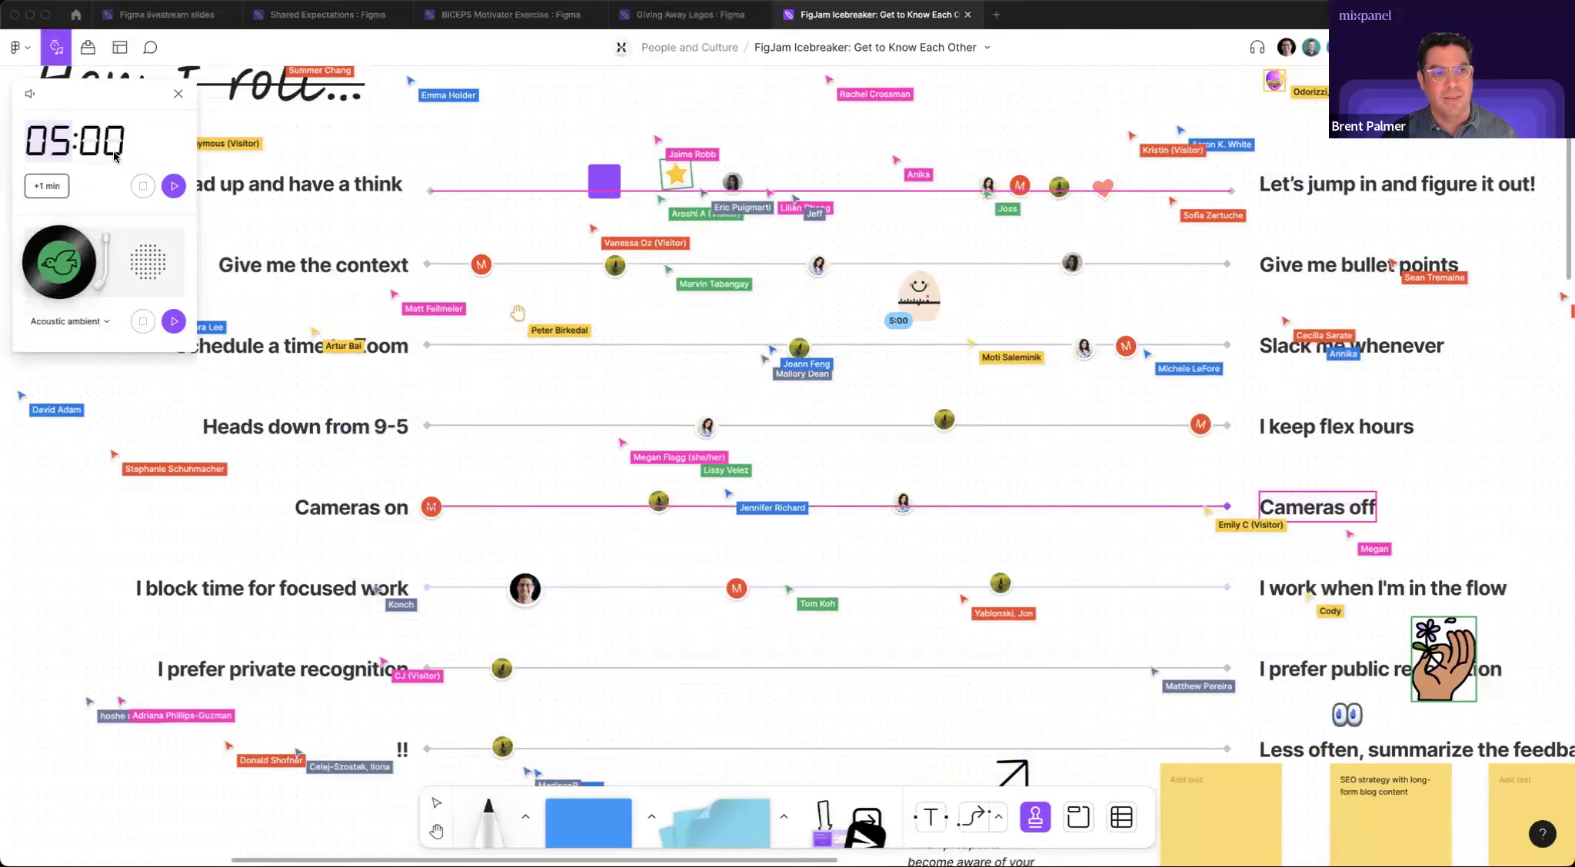
{"action": "left_click", "coordinate": [69, 321]}
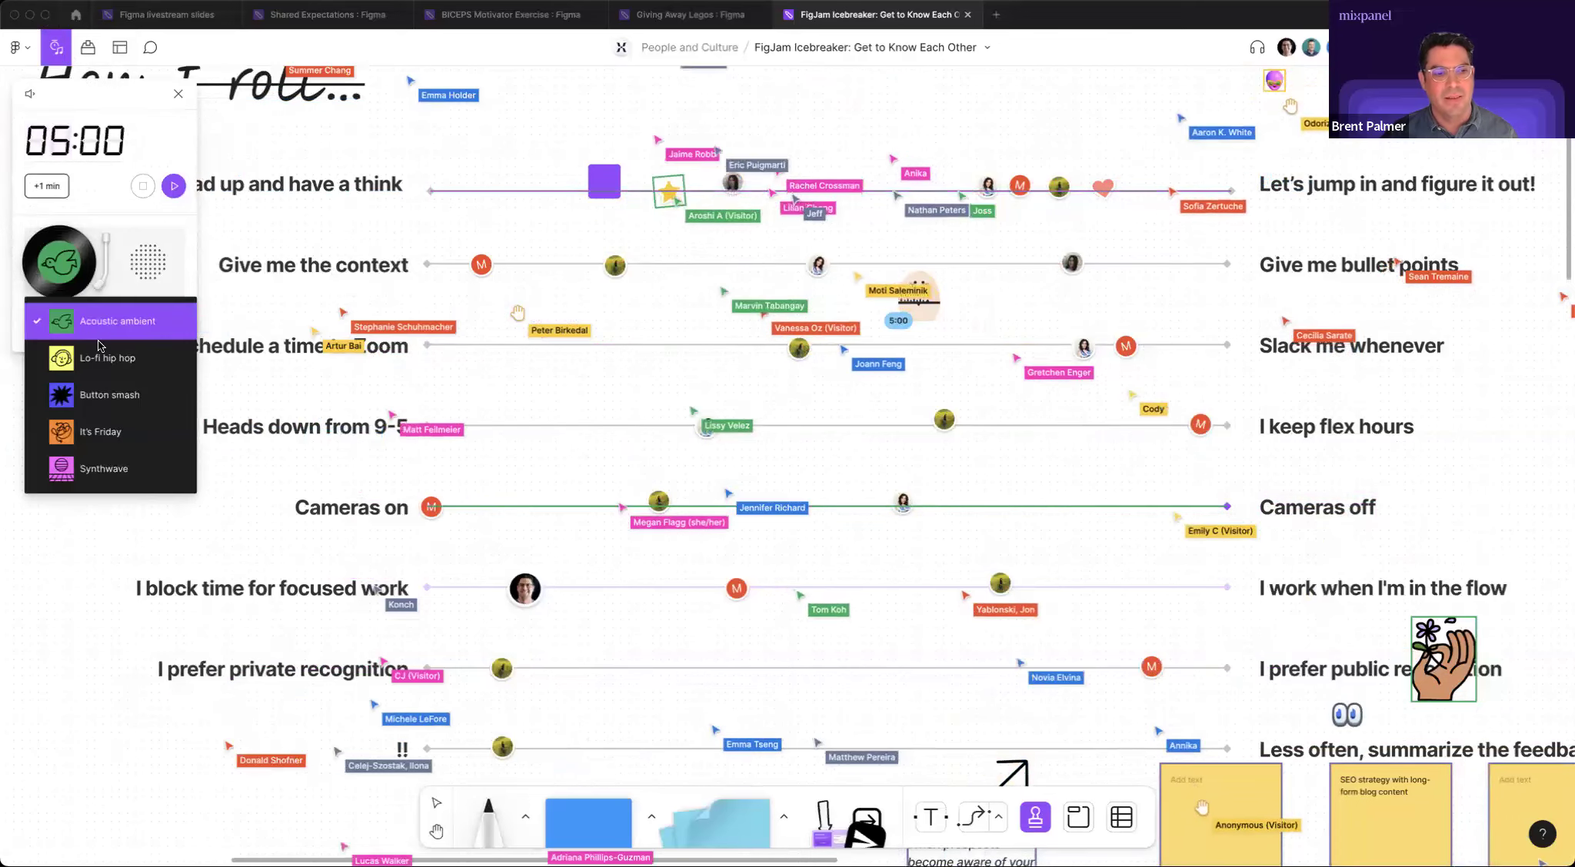
{"action": "left_click", "coordinate": [111, 358]}
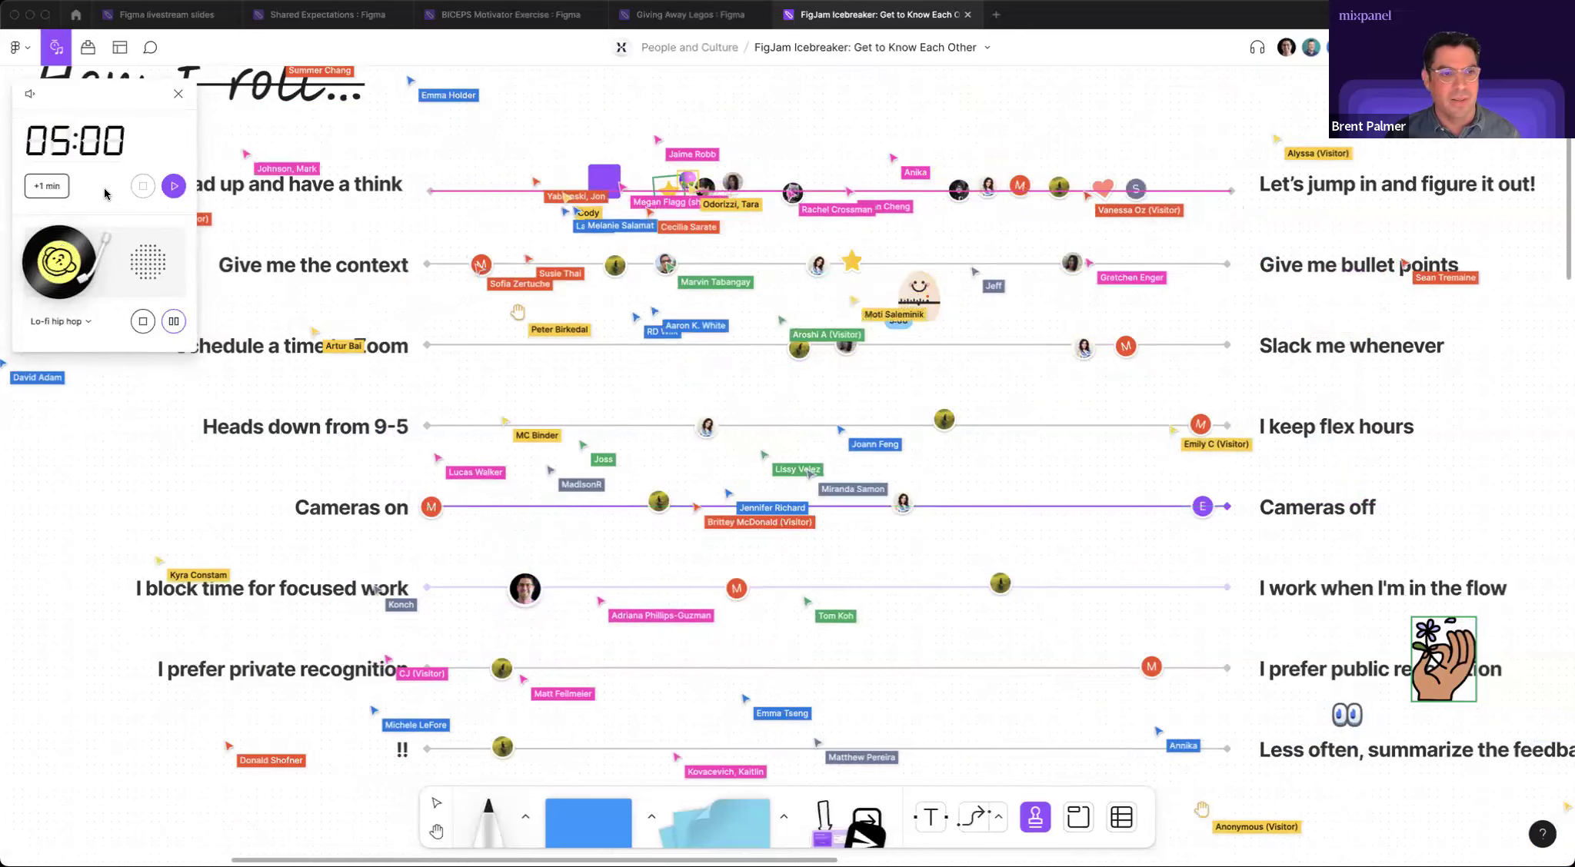
{"action": "left_click", "coordinate": [174, 185]}
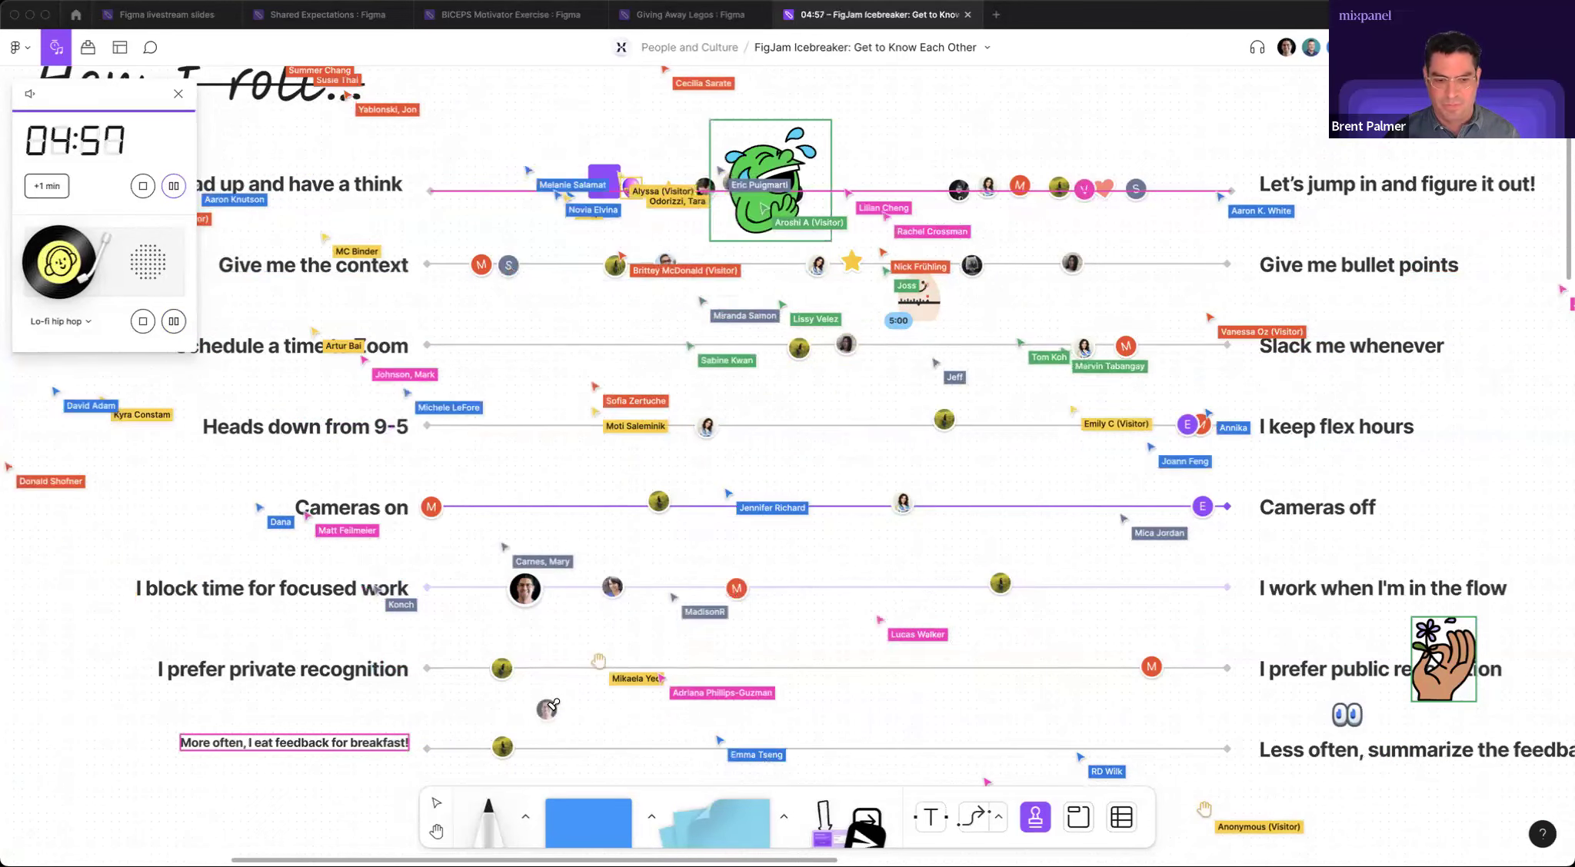
{"action": "key", "text": "Escape"}
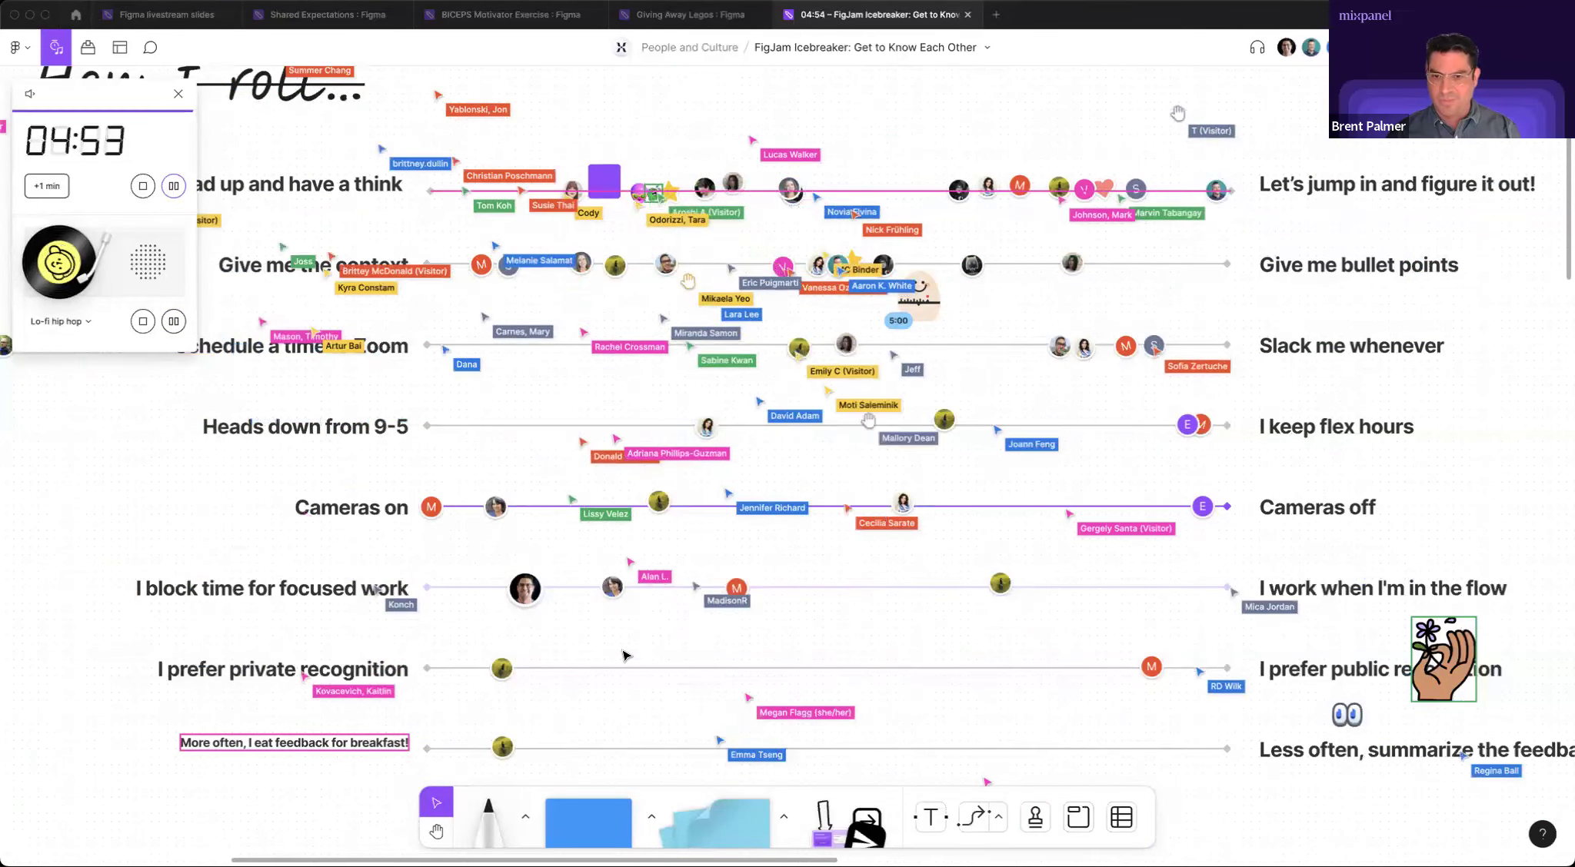
Pan over to the Bonus section and back to view the whole icebreaker board.
{"action": "scroll", "coordinate": [623, 655], "scroll_direction": "right", "scroll_amount": 15}
{"action": "scroll", "coordinate": [622, 655], "scroll_direction": "right", "scroll_amount": 12}
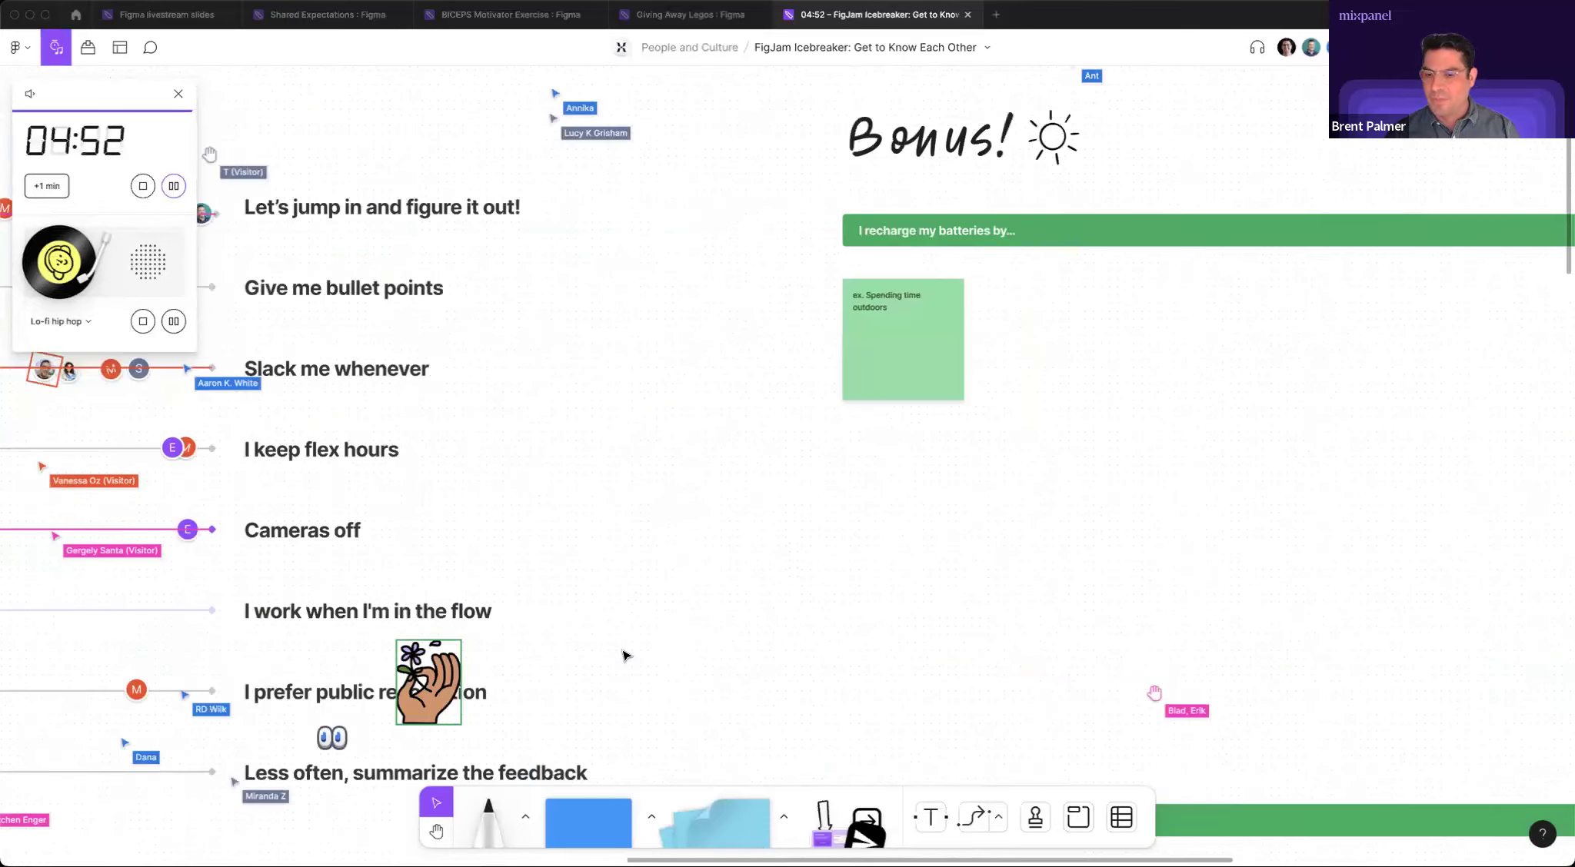
{"action": "scroll", "coordinate": [622, 655], "scroll_direction": "down", "scroll_amount": 5}
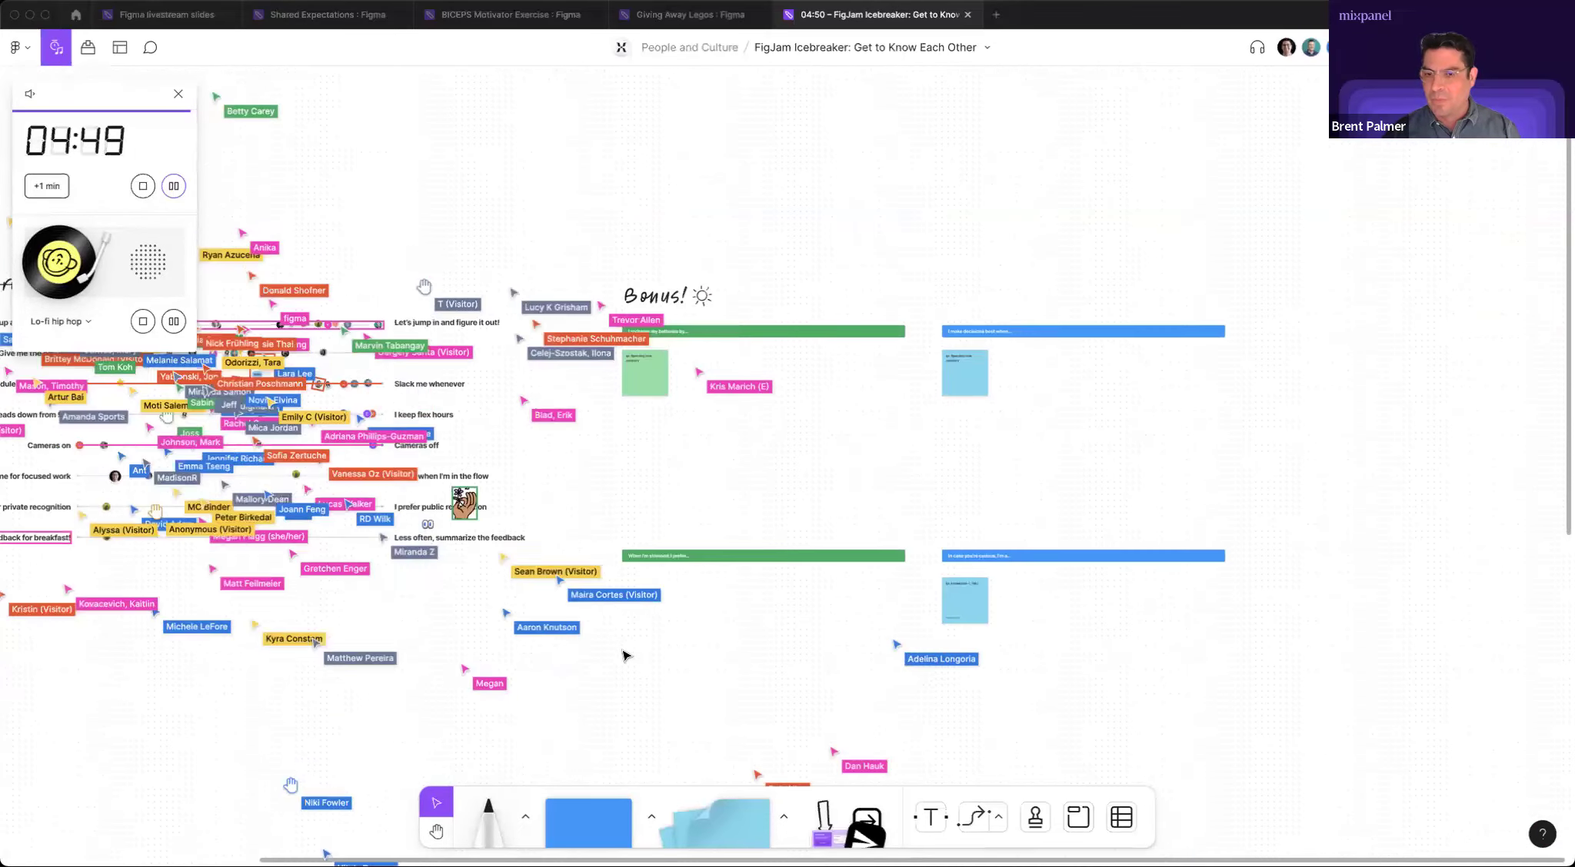
{"action": "scroll", "coordinate": [623, 655], "scroll_direction": "left", "scroll_amount": 6}
{"action": "scroll", "coordinate": [623, 655], "scroll_direction": "left", "scroll_amount": 5}
{"action": "scroll", "coordinate": [623, 655], "scroll_direction": "up", "scroll_amount": 1}
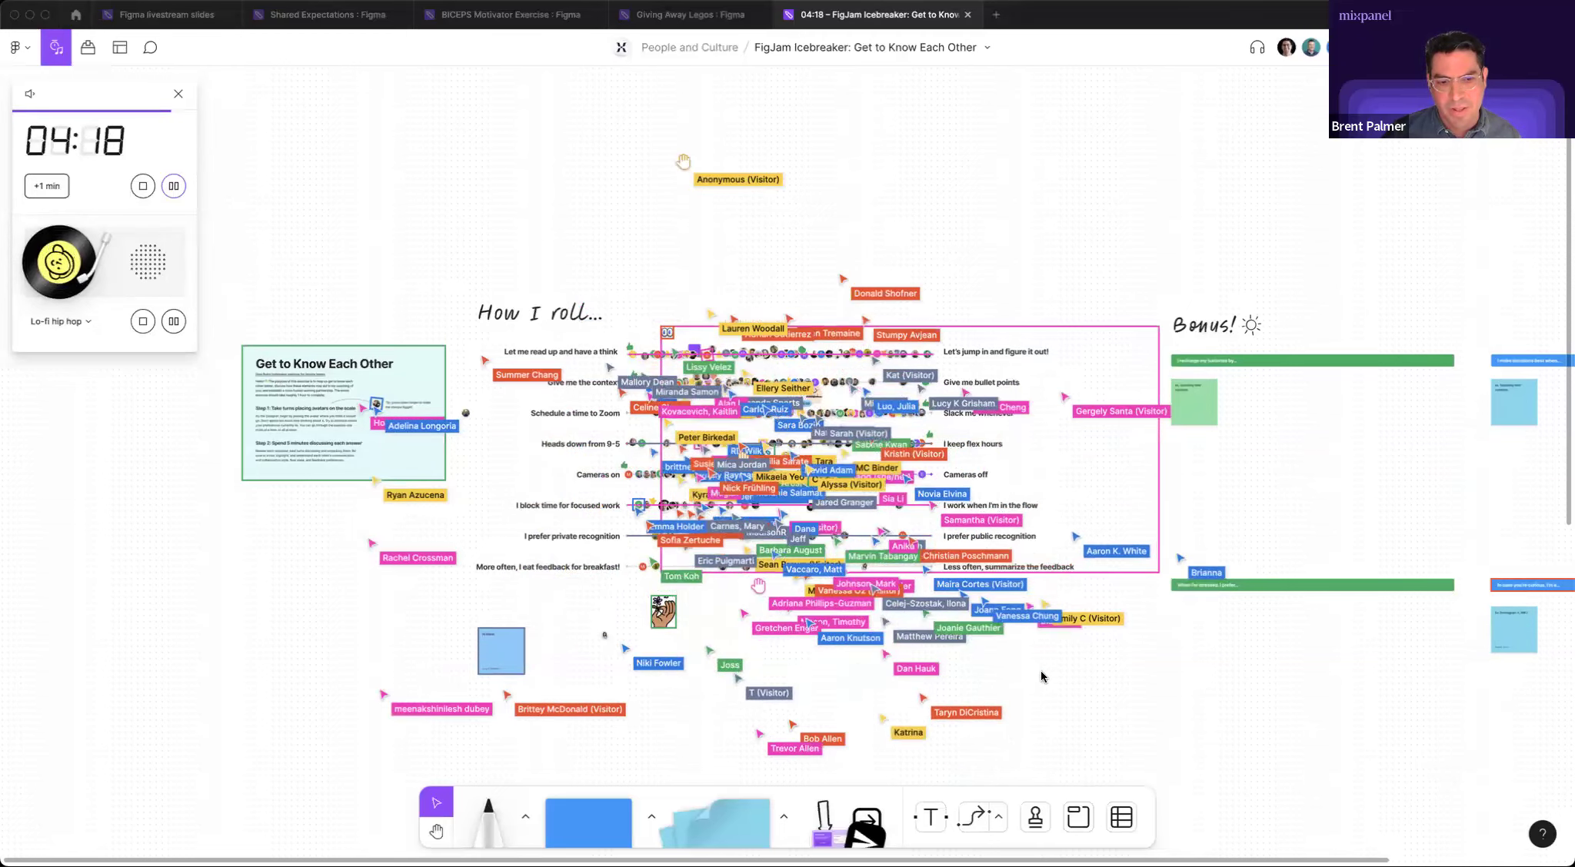
Zoom in on the Bonus 'I recharge my batteries by...' prompt and its green example sticky.
{"action": "scroll", "coordinate": [1042, 676], "scroll_direction": "right", "scroll_amount": 10}
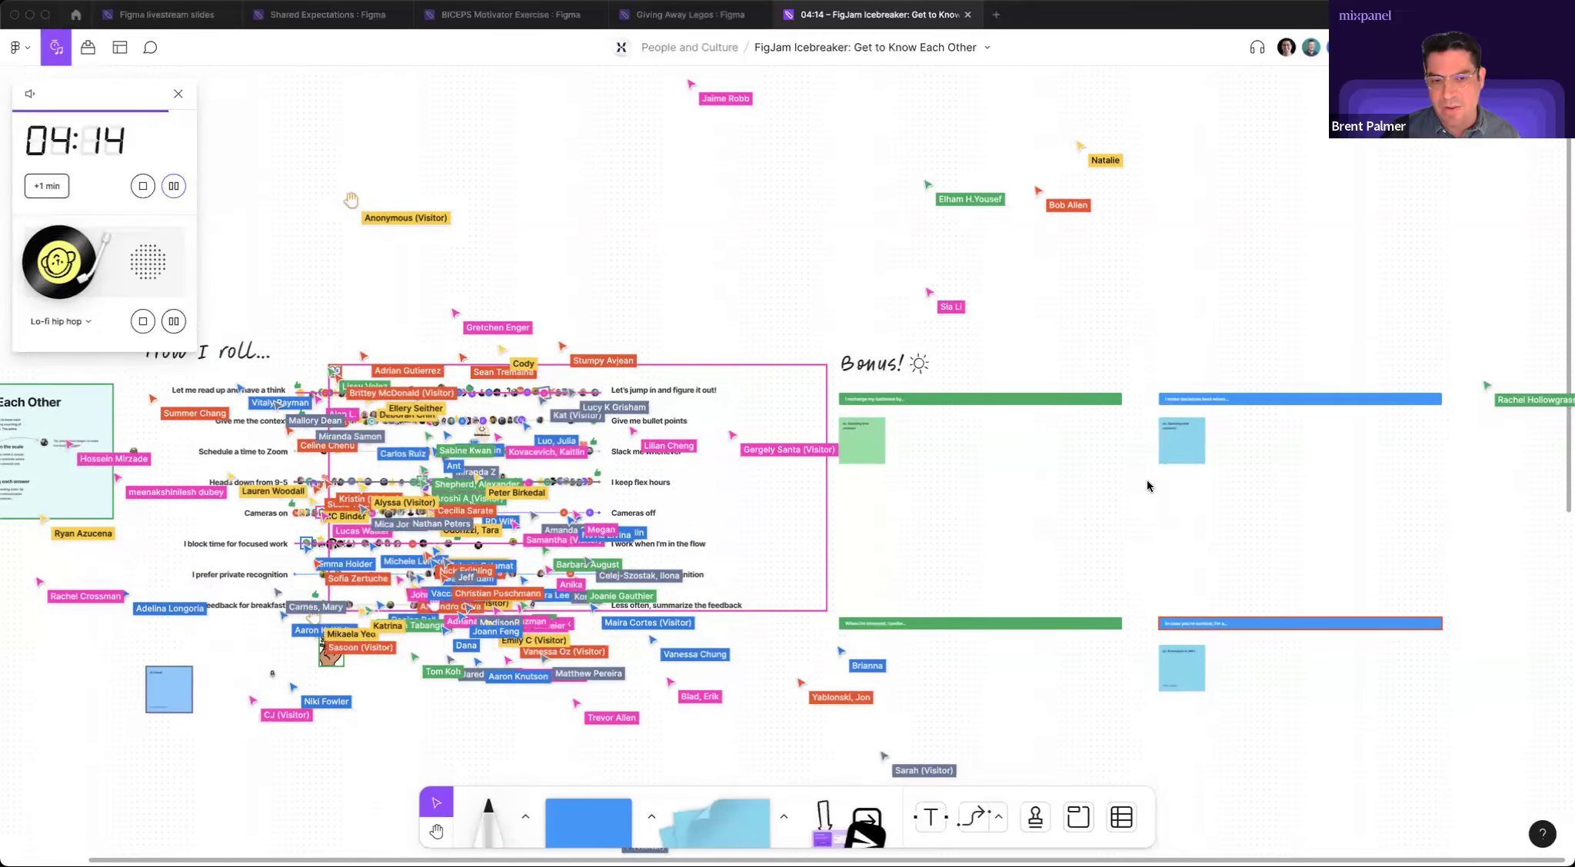
{"action": "scroll", "coordinate": [1147, 486], "scroll_direction": "right", "scroll_amount": 4}
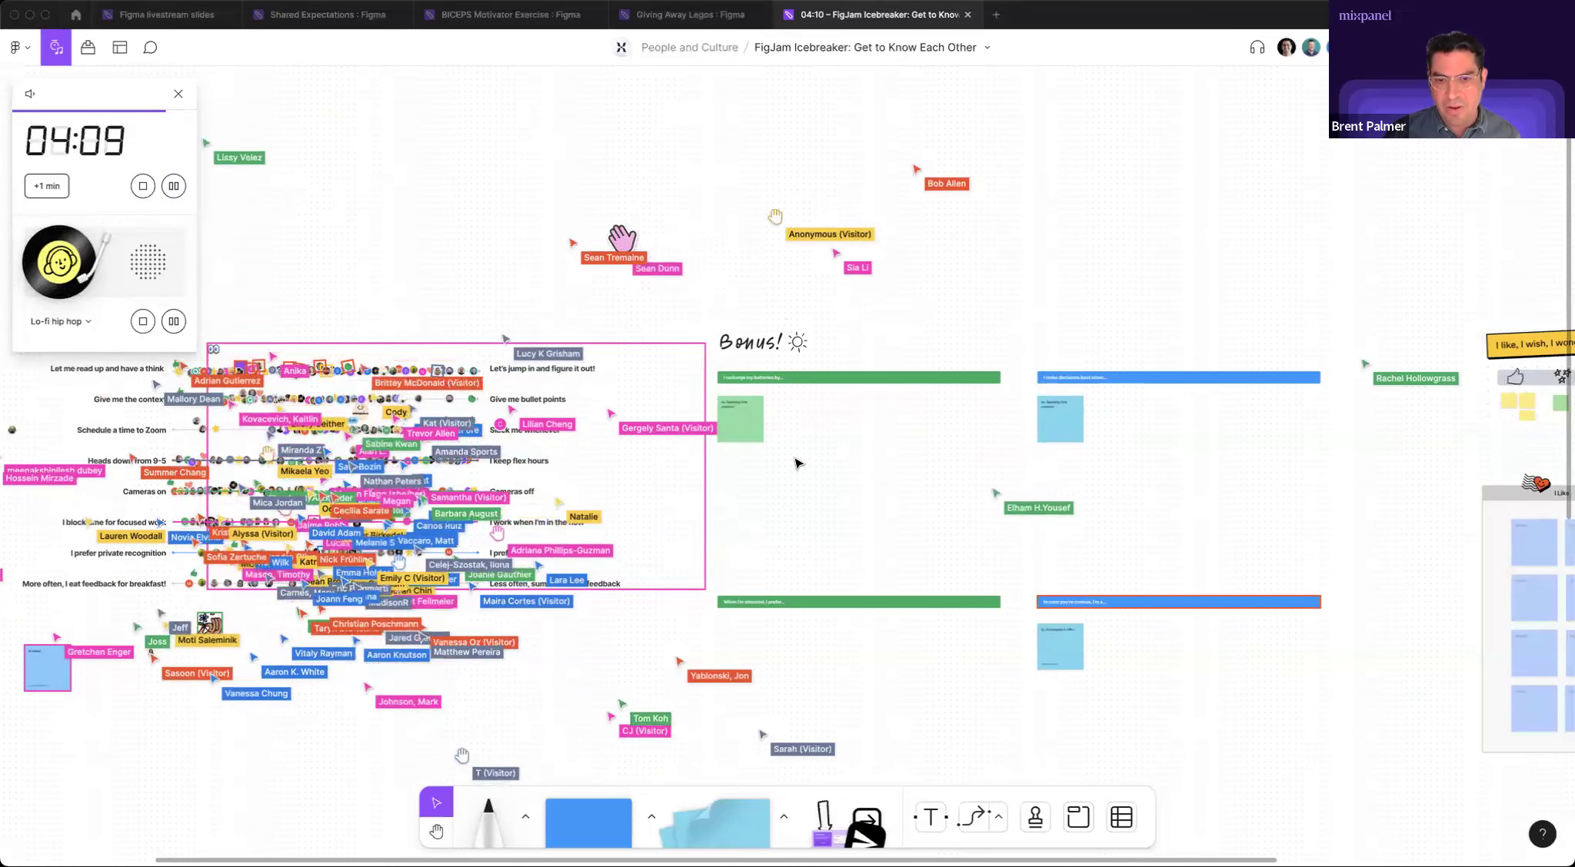
{"action": "left_click", "coordinate": [739, 419]}
{"action": "left_click", "coordinate": [838, 650]}
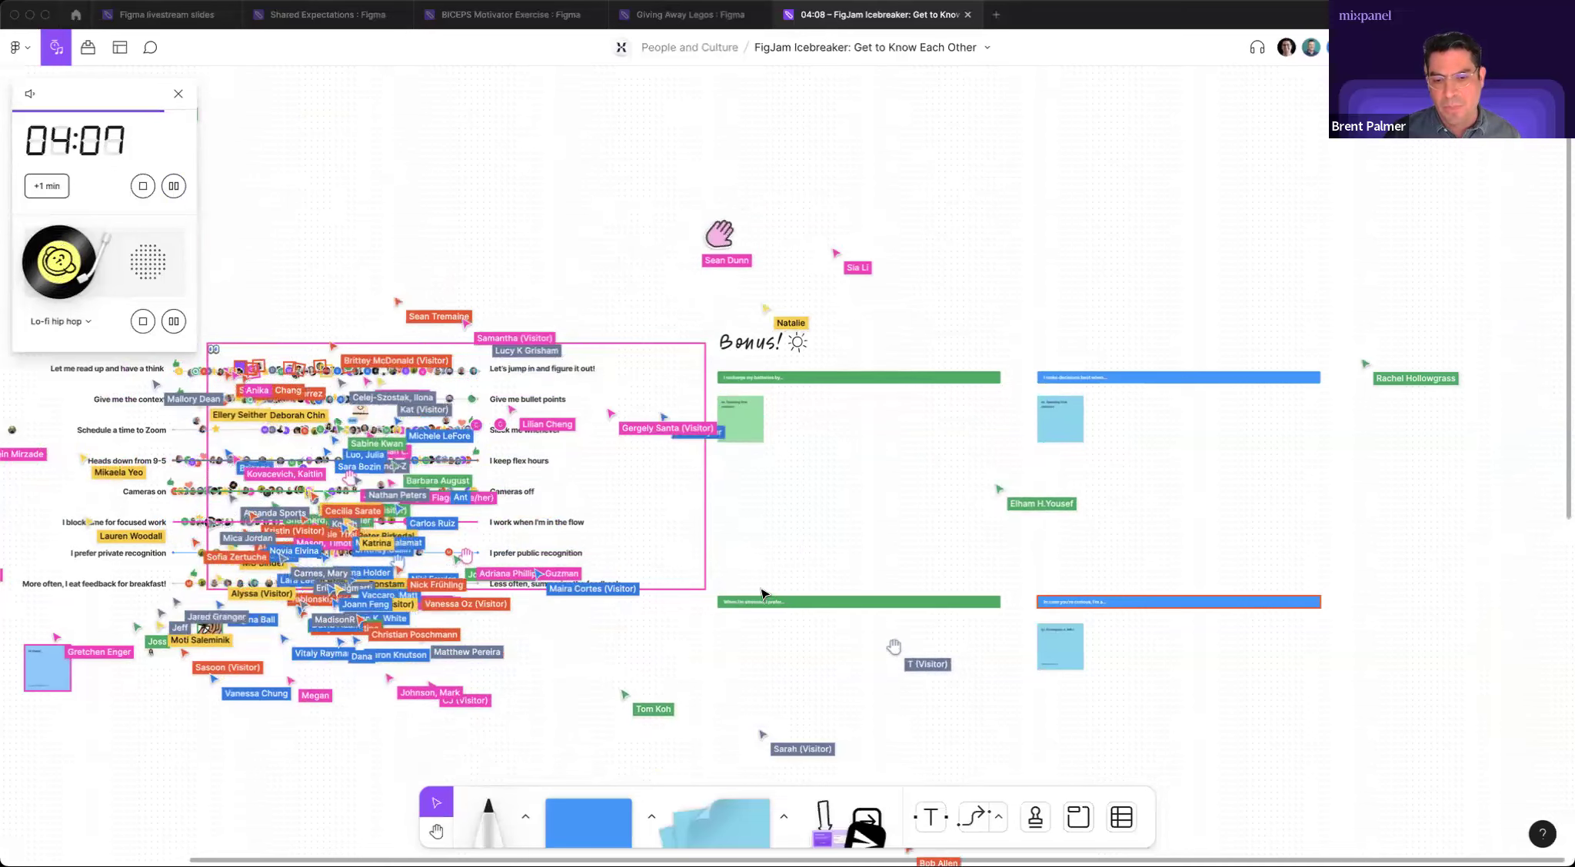
{"action": "left_click", "coordinate": [744, 382]}
{"action": "left_click", "coordinate": [844, 459]}
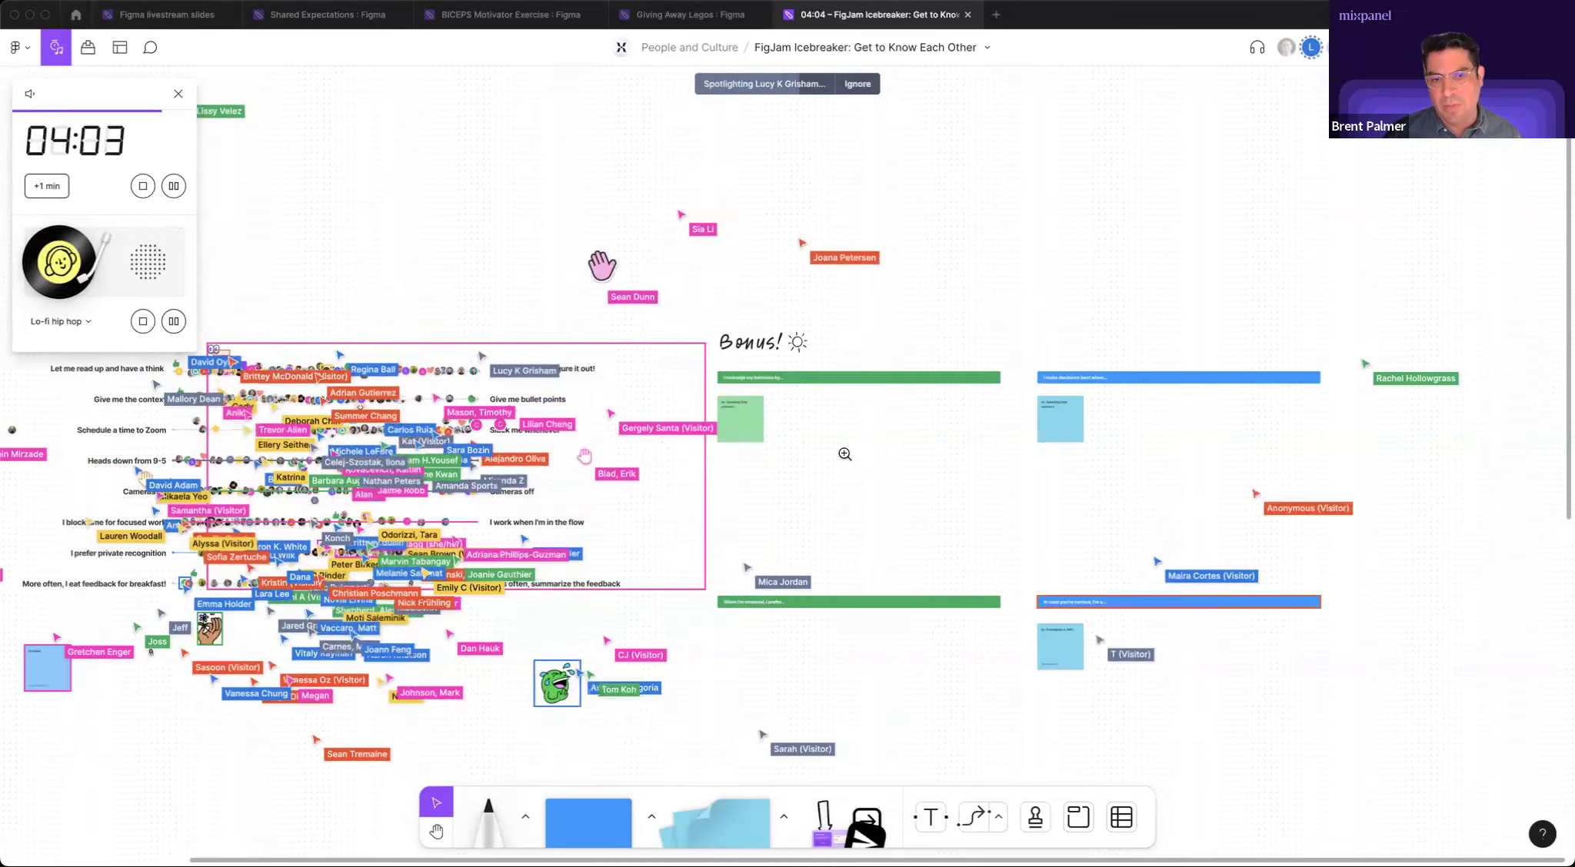
{"action": "left_click", "coordinate": [844, 454]}
{"action": "left_click", "coordinate": [629, 375]}
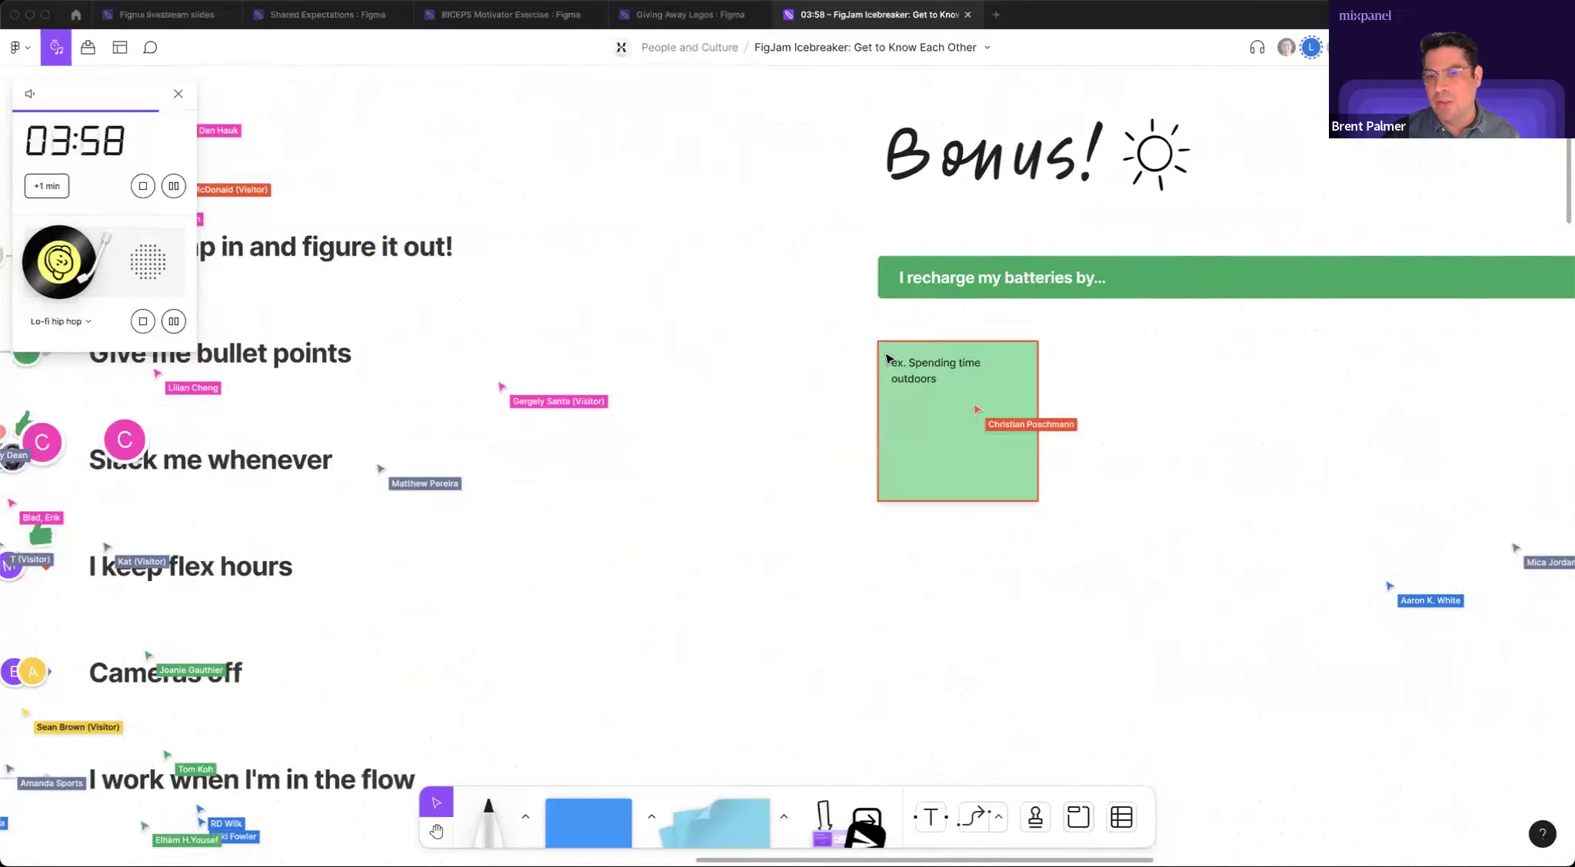
Scroll through the Bonus prompts (I make decisions, In case you're curious, When I'm stressed) and deselect.
{"action": "scroll", "coordinate": [888, 359], "scroll_direction": "right", "scroll_amount": 5}
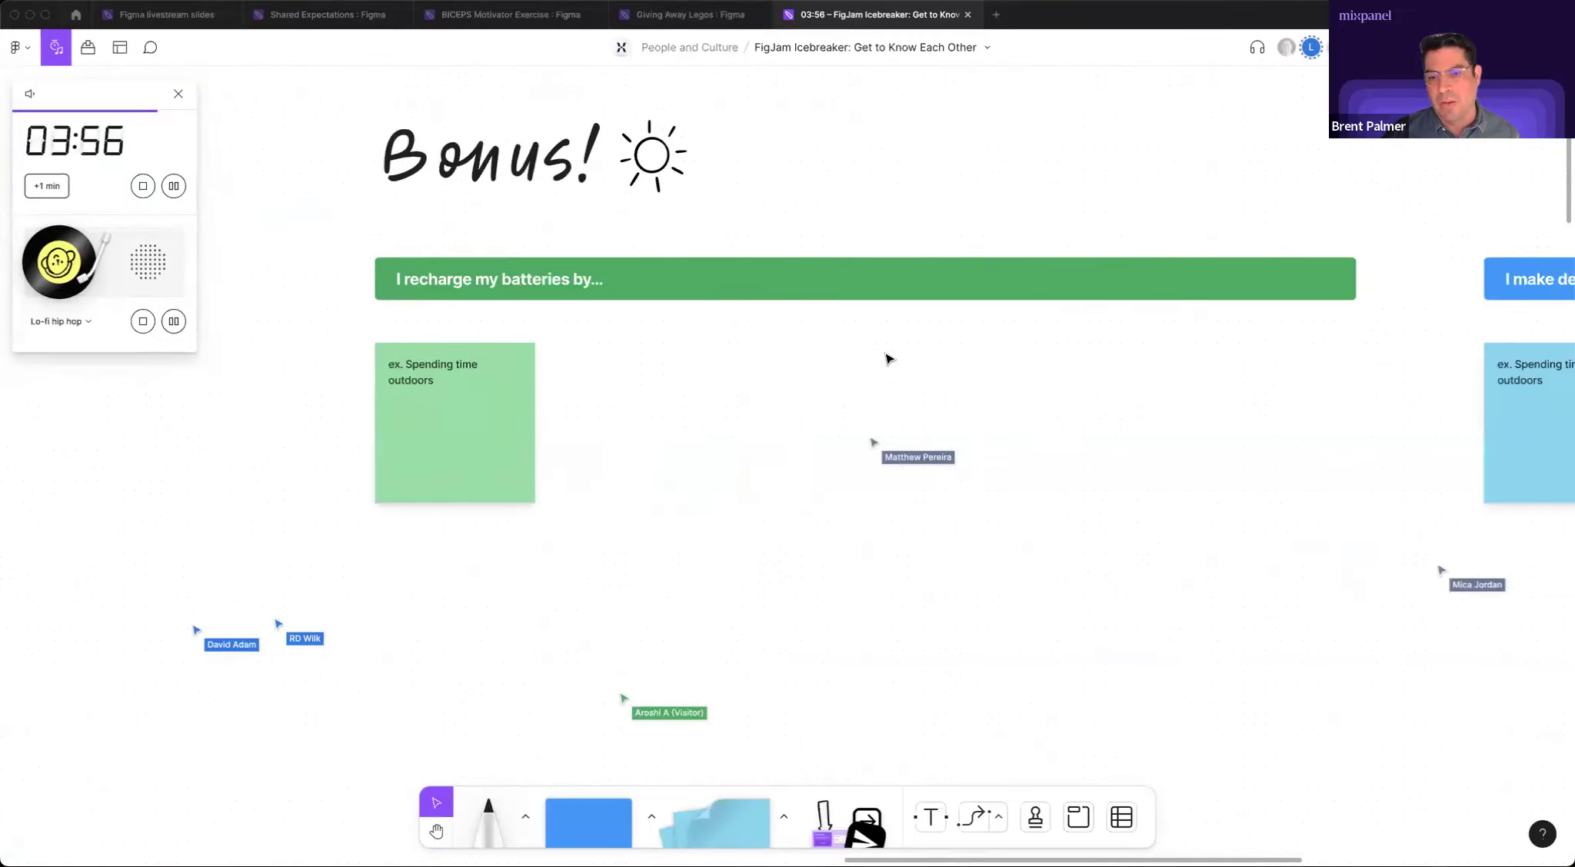
{"action": "scroll", "coordinate": [888, 359], "scroll_direction": "right", "scroll_amount": 8}
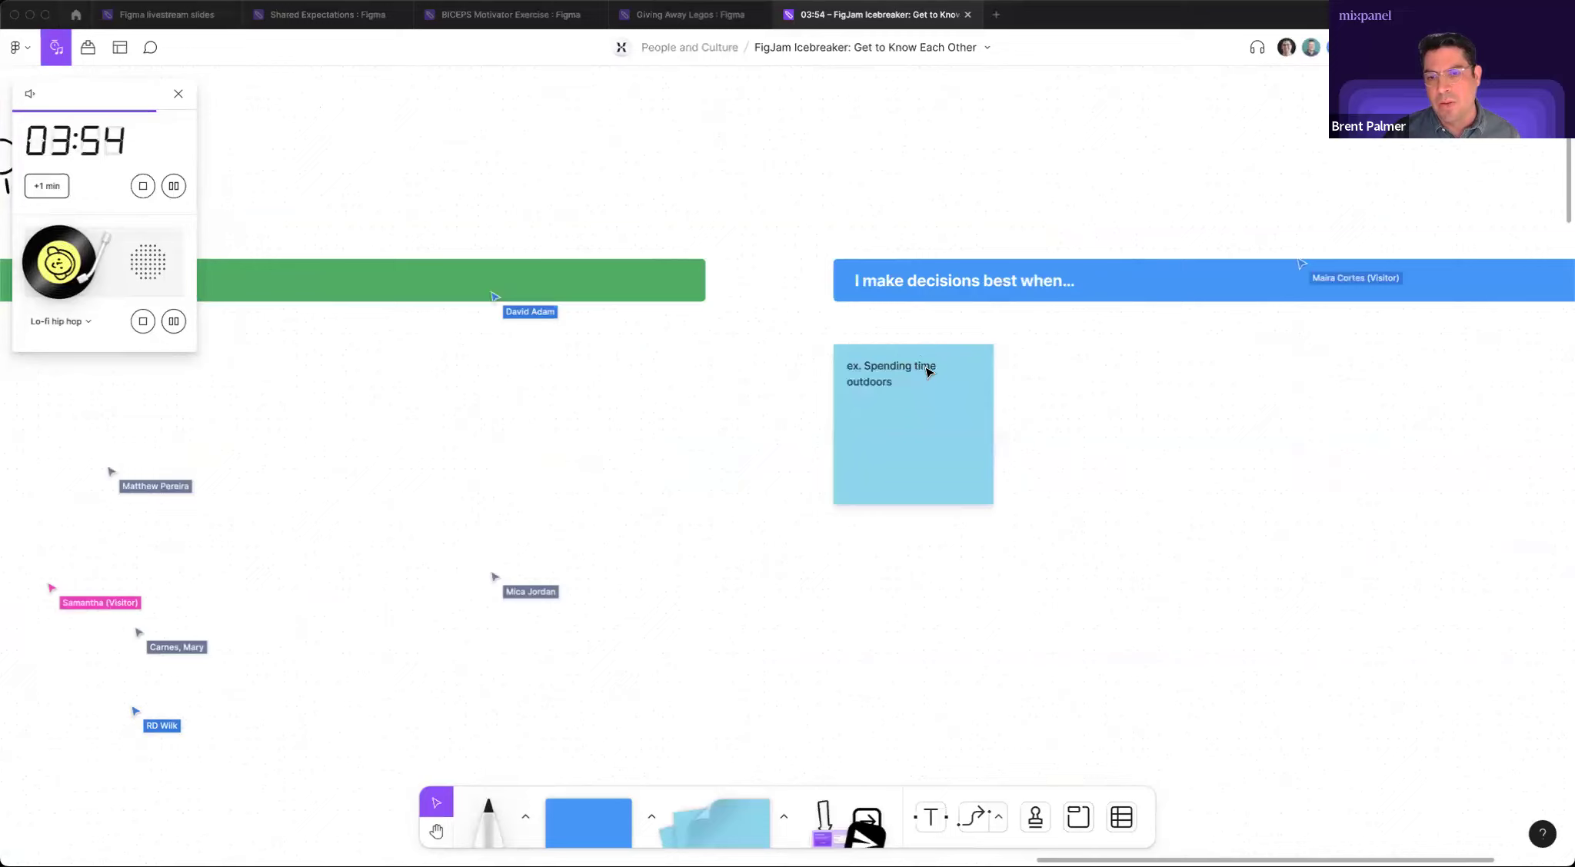
{"action": "scroll", "coordinate": [1064, 396], "scroll_direction": "right", "scroll_amount": 2}
{"action": "scroll", "coordinate": [1064, 397], "scroll_direction": "down", "scroll_amount": 1}
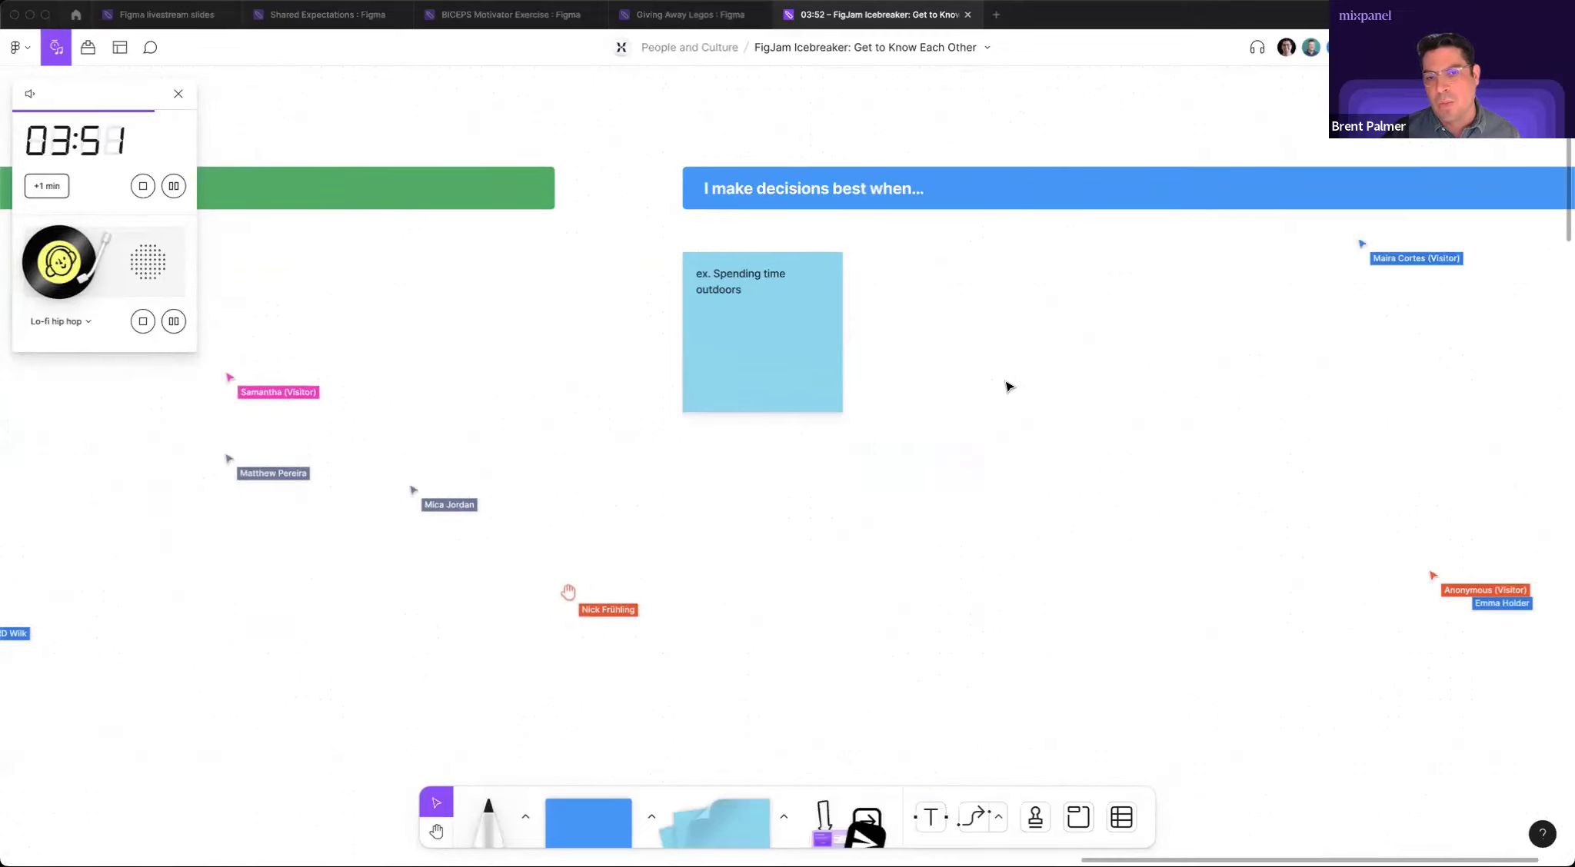
{"action": "scroll", "coordinate": [1009, 386], "scroll_direction": "down", "scroll_amount": 7}
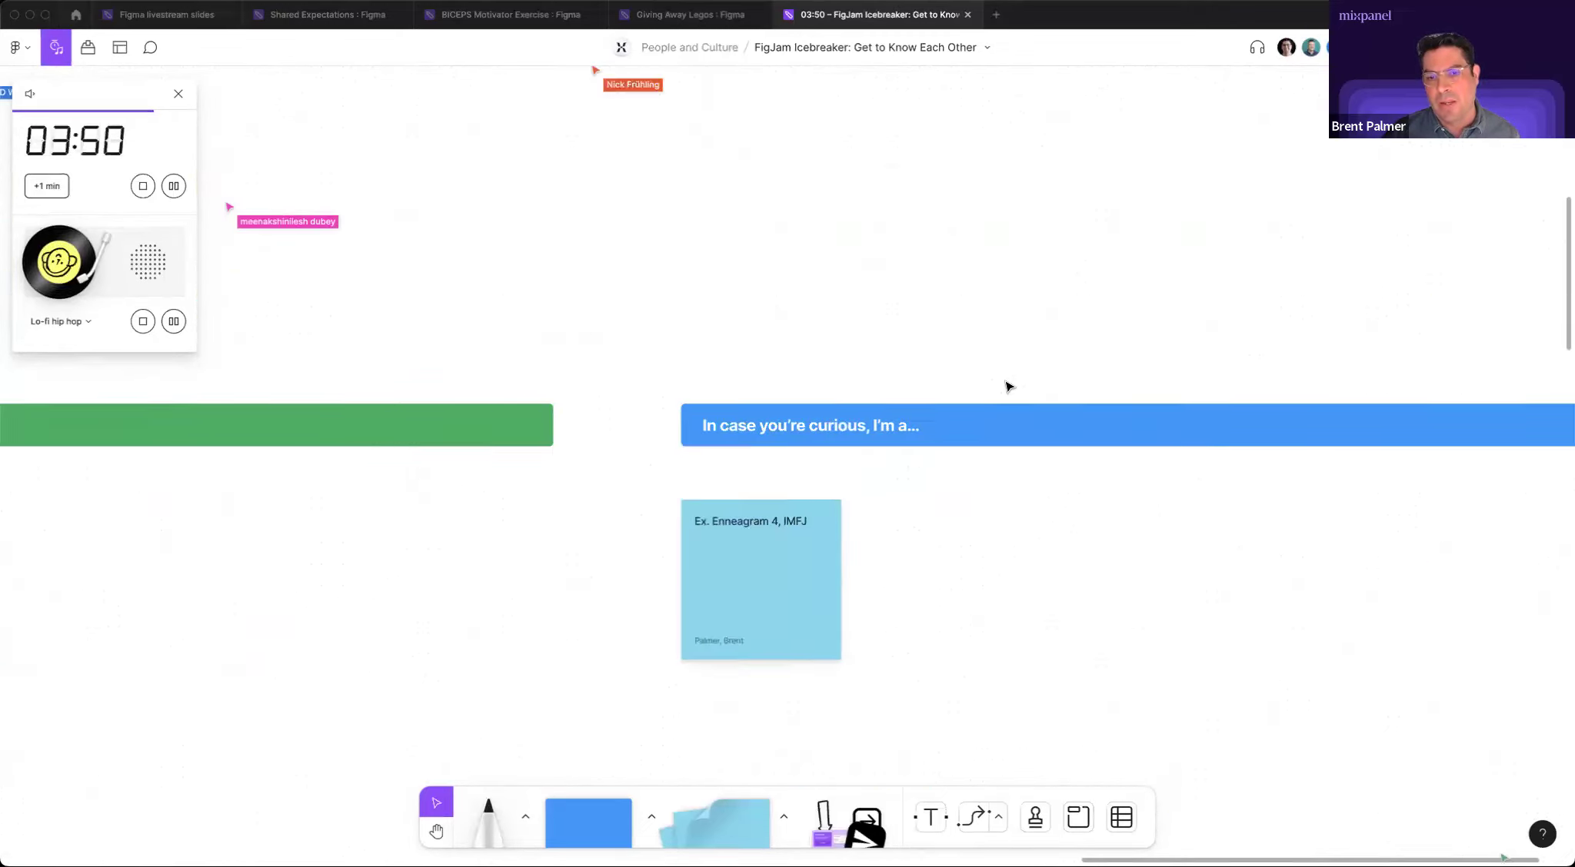
{"action": "scroll", "coordinate": [992, 387], "scroll_direction": "down", "scroll_amount": 1}
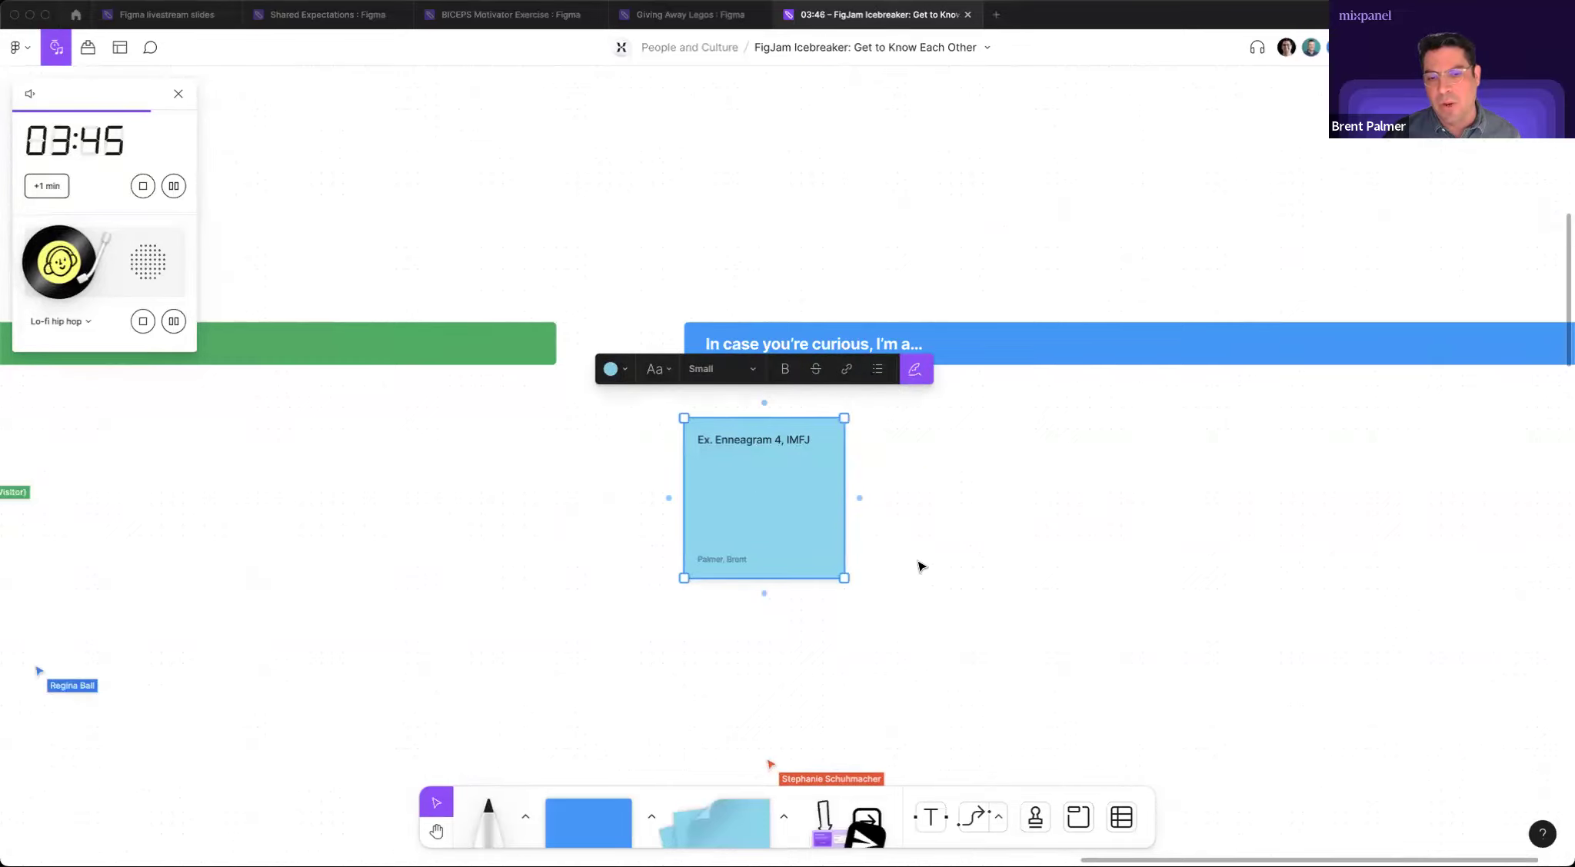
{"action": "scroll", "coordinate": [938, 570], "scroll_direction": "left", "scroll_amount": 4}
{"action": "scroll", "coordinate": [938, 570], "scroll_direction": "down", "scroll_amount": 1}
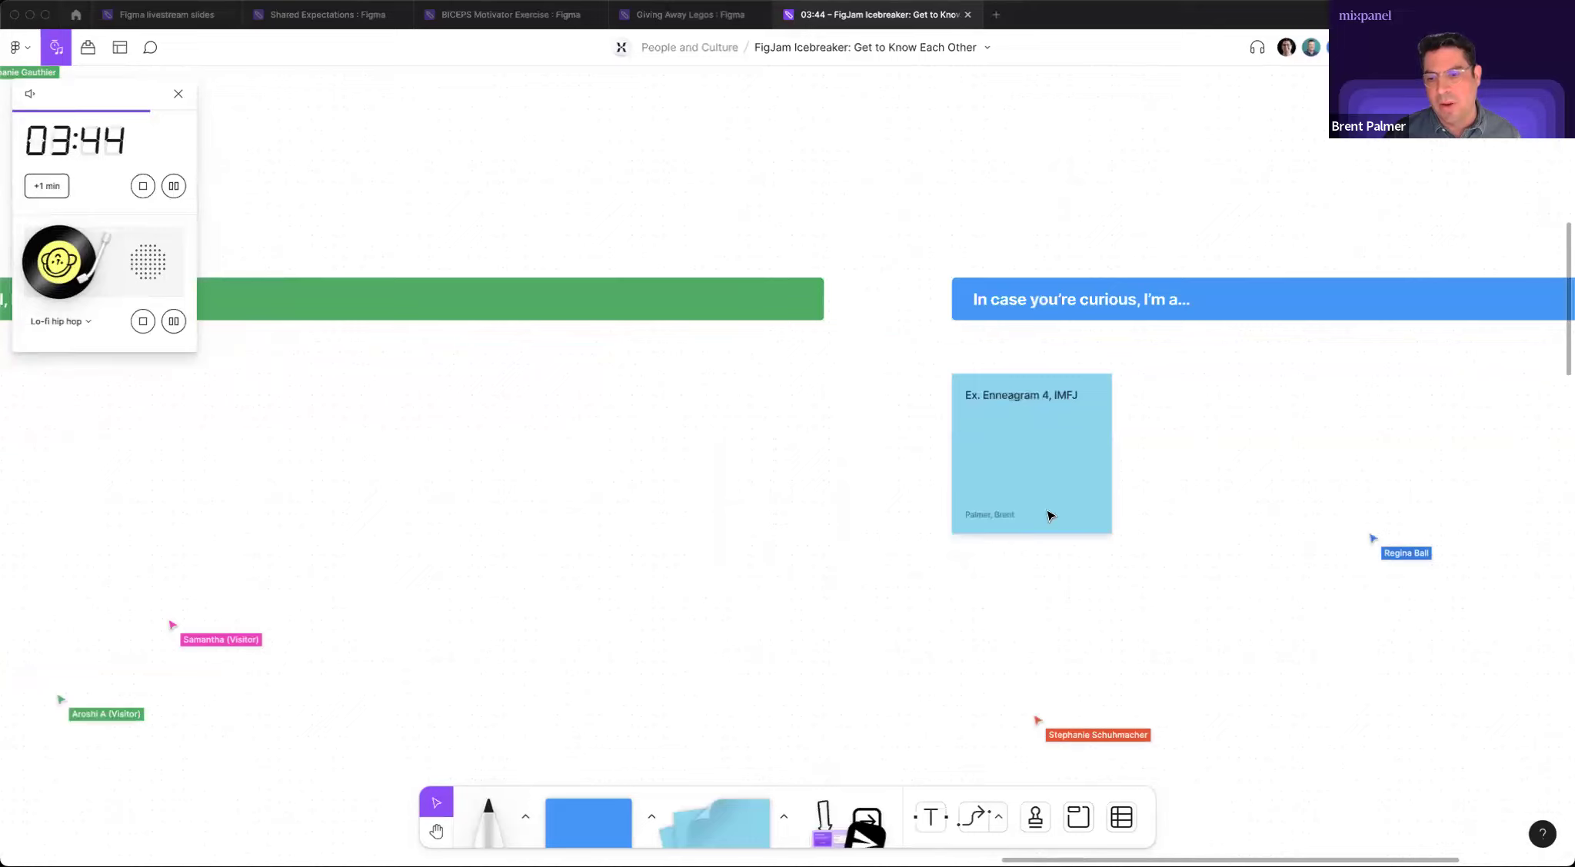
{"action": "scroll", "coordinate": [1052, 471], "scroll_direction": "left", "scroll_amount": 7}
{"action": "scroll", "coordinate": [1052, 471], "scroll_direction": "down", "scroll_amount": 1}
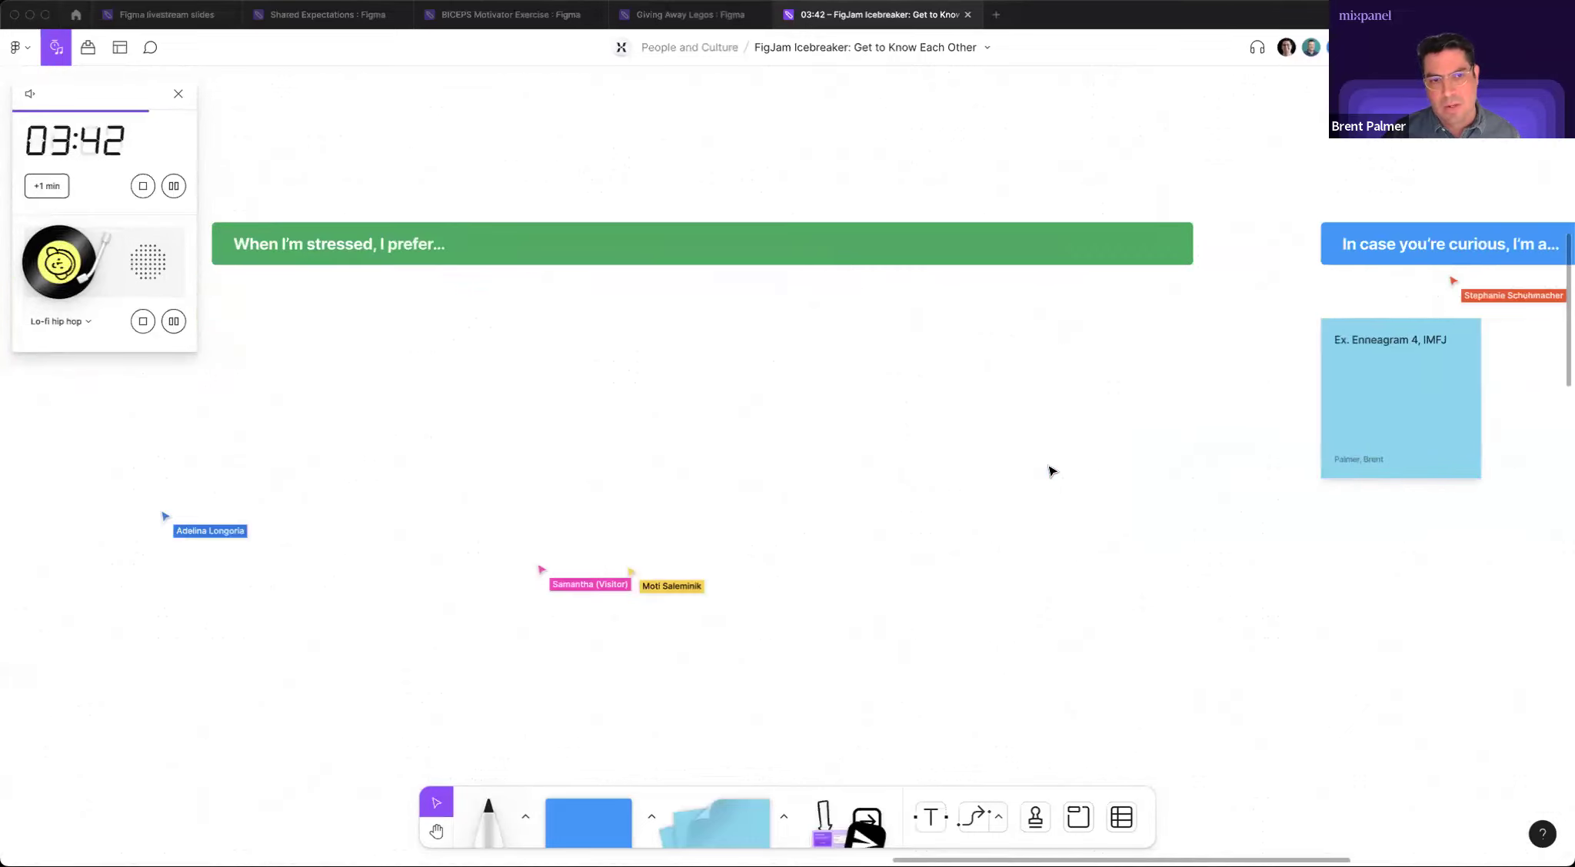
{"action": "left_click", "coordinate": [644, 370]}
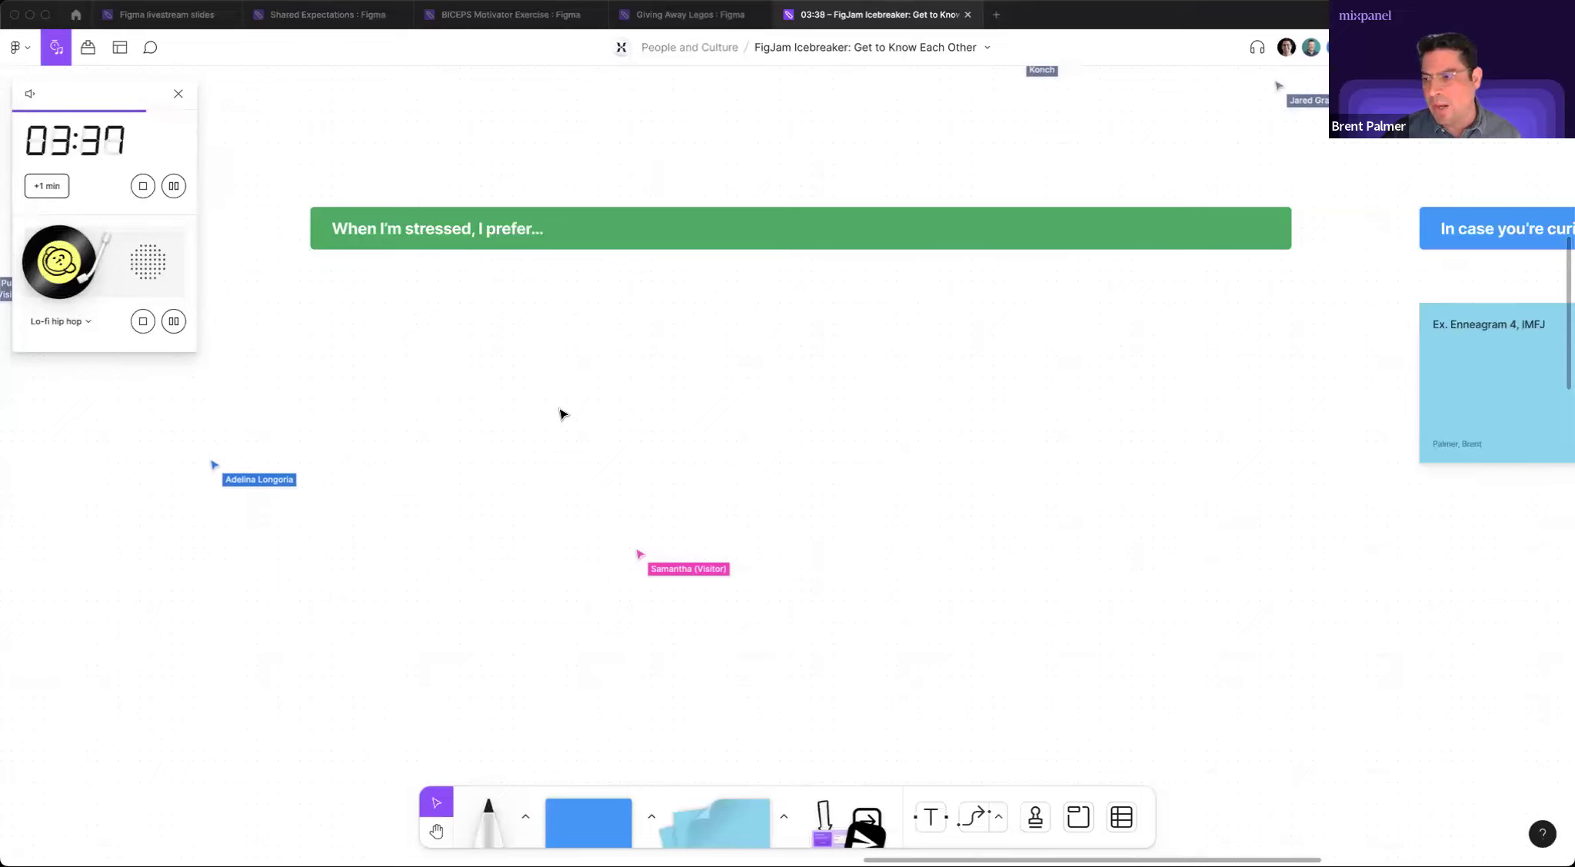
Pan out so the How I roll rows and Bonus stickies appear together.
{"action": "scroll", "coordinate": [560, 415], "scroll_direction": "up", "scroll_amount": 6}
{"action": "scroll", "coordinate": [560, 415], "scroll_direction": "left", "scroll_amount": 1}
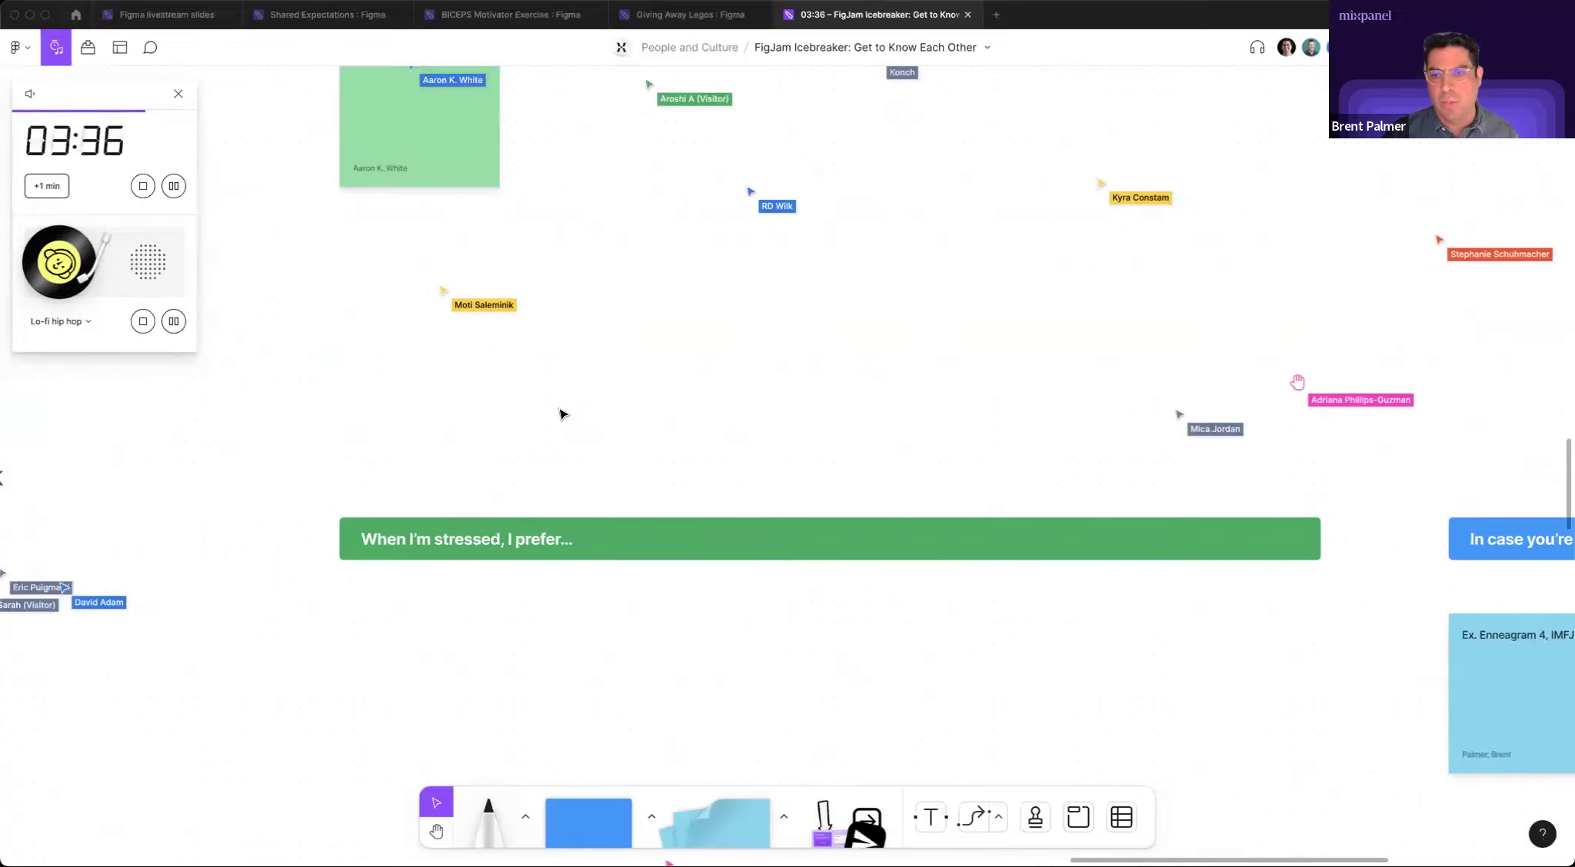
{"action": "scroll", "coordinate": [560, 415], "scroll_direction": "up", "scroll_amount": 2}
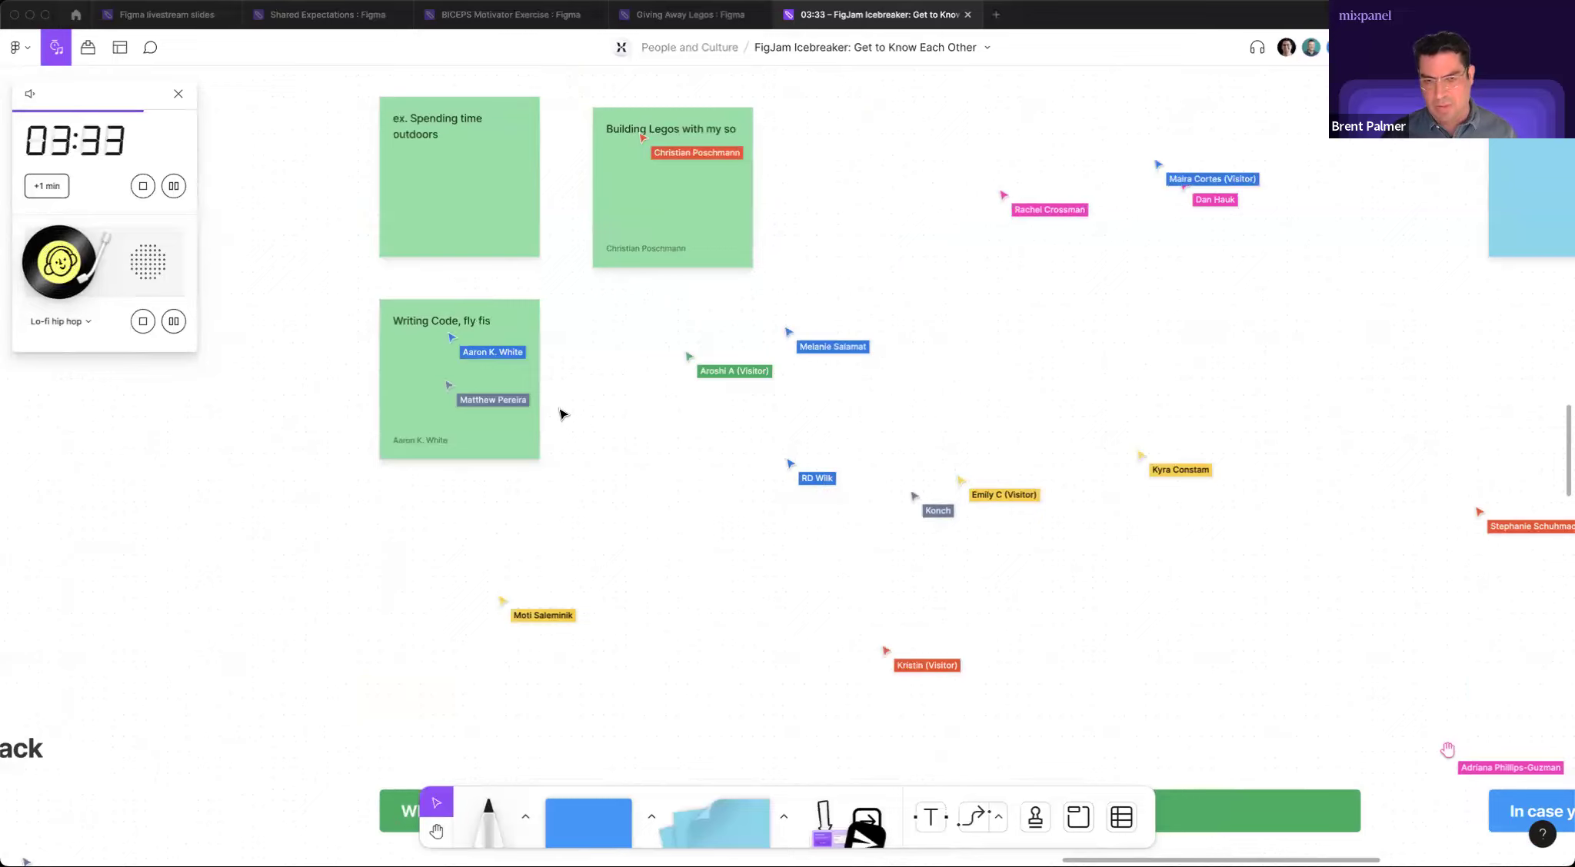
{"action": "scroll", "coordinate": [560, 415], "scroll_direction": "left", "scroll_amount": 4}
{"action": "scroll", "coordinate": [560, 415], "scroll_direction": "down", "scroll_amount": 1}
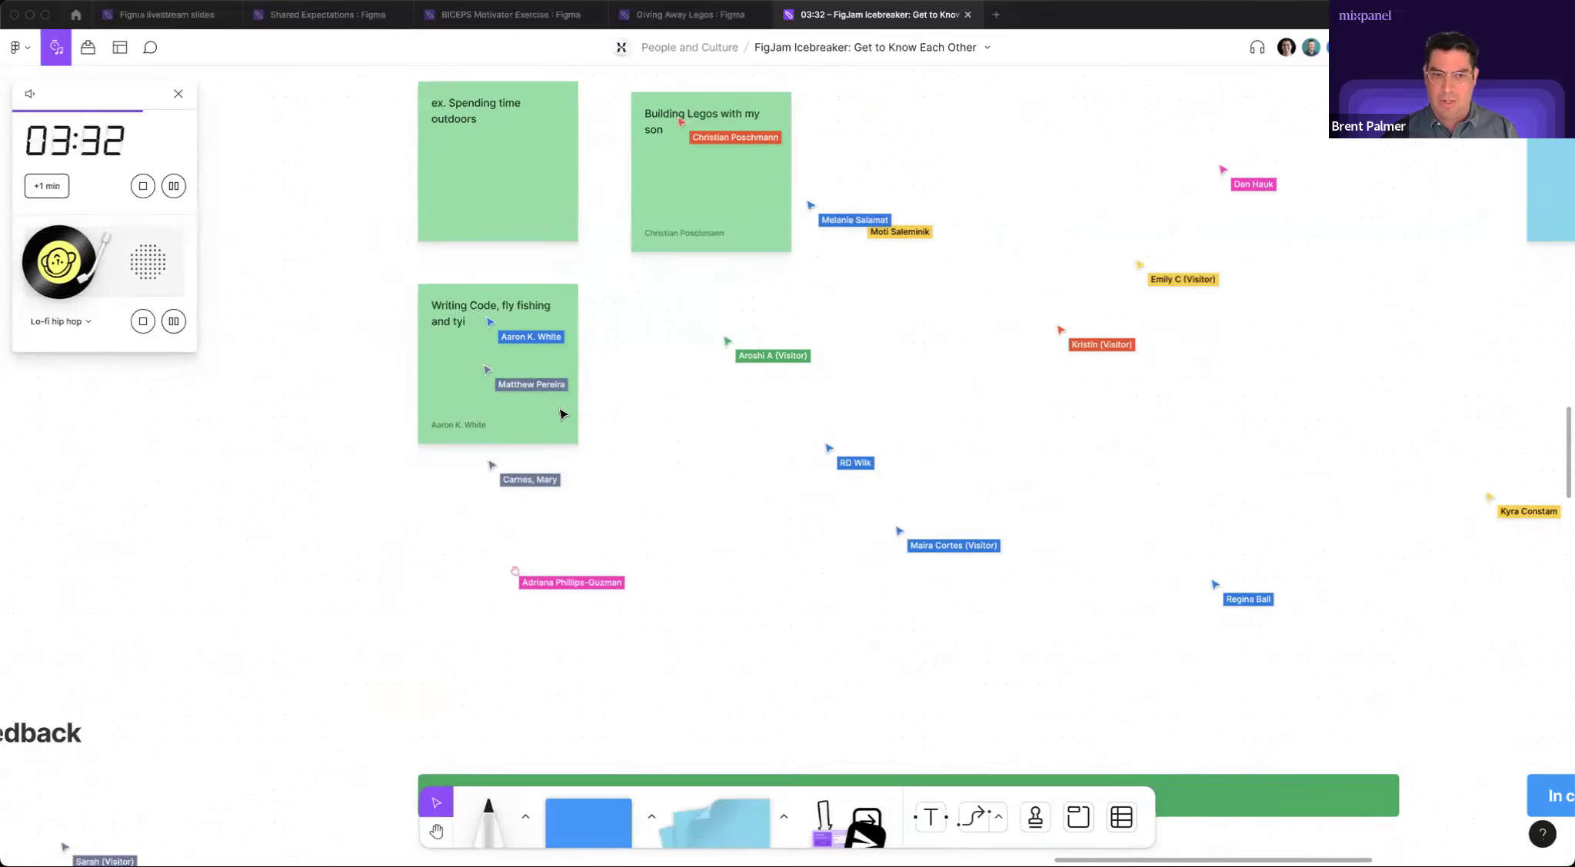
{"action": "scroll", "coordinate": [559, 415], "scroll_direction": "down", "scroll_amount": 5}
{"action": "scroll", "coordinate": [560, 415], "scroll_direction": "left", "scroll_amount": 6}
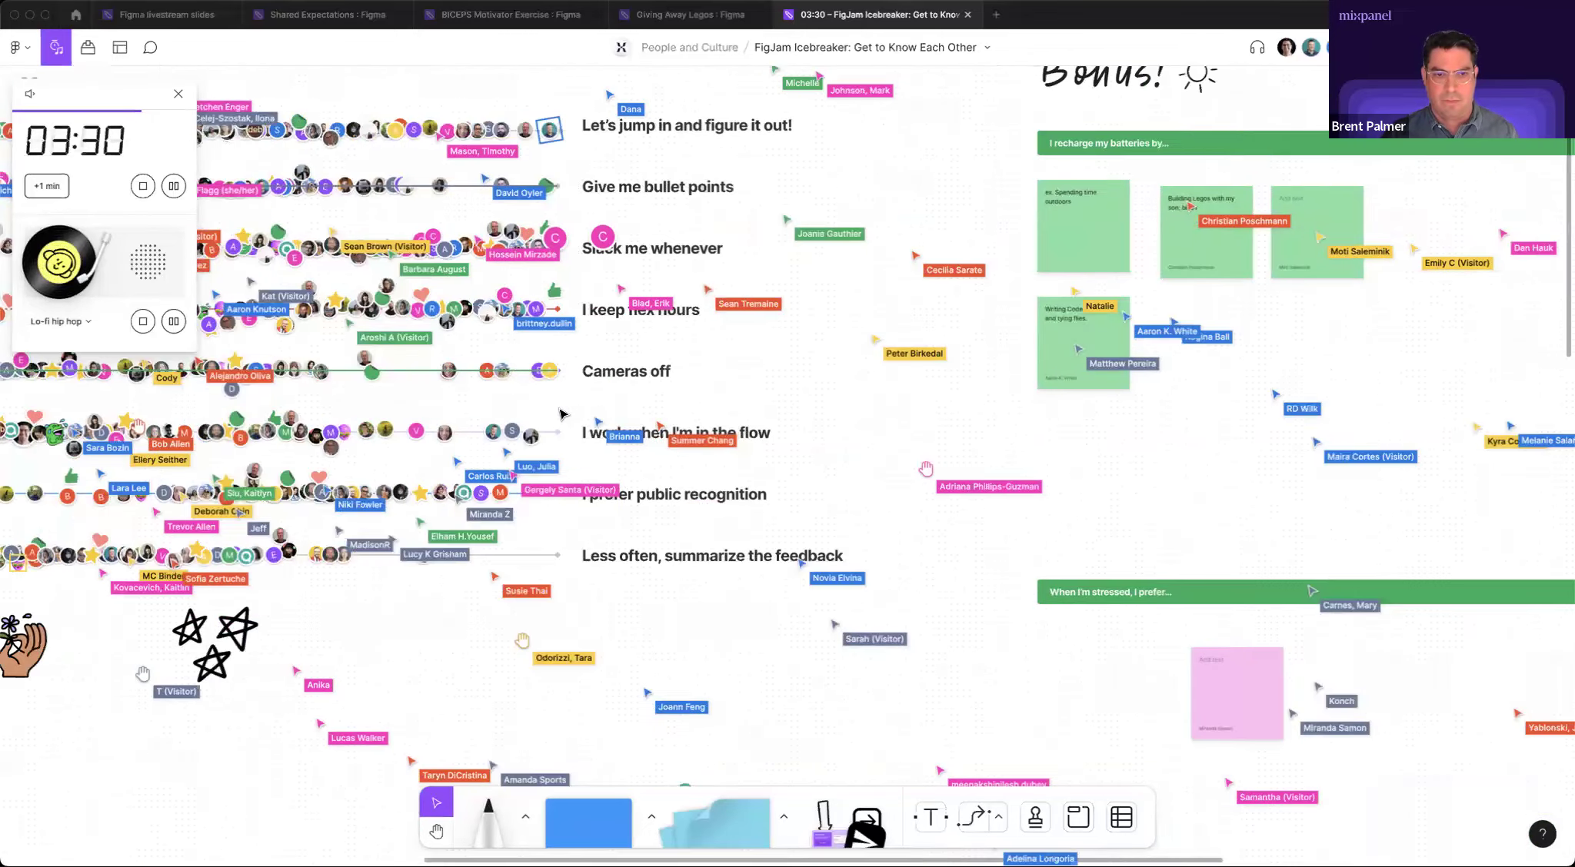
Remove the lower Simple Vote widget, then the remaining one, from the How I roll board.
{"action": "scroll", "coordinate": [564, 415], "scroll_direction": "left", "scroll_amount": 6}
{"action": "scroll", "coordinate": [564, 415], "scroll_direction": "up", "scroll_amount": 2}
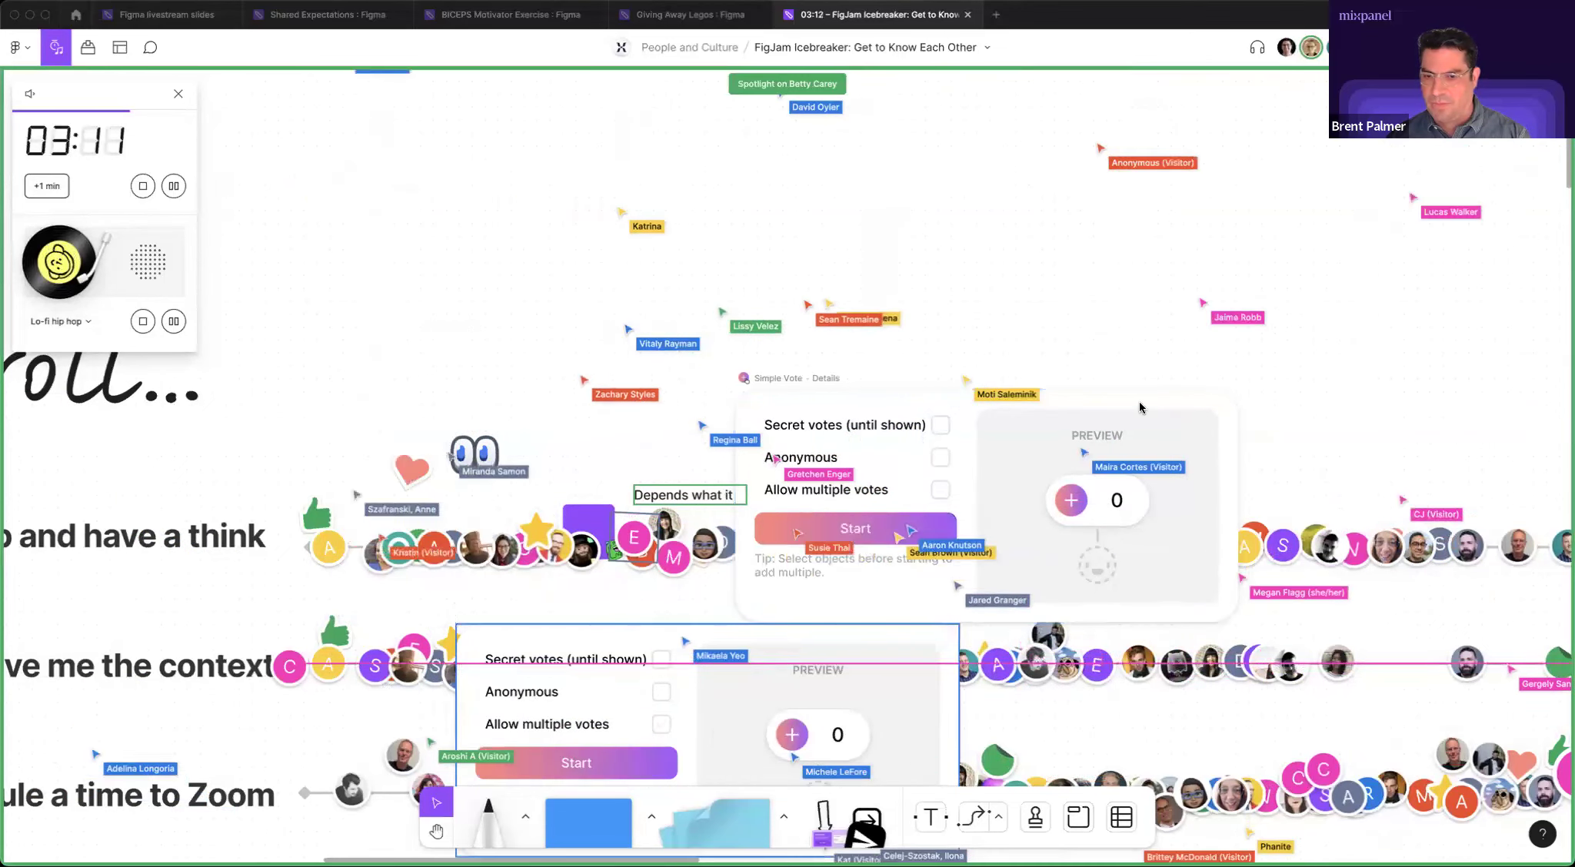
{"action": "right_click", "coordinate": [1065, 423]}
{"action": "key", "text": "Escape"}
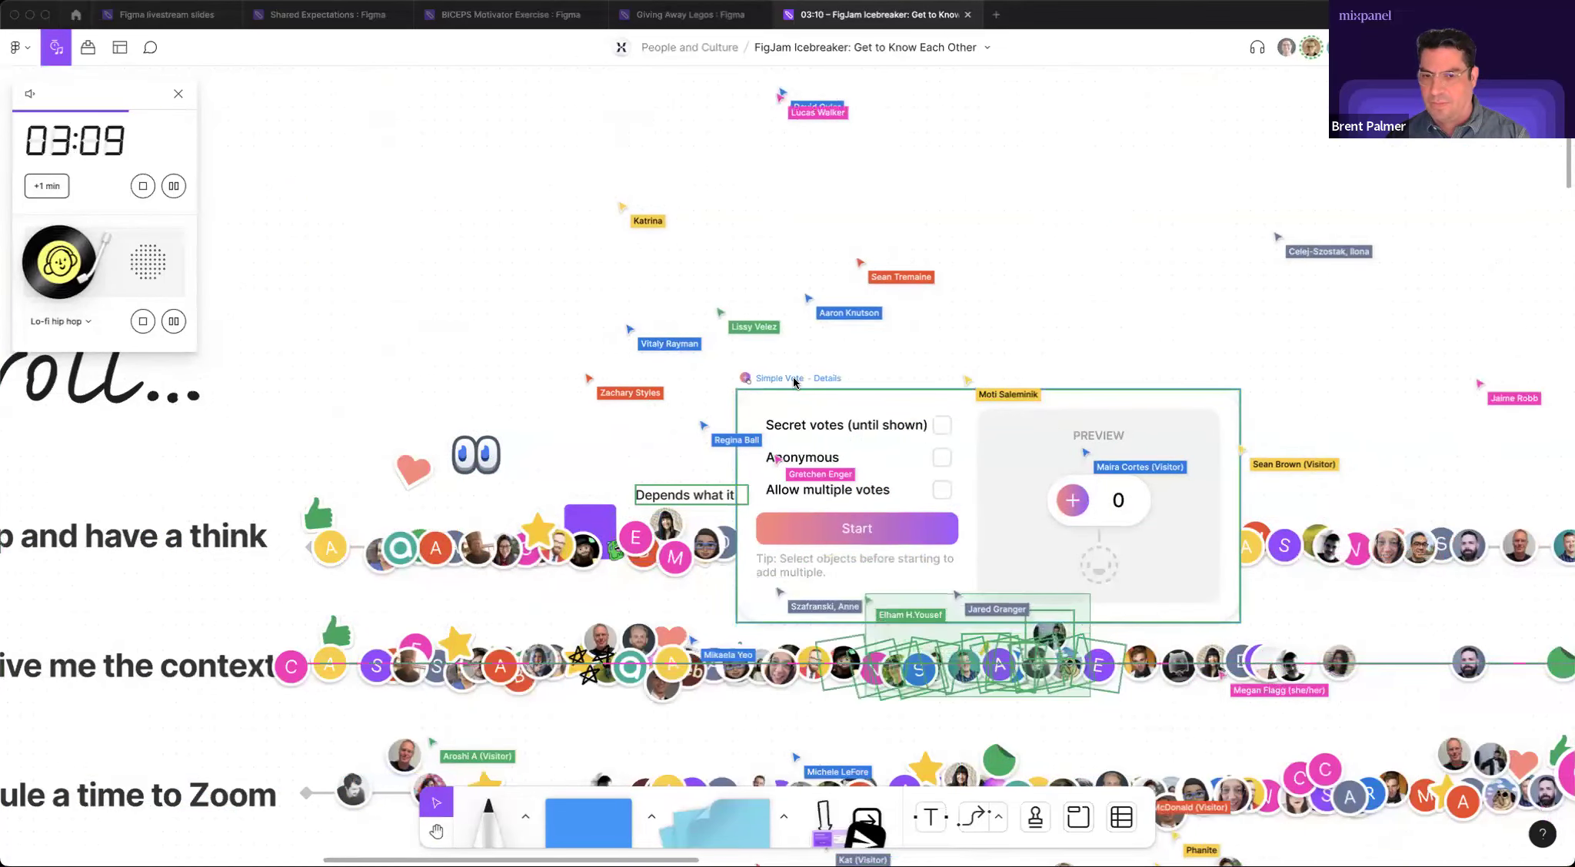
{"action": "right_click", "coordinate": [794, 382]}
{"action": "key", "text": "Escape"}
{"action": "key", "text": "Delete"}
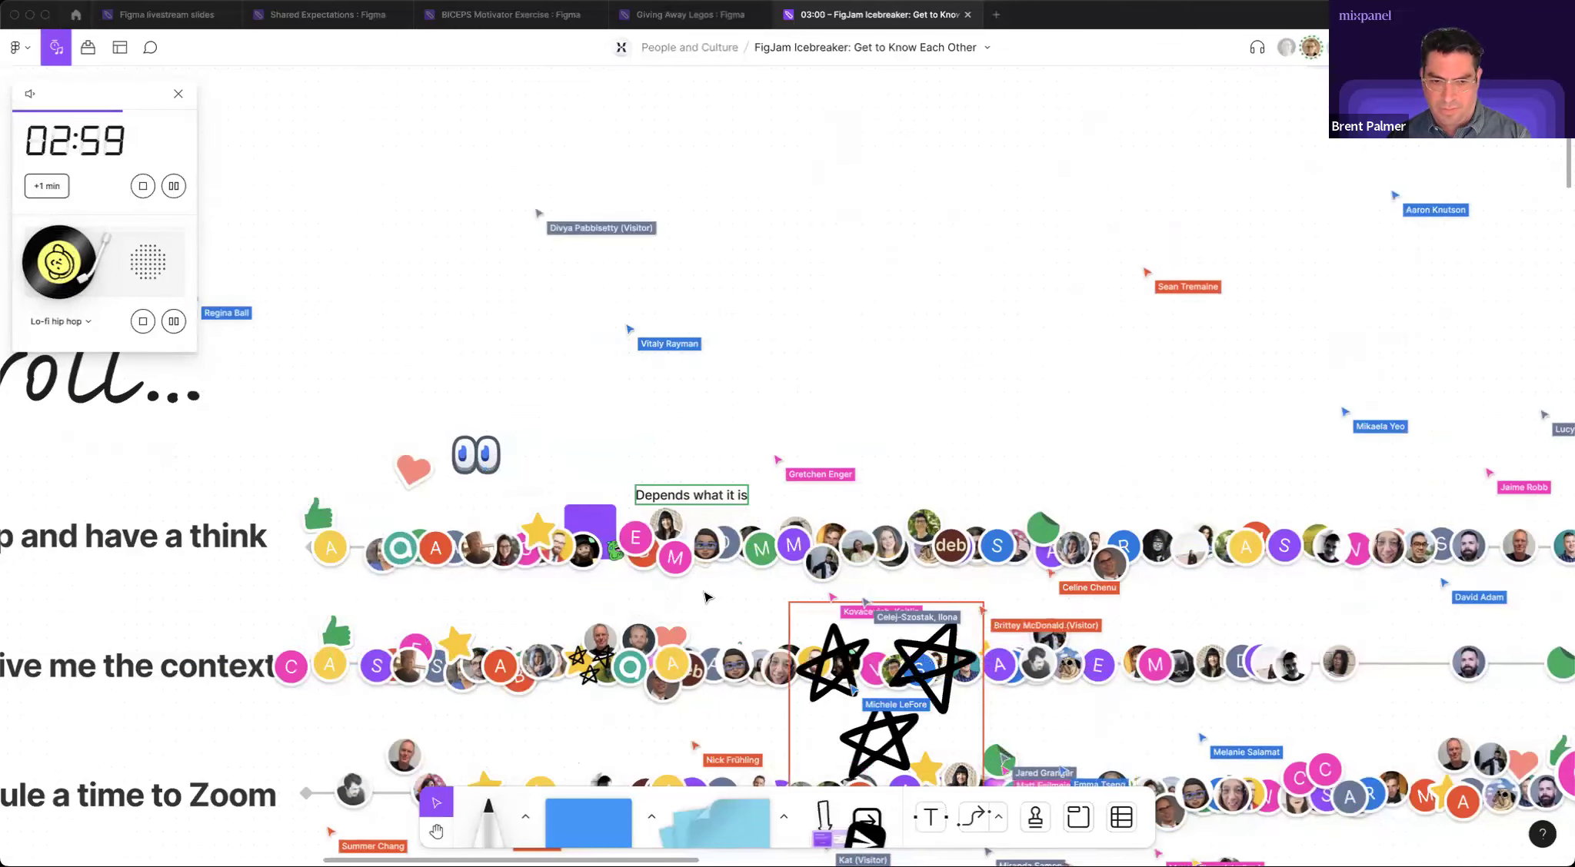
{"action": "scroll", "coordinate": [706, 598], "scroll_direction": "down", "scroll_amount": 5}
{"action": "scroll", "coordinate": [707, 597], "scroll_direction": "right", "scroll_amount": 4}
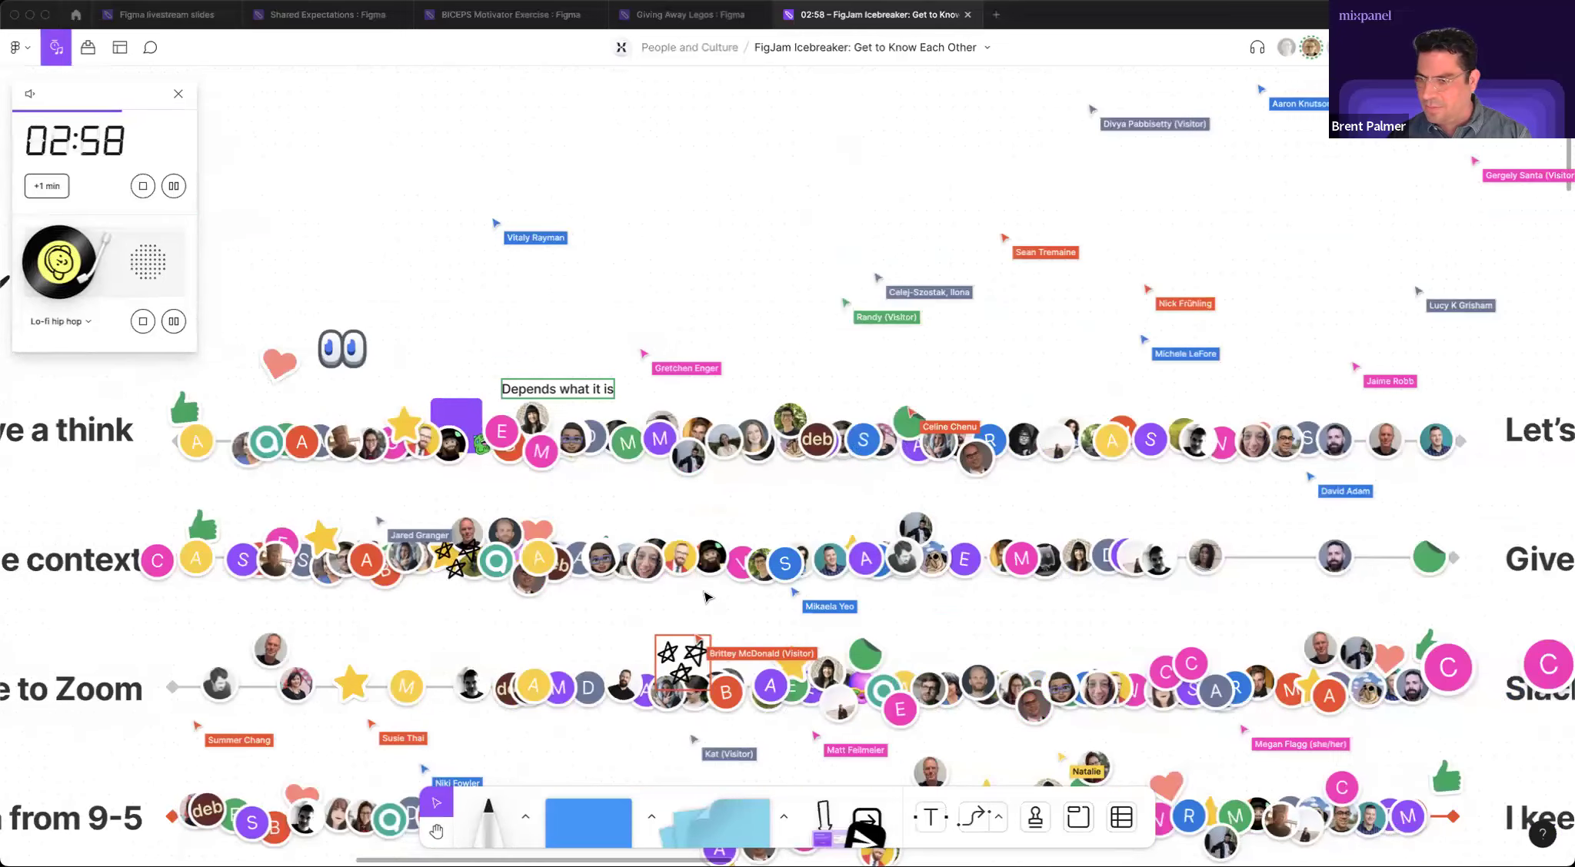
{"action": "scroll", "coordinate": [707, 597], "scroll_direction": "down", "scroll_amount": 5}
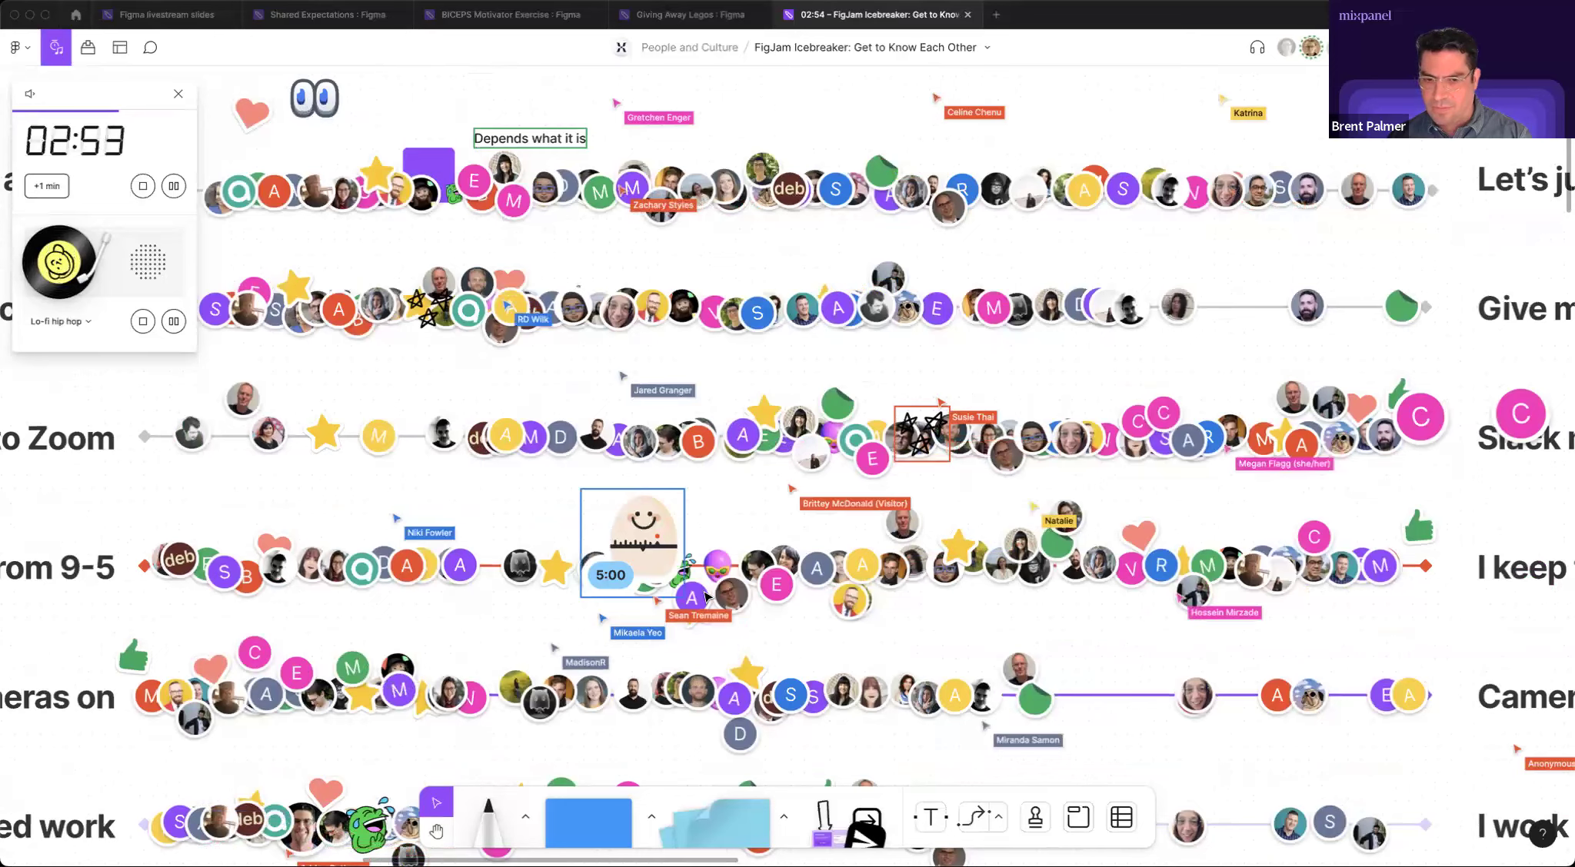
{"action": "scroll", "coordinate": [707, 597], "scroll_direction": "down", "scroll_amount": 4}
{"action": "scroll", "coordinate": [707, 597], "scroll_direction": "left", "scroll_amount": 1}
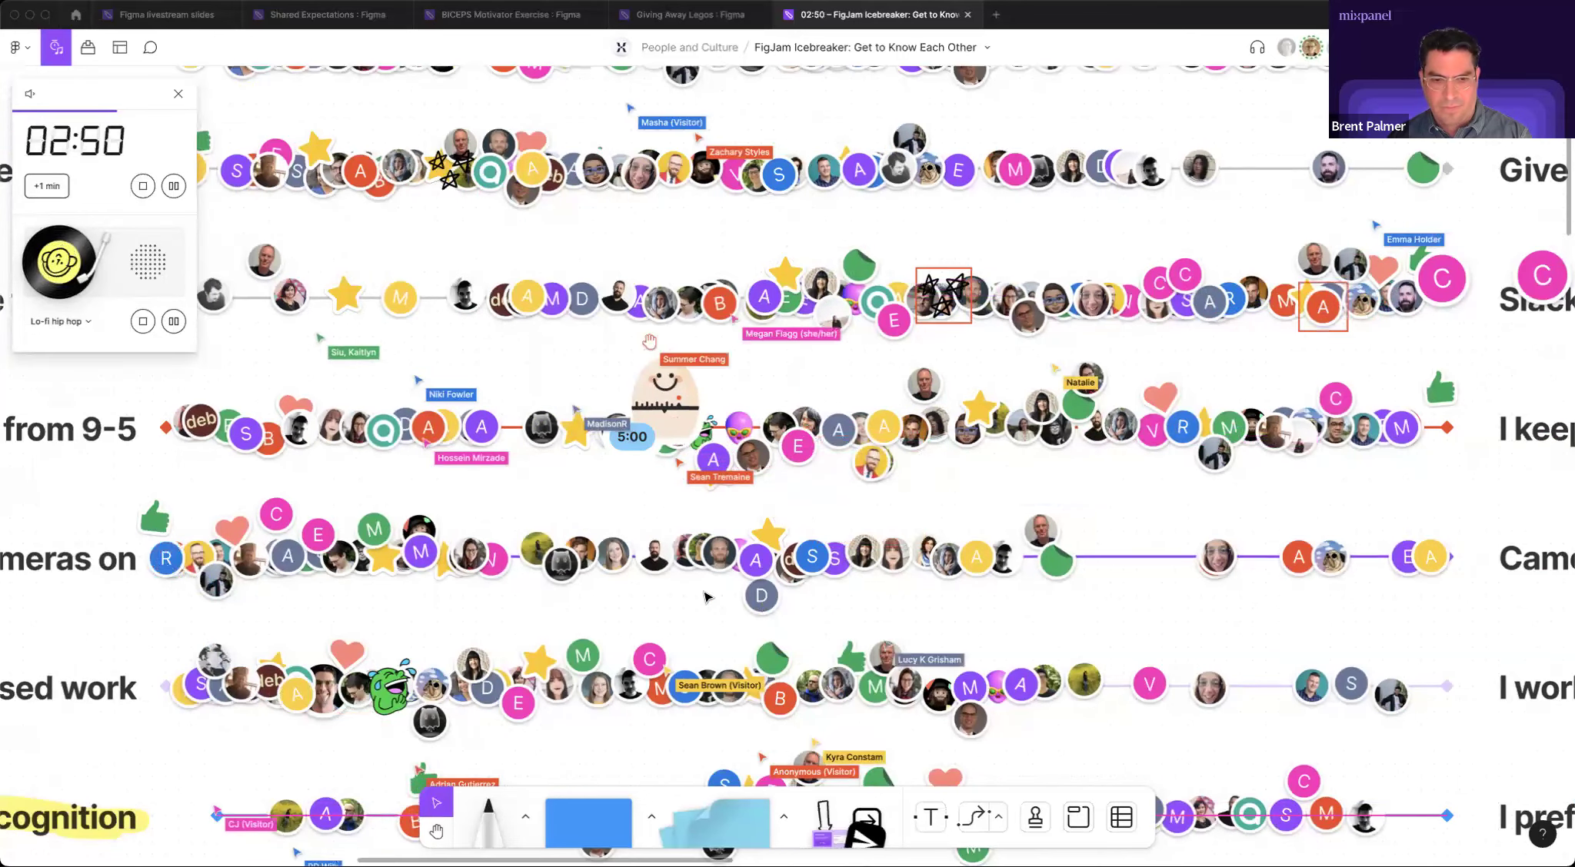
{"action": "scroll", "coordinate": [706, 597], "scroll_direction": "down", "scroll_amount": 3}
{"action": "scroll", "coordinate": [707, 597], "scroll_direction": "left", "scroll_amount": 1}
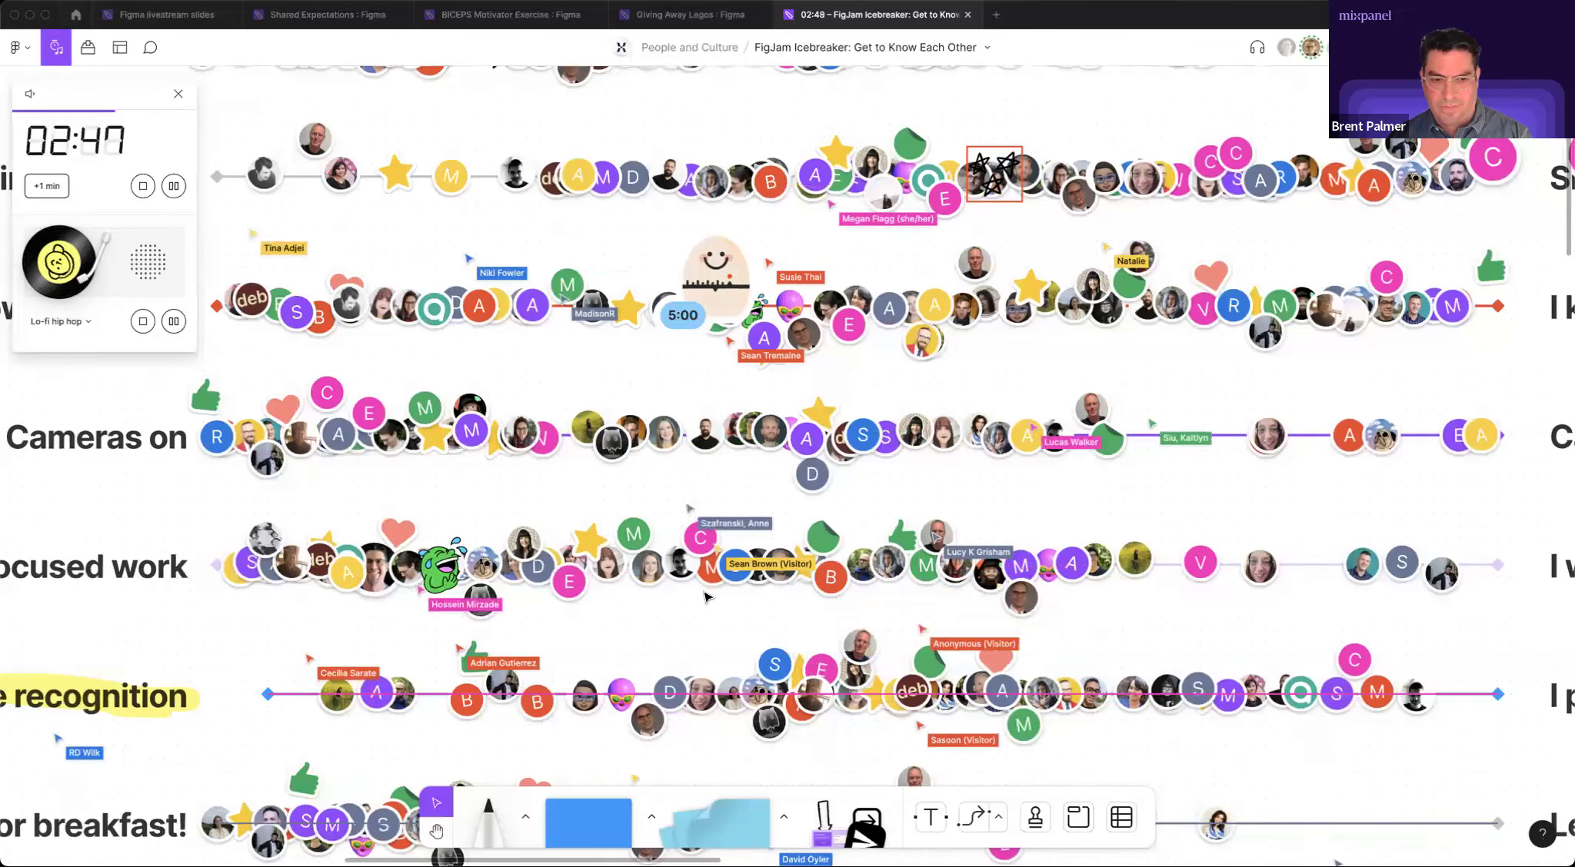
{"action": "scroll", "coordinate": [706, 598], "scroll_direction": "down", "scroll_amount": 4}
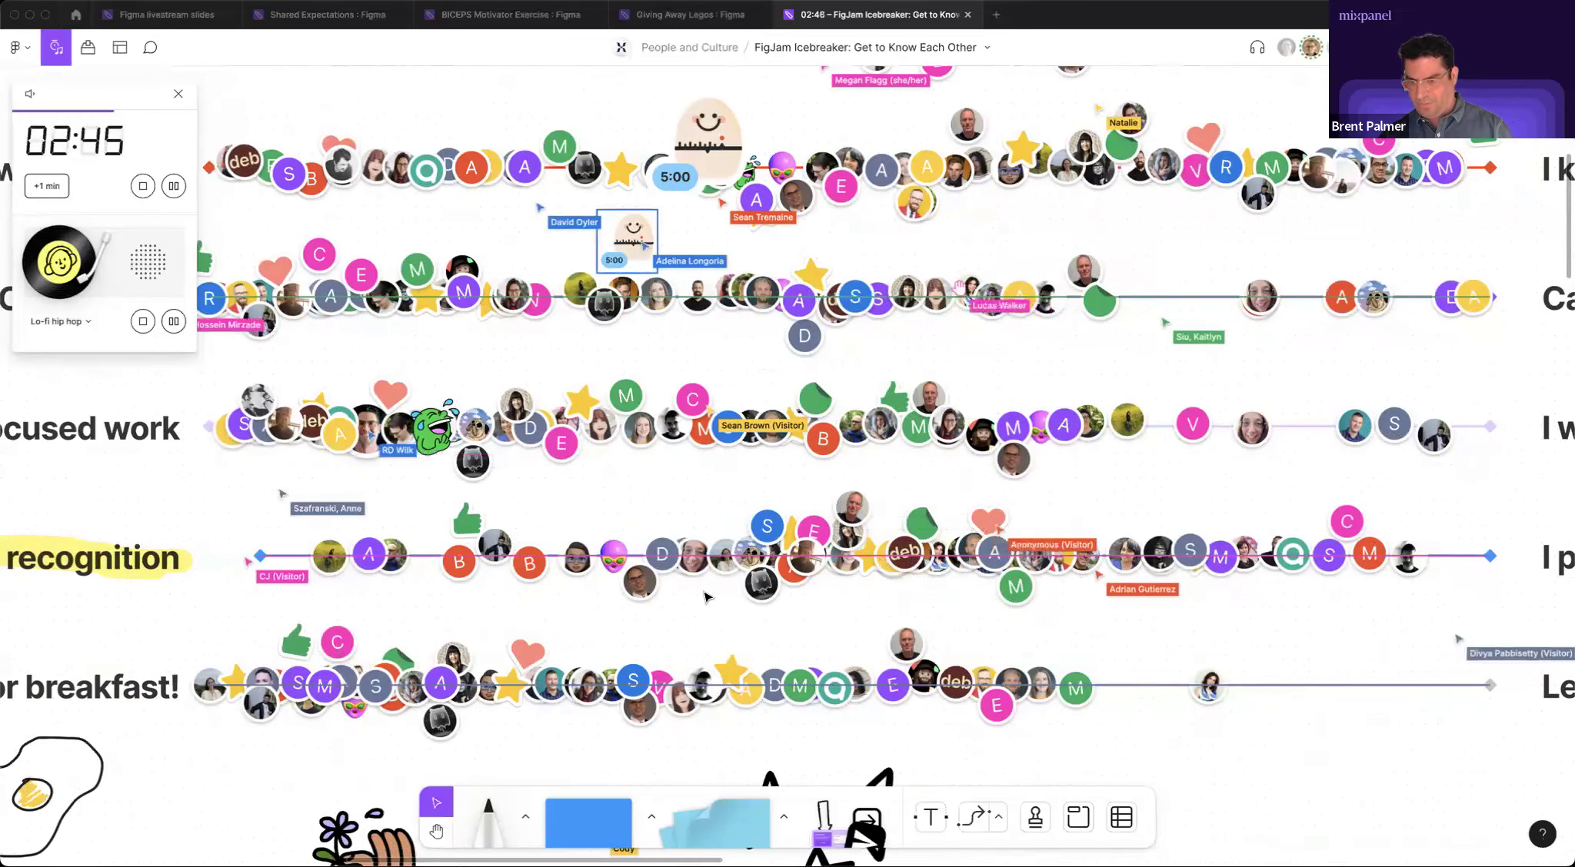
{"action": "scroll", "coordinate": [706, 598], "scroll_direction": "down", "scroll_amount": 3}
{"action": "scroll", "coordinate": [707, 597], "scroll_direction": "left", "scroll_amount": 5}
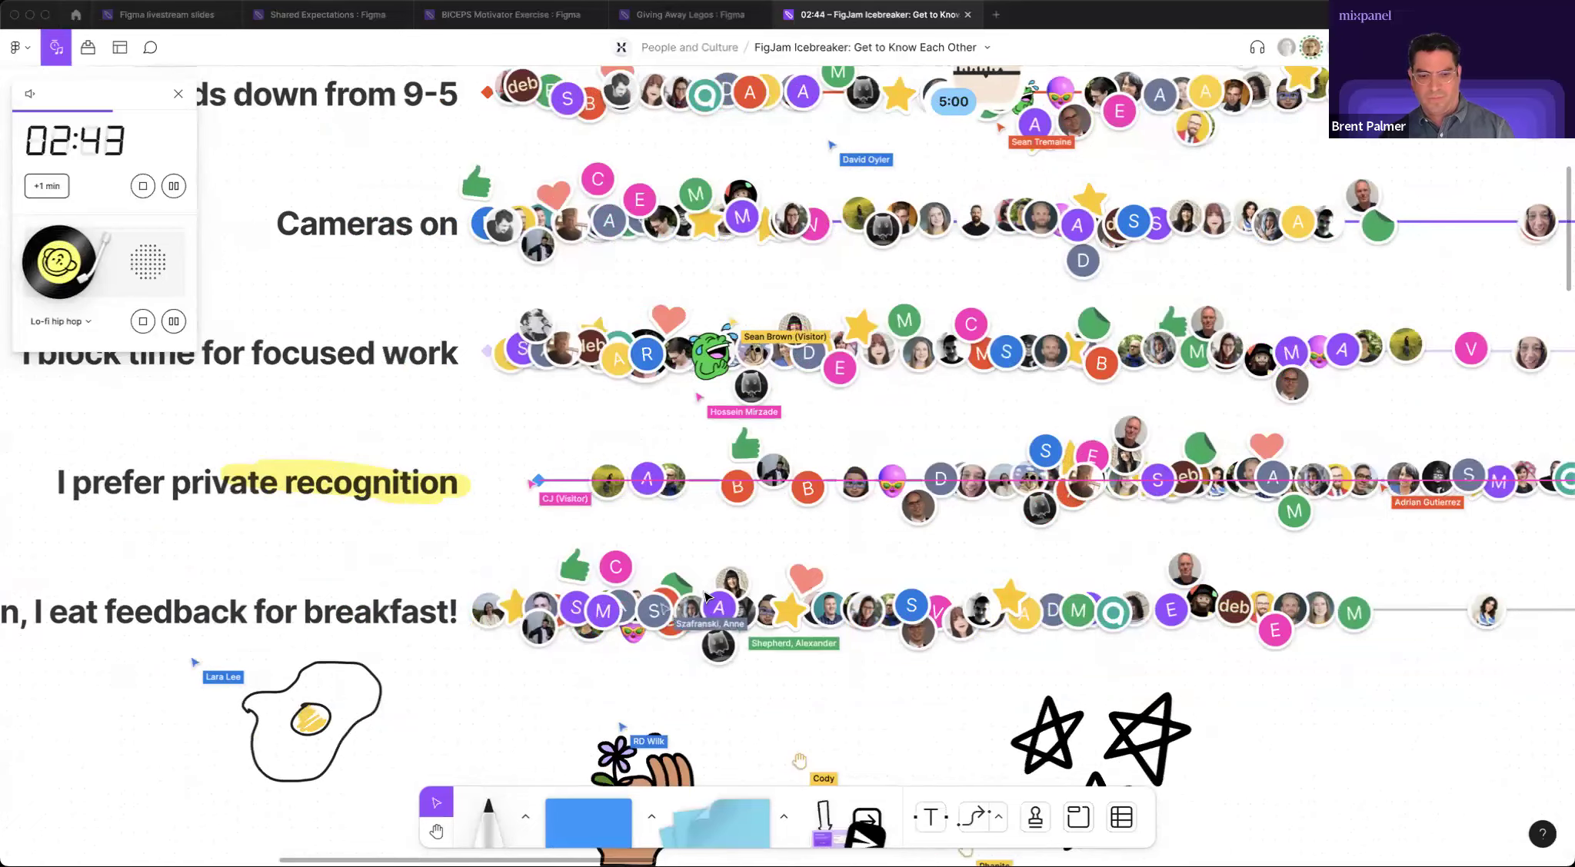
{"action": "scroll", "coordinate": [707, 598], "scroll_direction": "down", "scroll_amount": 3}
{"action": "scroll", "coordinate": [707, 597], "scroll_direction": "down", "scroll_amount": 2}
{"action": "scroll", "coordinate": [706, 597], "scroll_direction": "left", "scroll_amount": 4}
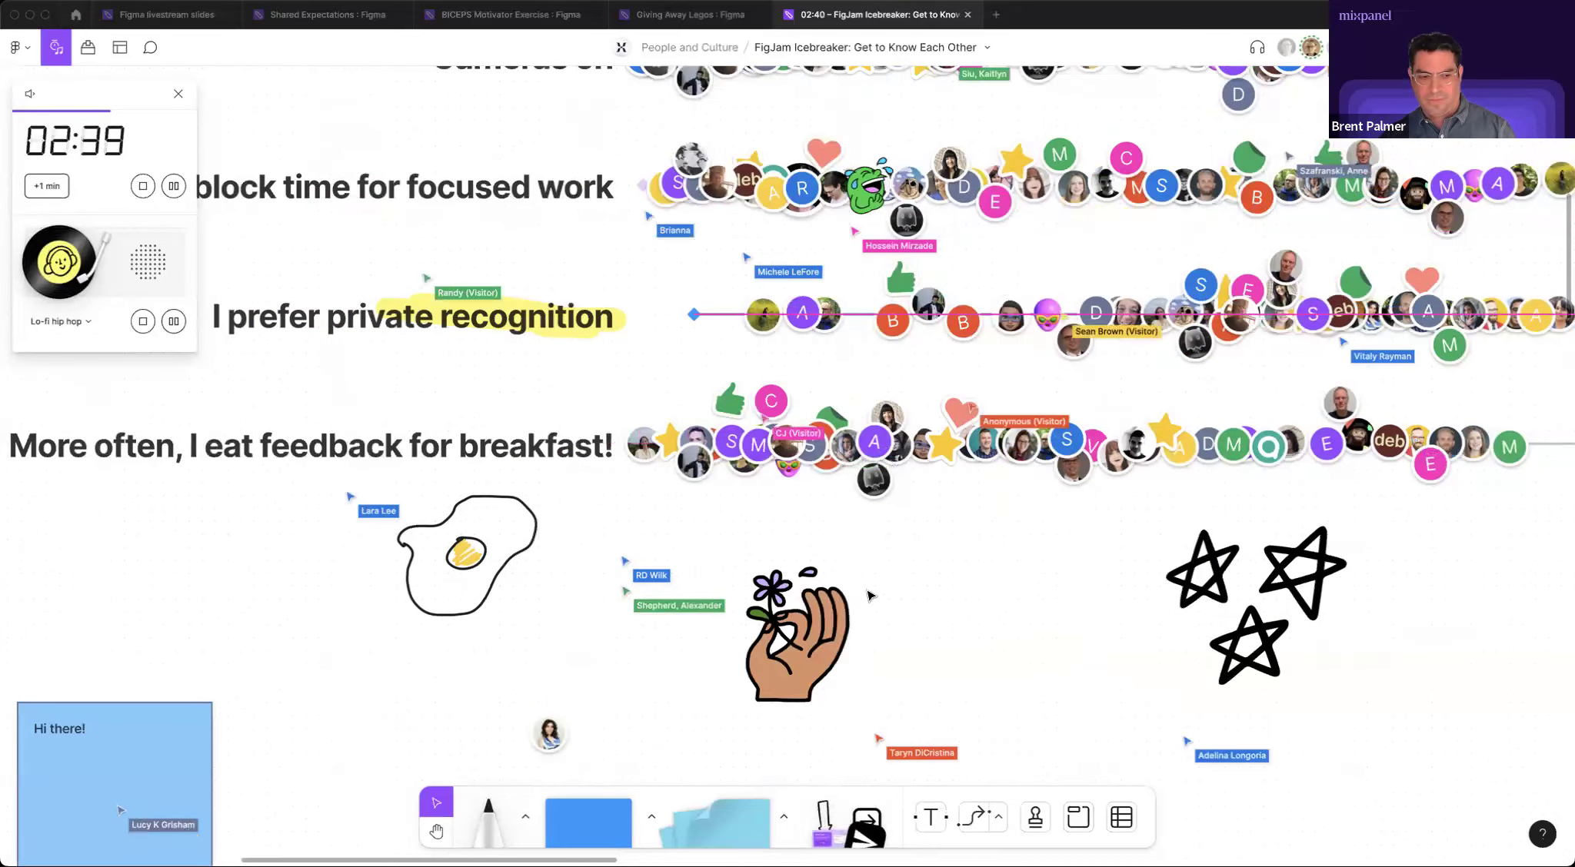
{"action": "scroll", "coordinate": [869, 594], "scroll_direction": "down", "scroll_amount": 4}
{"action": "scroll", "coordinate": [868, 595], "scroll_direction": "left", "scroll_amount": 3}
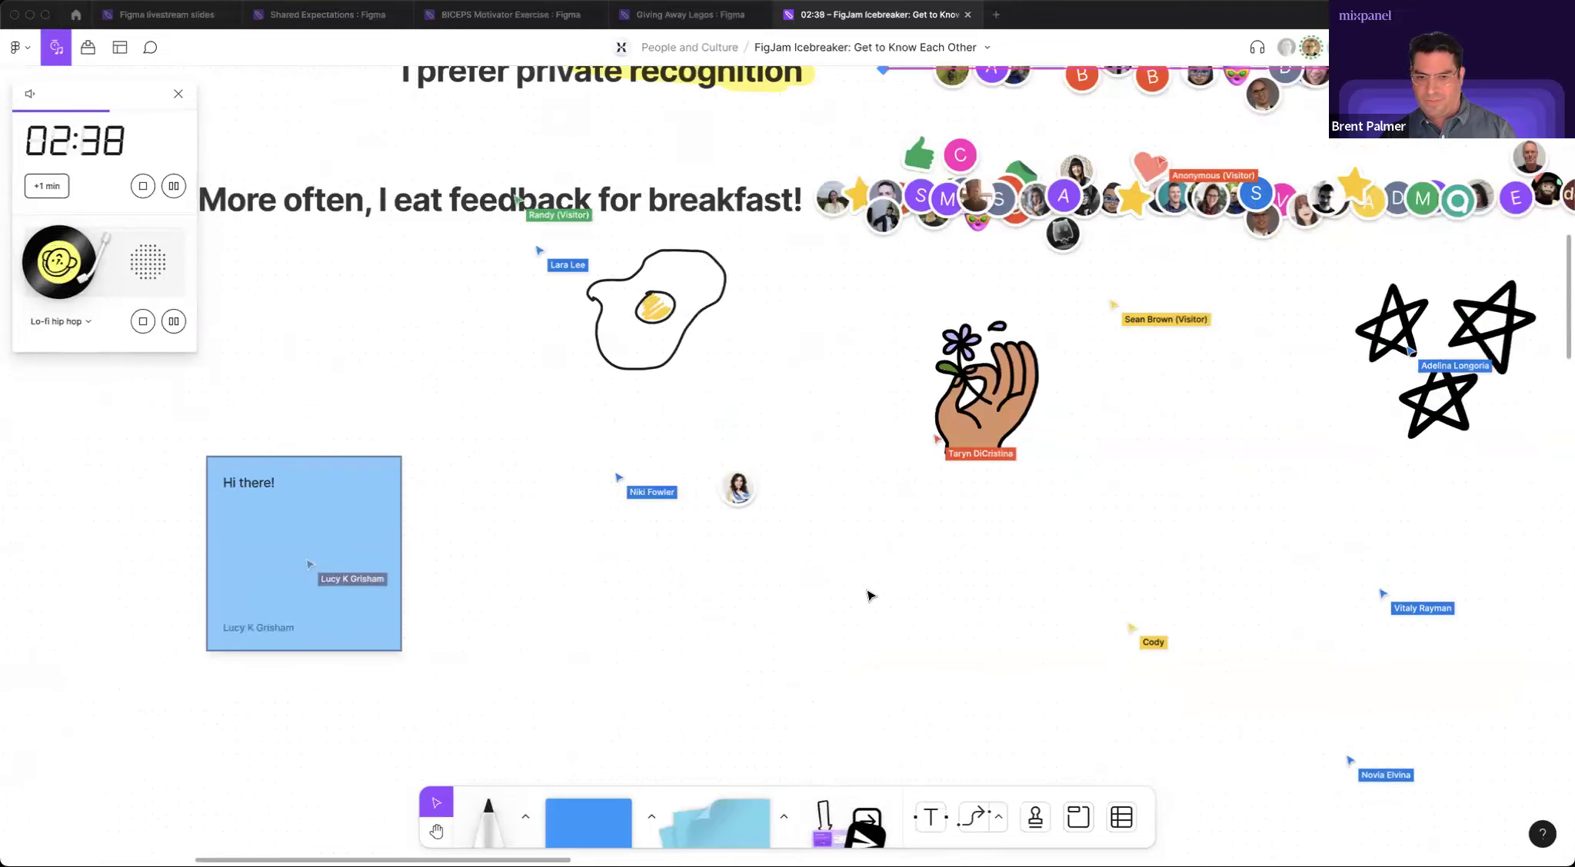
{"action": "scroll", "coordinate": [869, 594], "scroll_direction": "right", "scroll_amount": 8}
{"action": "scroll", "coordinate": [869, 594], "scroll_direction": "down", "scroll_amount": 1}
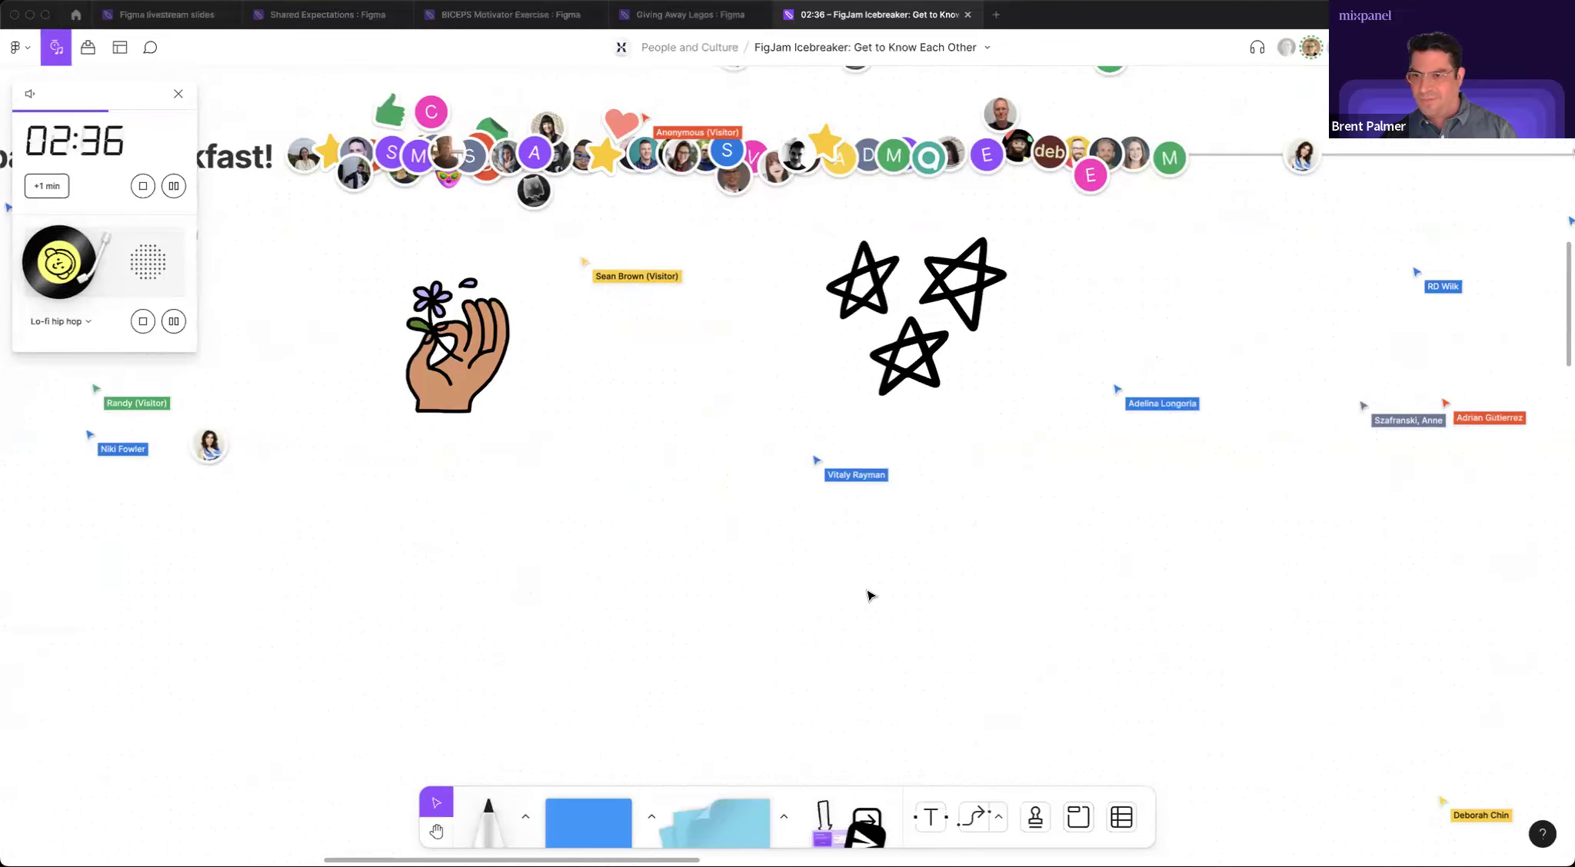
{"action": "scroll", "coordinate": [869, 594], "scroll_direction": "up", "scroll_amount": 5}
{"action": "scroll", "coordinate": [869, 594], "scroll_direction": "up", "scroll_amount": 2}
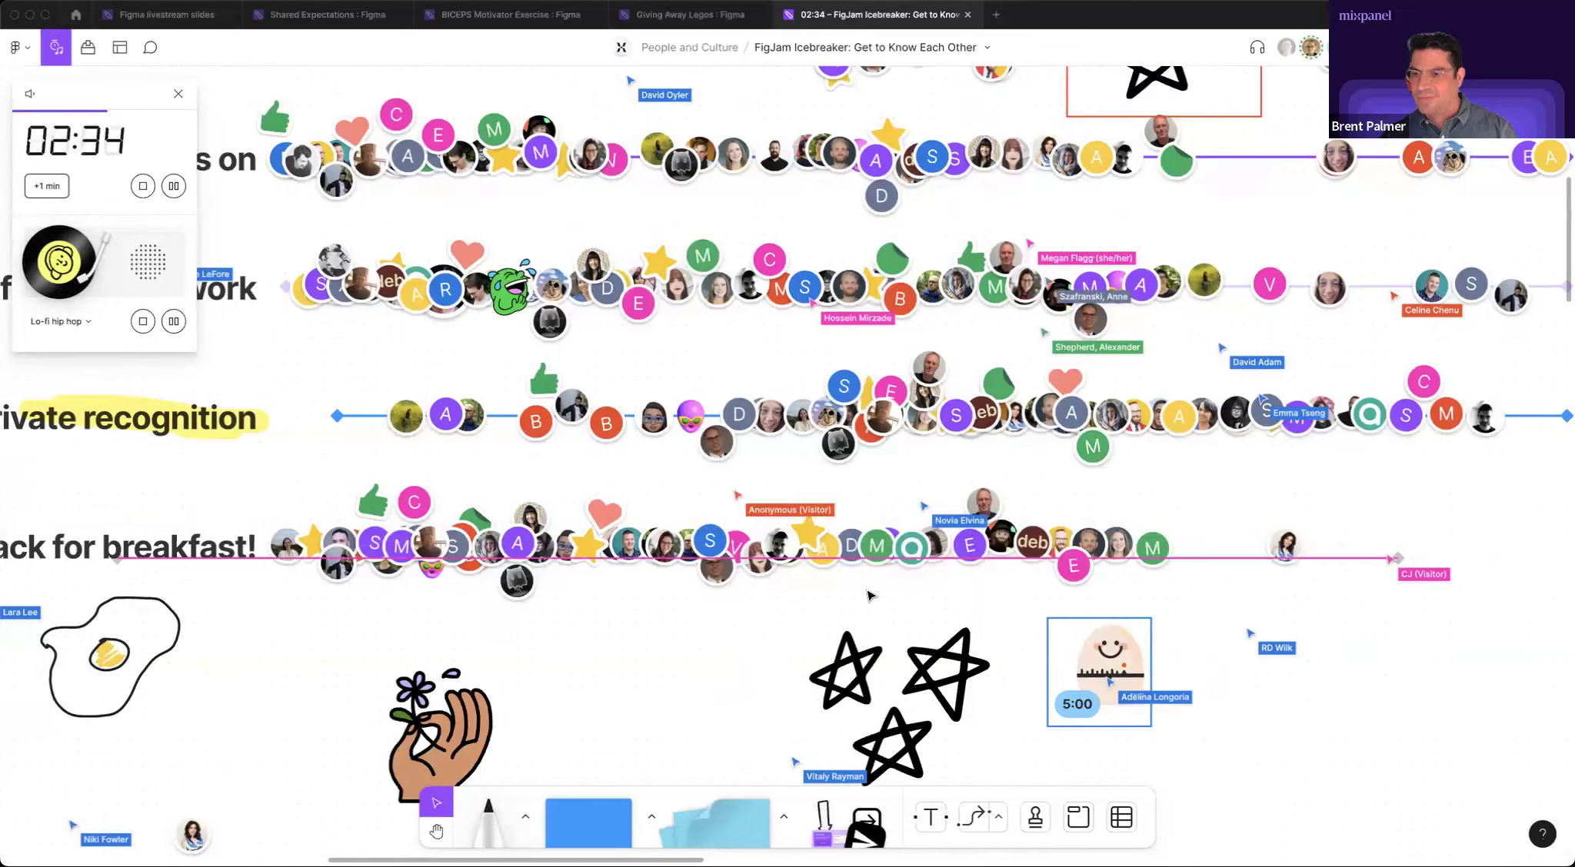
{"action": "scroll", "coordinate": [869, 595], "scroll_direction": "up", "scroll_amount": 1}
{"action": "scroll", "coordinate": [867, 594], "scroll_direction": "up", "scroll_amount": 5}
{"action": "scroll", "coordinate": [867, 595], "scroll_direction": "right", "scroll_amount": 15}
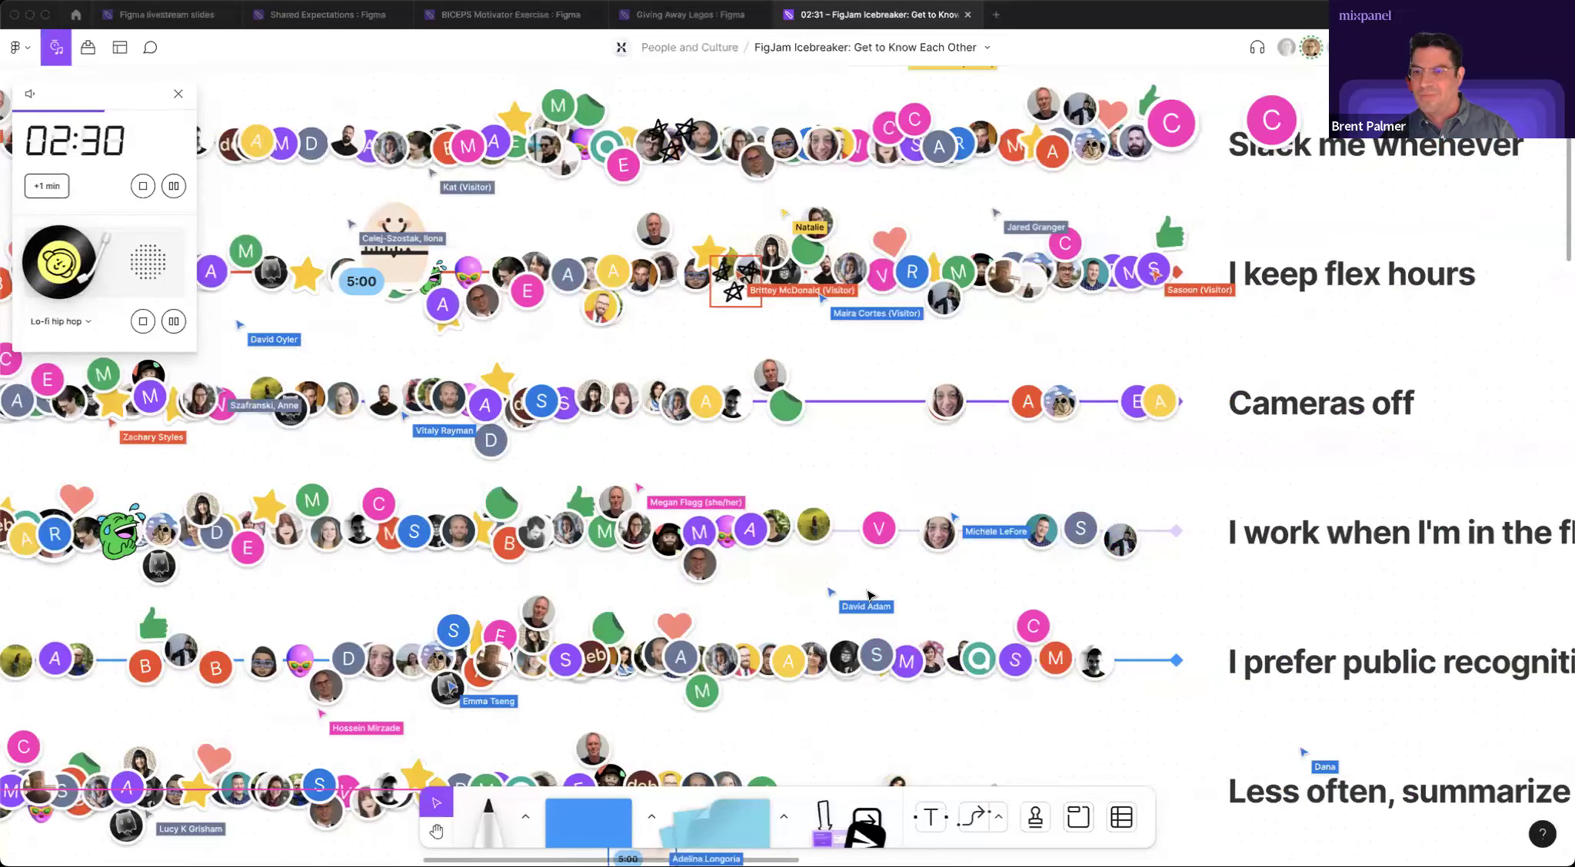
{"action": "scroll", "coordinate": [869, 595], "scroll_direction": "up", "scroll_amount": 7}
{"action": "scroll", "coordinate": [869, 594], "scroll_direction": "left", "scroll_amount": 2}
{"action": "scroll", "coordinate": [869, 594], "scroll_direction": "right", "scroll_amount": 20}
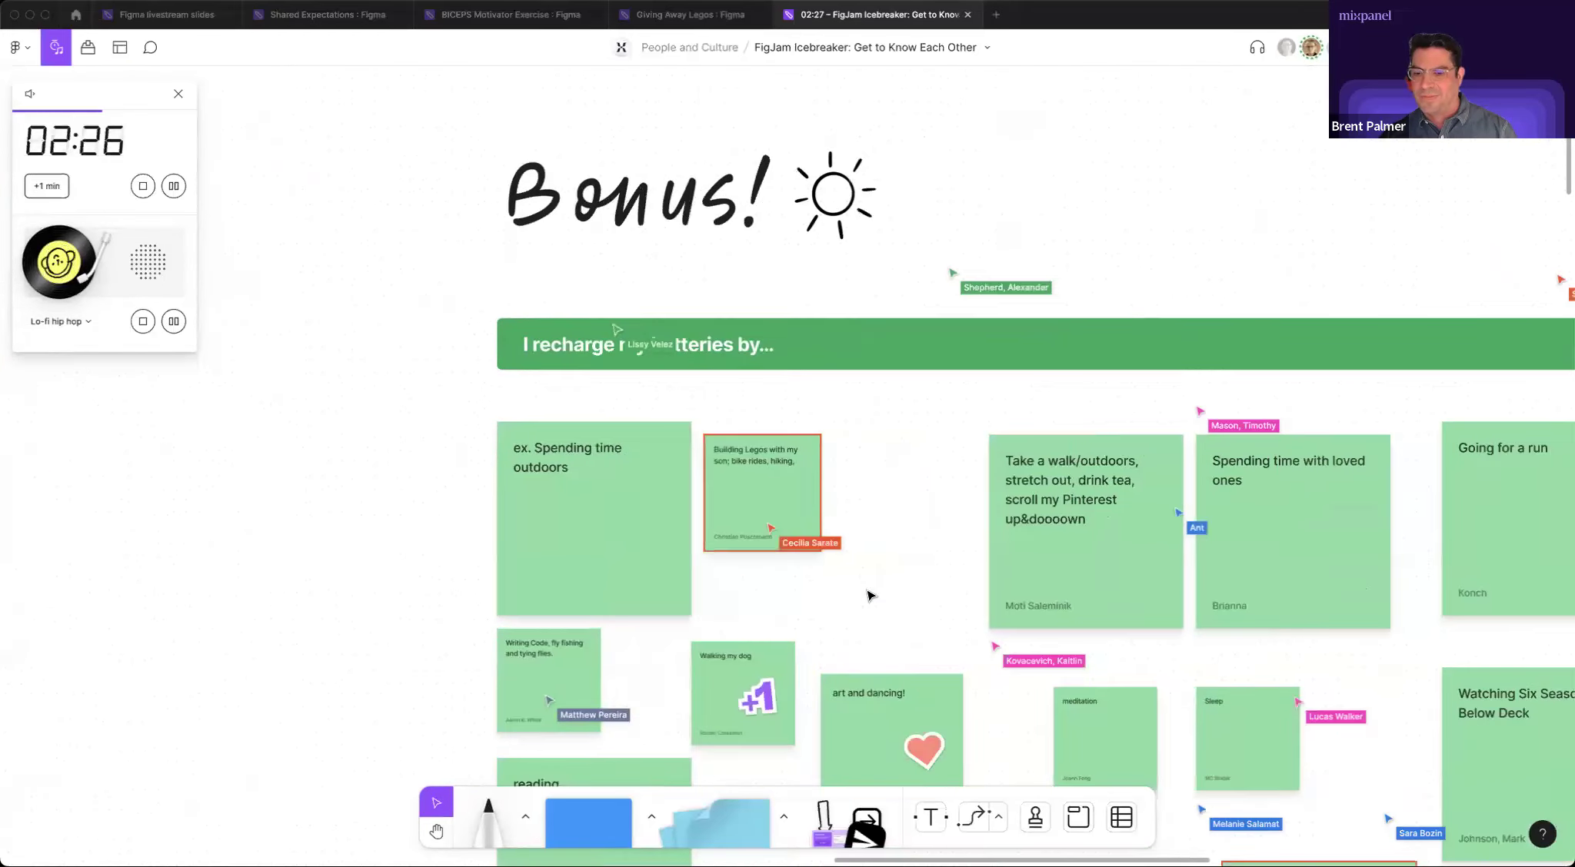
{"action": "scroll", "coordinate": [867, 595], "scroll_direction": "right", "scroll_amount": 7}
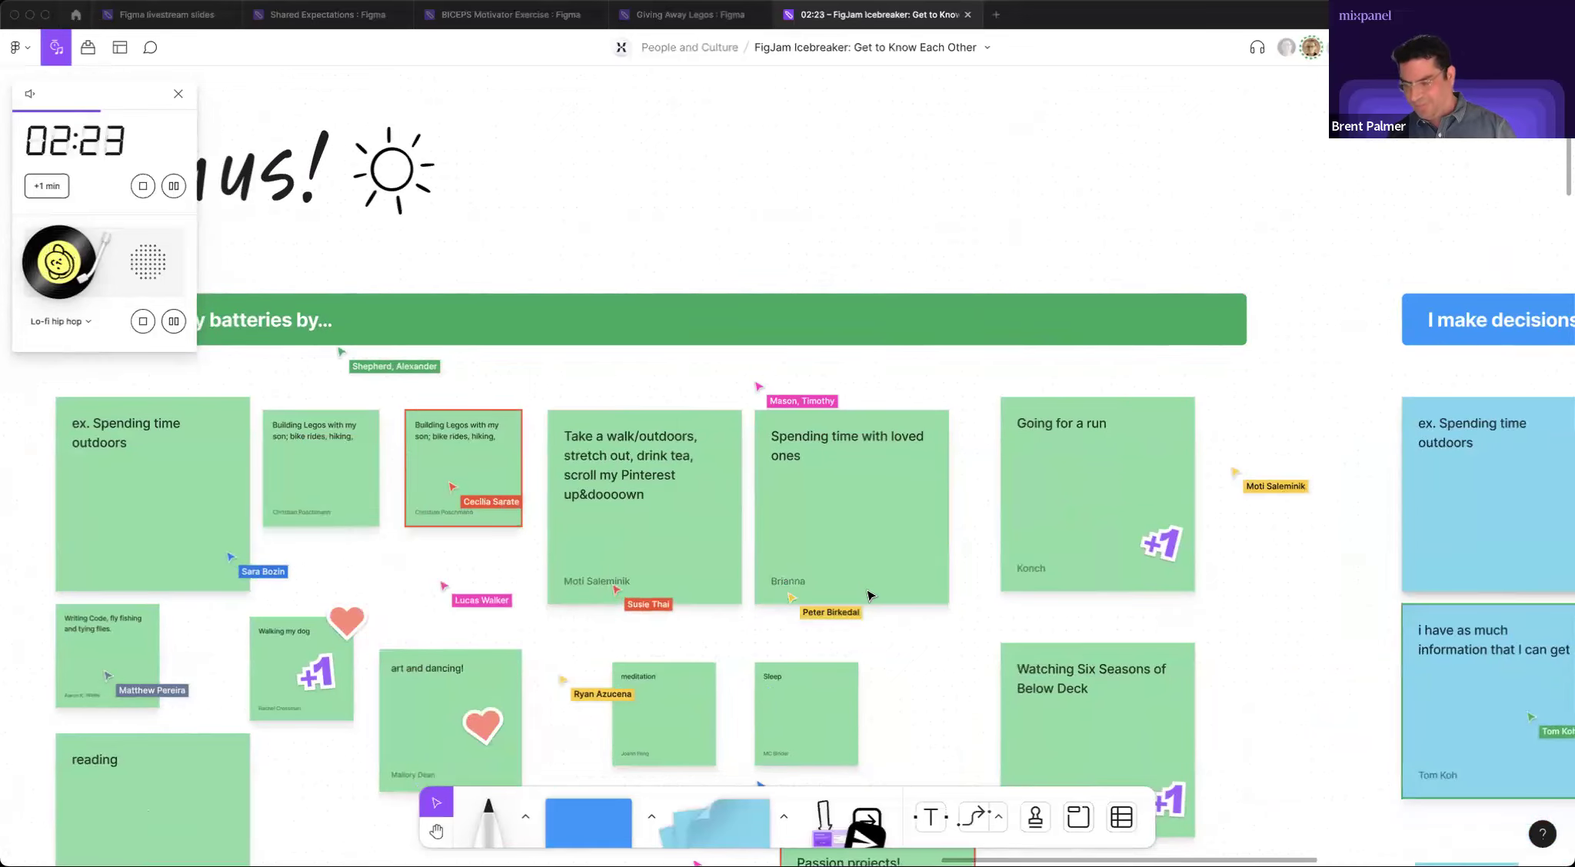
{"action": "scroll", "coordinate": [868, 595], "scroll_direction": "down", "scroll_amount": 5}
{"action": "scroll", "coordinate": [867, 595], "scroll_direction": "down", "scroll_amount": 8}
{"action": "scroll", "coordinate": [867, 594], "scroll_direction": "right", "scroll_amount": 1}
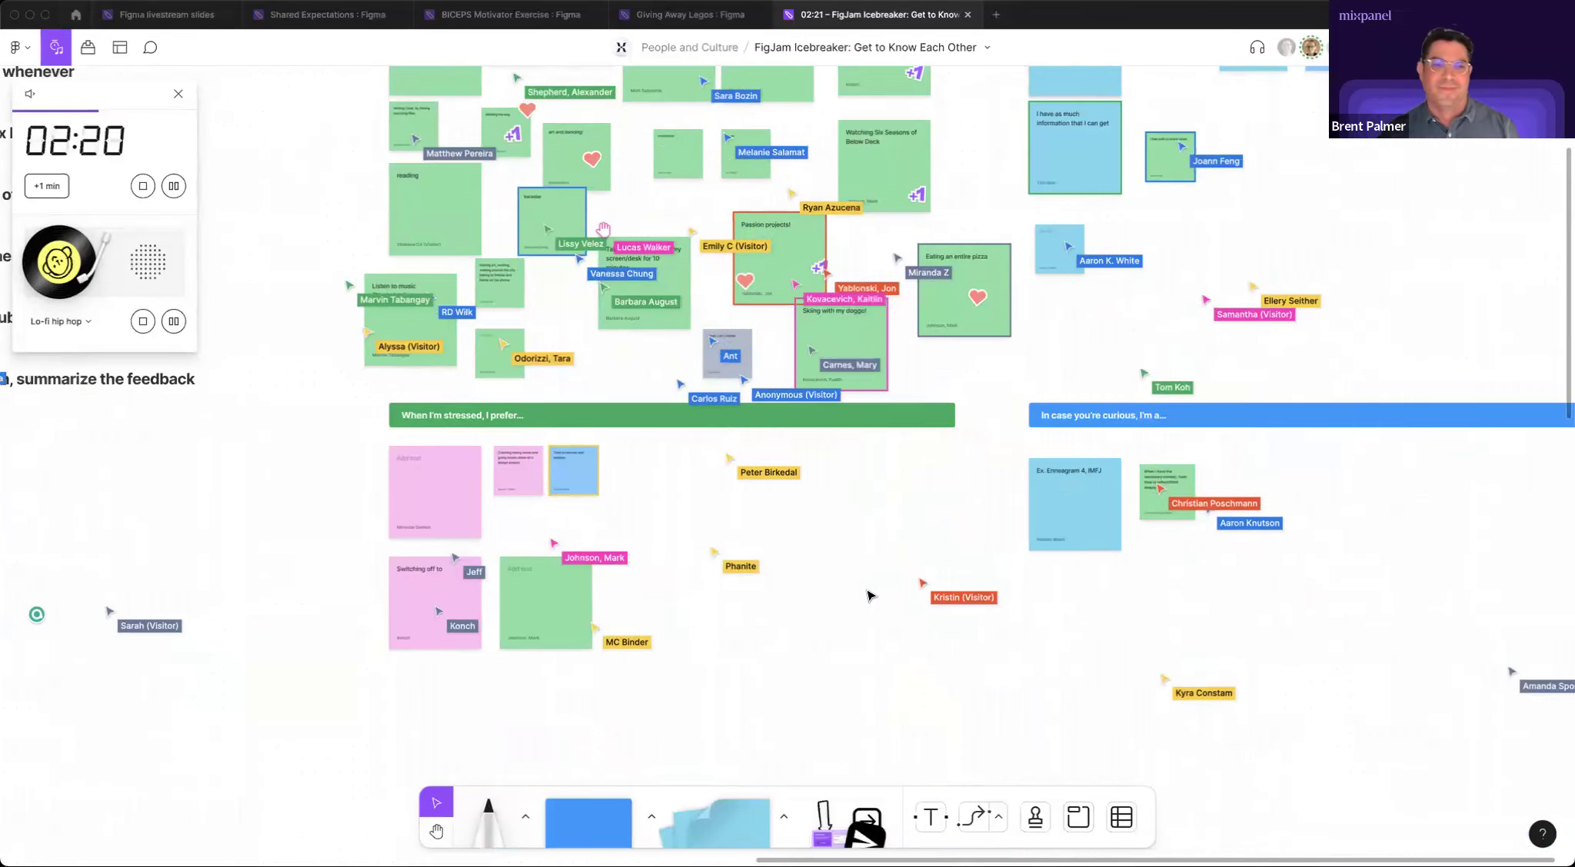
{"action": "scroll", "coordinate": [867, 594], "scroll_direction": "left", "scroll_amount": 5}
{"action": "scroll", "coordinate": [867, 595], "scroll_direction": "down", "scroll_amount": 1}
{"action": "scroll", "coordinate": [867, 595], "scroll_direction": "left", "scroll_amount": 5}
{"action": "scroll", "coordinate": [867, 595], "scroll_direction": "down", "scroll_amount": 1}
{"action": "scroll", "coordinate": [867, 596], "scroll_direction": "left", "scroll_amount": 5}
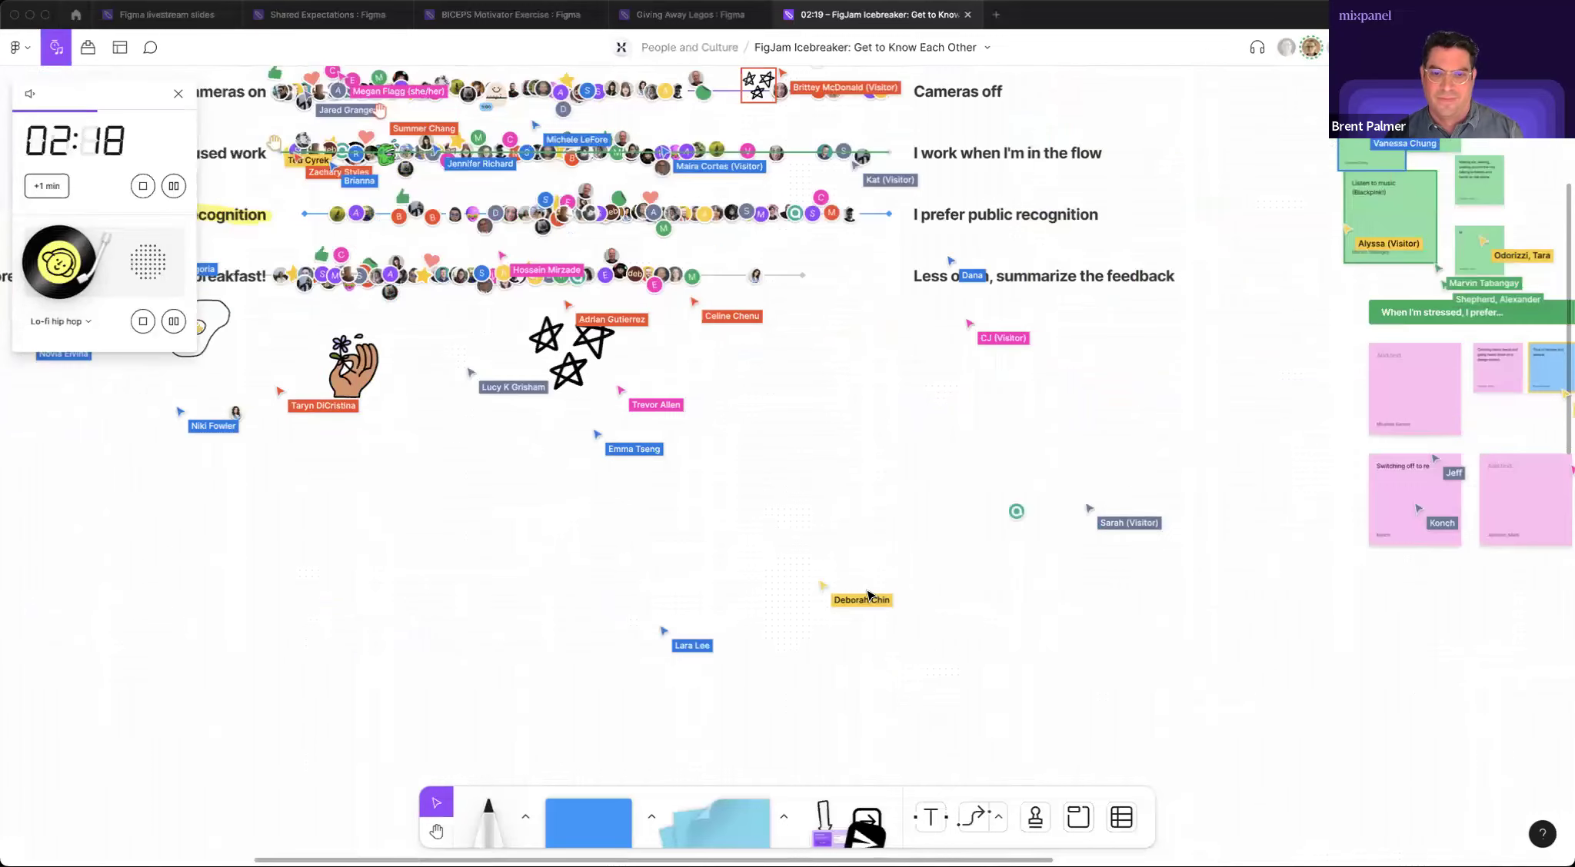
{"action": "scroll", "coordinate": [867, 595], "scroll_direction": "left", "scroll_amount": 4}
{"action": "scroll", "coordinate": [867, 596], "scroll_direction": "up", "scroll_amount": 3}
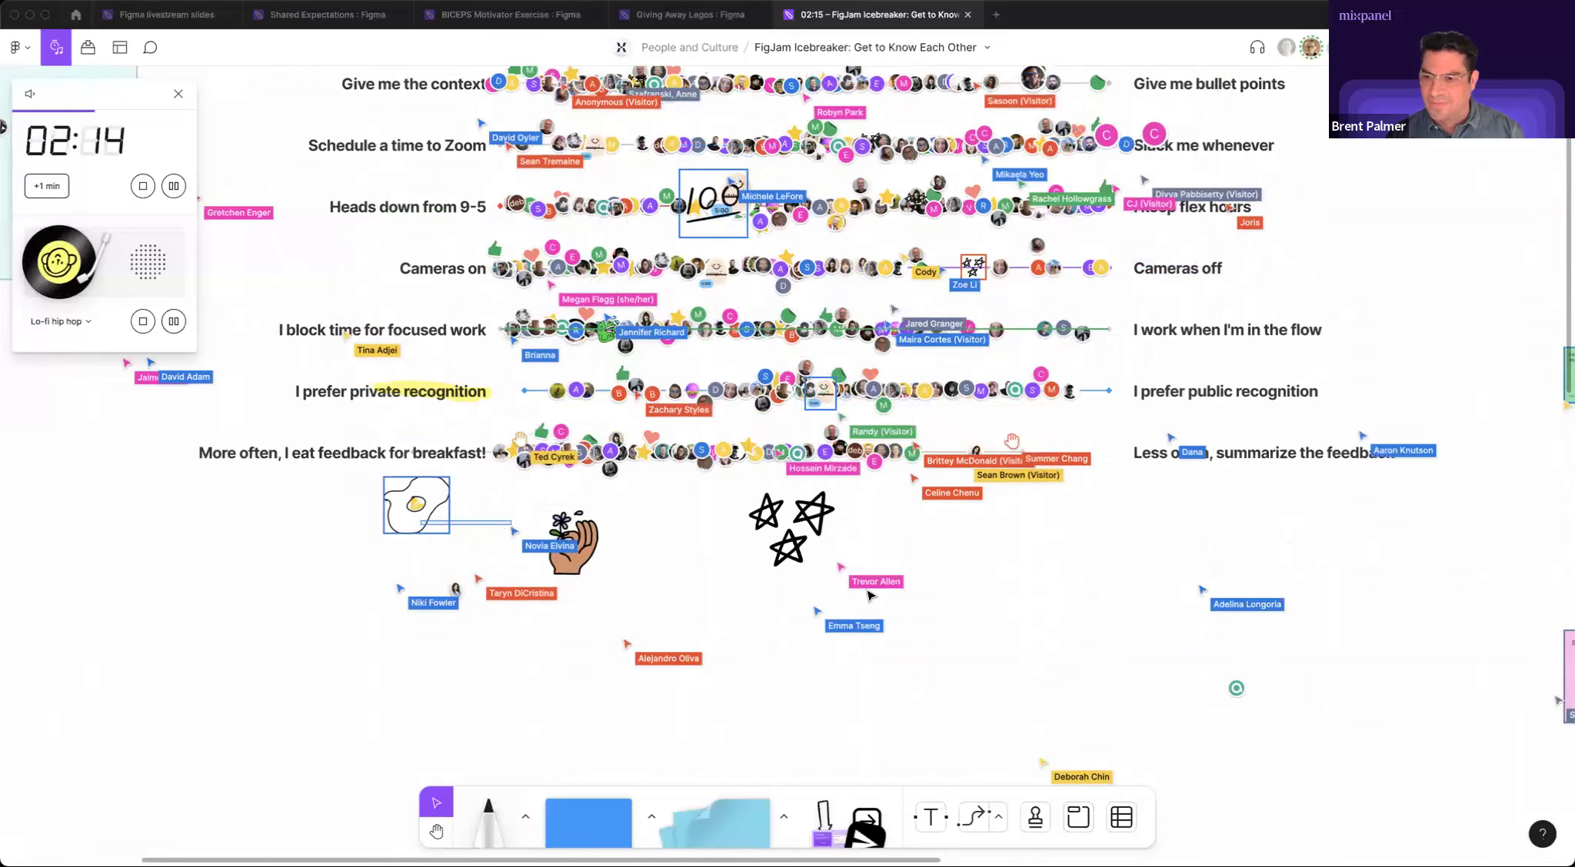
{"action": "scroll", "coordinate": [869, 595], "scroll_direction": "up", "scroll_amount": 1}
{"action": "scroll", "coordinate": [869, 594], "scroll_direction": "up", "scroll_amount": 3}
{"action": "scroll", "coordinate": [868, 595], "scroll_direction": "left", "scroll_amount": 1}
{"action": "scroll", "coordinate": [1130, 627], "scroll_direction": "up", "scroll_amount": 2}
{"action": "scroll", "coordinate": [1130, 627], "scroll_direction": "left", "scroll_amount": 1}
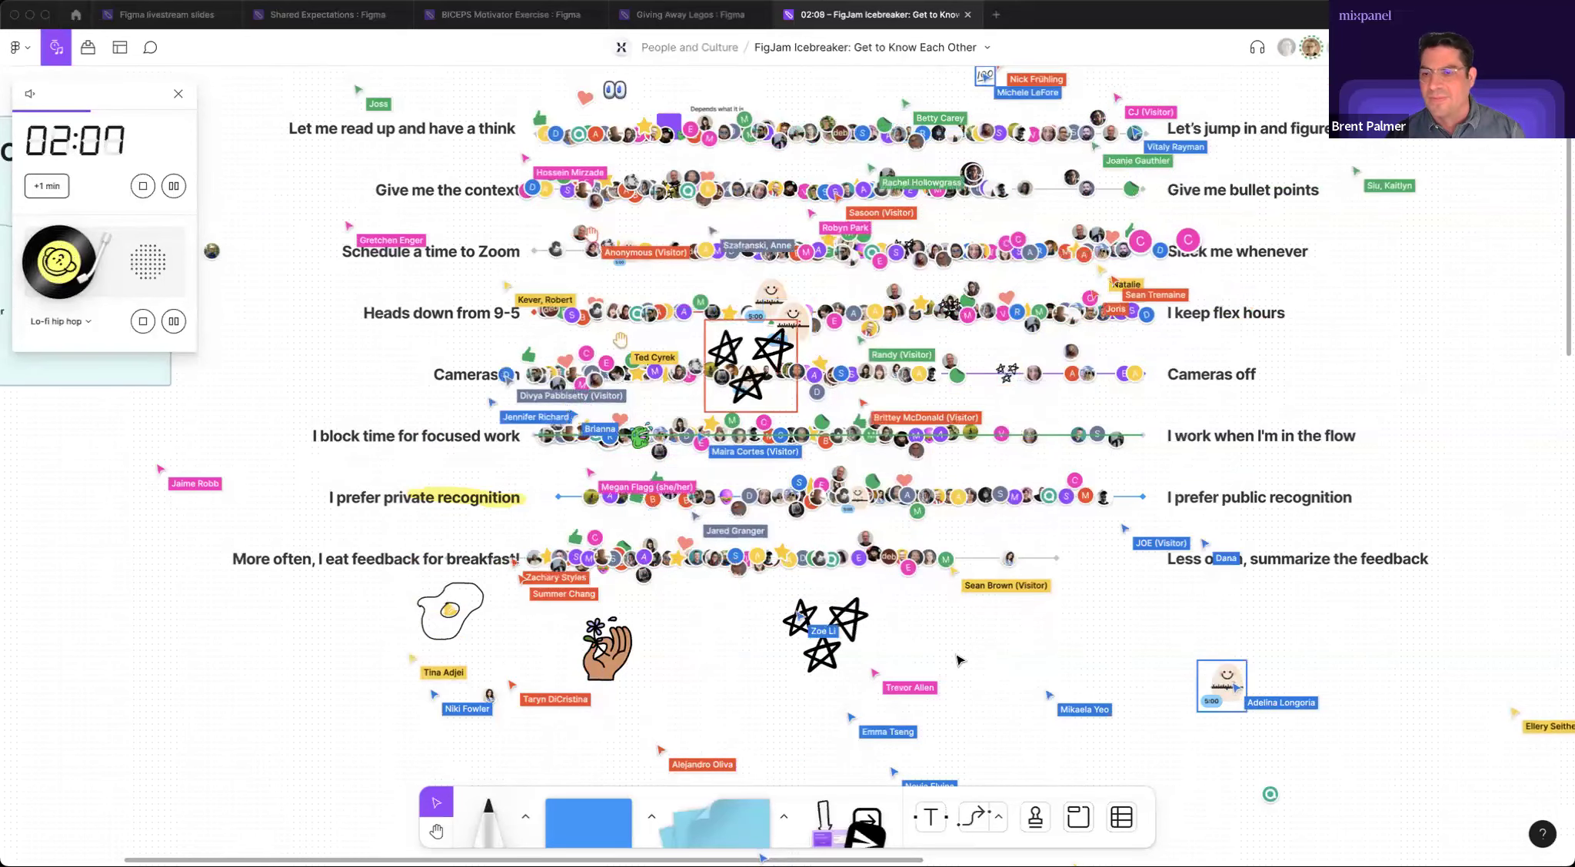
{"action": "scroll", "coordinate": [958, 659], "scroll_direction": "up", "scroll_amount": 2}
{"action": "scroll", "coordinate": [957, 658], "scroll_direction": "up", "scroll_amount": 2}
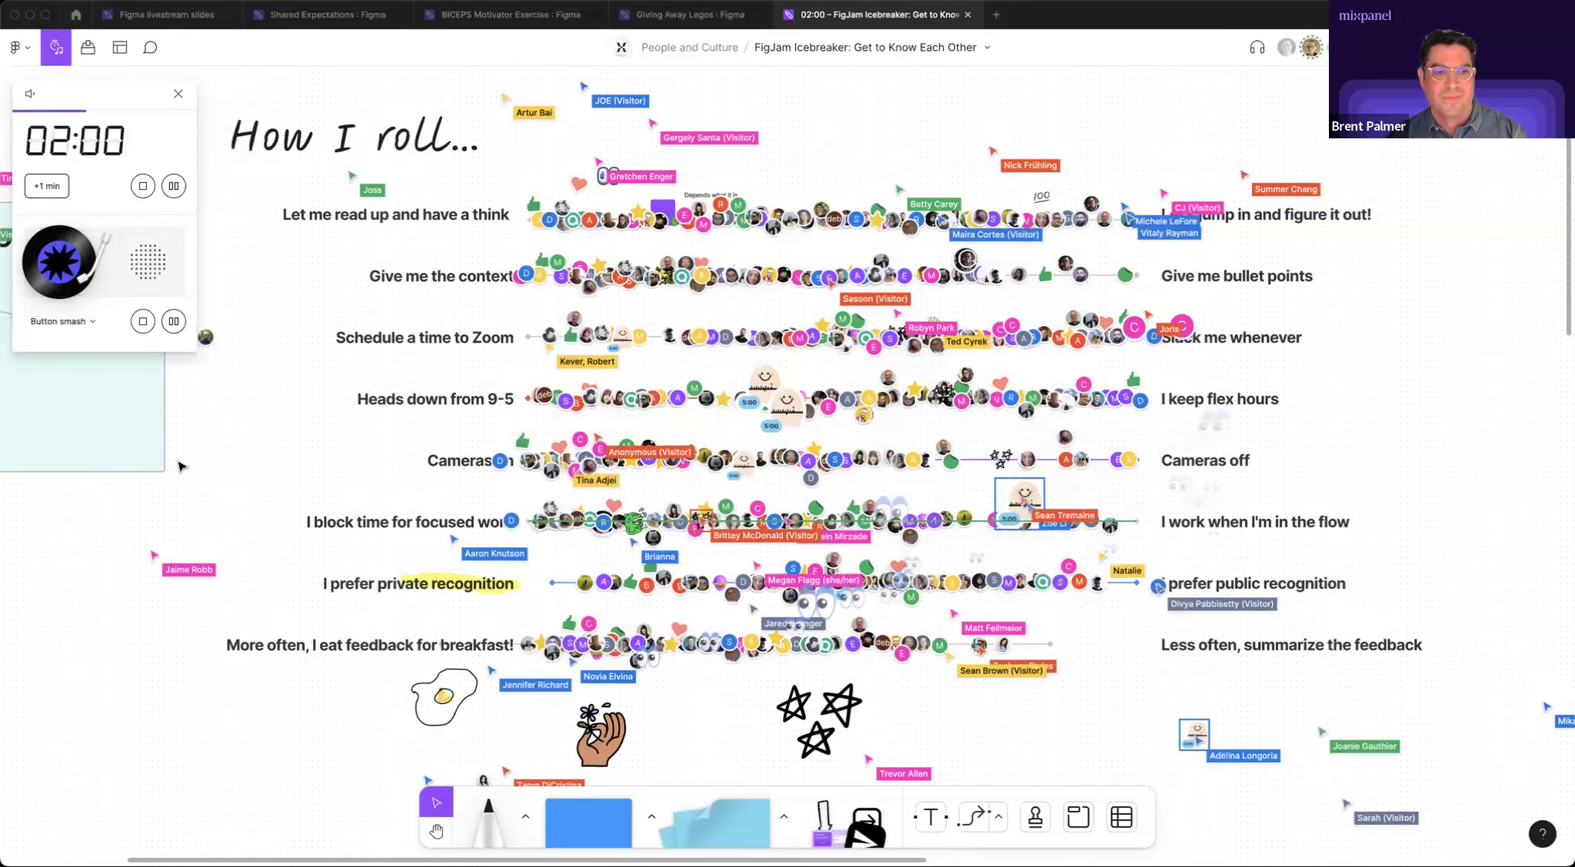
{"action": "scroll", "coordinate": [179, 466], "scroll_direction": "left", "scroll_amount": 3}
{"action": "scroll", "coordinate": [178, 467], "scroll_direction": "down", "scroll_amount": 1}
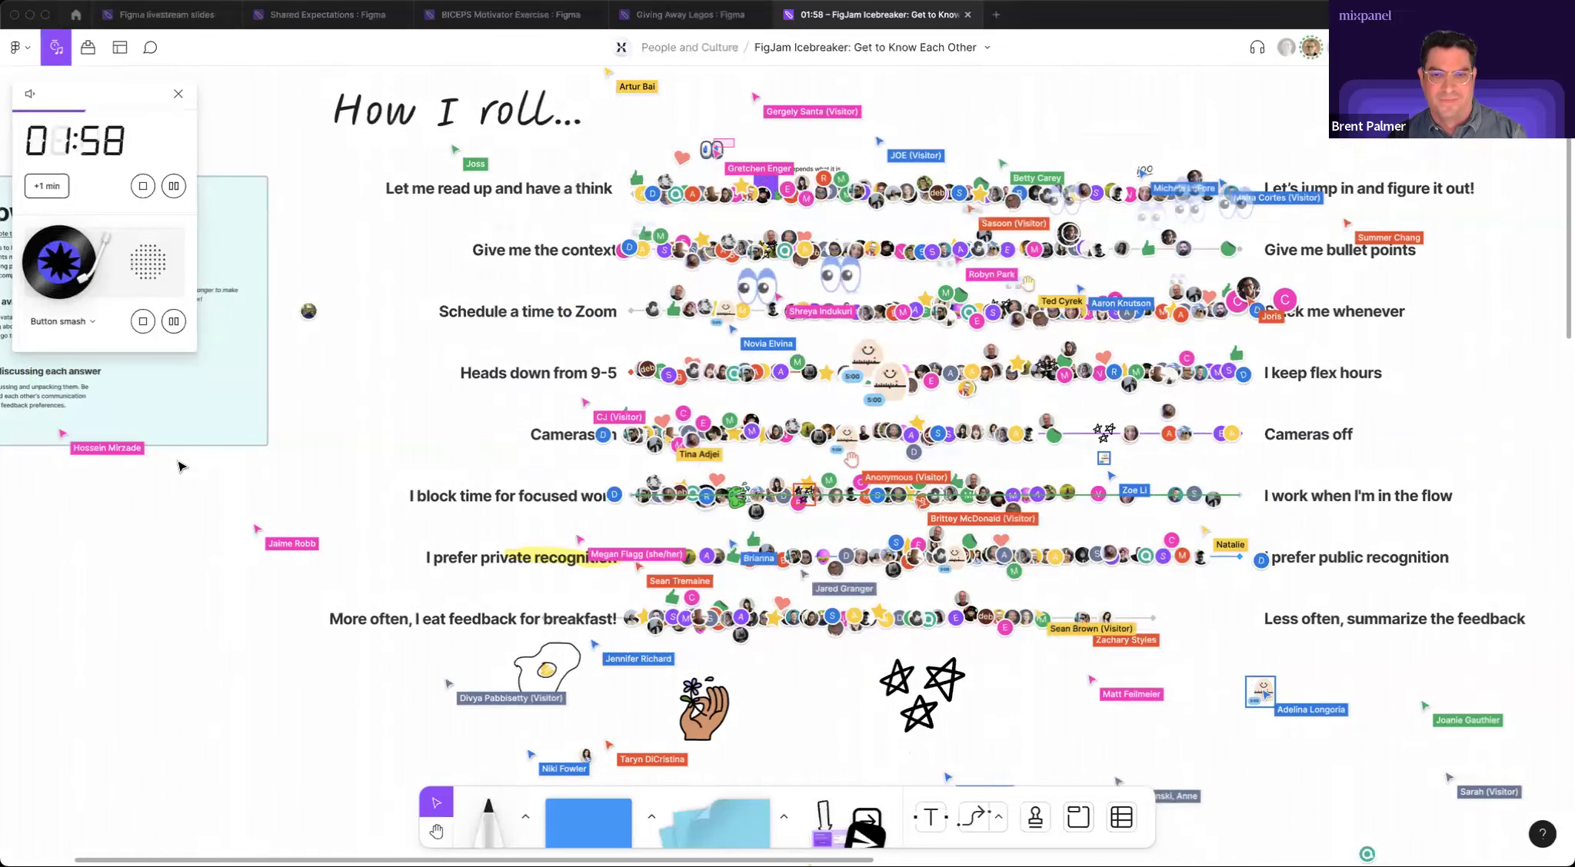
{"action": "scroll", "coordinate": [178, 466], "scroll_direction": "down", "scroll_amount": 2}
{"action": "scroll", "coordinate": [178, 466], "scroll_direction": "left", "scroll_amount": 1}
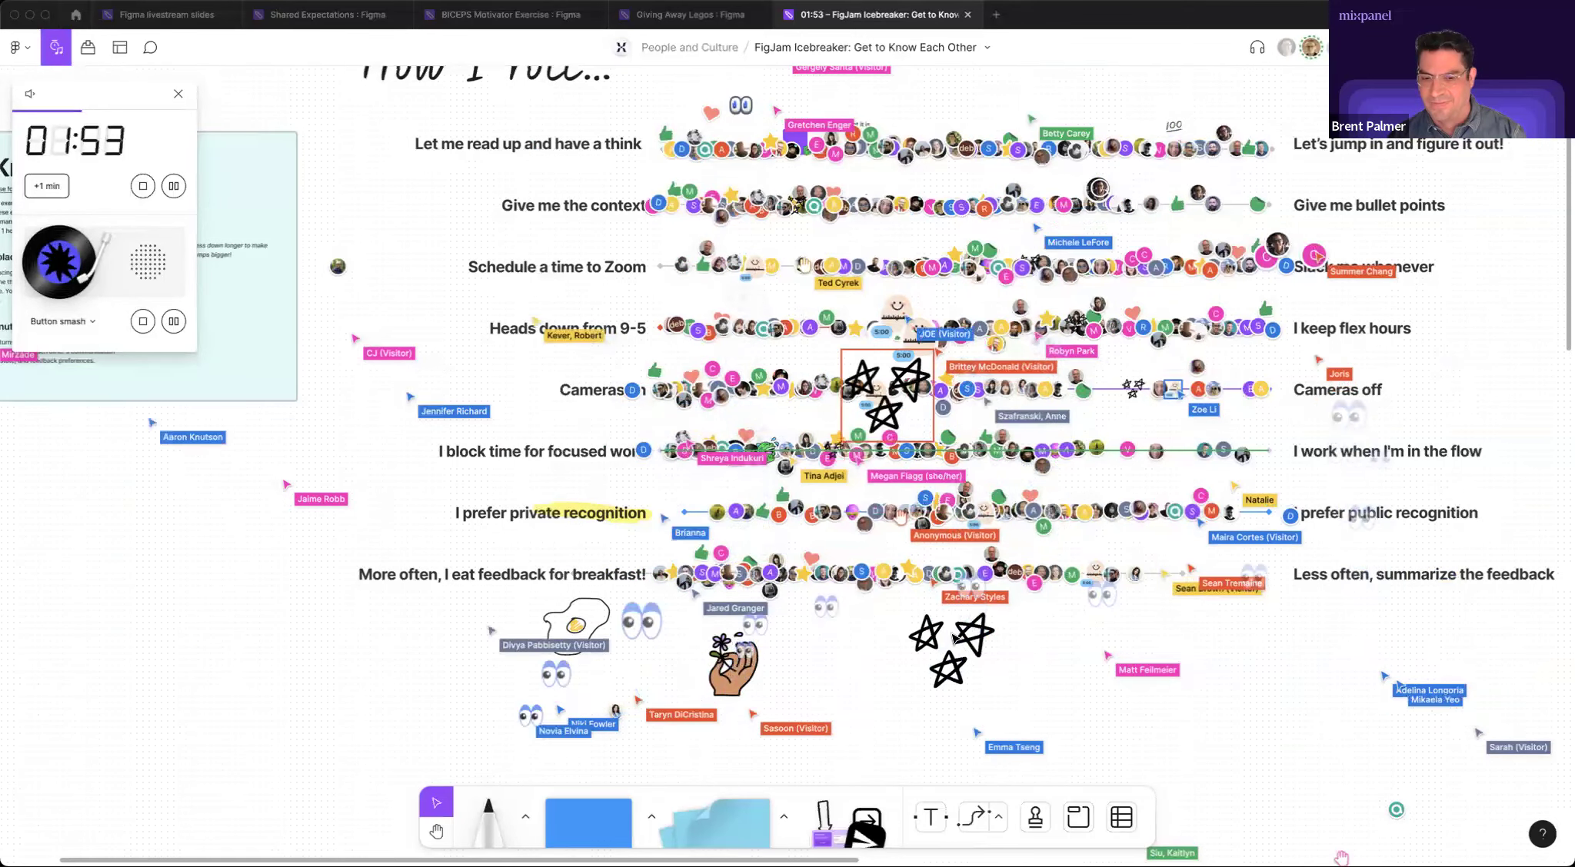
{"action": "scroll", "coordinate": [948, 638], "scroll_direction": "right", "scroll_amount": 5}
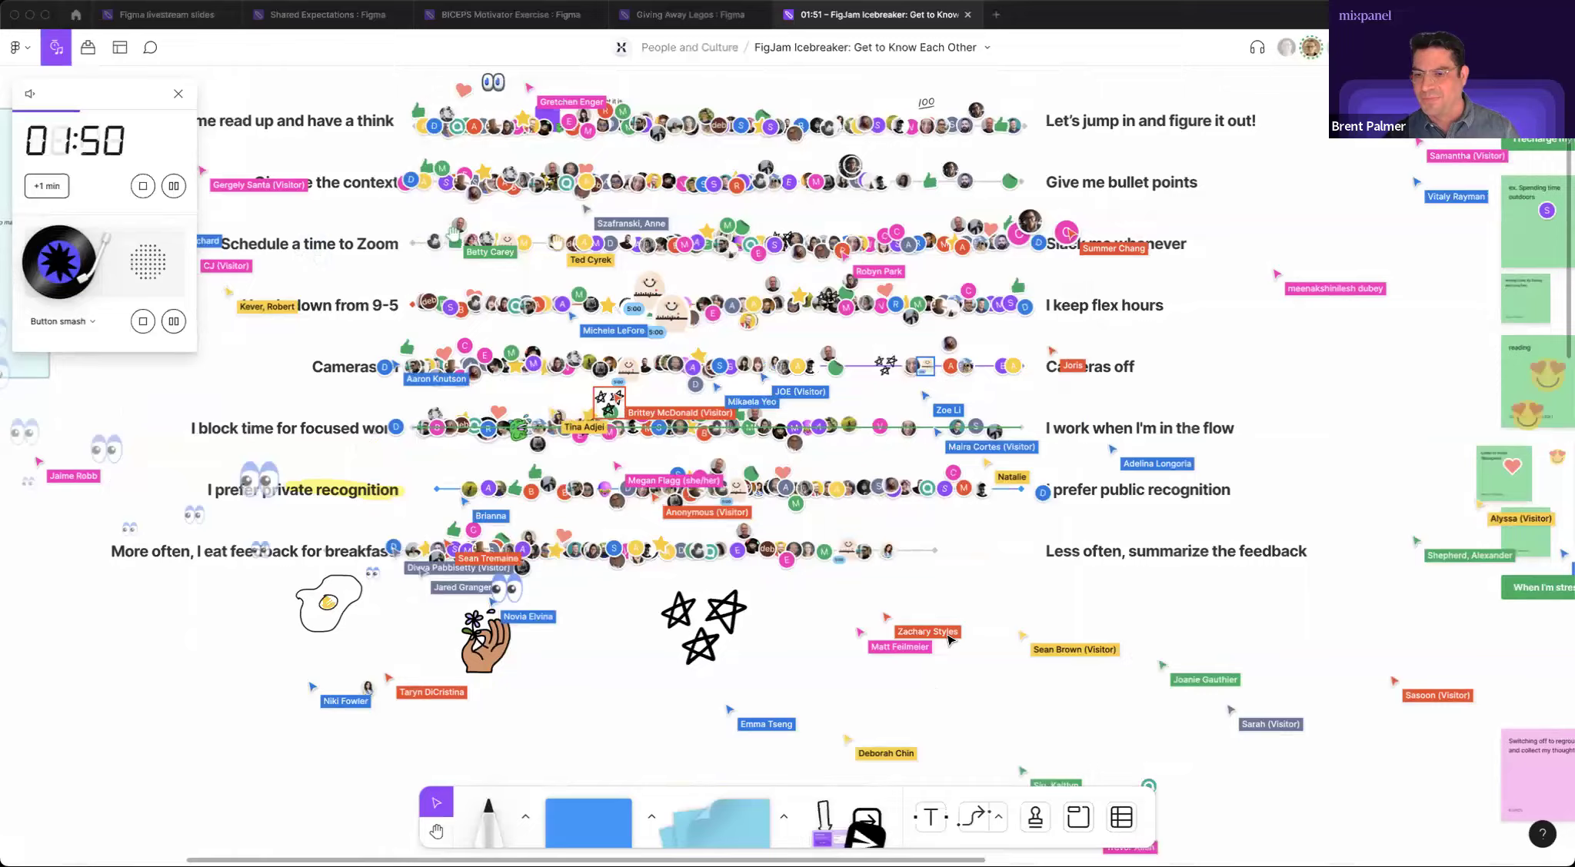
{"action": "scroll", "coordinate": [948, 639], "scroll_direction": "right", "scroll_amount": 10}
{"action": "scroll", "coordinate": [1164, 484], "scroll_direction": "right", "scroll_amount": 6}
Zoom and pan the Bonus board to the 'I recharge my batteries by...' sticky notes.
{"action": "scroll", "coordinate": [1165, 484], "scroll_direction": "down", "scroll_amount": 3}
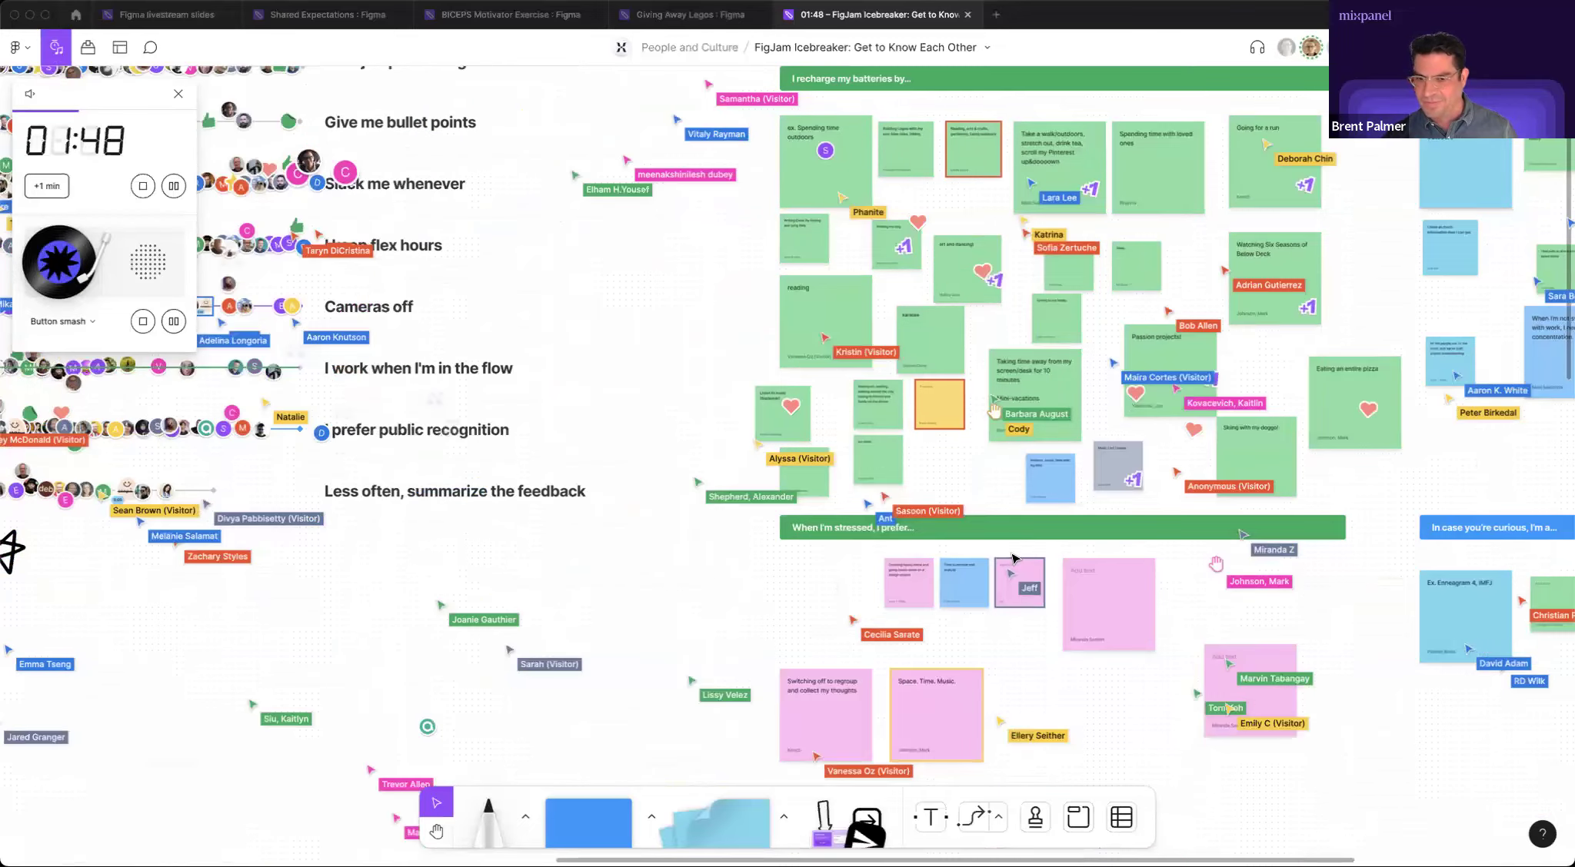
{"action": "scroll", "coordinate": [1073, 512], "scroll_direction": "up", "scroll_amount": 2}
{"action": "scroll", "coordinate": [1008, 336], "scroll_direction": "up", "scroll_amount": 8}
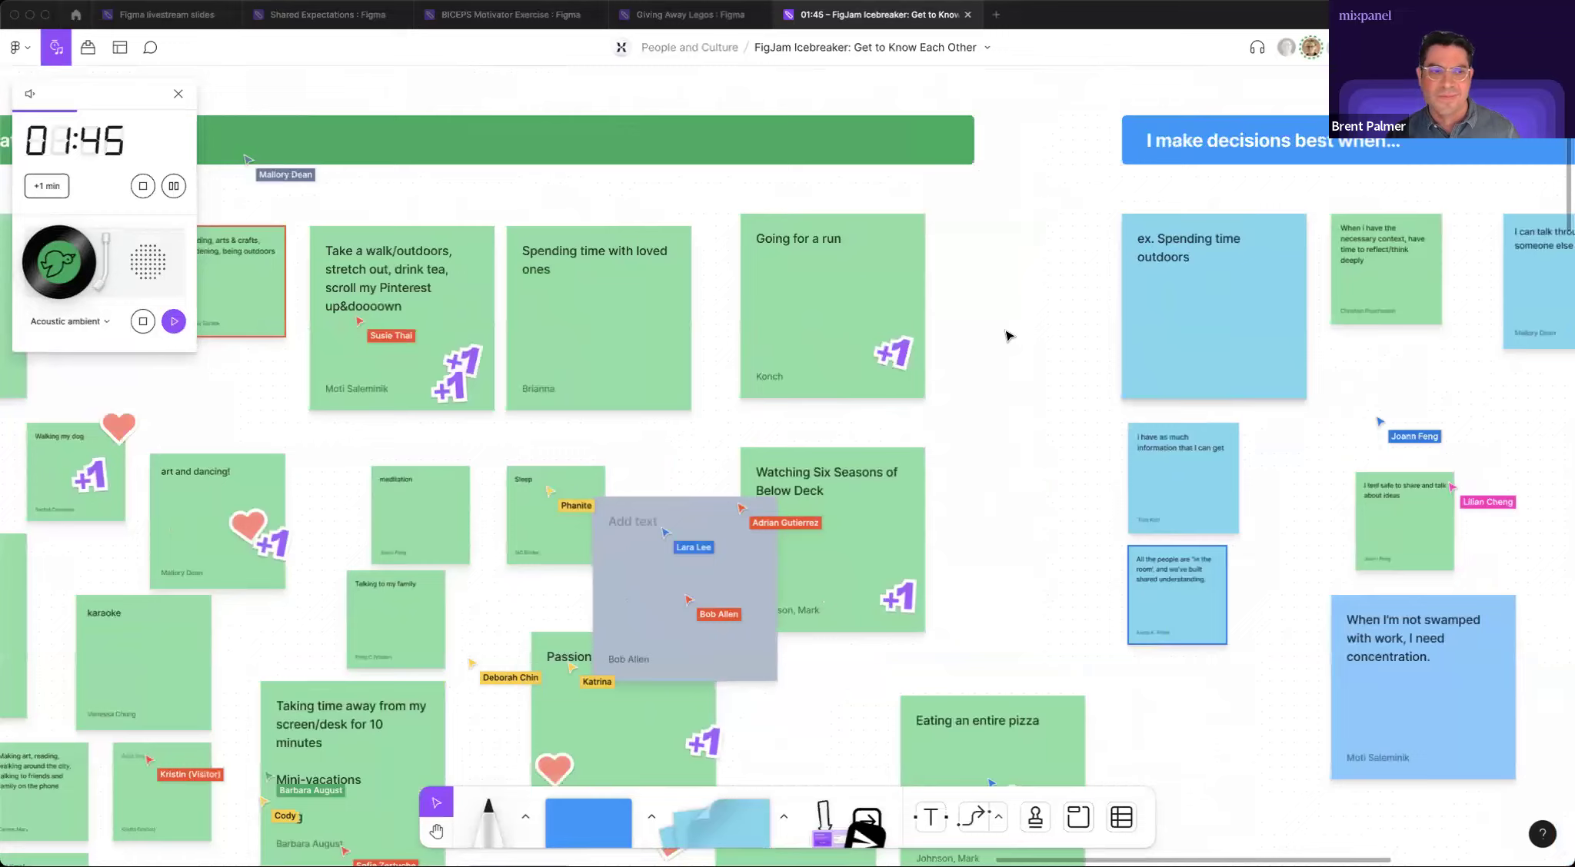
{"action": "scroll", "coordinate": [1008, 336], "scroll_direction": "left", "scroll_amount": 5}
{"action": "left_click", "coordinate": [75, 319]}
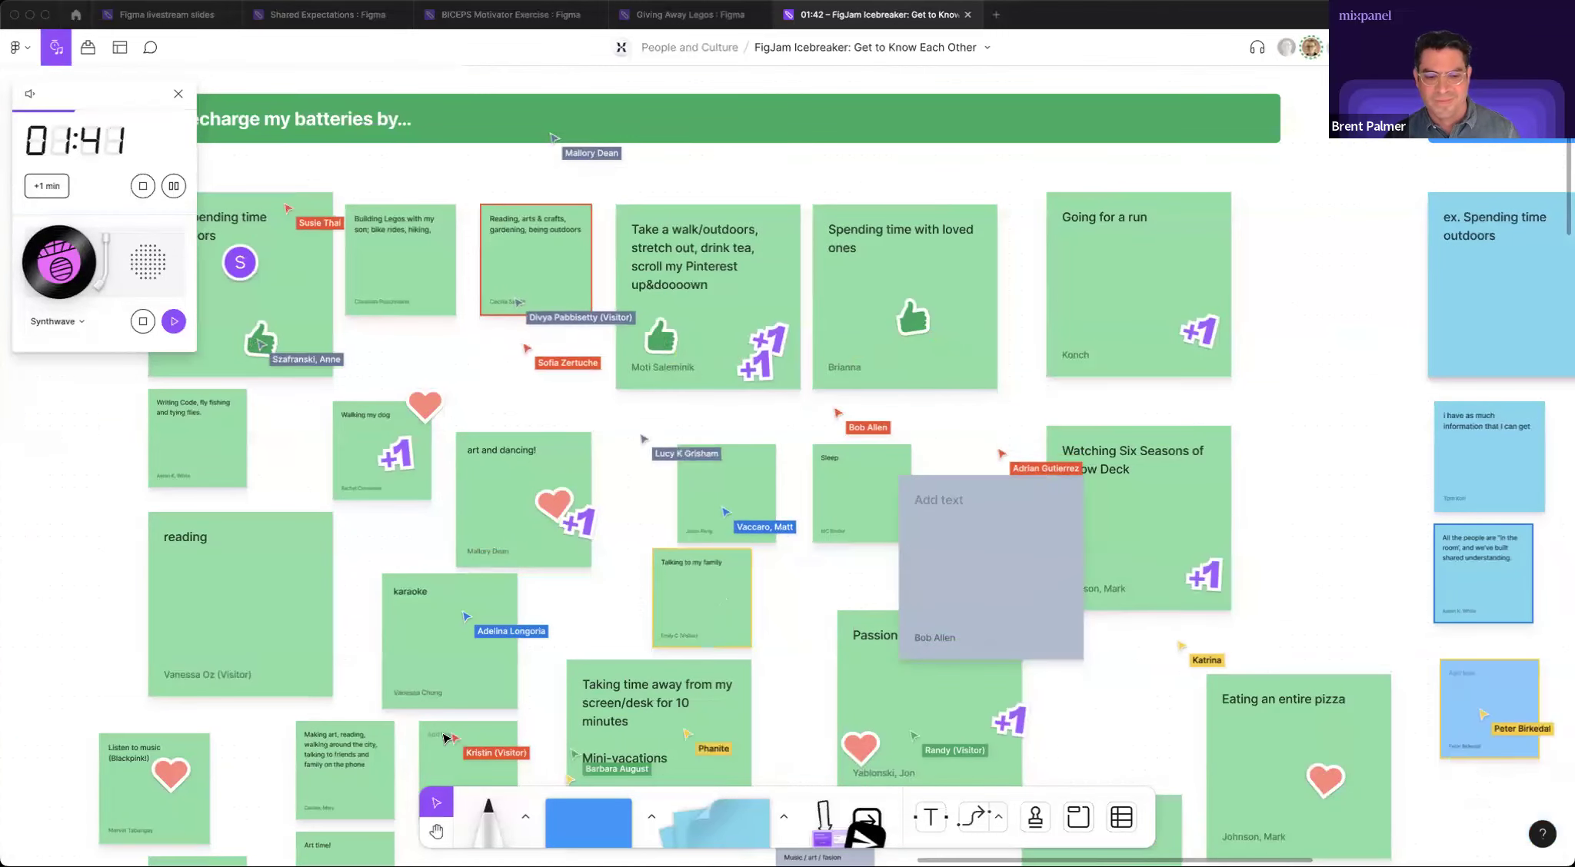
{"action": "scroll", "coordinate": [872, 344], "scroll_direction": "left", "scroll_amount": 2}
{"action": "scroll", "coordinate": [871, 343], "scroll_direction": "down", "scroll_amount": 1}
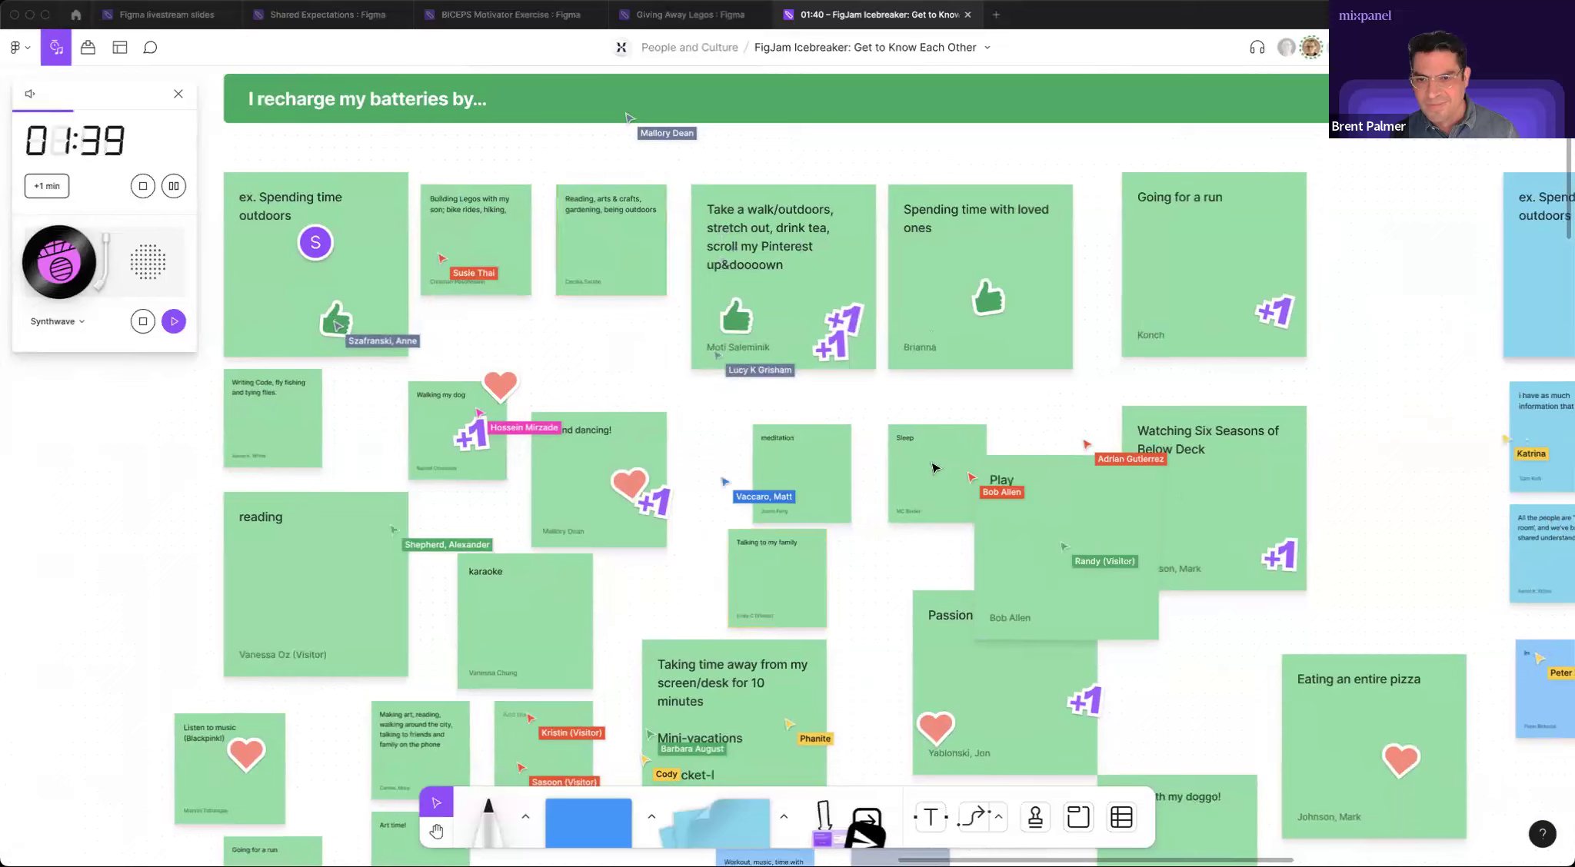
Choose the heart from the stamp wheel and stamp the 'Spending time with loved ones' sticky.
{"action": "key", "text": "e"}
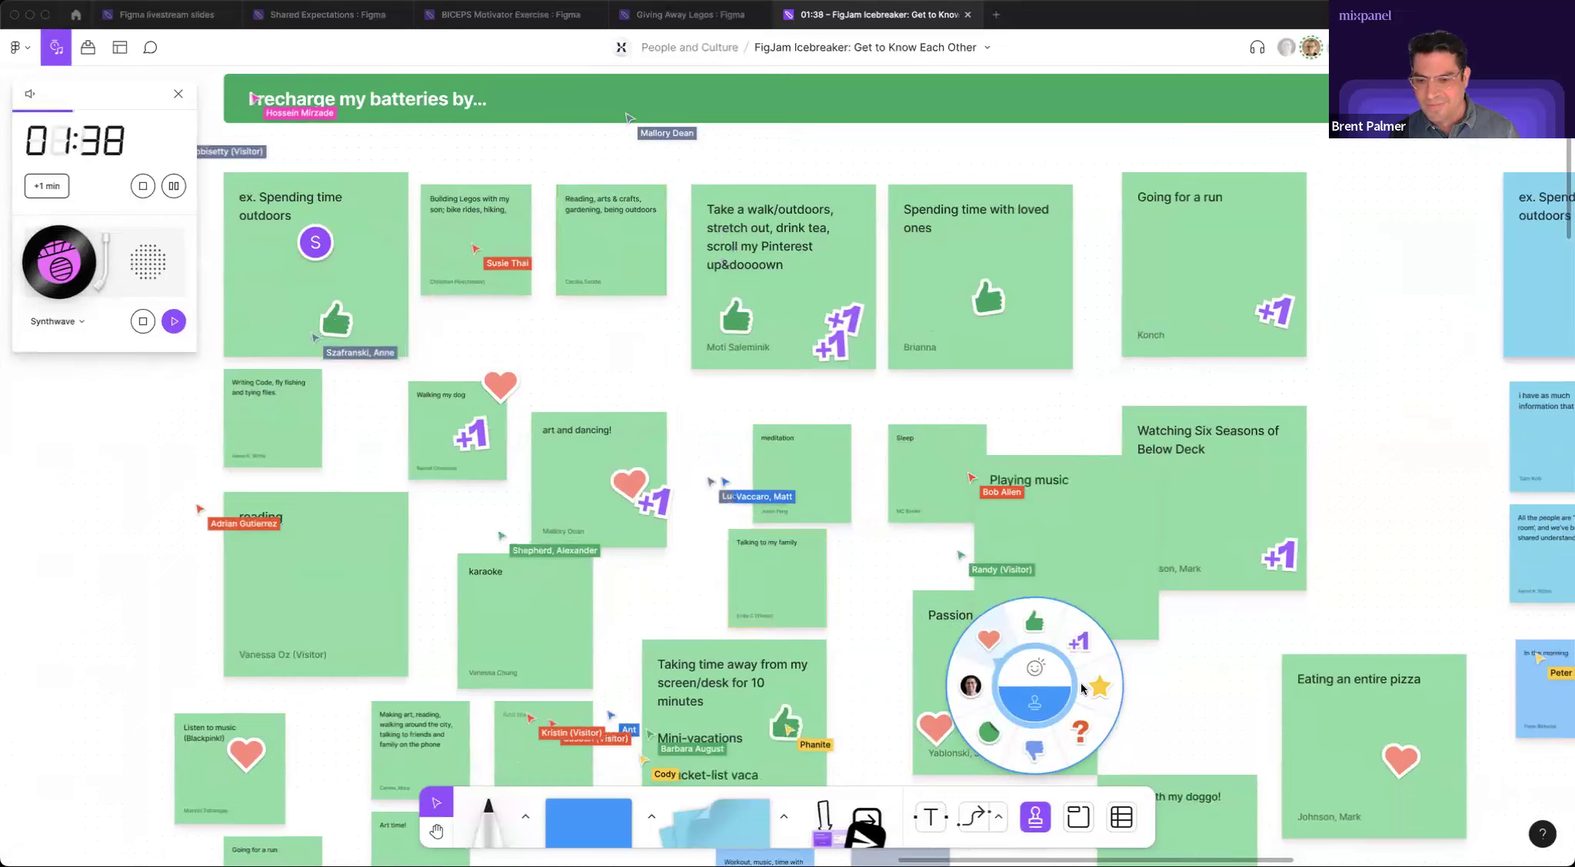
{"action": "left_click", "coordinate": [998, 639]}
{"action": "left_click", "coordinate": [1027, 283]}
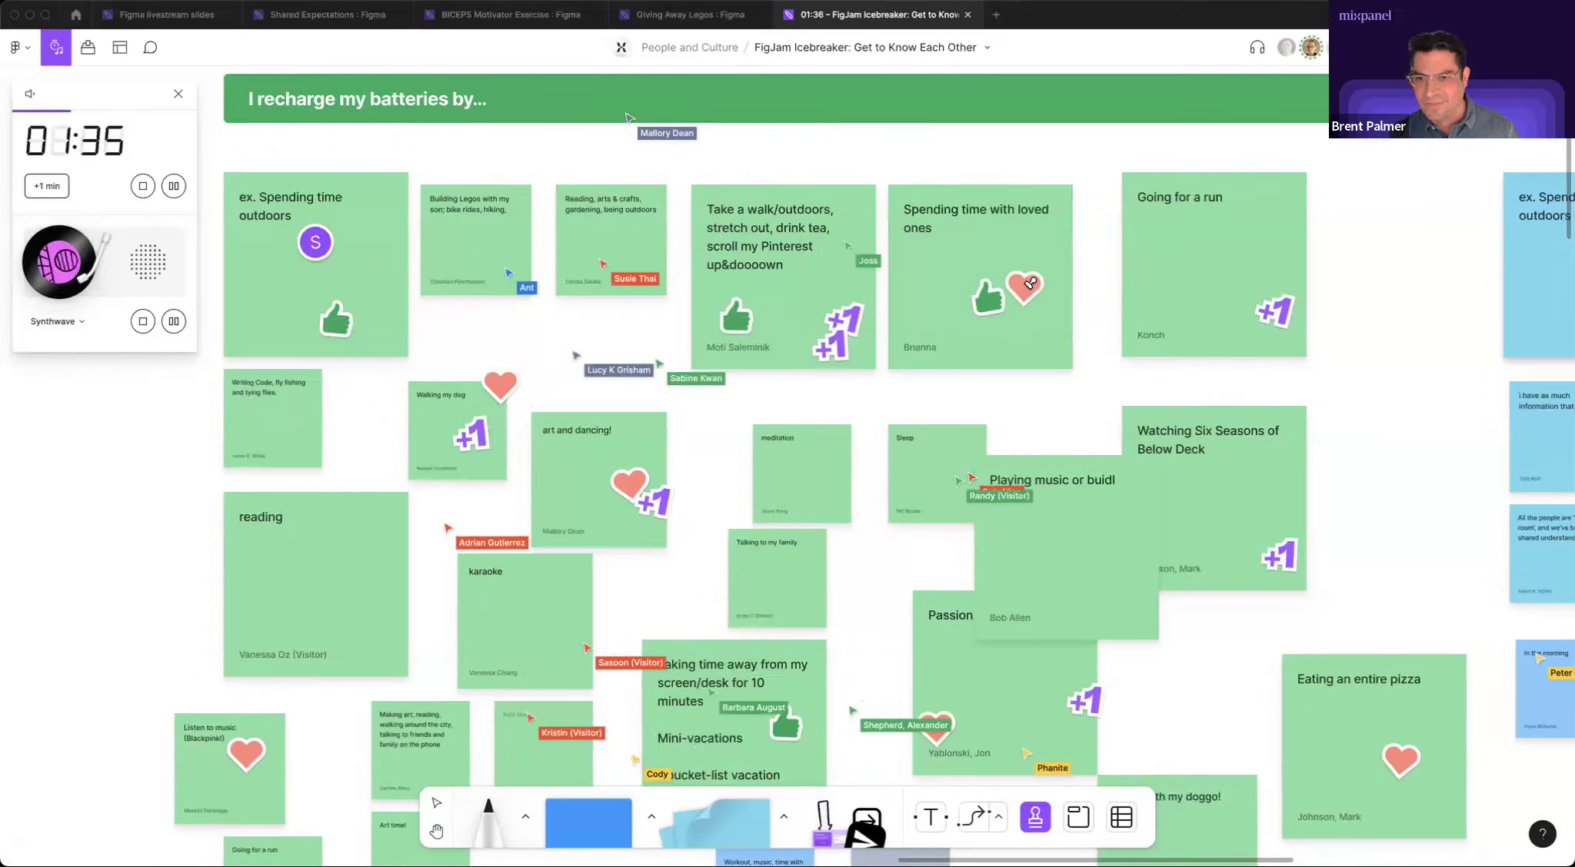
{"action": "scroll", "coordinate": [915, 406], "scroll_direction": "left", "scroll_amount": 5}
{"action": "scroll", "coordinate": [915, 406], "scroll_direction": "down", "scroll_amount": 2}
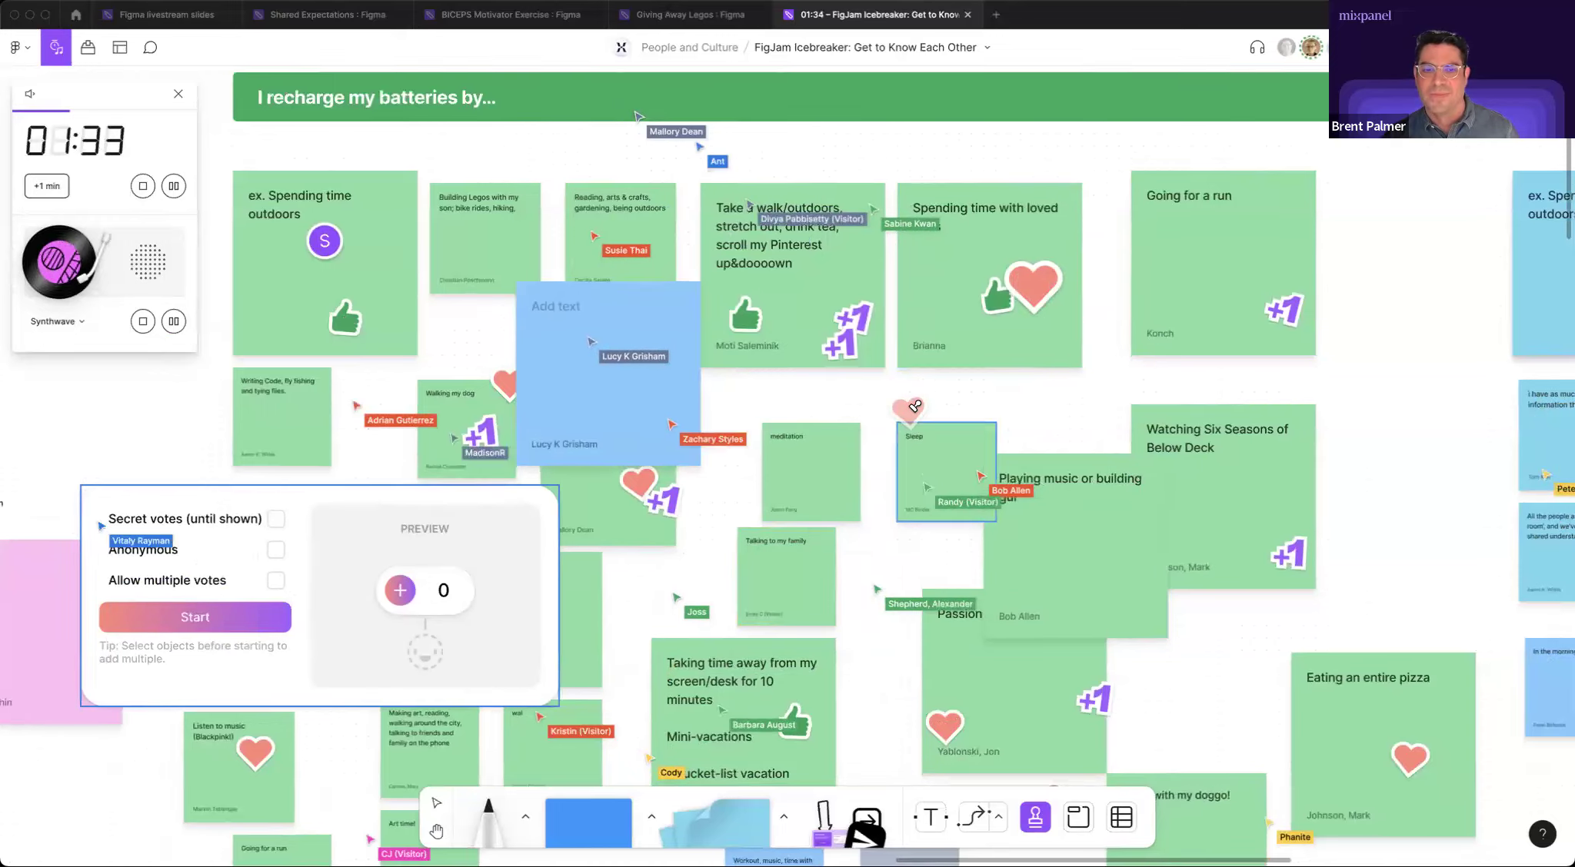
{"action": "scroll", "coordinate": [915, 406], "scroll_direction": "down", "scroll_amount": 3}
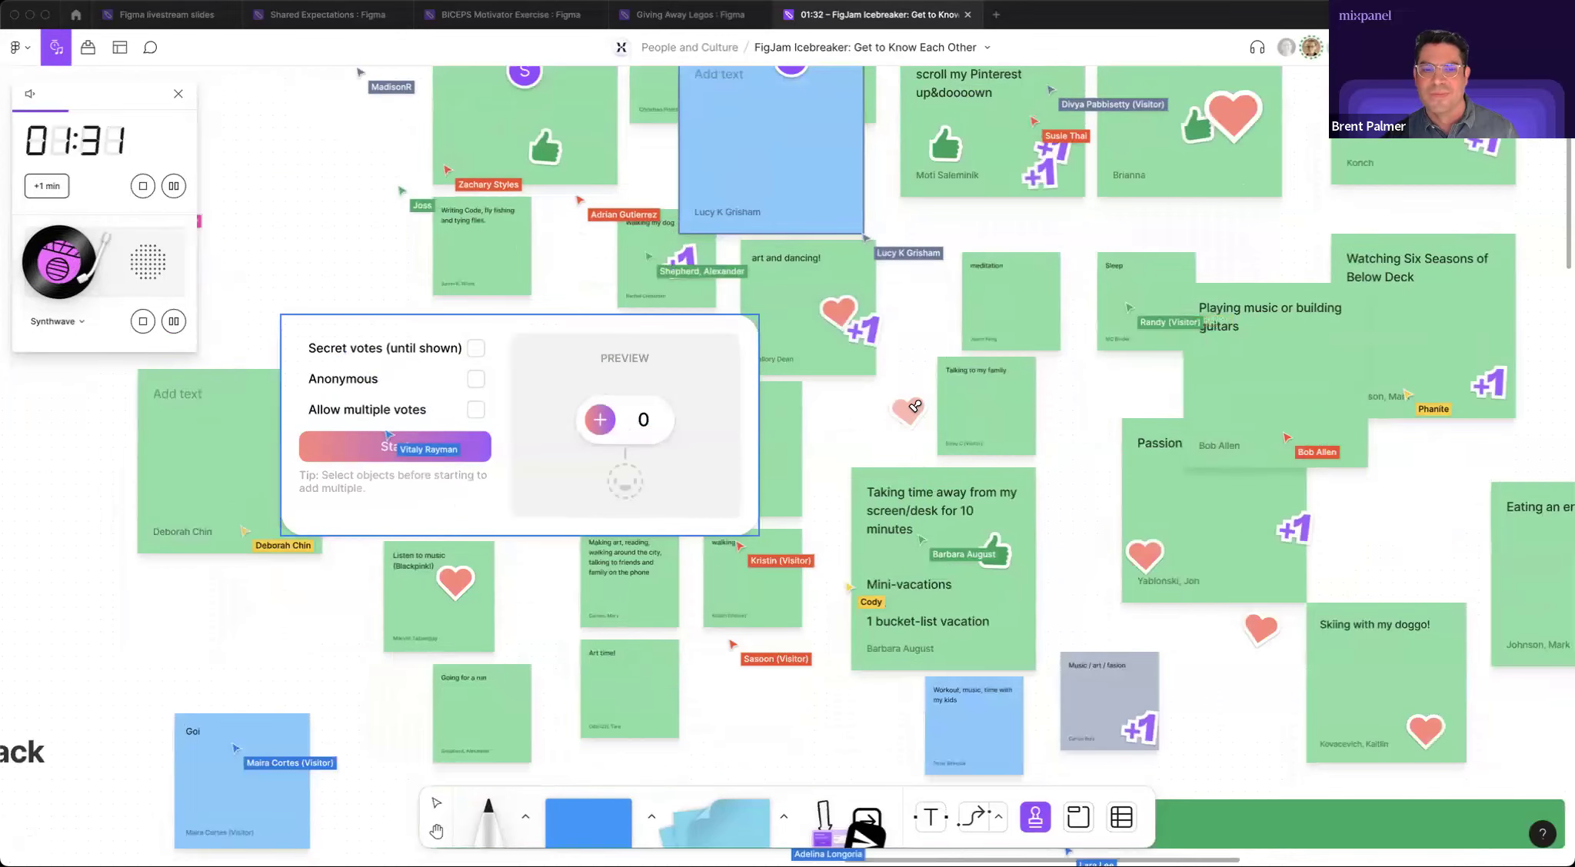
{"action": "scroll", "coordinate": [915, 406], "scroll_direction": "down", "scroll_amount": 2}
{"action": "scroll", "coordinate": [915, 406], "scroll_direction": "down", "scroll_amount": 1}
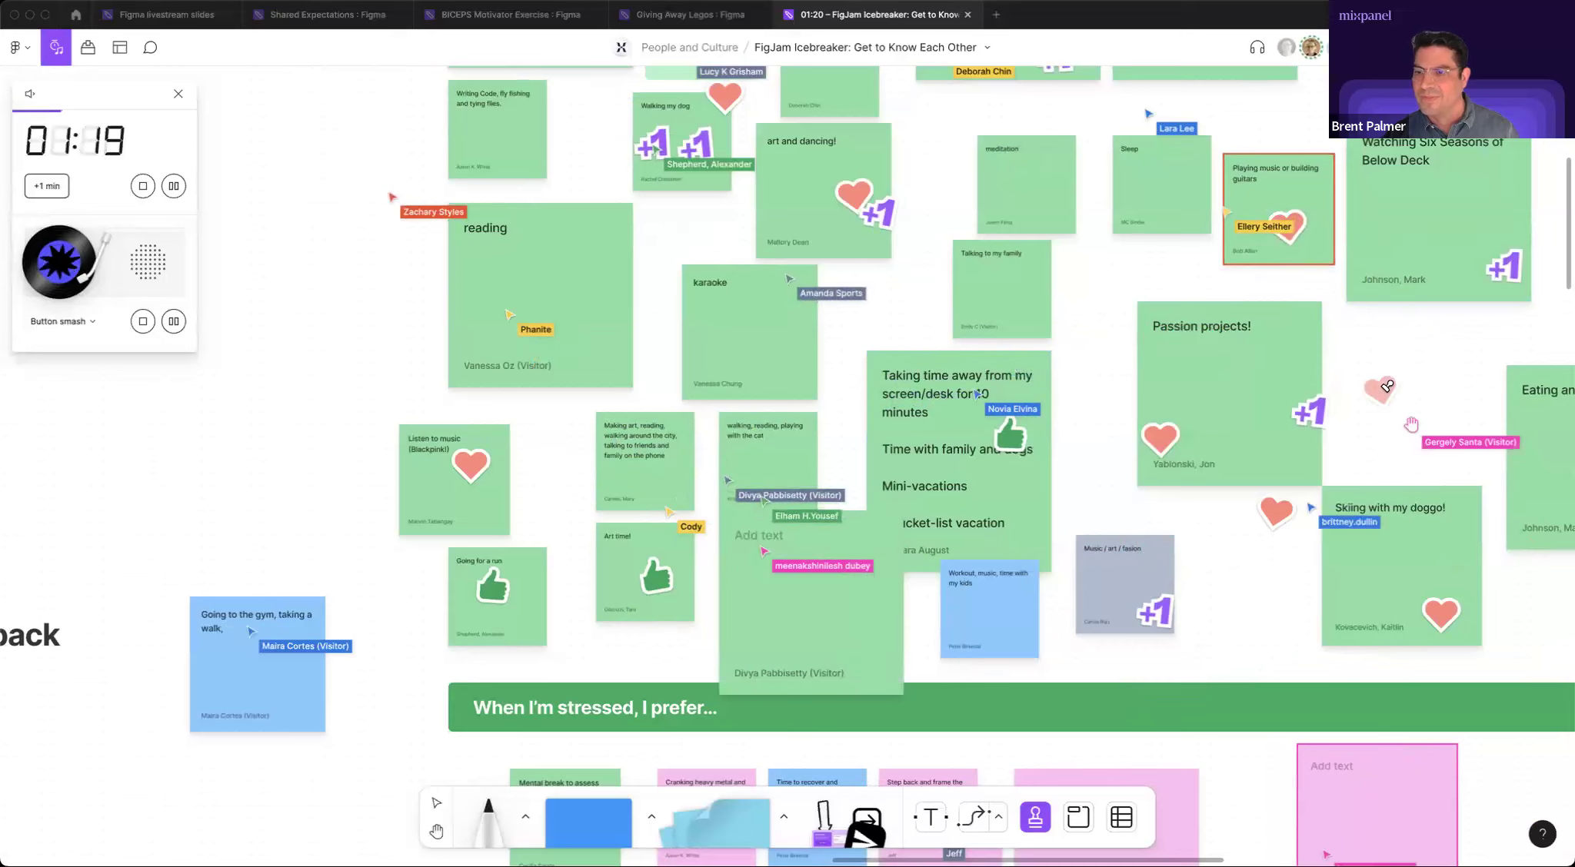
{"action": "scroll", "coordinate": [1387, 386], "scroll_direction": "right", "scroll_amount": 5}
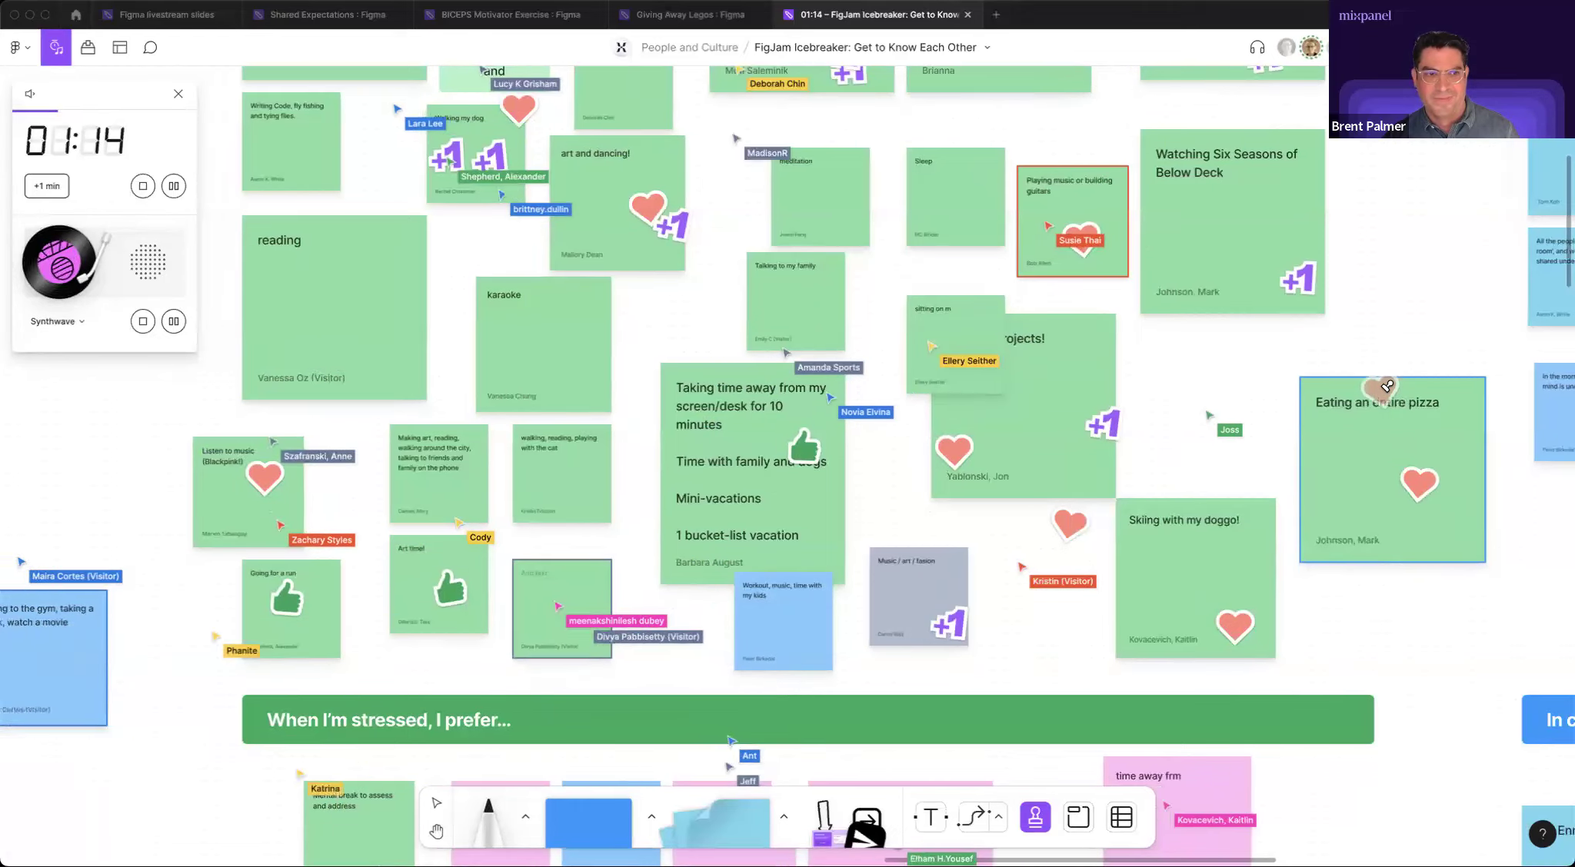
{"action": "scroll", "coordinate": [1387, 386], "scroll_direction": "left", "scroll_amount": 8}
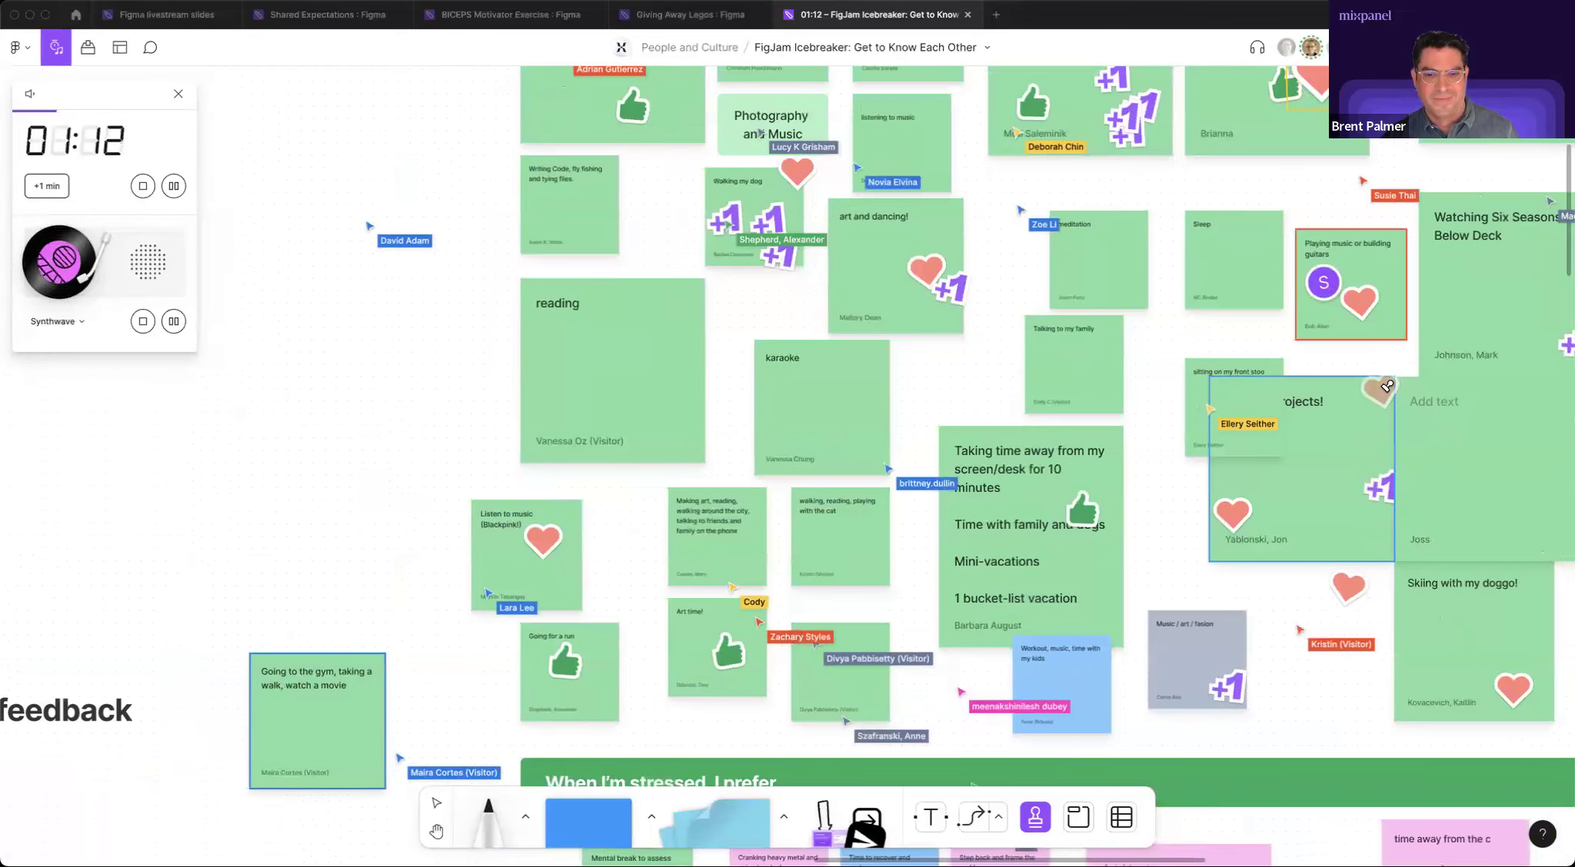
{"action": "scroll", "coordinate": [1386, 386], "scroll_direction": "up", "scroll_amount": 3}
{"action": "scroll", "coordinate": [1387, 386], "scroll_direction": "up", "scroll_amount": 5}
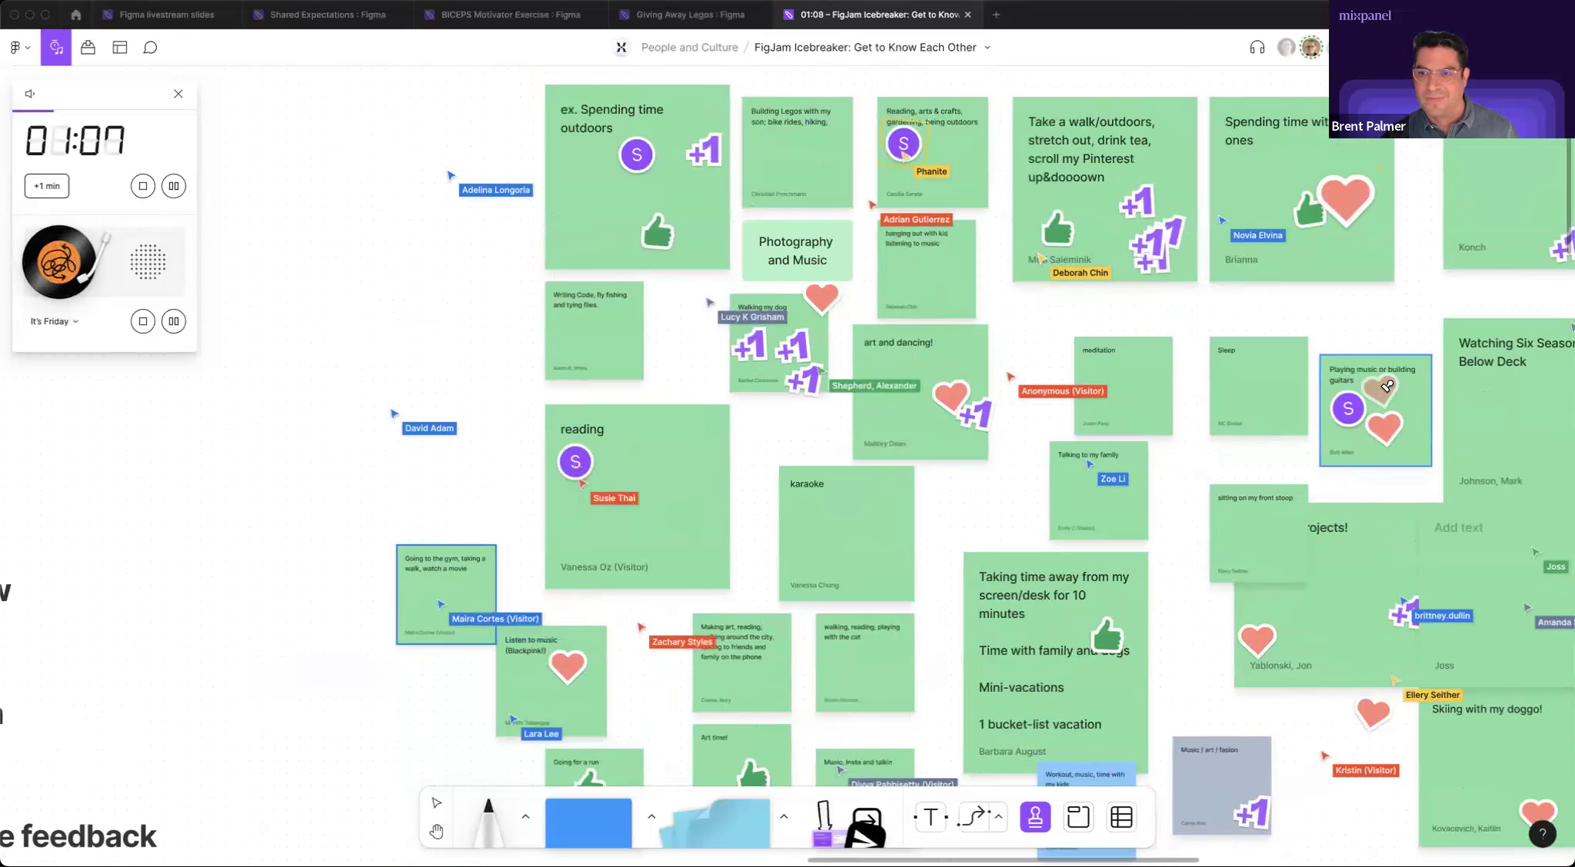
{"action": "scroll", "coordinate": [1386, 386], "scroll_direction": "down", "scroll_amount": 10}
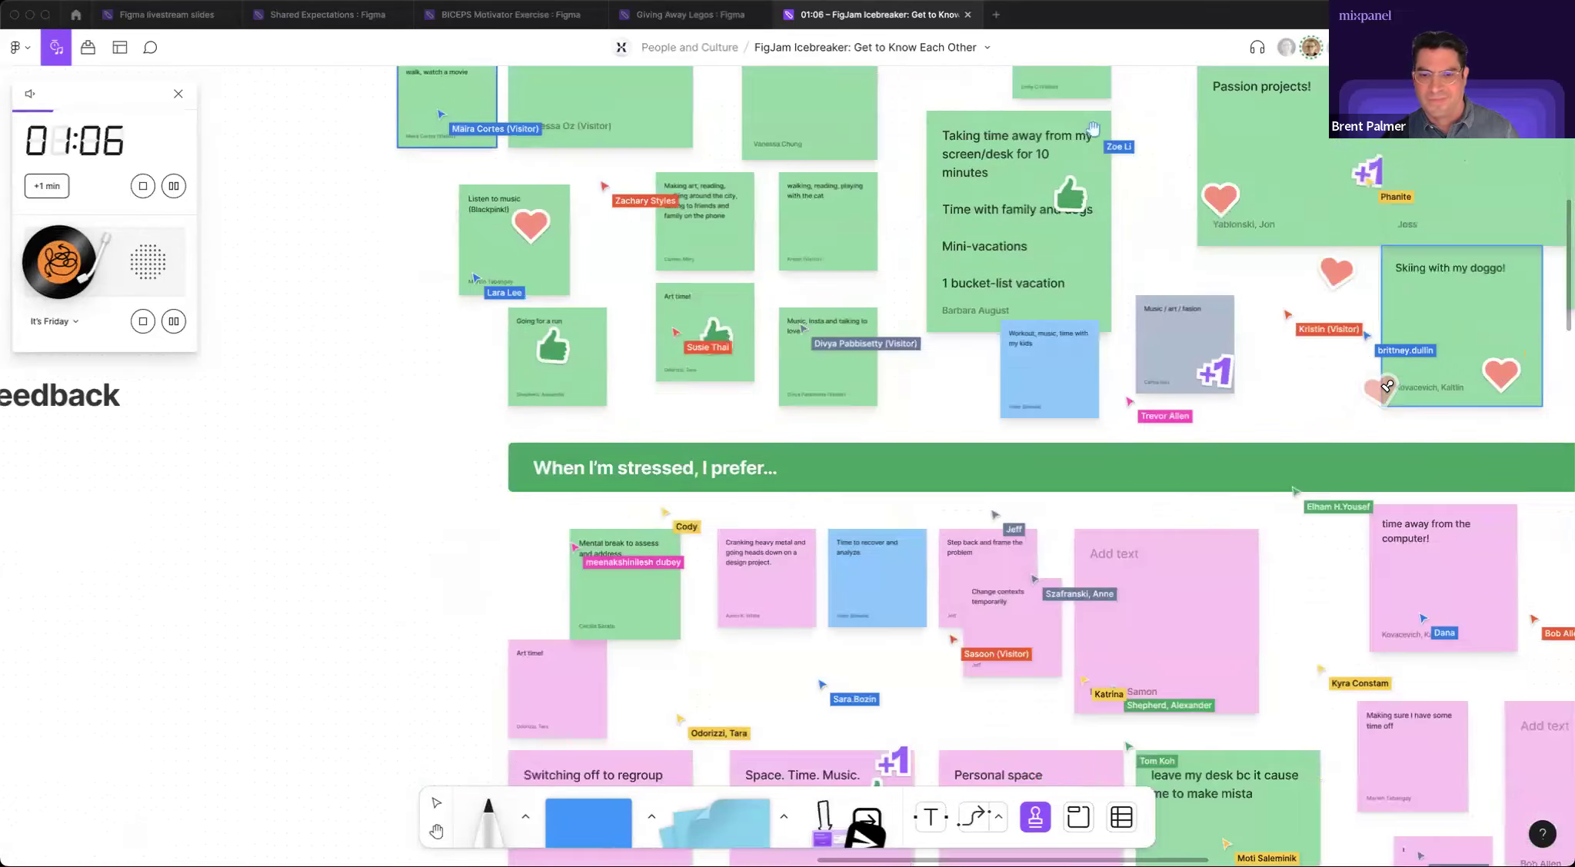
{"action": "scroll", "coordinate": [1386, 386], "scroll_direction": "down", "scroll_amount": 9}
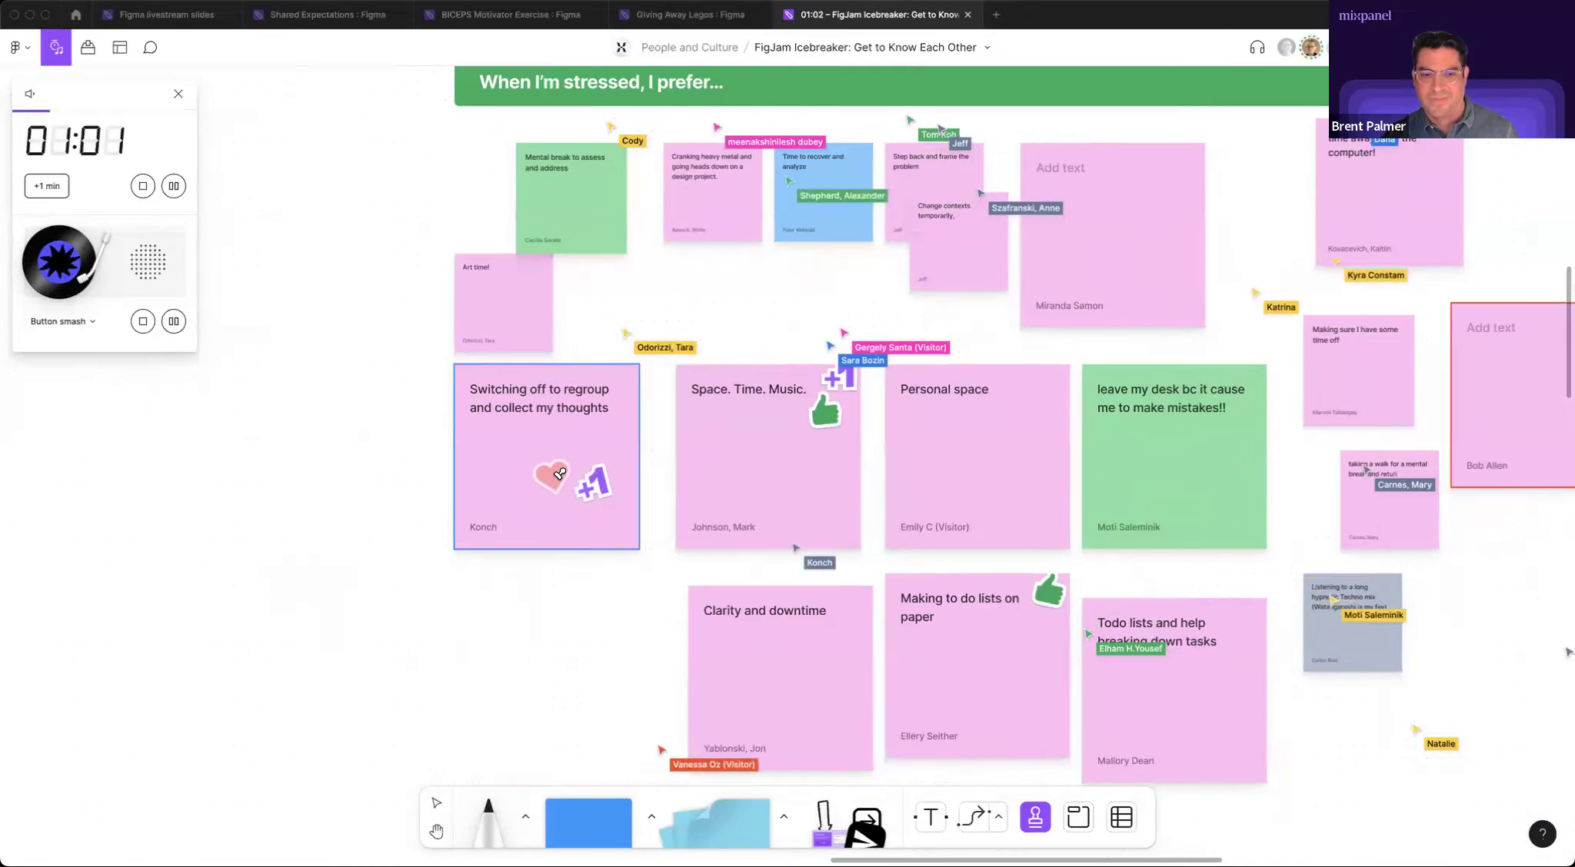
Stamp a heart on the 'Switching off to regroup' note, then pan to 'In case you're curious, I'm a...'.
{"action": "left_click", "coordinate": [559, 482]}
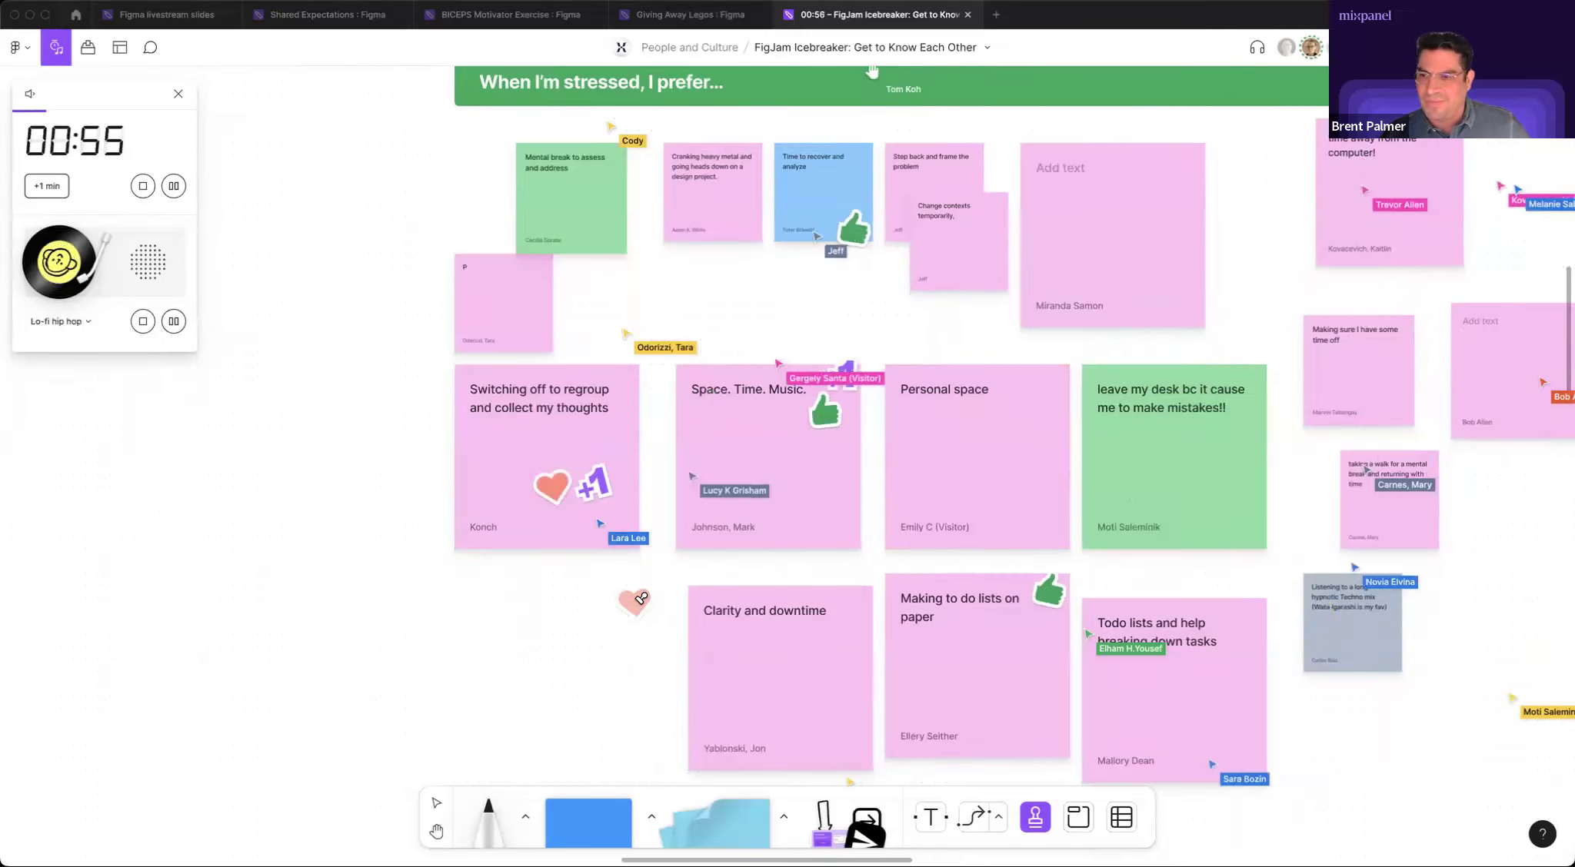
{"action": "scroll", "coordinate": [641, 598], "scroll_direction": "right", "scroll_amount": 5}
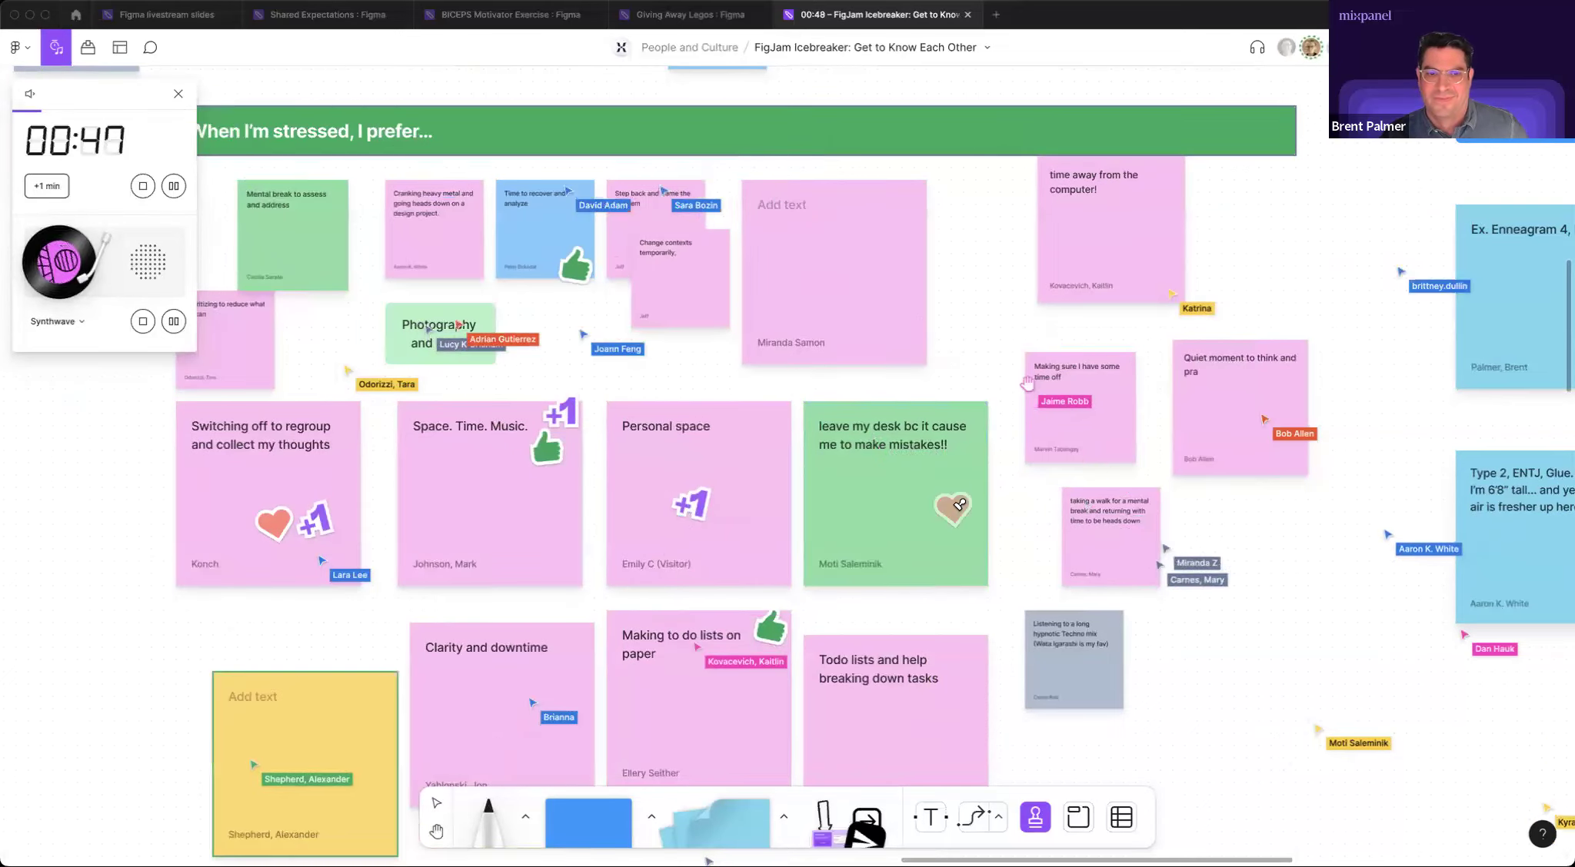
{"action": "scroll", "coordinate": [959, 504], "scroll_direction": "right", "scroll_amount": 4}
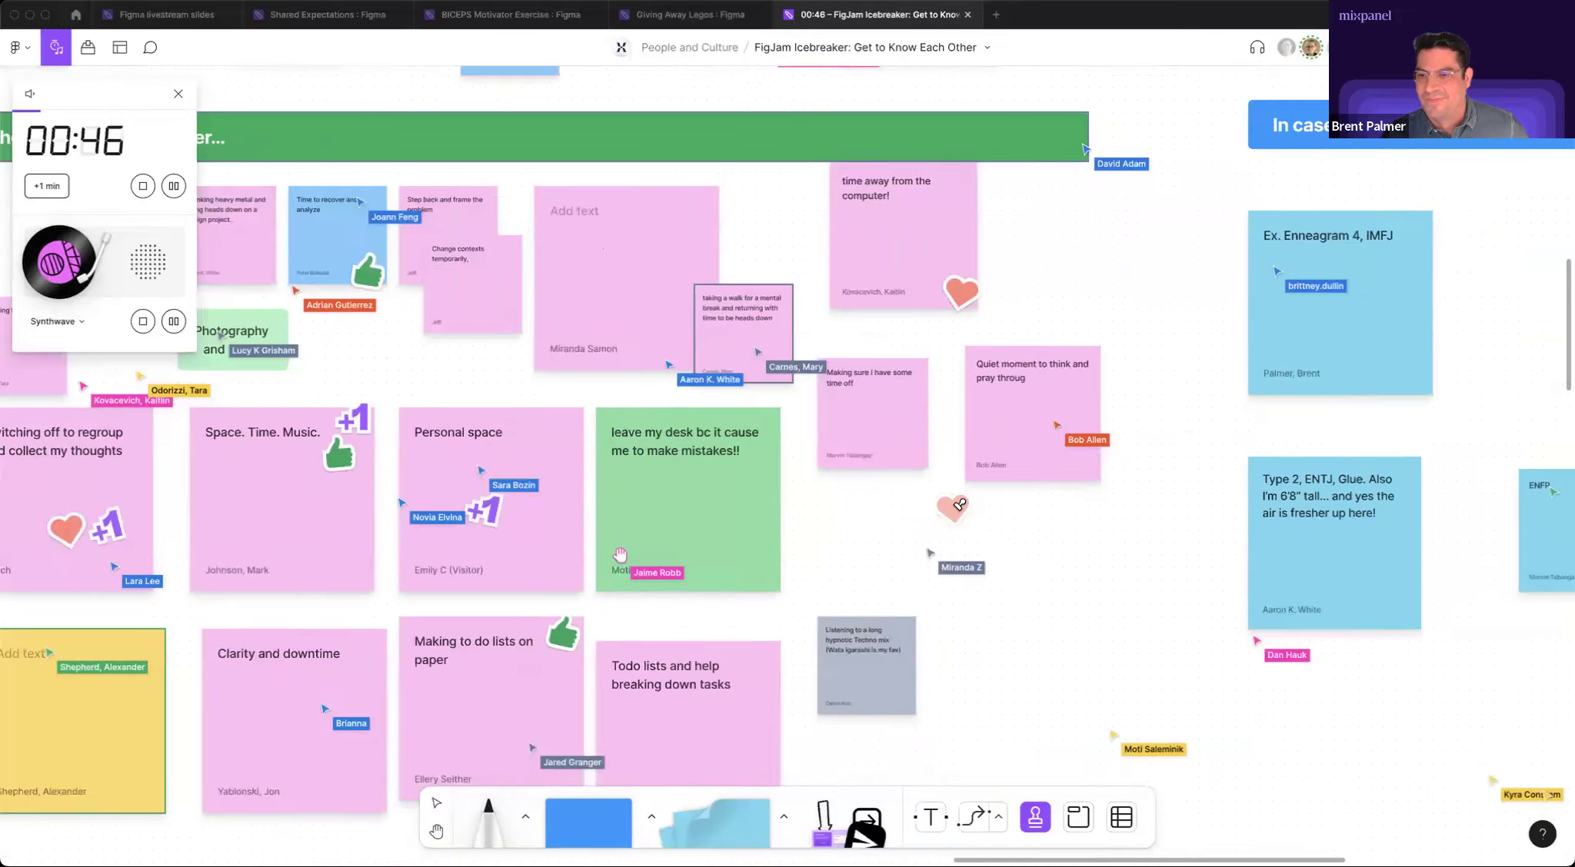
{"action": "scroll", "coordinate": [959, 505], "scroll_direction": "right", "scroll_amount": 15}
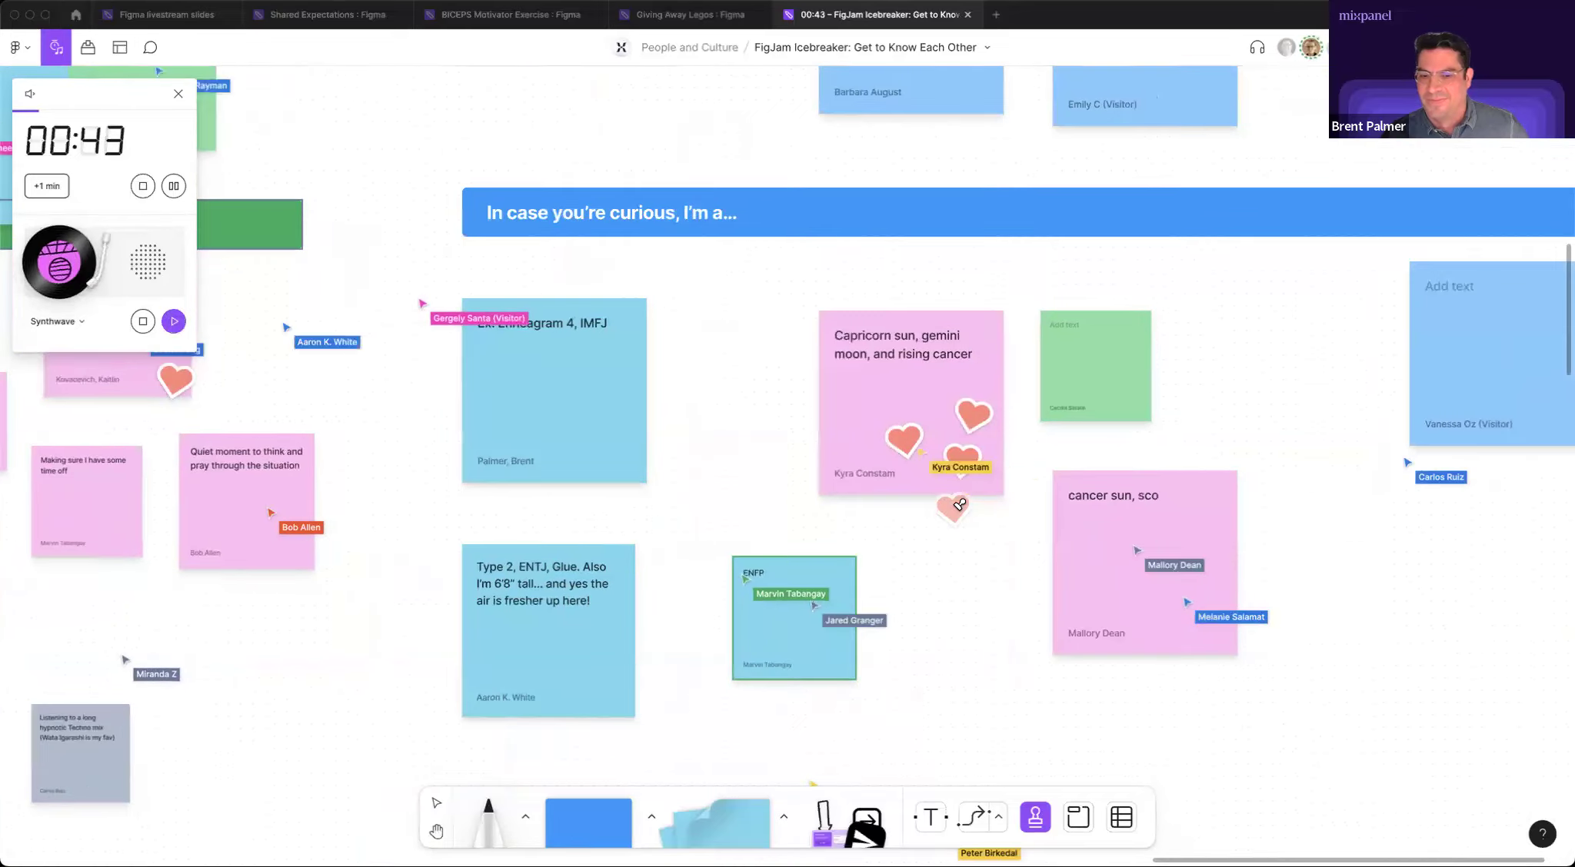
Pan right and up until the 'I make decisions best when...' banner and its stickies show.
{"action": "scroll", "coordinate": [933, 543], "scroll_direction": "right", "scroll_amount": 4}
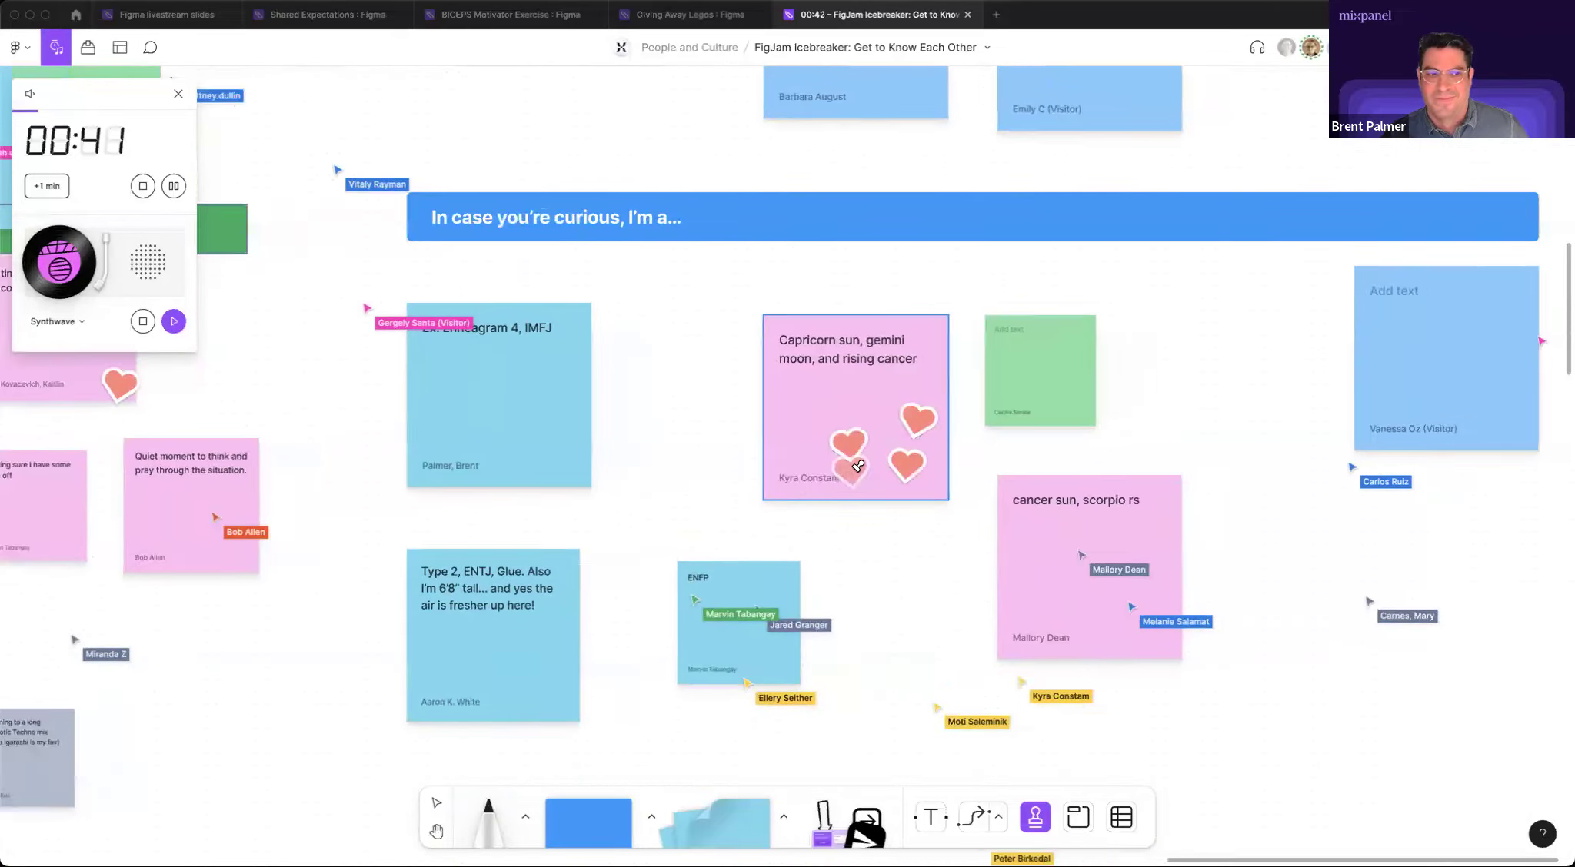
{"action": "scroll", "coordinate": [858, 466], "scroll_direction": "right", "scroll_amount": 3}
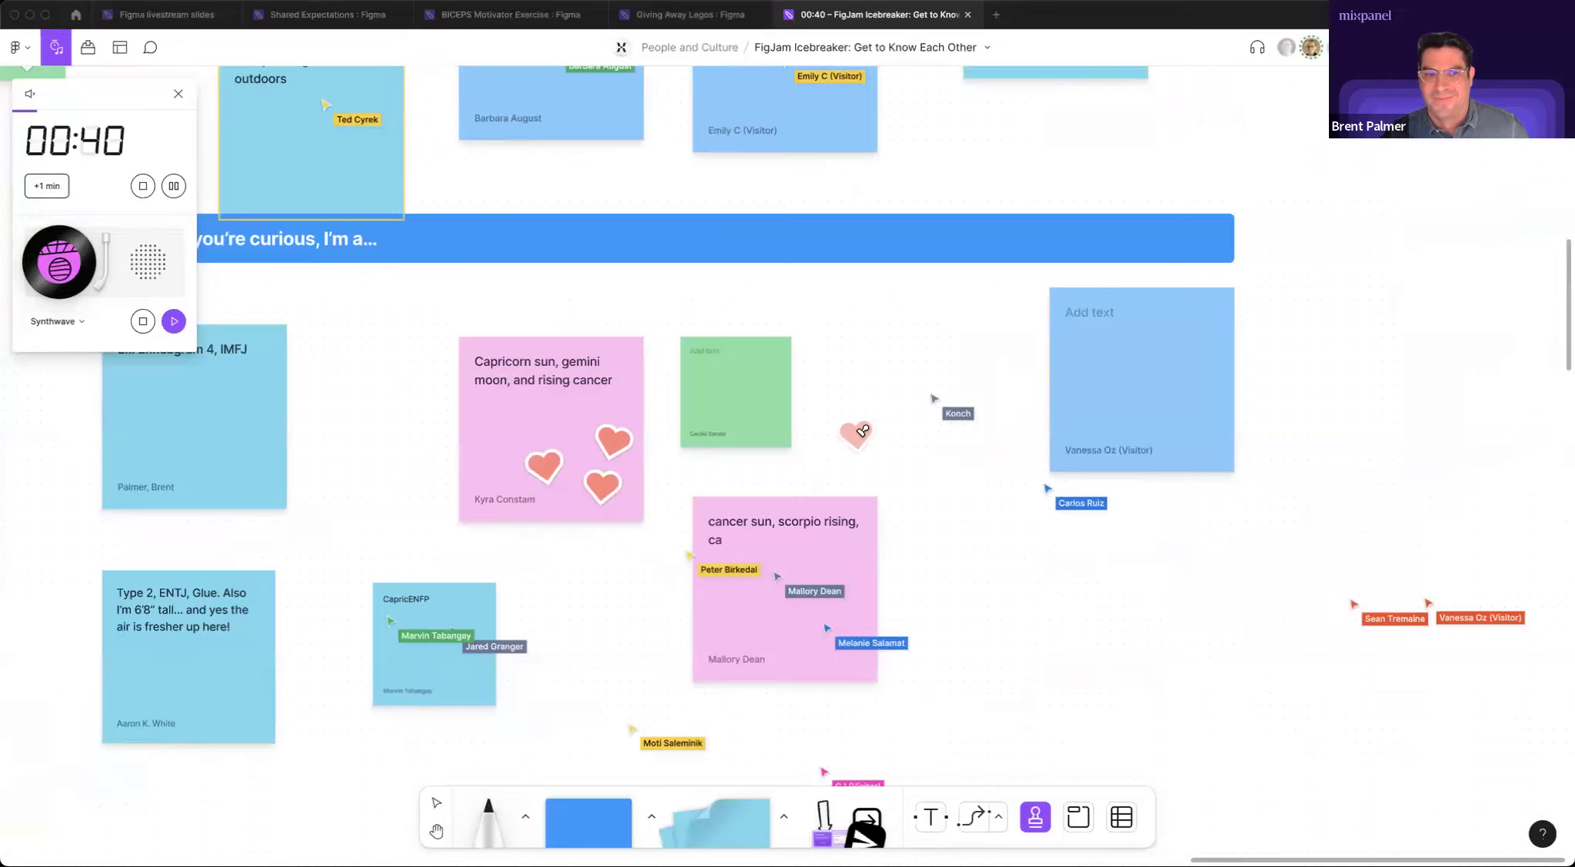
{"action": "scroll", "coordinate": [861, 431], "scroll_direction": "up", "scroll_amount": 5}
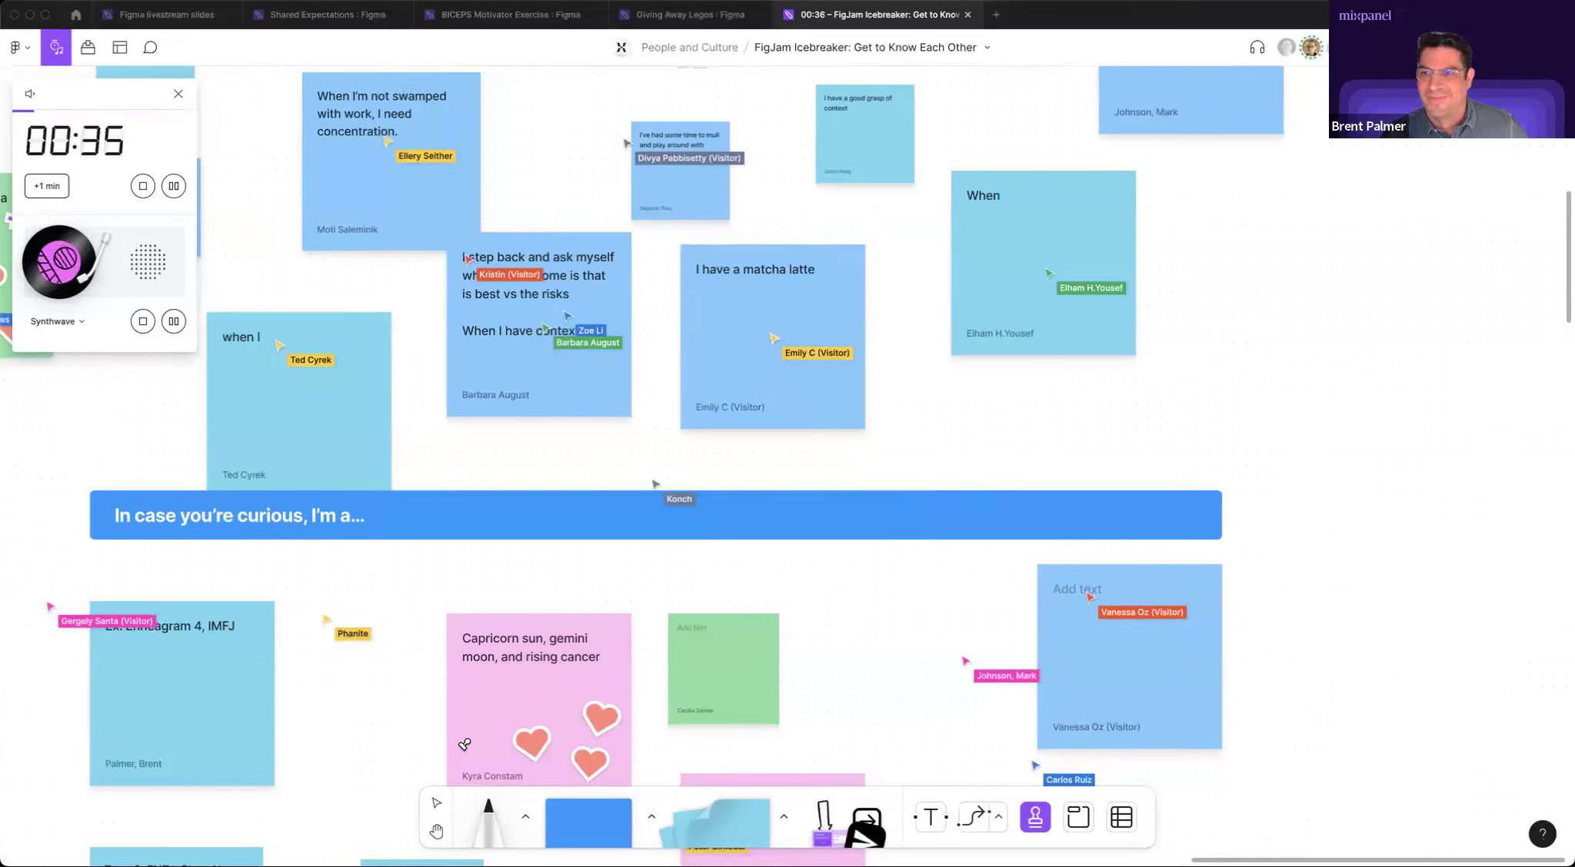
{"action": "scroll", "coordinate": [925, 390], "scroll_direction": "up", "scroll_amount": 4}
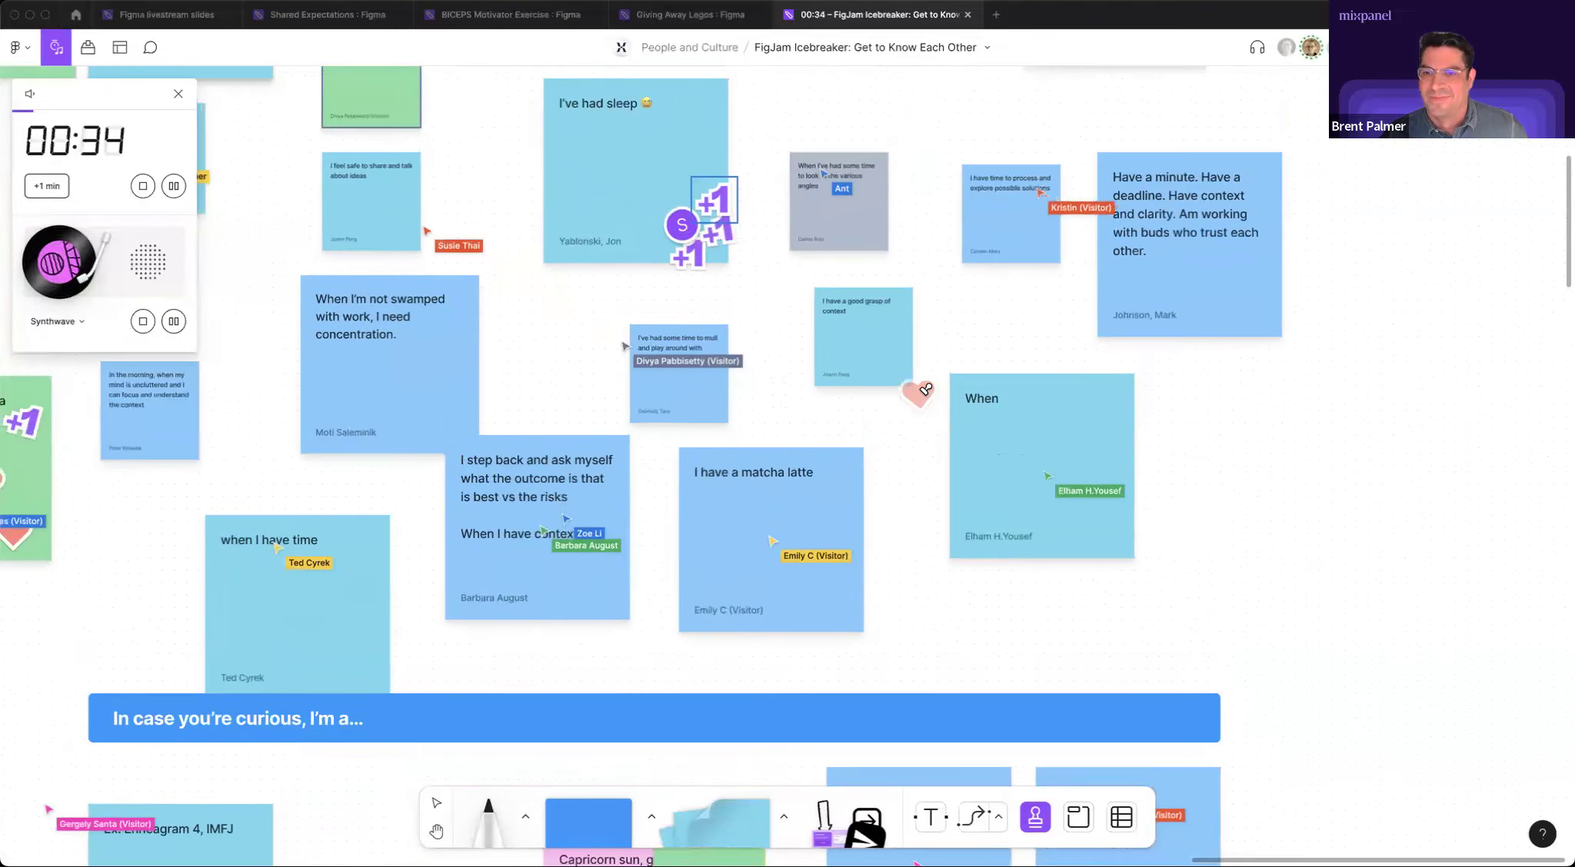
{"action": "scroll", "coordinate": [923, 390], "scroll_direction": "up", "scroll_amount": 3}
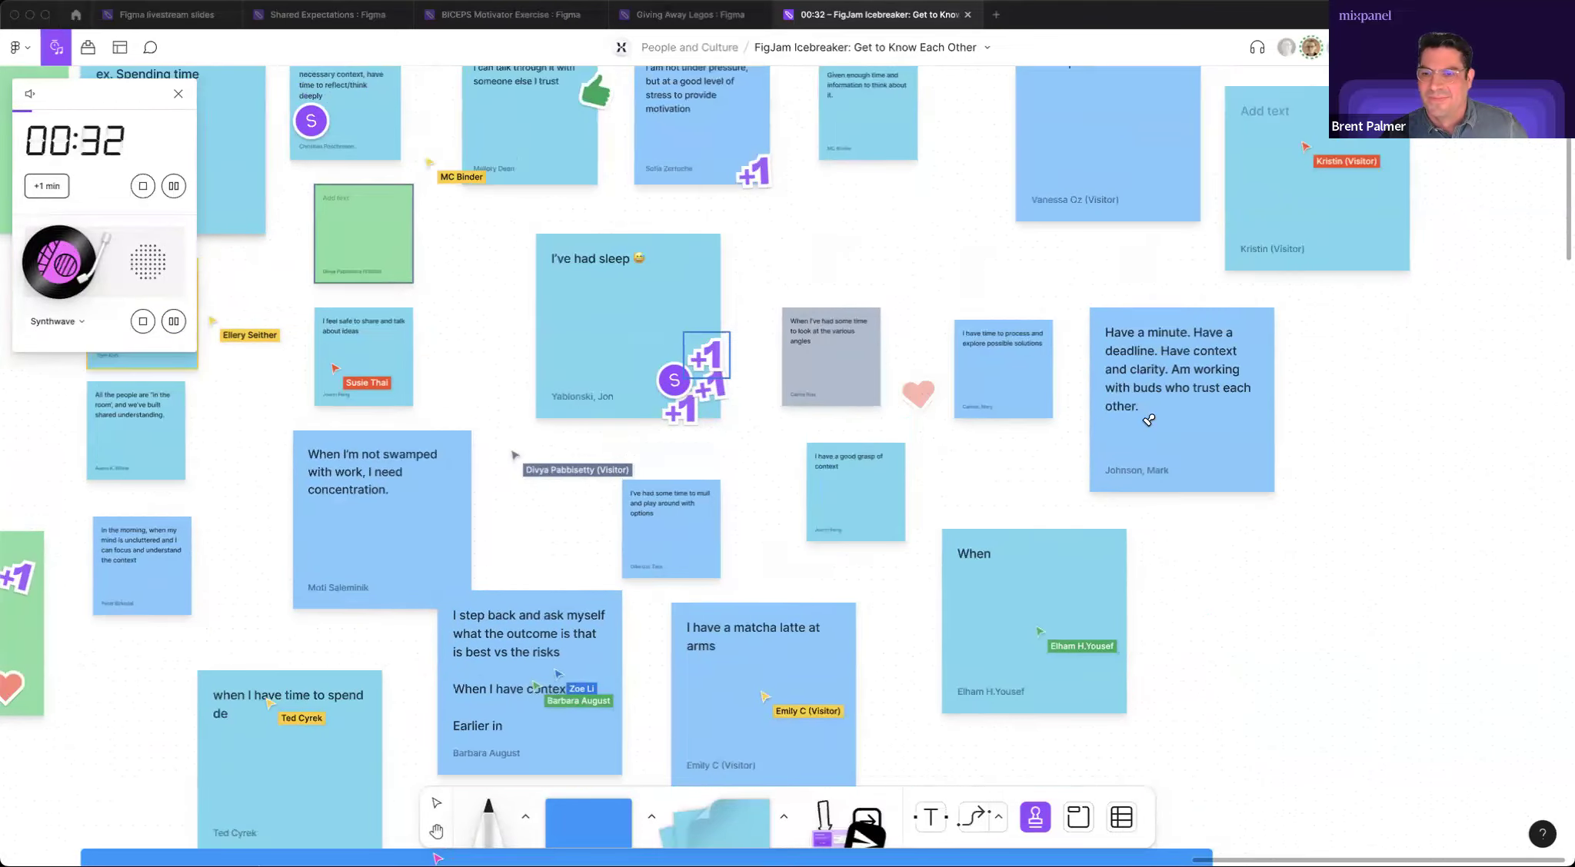
{"action": "scroll", "coordinate": [594, 741], "scroll_direction": "up", "scroll_amount": 4}
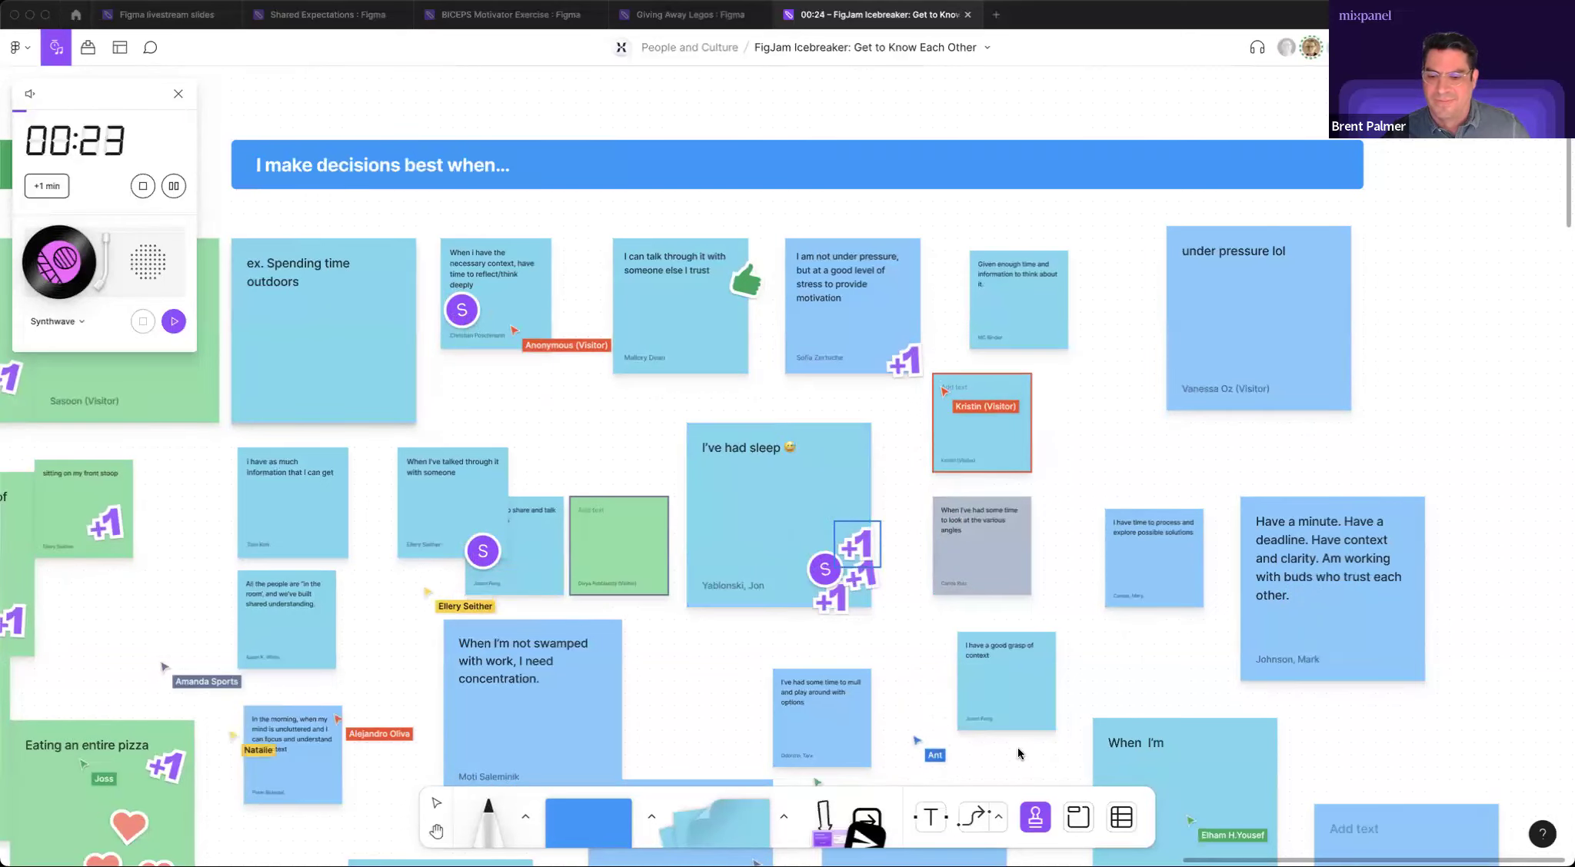
Vote on decision stickies with the +1 stamp, then return to the Select tool at 00:00.
{"action": "left_click", "coordinate": [1035, 817]}
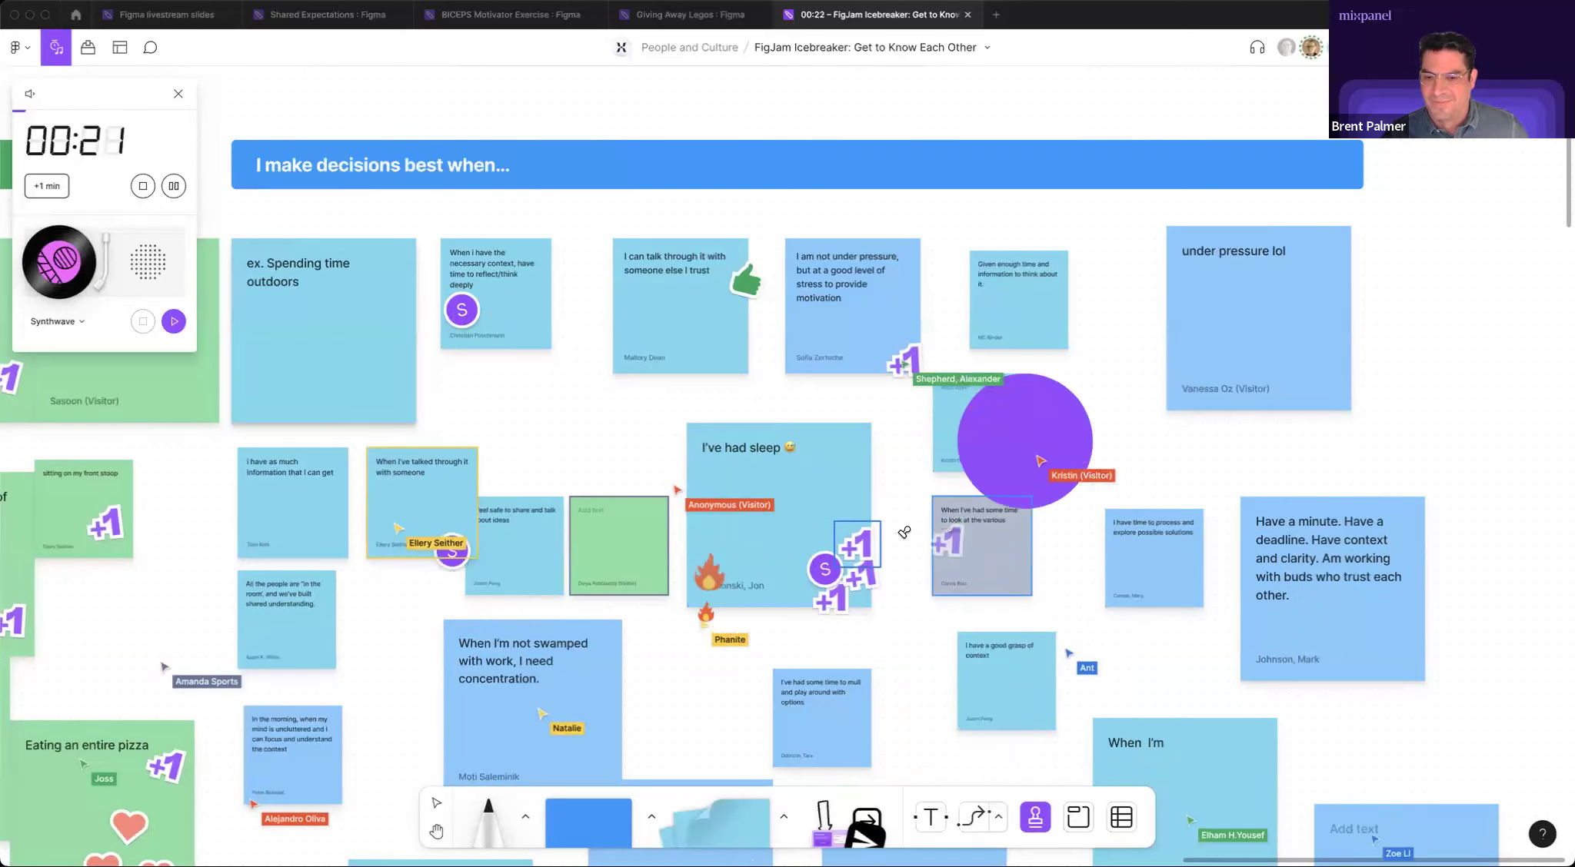
{"action": "left_click", "coordinate": [999, 650]}
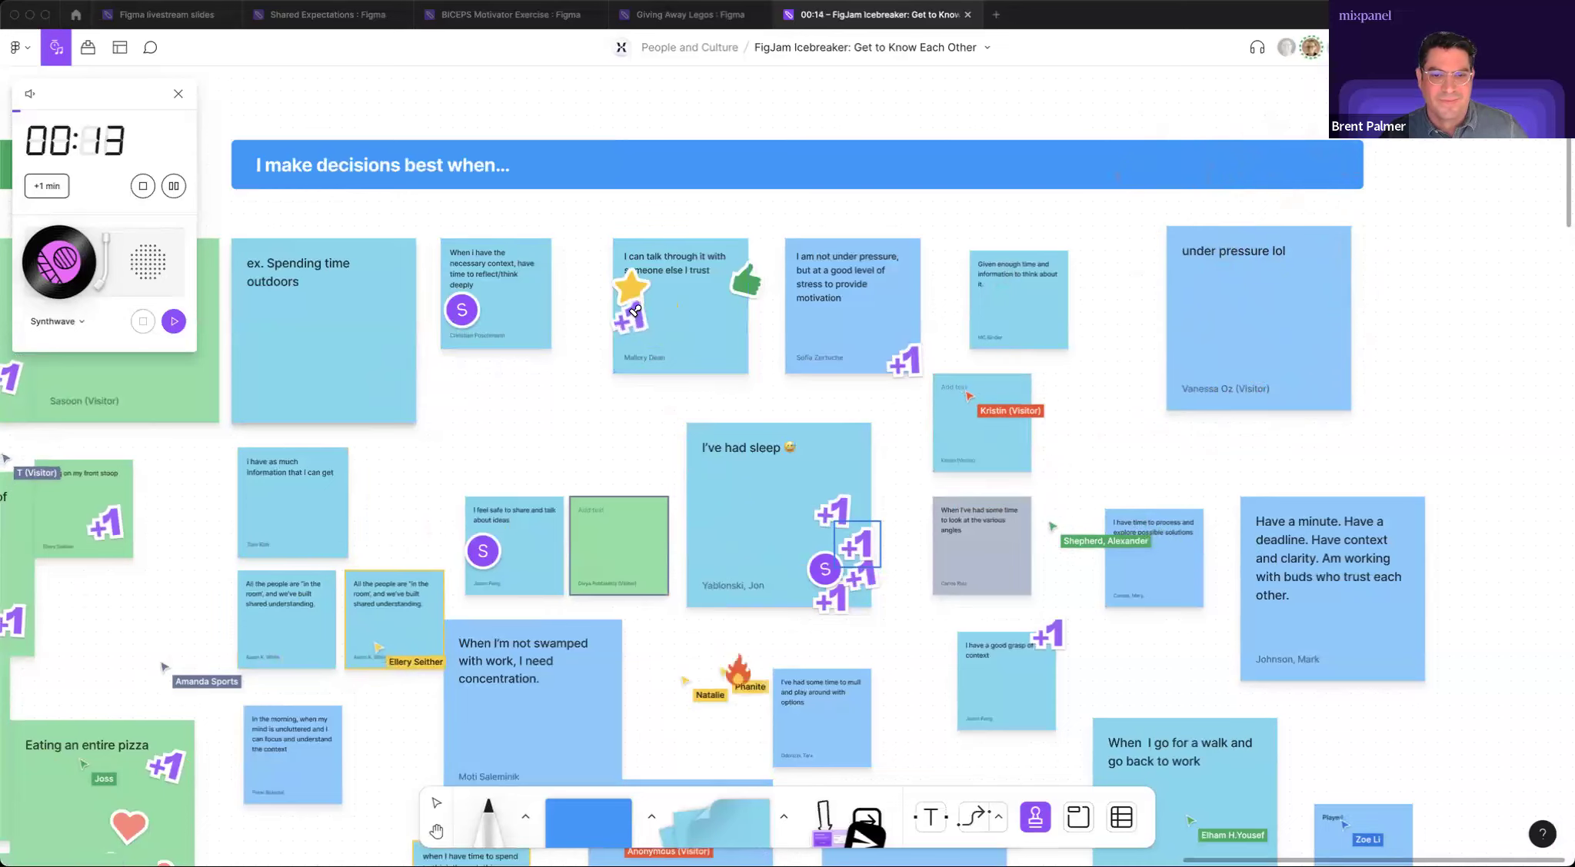
{"action": "scroll", "coordinate": [603, 466], "scroll_direction": "down", "scroll_amount": 5}
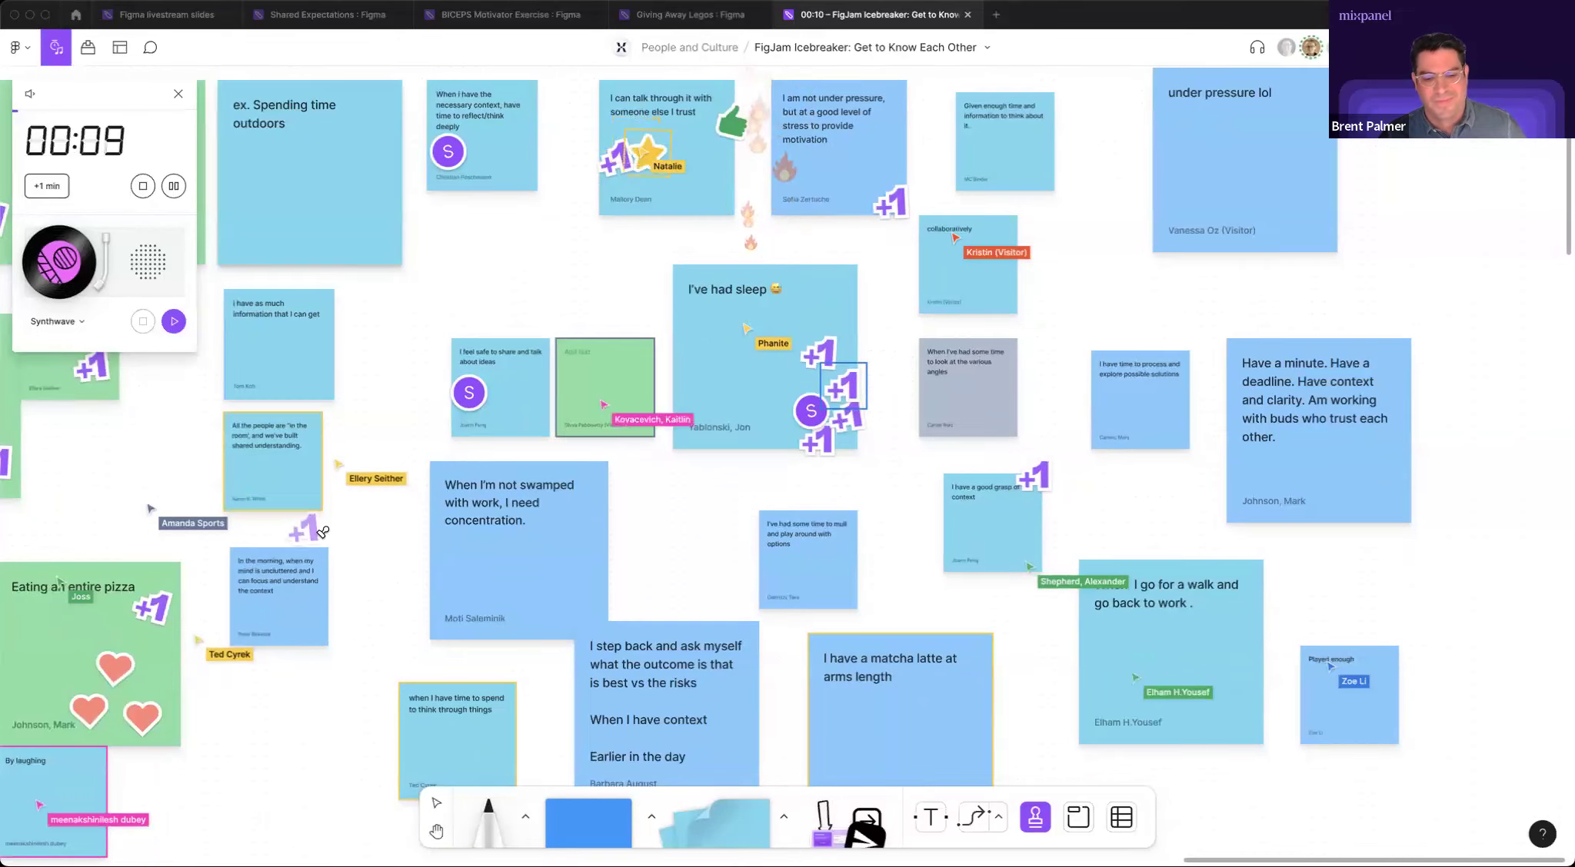
{"action": "left_click", "coordinate": [436, 805]}
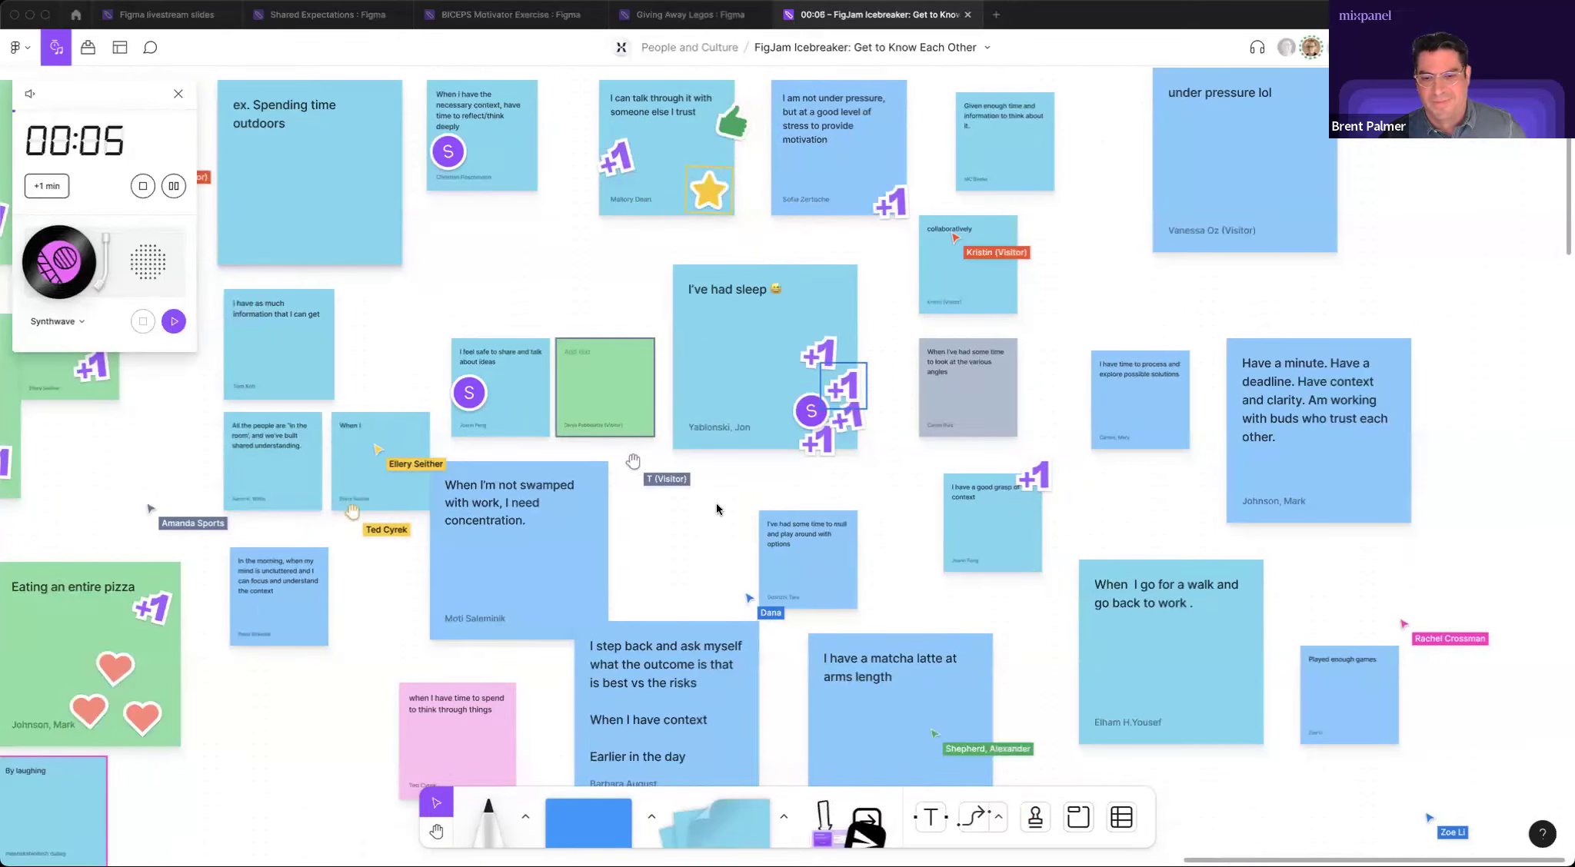
{"action": "scroll", "coordinate": [512, 427], "scroll_direction": "up", "scroll_amount": 8}
{"action": "scroll", "coordinate": [512, 427], "scroll_direction": "left", "scroll_amount": 5}
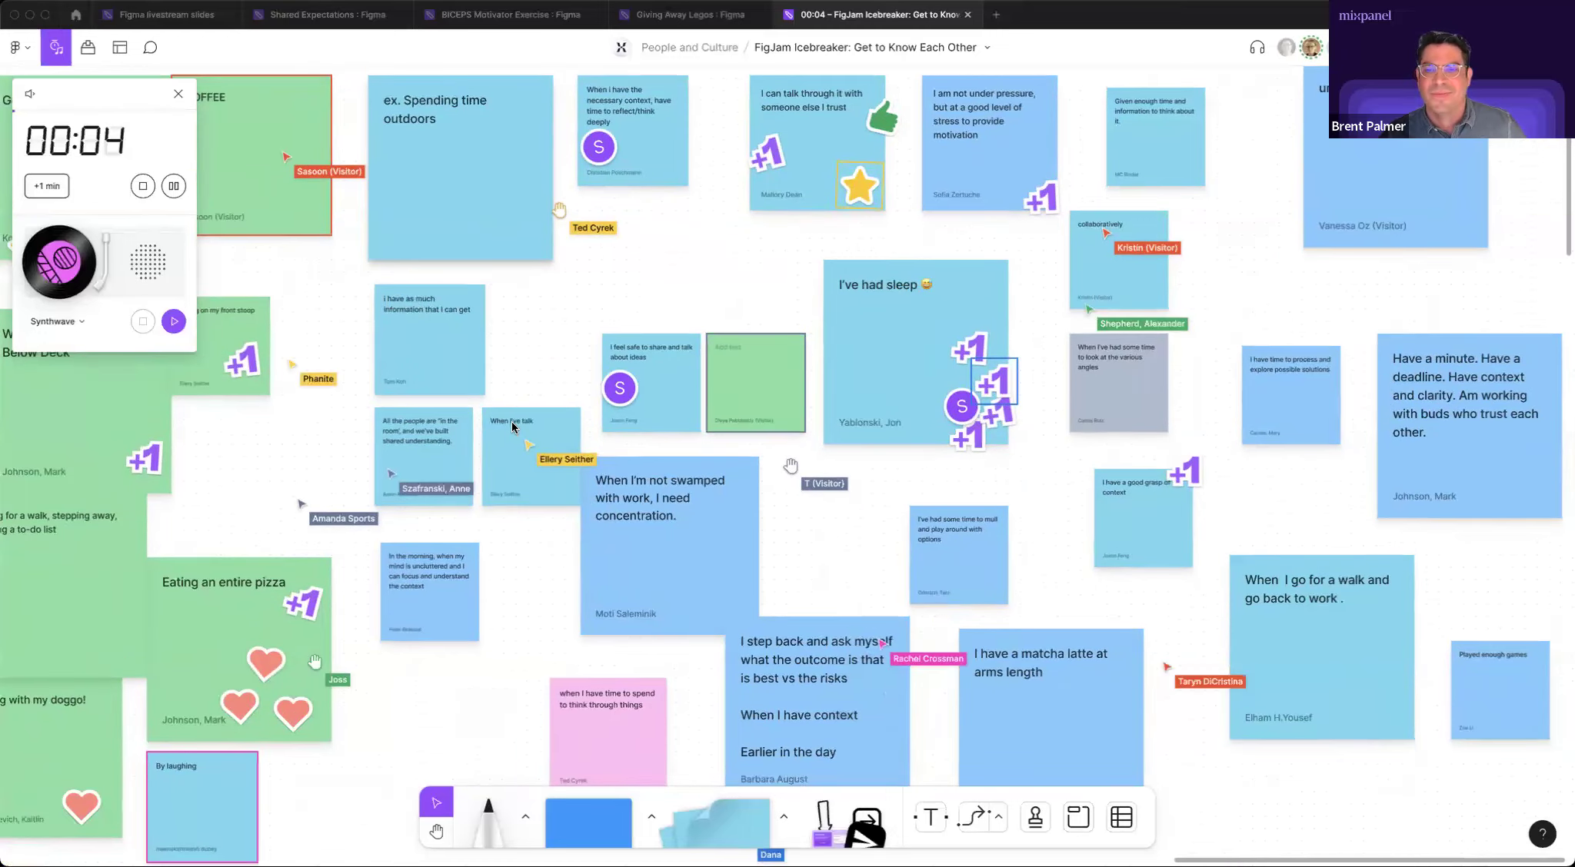
{"action": "scroll", "coordinate": [513, 428], "scroll_direction": "left", "scroll_amount": 5}
{"action": "scroll", "coordinate": [512, 427], "scroll_direction": "down", "scroll_amount": 1}
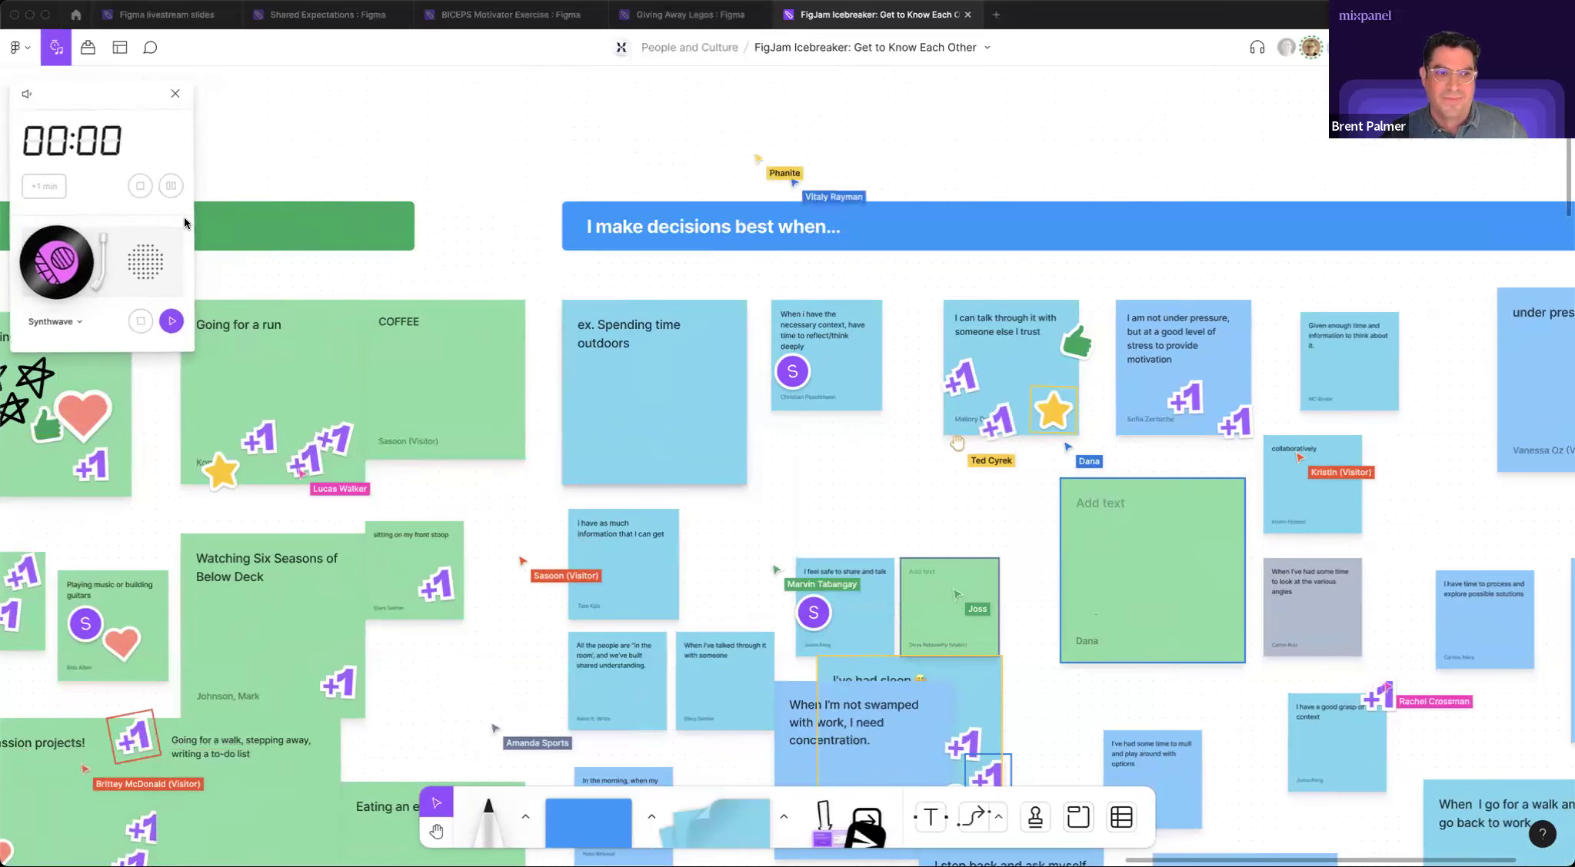
Close the finished timer and music panel and pan over to the 'How I roll...' section.
{"action": "left_click", "coordinate": [178, 93]}
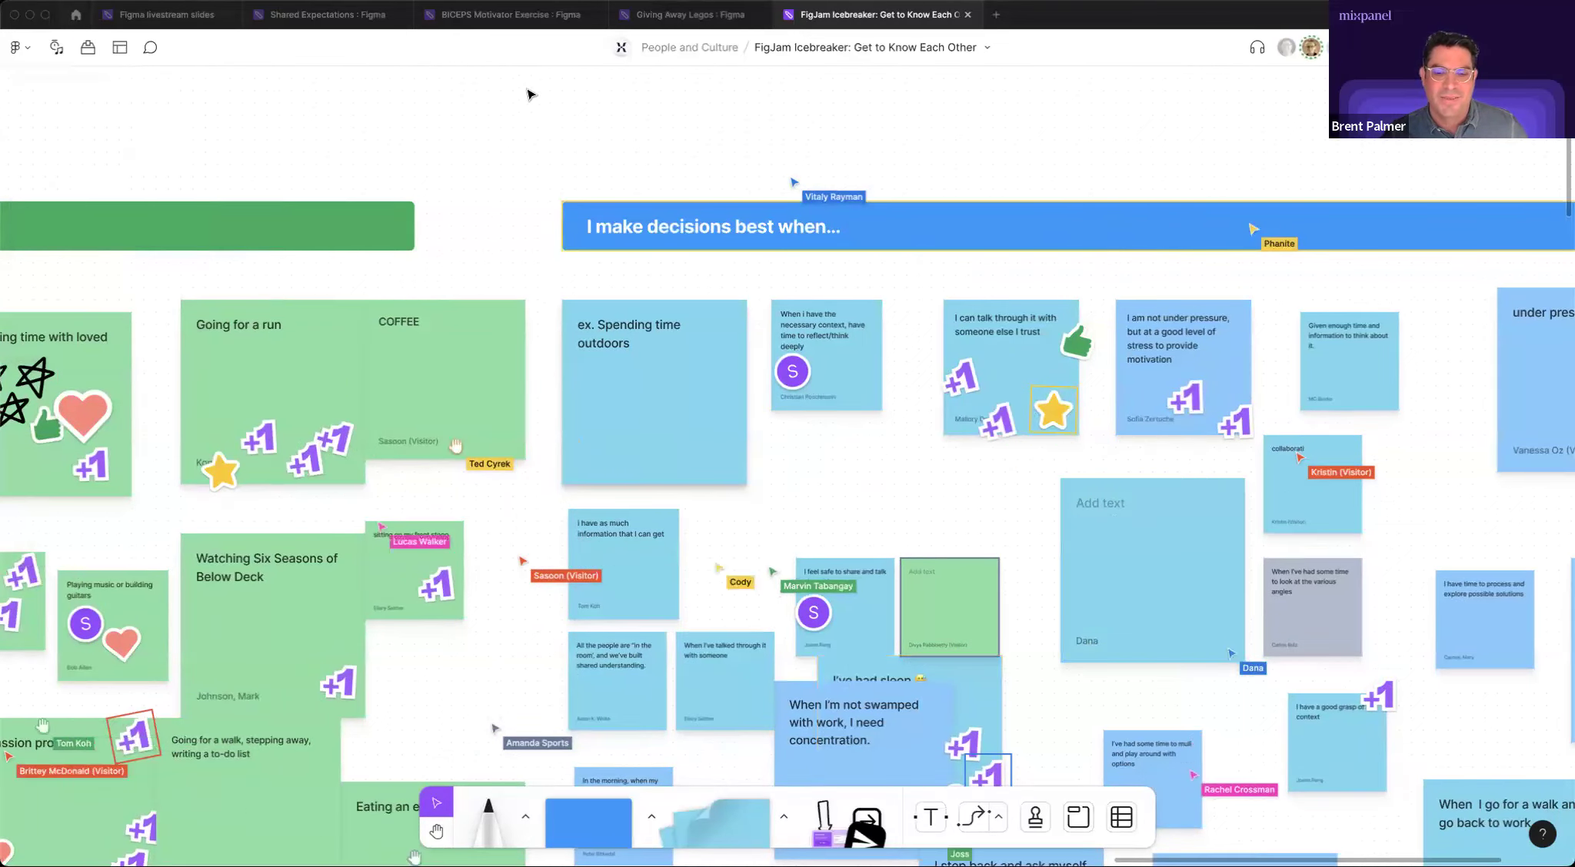
{"action": "scroll", "coordinate": [652, 408], "scroll_direction": "down", "scroll_amount": 5}
{"action": "scroll", "coordinate": [652, 408], "scroll_direction": "left", "scroll_amount": 7}
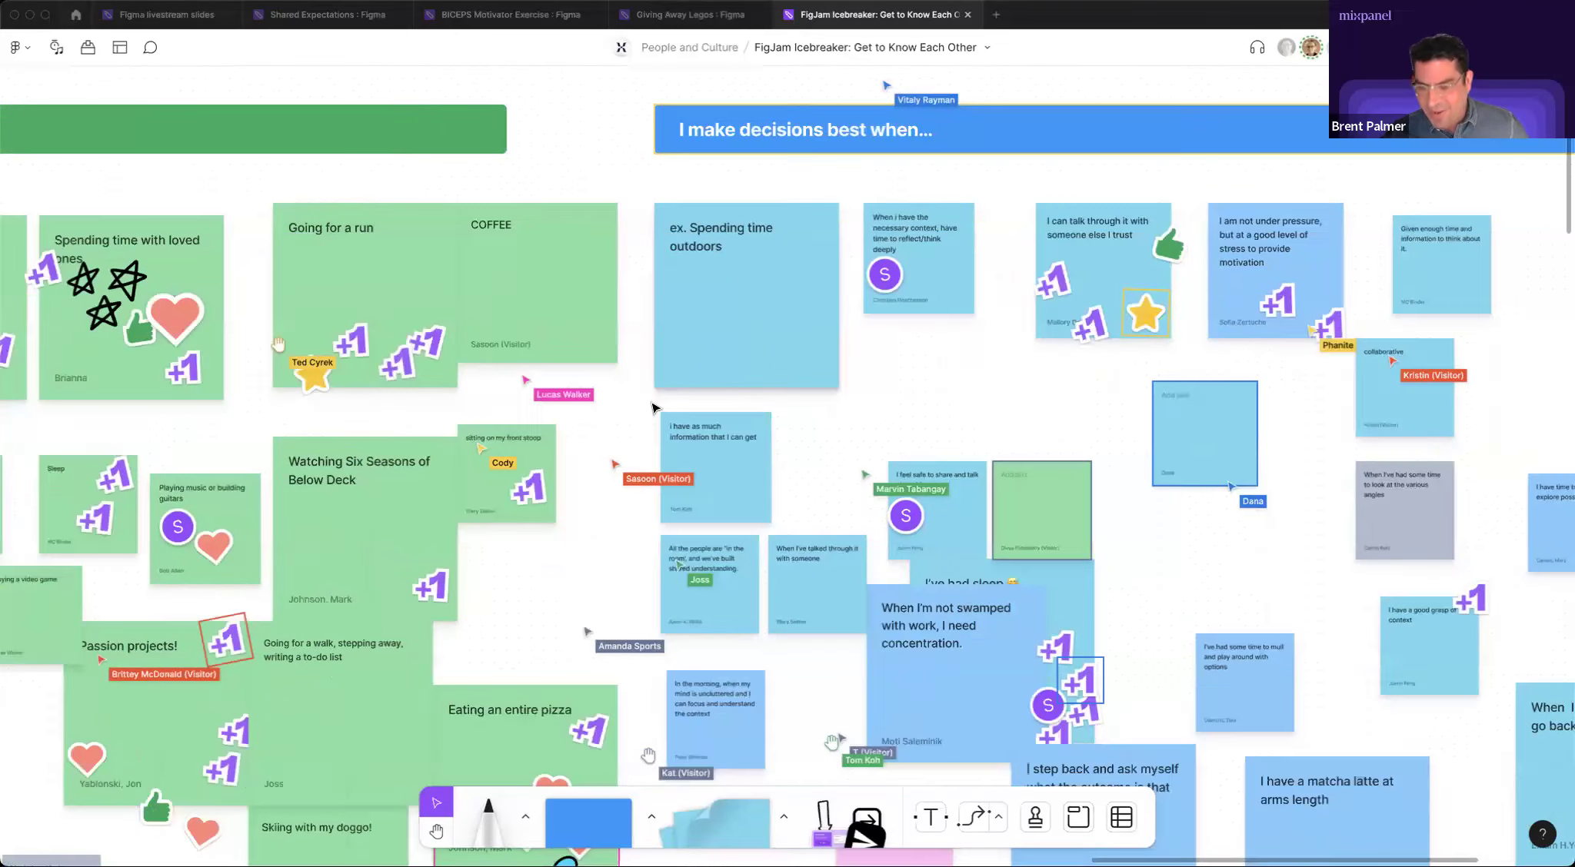
{"action": "scroll", "coordinate": [652, 408], "scroll_direction": "down", "scroll_amount": 5}
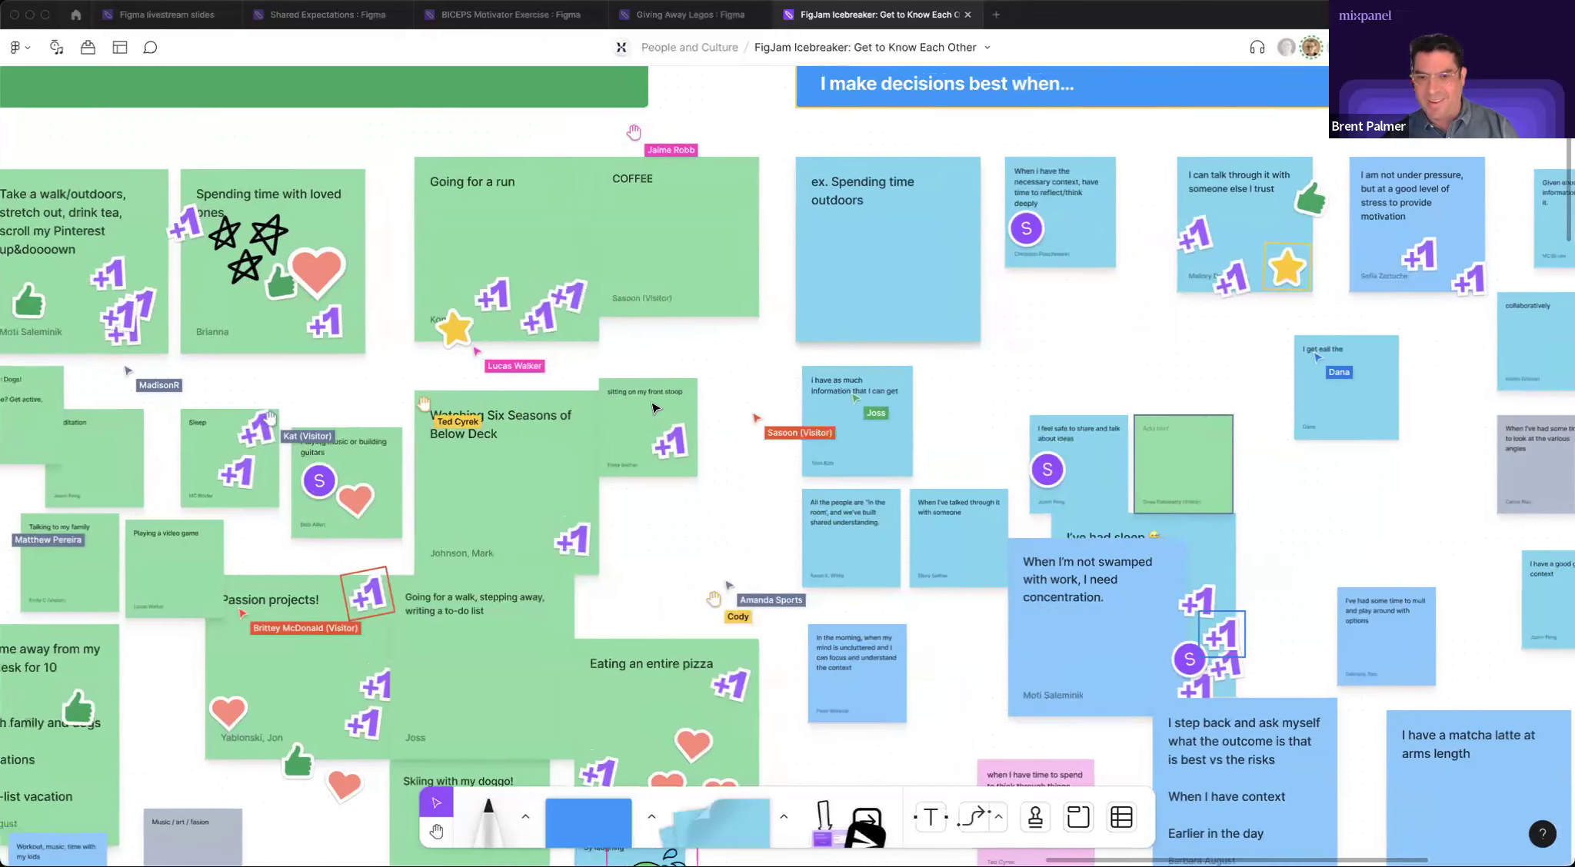
{"action": "scroll", "coordinate": [652, 408], "scroll_direction": "down", "scroll_amount": 6}
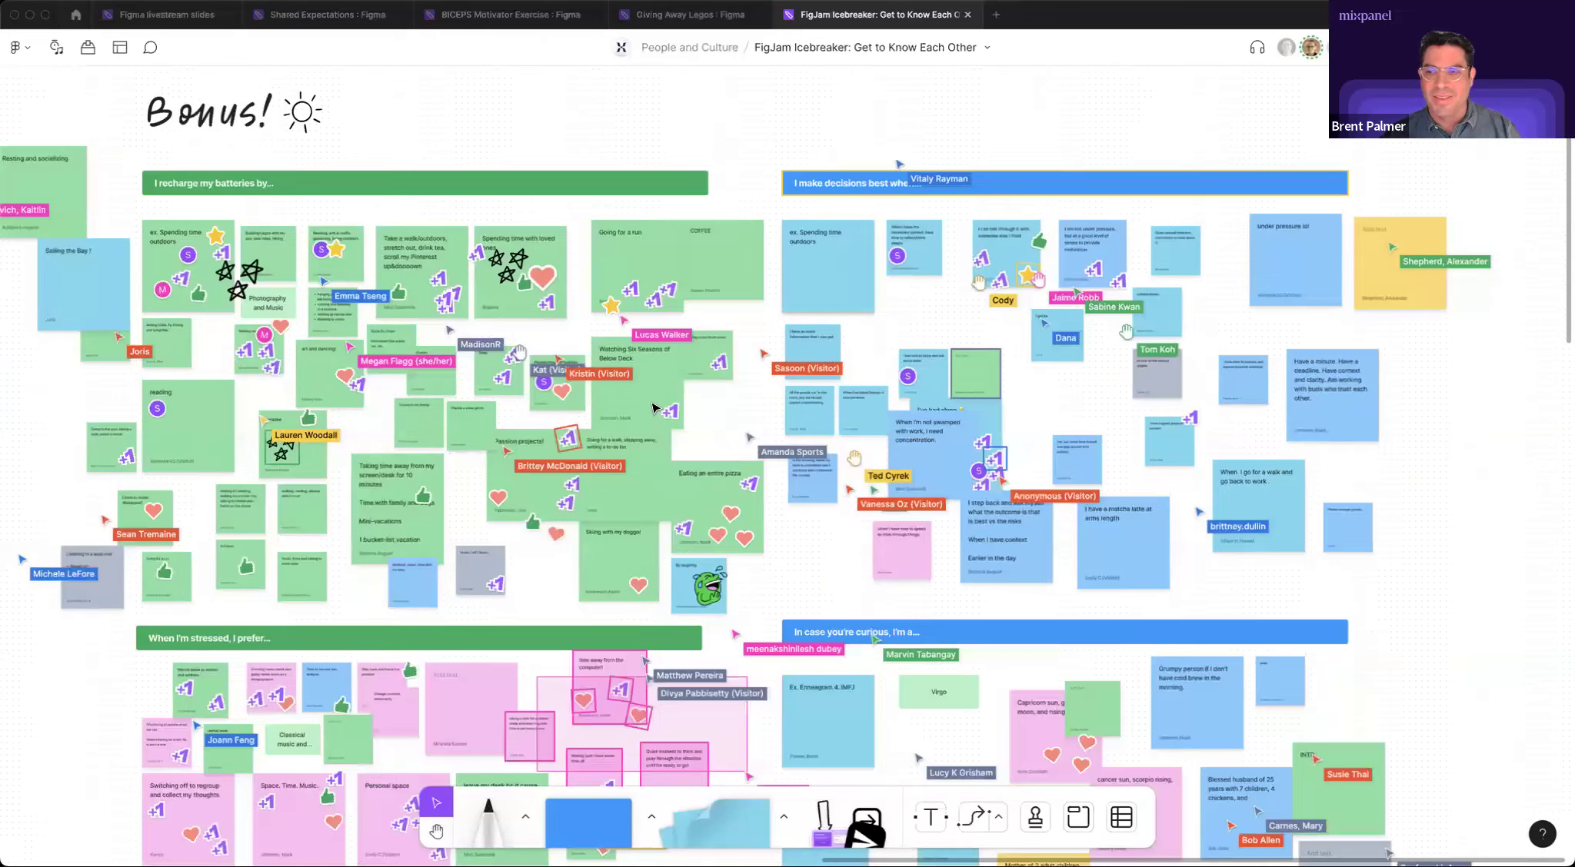
{"action": "scroll", "coordinate": [652, 408], "scroll_direction": "left", "scroll_amount": 10}
{"action": "scroll", "coordinate": [652, 408], "scroll_direction": "down", "scroll_amount": 1}
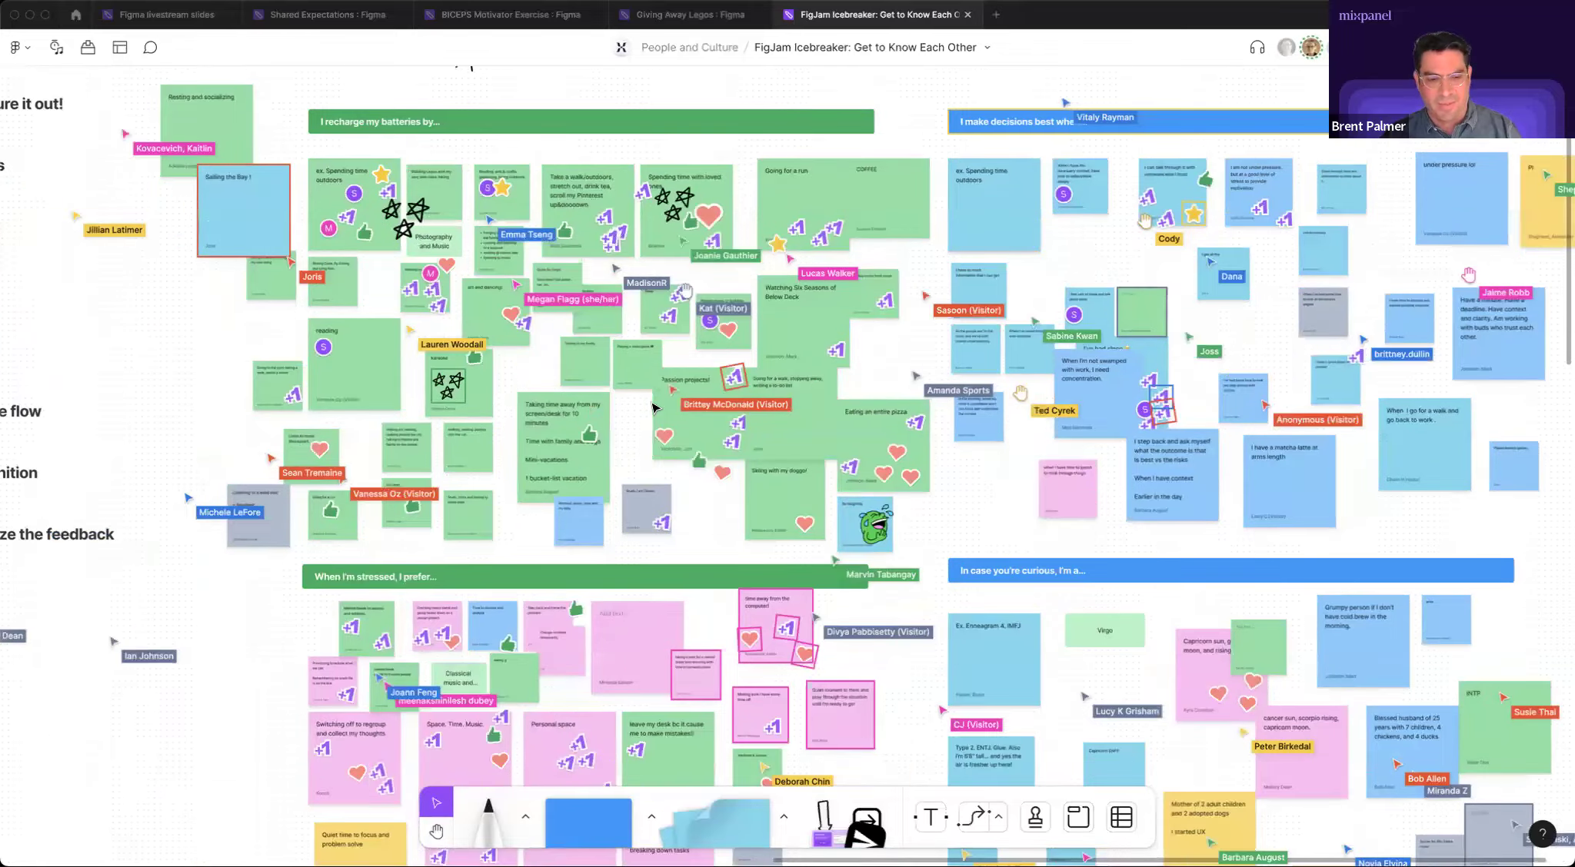
{"action": "scroll", "coordinate": [652, 408], "scroll_direction": "left", "scroll_amount": 5}
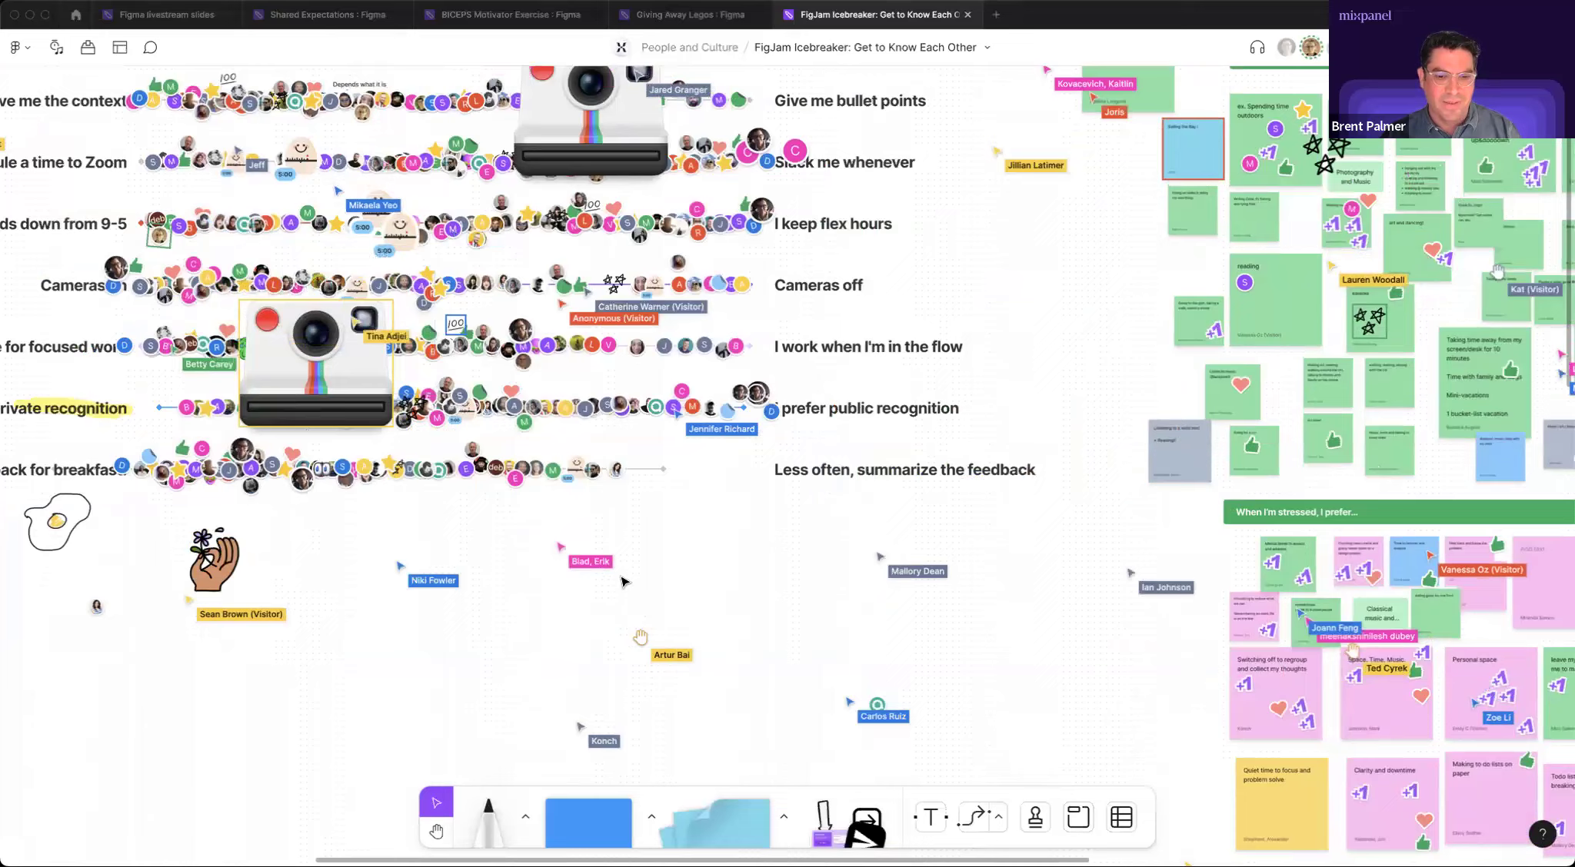
{"action": "scroll", "coordinate": [1075, 446], "scroll_direction": "up", "scroll_amount": 2}
{"action": "scroll", "coordinate": [1075, 446], "scroll_direction": "left", "scroll_amount": 2}
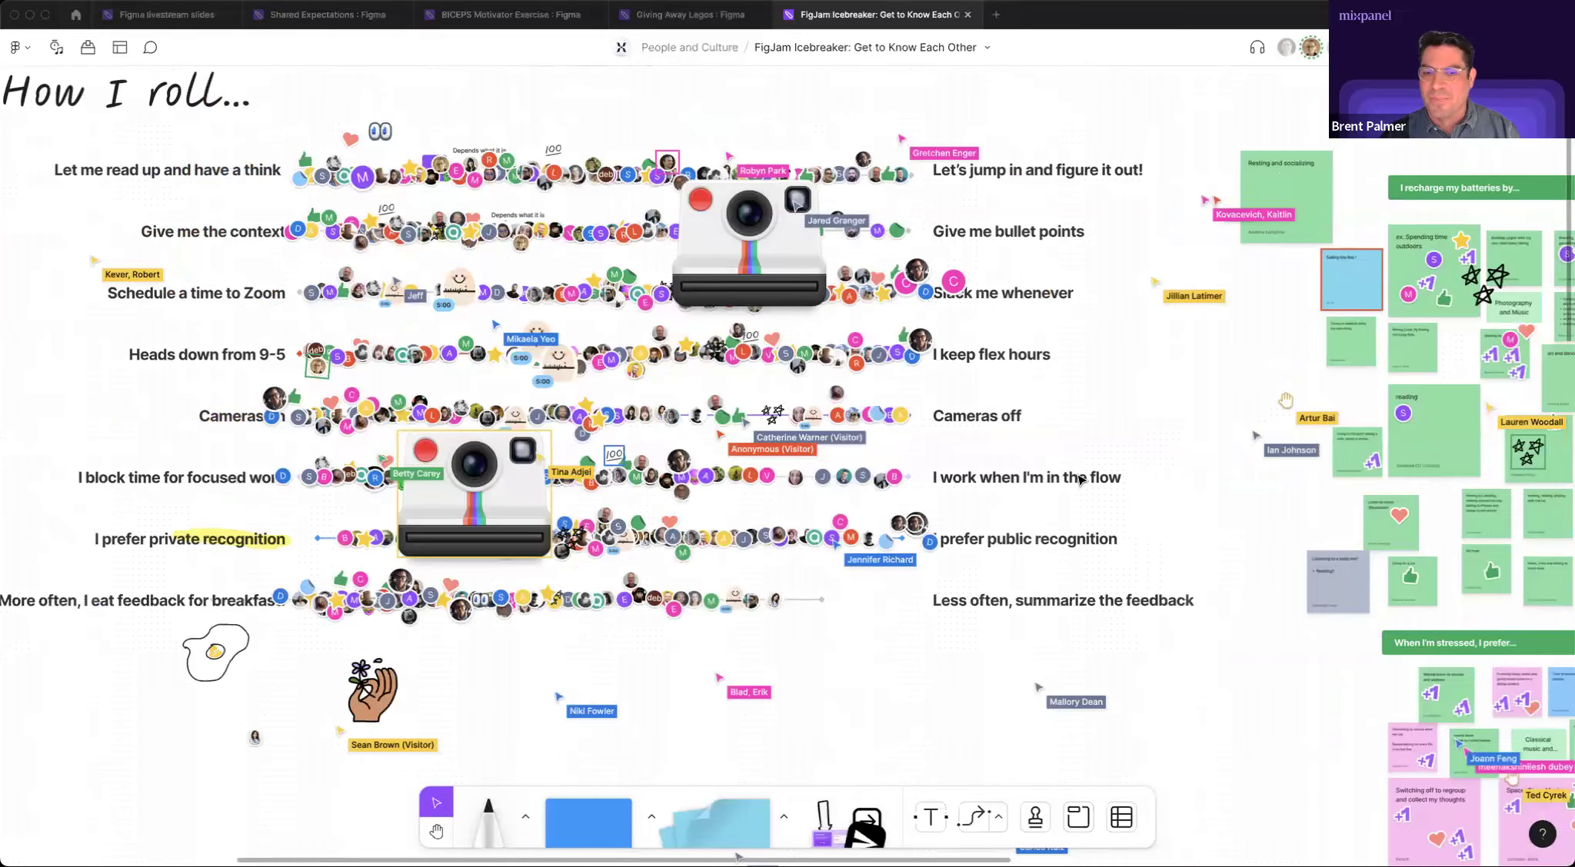
{"action": "scroll", "coordinate": [946, 634], "scroll_direction": "left", "scroll_amount": 2}
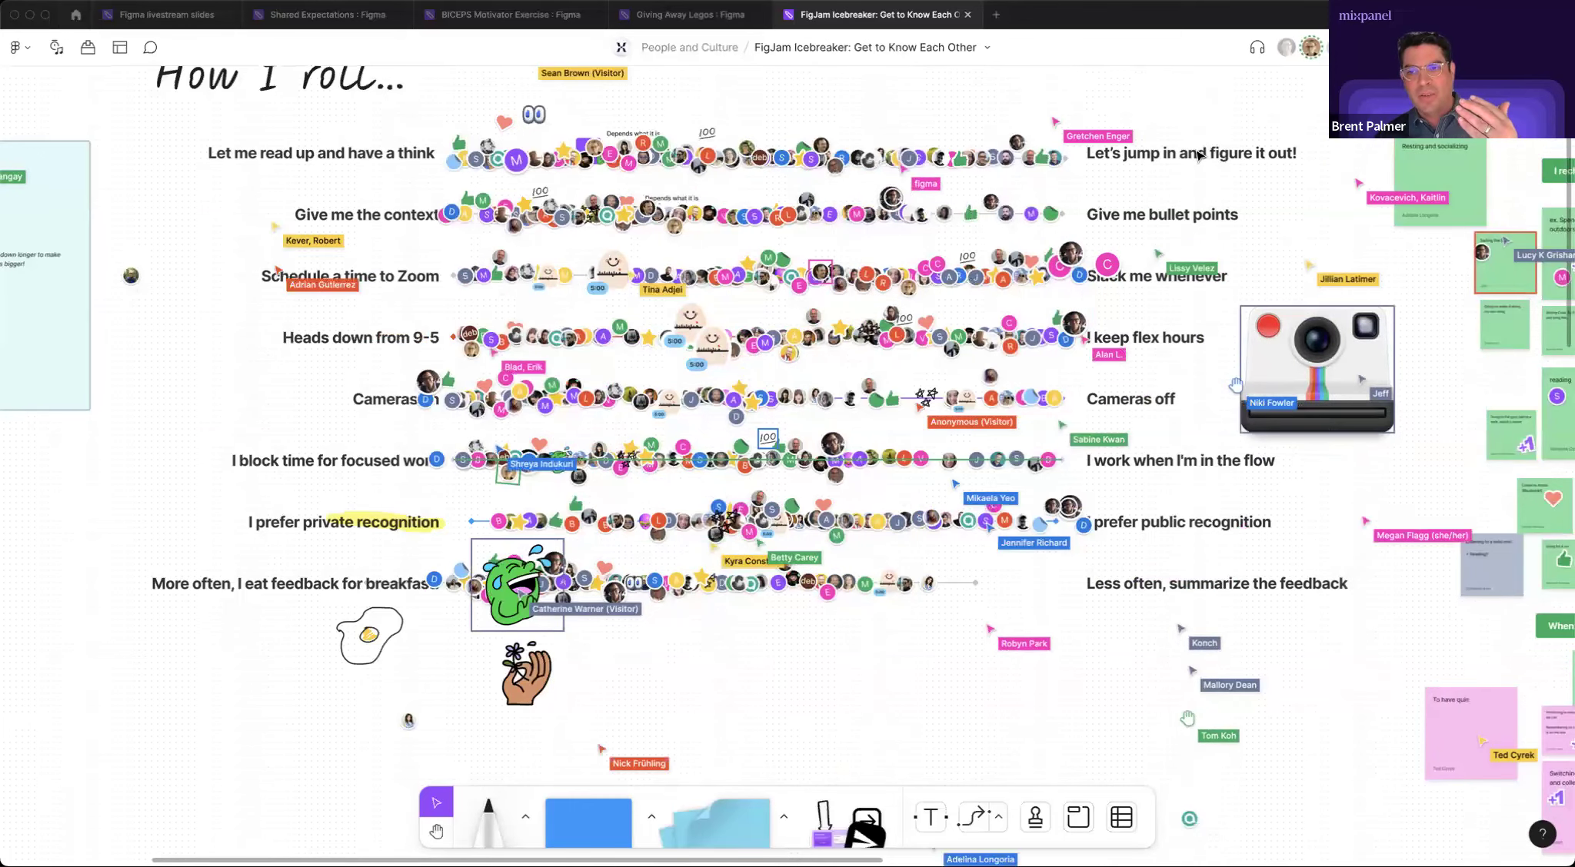
Select the left column of preference statements on the How I roll board.
{"action": "left_click", "coordinate": [389, 213]}
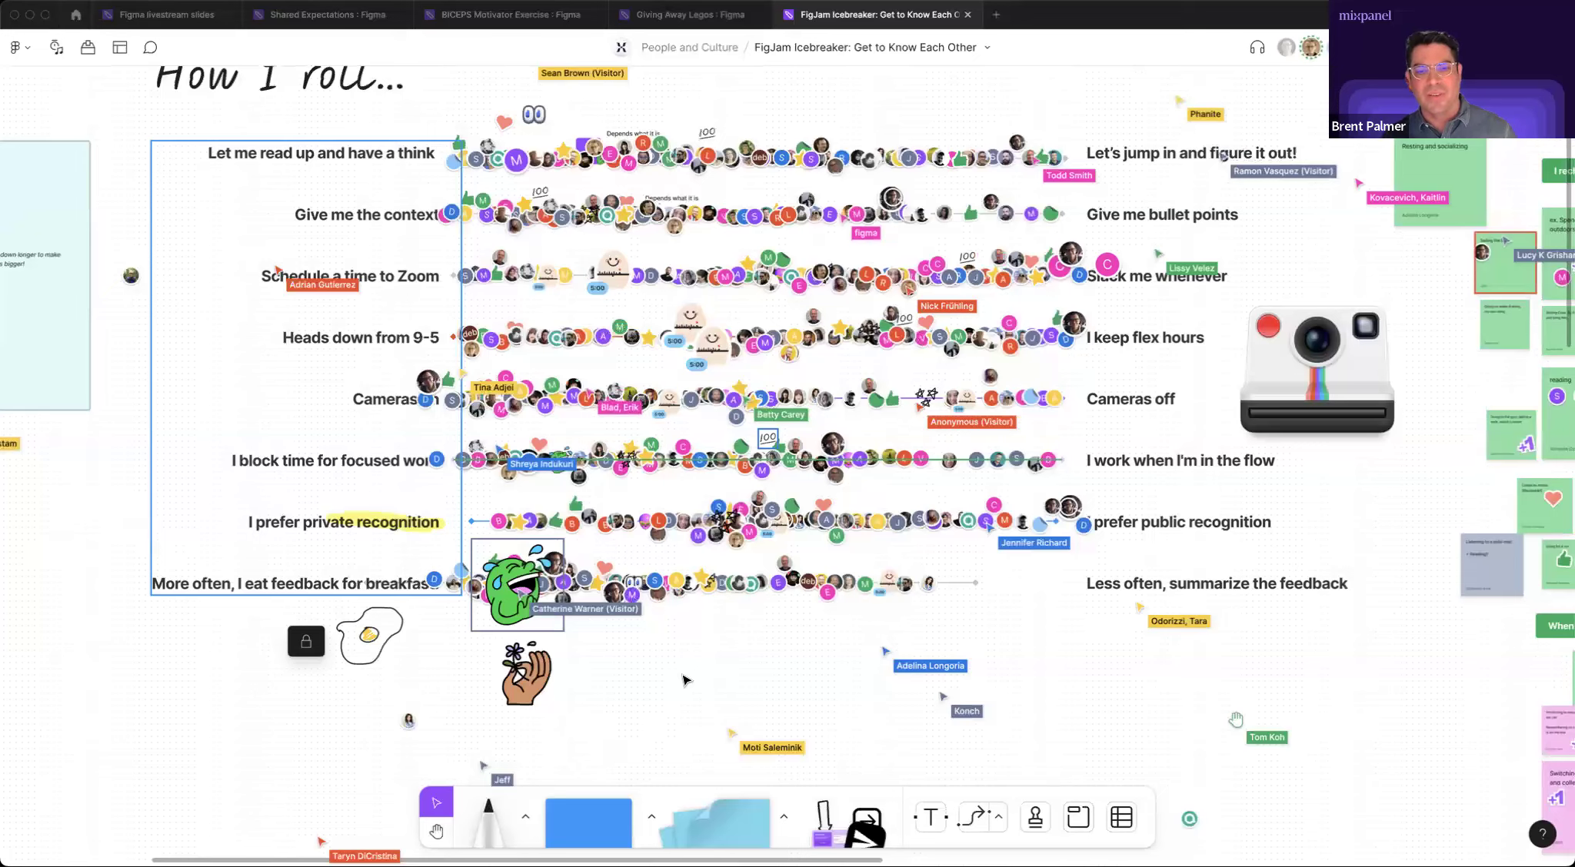
{"action": "scroll", "coordinate": [684, 680], "scroll_direction": "up", "scroll_amount": 1}
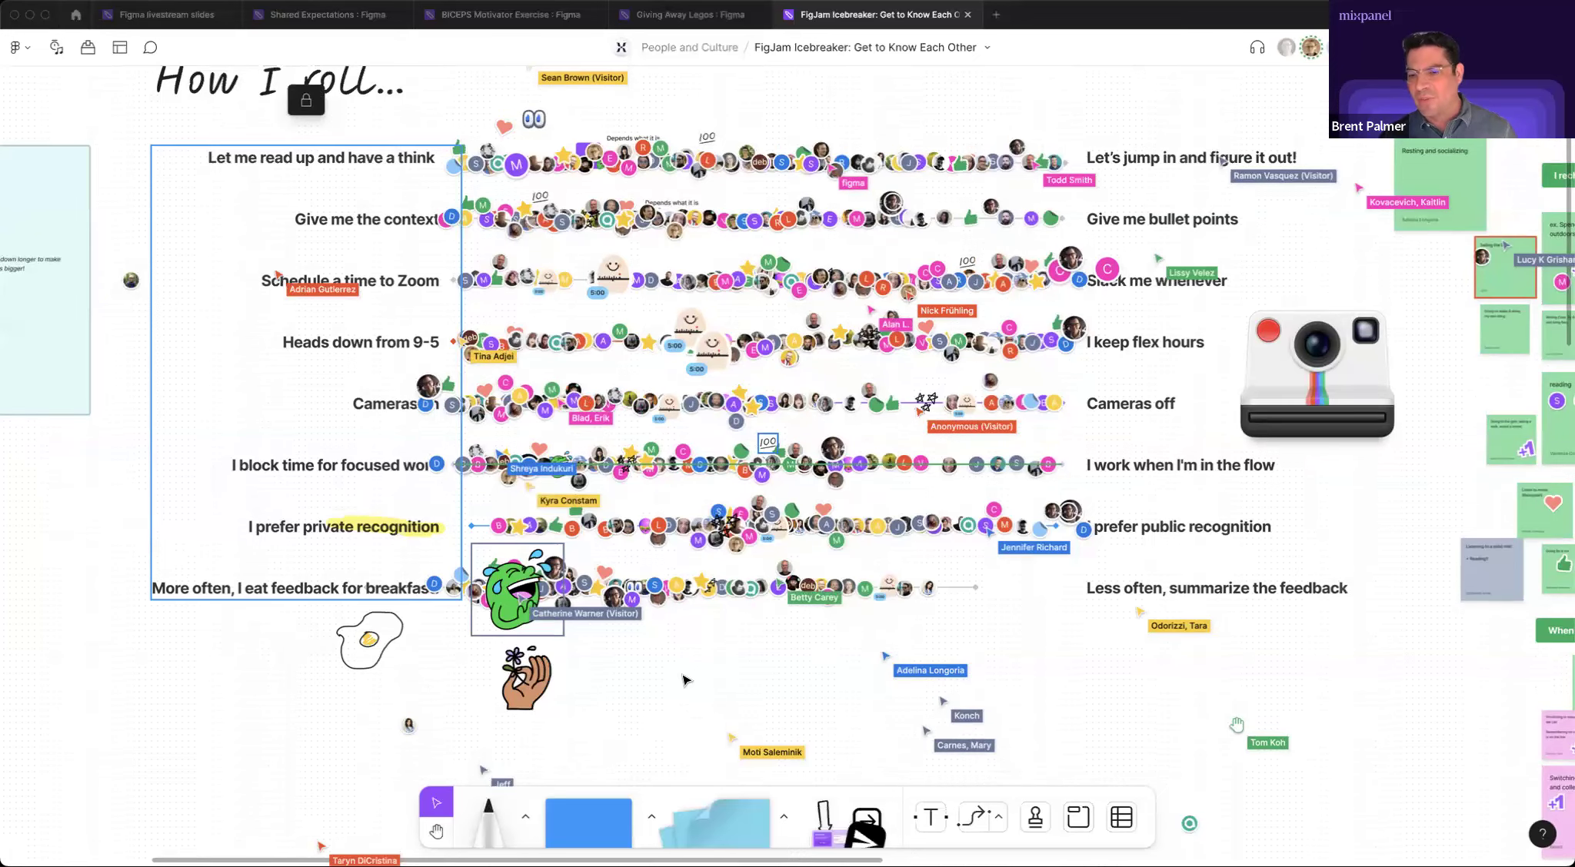
{"action": "scroll", "coordinate": [684, 680], "scroll_direction": "up", "scroll_amount": 3}
{"action": "scroll", "coordinate": [685, 680], "scroll_direction": "left", "scroll_amount": 2}
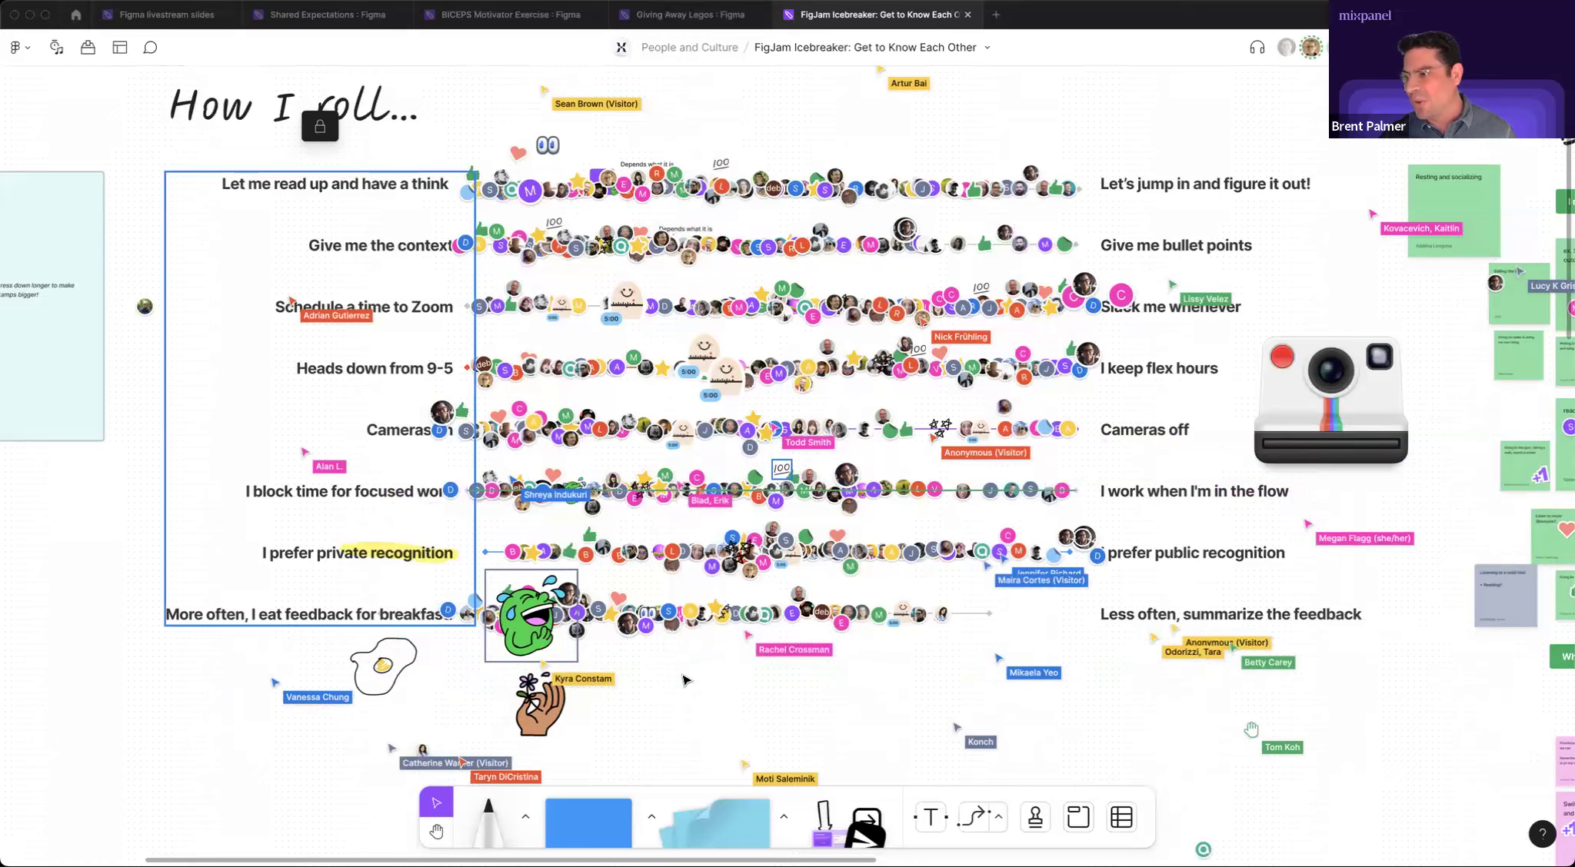
{"action": "scroll", "coordinate": [684, 679], "scroll_direction": "left", "scroll_amount": 5}
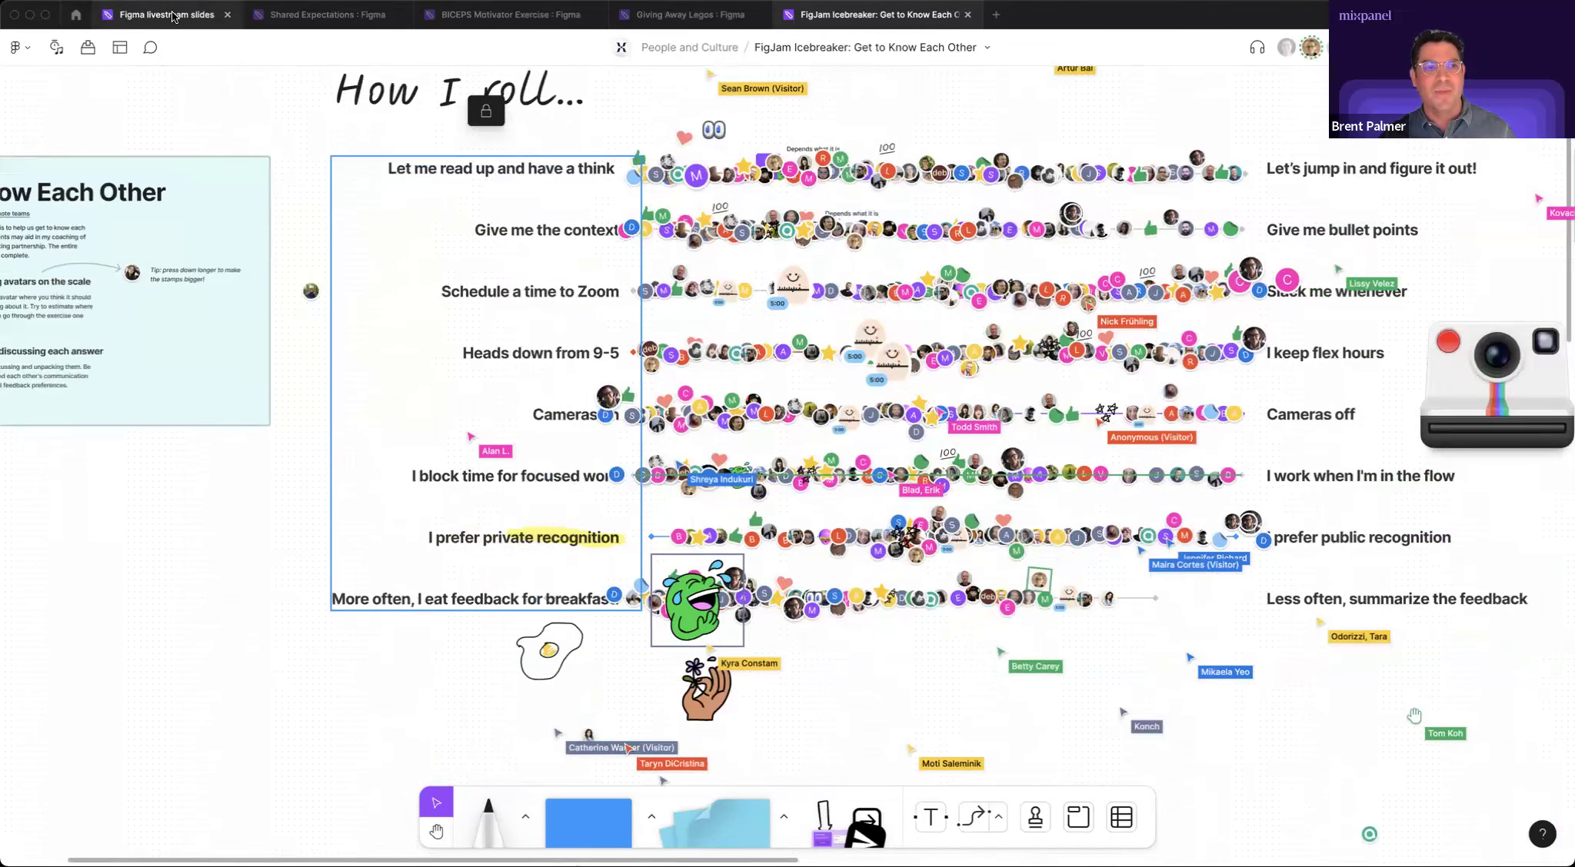
Switch to the Figma livestream slides file and jump from Reflection Time to the quote slide.
{"action": "left_click", "coordinate": [192, 23]}
{"action": "scroll", "coordinate": [678, 341], "scroll_direction": "up", "scroll_amount": 2}
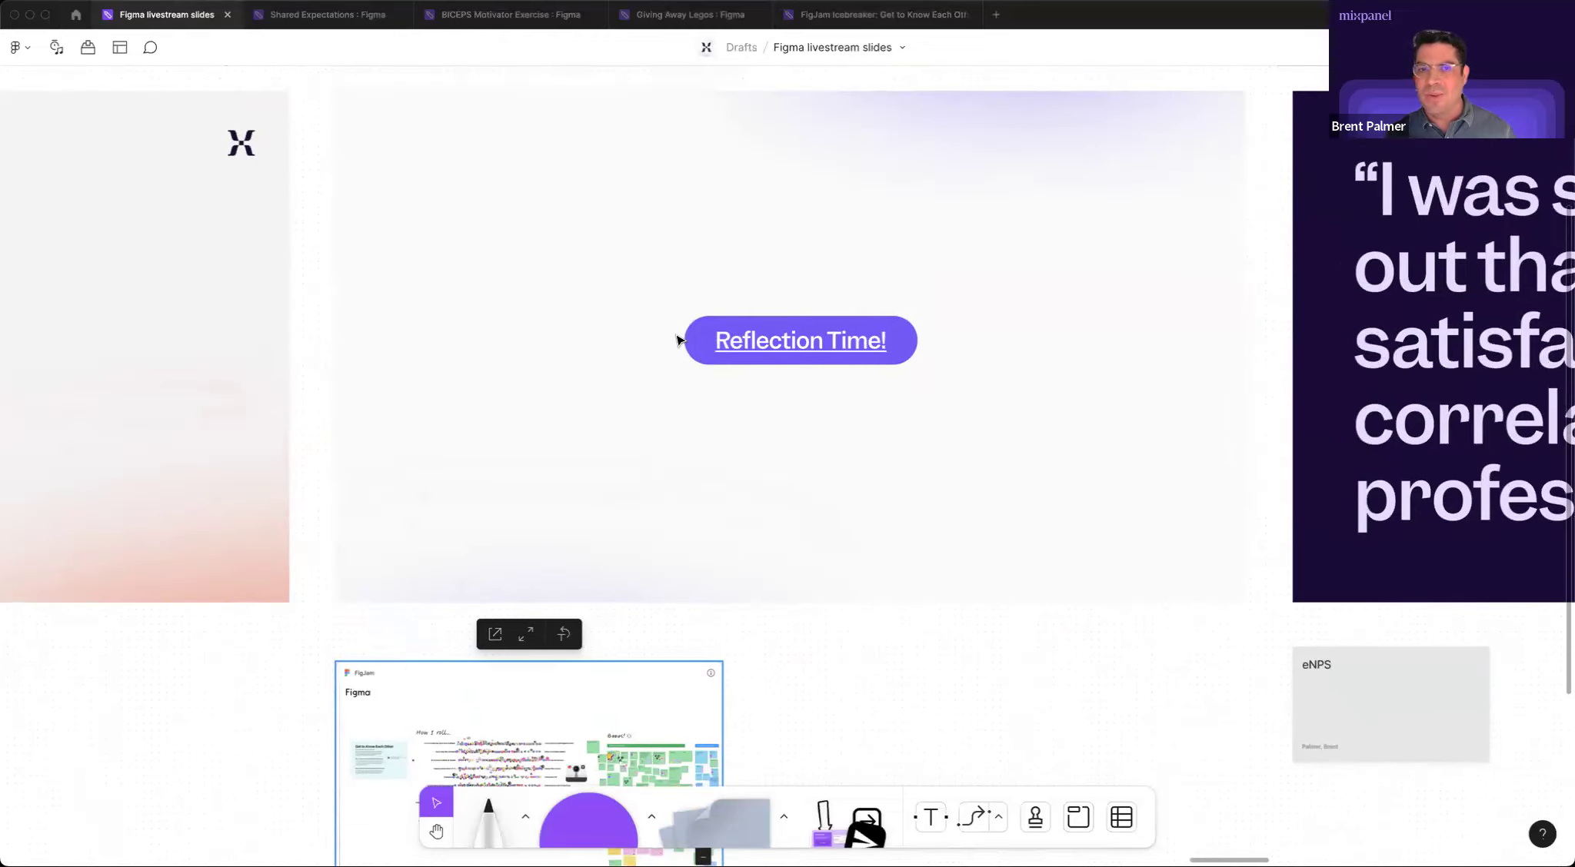
{"action": "scroll", "coordinate": [677, 341], "scroll_direction": "right", "scroll_amount": 1}
{"action": "left_click", "coordinate": [676, 339]}
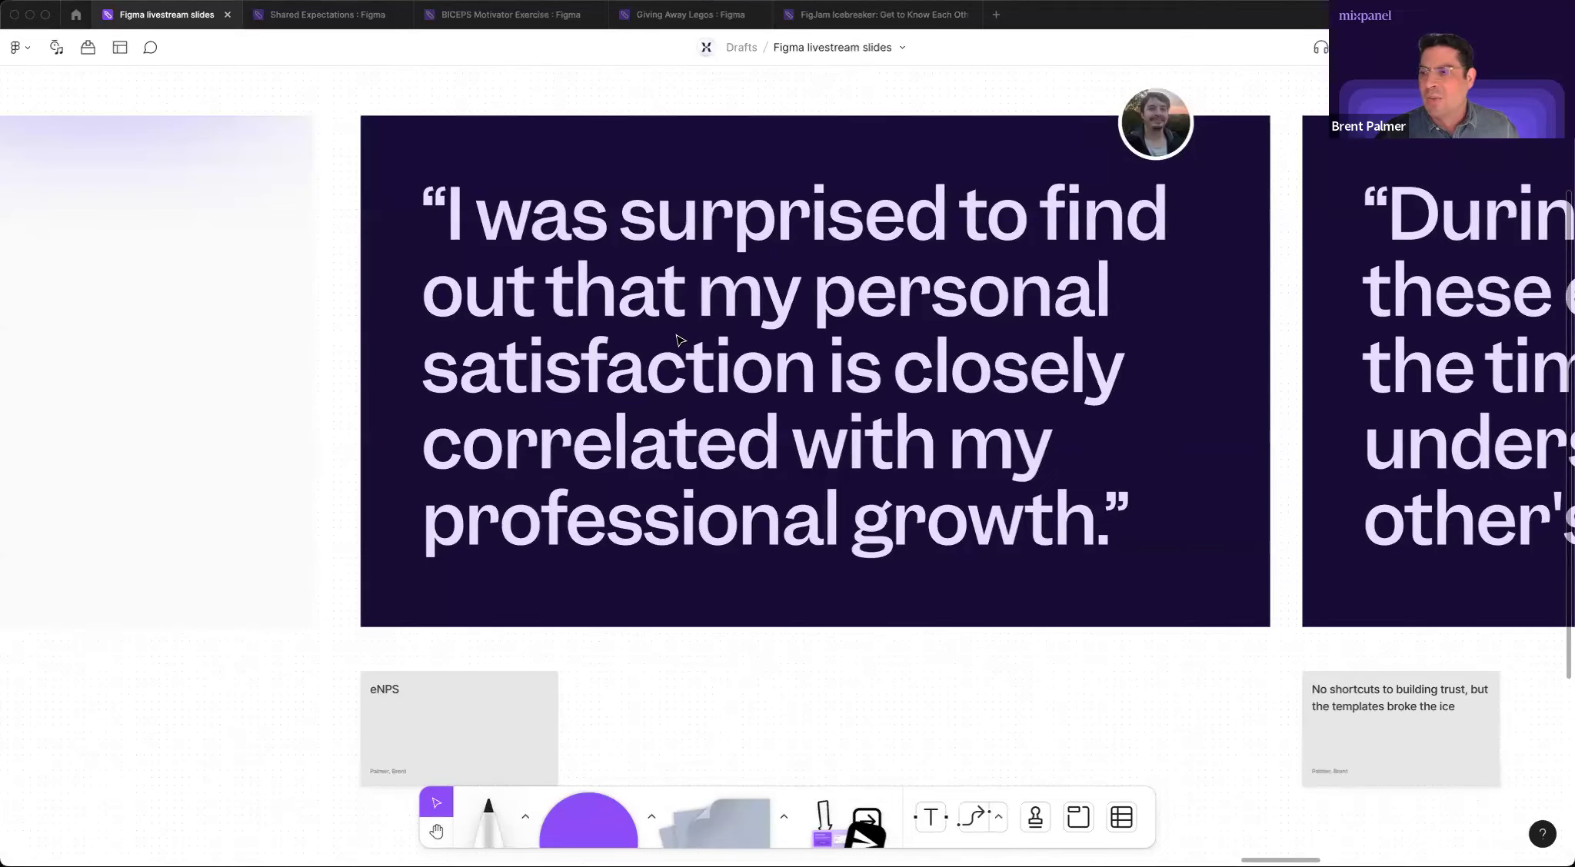
Pan to the next quote slide and select, then deselect, the eNPS card.
{"action": "scroll", "coordinate": [678, 339], "scroll_direction": "right", "scroll_amount": 2}
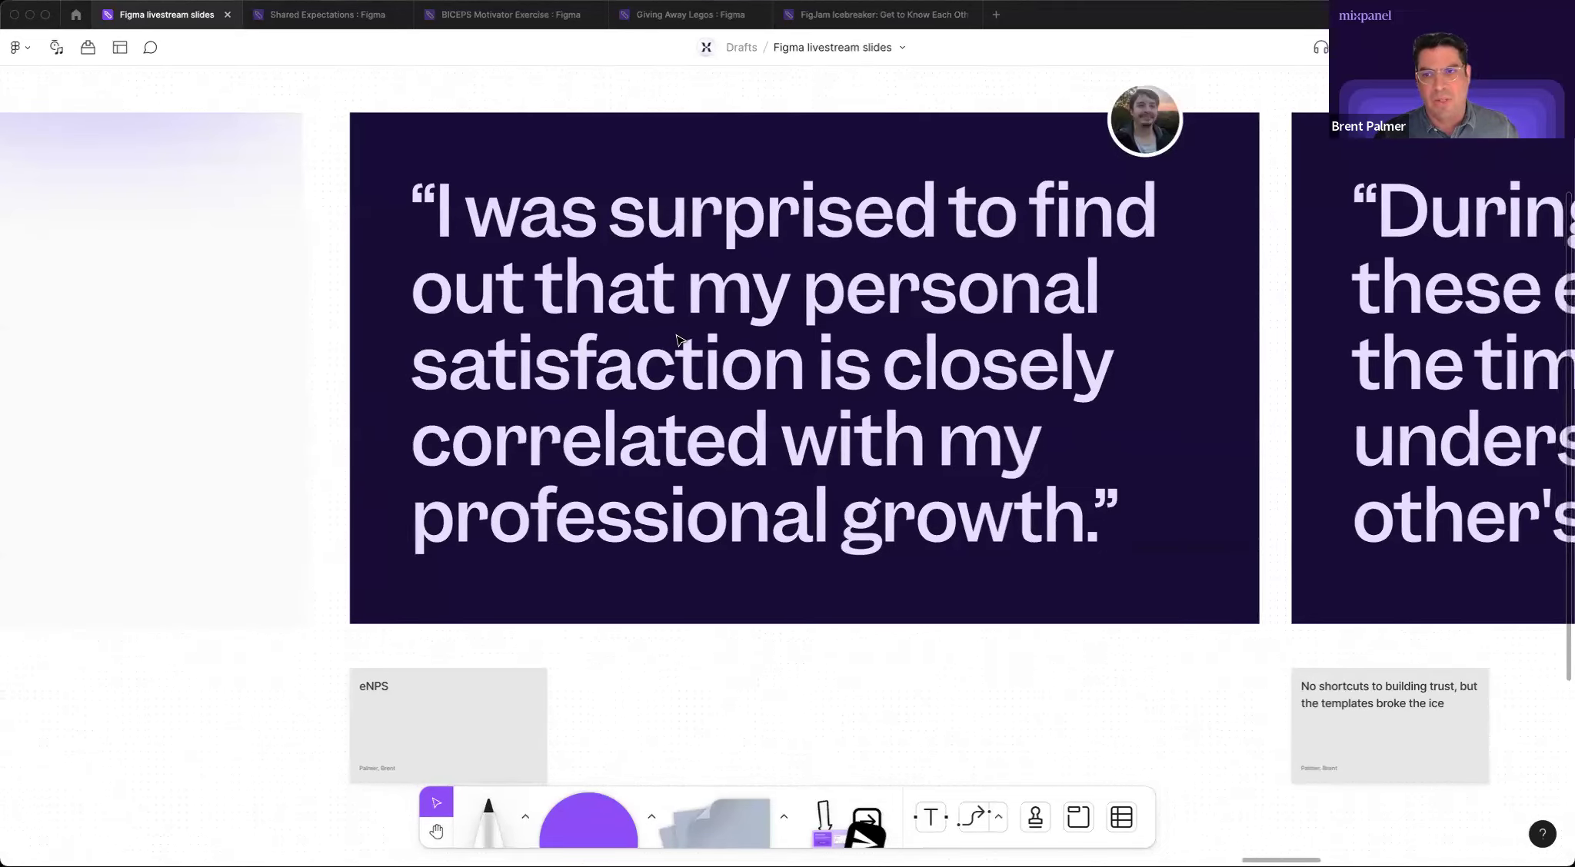
{"action": "left_click", "coordinate": [393, 672]}
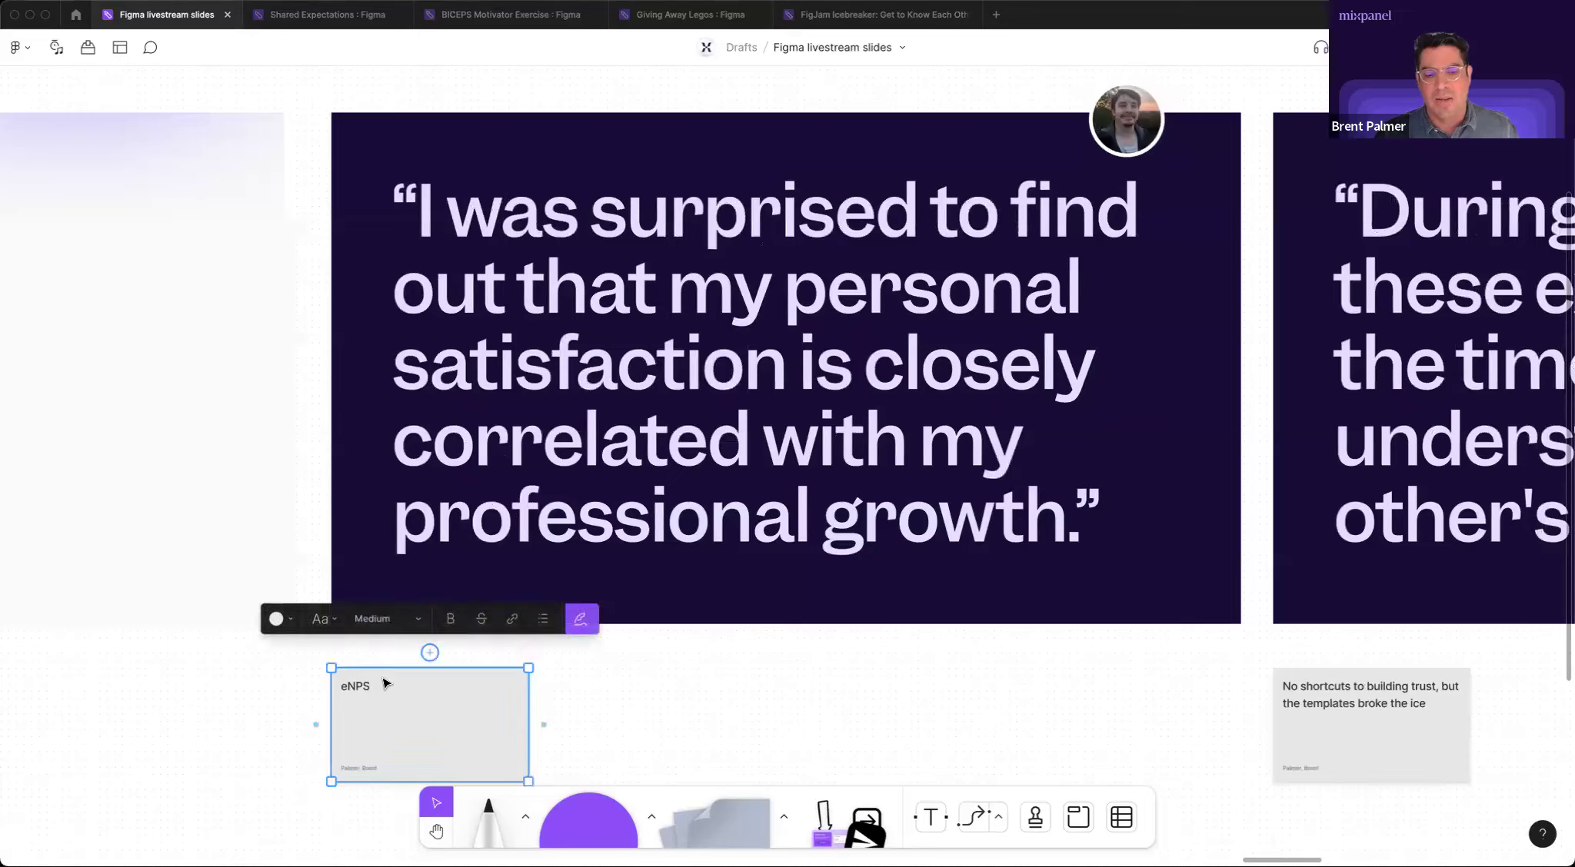
{"action": "left_click", "coordinate": [678, 669]}
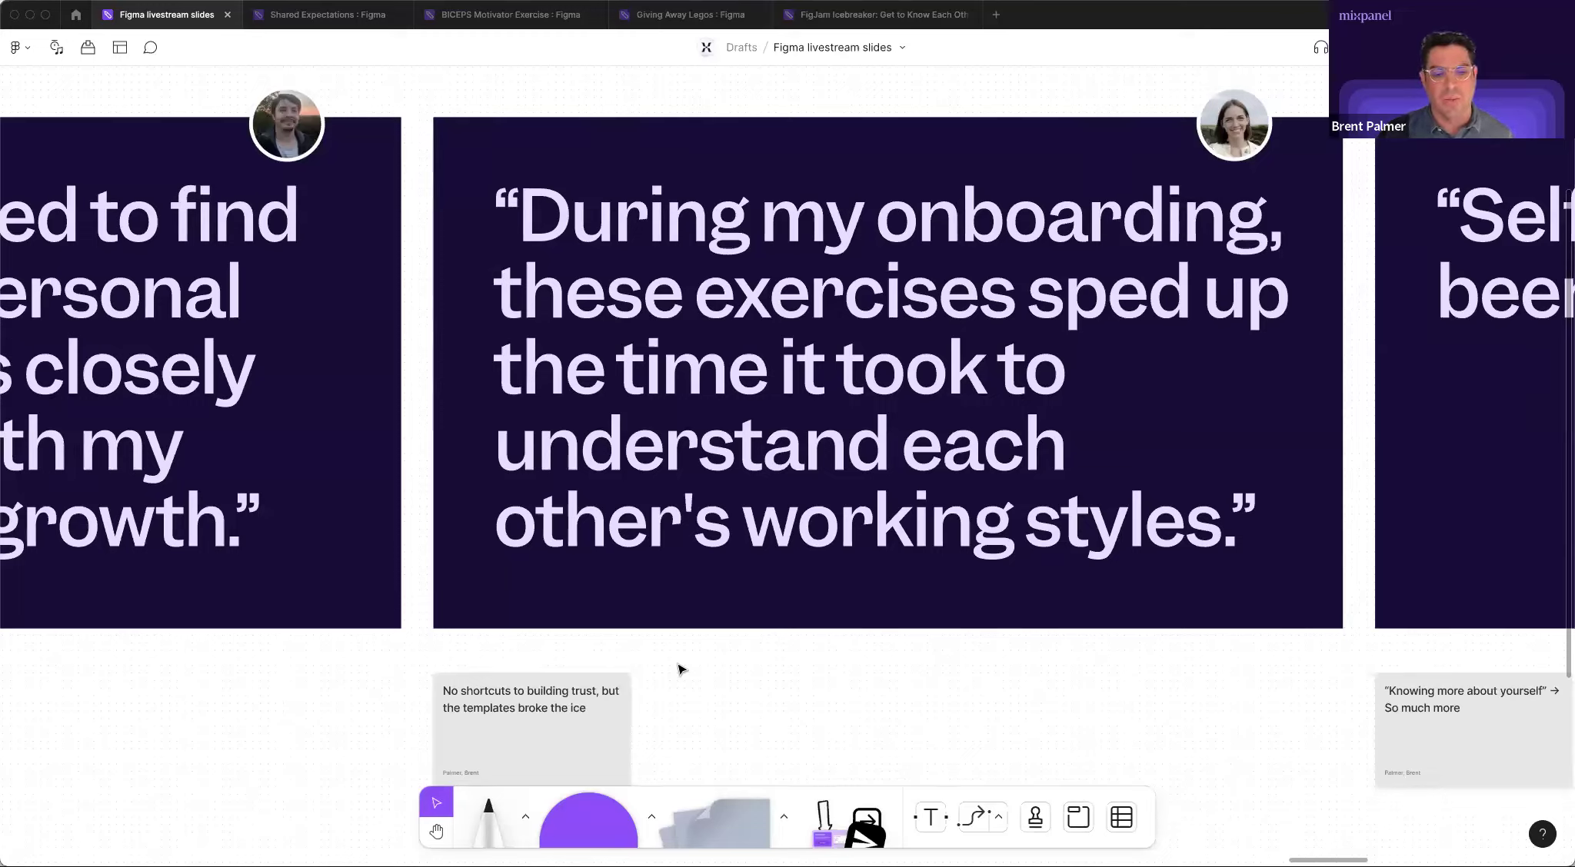
{"action": "scroll", "coordinate": [681, 669], "scroll_direction": "right", "scroll_amount": 10}
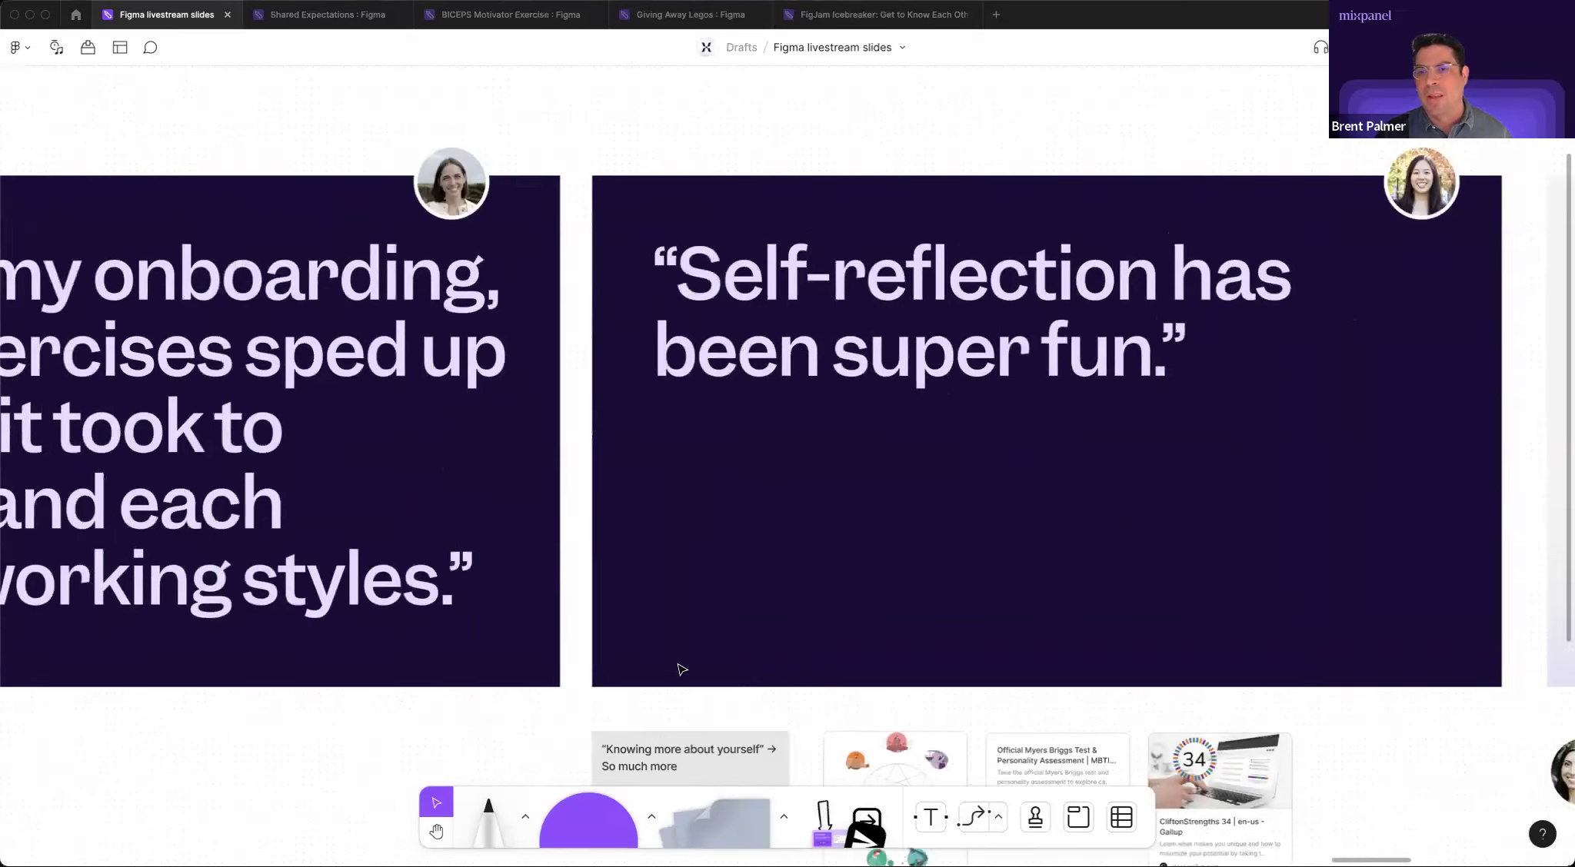
{"action": "scroll", "coordinate": [681, 669], "scroll_direction": "right", "scroll_amount": 3}
{"action": "scroll", "coordinate": [681, 669], "scroll_direction": "down", "scroll_amount": 1}
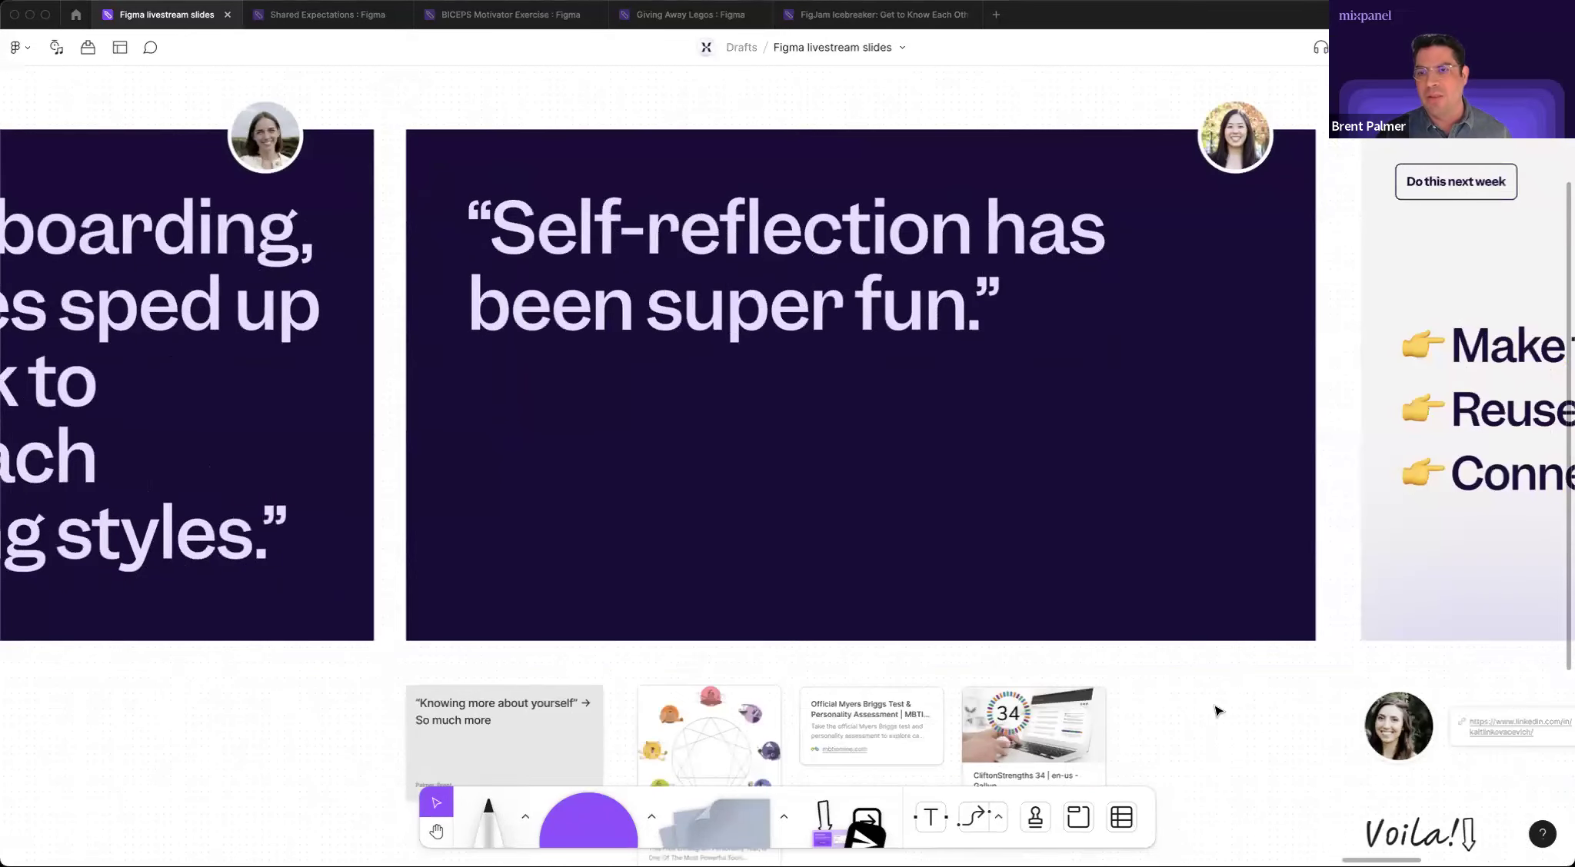
{"action": "scroll", "coordinate": [1216, 710], "scroll_direction": "down", "scroll_amount": 1}
{"action": "scroll", "coordinate": [1217, 710], "scroll_direction": "right", "scroll_amount": 2}
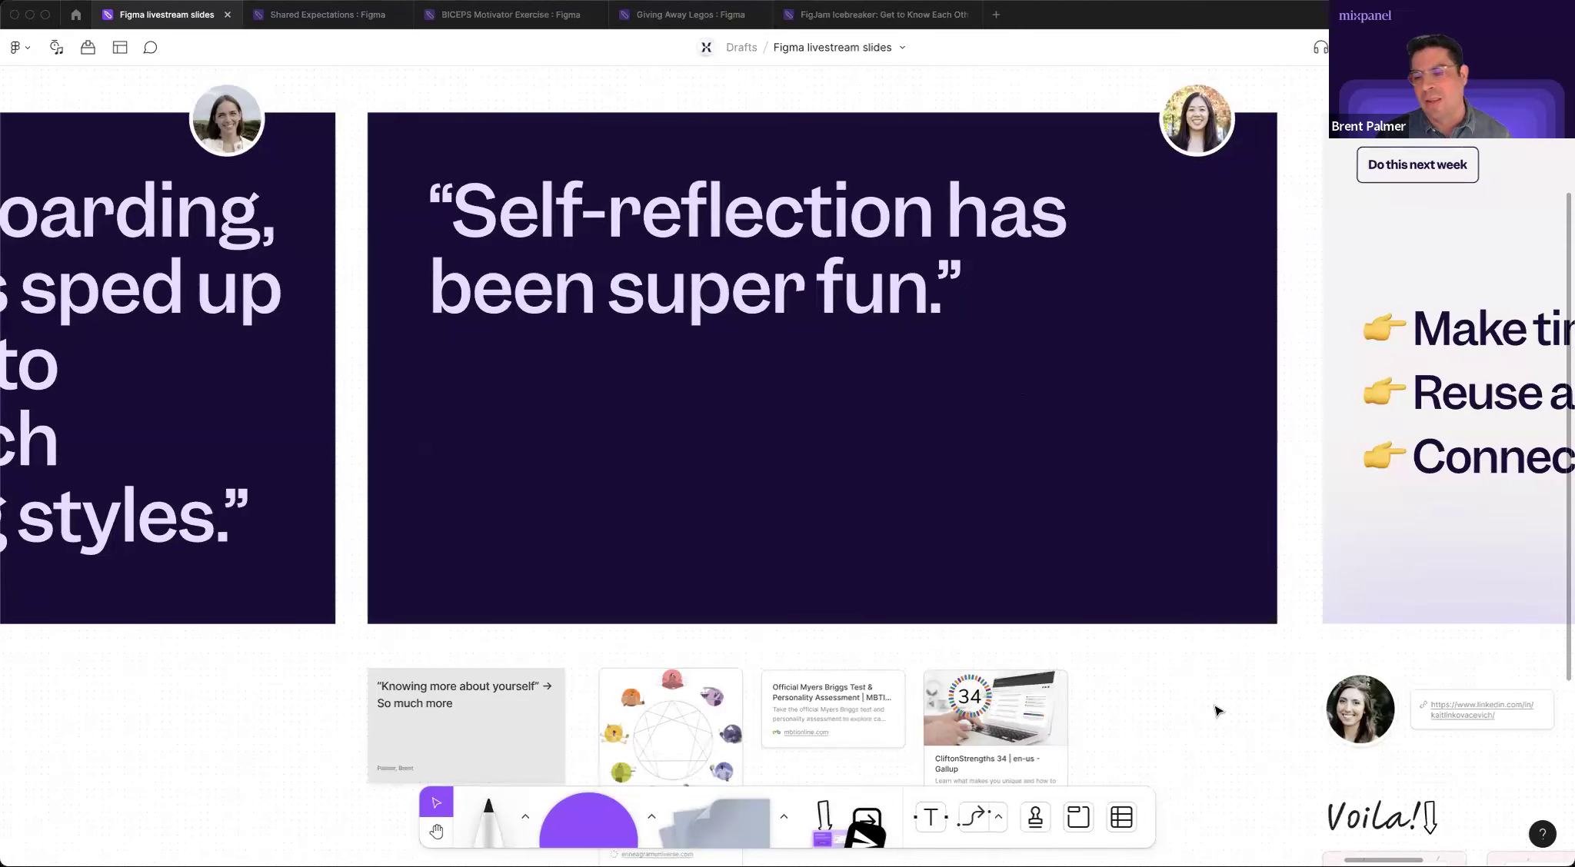
{"action": "scroll", "coordinate": [1216, 710], "scroll_direction": "down", "scroll_amount": 5}
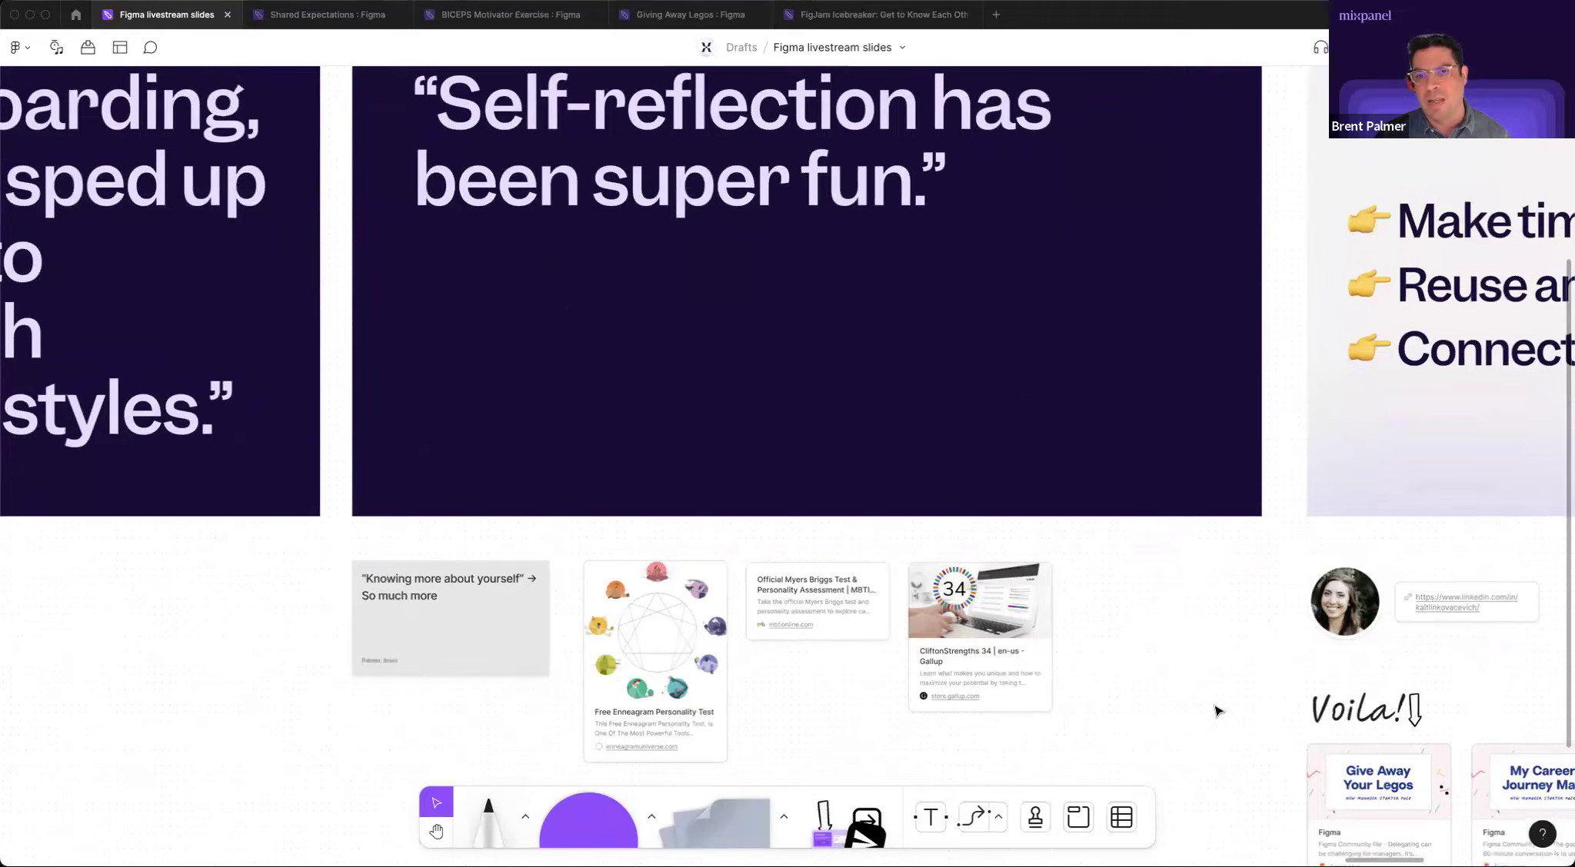
{"action": "scroll", "coordinate": [1215, 711], "scroll_direction": "up", "scroll_amount": 5}
{"action": "scroll", "coordinate": [1216, 710], "scroll_direction": "down", "scroll_amount": 5}
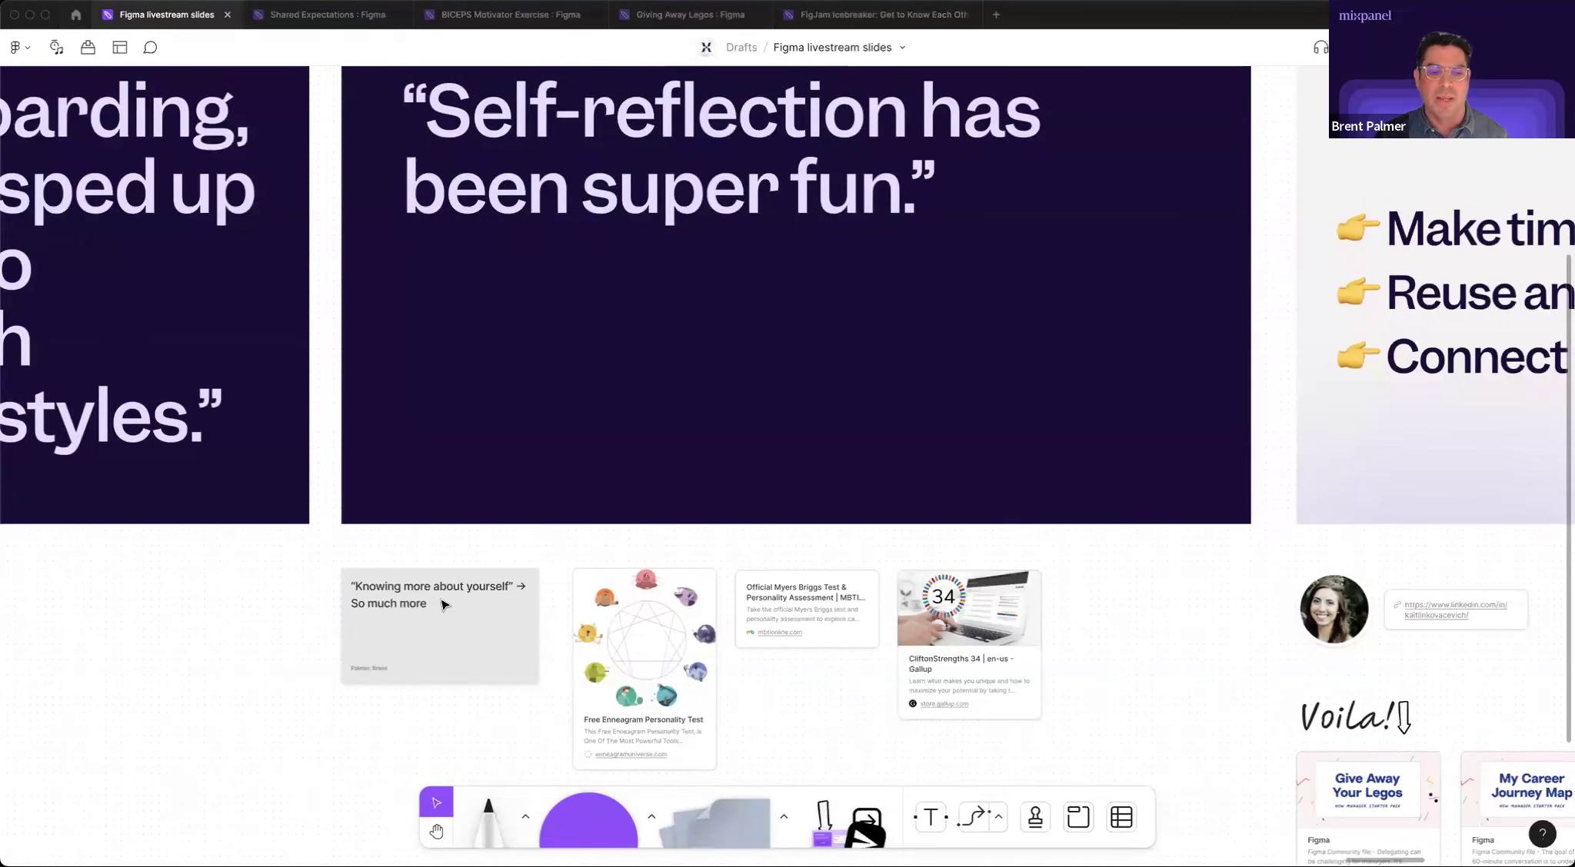
{"action": "scroll", "coordinate": [1061, 653], "scroll_direction": "down", "scroll_amount": 6}
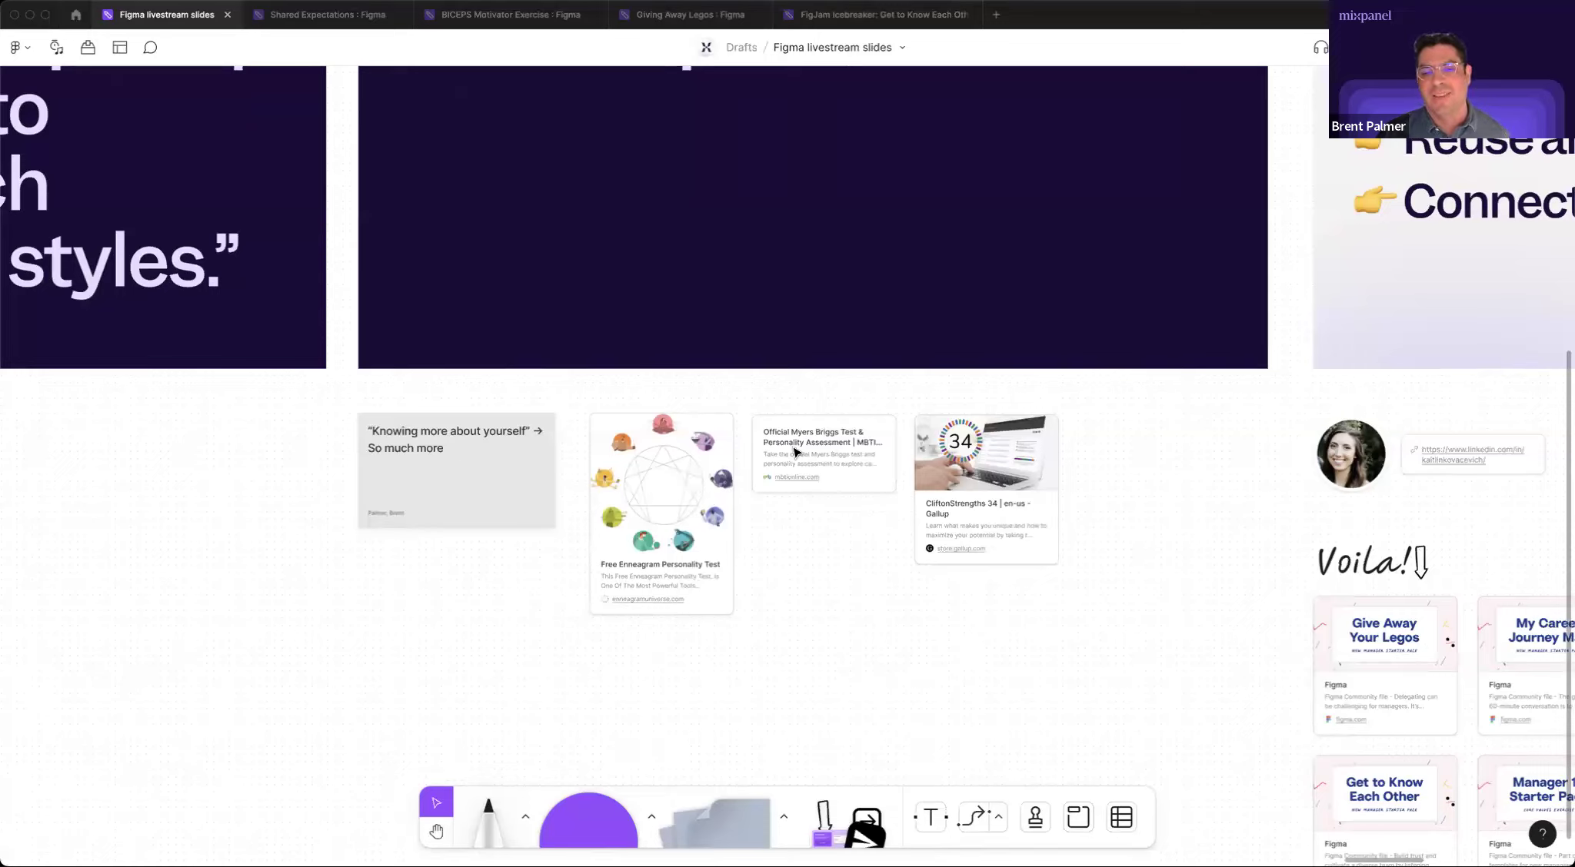
{"action": "right_click", "coordinate": [1006, 457]}
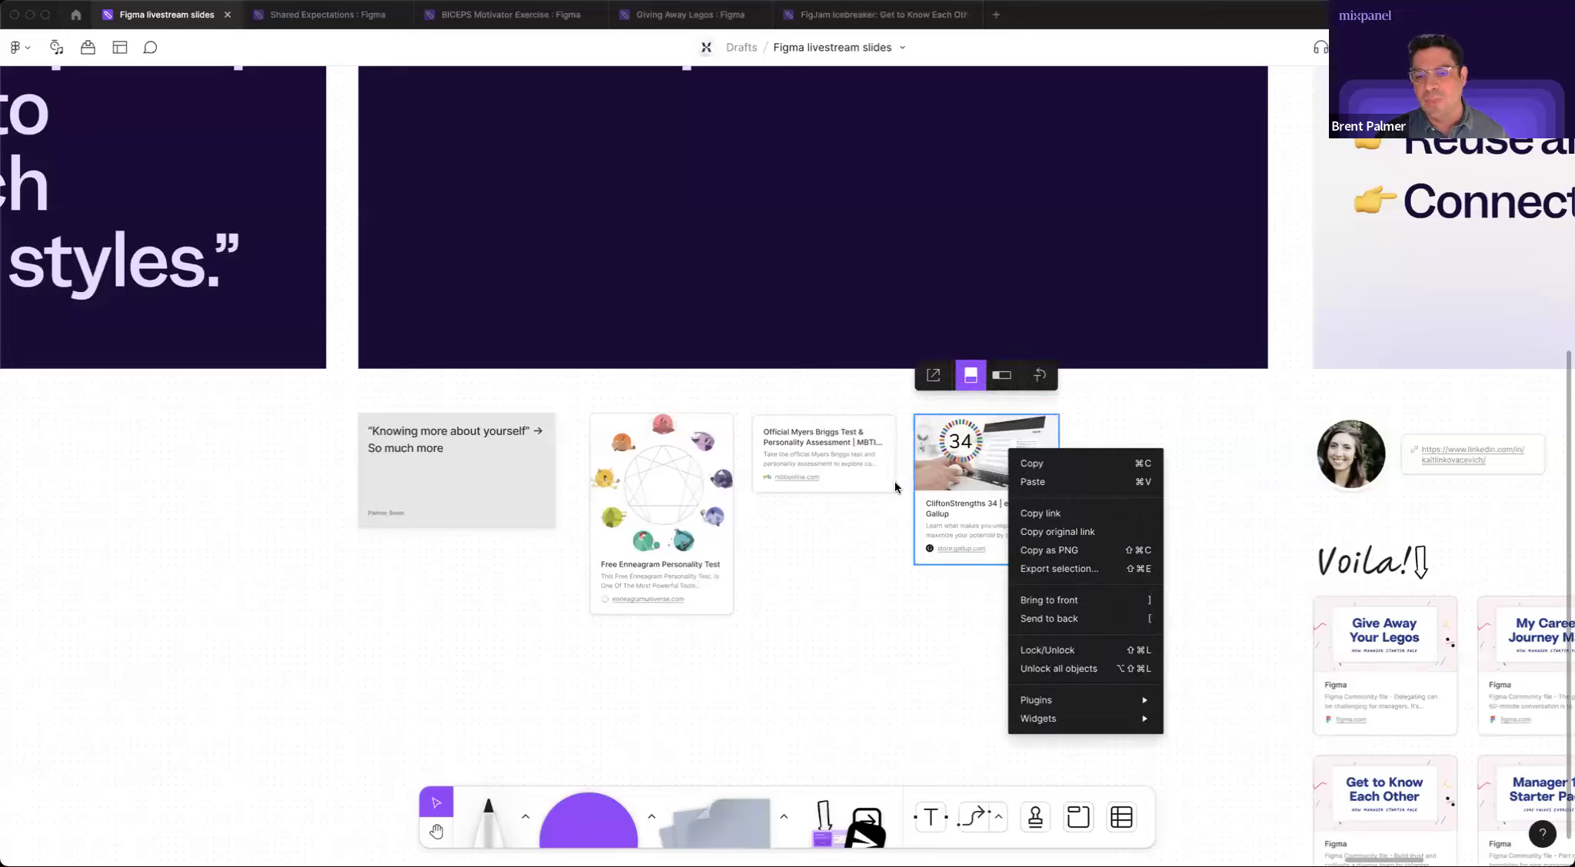
{"action": "key", "text": "Escape"}
{"action": "left_click", "coordinate": [875, 552]}
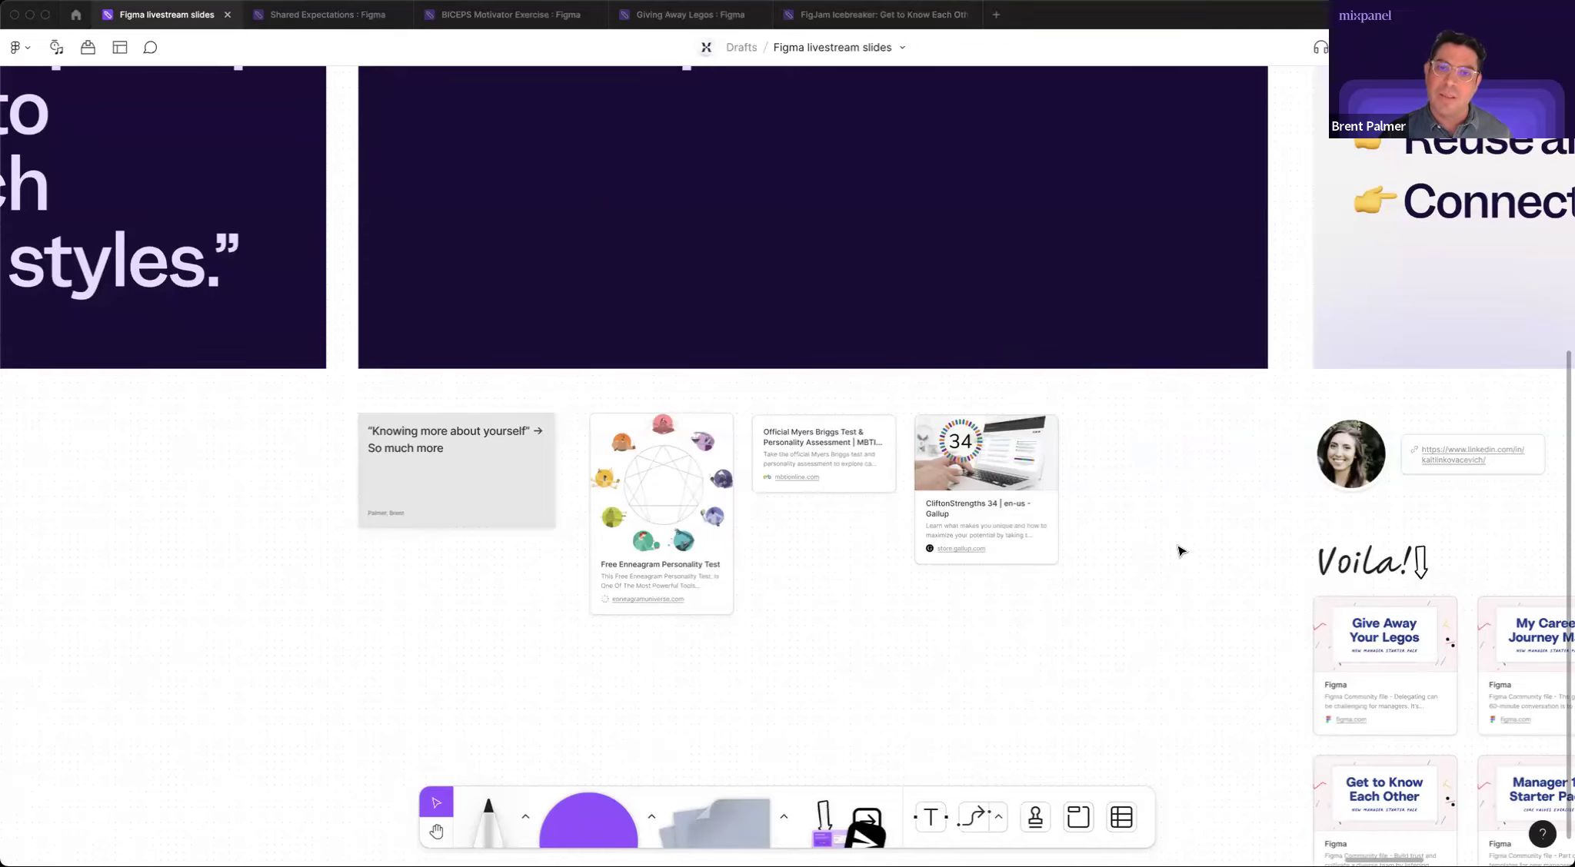
{"action": "scroll", "coordinate": [1180, 551], "scroll_direction": "up", "scroll_amount": 5}
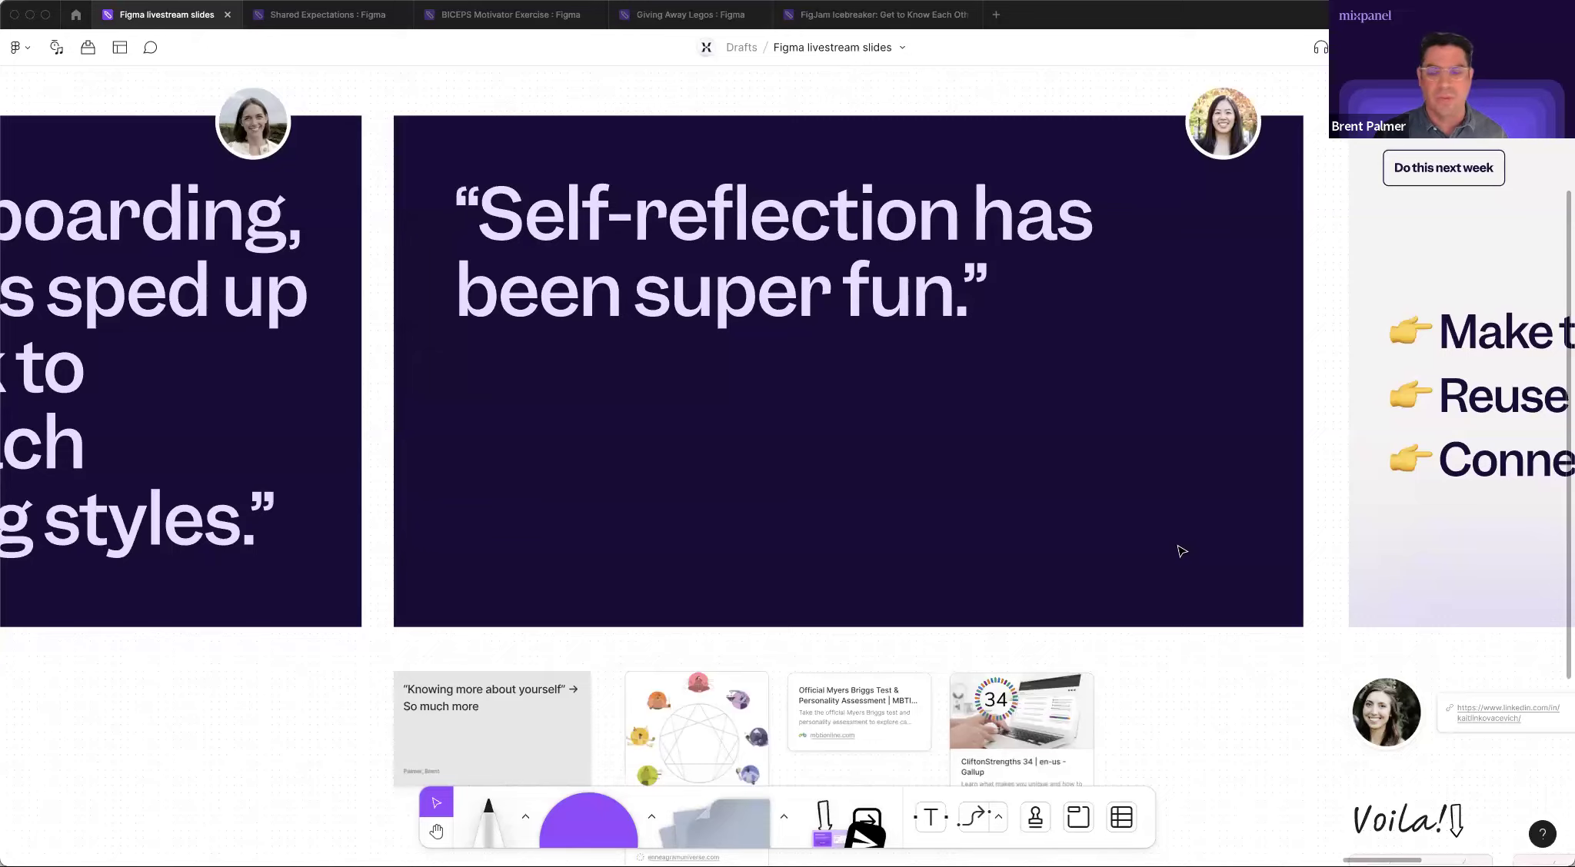
Pan to the 'Do this next week' slide and highlight its first takeaway bullet.
{"action": "scroll", "coordinate": [1180, 550], "scroll_direction": "right", "scroll_amount": 10}
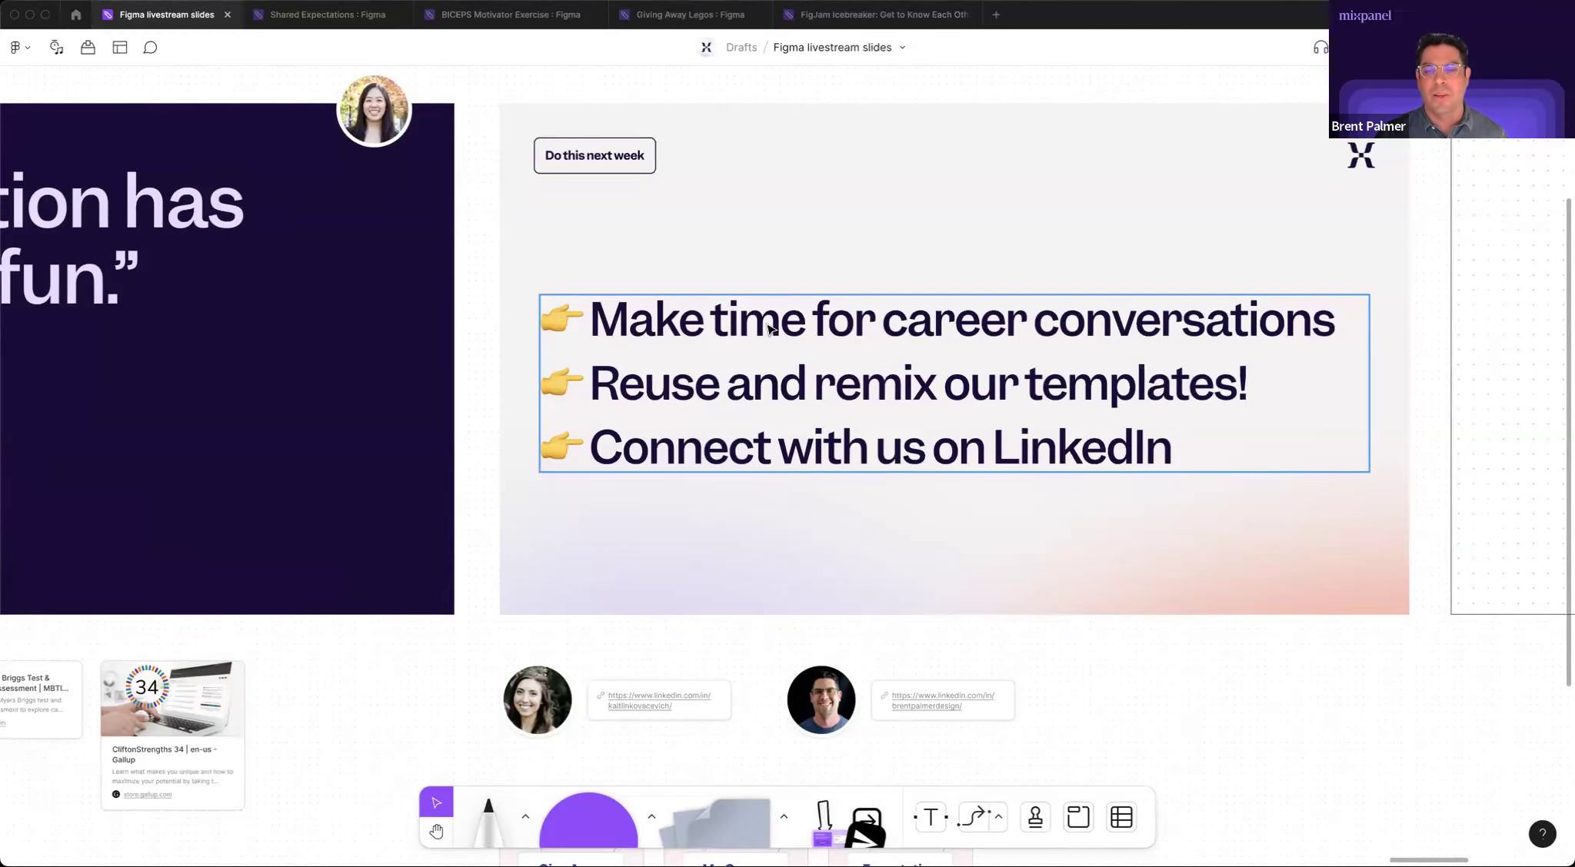
{"action": "scroll", "coordinate": [1217, 718], "scroll_direction": "right", "scroll_amount": 2}
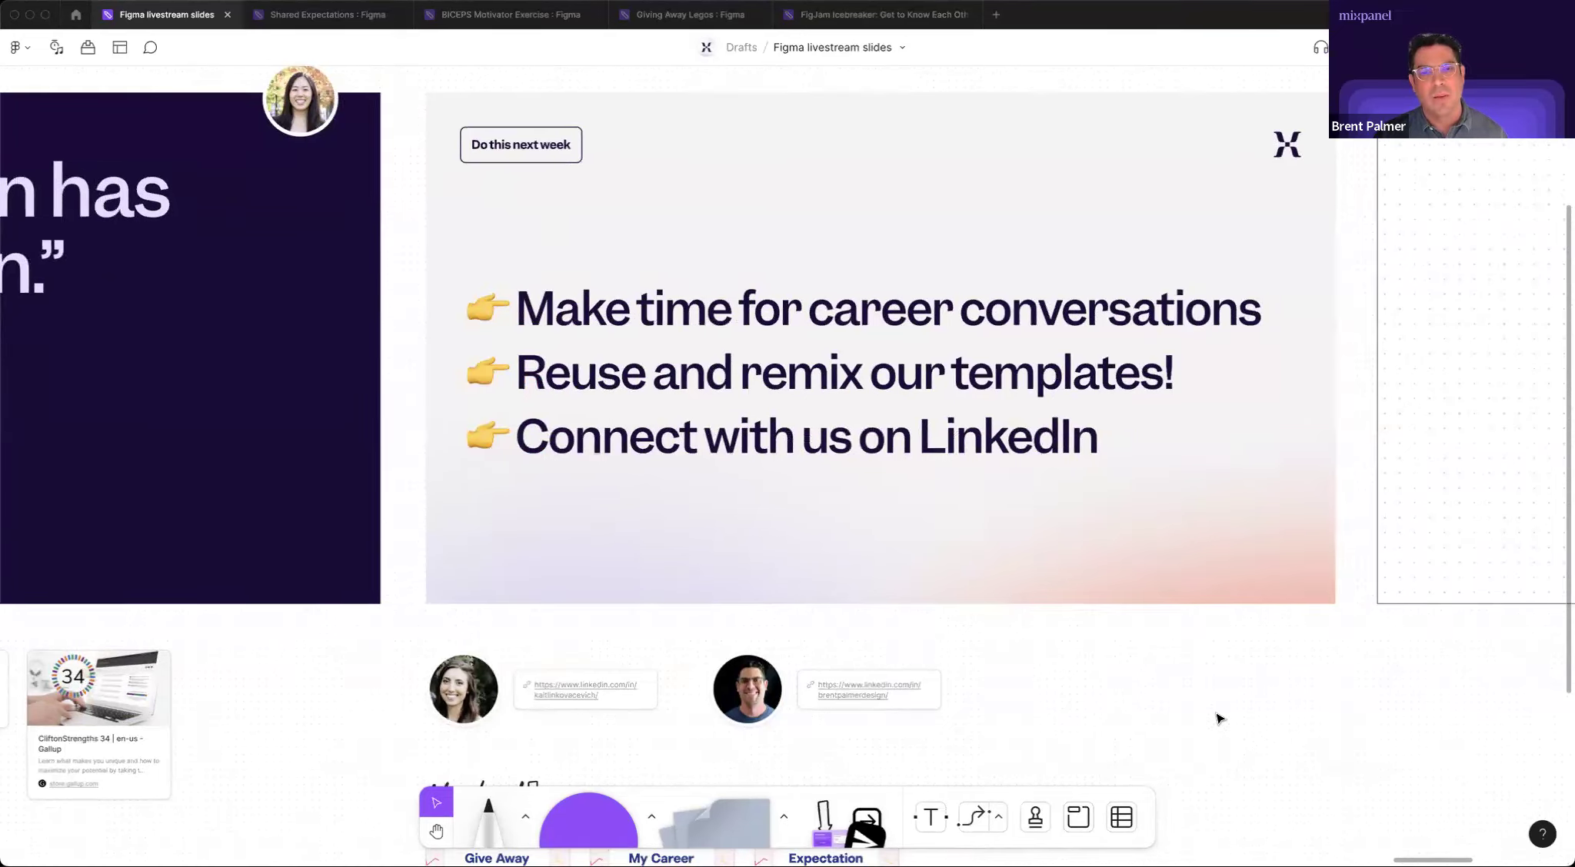
{"action": "double_click", "coordinate": [753, 329]}
{"action": "triple_click", "coordinate": [751, 323]}
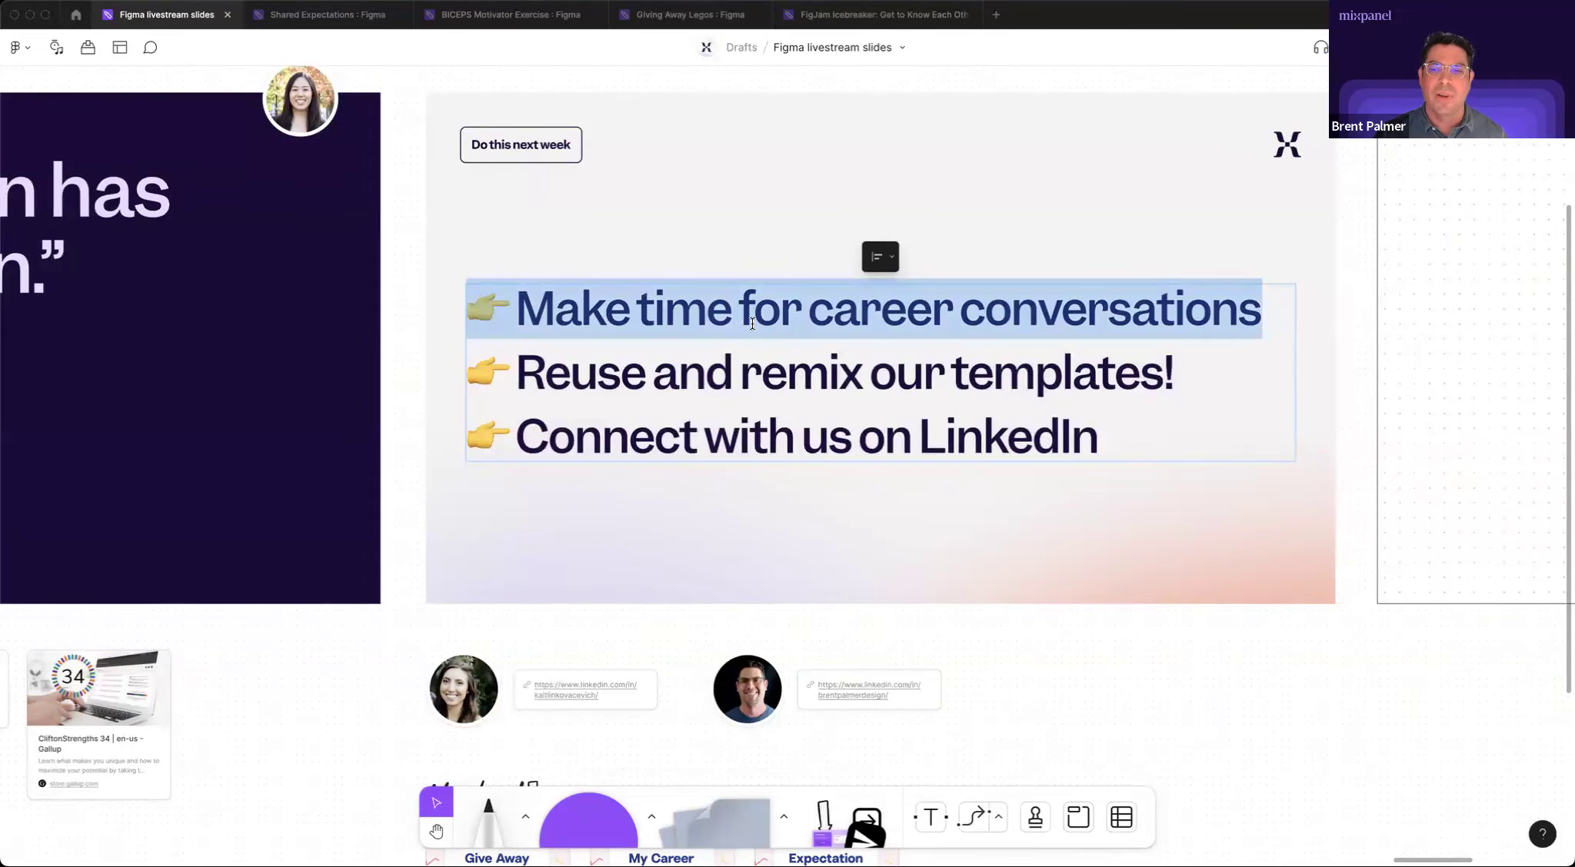
{"action": "key", "text": "Escape"}
{"action": "left_click", "coordinate": [1089, 673]}
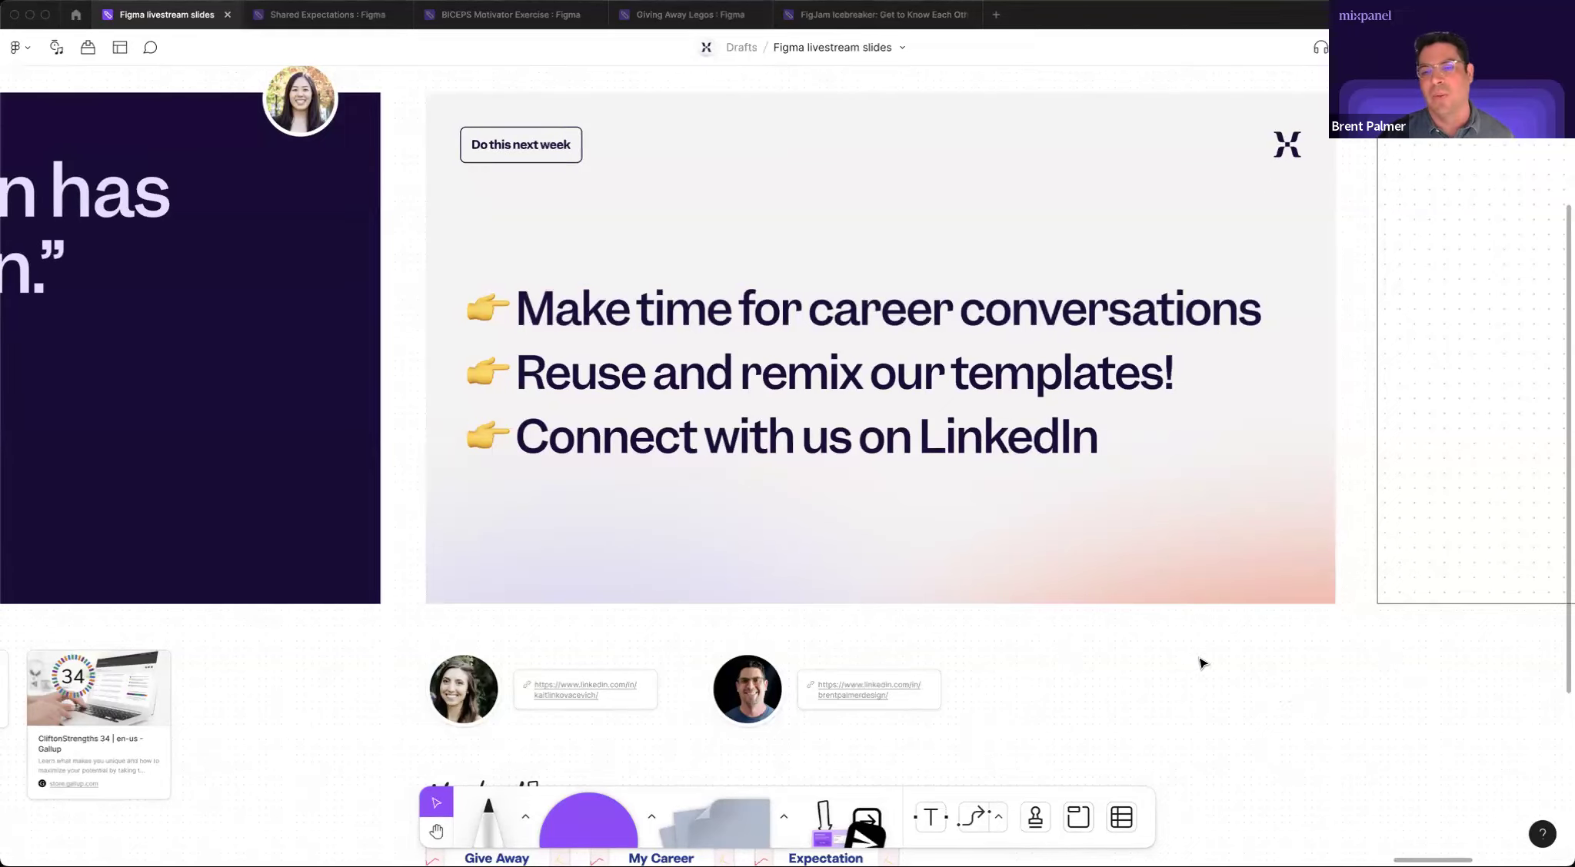
Highlight the second bullet, 'Reuse and remix our templates!'.
{"action": "left_click", "coordinate": [903, 424]}
{"action": "double_click", "coordinate": [846, 398]}
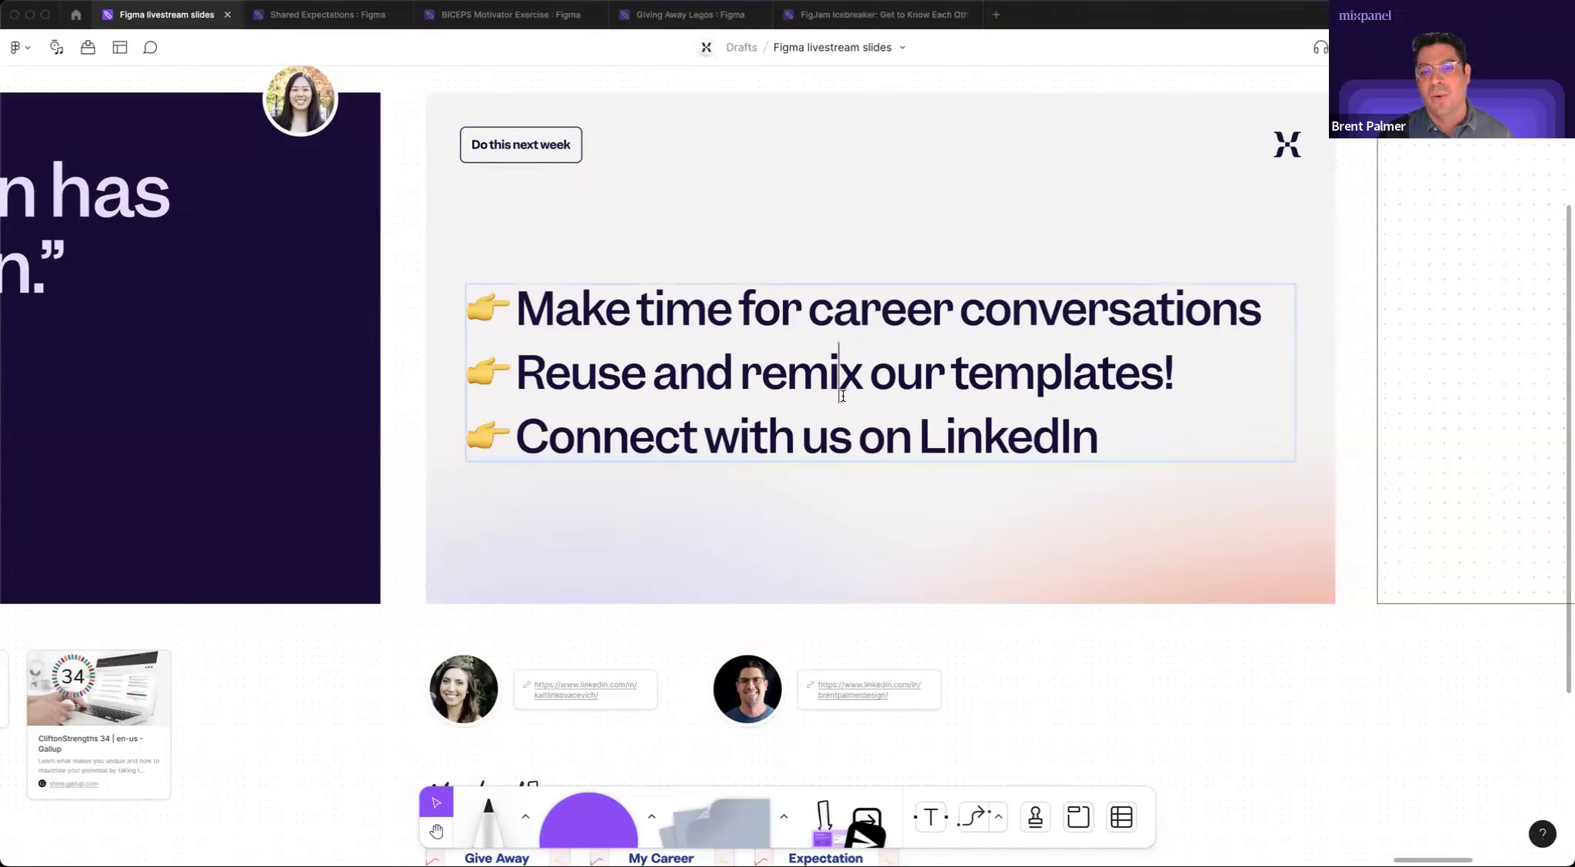
{"action": "double_click", "coordinate": [833, 390]}
{"action": "left_click", "coordinate": [833, 390]}
{"action": "triple_click", "coordinate": [753, 382]}
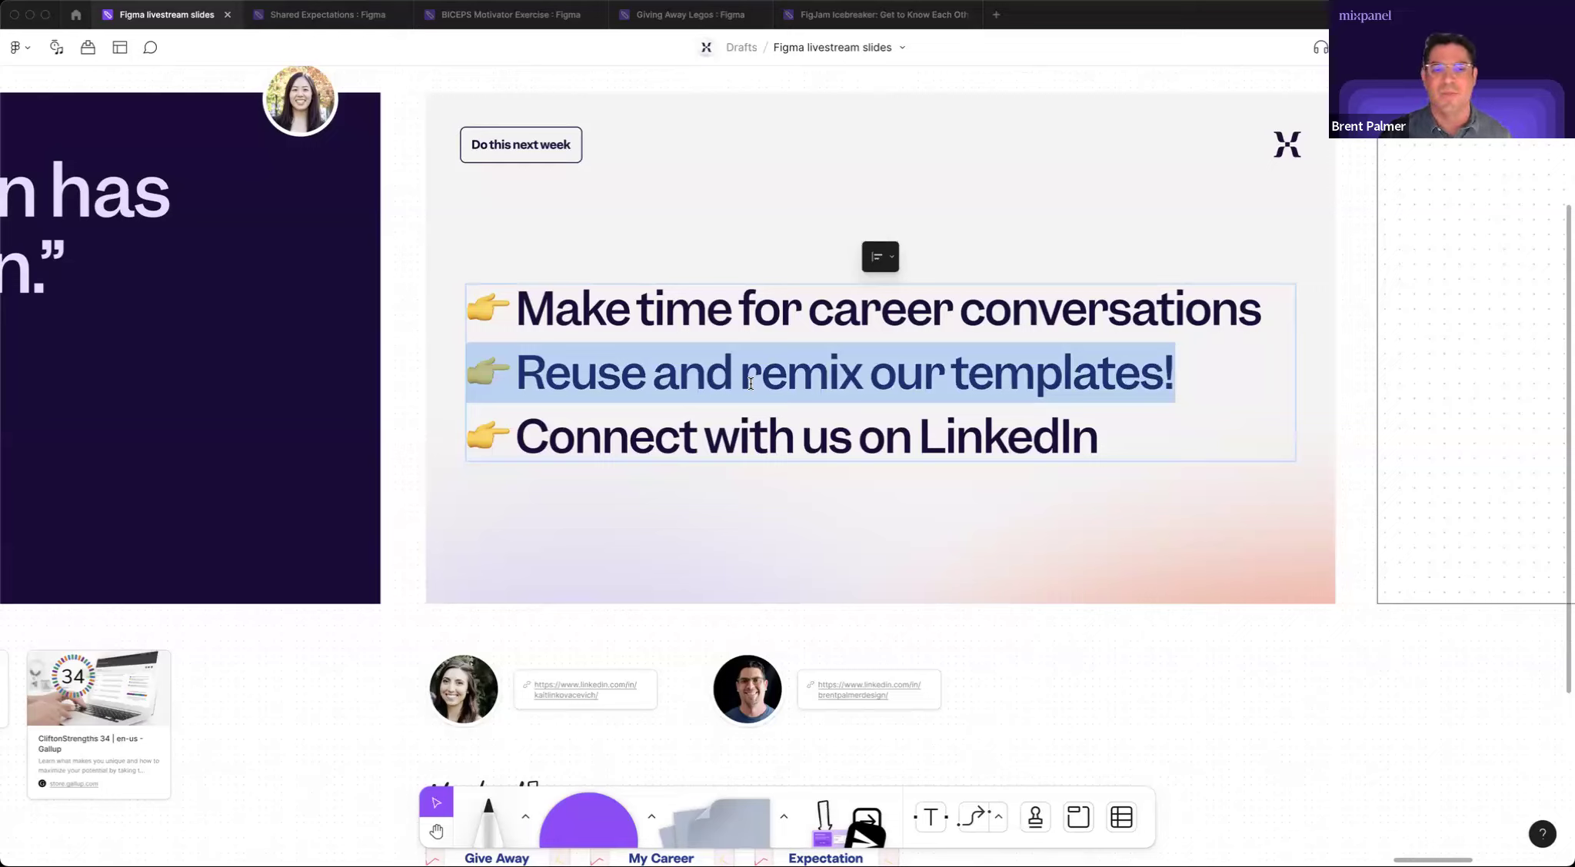
{"action": "key", "text": "Escape"}
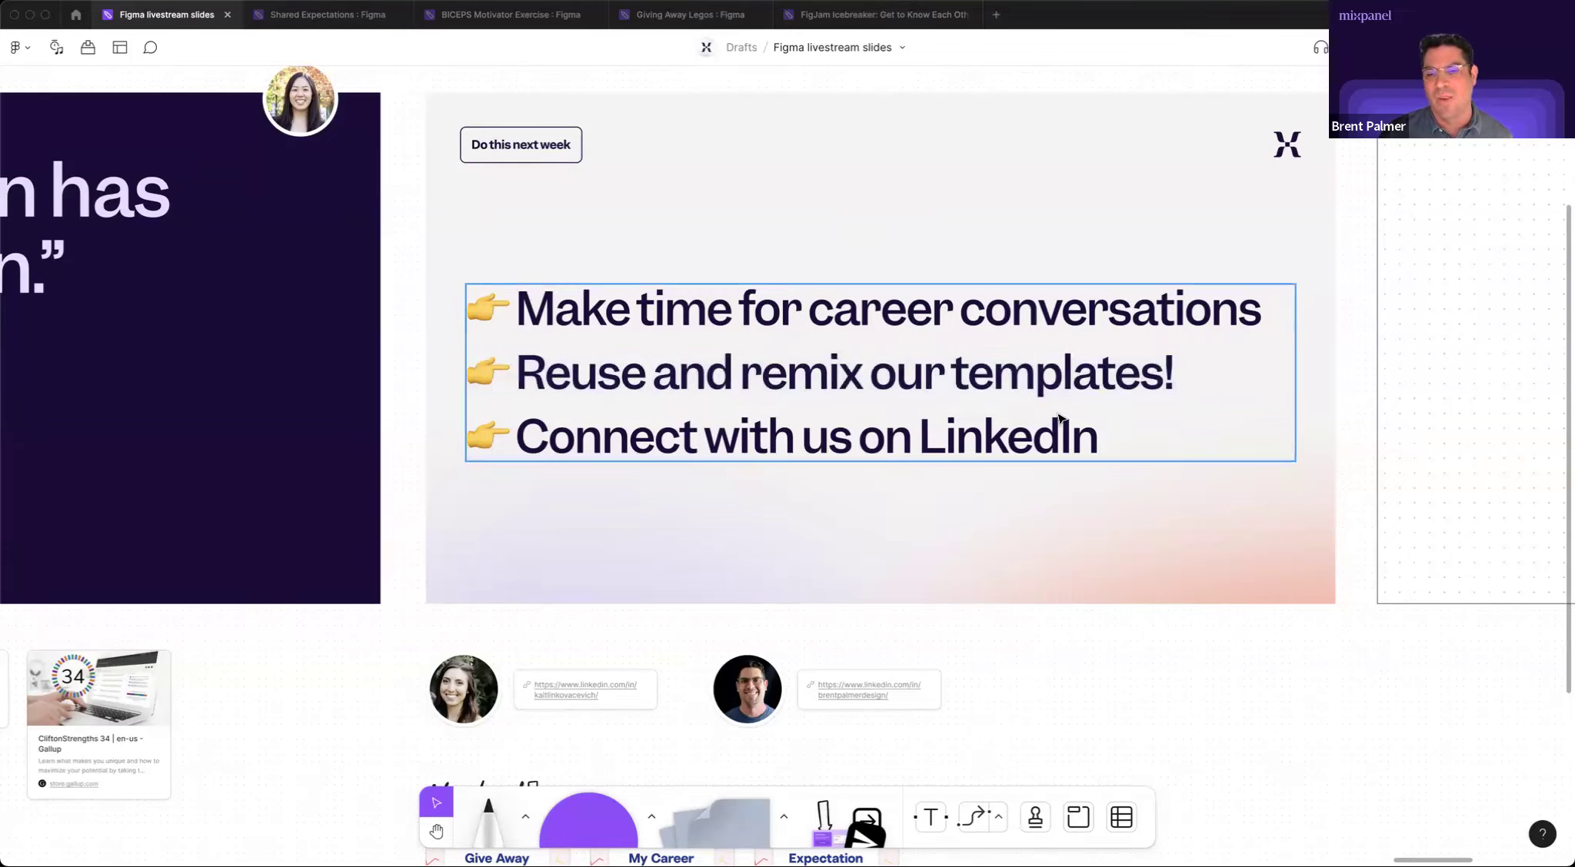
{"action": "triple_click", "coordinate": [1015, 378]}
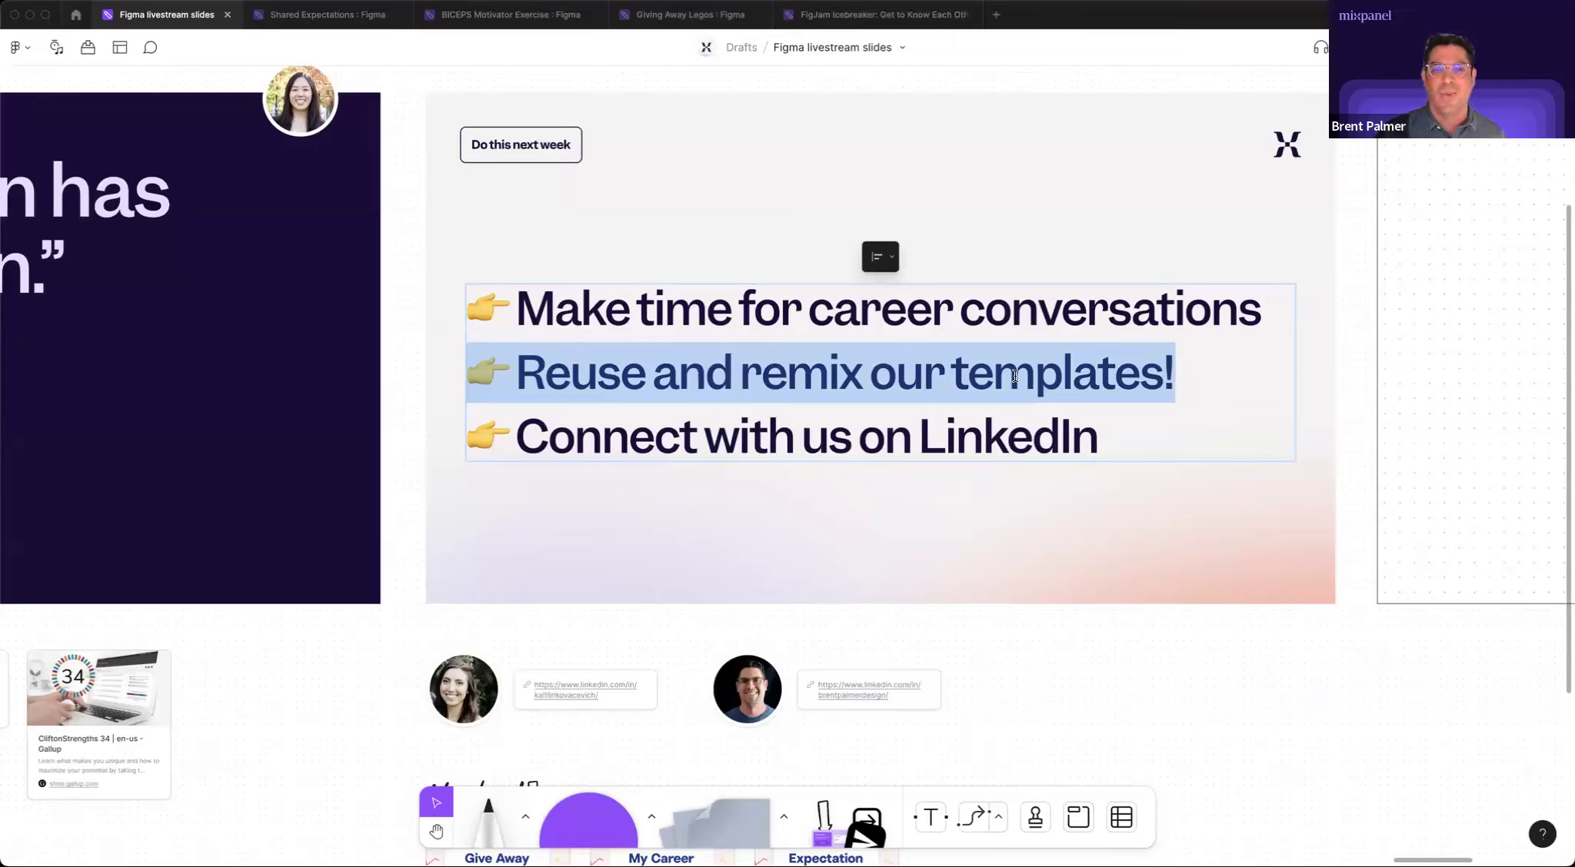
Highlight the third bullet, 'Connect with us on LinkedIn', then all three takeaway lines.
{"action": "triple_click", "coordinate": [970, 427]}
{"action": "left_click", "coordinate": [862, 436]}
{"action": "triple_click", "coordinate": [862, 436]}
{"action": "key", "text": "super+a"}
{"action": "left_click", "coordinate": [803, 436]}
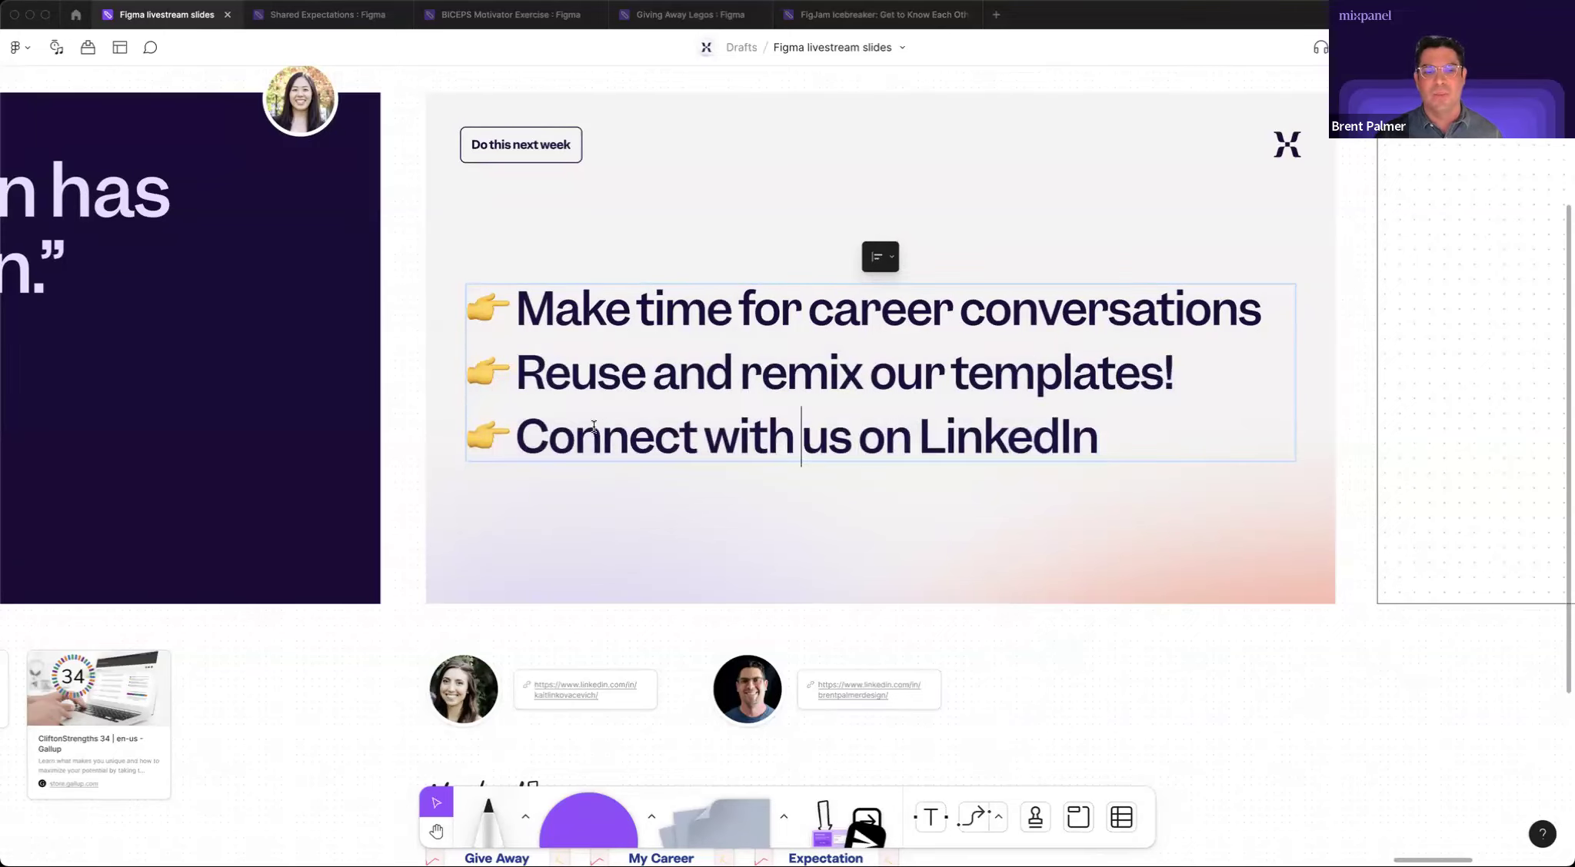
{"action": "scroll", "coordinate": [344, 645], "scroll_direction": "right", "scroll_amount": 10}
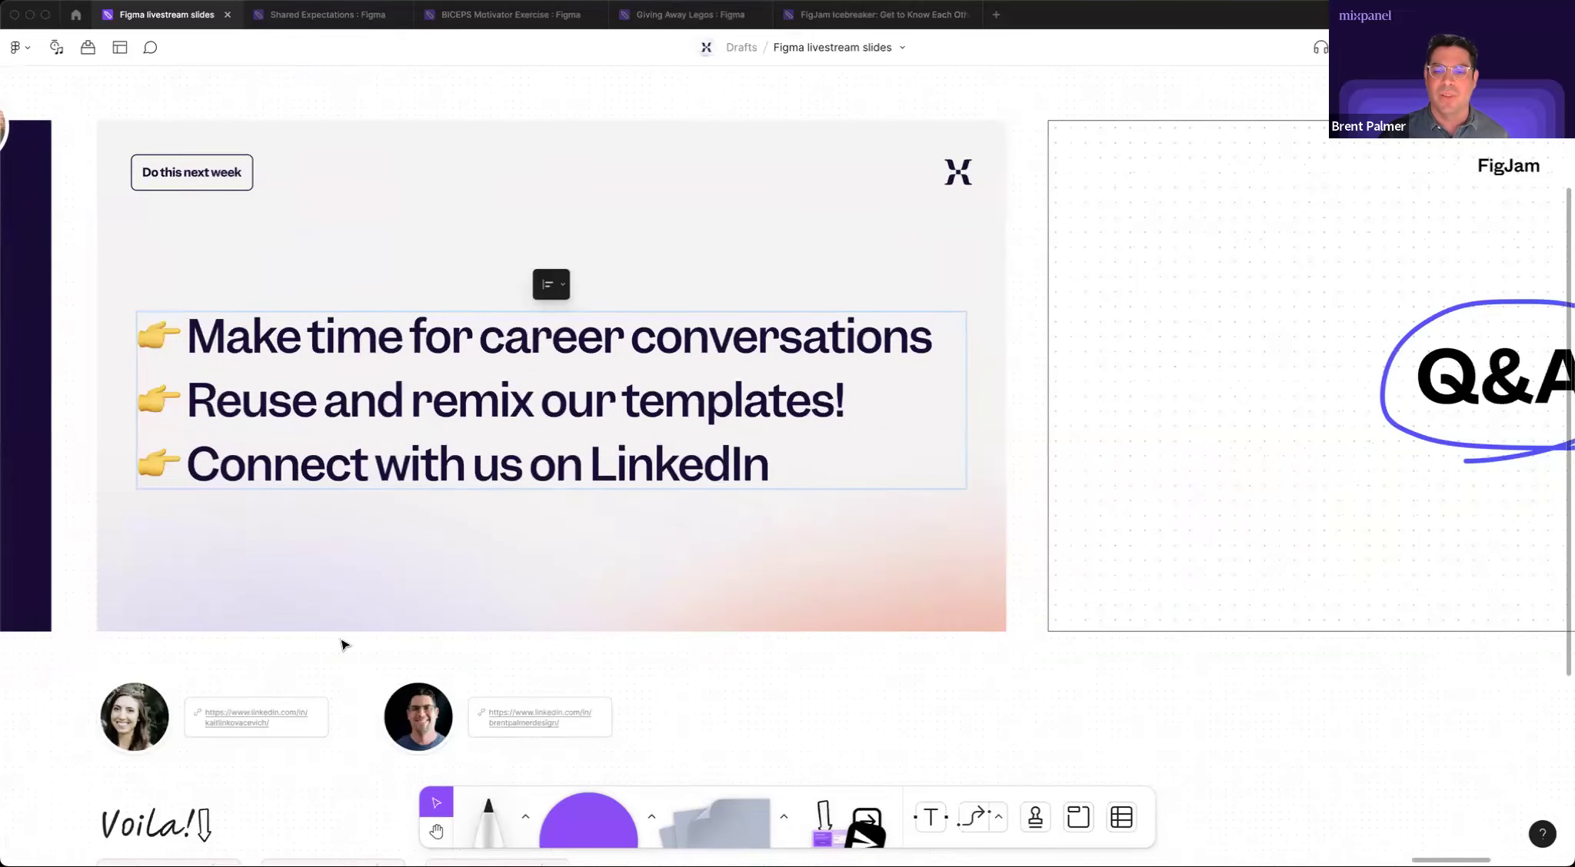
{"action": "key", "text": "Escape"}
{"action": "scroll", "coordinate": [517, 678], "scroll_direction": "left", "scroll_amount": 5}
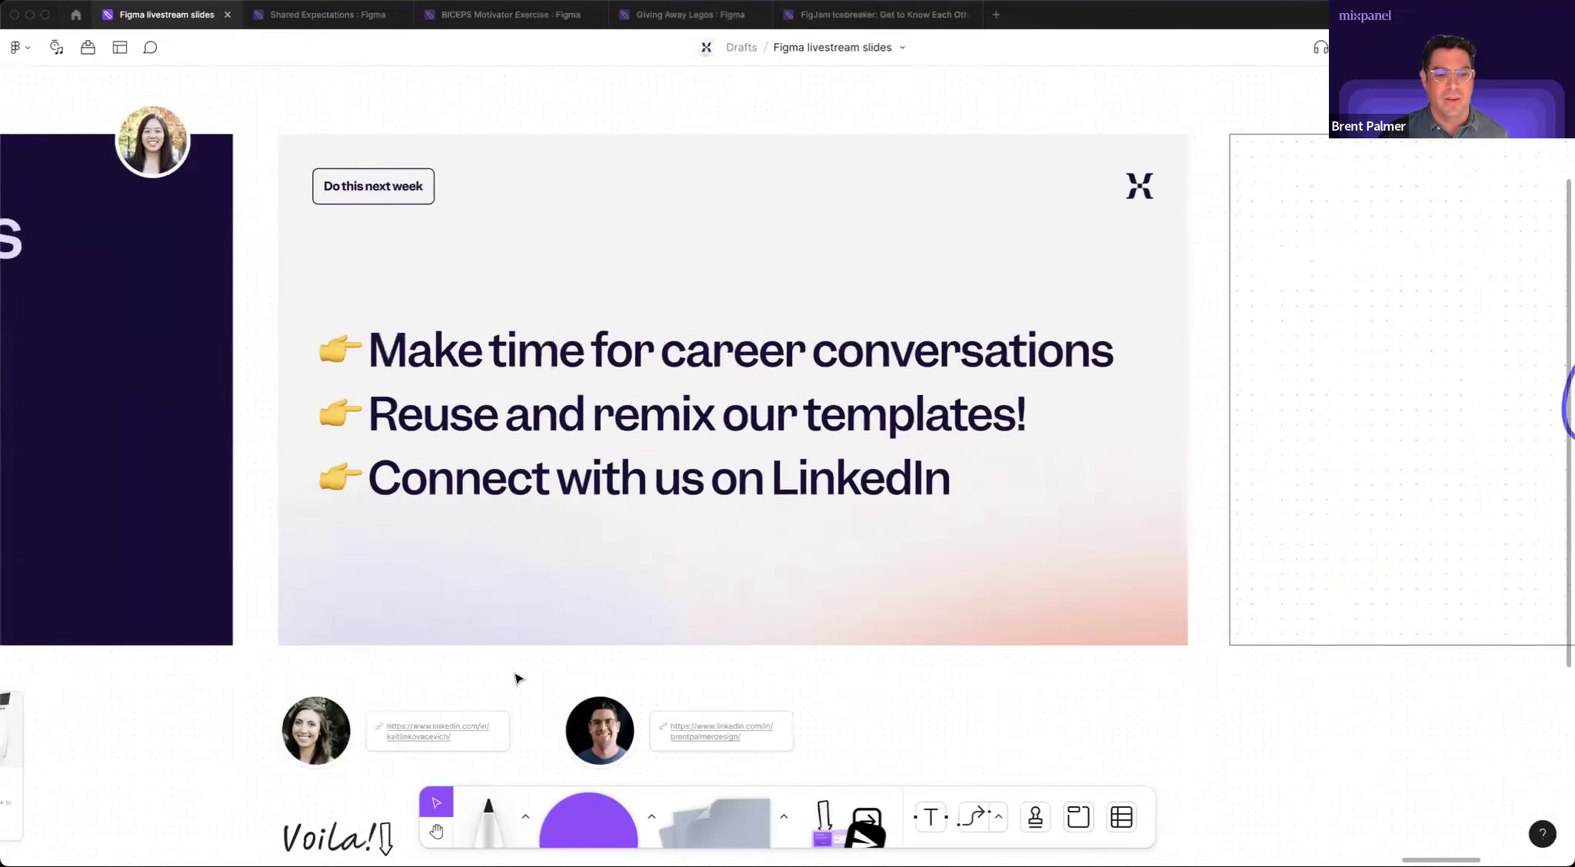
{"action": "scroll", "coordinate": [519, 678], "scroll_direction": "down", "scroll_amount": 4}
{"action": "scroll", "coordinate": [829, 664], "scroll_direction": "down", "scroll_amount": 2}
{"action": "left_click_drag", "start_coordinate": [910, 588], "coordinate": [254, 541]}
{"action": "left_click", "coordinate": [252, 540]}
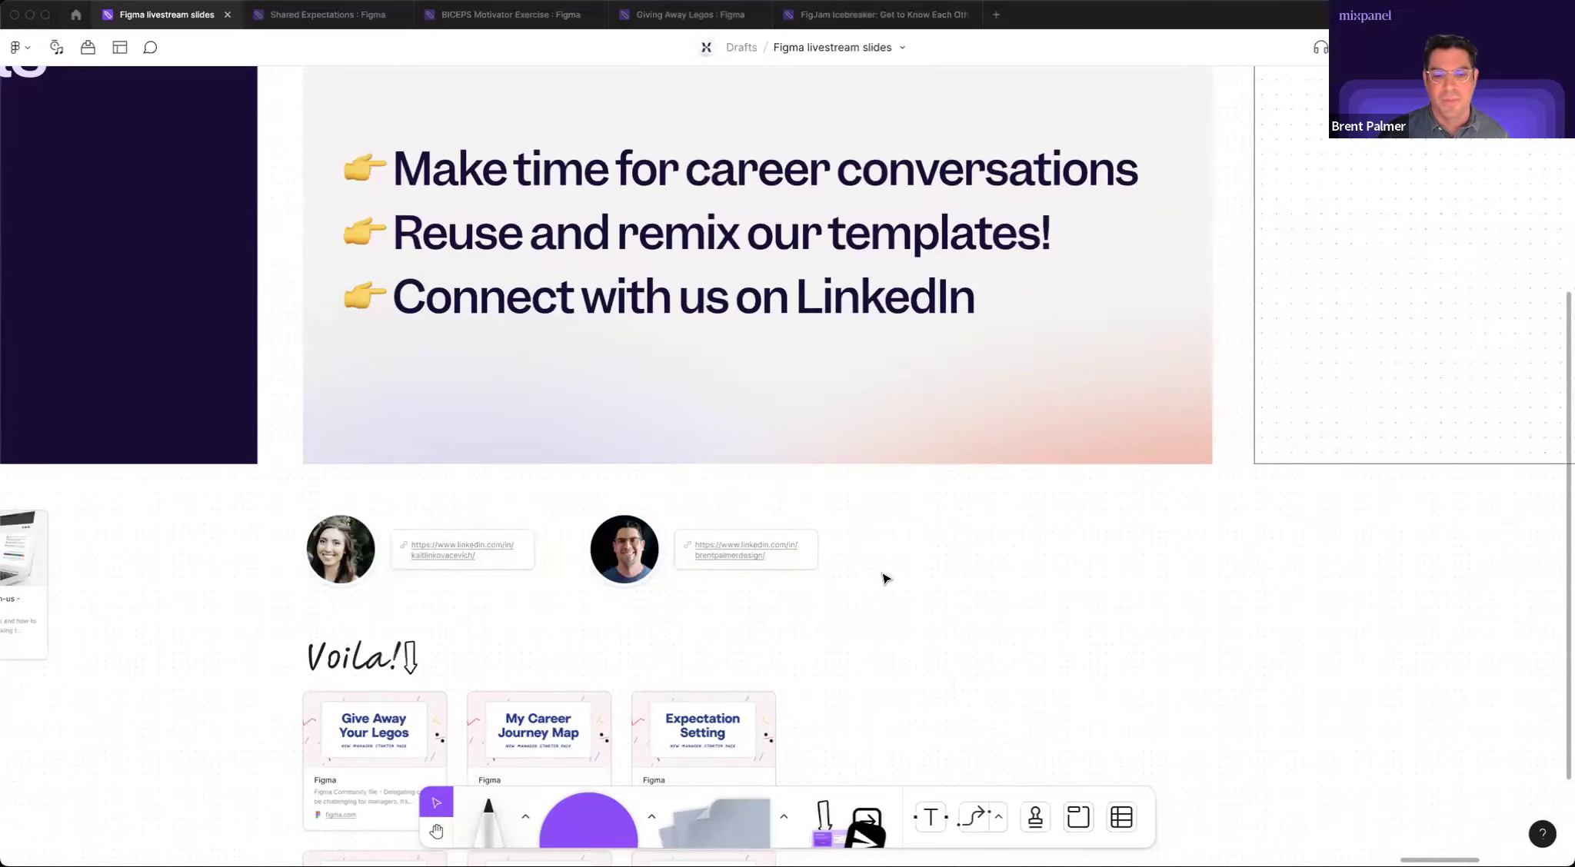
{"action": "scroll", "coordinate": [885, 578], "scroll_direction": "down", "scroll_amount": 10}
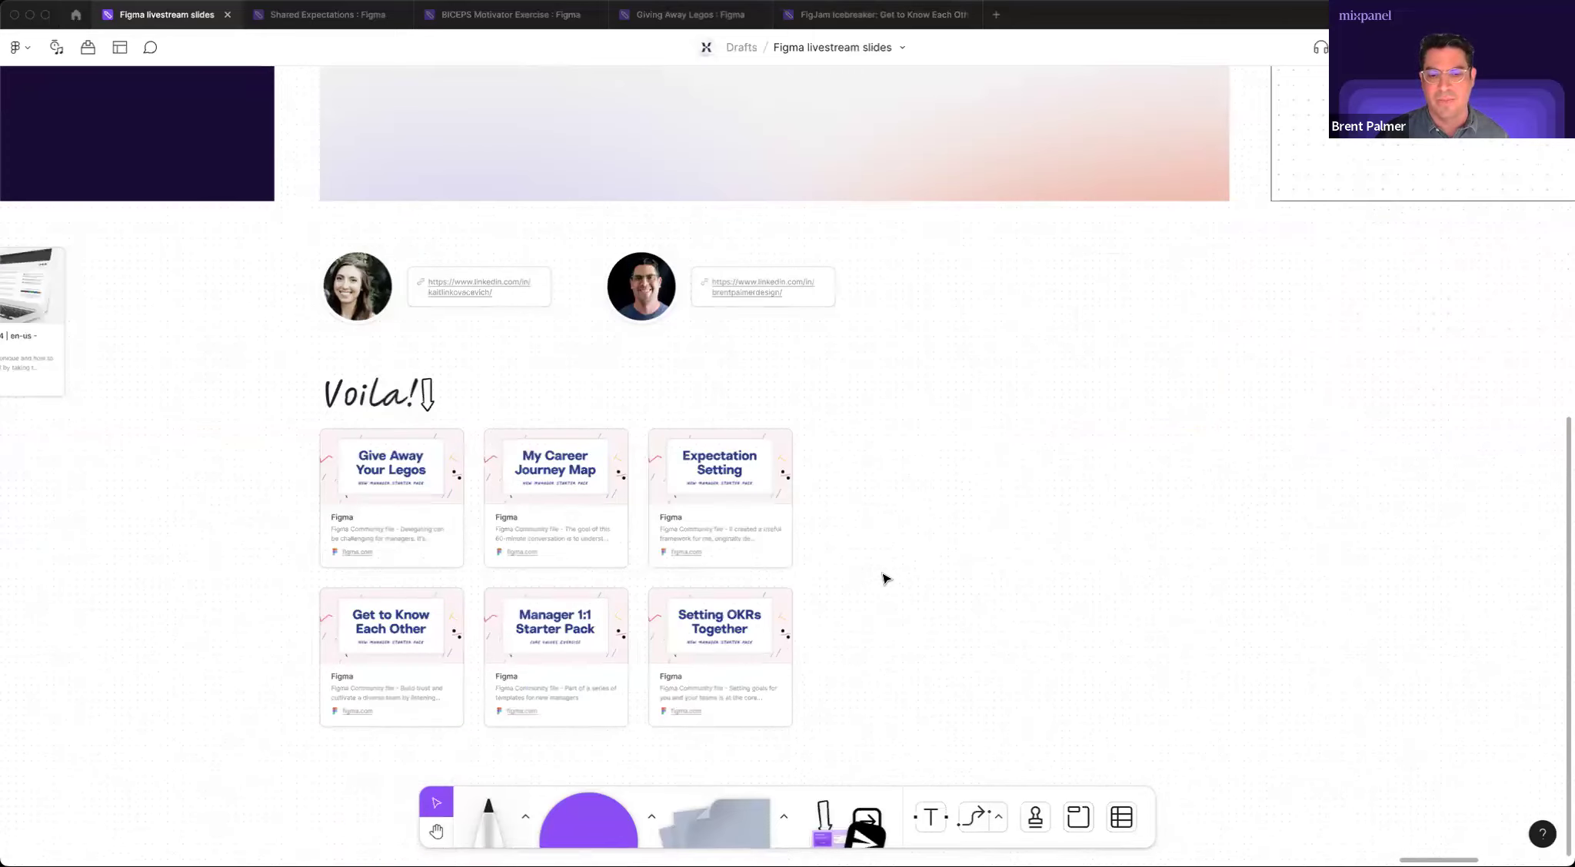
{"action": "scroll", "coordinate": [406, 256], "scroll_direction": "down", "scroll_amount": 3}
{"action": "left_click", "coordinate": [371, 271]}
{"action": "left_click", "coordinate": [290, 292]}
{"action": "left_click_drag", "start_coordinate": [255, 336], "coordinate": [768, 542]}
{"action": "left_click", "coordinate": [931, 566]}
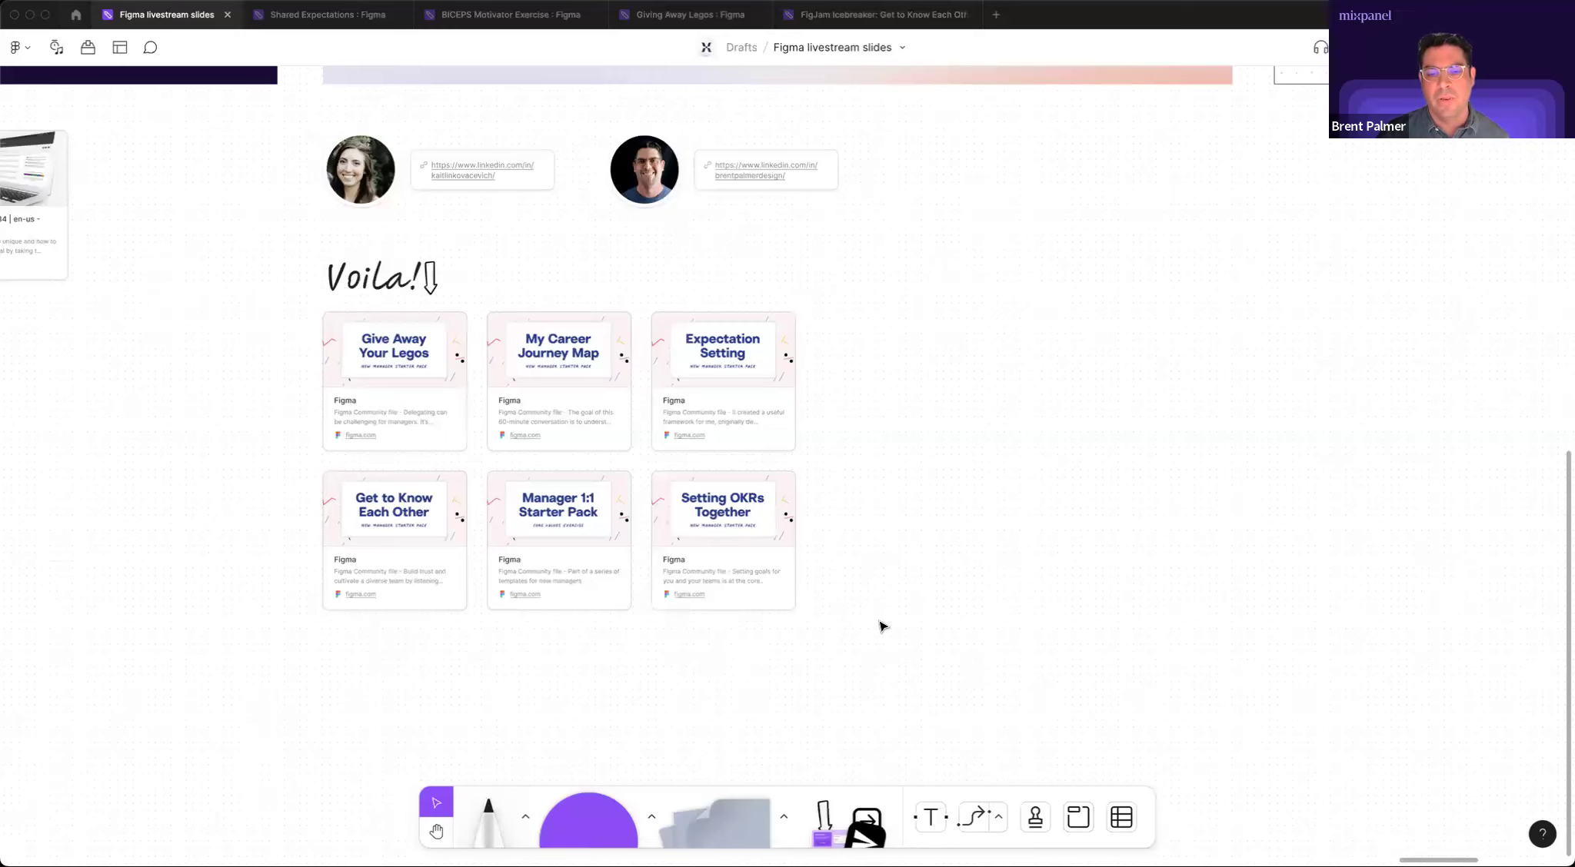
{"action": "scroll", "coordinate": [881, 627], "scroll_direction": "up", "scroll_amount": 1}
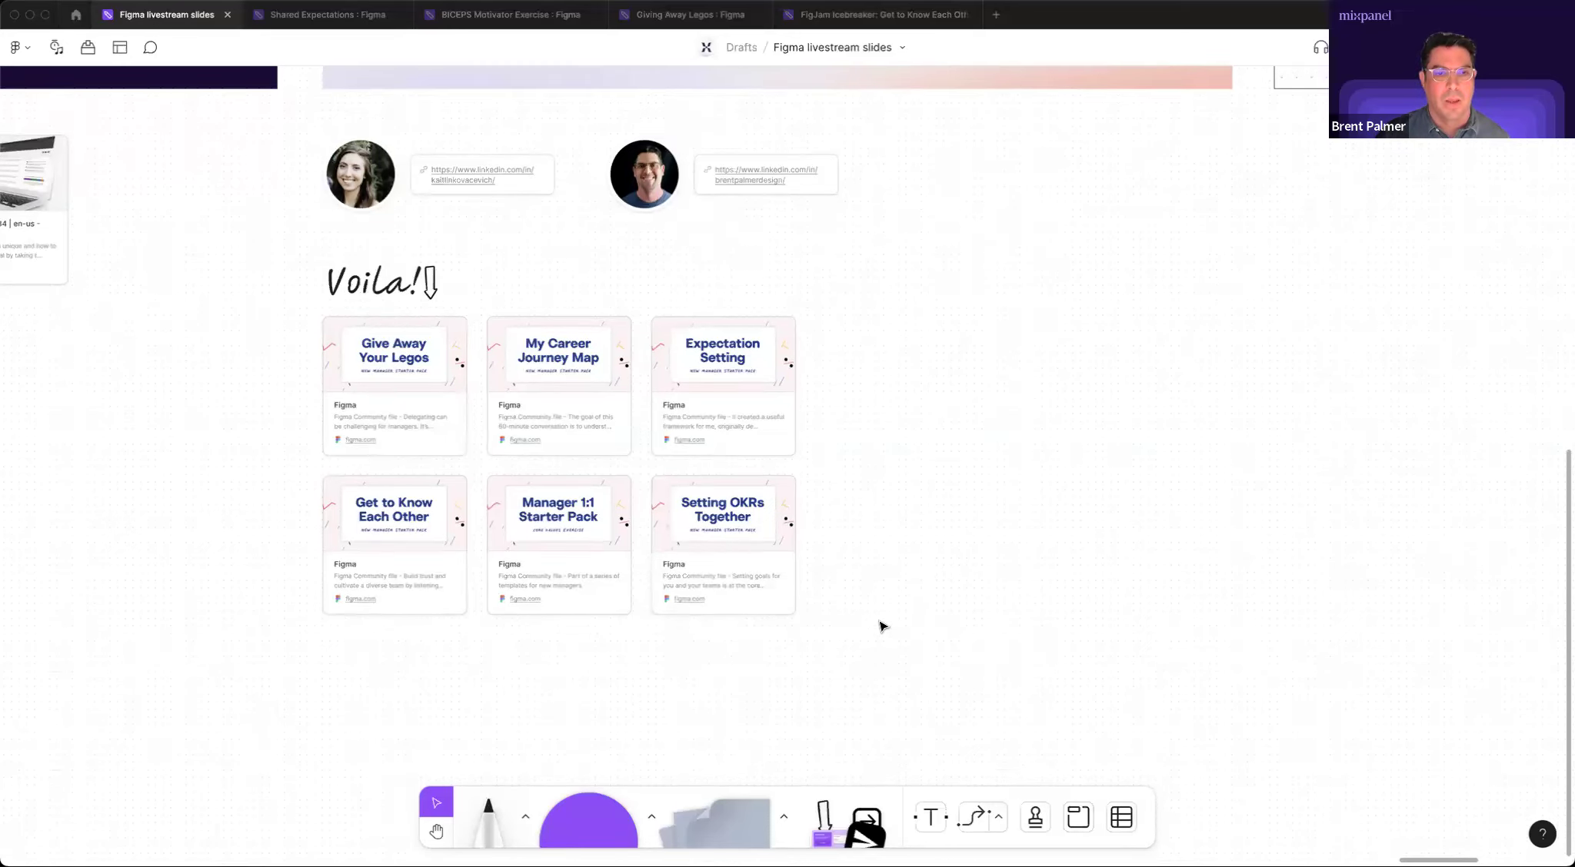
{"action": "scroll", "coordinate": [881, 627], "scroll_direction": "up", "scroll_amount": 3}
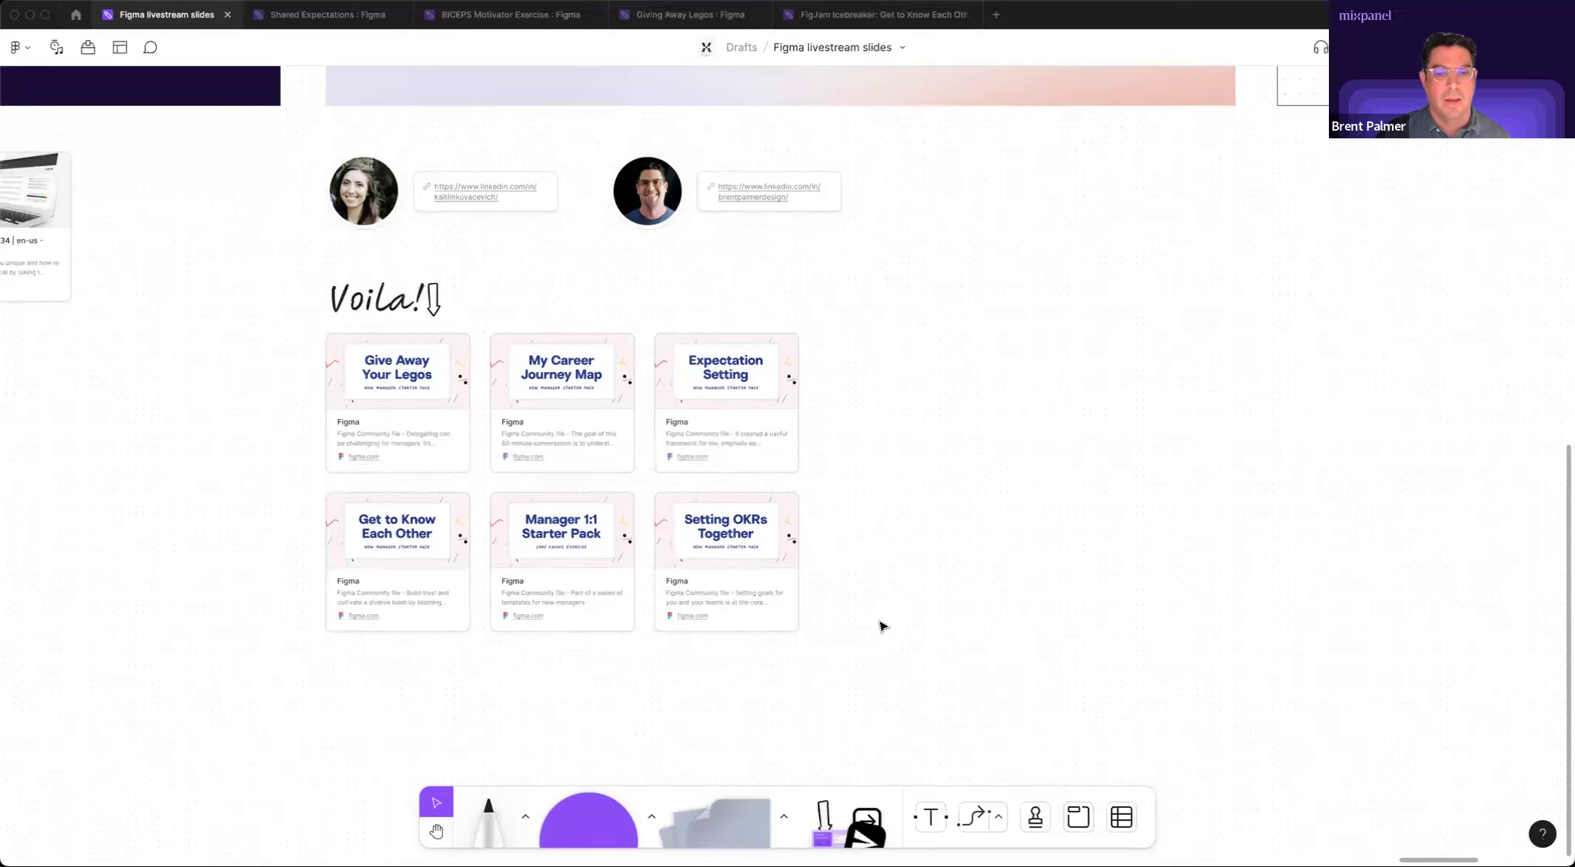
{"action": "left_click", "coordinate": [819, 422]}
{"action": "scroll", "coordinate": [1023, 448], "scroll_direction": "up", "scroll_amount": 1}
{"action": "scroll", "coordinate": [1023, 447], "scroll_direction": "up", "scroll_amount": 10}
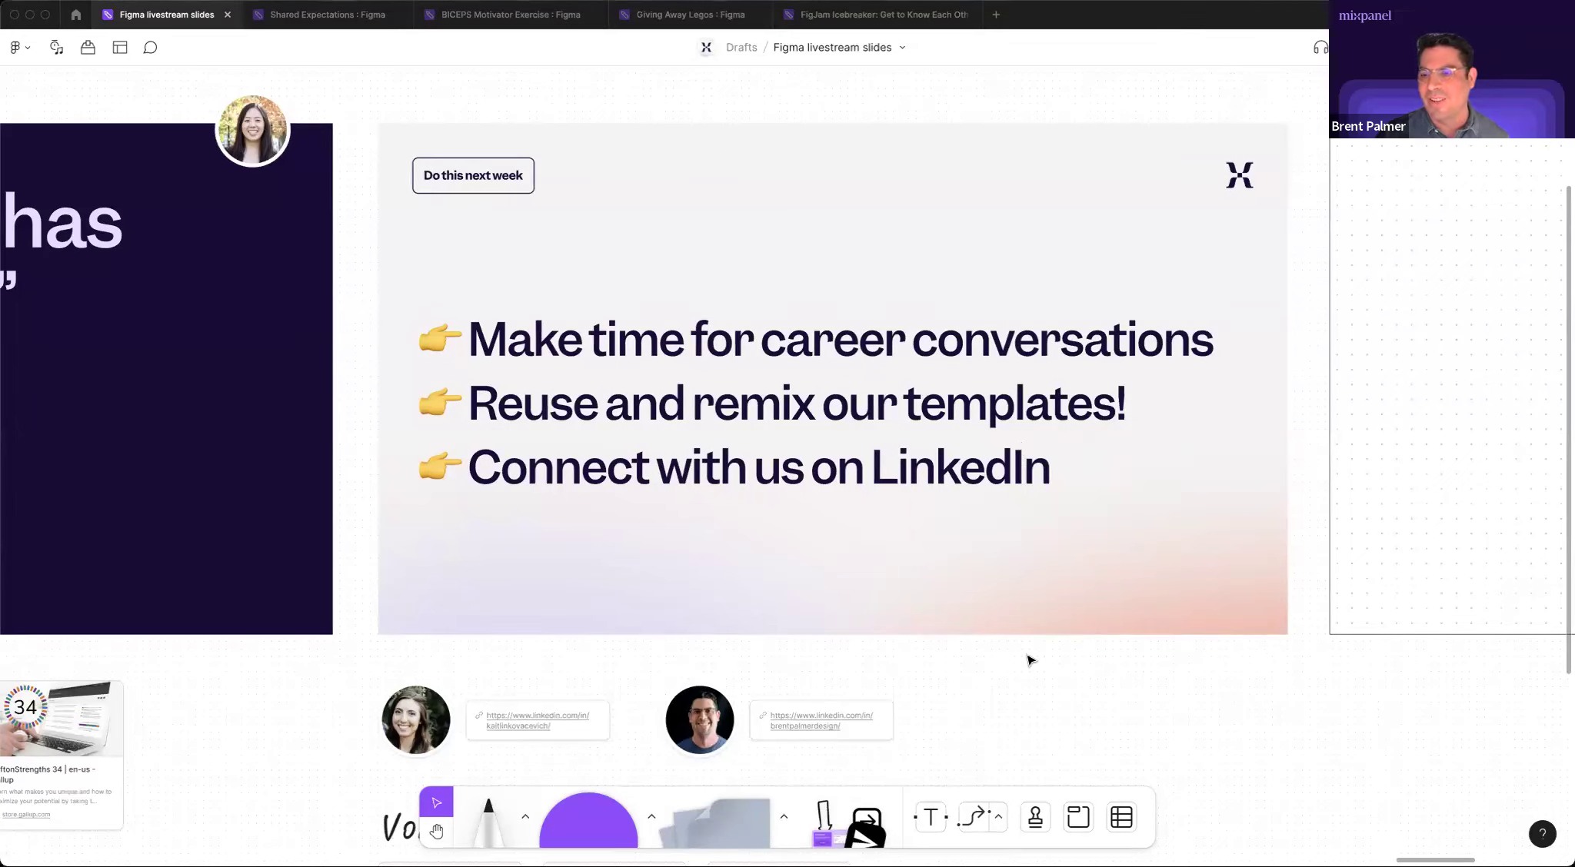
Pan right until the Q&A slide with its circled heading and marker doodle is centered.
{"action": "scroll", "coordinate": [1140, 704], "scroll_direction": "right", "scroll_amount": 5}
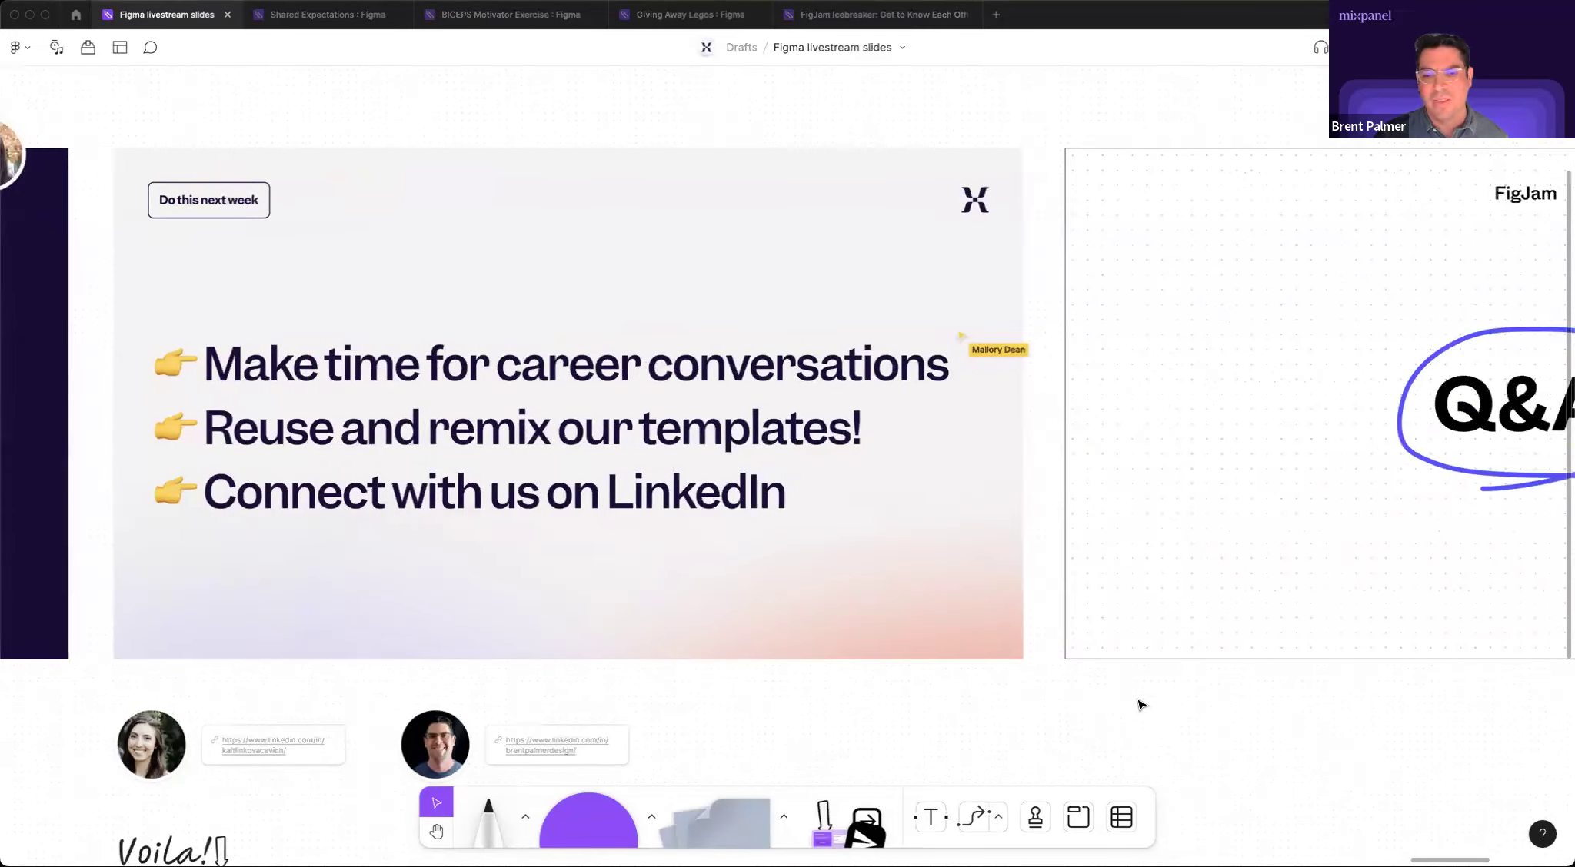
{"action": "scroll", "coordinate": [1141, 705], "scroll_direction": "right", "scroll_amount": 1}
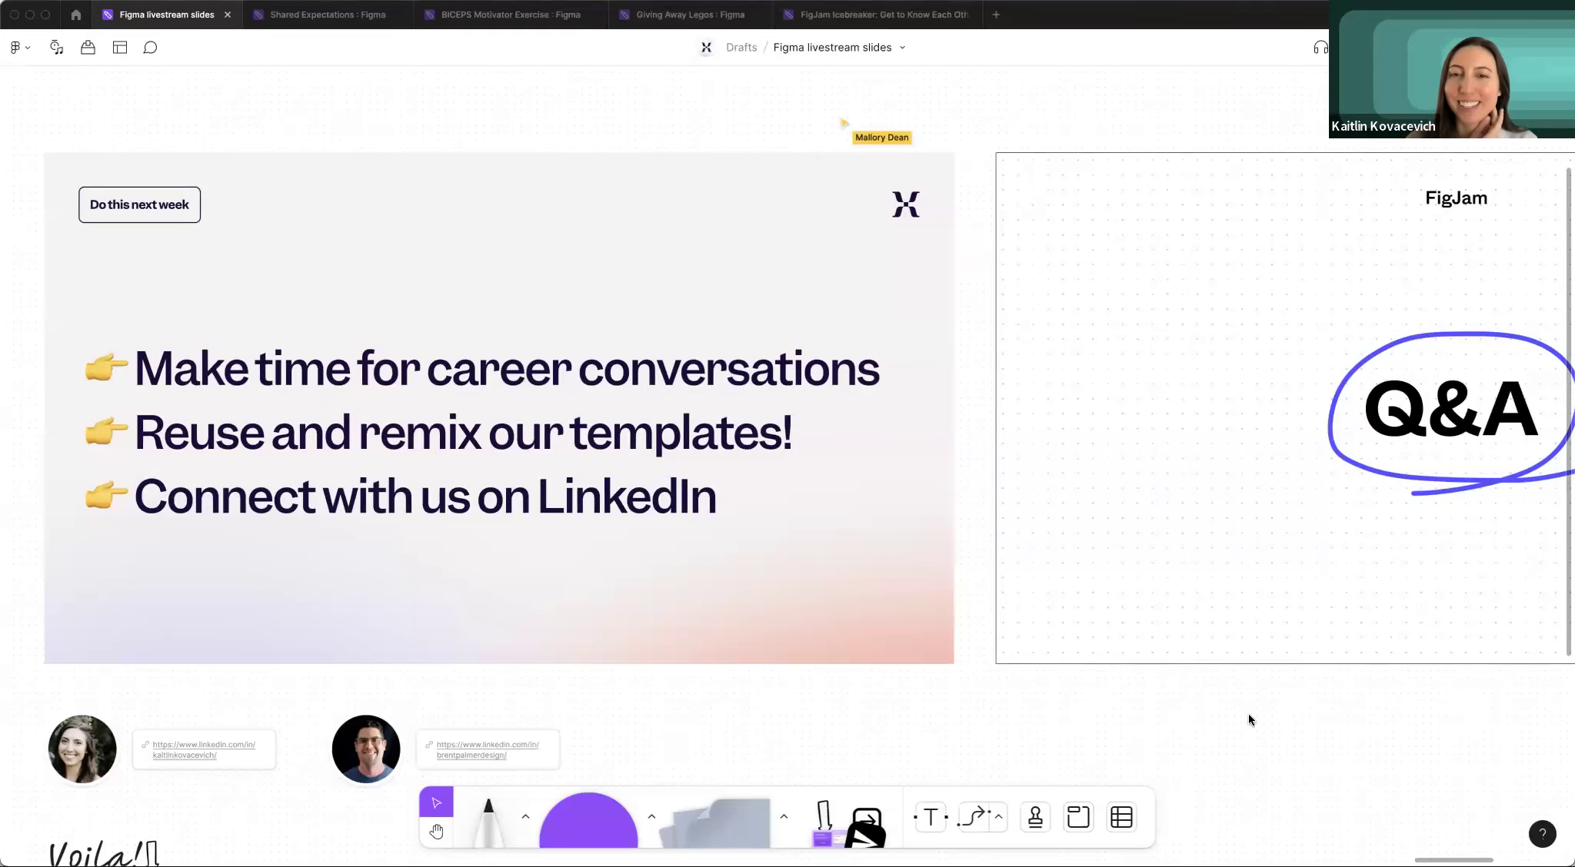
{"action": "scroll", "coordinate": [1248, 720], "scroll_direction": "right", "scroll_amount": 5}
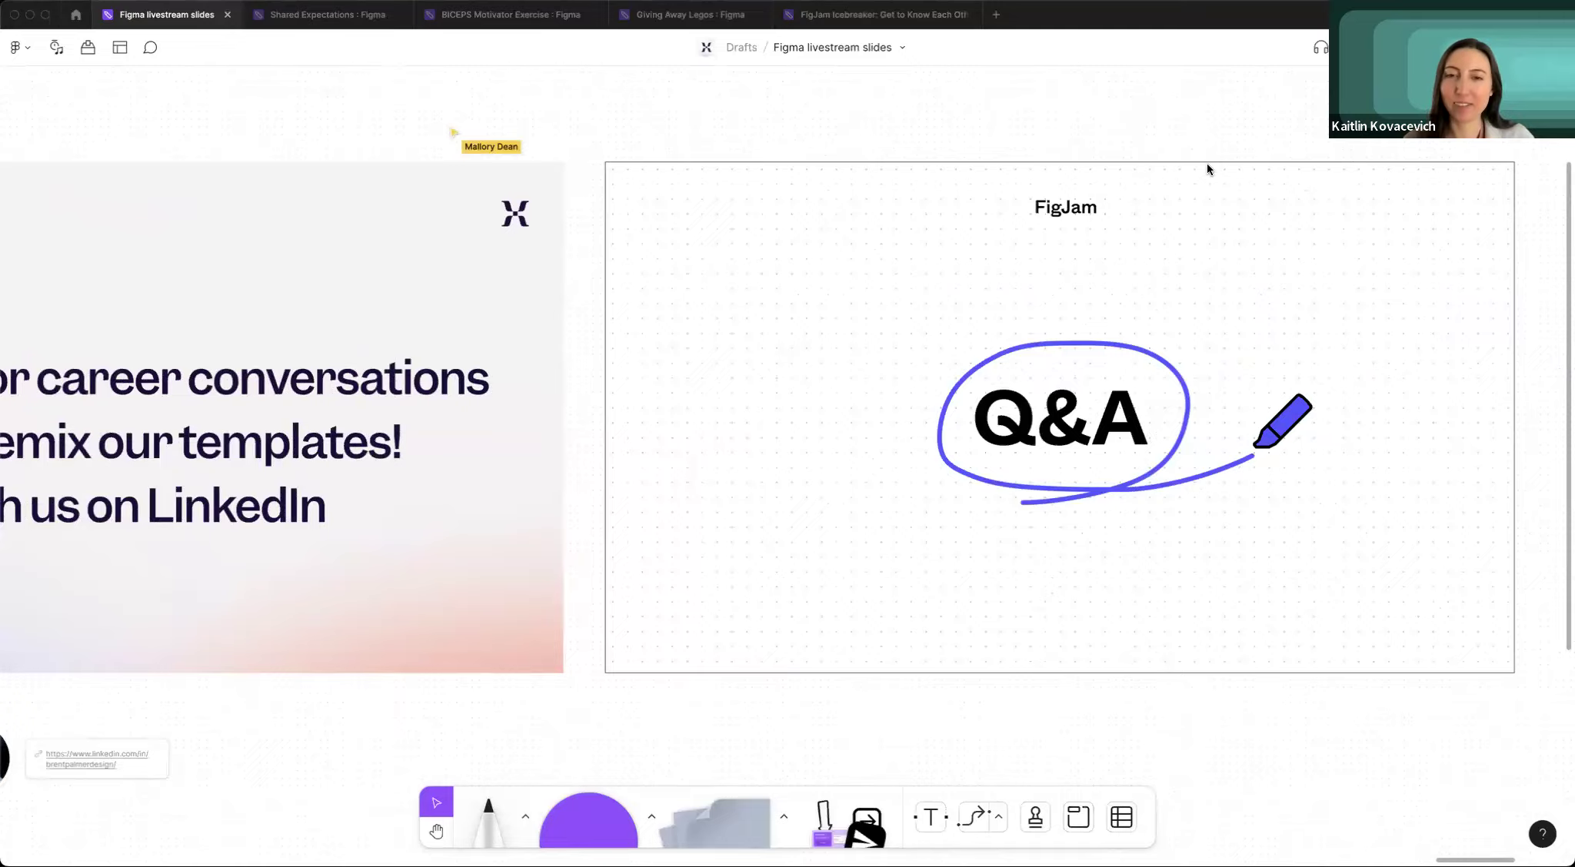
{"action": "scroll", "coordinate": [1207, 170], "scroll_direction": "right", "scroll_amount": 3}
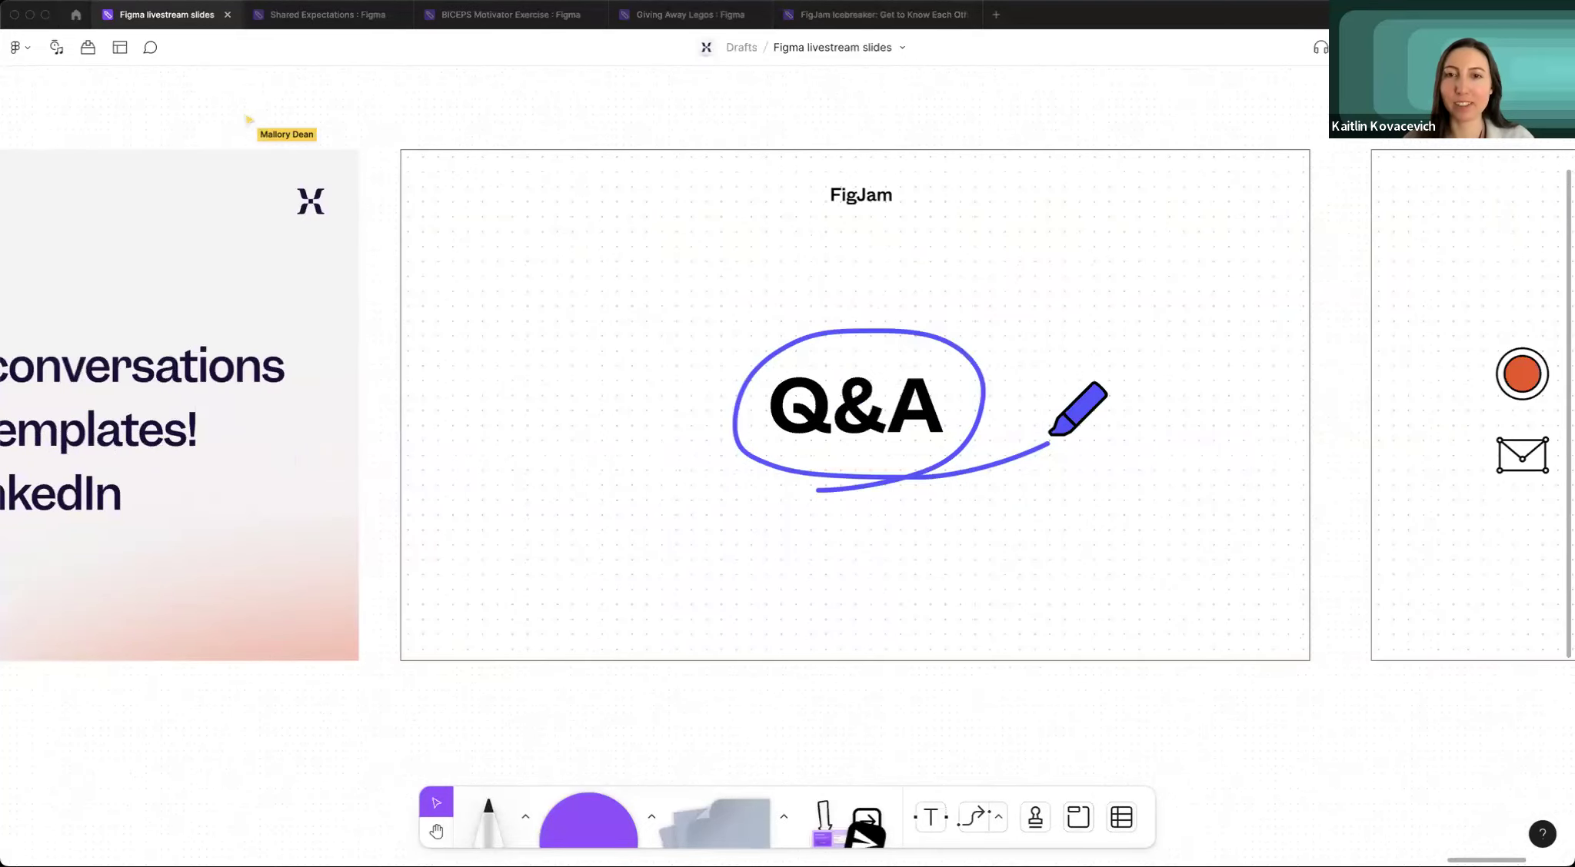
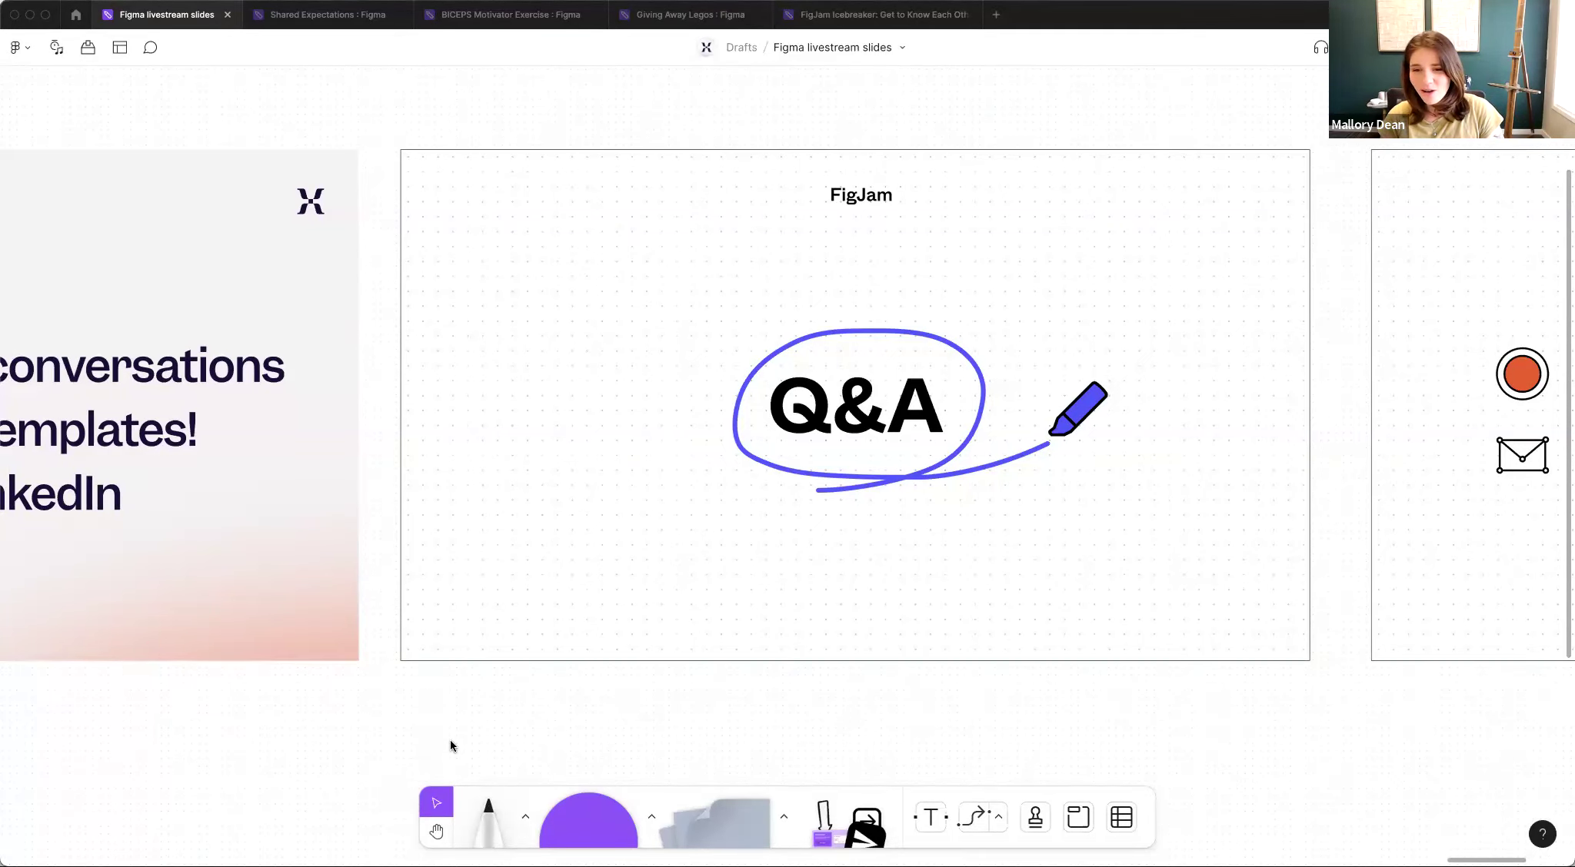
Scroll from the Q&A slide to the closing slide about future livestreams and contact info.
{"action": "left_click", "coordinate": [682, 566]}
{"action": "scroll", "coordinate": [681, 568], "scroll_direction": "right", "scroll_amount": 1}
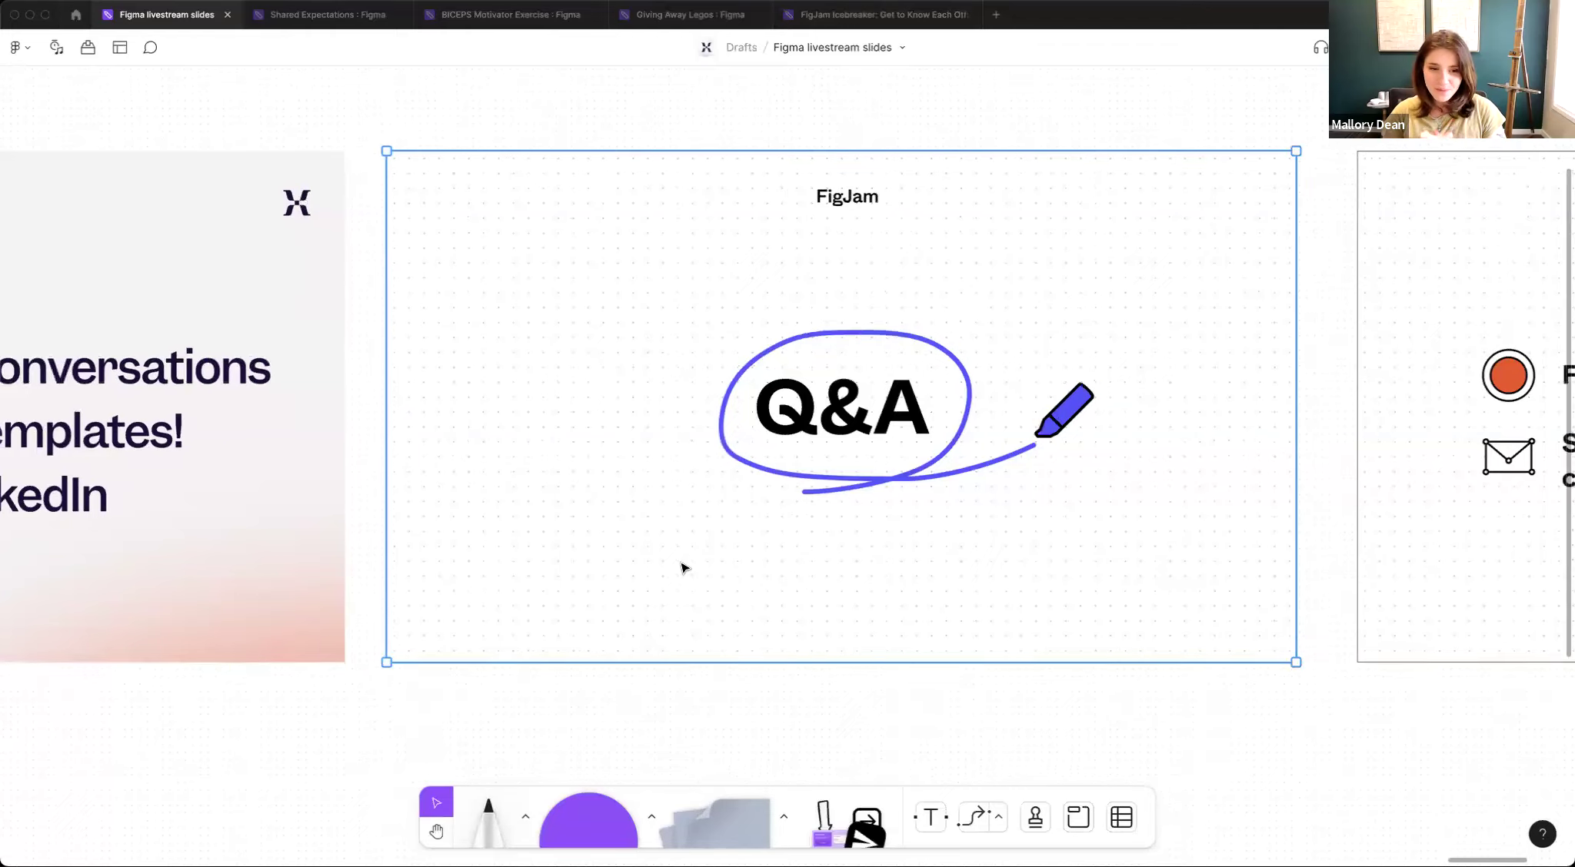
{"action": "scroll", "coordinate": [682, 567], "scroll_direction": "right", "scroll_amount": 15}
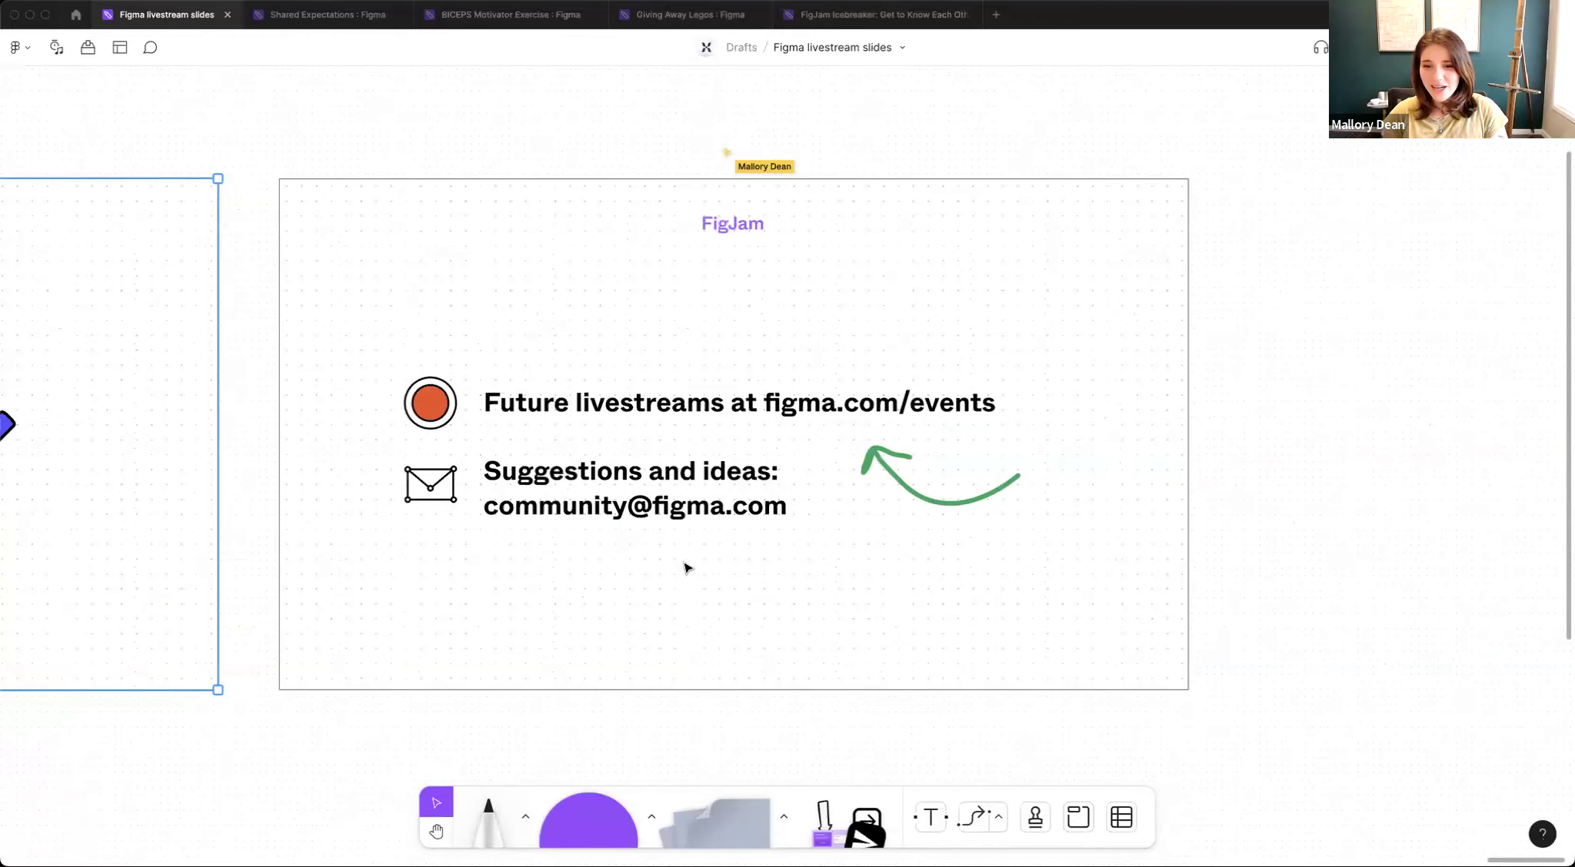
{"action": "scroll", "coordinate": [687, 567], "scroll_direction": "down", "scroll_amount": 1}
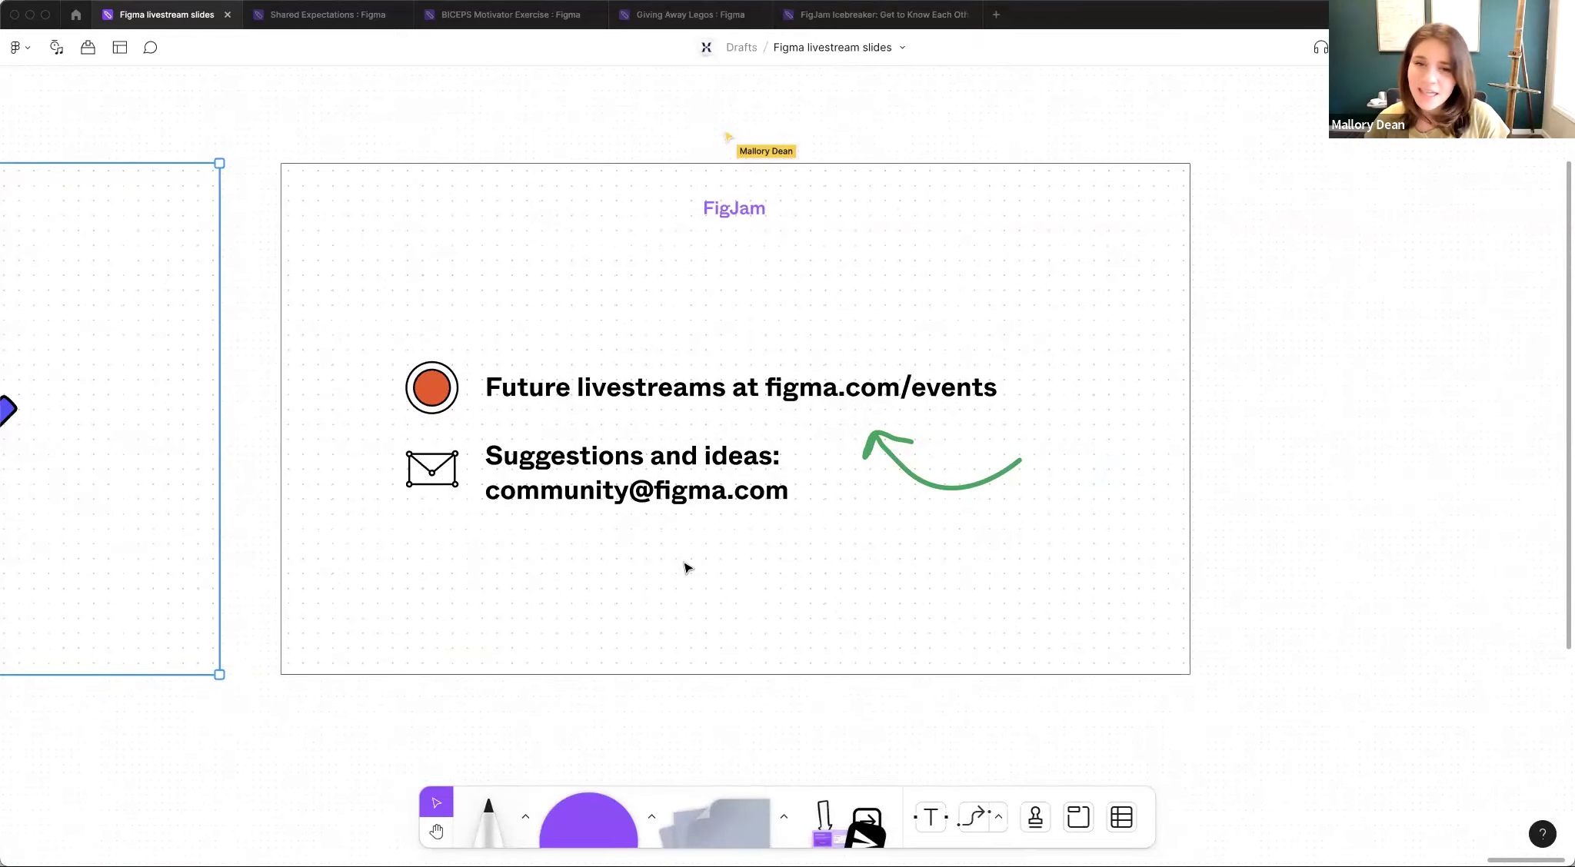
Spray waving emotes across the closing slide using the emote wheel.
{"action": "left_click", "coordinate": [1034, 816]}
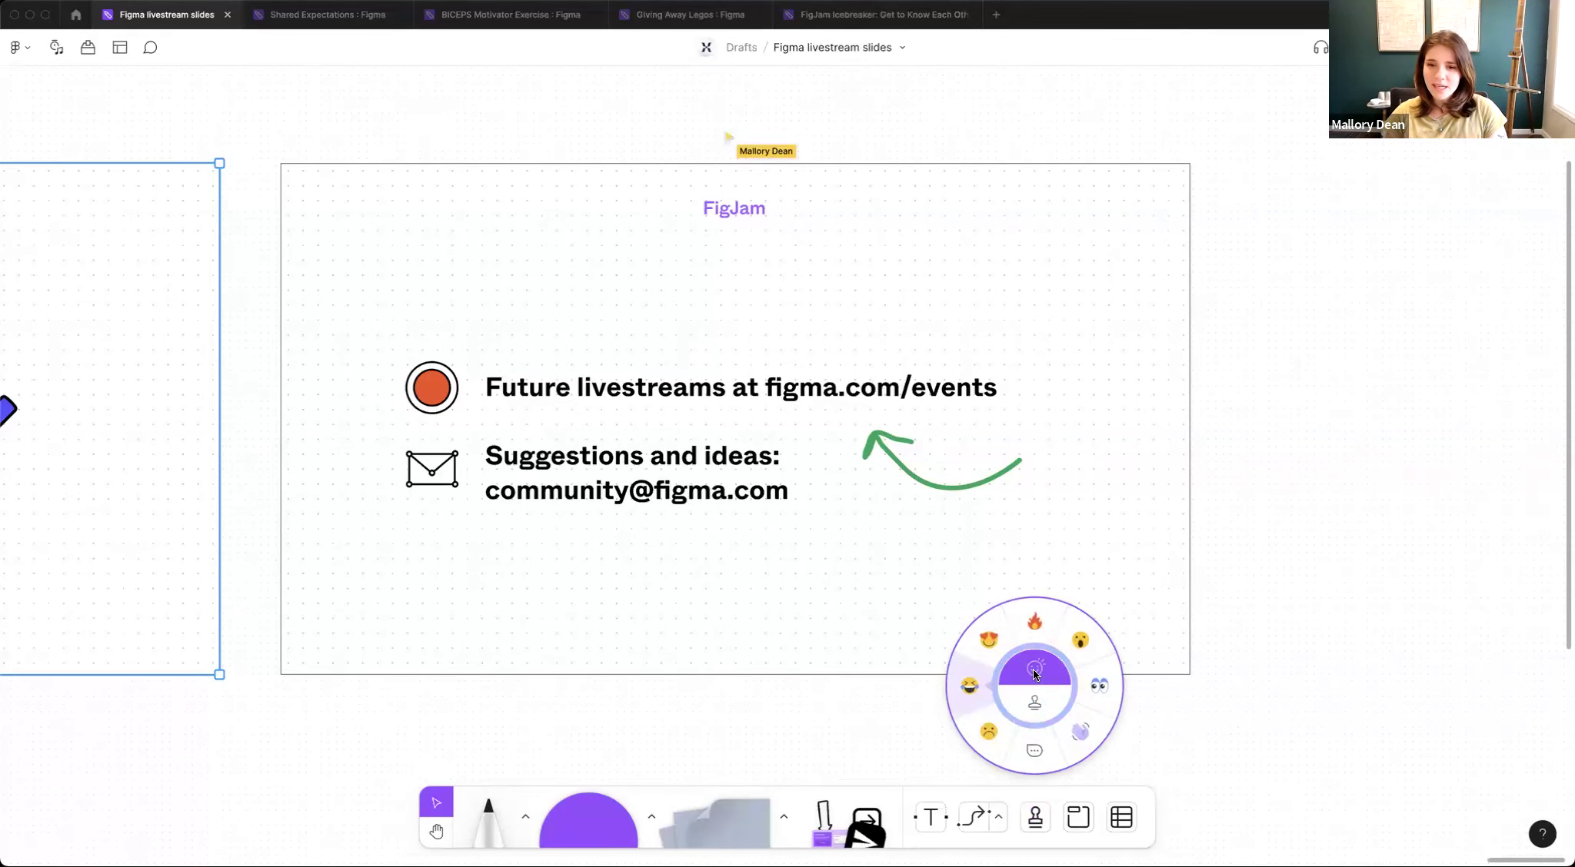
{"action": "left_click", "coordinate": [1080, 730]}
{"action": "mouse_move", "coordinate": [1053, 307]}
{"action": "left_mouse_down"}
{"action": "mouse_move", "coordinate": [906, 277]}
{"action": "mouse_move", "coordinate": [650, 264]}
{"action": "left_mouse_up"}
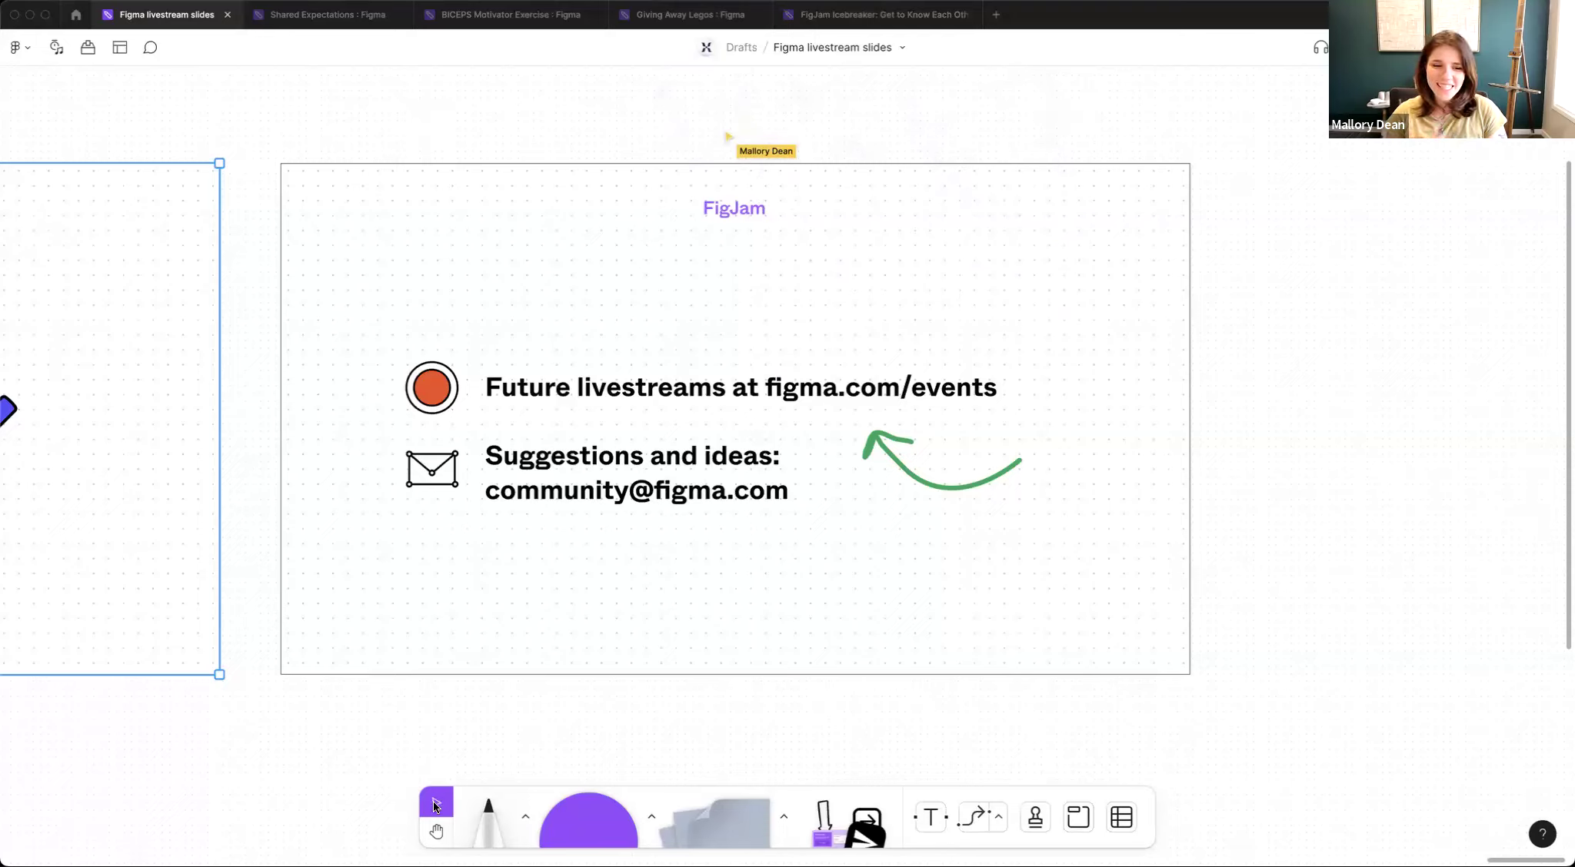